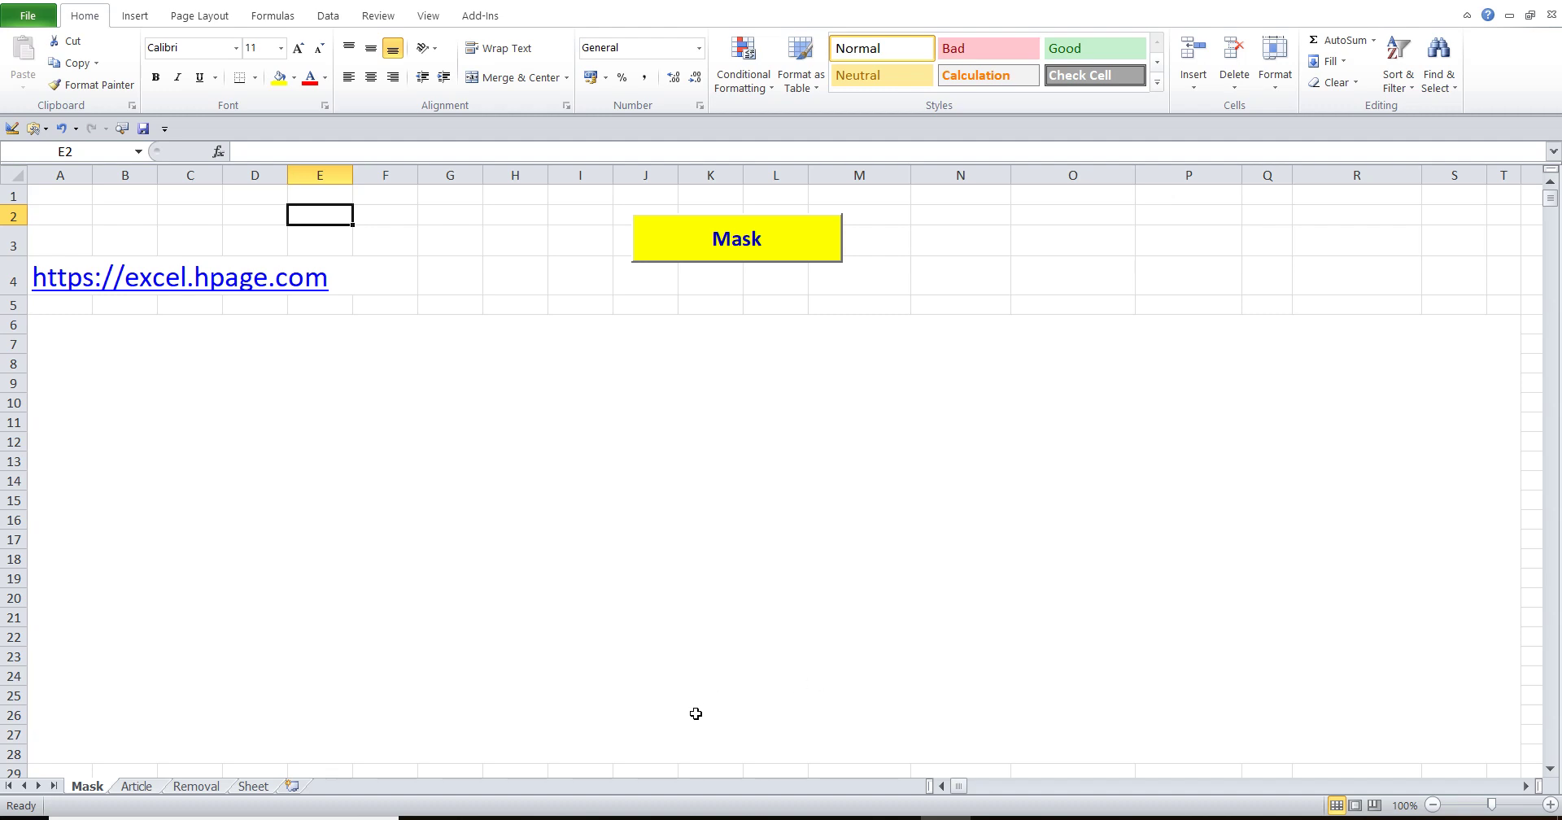
- Bring the Word documentation 'So funktioniert es' to the front from the taskbar
{"action": "mouse_move", "coordinate": [895, 818]}
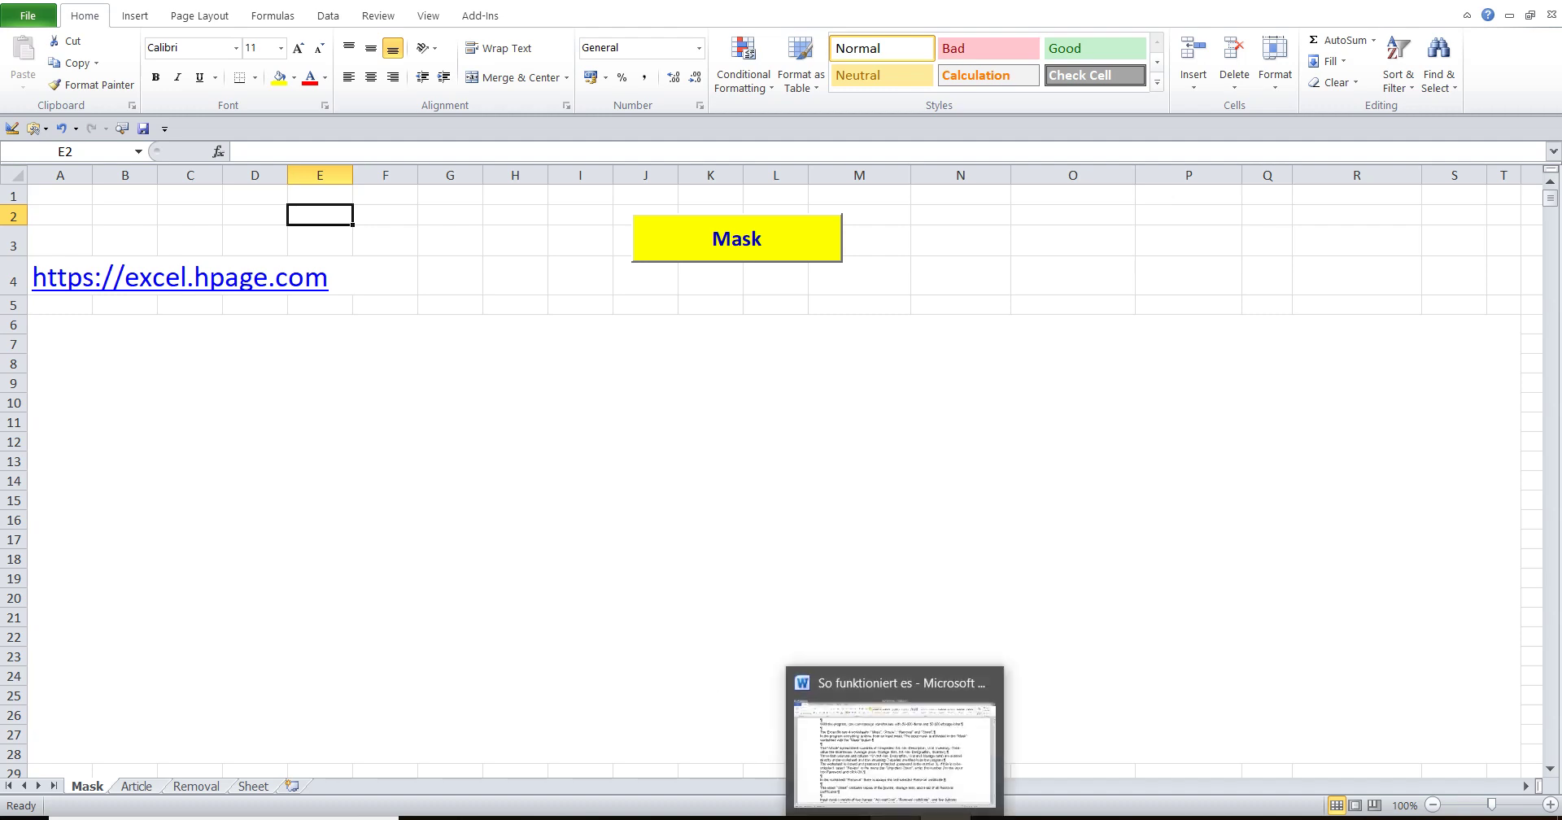
{"action": "left_click", "coordinate": [895, 748]}
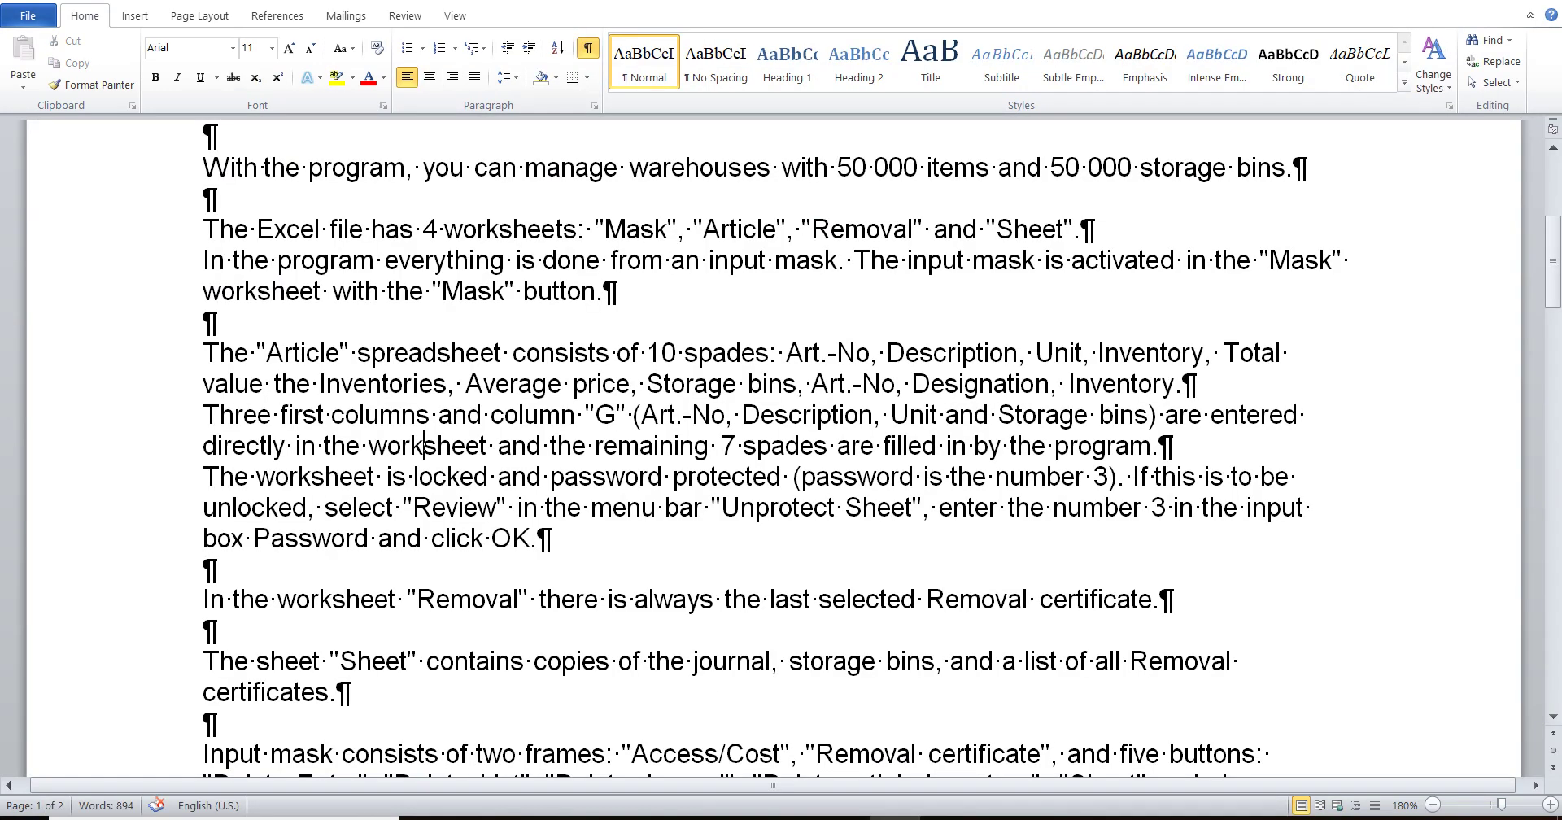
- Highlight the lines on managing 50 000 items and the four worksheets, then return to Excel
{"action": "left_click", "coordinate": [177, 169]}
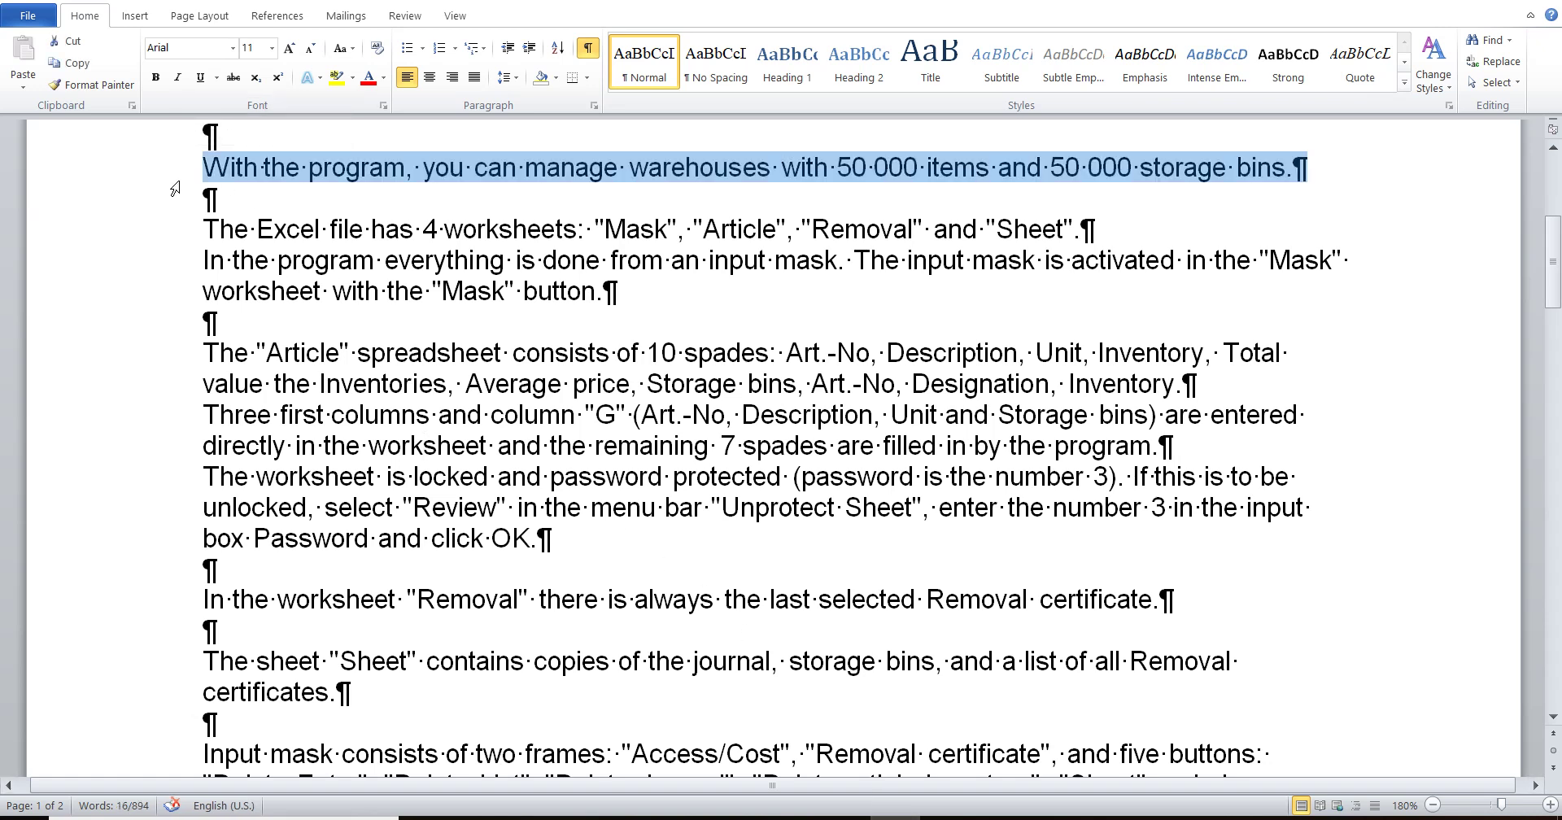
{"action": "left_click_drag", "start_coordinate": [175, 232], "coordinate": [170, 299]}
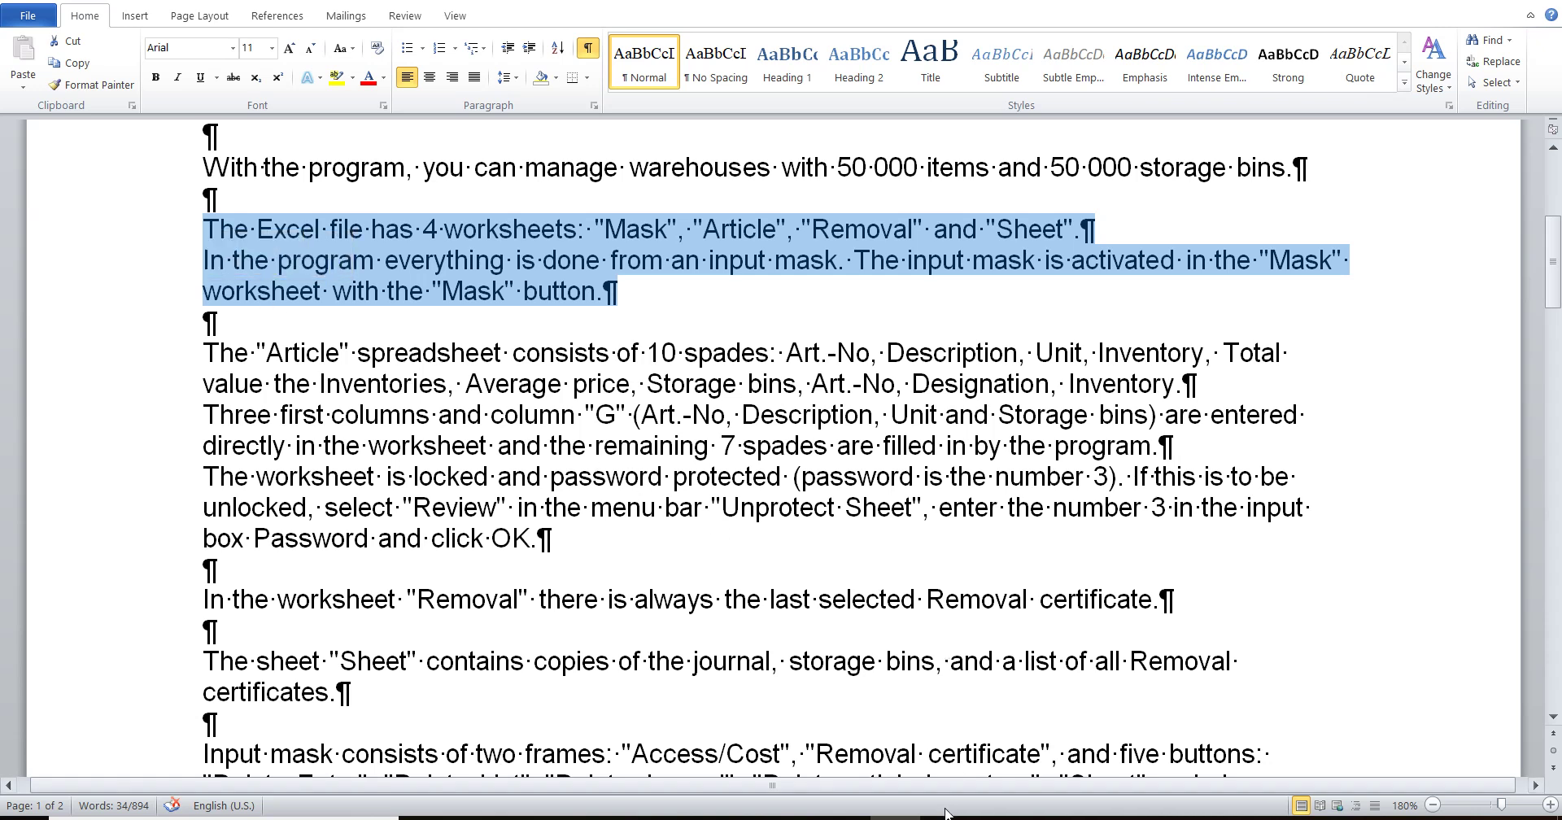
{"action": "left_click", "coordinate": [879, 732]}
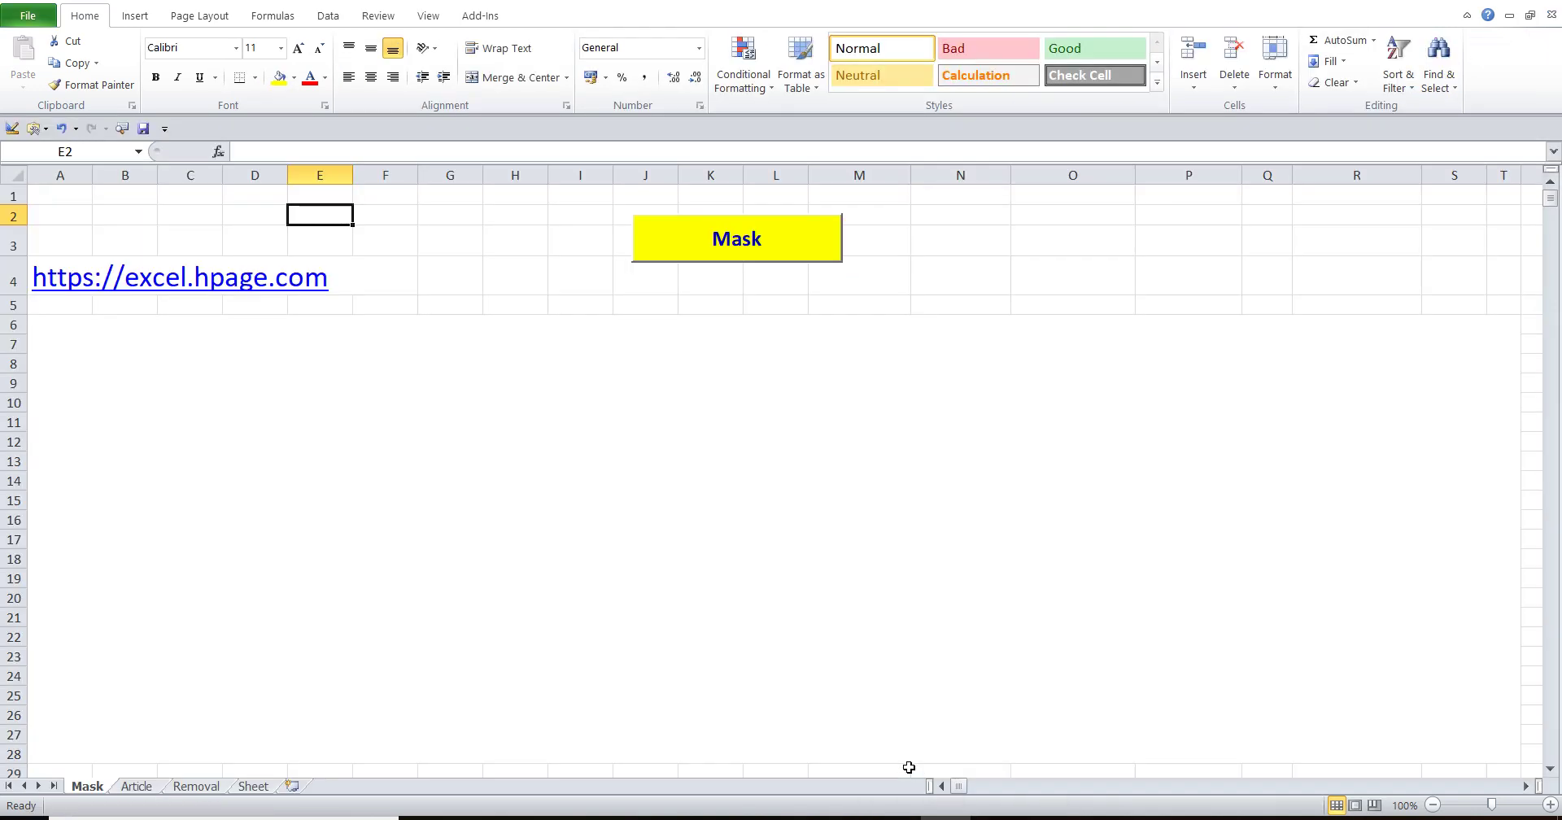
- Browse the Article, Removal and Sheet worksheets, then open the Mask input form from the Mask sheet
{"action": "left_click", "coordinate": [136, 786]}
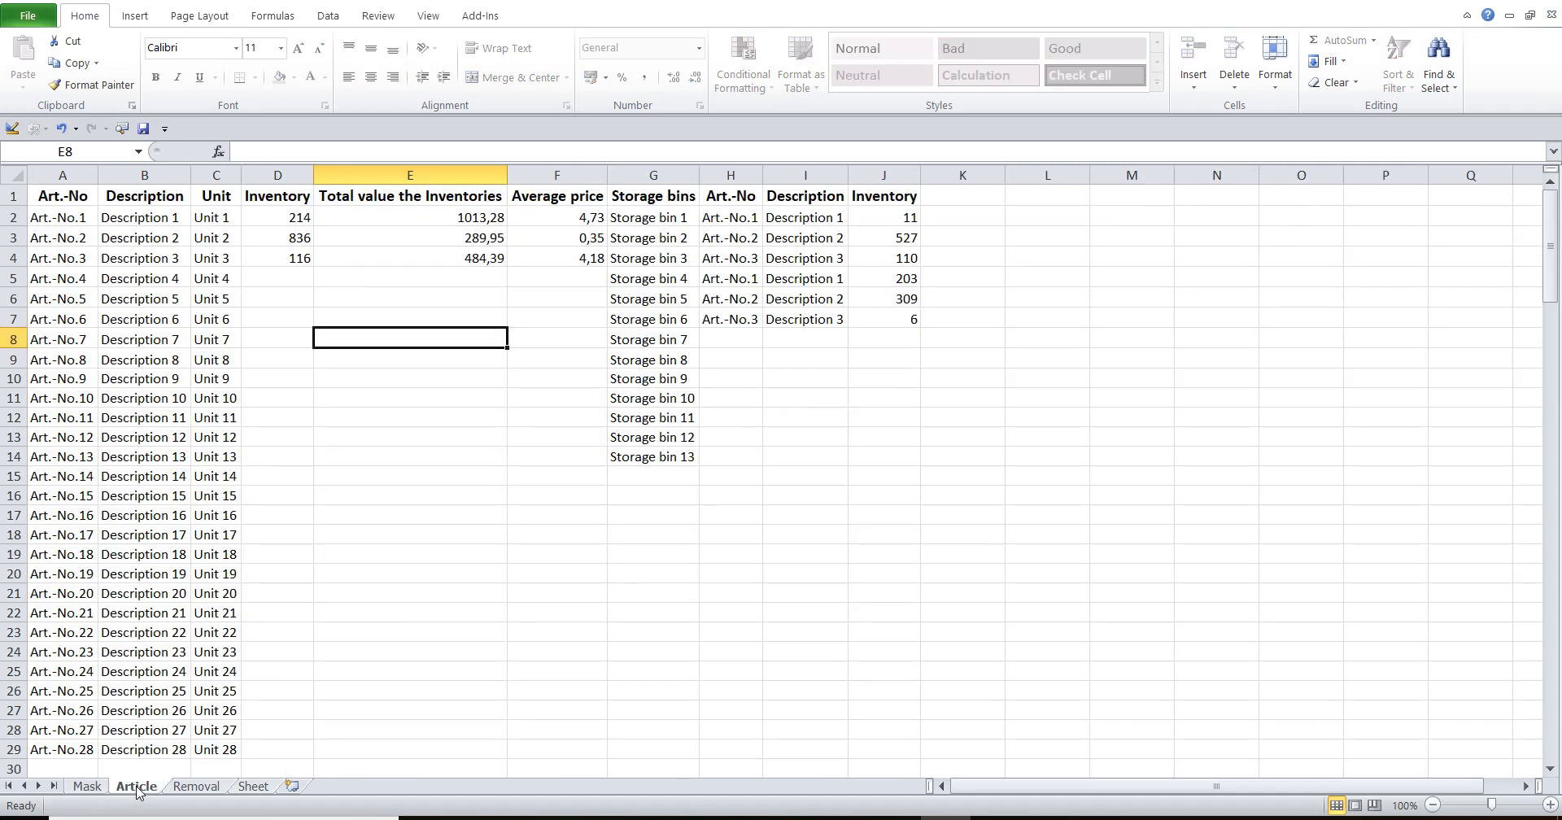
{"action": "left_click", "coordinate": [193, 786]}
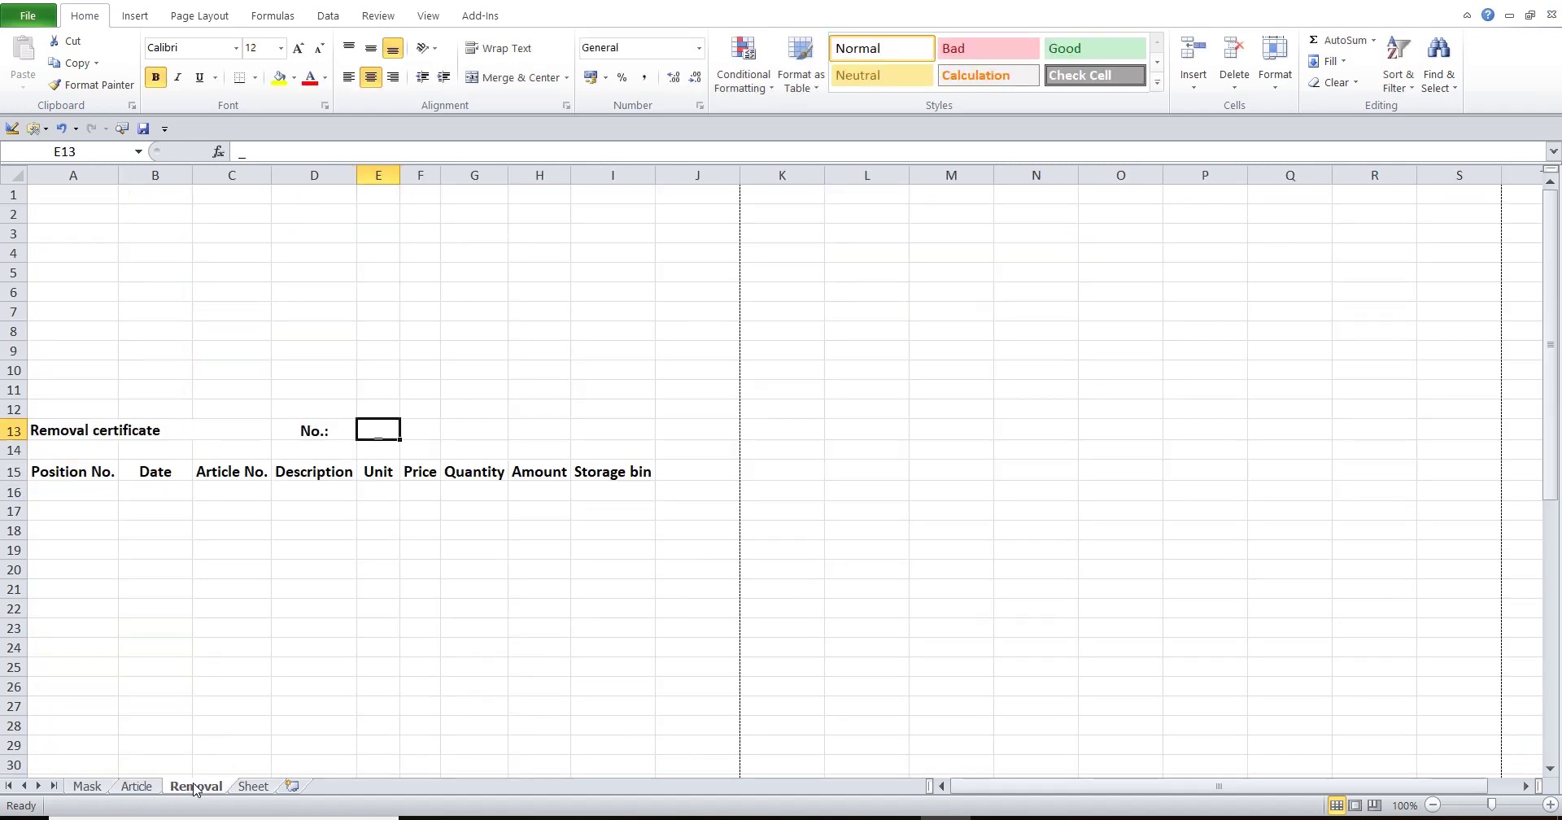
{"action": "left_click", "coordinate": [267, 787]}
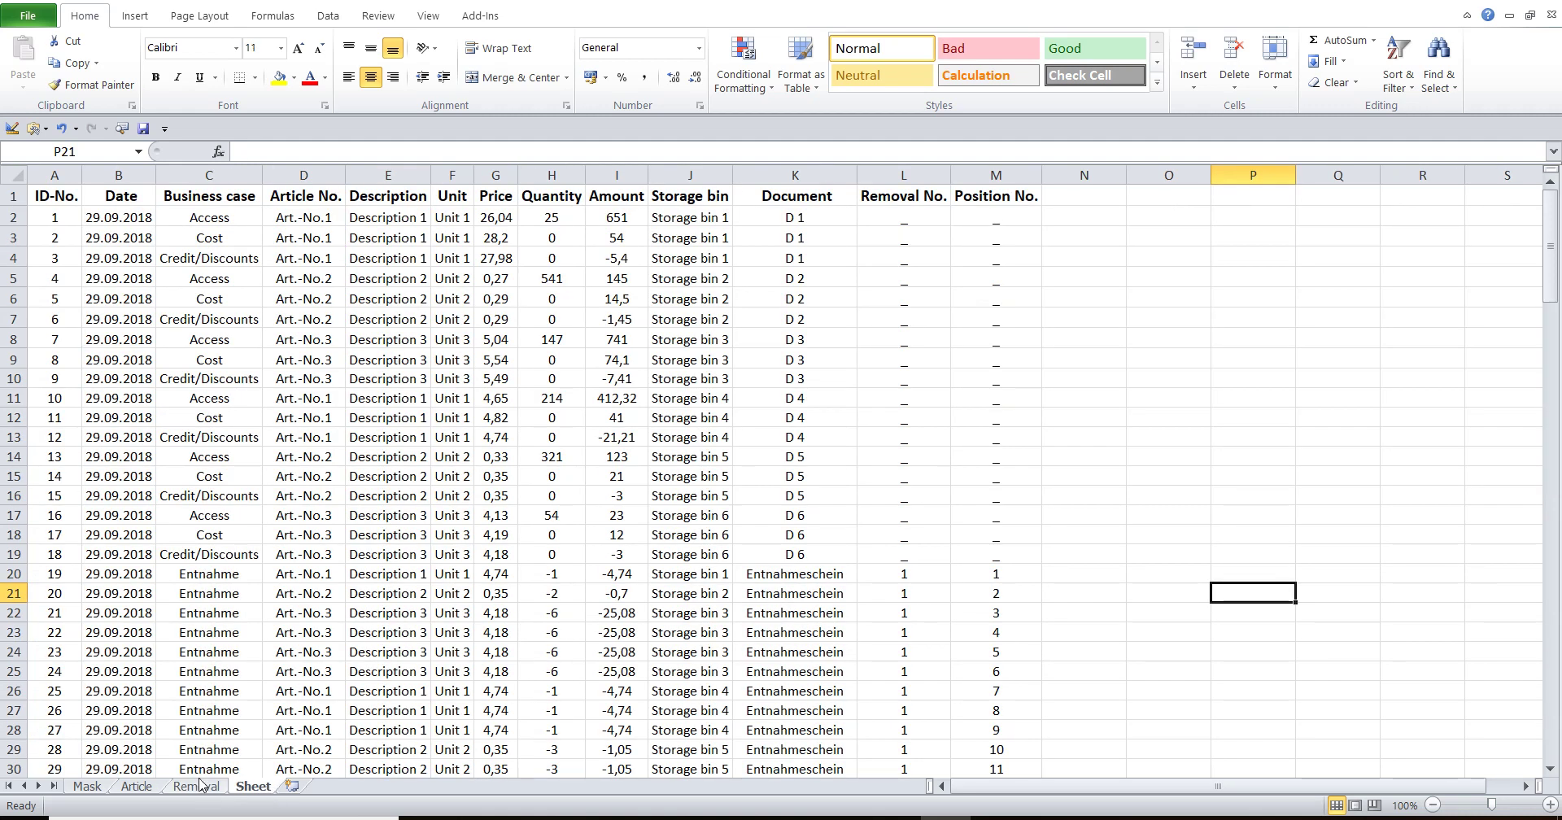
{"action": "left_click", "coordinate": [88, 788]}
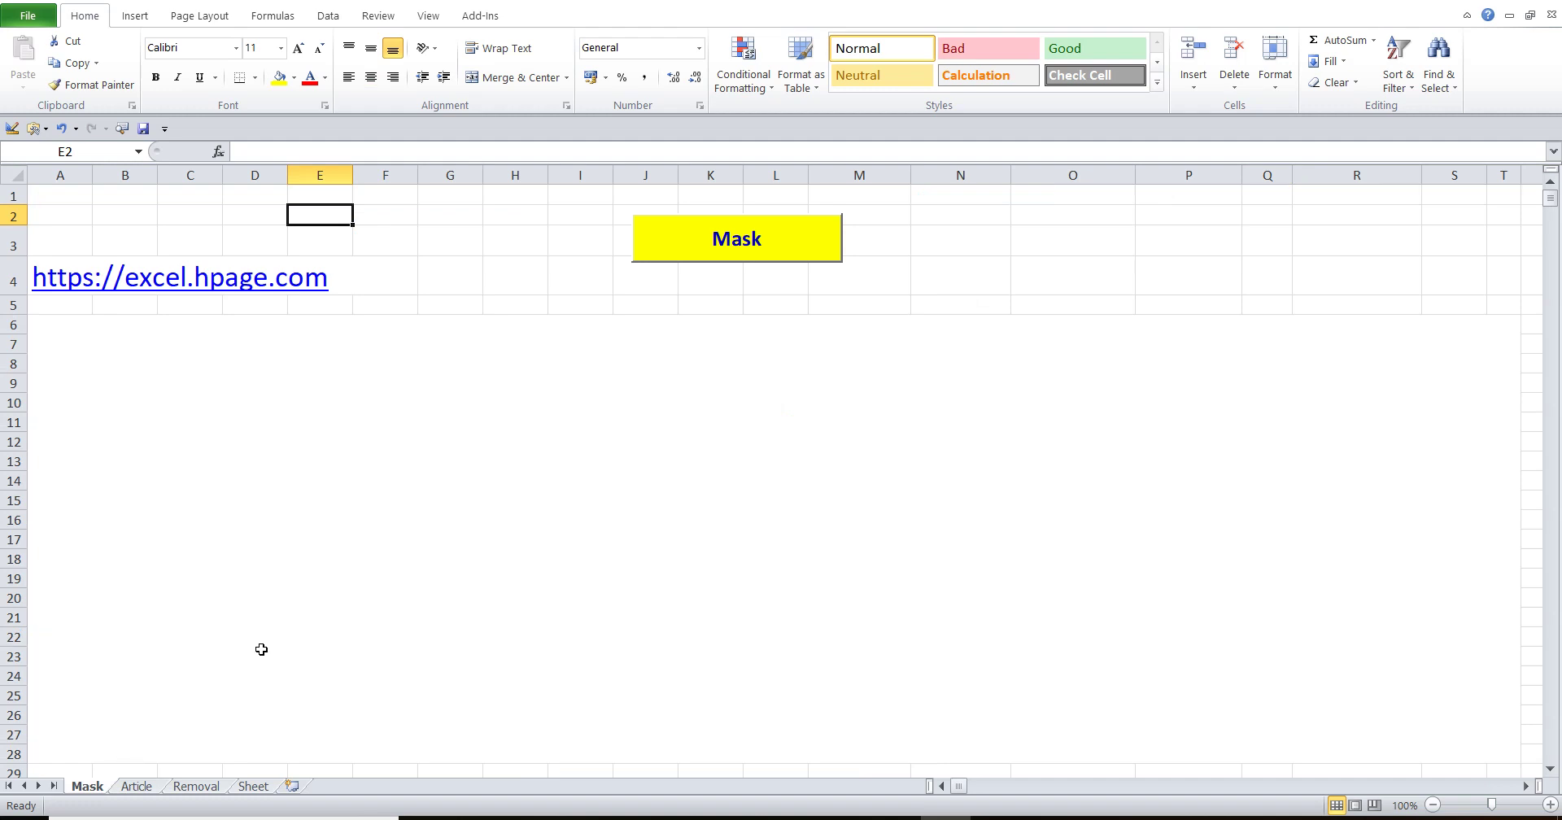
{"action": "left_click", "coordinate": [659, 243]}
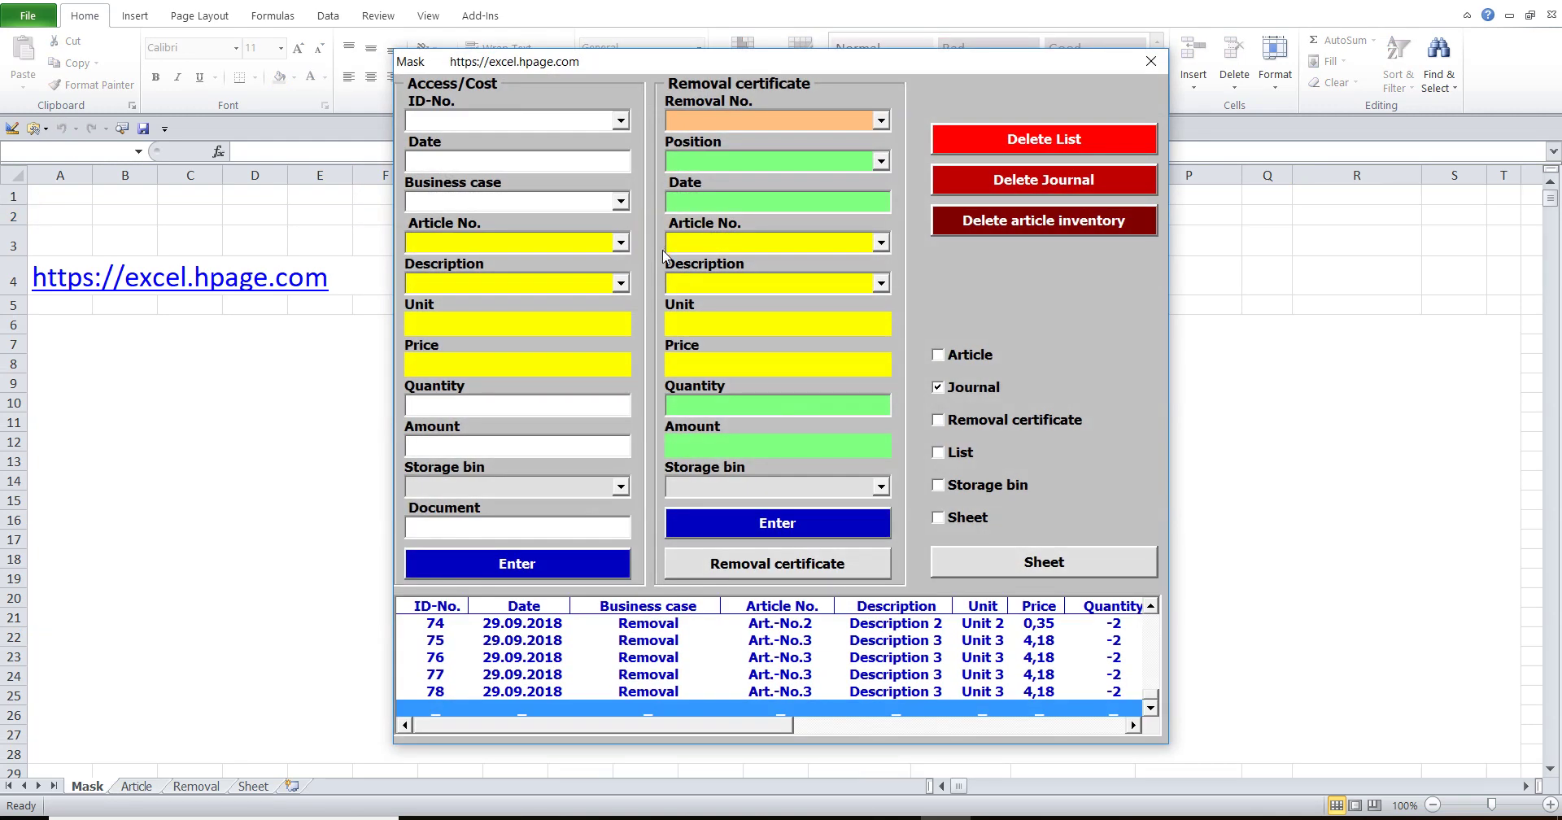
- Select the Word paragraphs describing the Article worksheet, then go back to Excel's Mask form
{"action": "left_click", "coordinate": [895, 817]}
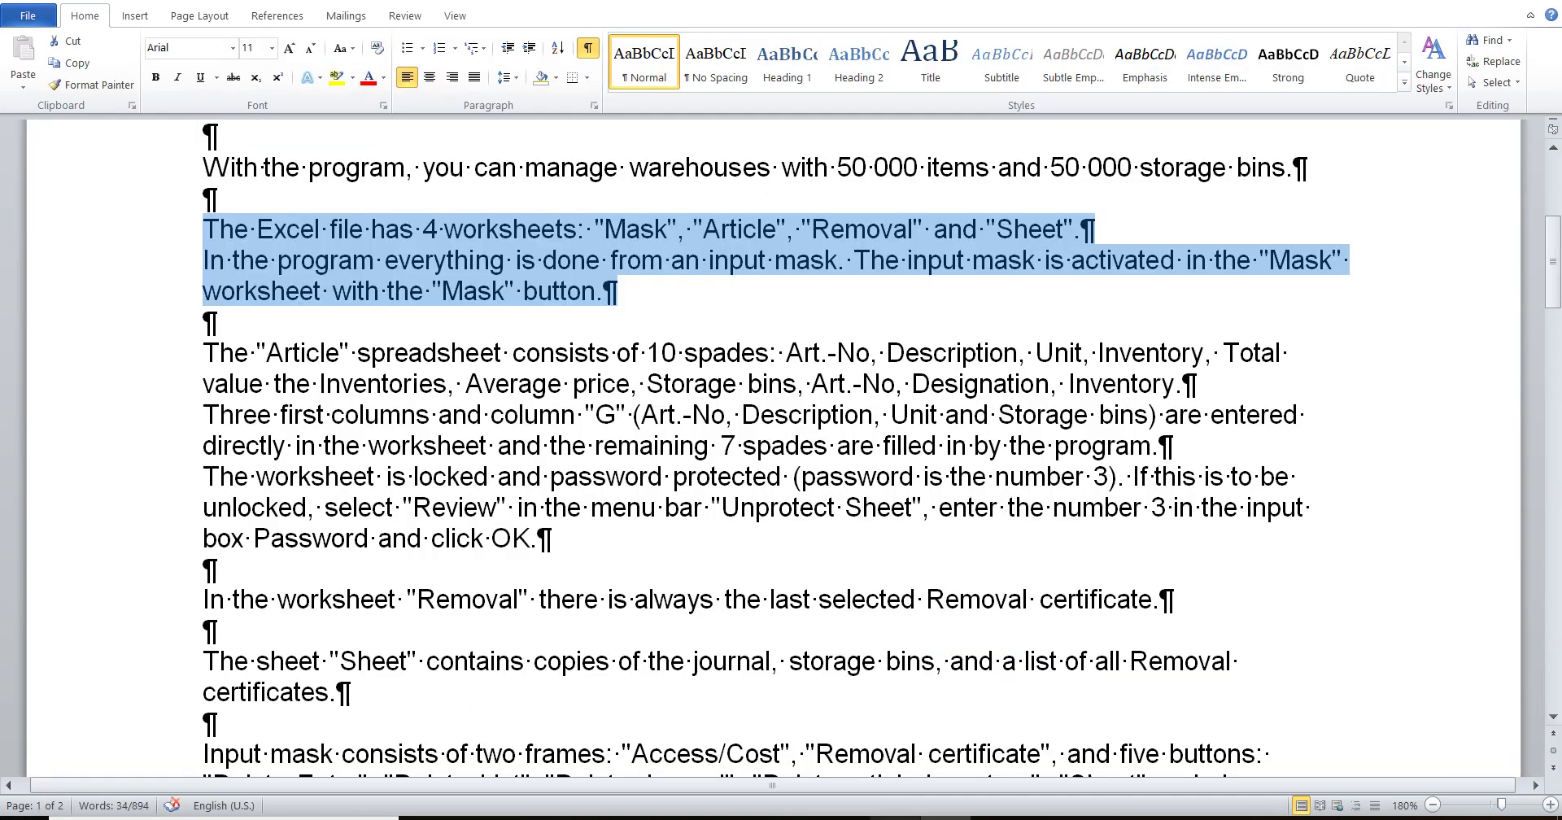
{"action": "left_click_drag", "start_coordinate": [171, 359], "coordinate": [170, 541]}
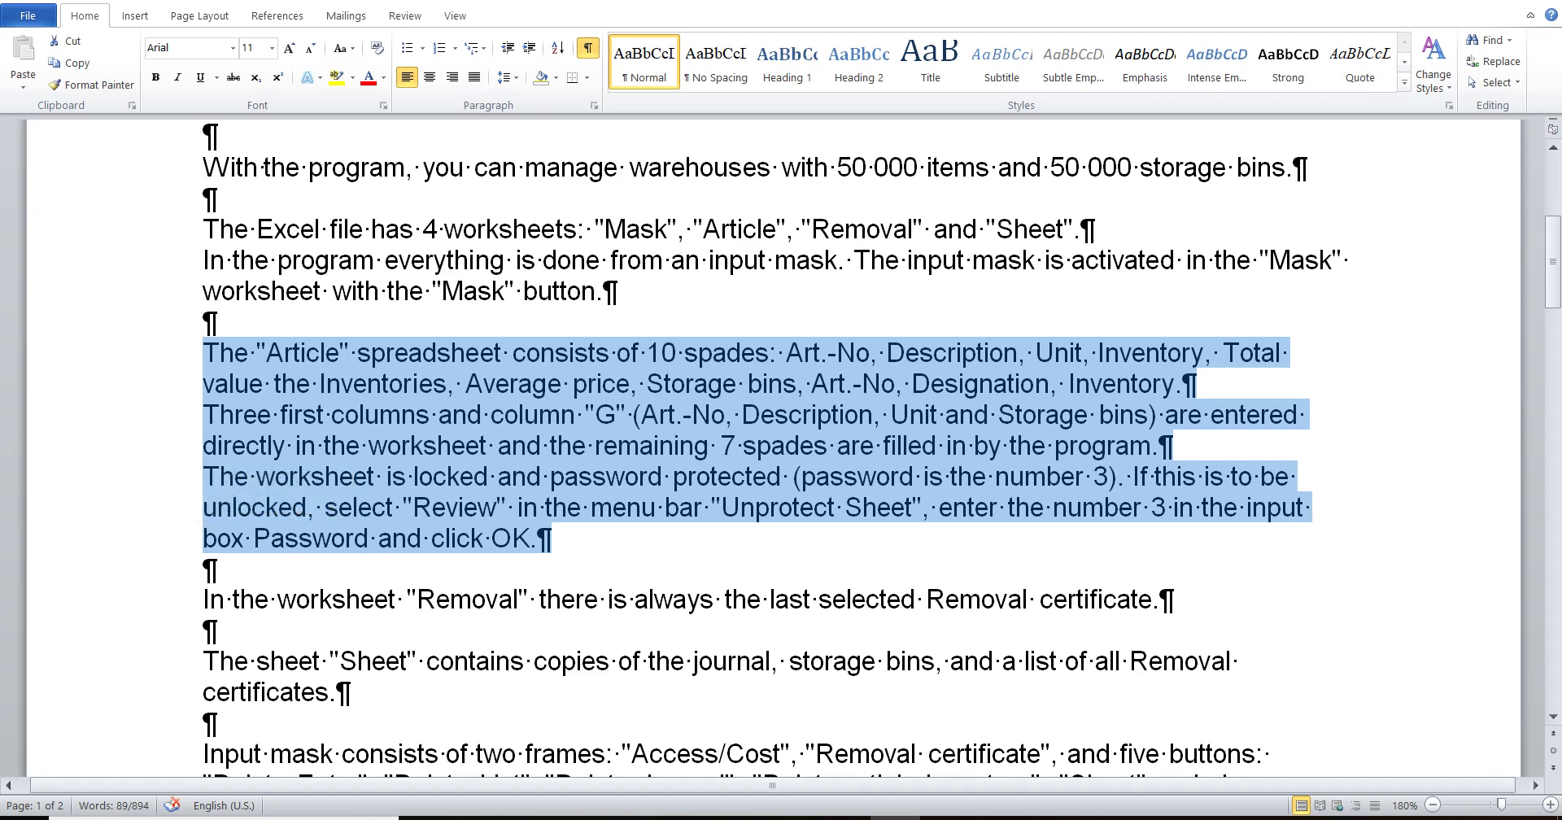
{"action": "mouse_move", "coordinate": [946, 817]}
{"action": "left_click", "coordinate": [967, 787]}
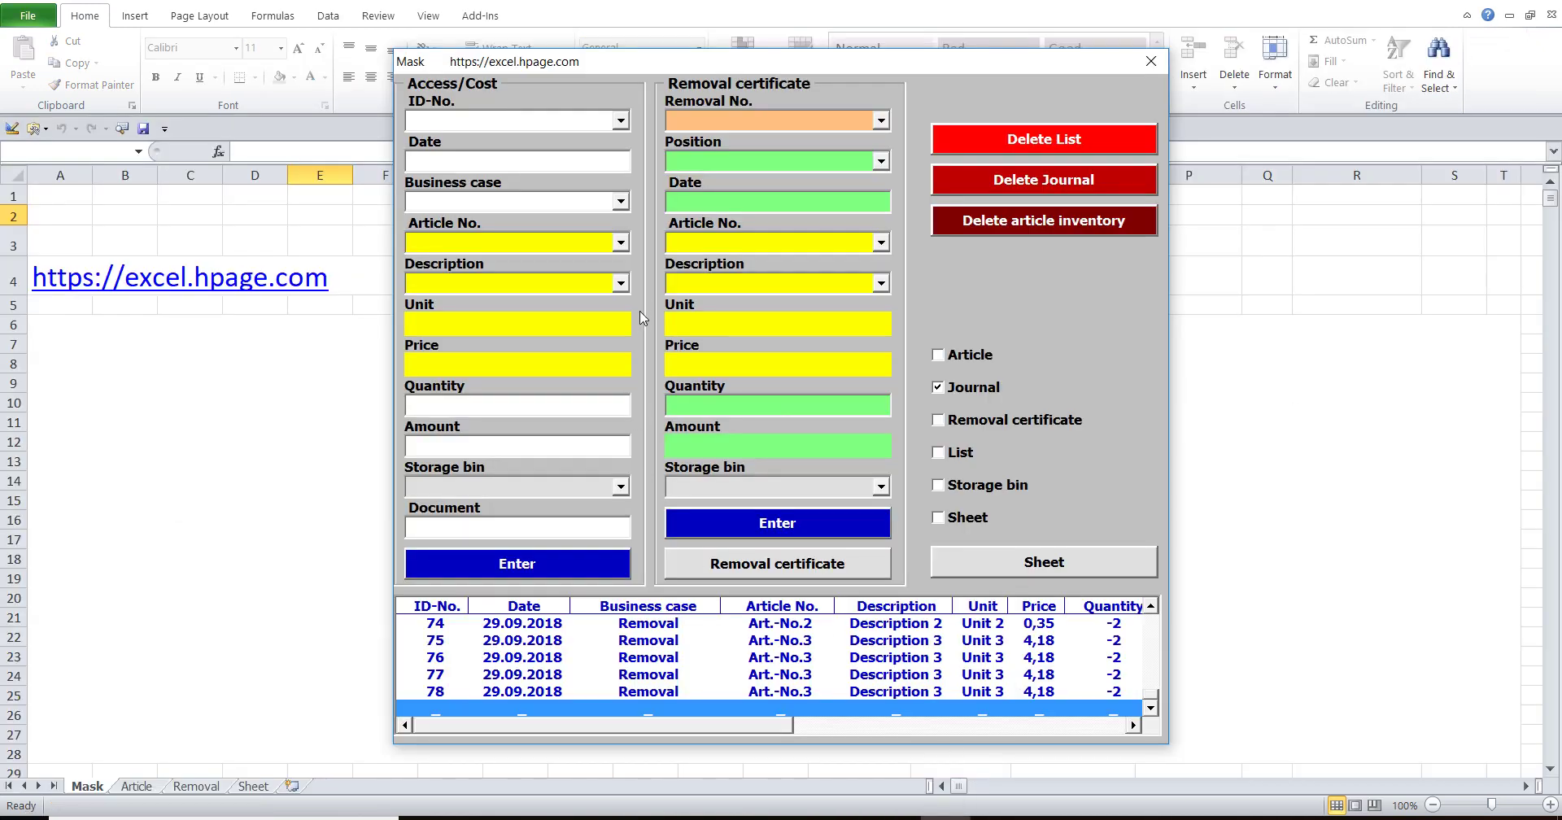
- Book Art.-No.28 (Description 28) to Storage bin 13, then close the input form
{"action": "left_click", "coordinate": [621, 243]}
{"action": "left_click_drag", "start_coordinate": [622, 293], "coordinate": [623, 380]}
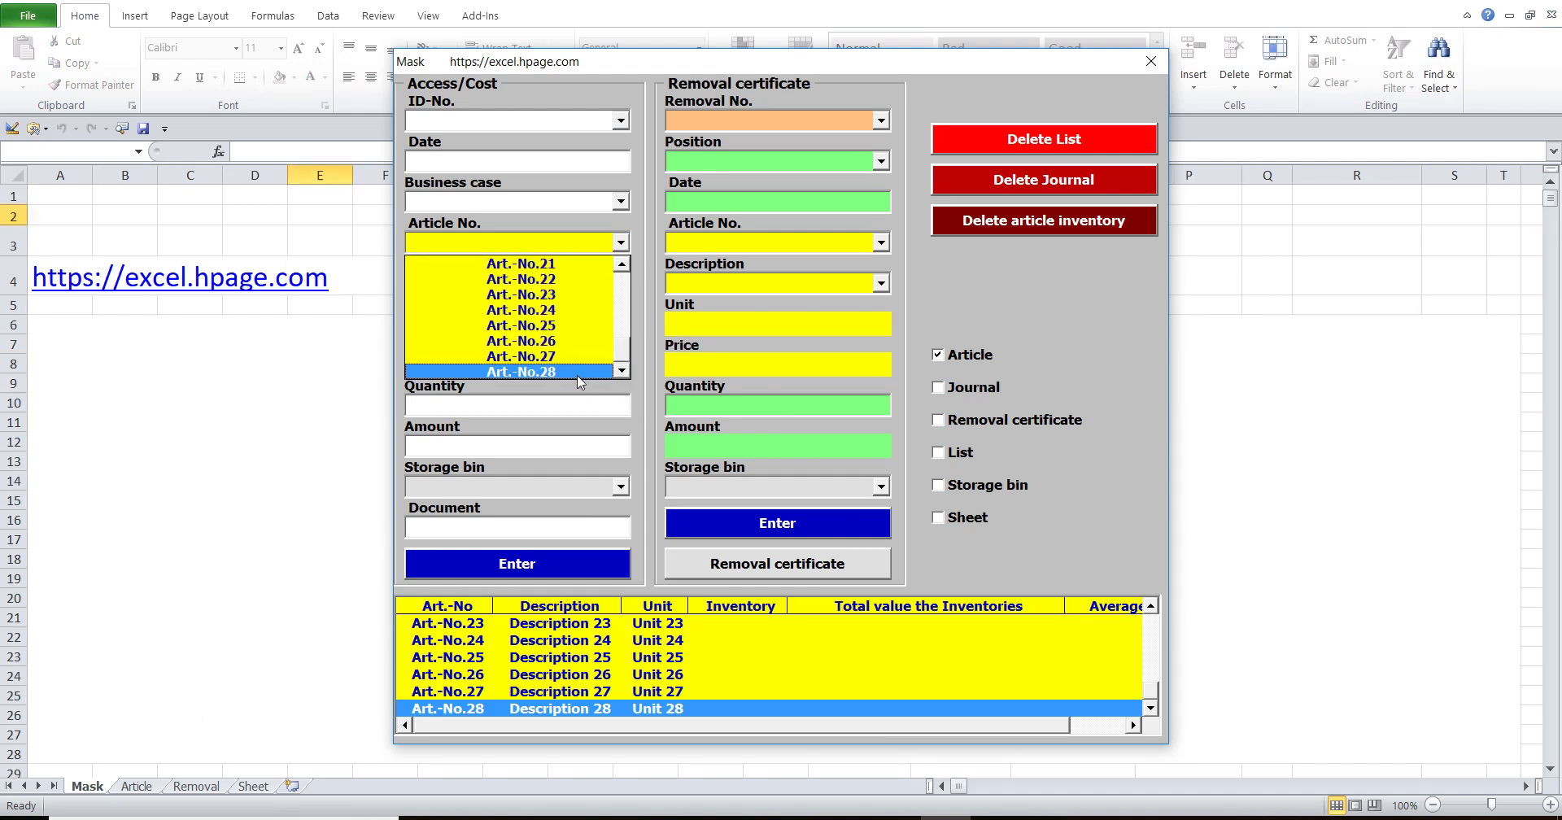
{"action": "left_click", "coordinate": [598, 371]}
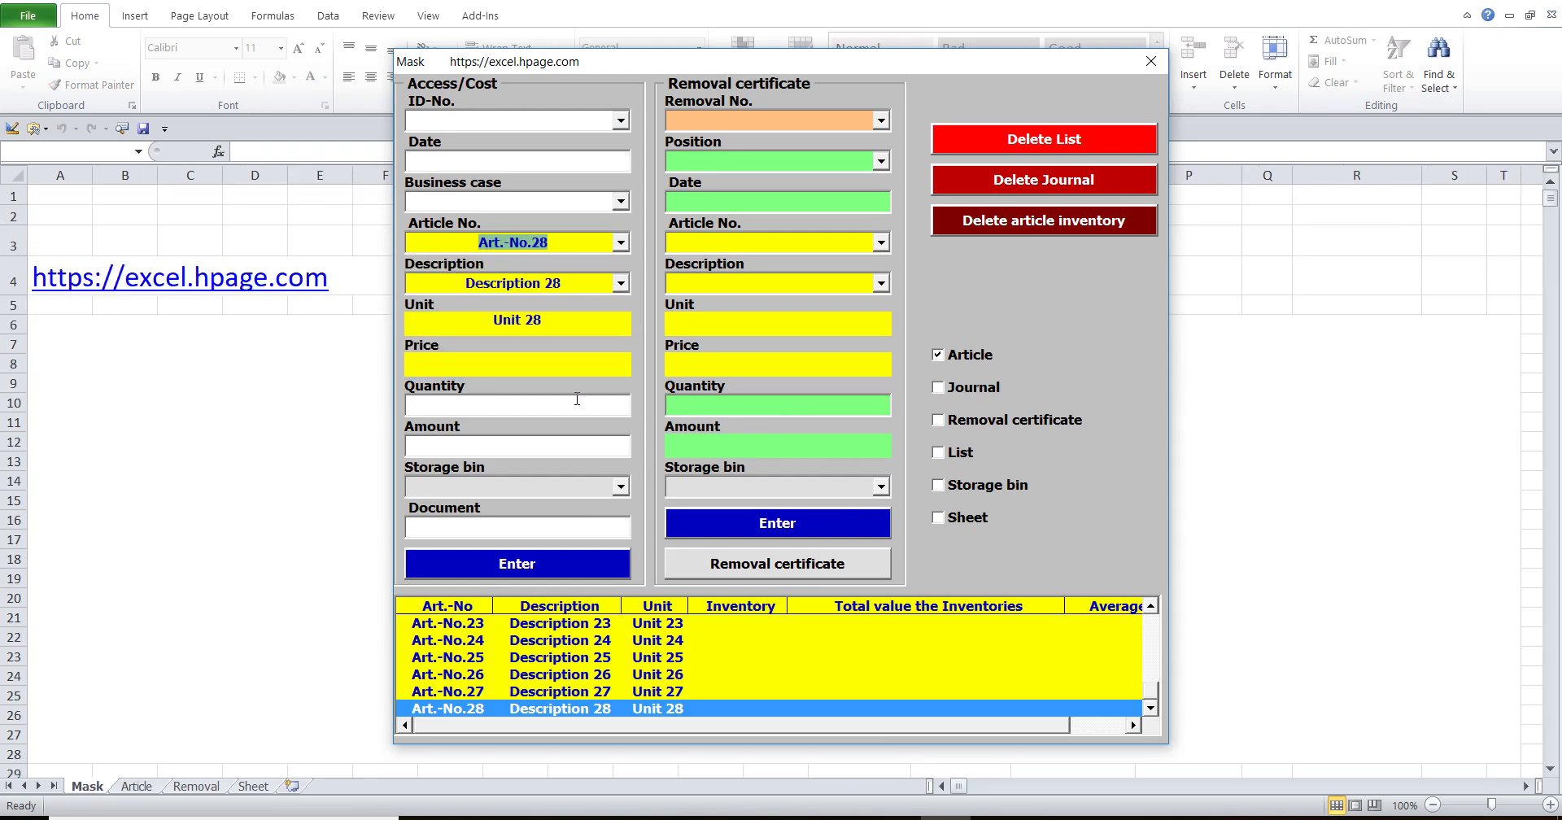
{"action": "left_click", "coordinate": [622, 284]}
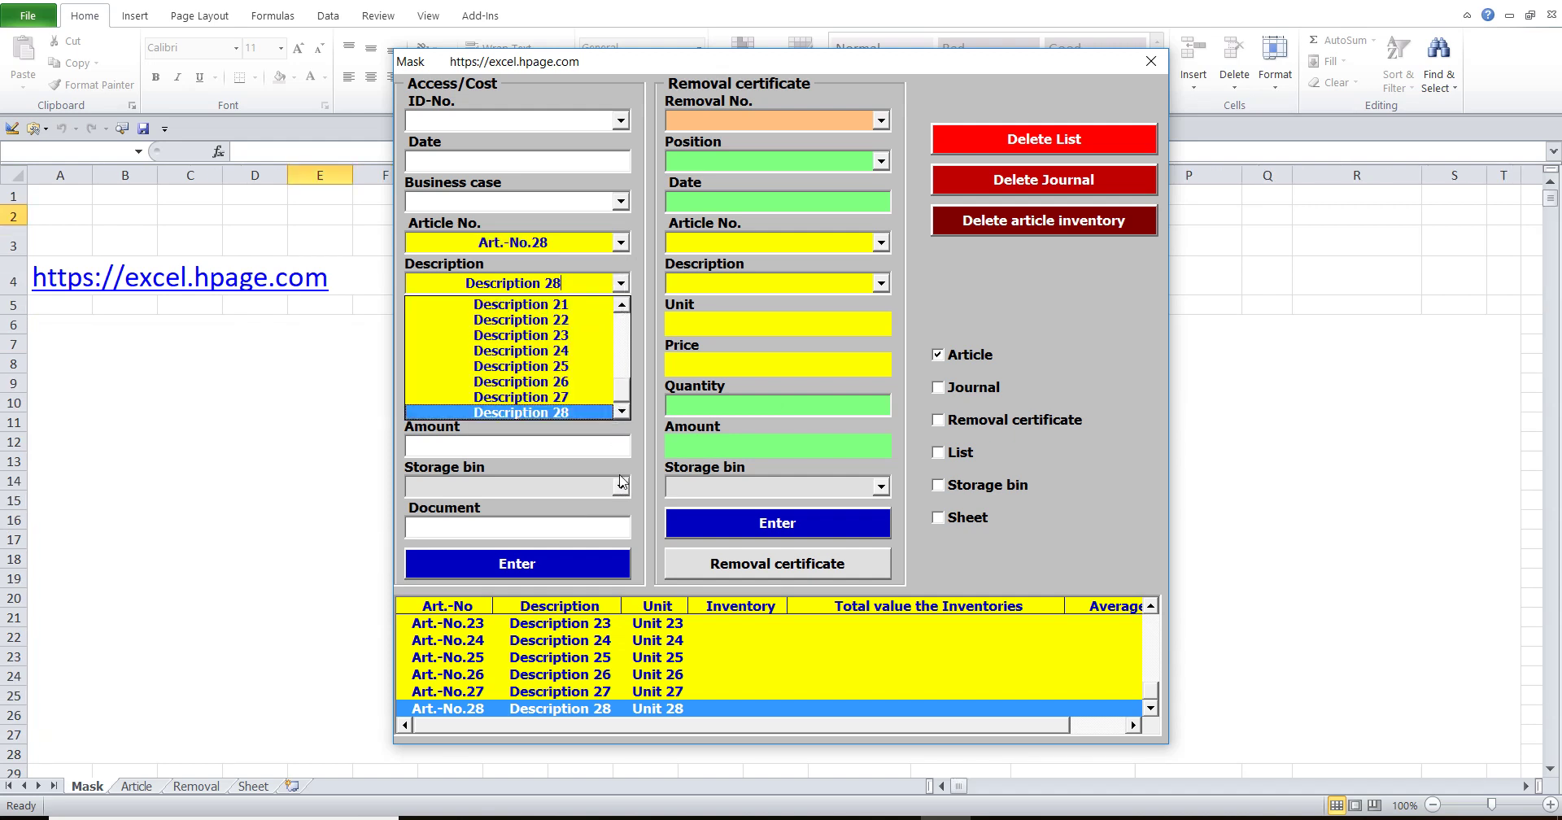
{"action": "left_click", "coordinate": [621, 491]}
{"action": "left_click", "coordinate": [621, 491]}
{"action": "left_click_drag", "start_coordinate": [623, 529], "coordinate": [624, 619]}
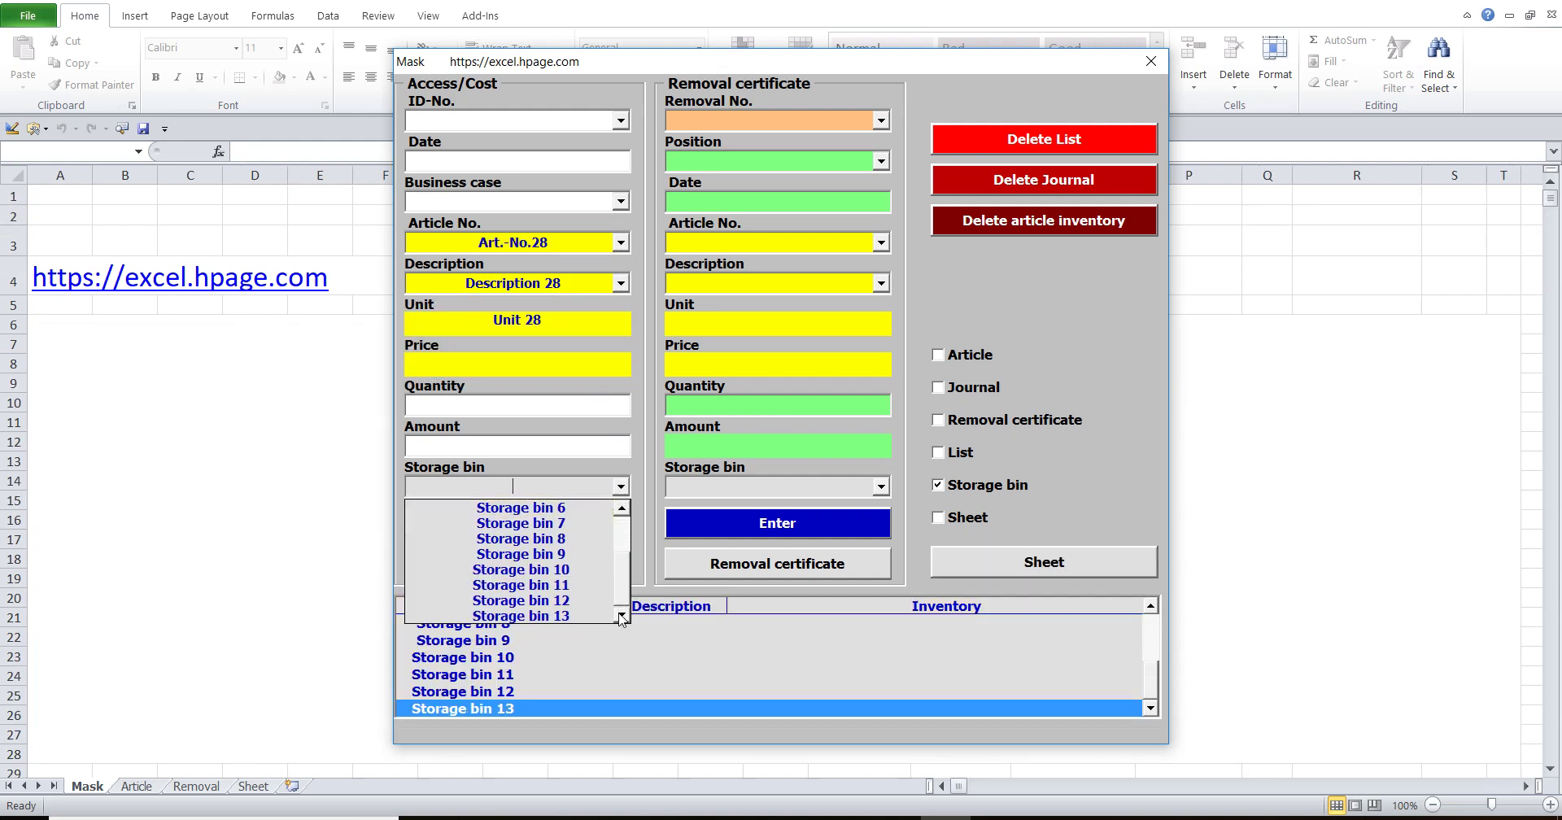
{"action": "left_click", "coordinate": [568, 614]}
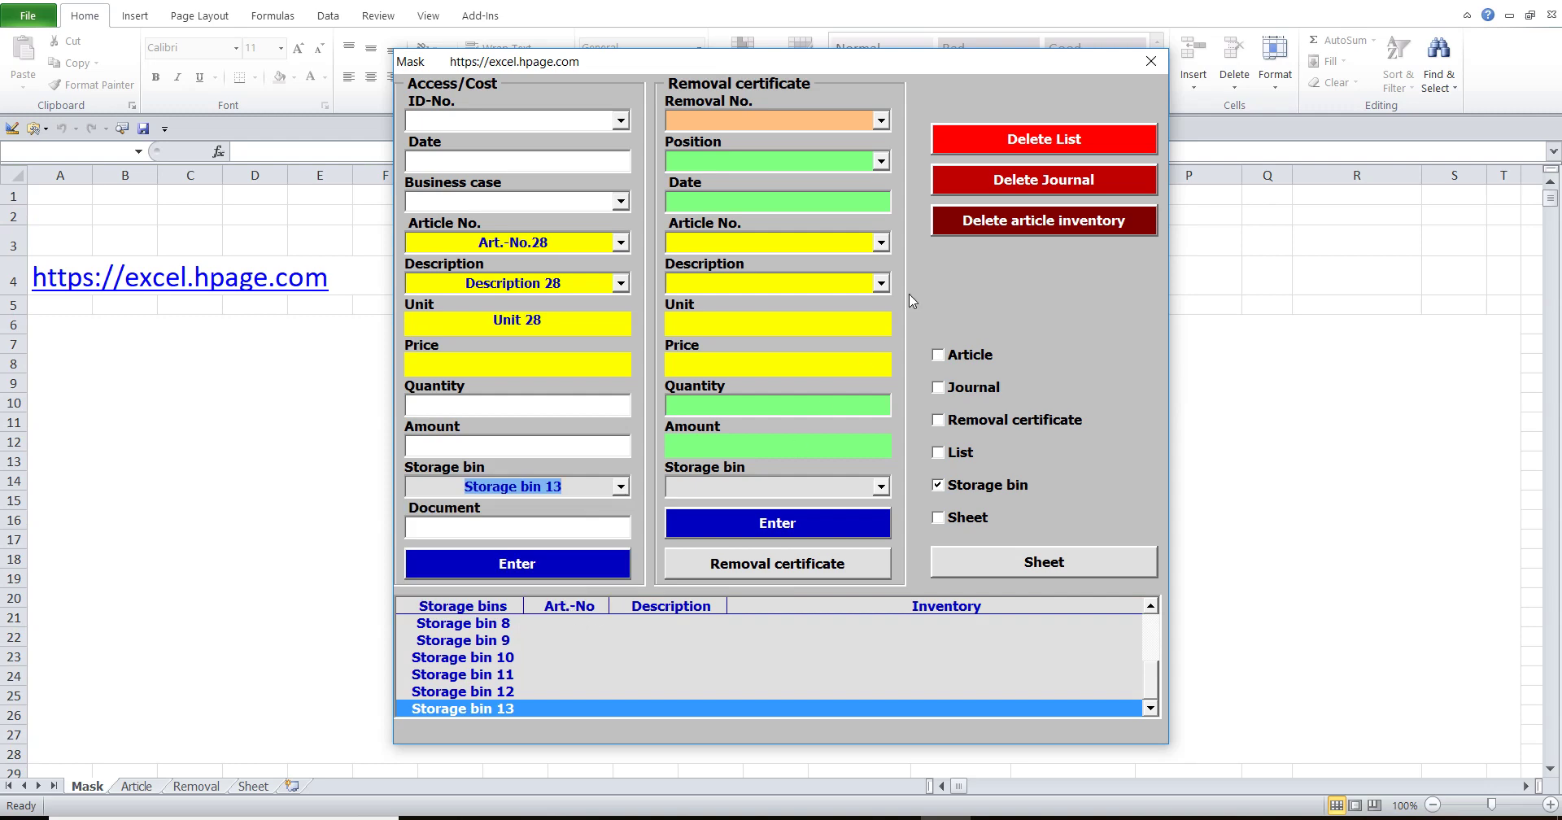
{"action": "left_click", "coordinate": [1152, 61]}
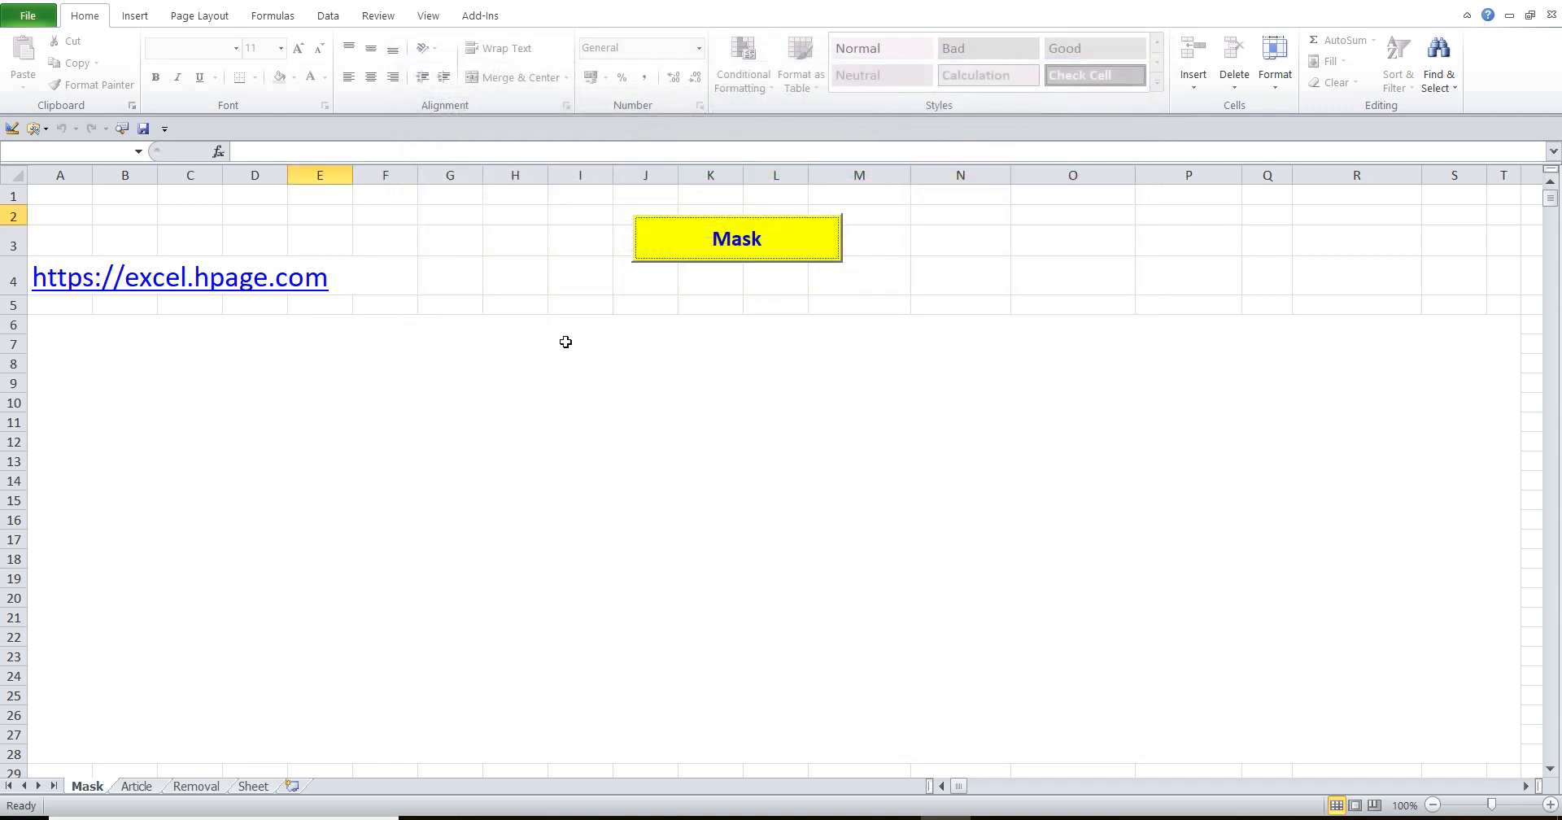
- On the Article sheet, go through the headings Art.-No, Description, Unit, Inventory, Average price and Storage bins
{"action": "left_click", "coordinate": [136, 786]}
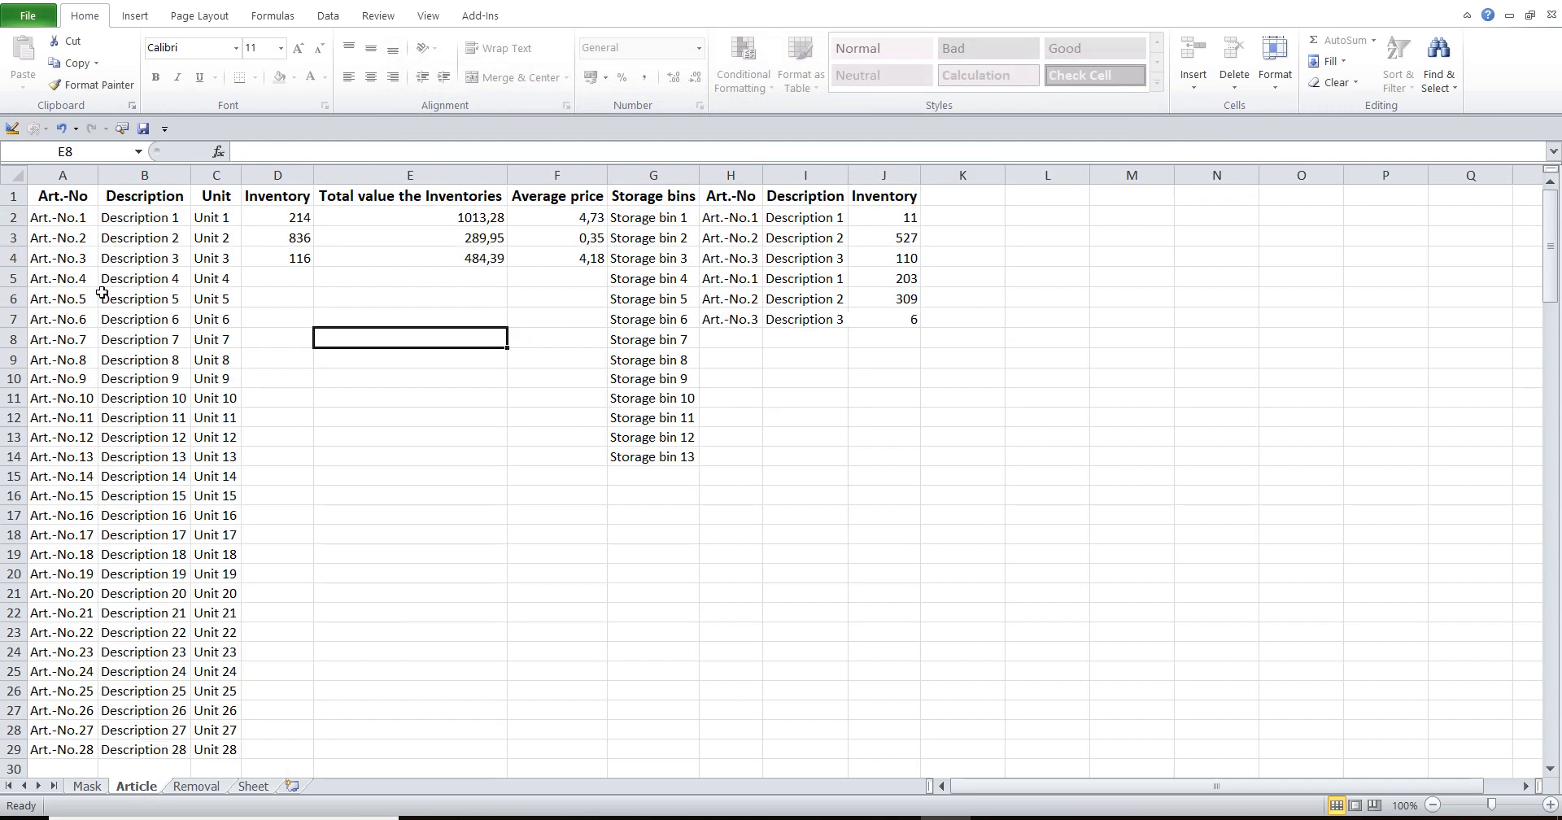
{"action": "left_click", "coordinate": [61, 196]}
{"action": "left_click", "coordinate": [132, 196]}
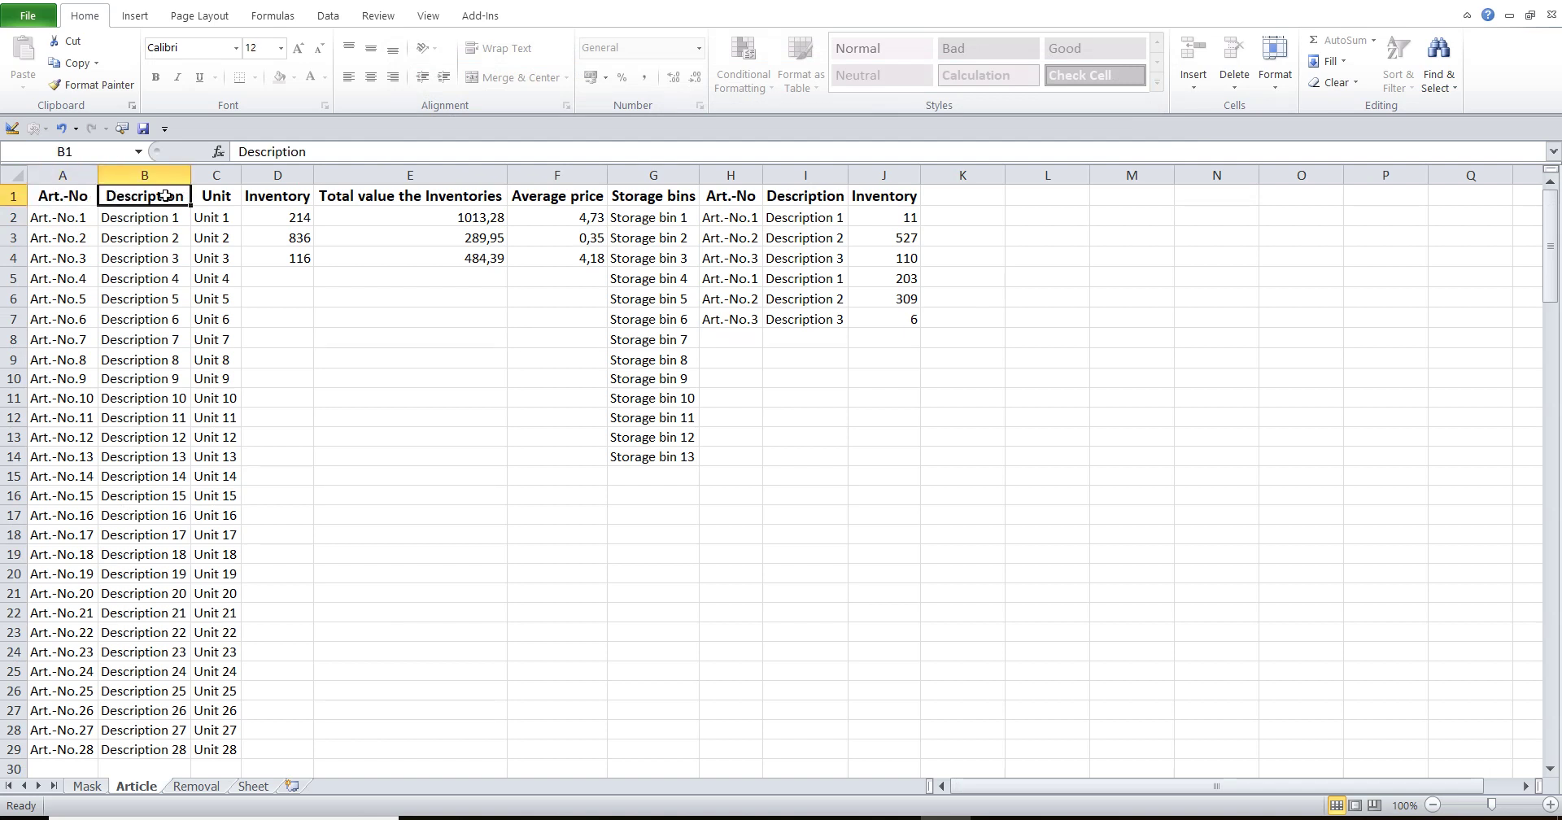
{"action": "left_click", "coordinate": [213, 195]}
{"action": "left_click", "coordinate": [263, 193]}
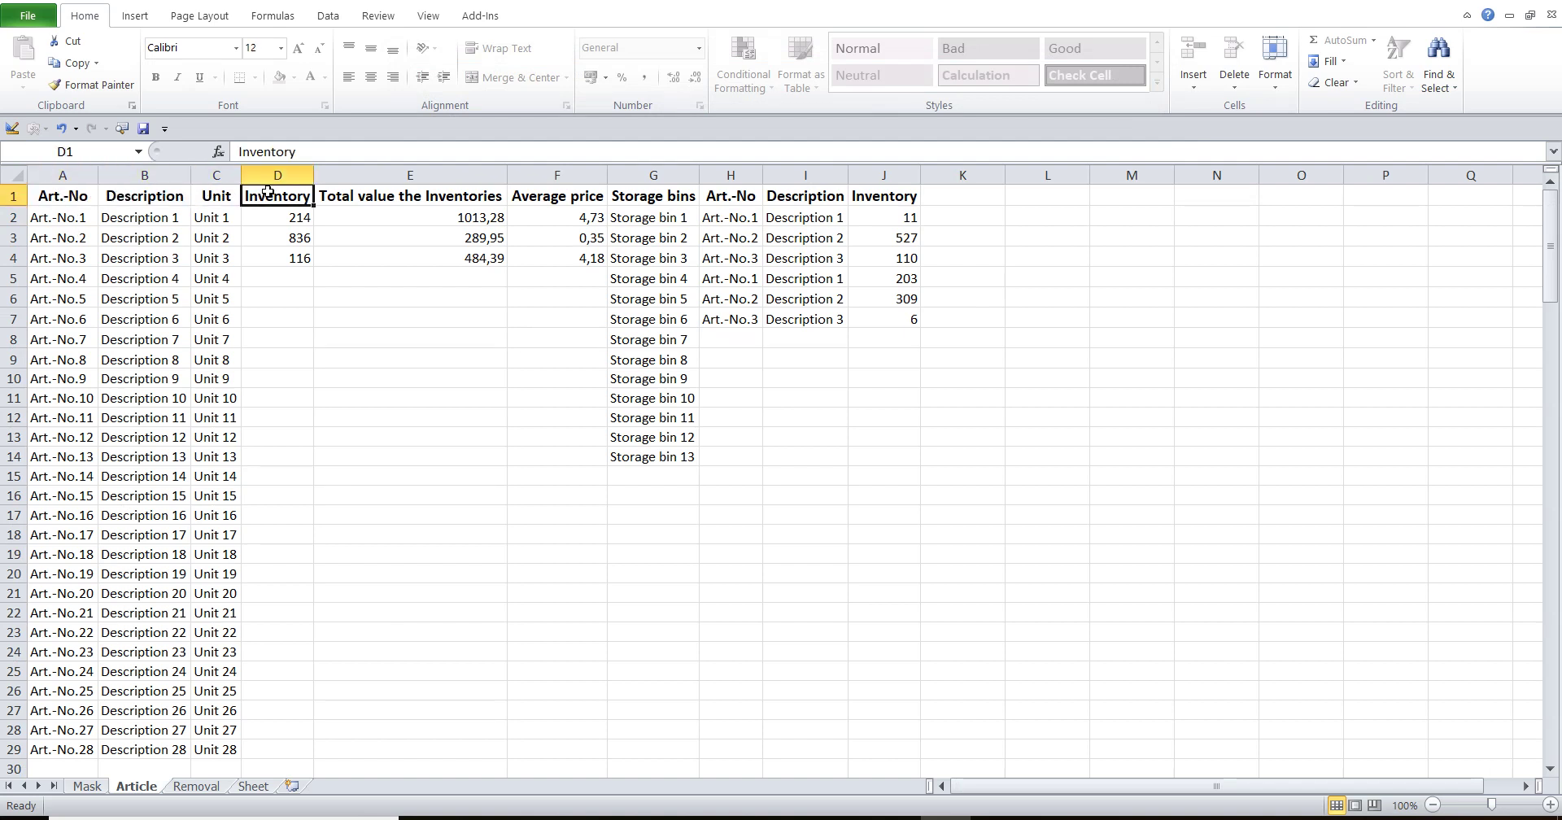
{"action": "left_click", "coordinate": [345, 194]}
{"action": "left_click", "coordinate": [531, 194]}
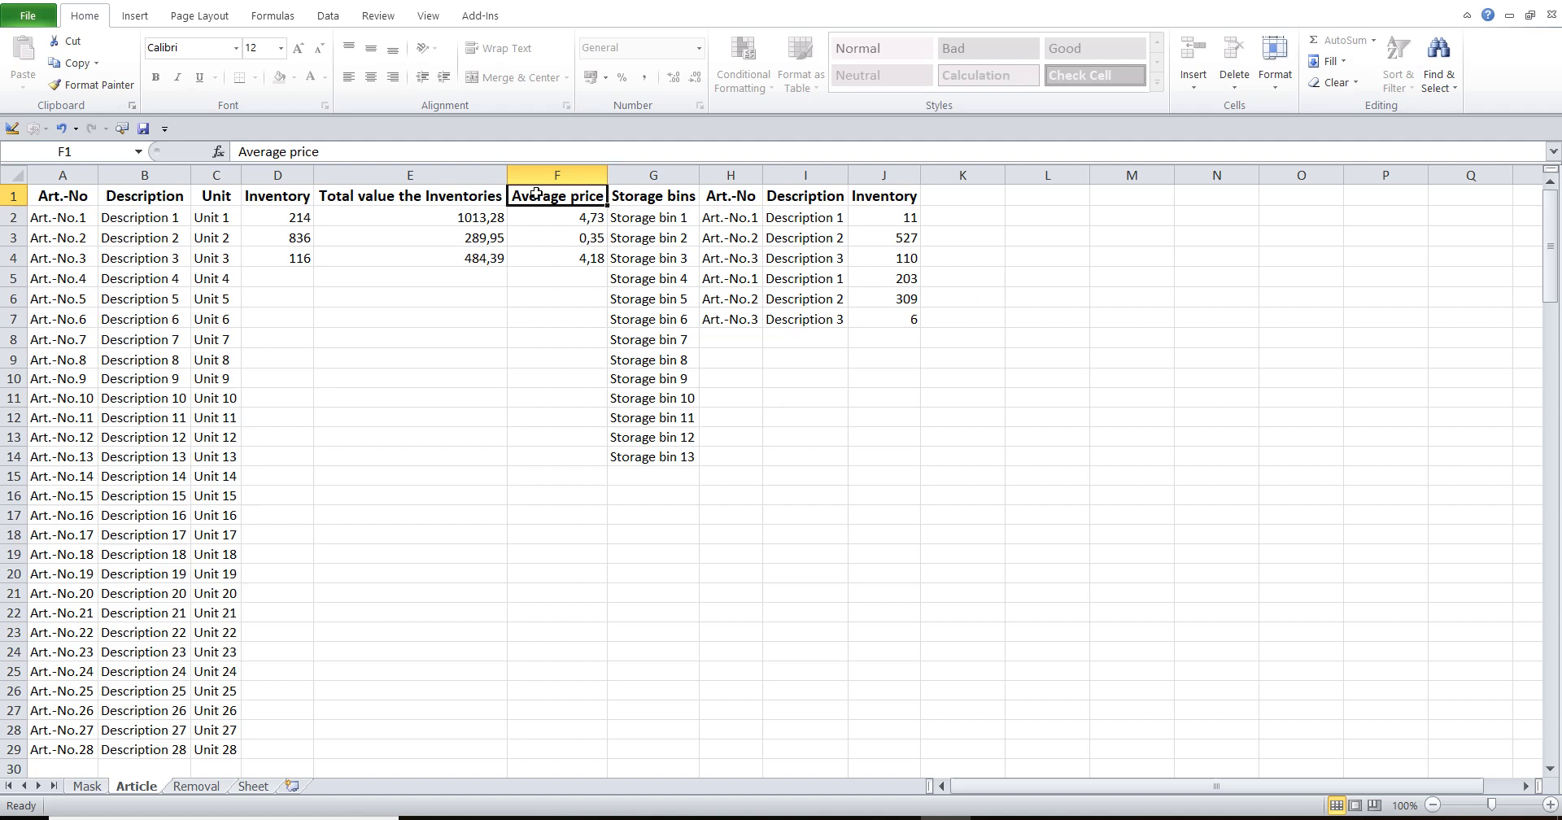
{"action": "left_click", "coordinate": [642, 194]}
{"action": "left_click", "coordinate": [726, 196]}
{"action": "left_click", "coordinate": [797, 197]}
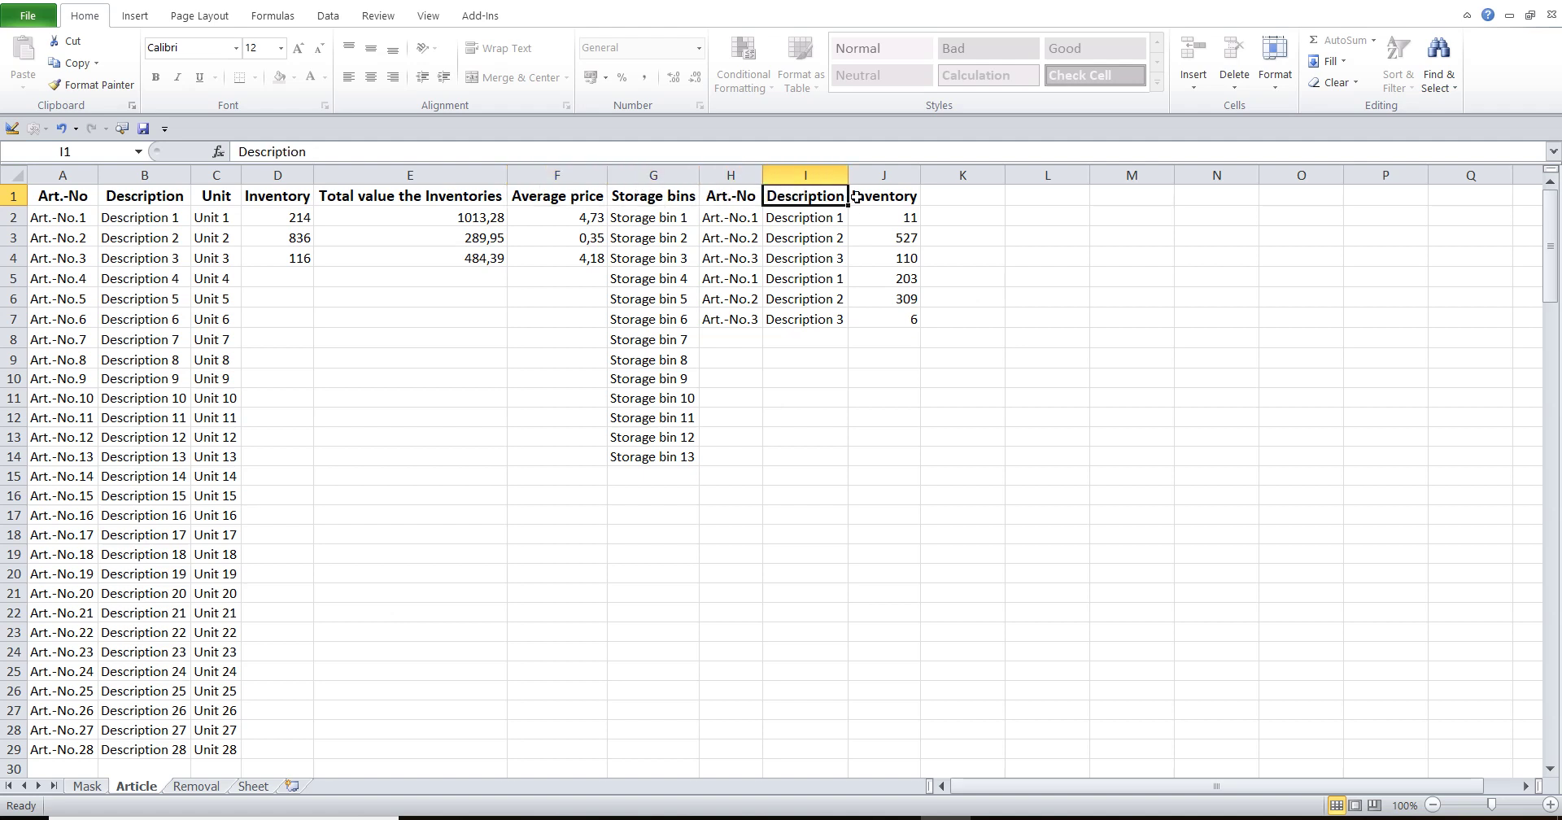
{"action": "left_click", "coordinate": [885, 194]}
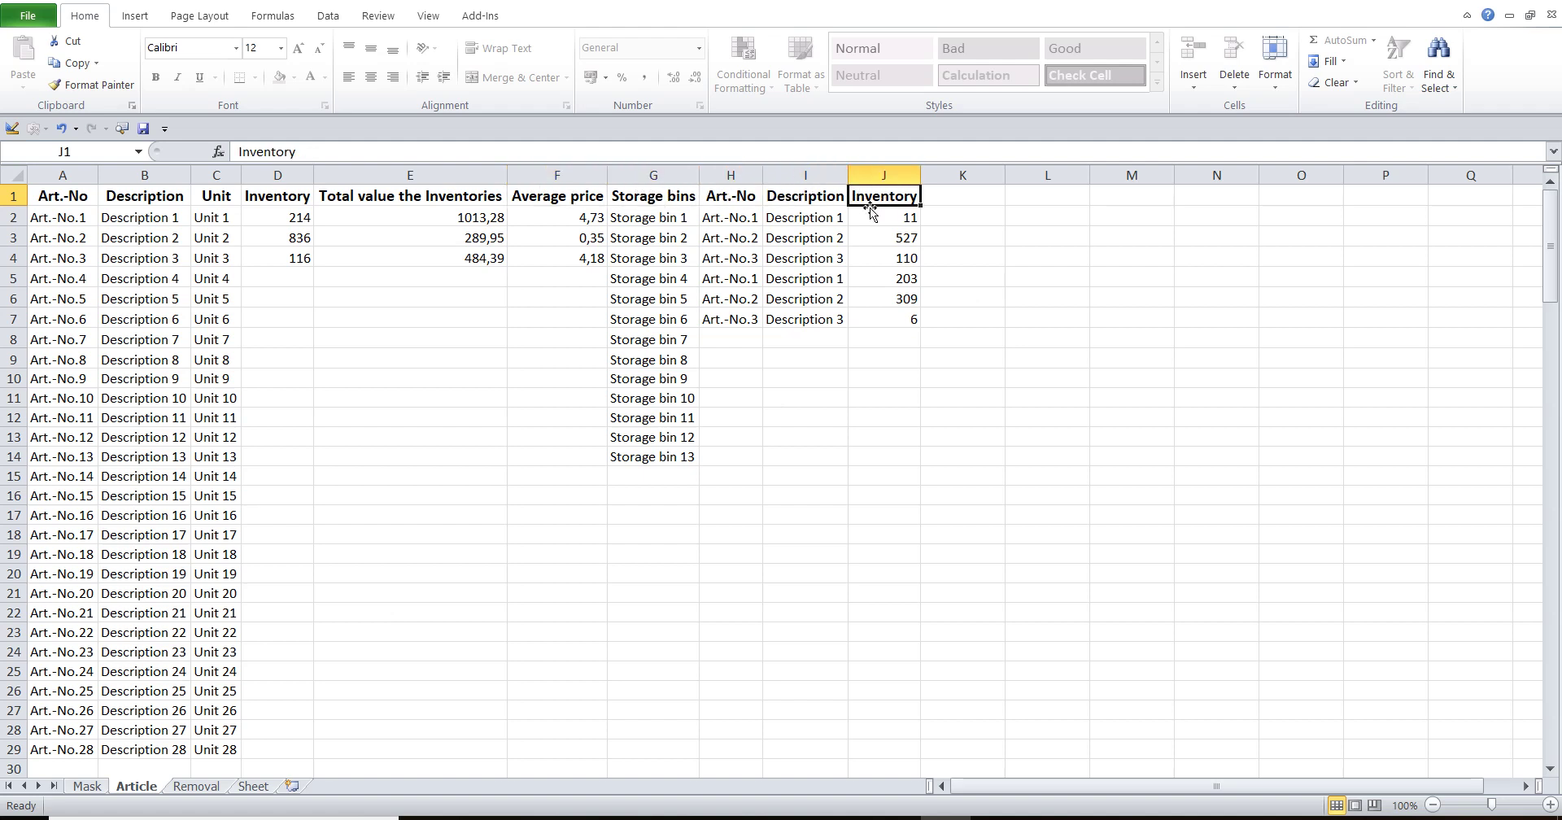
{"action": "left_click", "coordinate": [413, 277]}
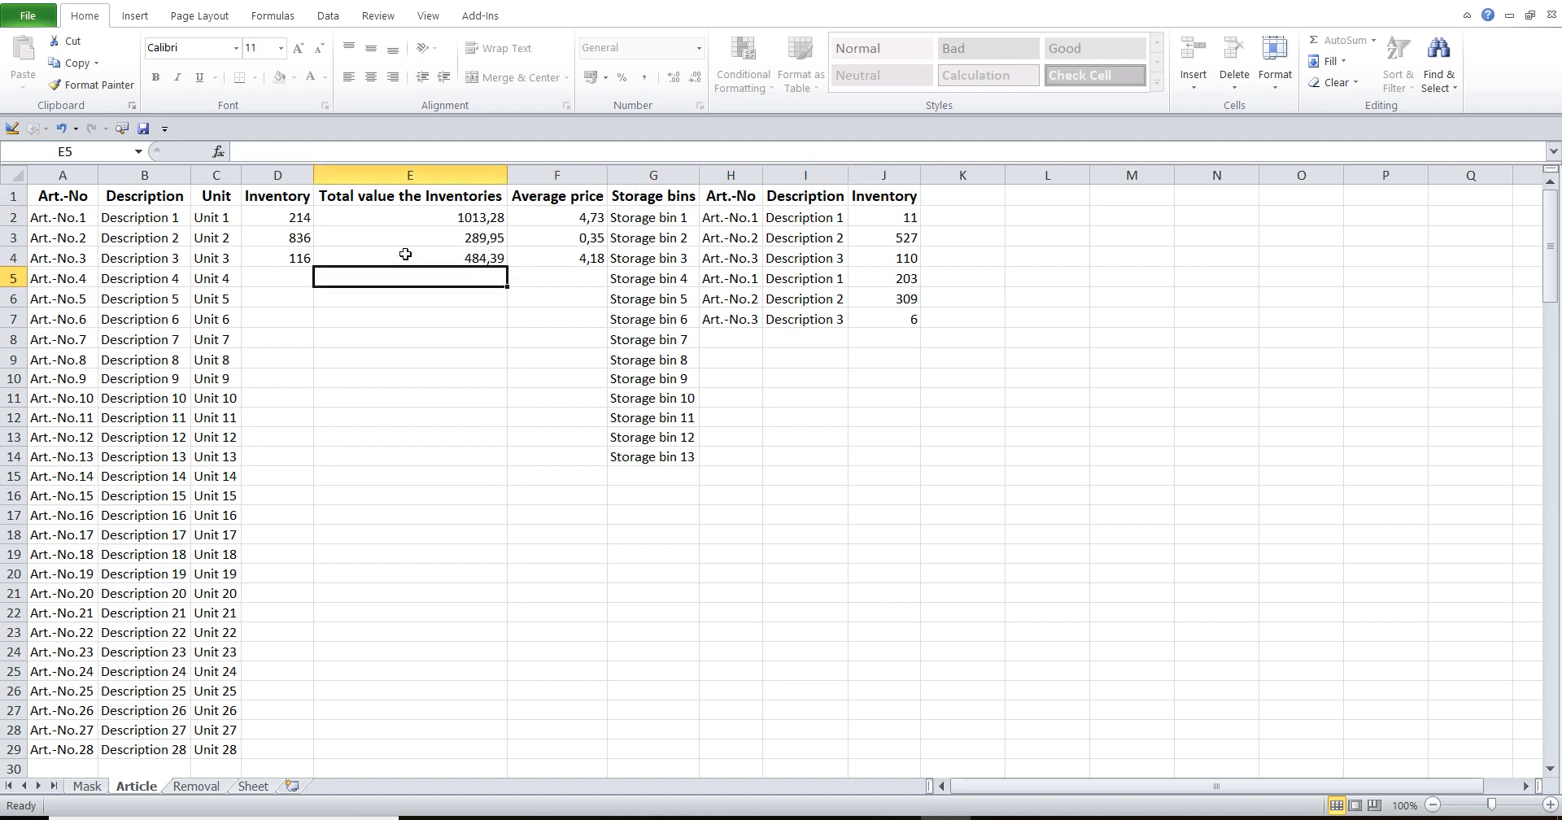
- Unprotect the Article worksheet with its password via Review > Unprotect Sheet
{"action": "left_click", "coordinate": [379, 16]}
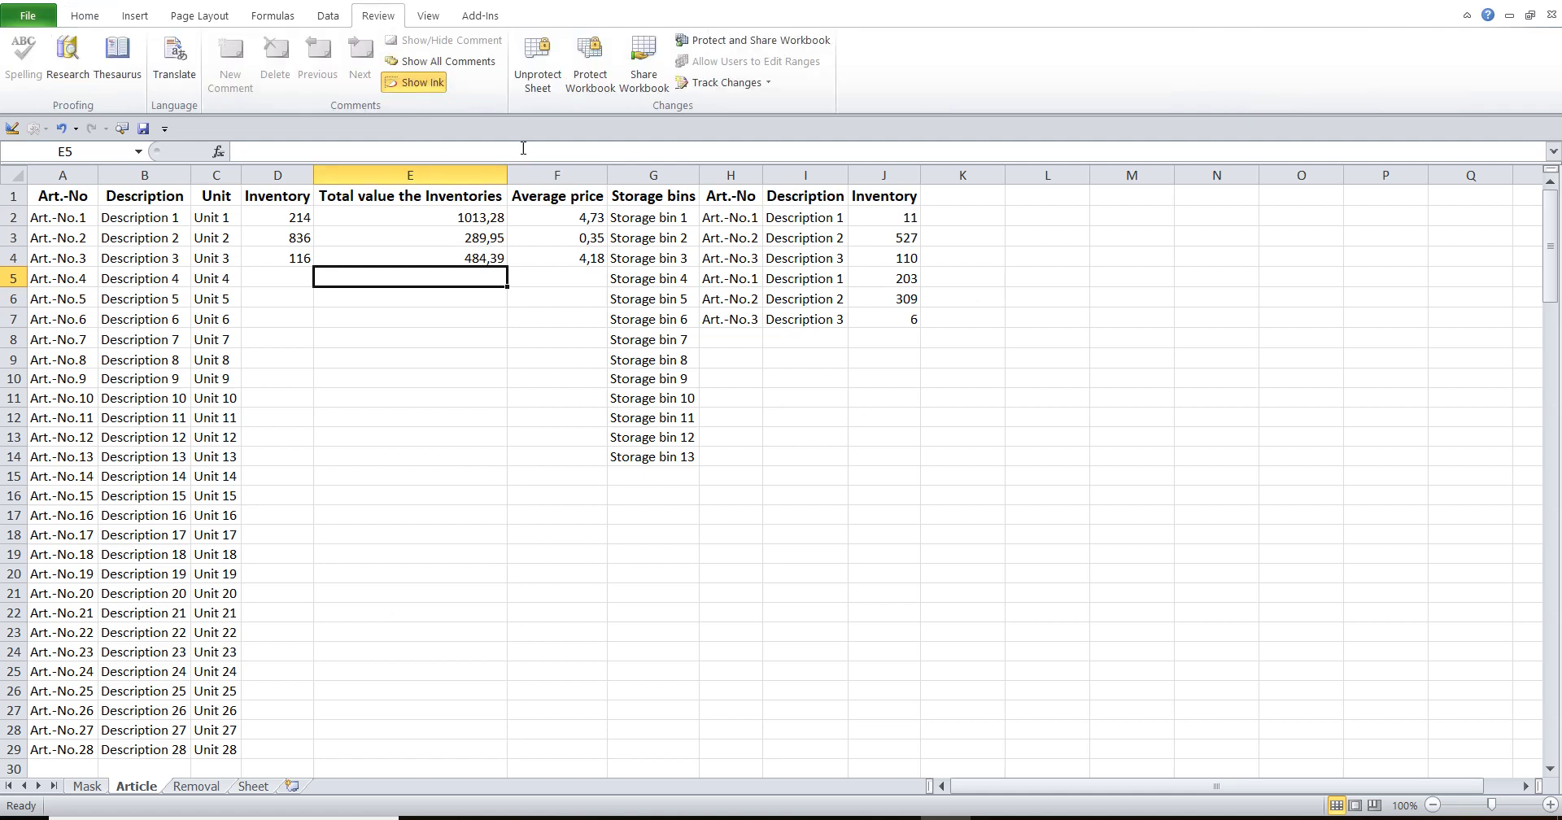
{"action": "left_click", "coordinate": [529, 69]}
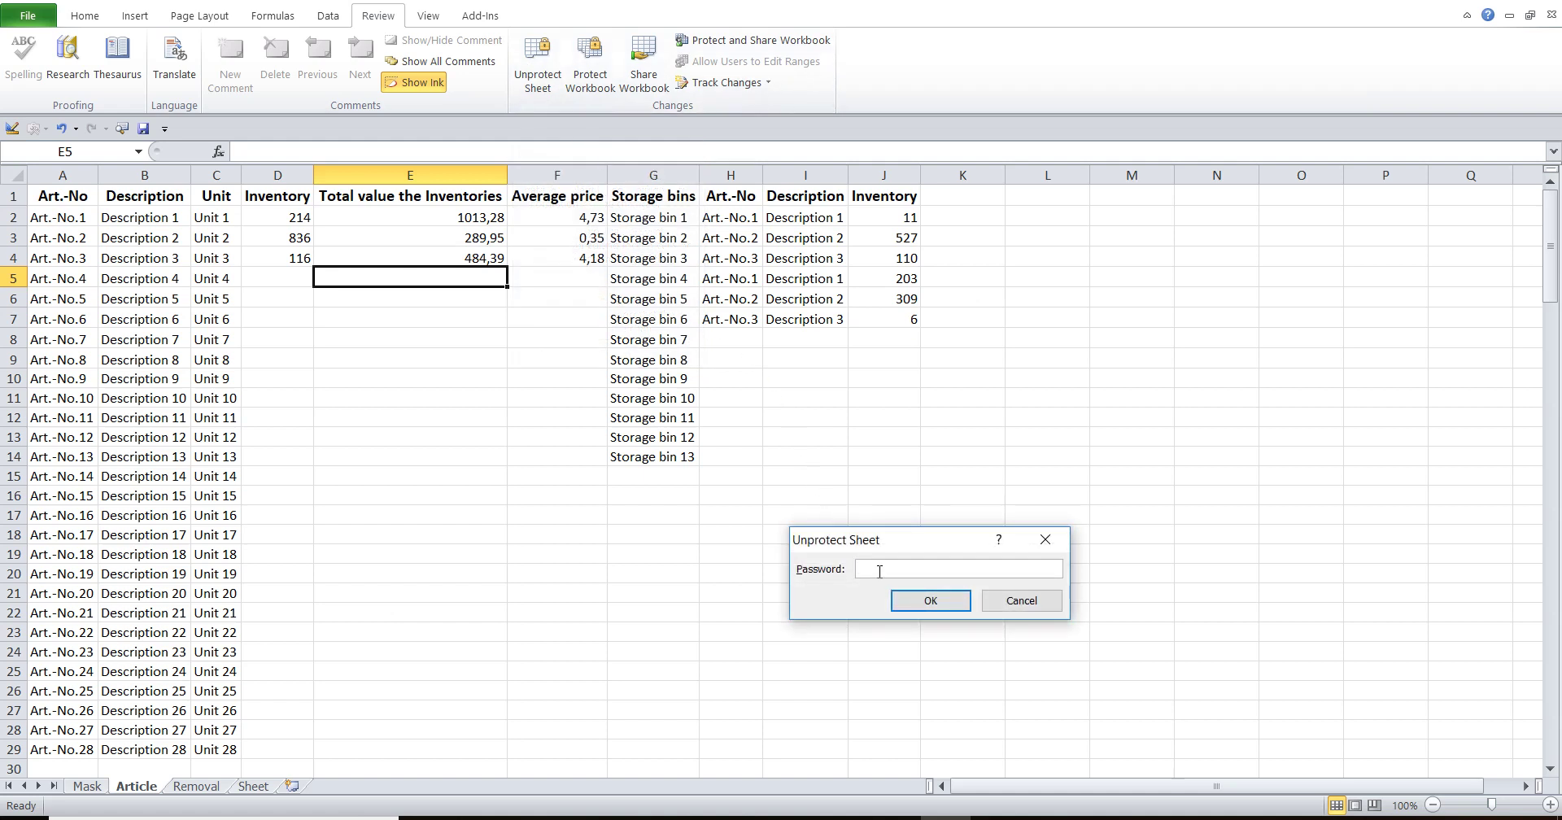
{"action": "left_click", "coordinate": [912, 600]}
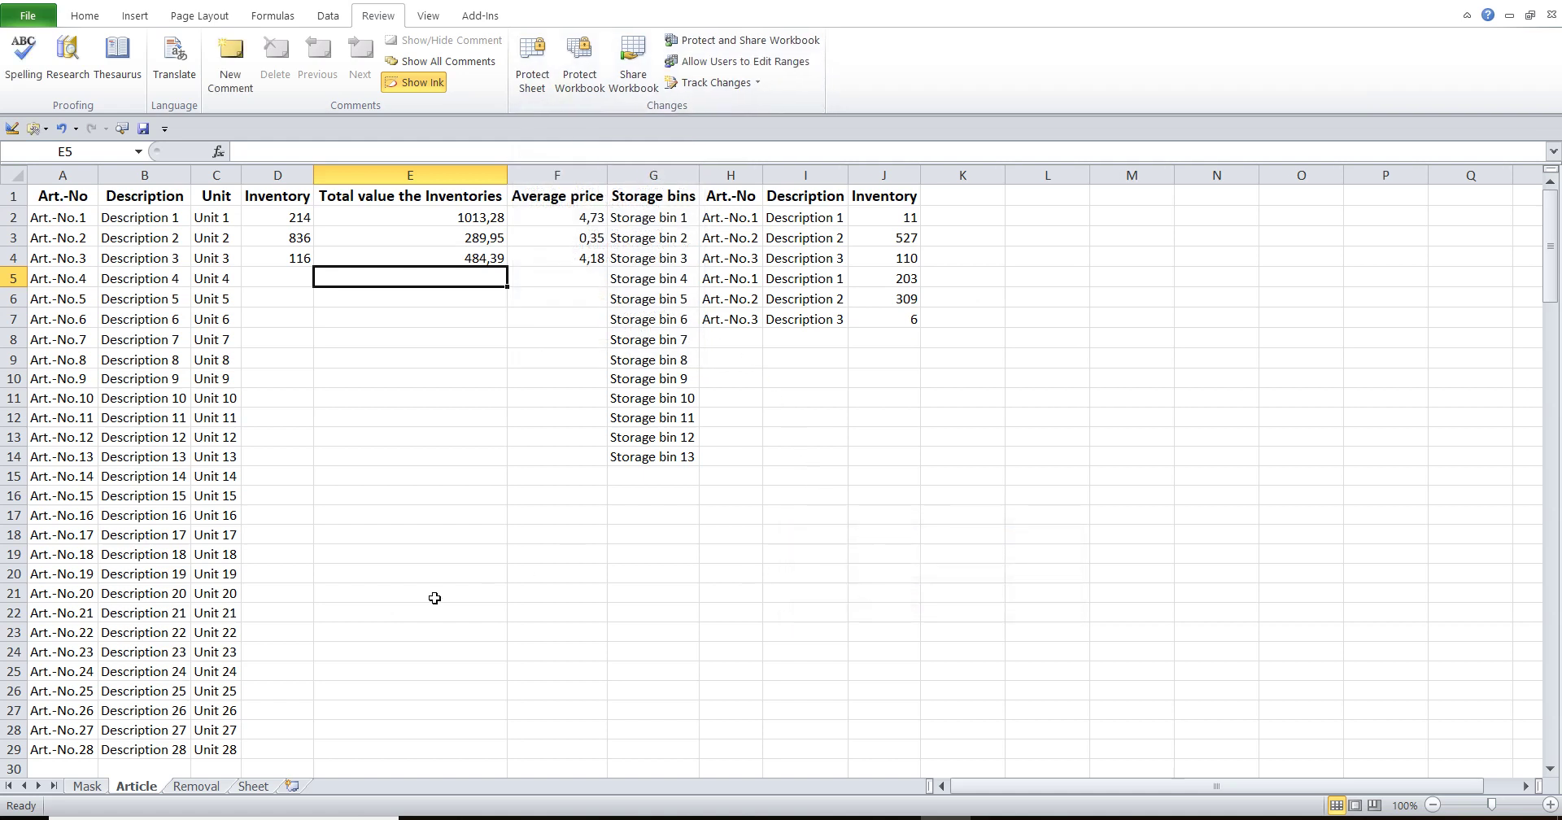
{"action": "scroll", "coordinate": [272, 602], "scroll_direction": "down", "scroll_amount": 2}
- Fill the Storage bins column down to Storage bin 26, then go to the Mask sheet
{"action": "scroll", "coordinate": [272, 602], "scroll_direction": "down", "scroll_amount": 1}
{"action": "mouse_move", "coordinate": [56, 546]}
{"action": "left_mouse_down"}
{"action": "mouse_move", "coordinate": [206, 560]}
{"action": "mouse_move", "coordinate": [249, 771]}
{"action": "left_mouse_up"}
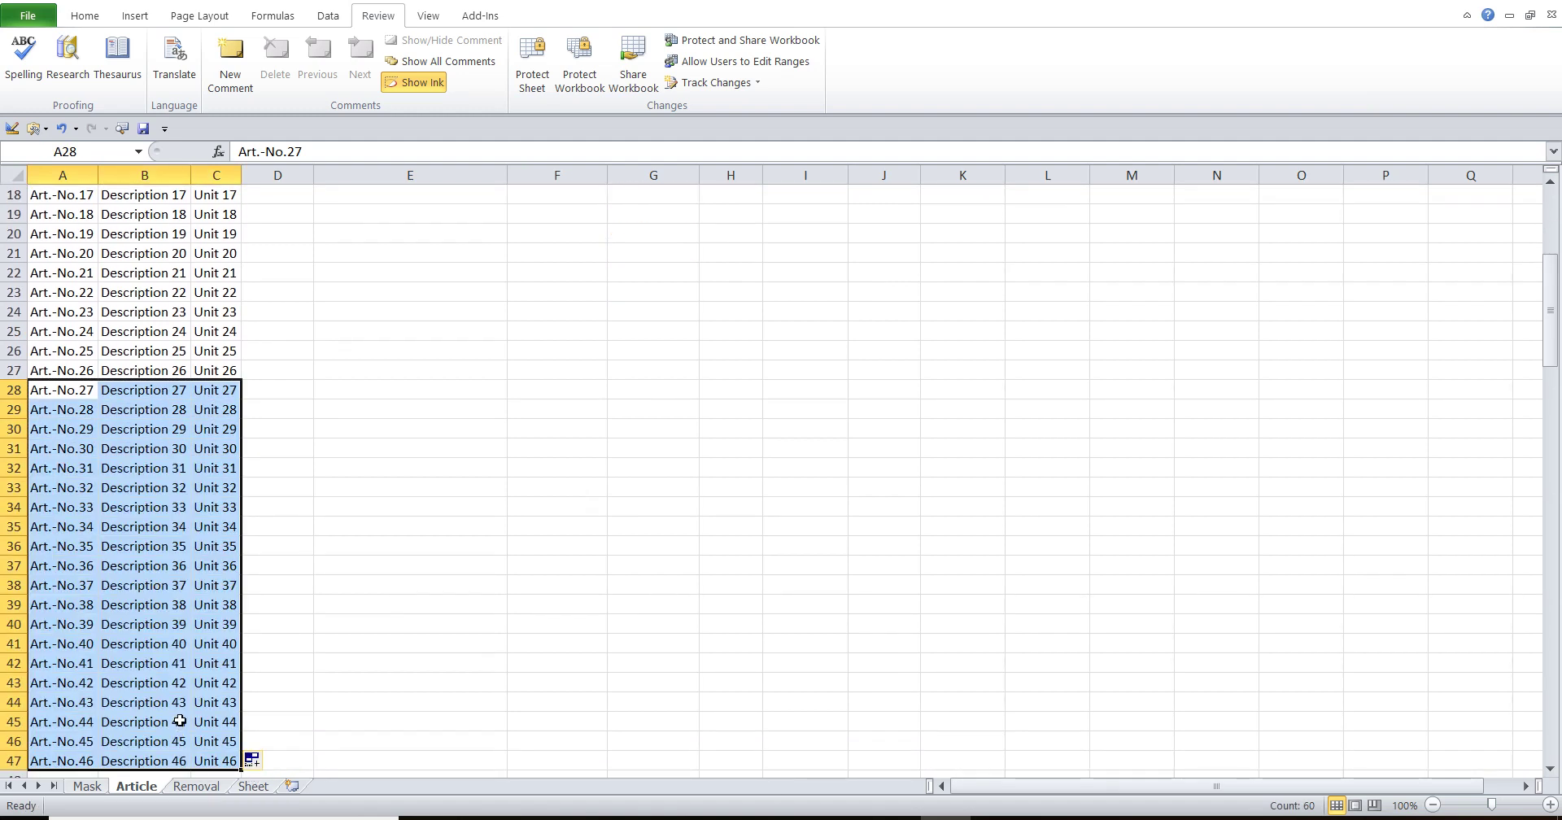
{"action": "scroll", "coordinate": [171, 708], "scroll_direction": "down", "scroll_amount": 2}
{"action": "left_click", "coordinate": [160, 696]}
{"action": "scroll", "coordinate": [338, 584], "scroll_direction": "up", "scroll_amount": 5}
{"action": "scroll", "coordinate": [338, 585], "scroll_direction": "up", "scroll_amount": 3}
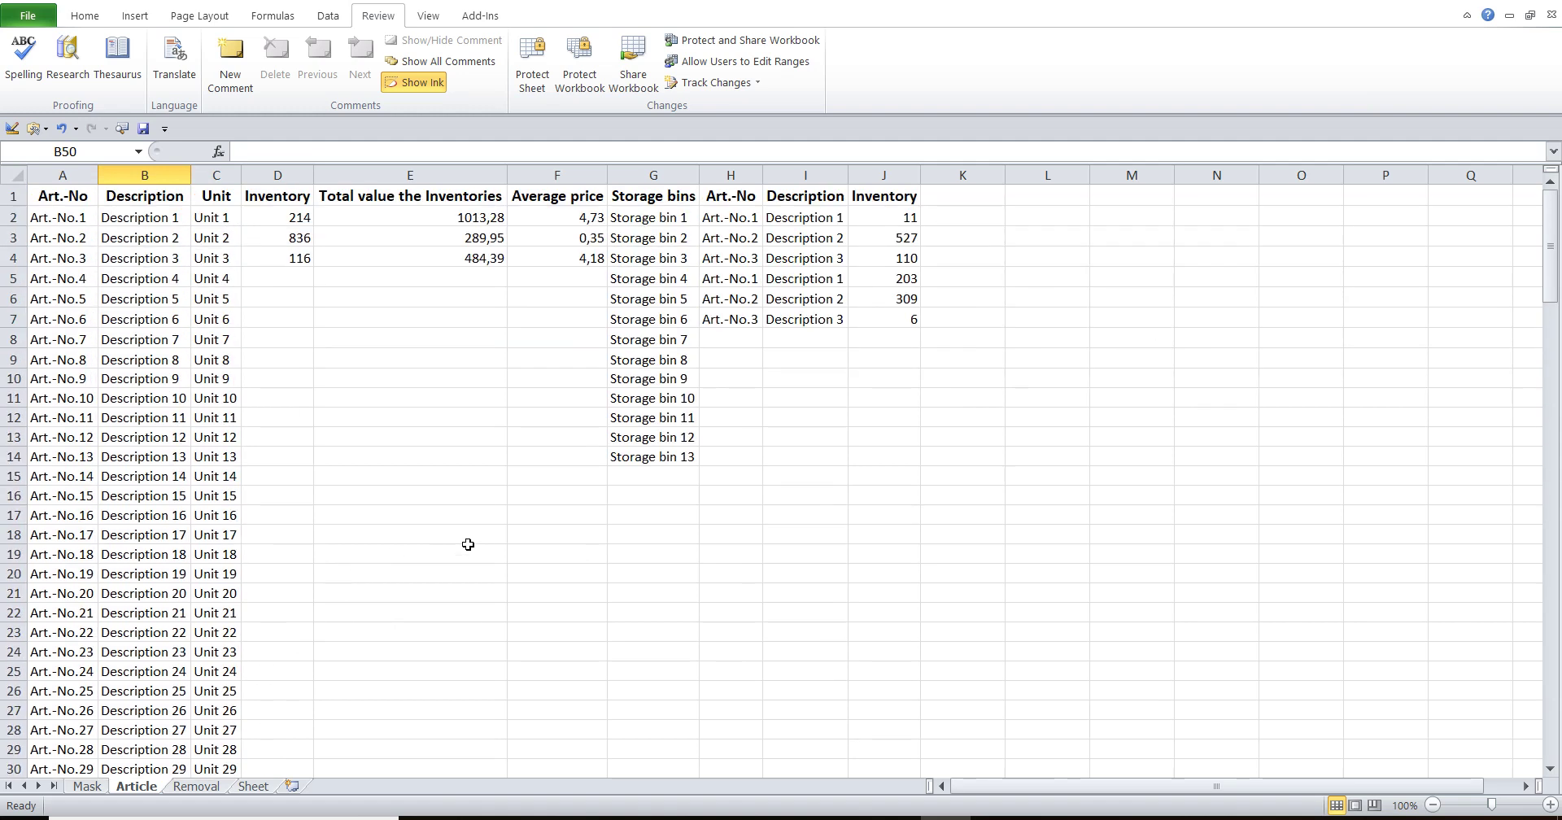
{"action": "left_click_drag", "start_coordinate": [652, 434], "coordinate": [698, 719]}
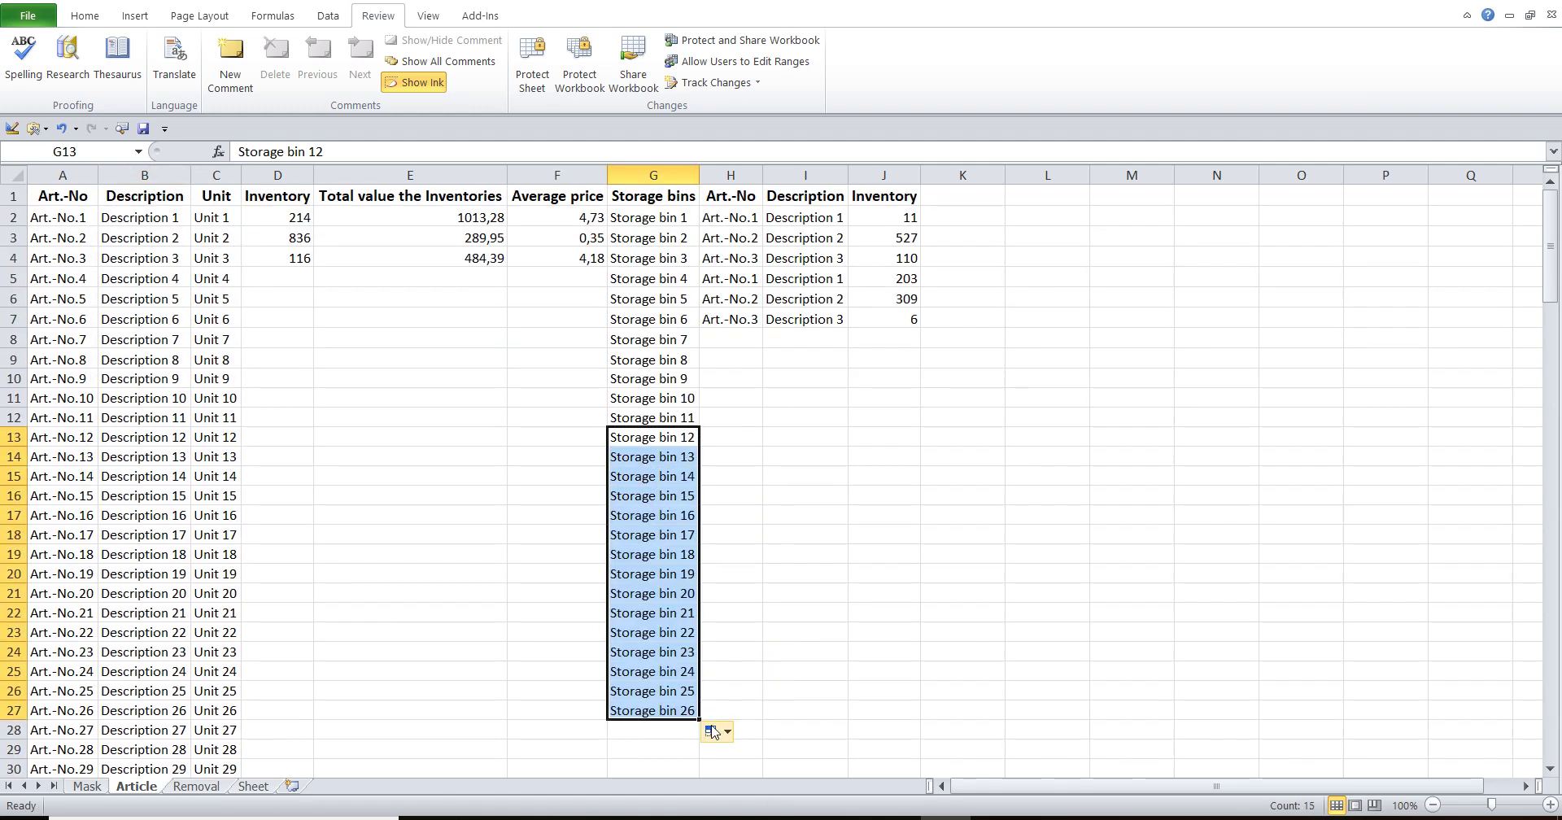
{"action": "left_click", "coordinate": [681, 747]}
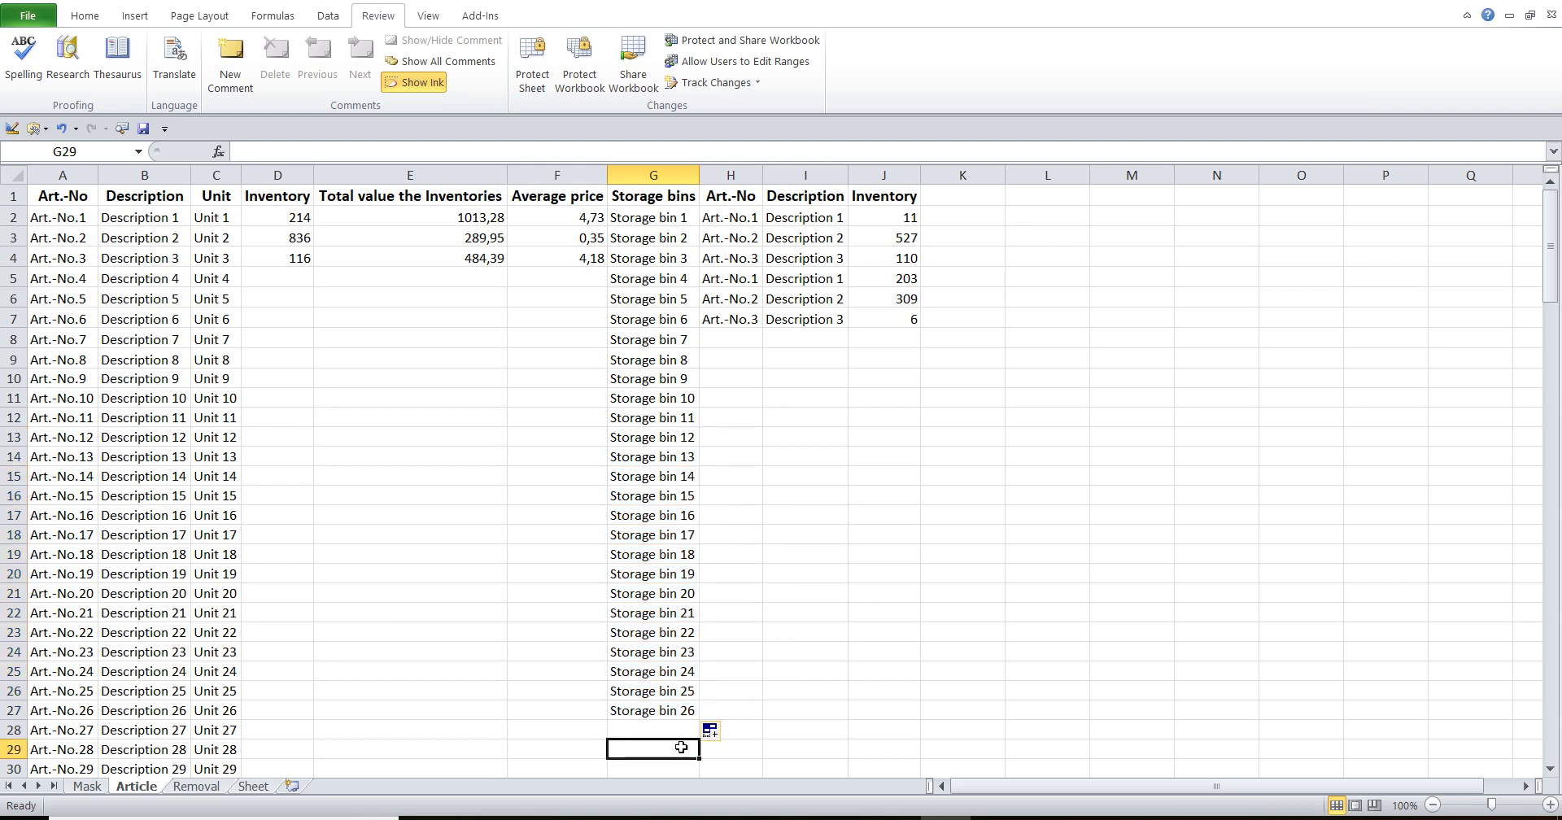
{"action": "left_click", "coordinate": [86, 785]}
- Open the input mask and book Art.-No.46 to Storage bin 26
{"action": "left_click", "coordinate": [659, 249]}
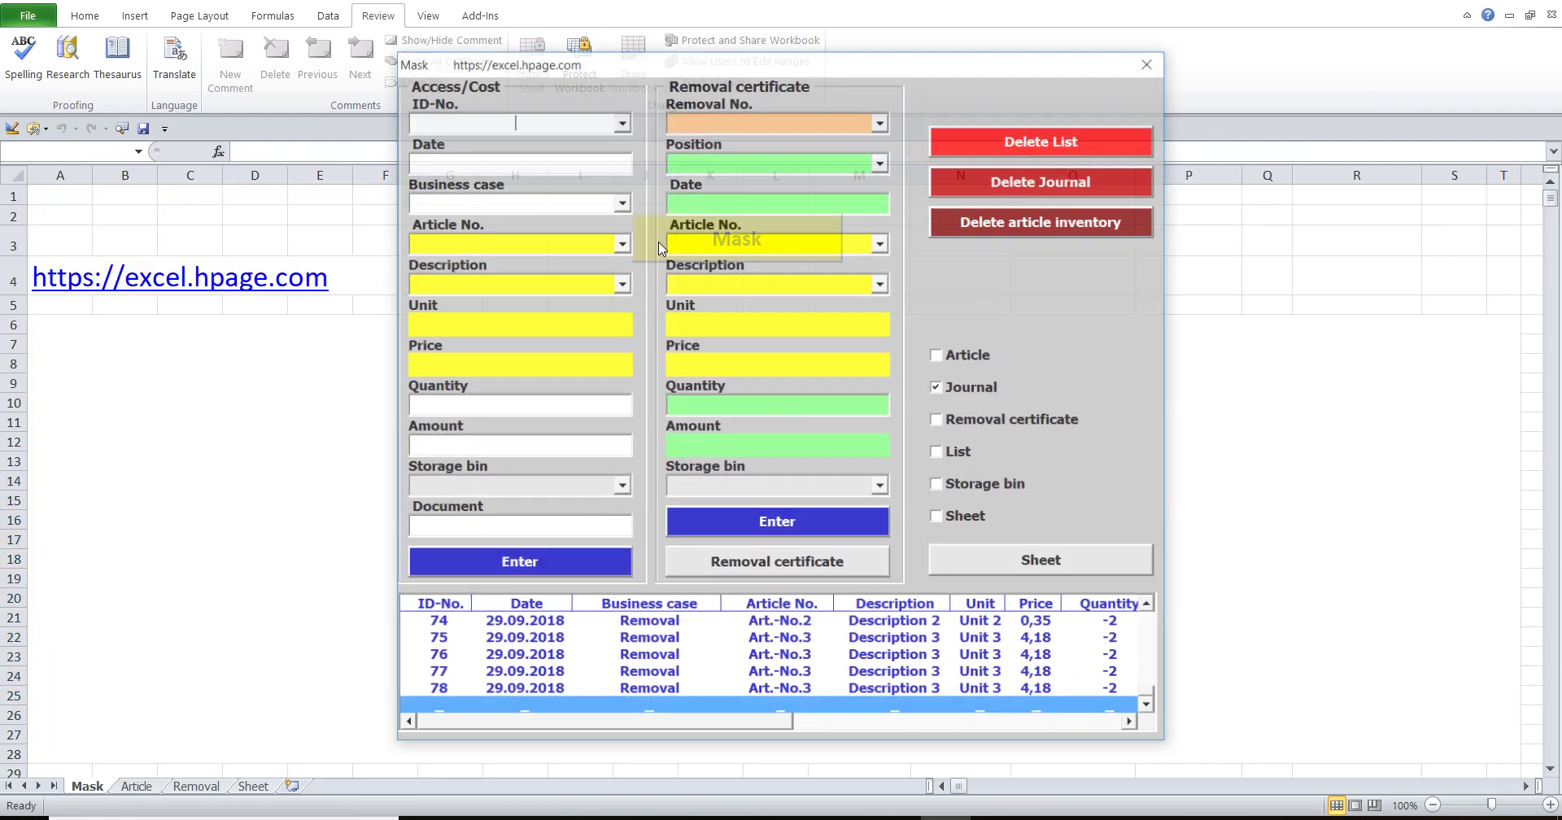
{"action": "left_click", "coordinate": [621, 242]}
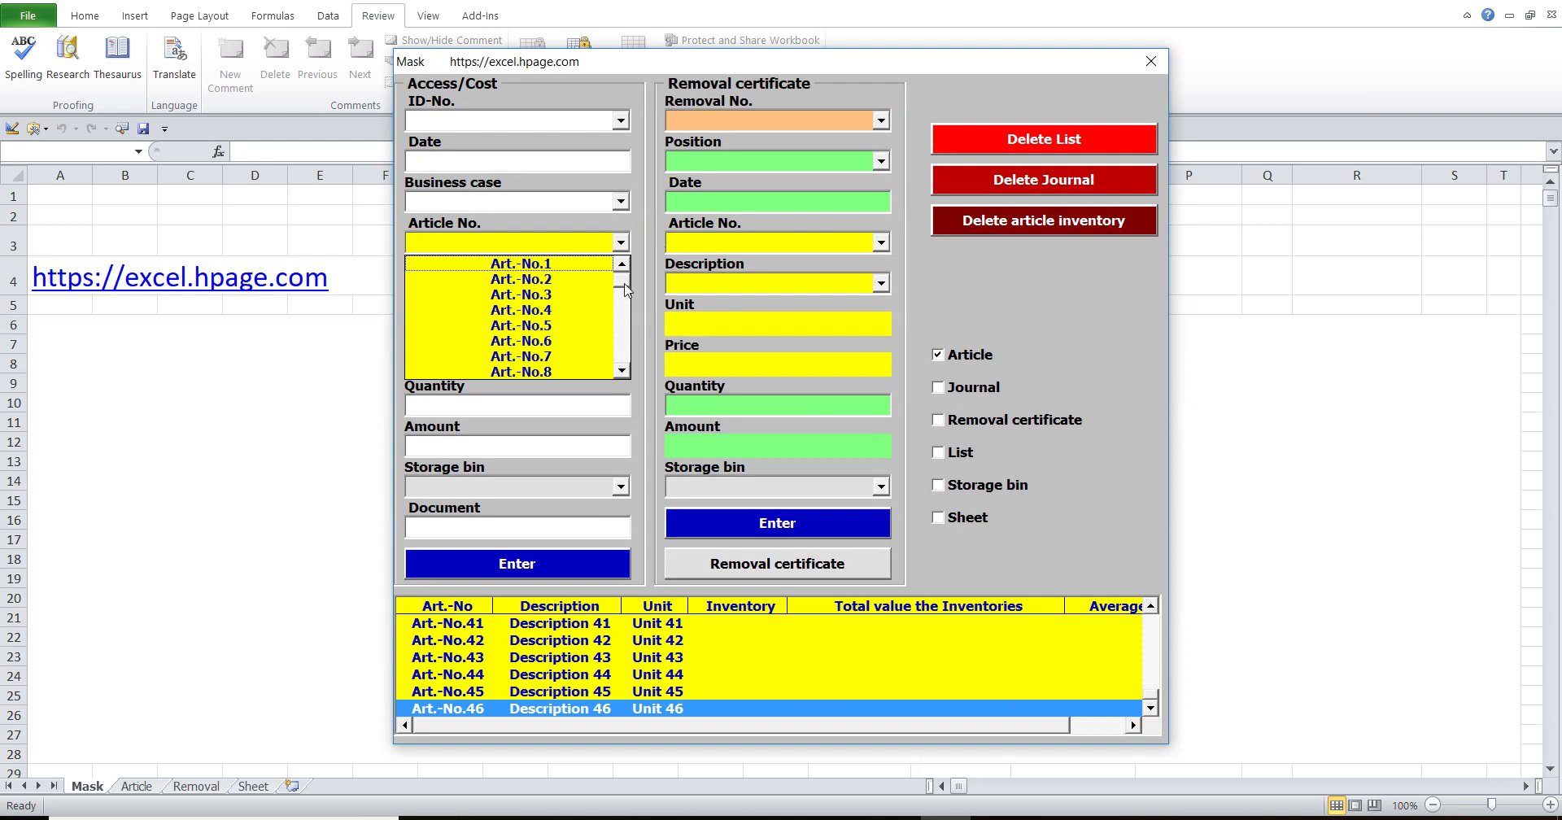
{"action": "left_click_drag", "start_coordinate": [624, 284], "coordinate": [625, 378]}
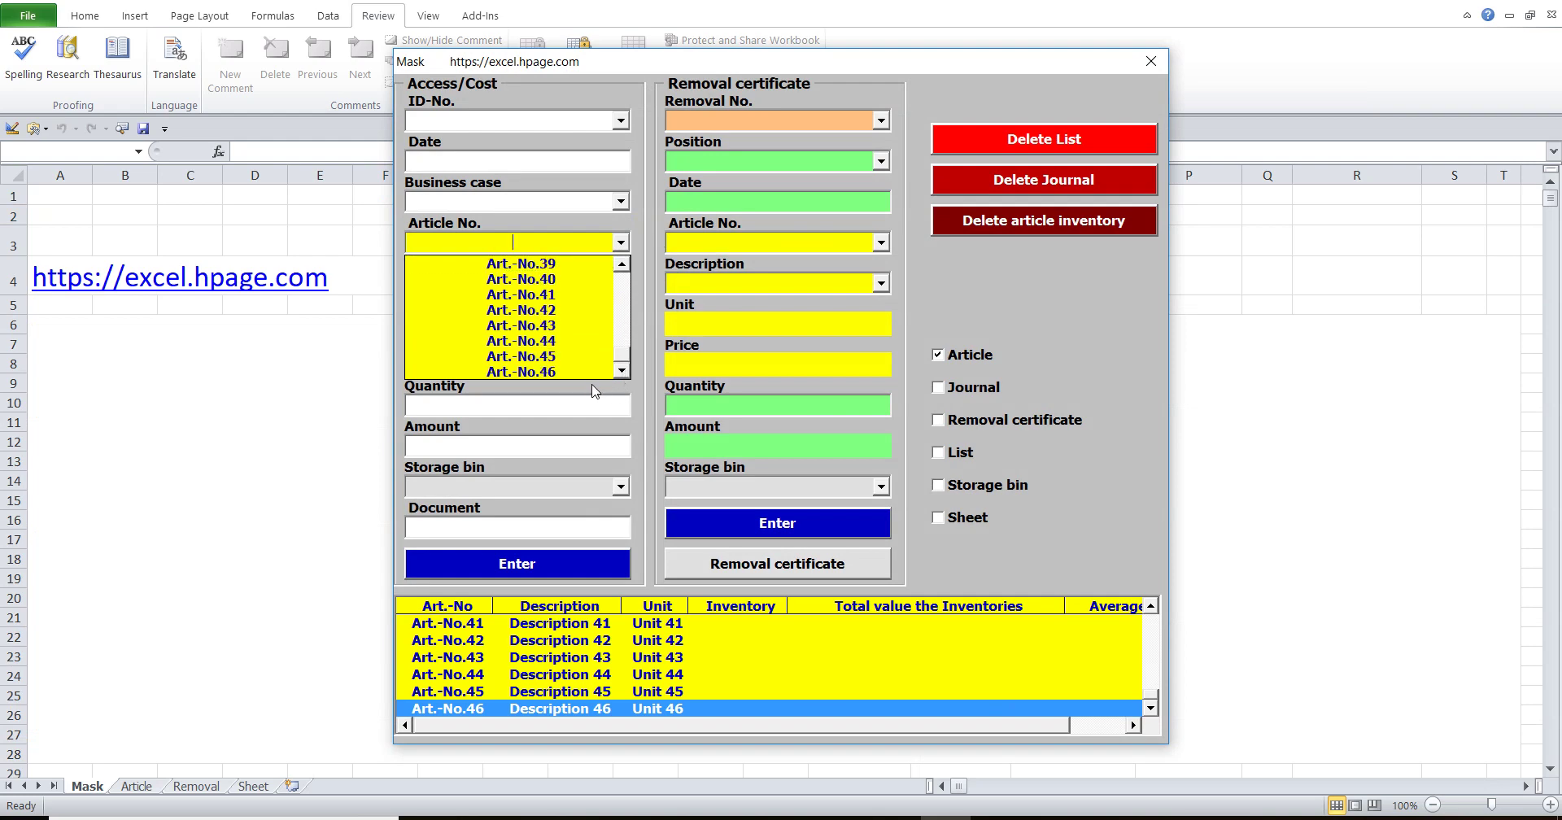
{"action": "left_click", "coordinate": [583, 373]}
{"action": "left_click", "coordinate": [620, 487]}
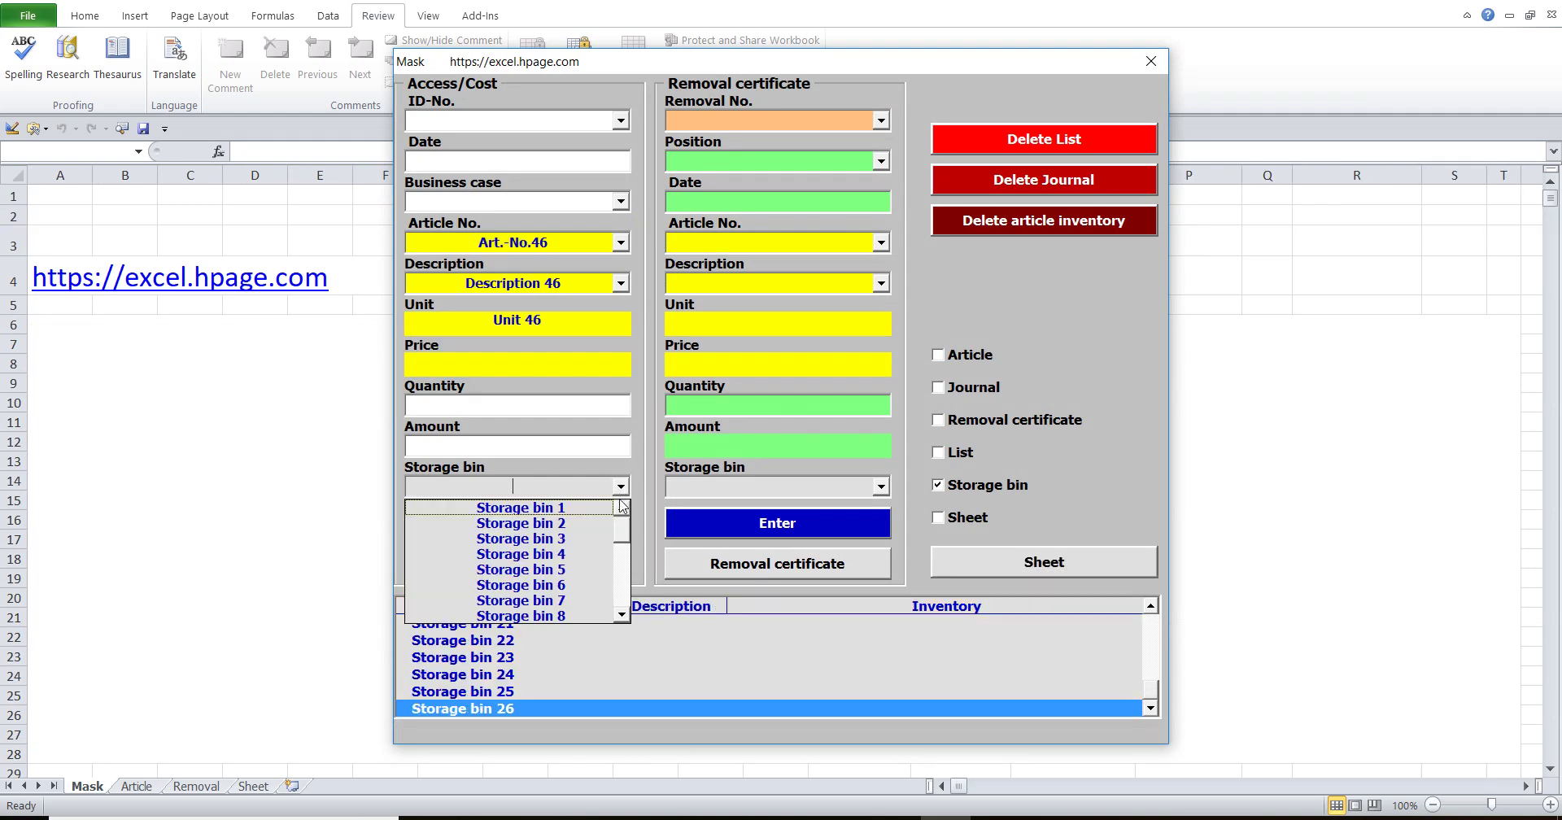
{"action": "left_click_drag", "start_coordinate": [622, 525], "coordinate": [622, 602]}
{"action": "left_click", "coordinate": [594, 617]}
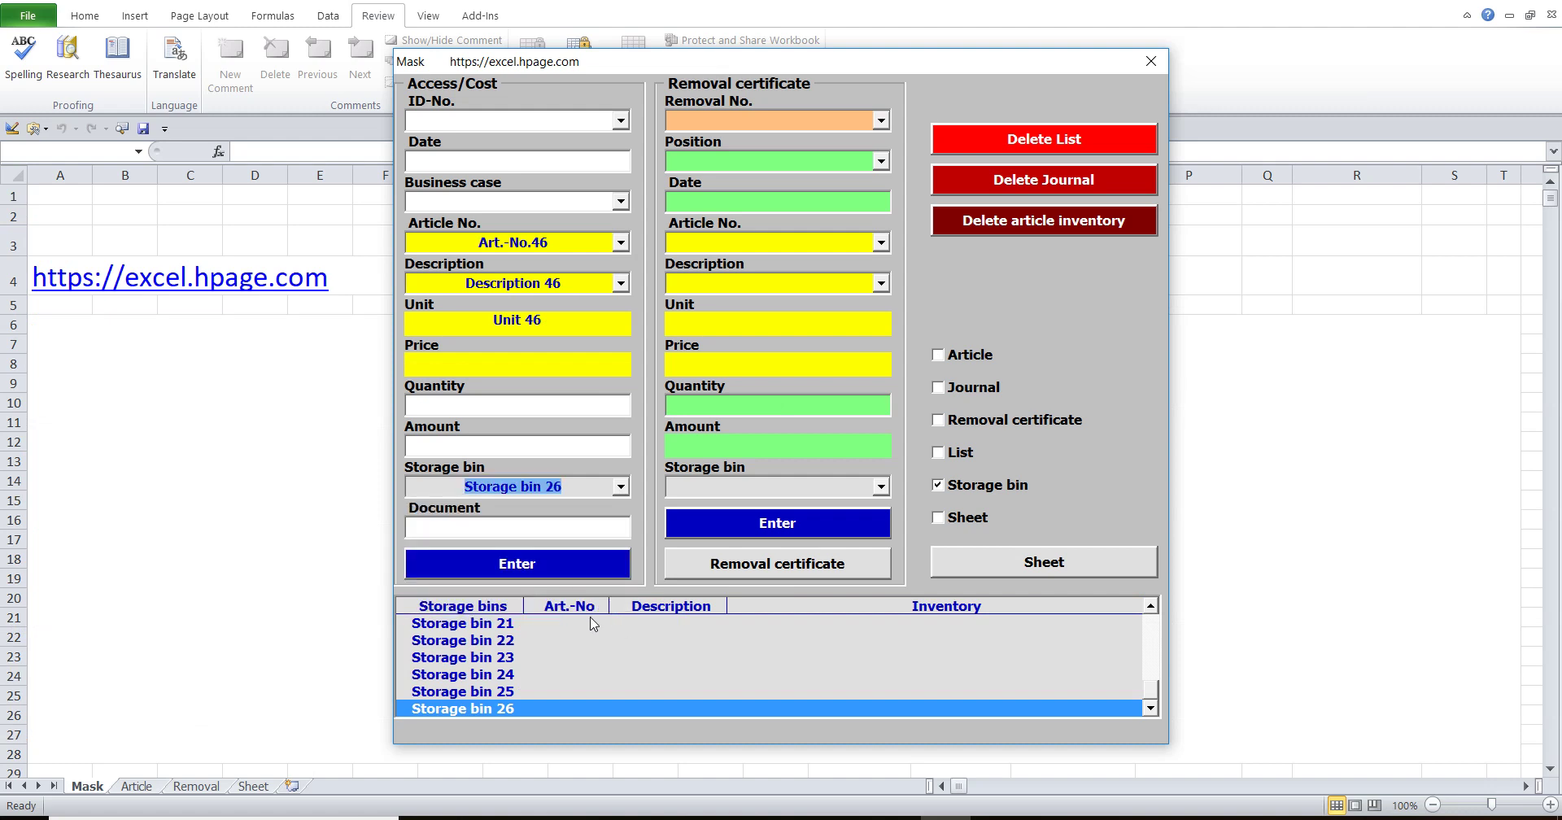
{"action": "left_click", "coordinate": [828, 816]}
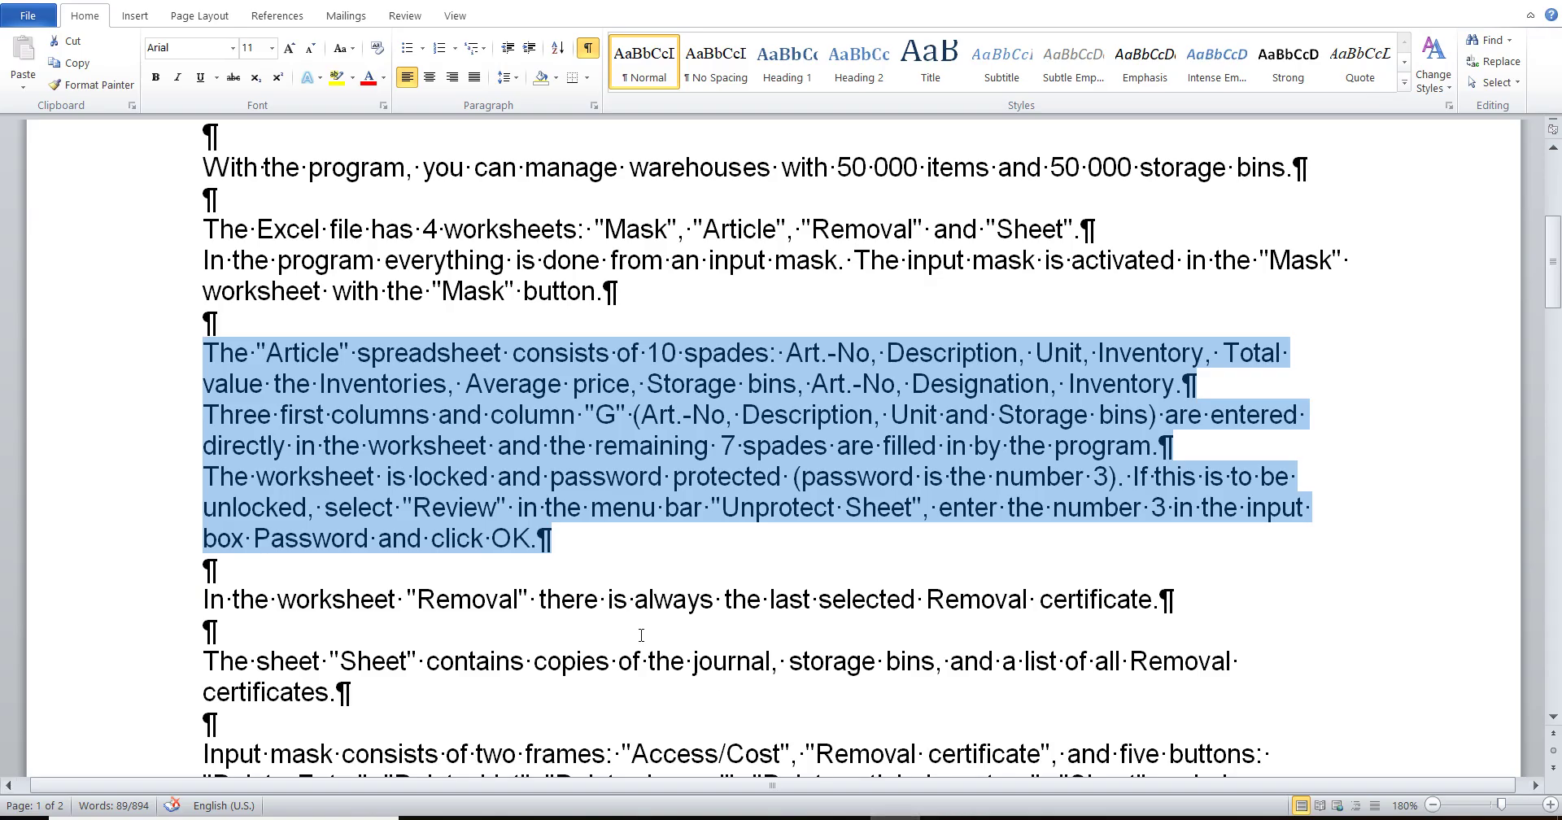
- Select the Word sentence saying the Removal worksheet holds the last selected removal certificate
{"action": "scroll", "coordinate": [639, 633], "scroll_direction": "down", "scroll_amount": 4}
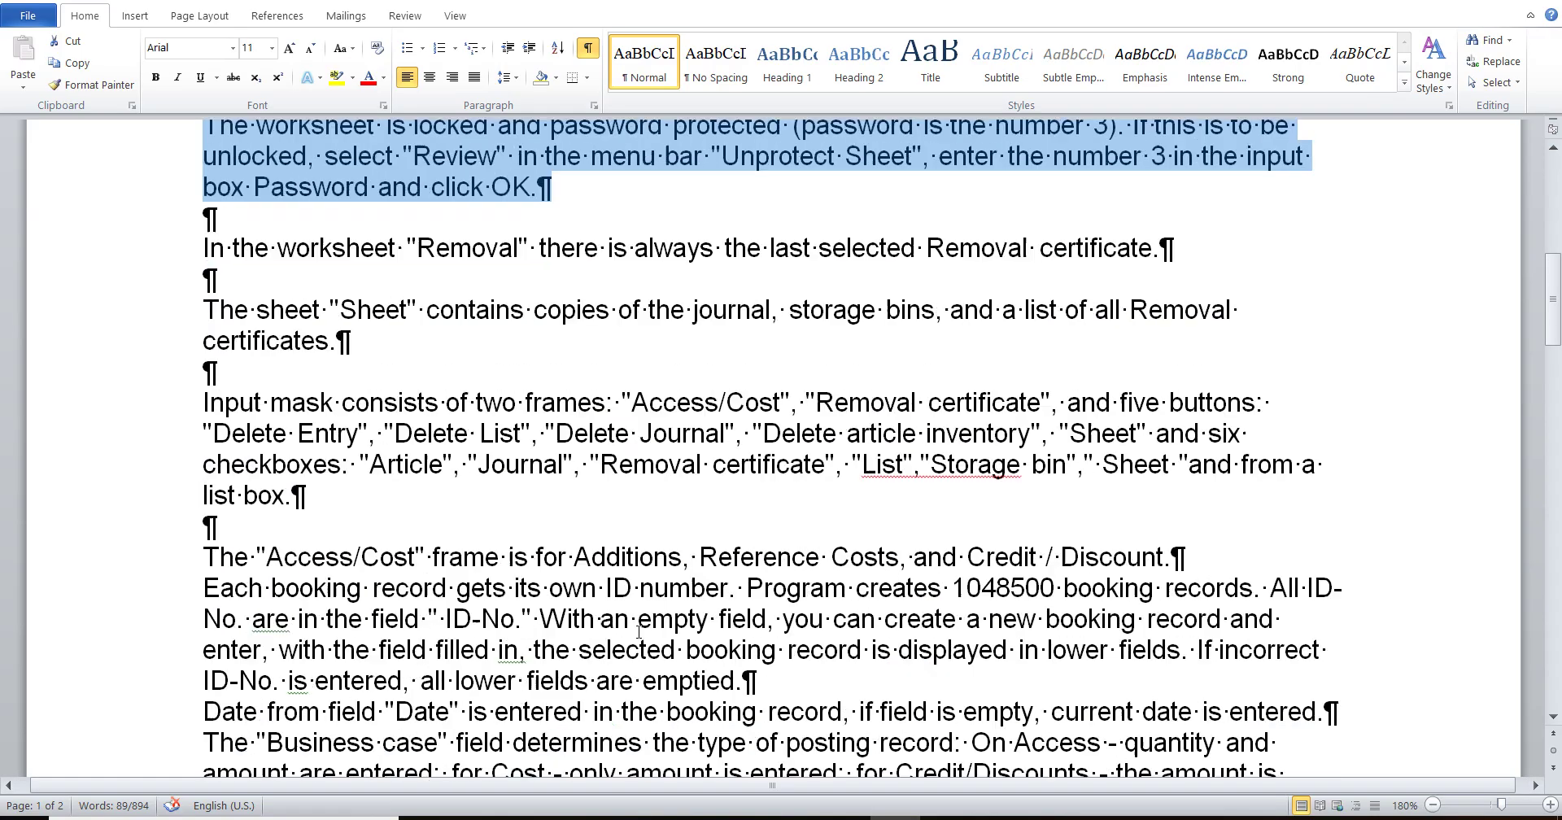
{"action": "left_click", "coordinate": [159, 249]}
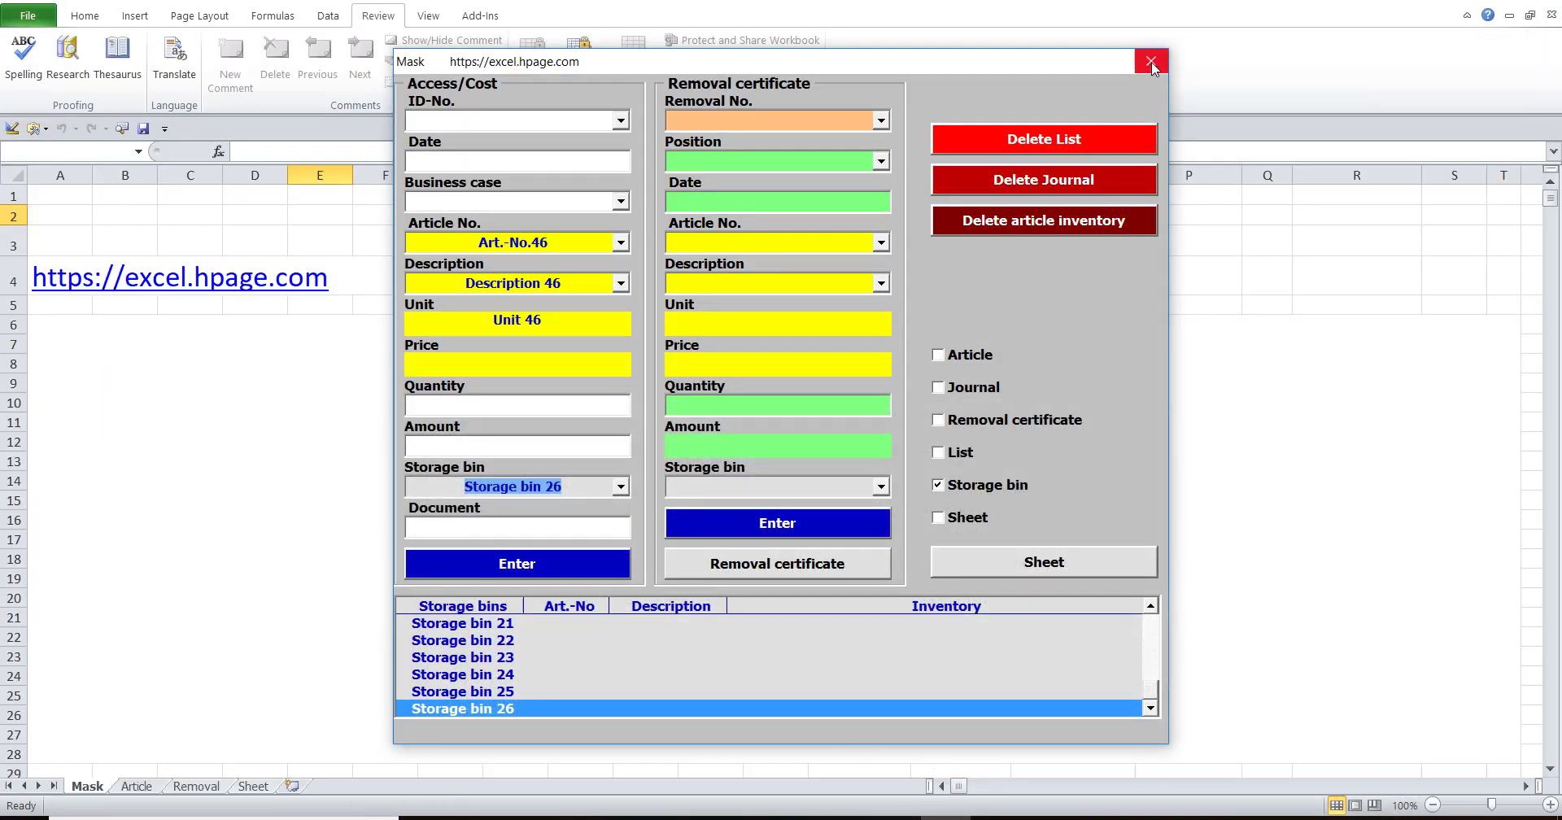
- Choose Removal No. 1, Position 2 and display that certificate on the Removal worksheet
{"action": "left_click", "coordinate": [881, 121]}
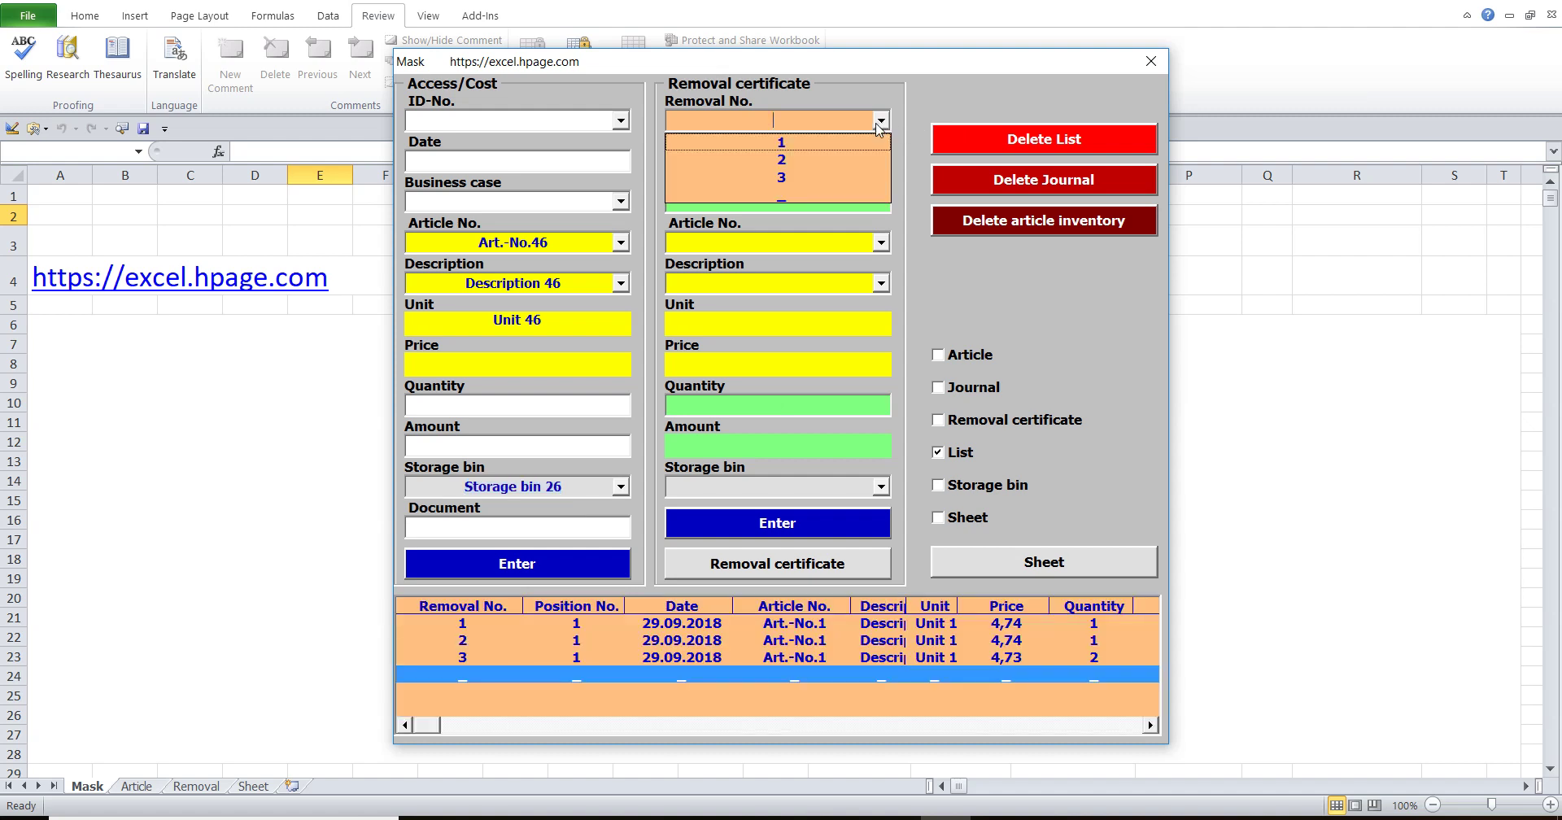
{"action": "left_click", "coordinate": [832, 148]}
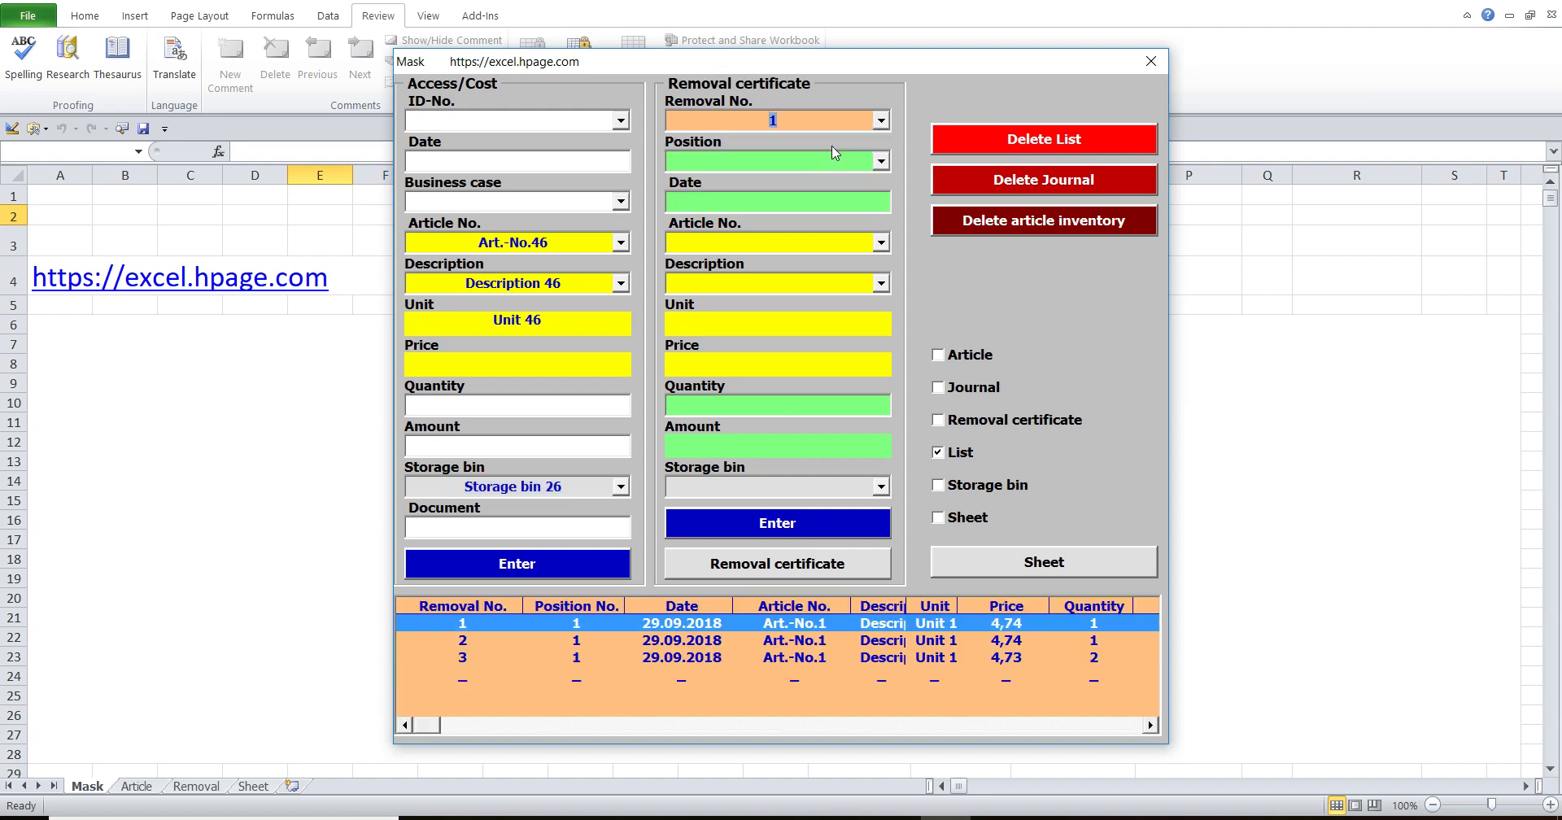
{"action": "left_click", "coordinate": [882, 161]}
{"action": "left_click", "coordinate": [773, 195]}
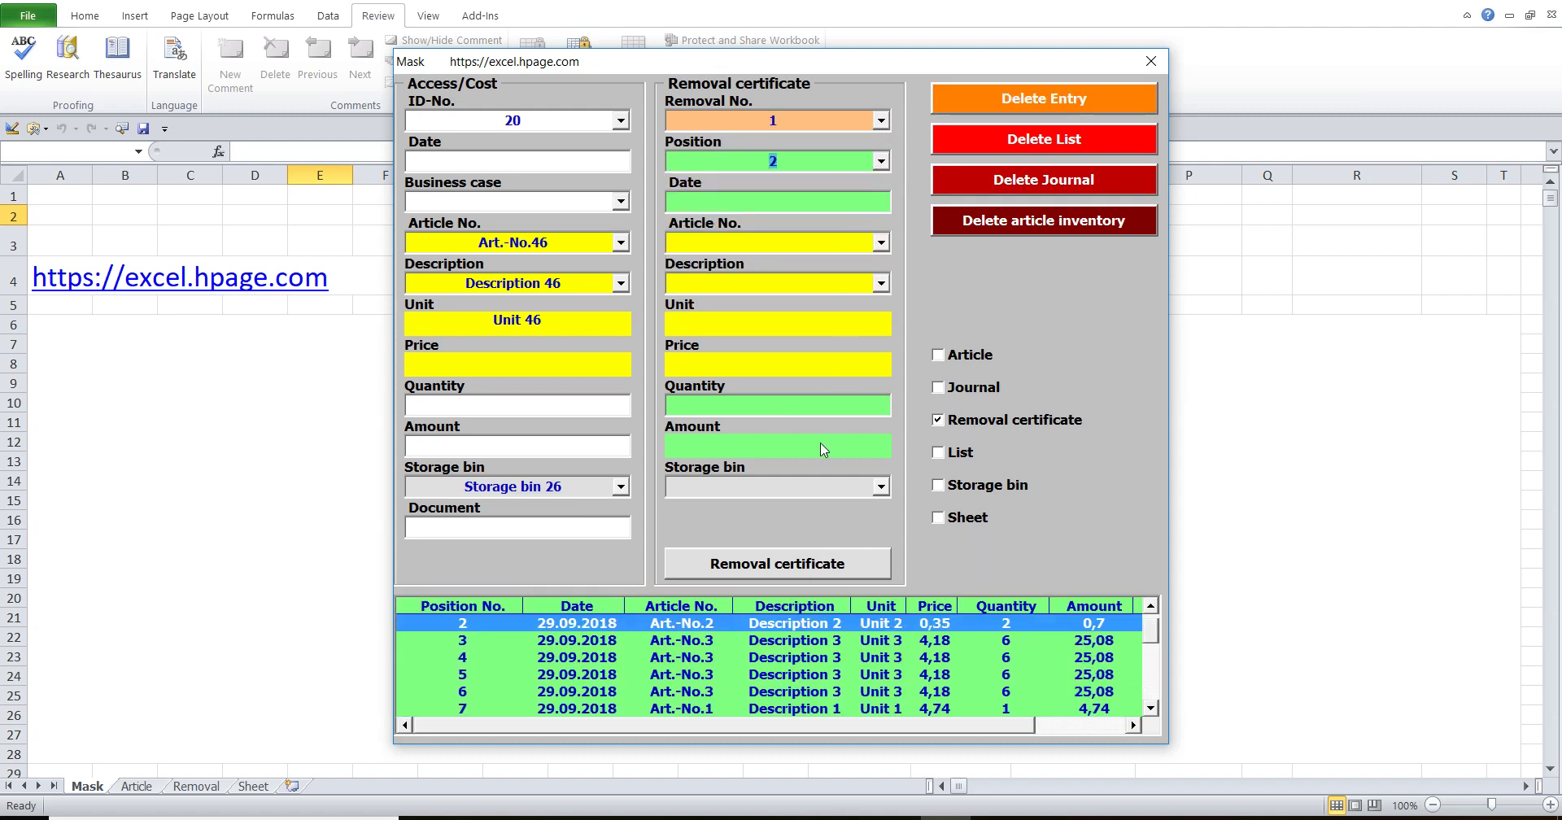
{"action": "left_click", "coordinate": [758, 565]}
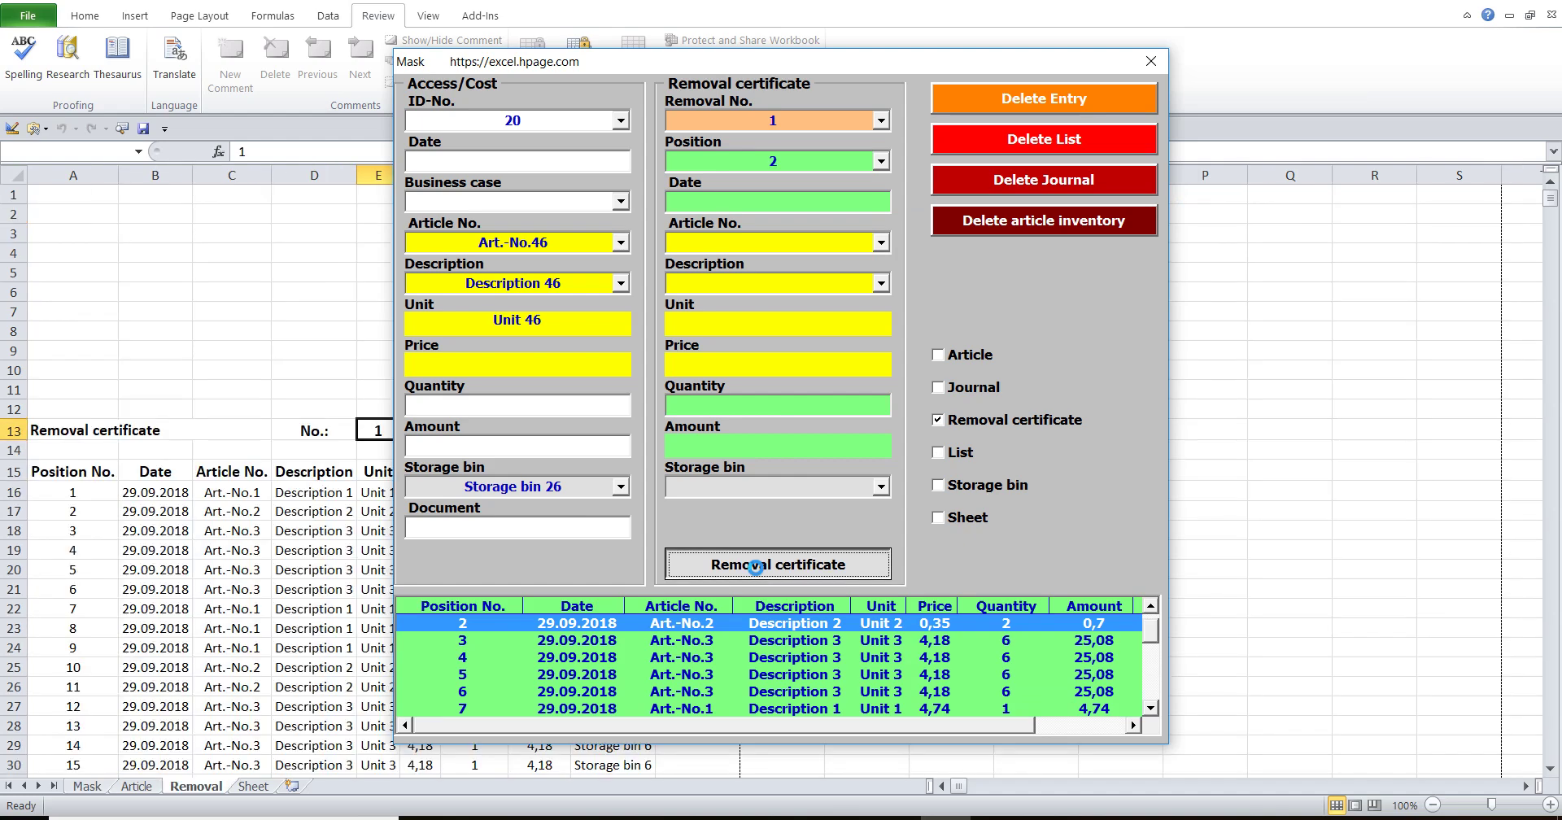
- Switch the Removal sheet to Page Layout view, showing certificate No. 1 as a printable page
{"action": "scroll", "coordinate": [350, 567], "scroll_direction": "down", "scroll_amount": 2}
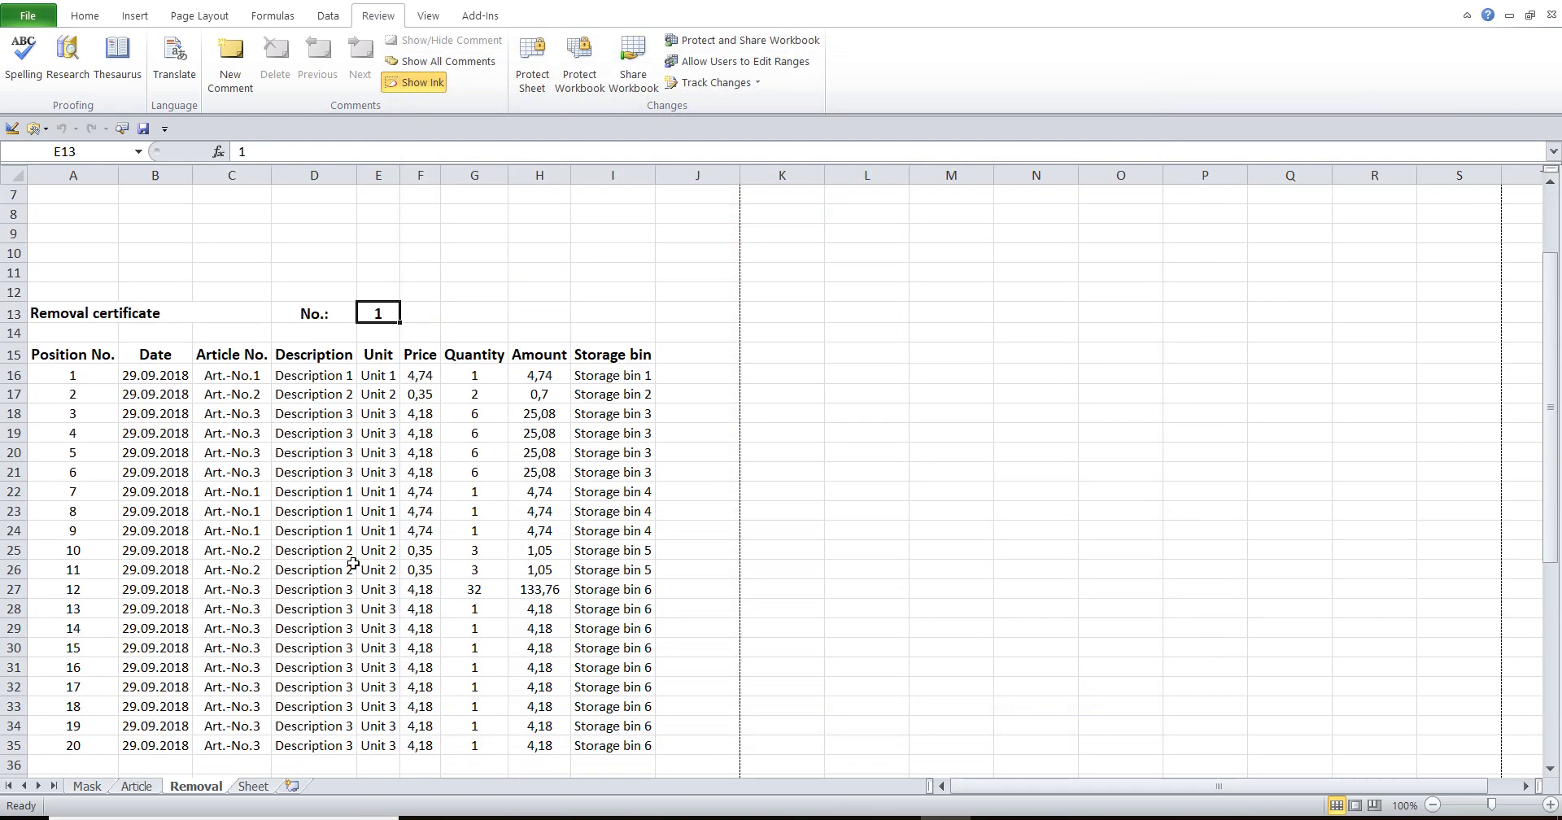
{"action": "scroll", "coordinate": [353, 564], "scroll_direction": "down", "scroll_amount": 3}
{"action": "scroll", "coordinate": [353, 564], "scroll_direction": "up", "scroll_amount": 3}
{"action": "scroll", "coordinate": [353, 561], "scroll_direction": "up", "scroll_amount": 2}
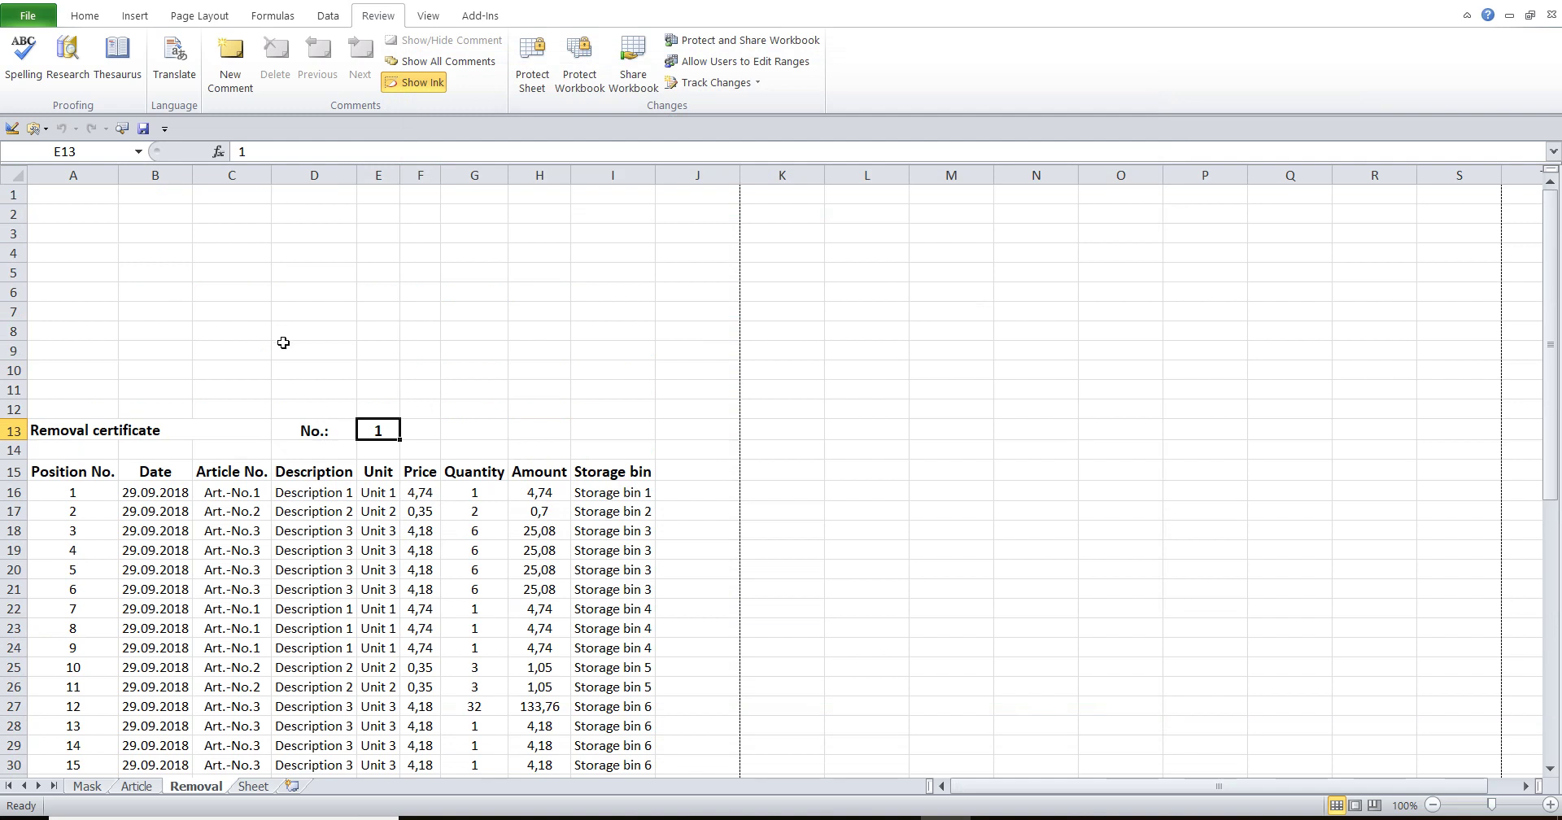
{"action": "left_click", "coordinate": [431, 20]}
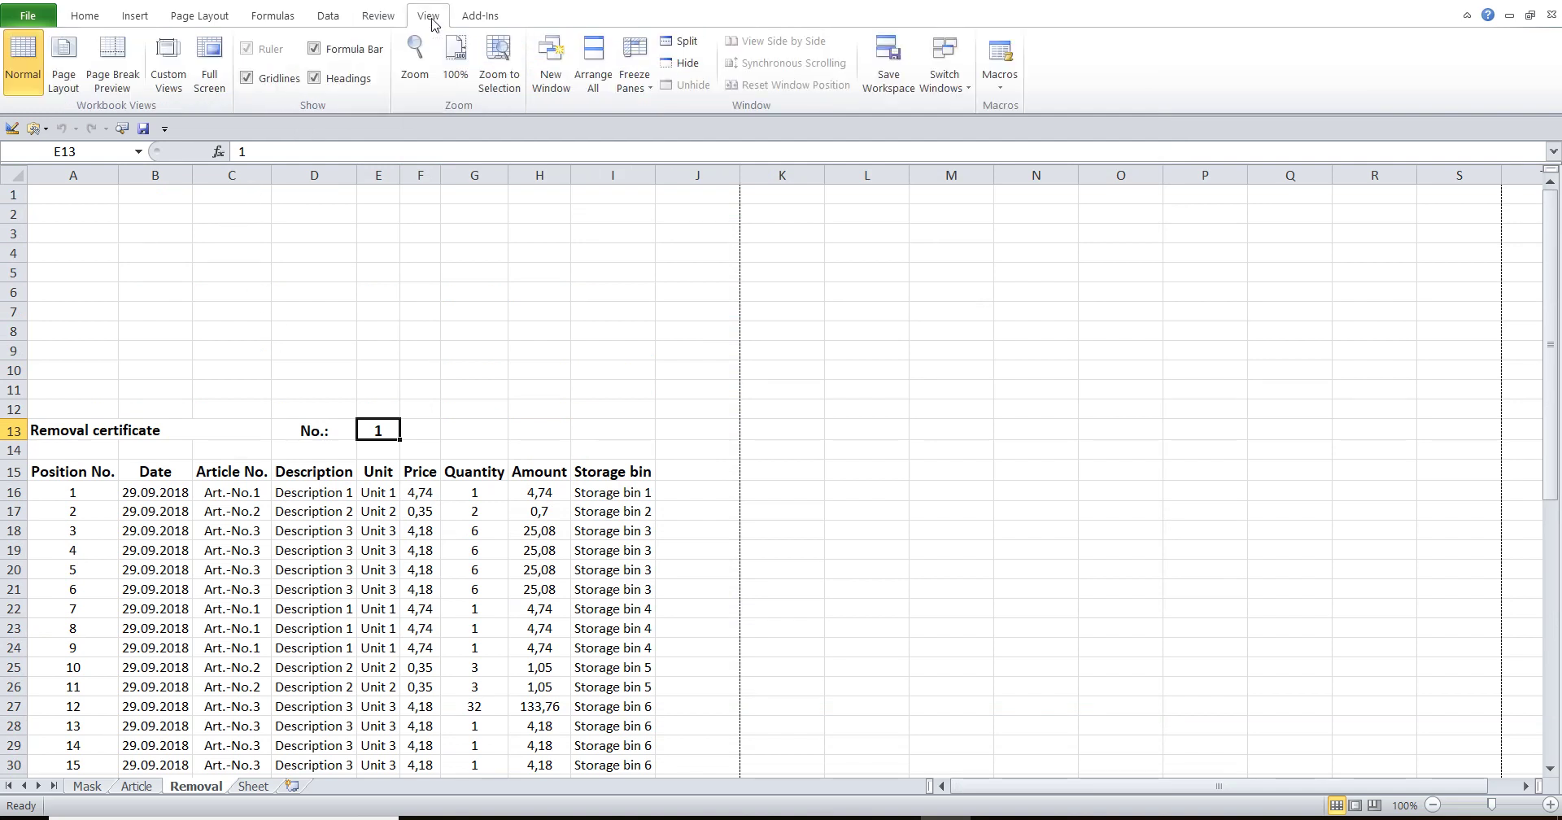
{"action": "left_click", "coordinate": [64, 65]}
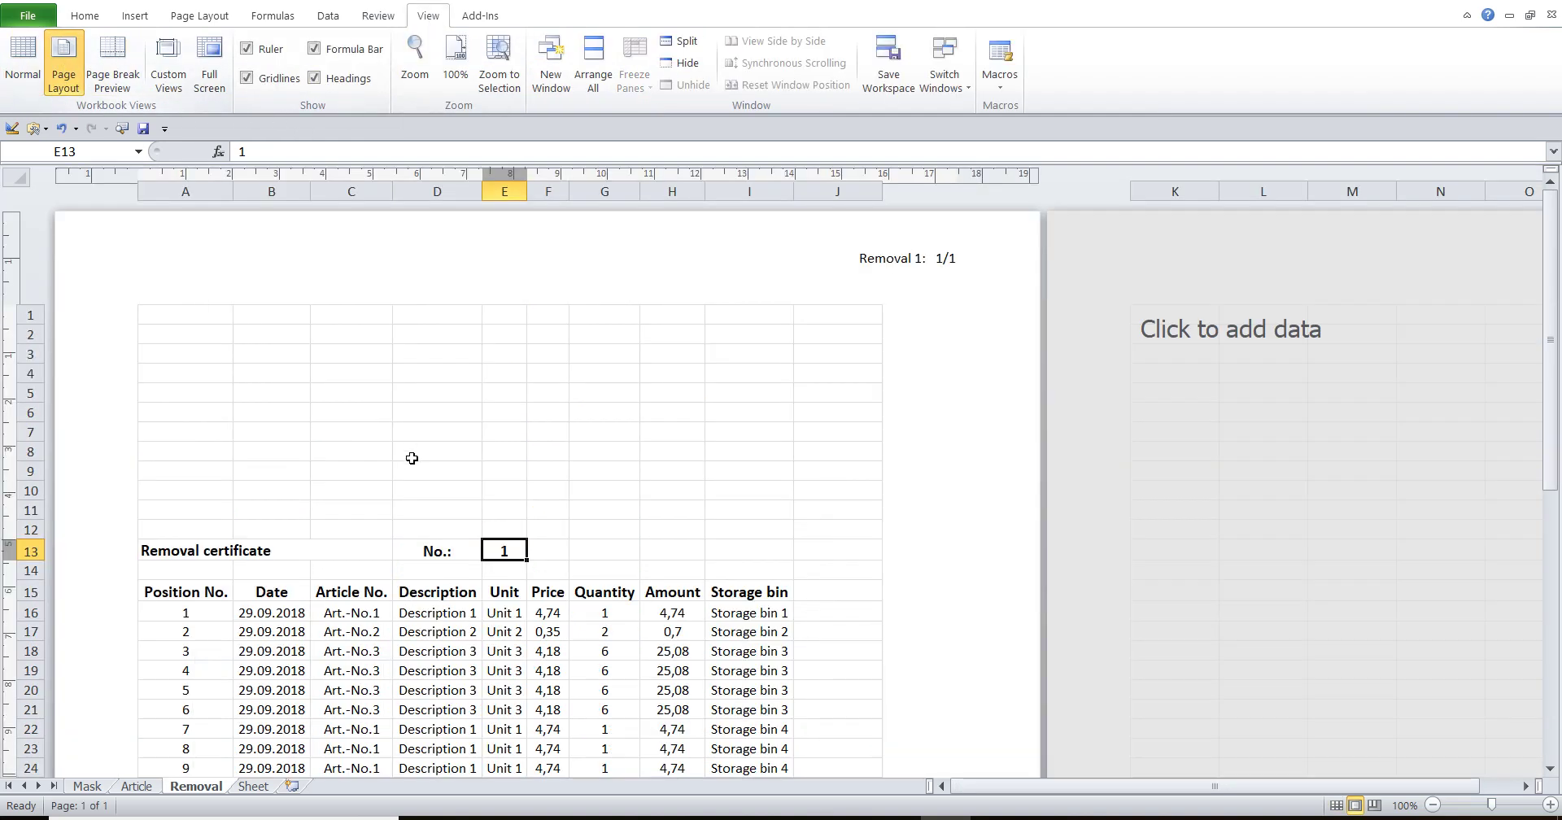
- Scroll through the laid-out certificate page and mark the paragraph about the Sheet worksheet
{"action": "scroll", "coordinate": [412, 458], "scroll_direction": "down", "scroll_amount": 4}
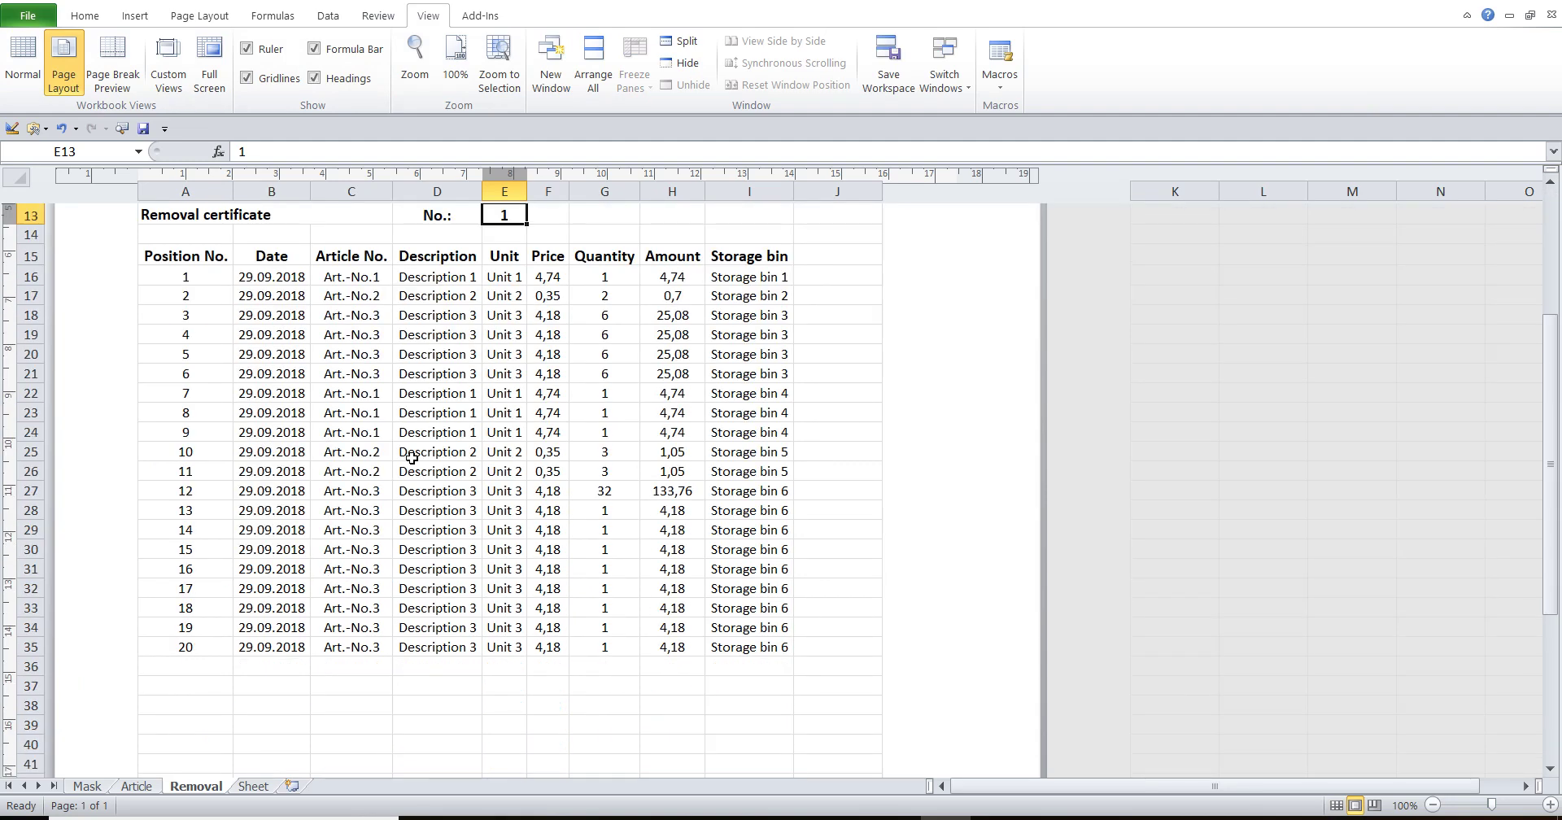
{"action": "scroll", "coordinate": [412, 458], "scroll_direction": "up", "scroll_amount": 4}
{"action": "scroll", "coordinate": [411, 459], "scroll_direction": "down", "scroll_amount": 3}
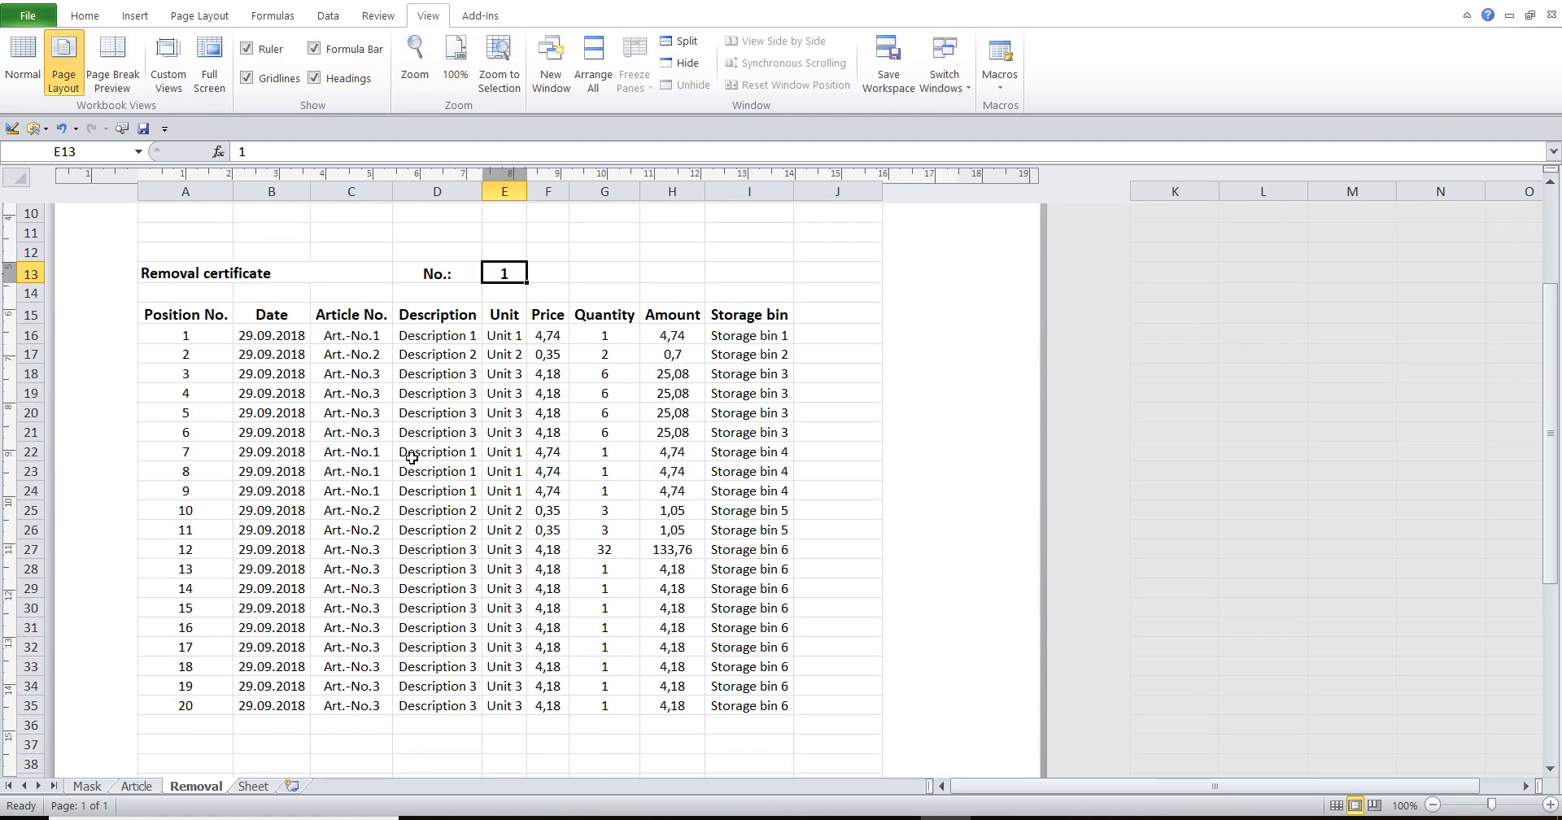
{"action": "scroll", "coordinate": [412, 458], "scroll_direction": "up", "scroll_amount": 3}
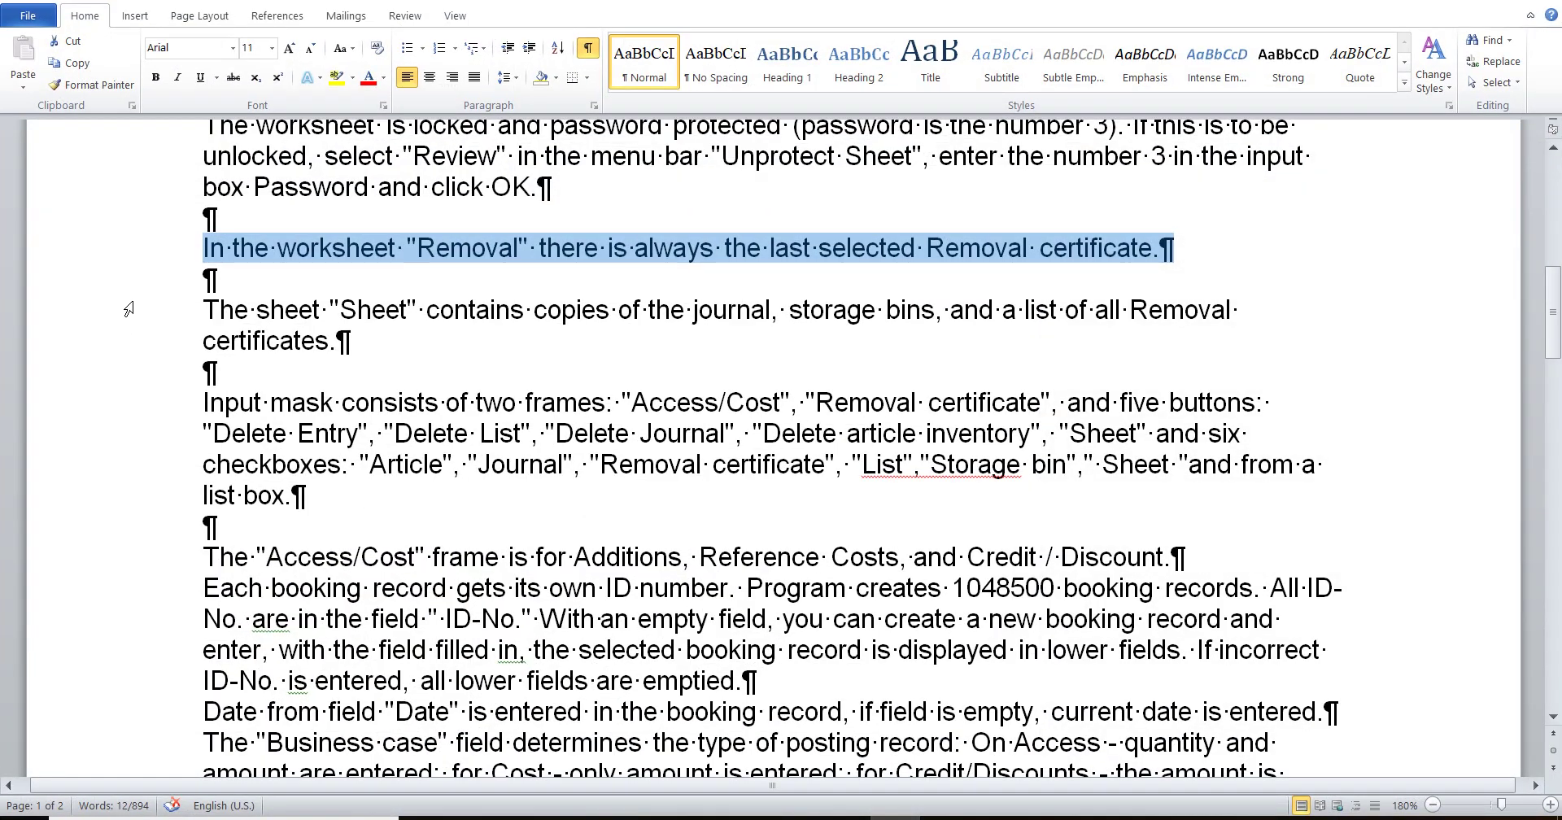
{"action": "left_click_drag", "start_coordinate": [129, 309], "coordinate": [134, 342]}
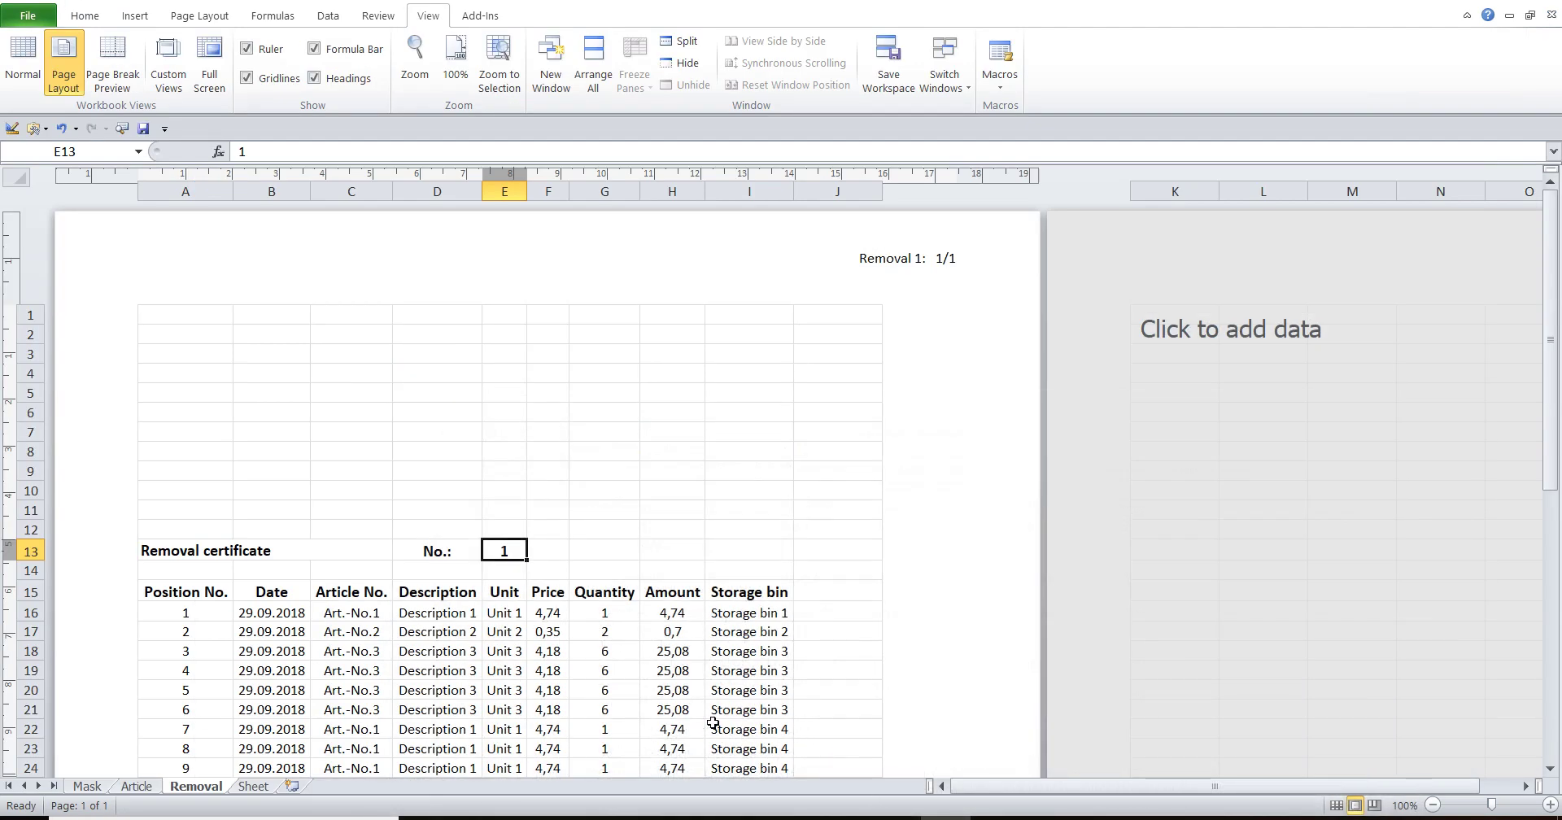
- Browse the copied booking journal on the Sheet worksheet, then return to the Word documentation
{"action": "left_click", "coordinate": [253, 786]}
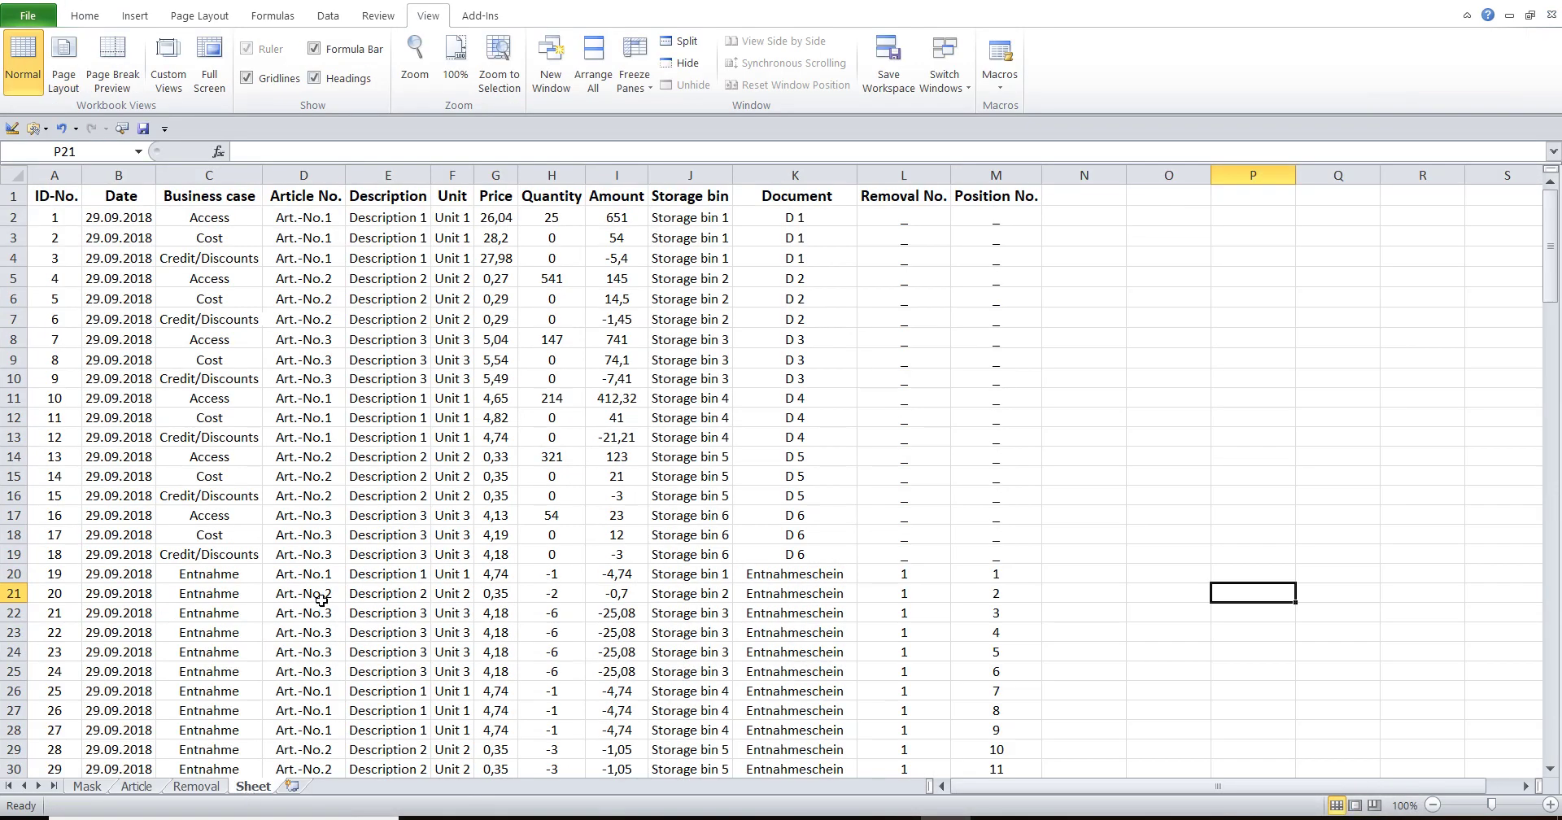
{"action": "scroll", "coordinate": [323, 600], "scroll_direction": "down", "scroll_amount": 5}
{"action": "scroll", "coordinate": [322, 600], "scroll_direction": "down", "scroll_amount": 4}
{"action": "scroll", "coordinate": [322, 601], "scroll_direction": "down", "scroll_amount": 8}
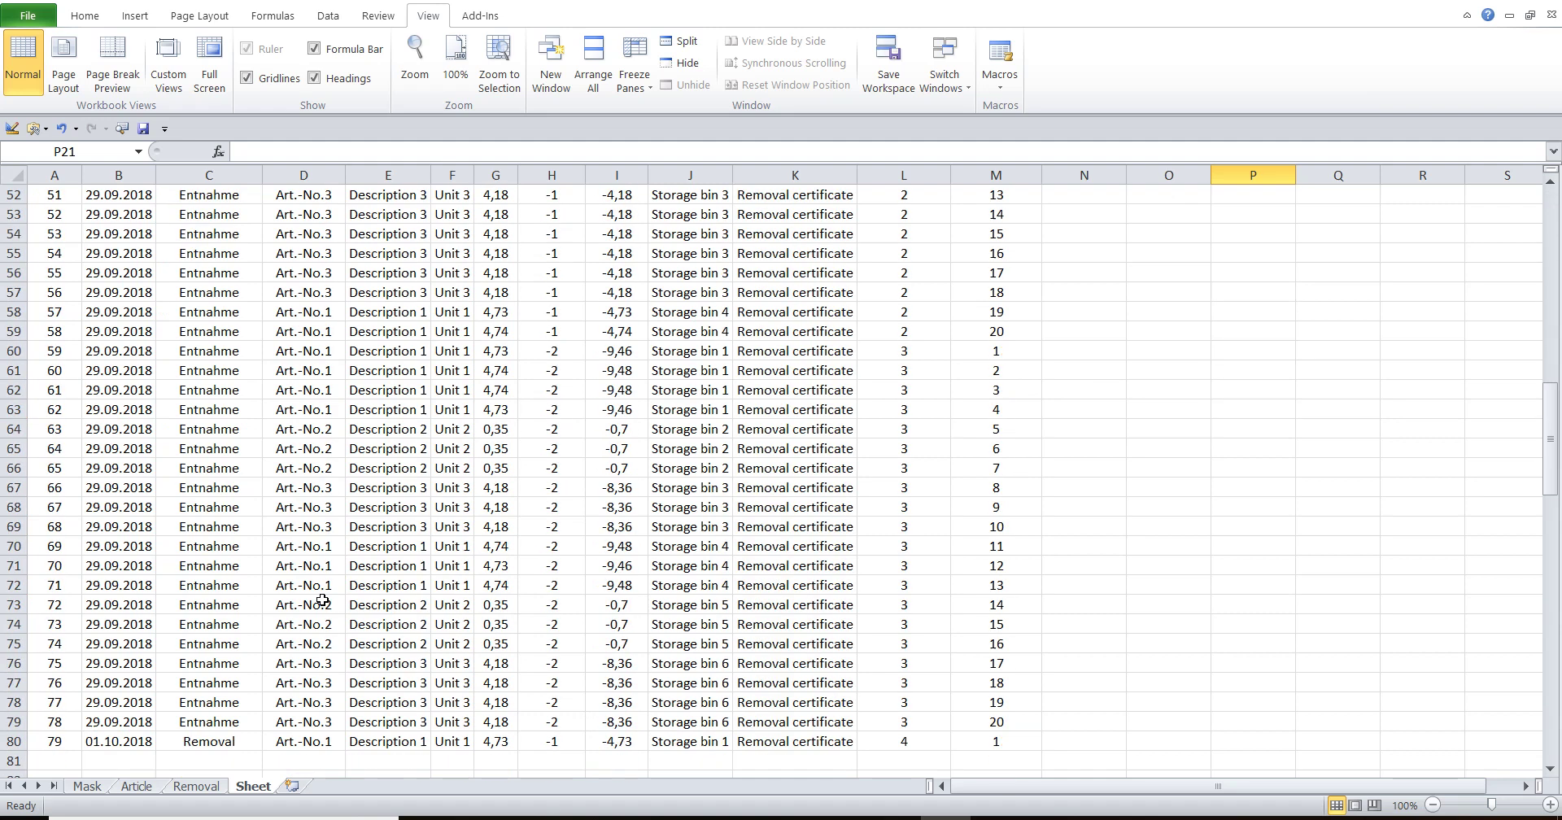
{"action": "scroll", "coordinate": [322, 600], "scroll_direction": "down", "scroll_amount": 1}
{"action": "scroll", "coordinate": [322, 601], "scroll_direction": "up", "scroll_amount": 10}
{"action": "scroll", "coordinate": [322, 600], "scroll_direction": "up", "scroll_amount": 8}
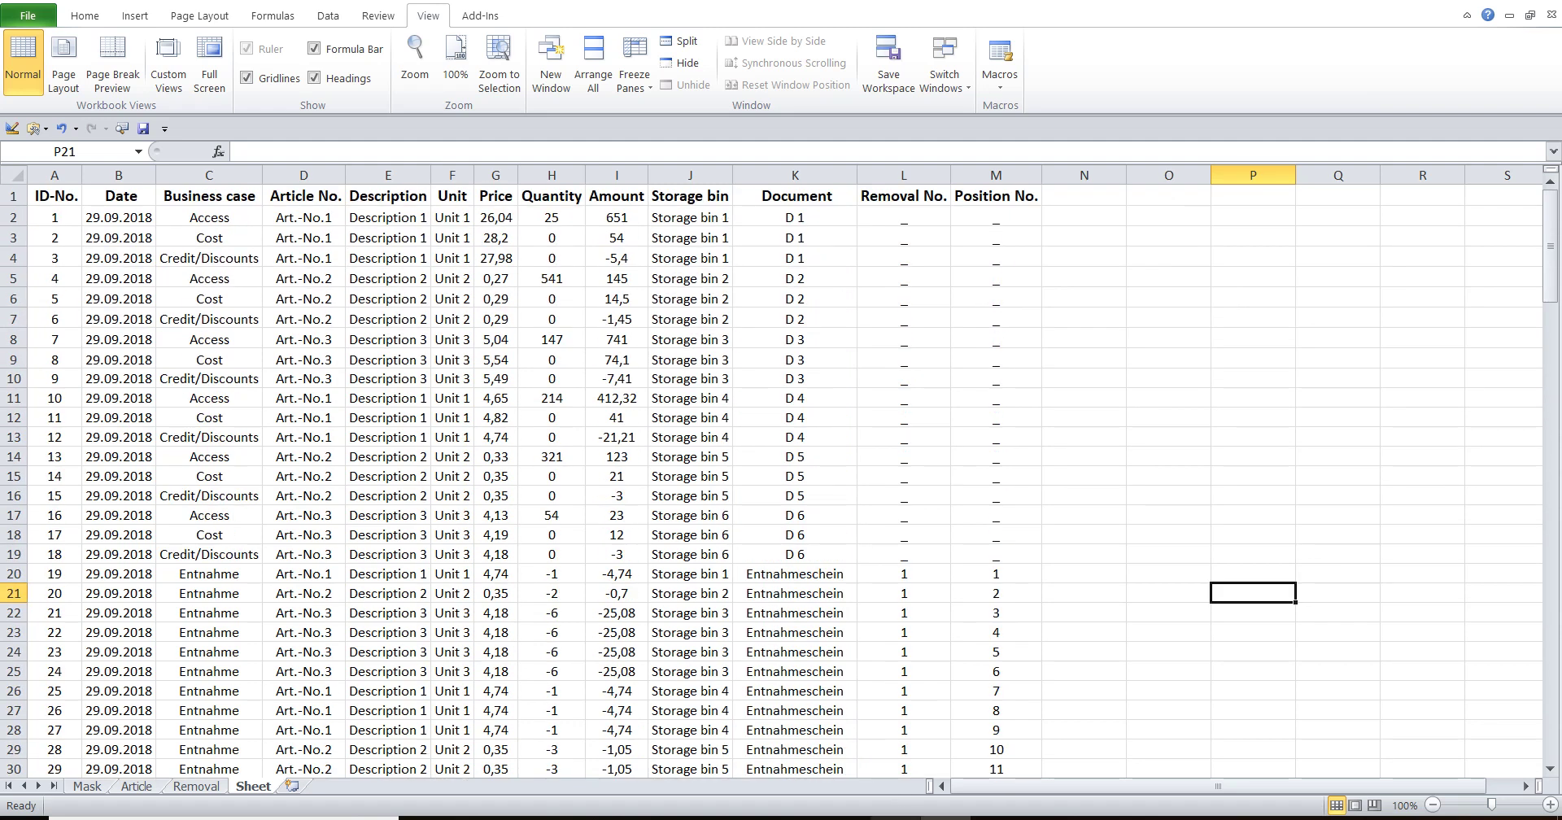
{"action": "key", "text": "alt+Tab"}
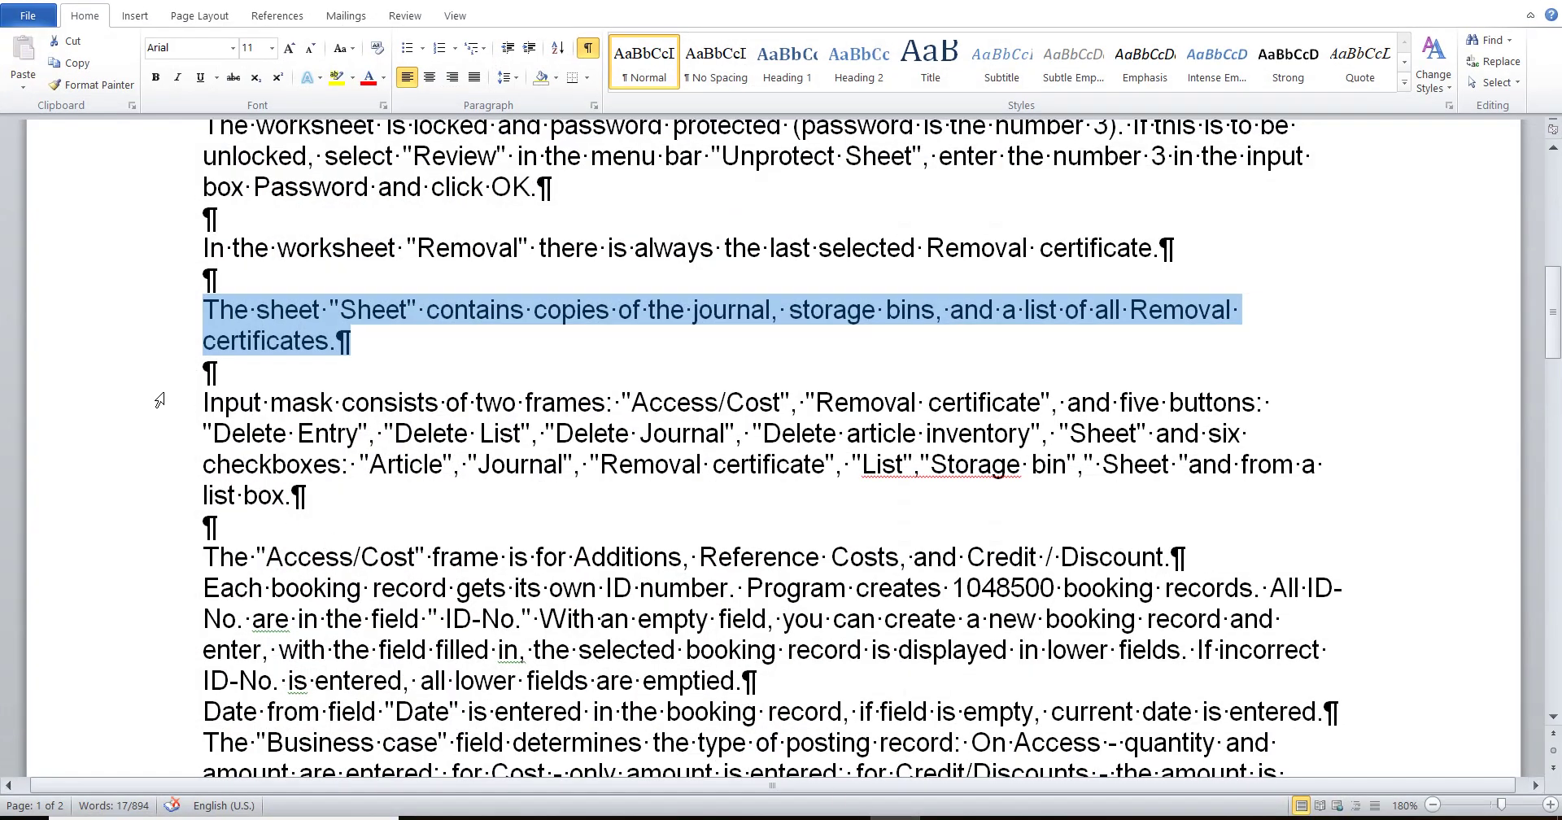
- Select the 'Input mask consists of…' paragraph on frames, buttons and checkboxes, then go back to Excel
{"action": "left_click_drag", "start_coordinate": [160, 400], "coordinate": [170, 498]}
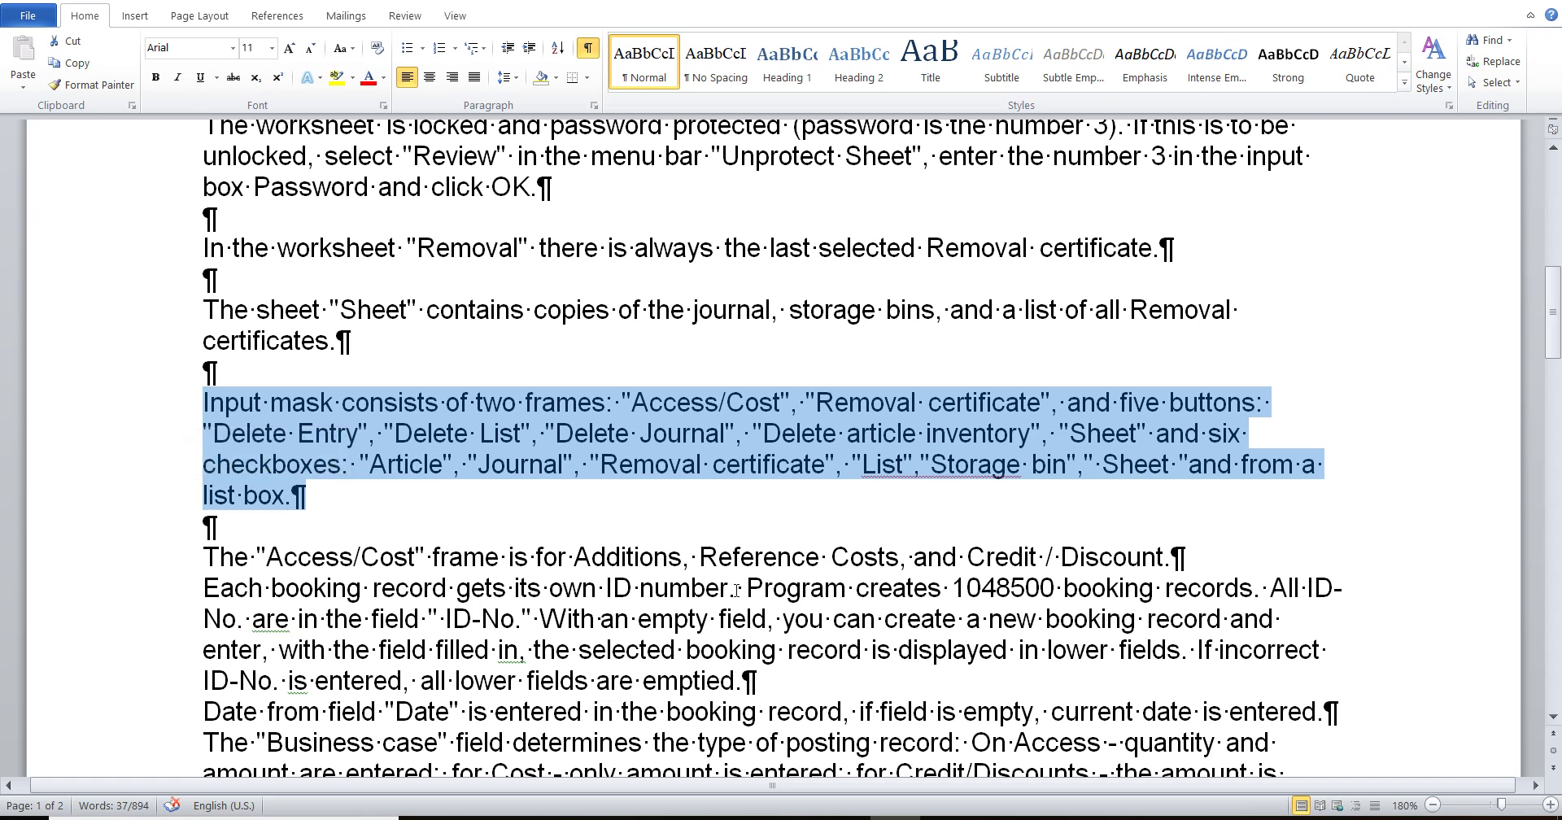
{"action": "key", "text": "alt+Tab"}
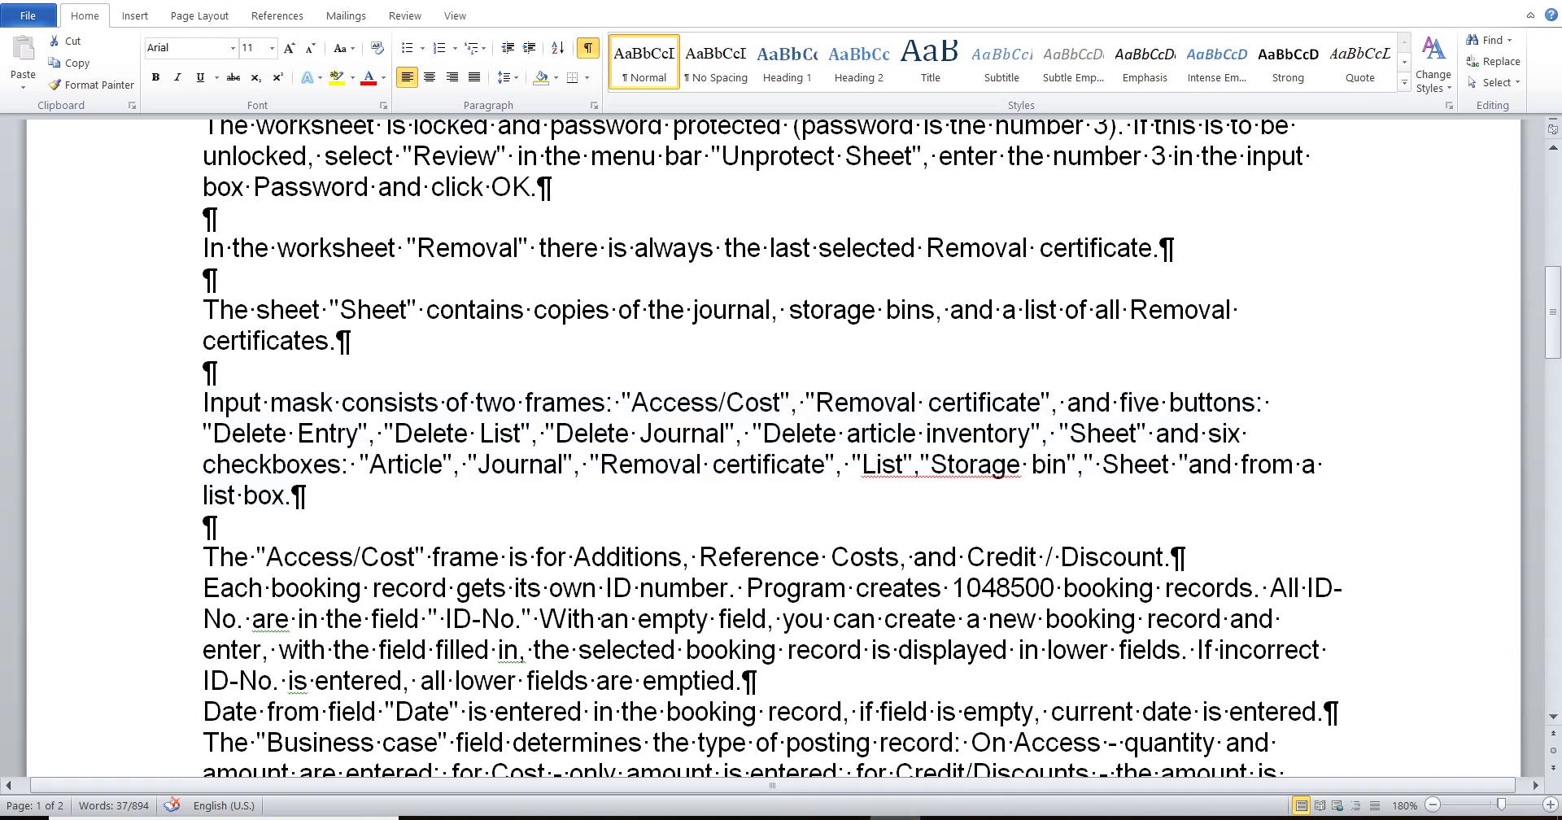
- Open the warehouse input mask from the Mask sheet and list the journal entries and article inventory
{"action": "left_click", "coordinate": [84, 787]}
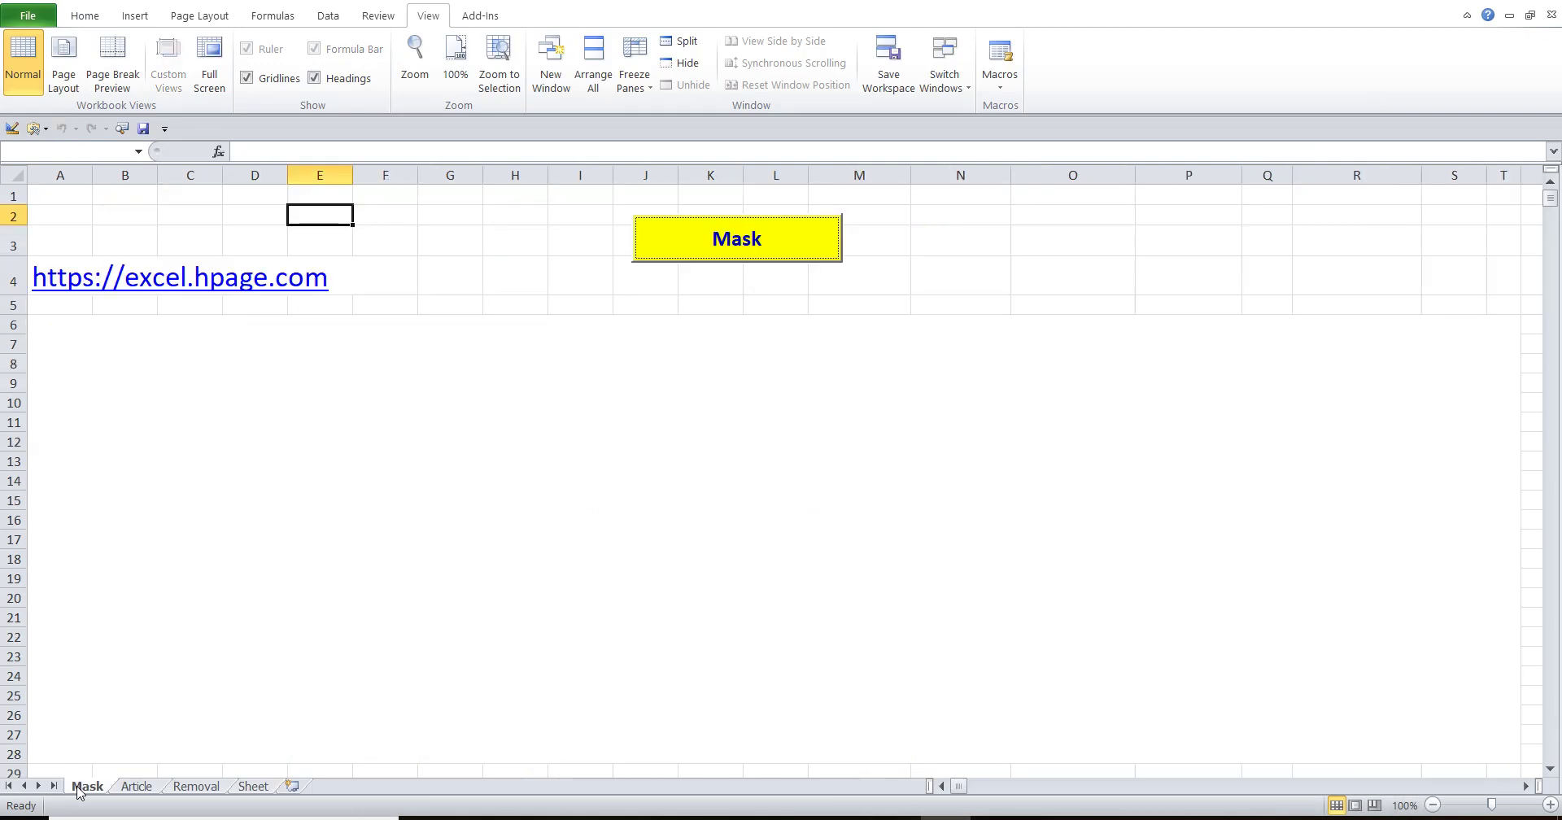
{"action": "left_click", "coordinate": [668, 238]}
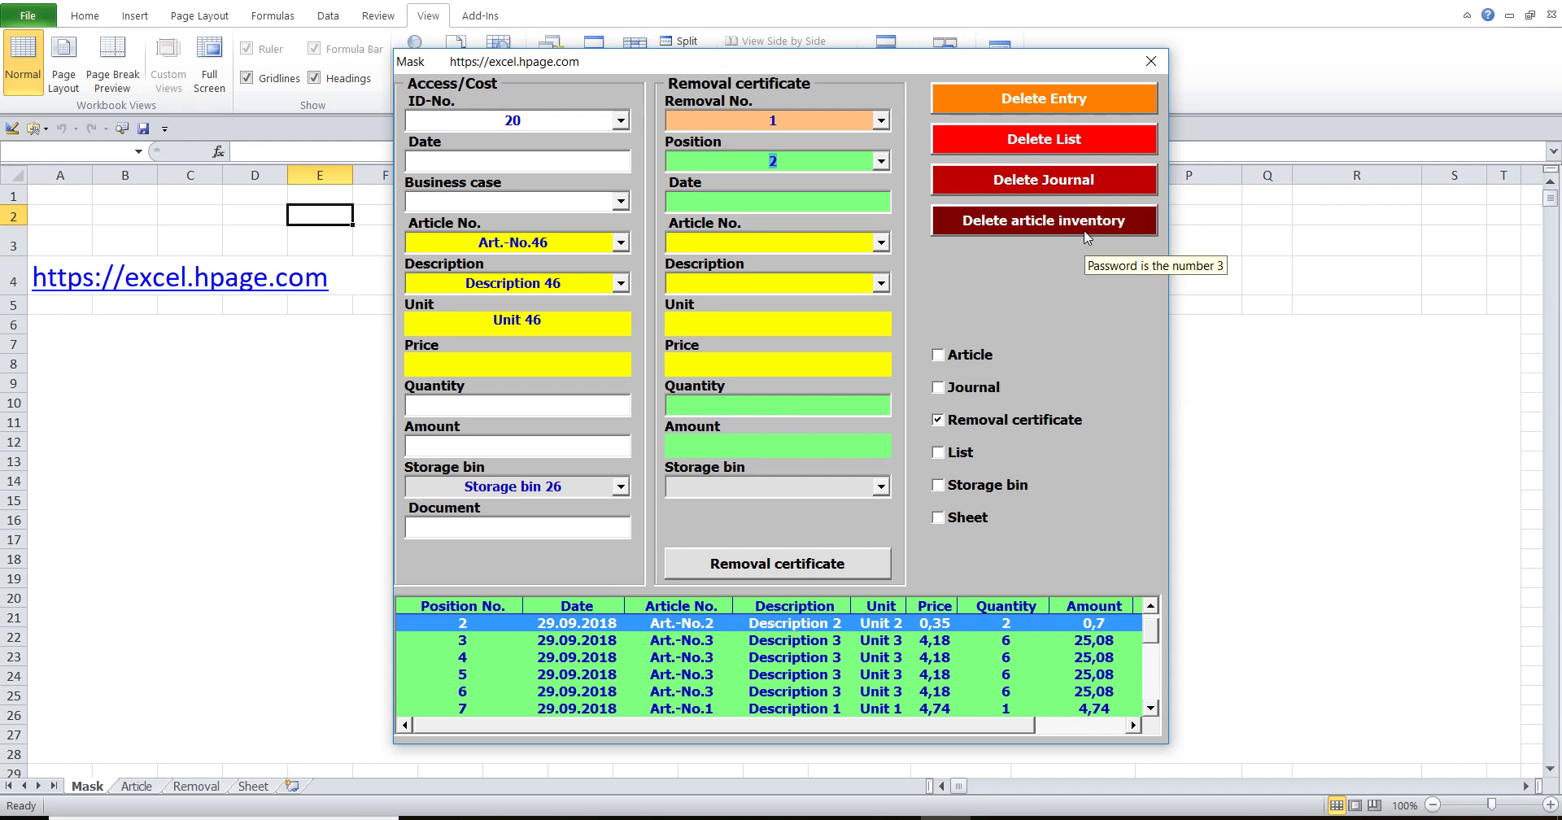
{"action": "left_click", "coordinate": [938, 387]}
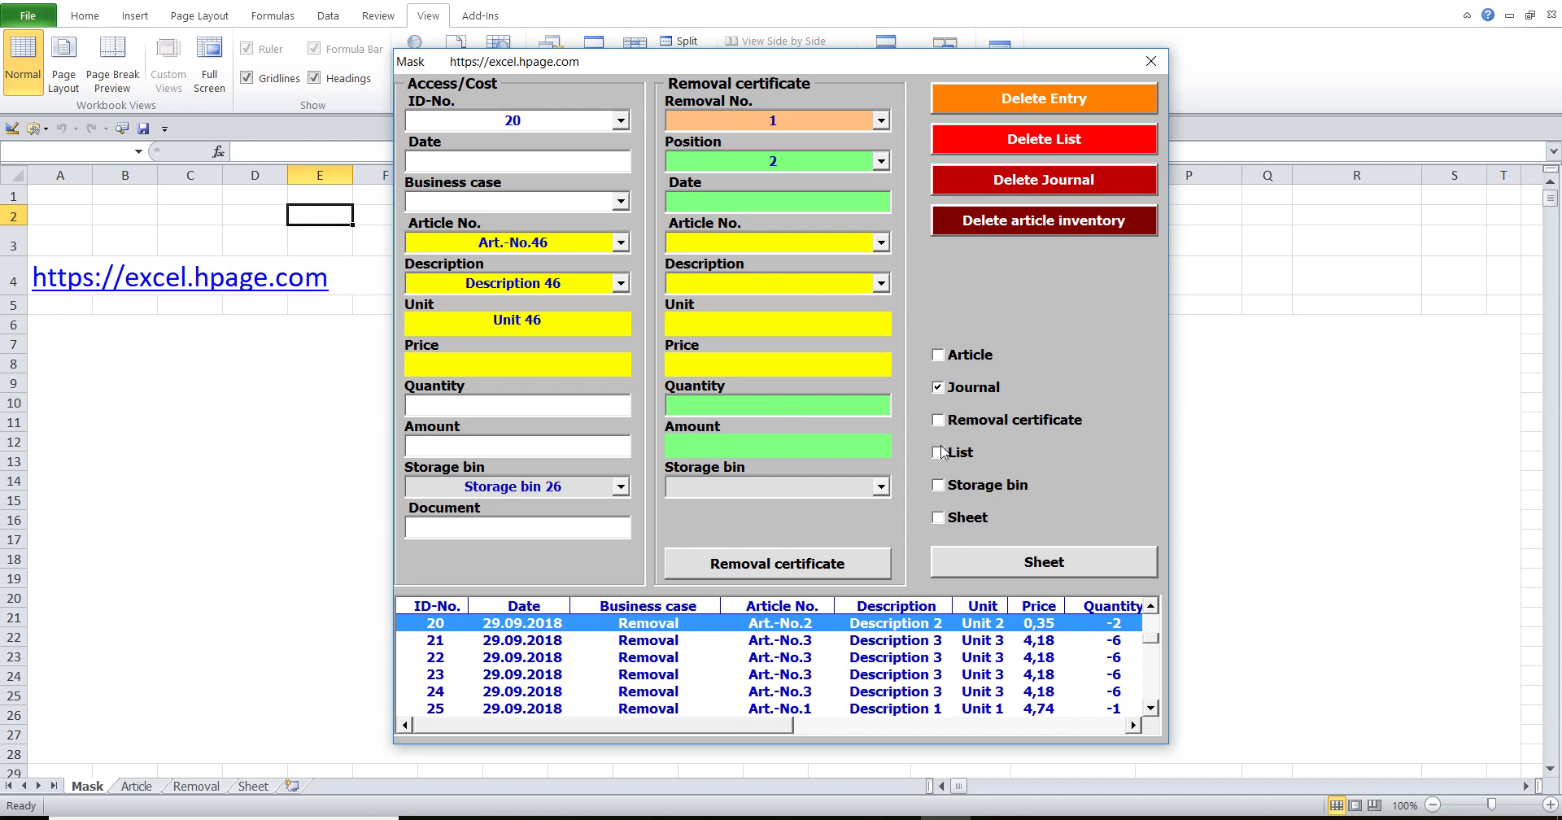
{"action": "left_click", "coordinate": [938, 355]}
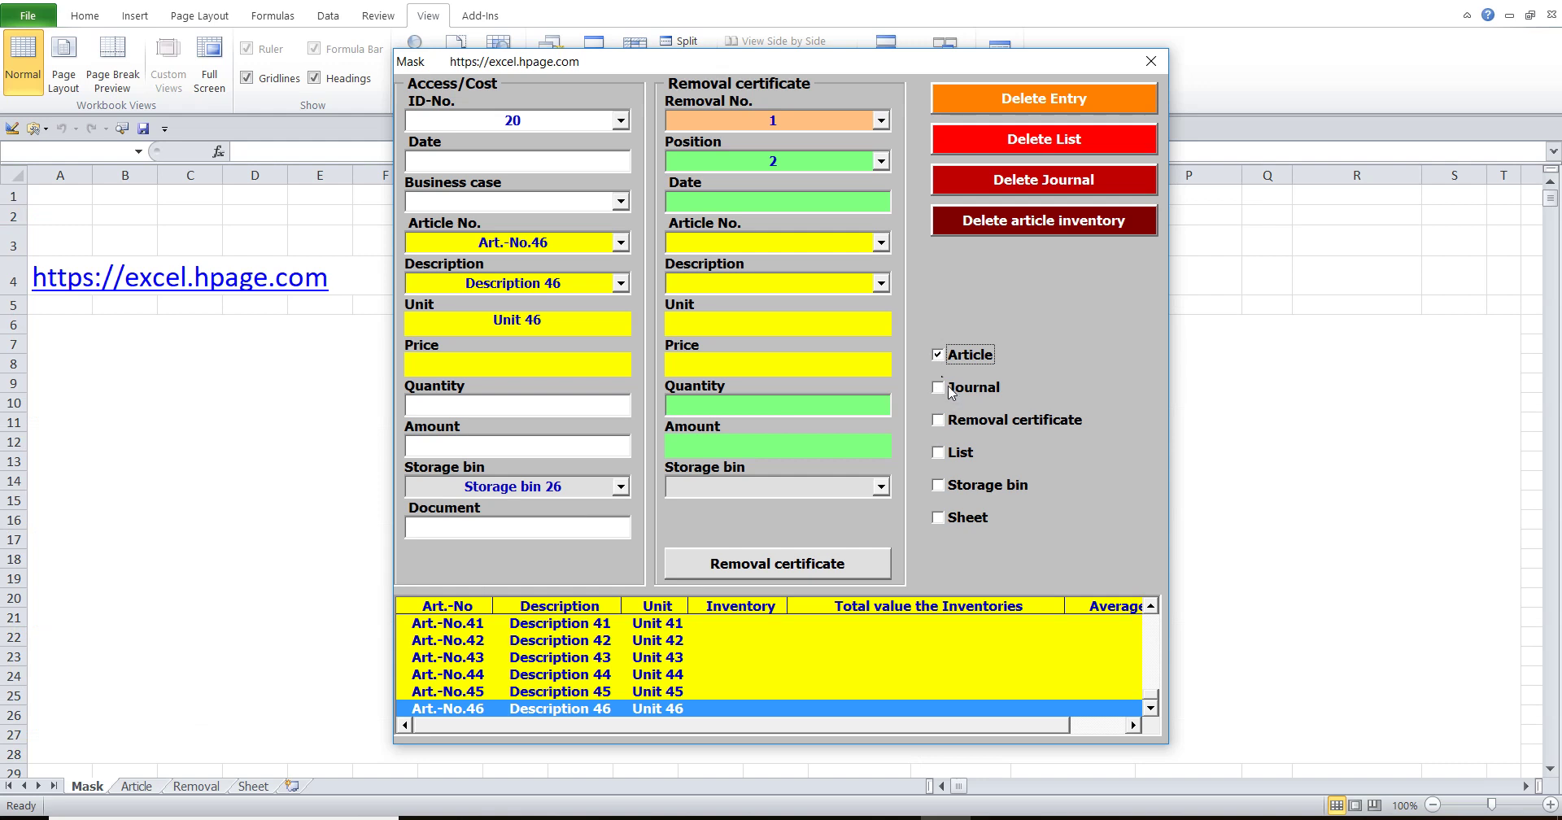
{"action": "left_click", "coordinate": [952, 389]}
- List removal certificate positions, removal entries, storage bins and sheet entries, then return to Word
{"action": "left_click", "coordinate": [950, 423]}
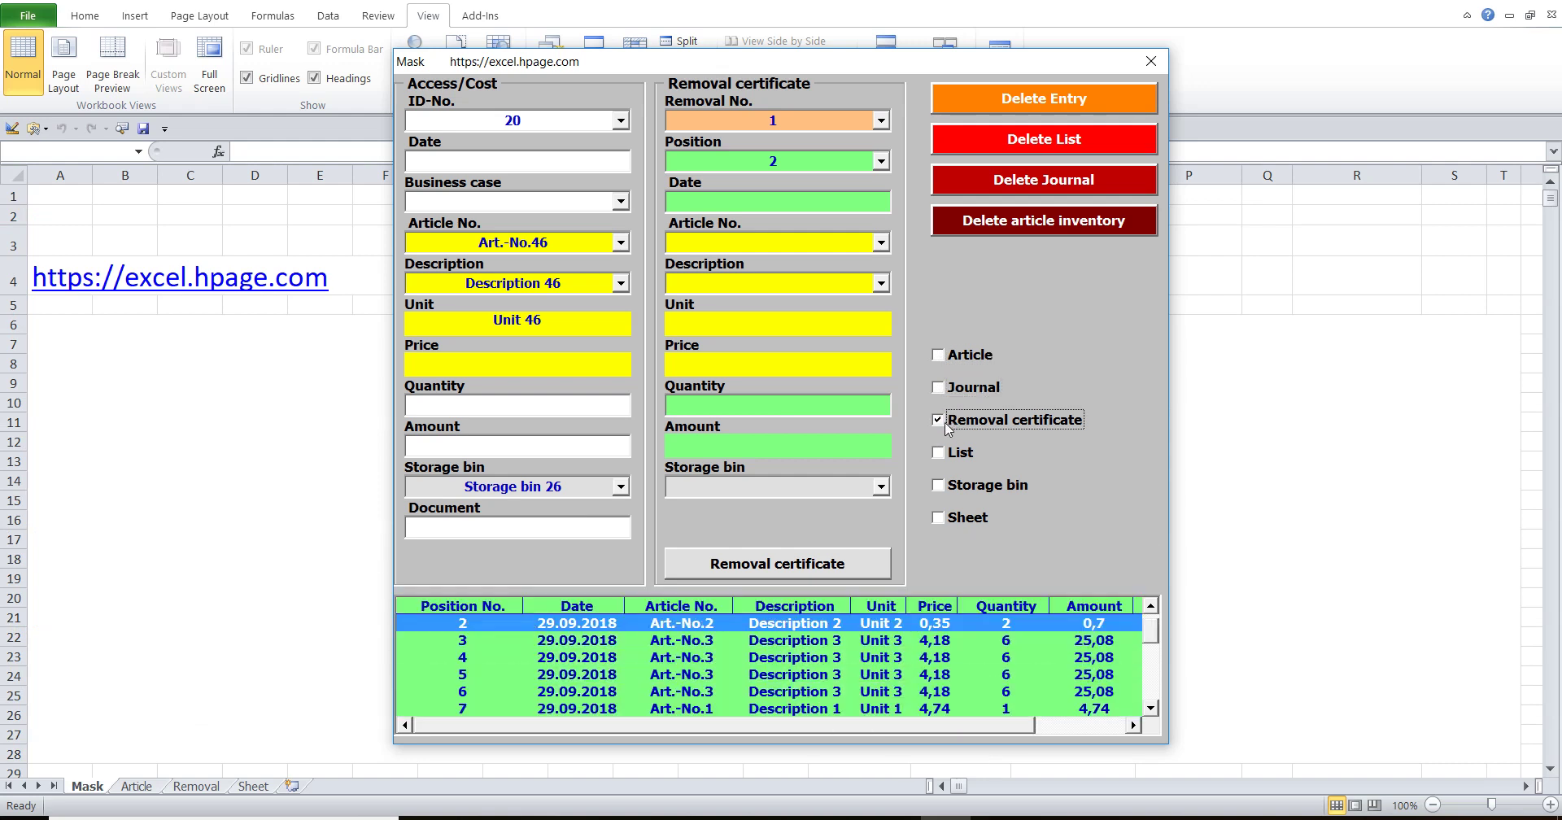
{"action": "left_click", "coordinate": [946, 458]}
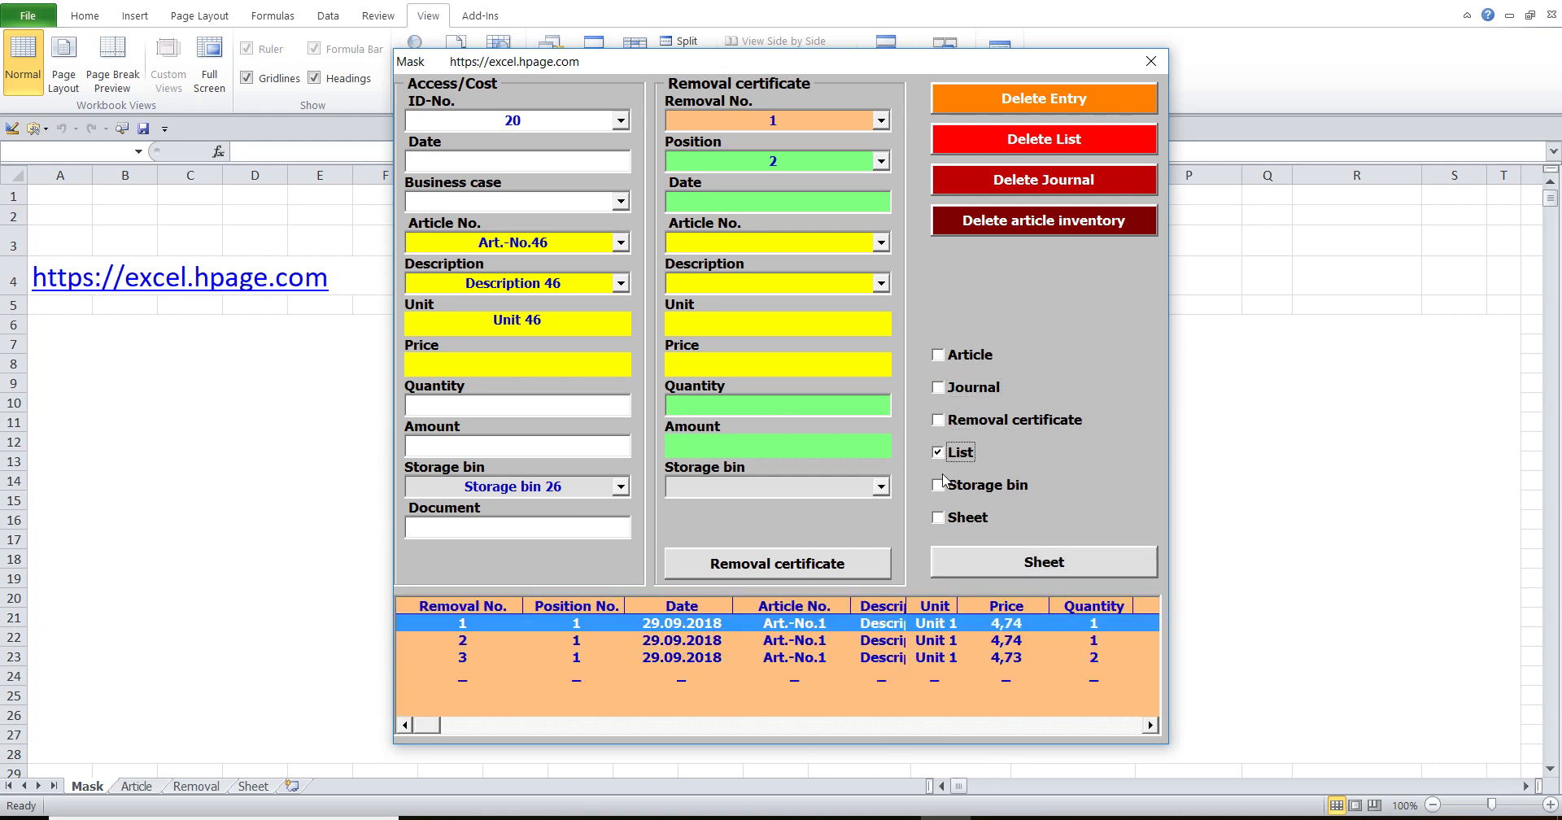
{"action": "left_click", "coordinate": [944, 484]}
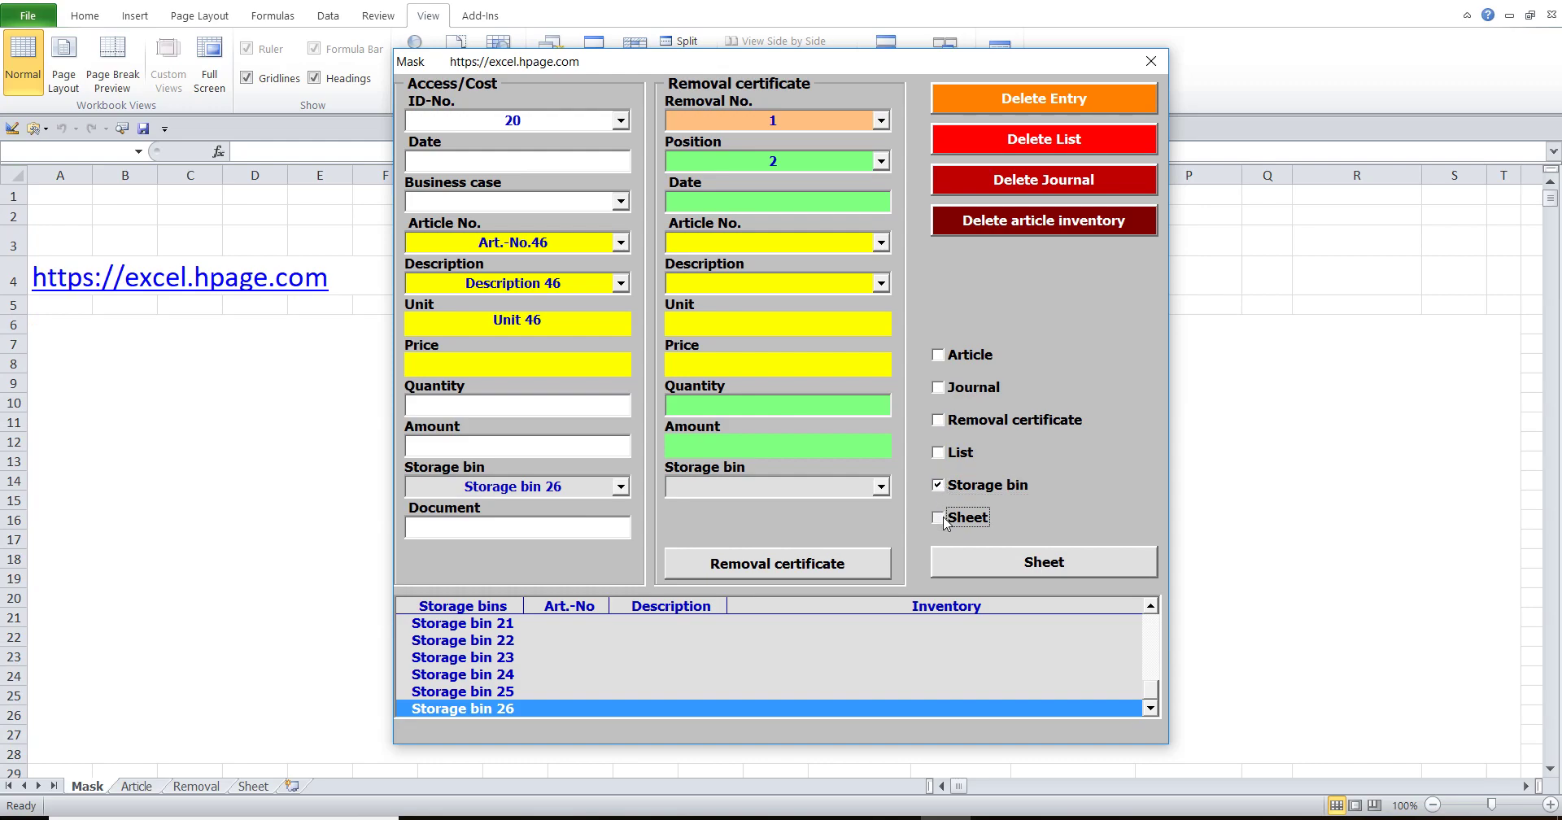
{"action": "left_click", "coordinate": [946, 521]}
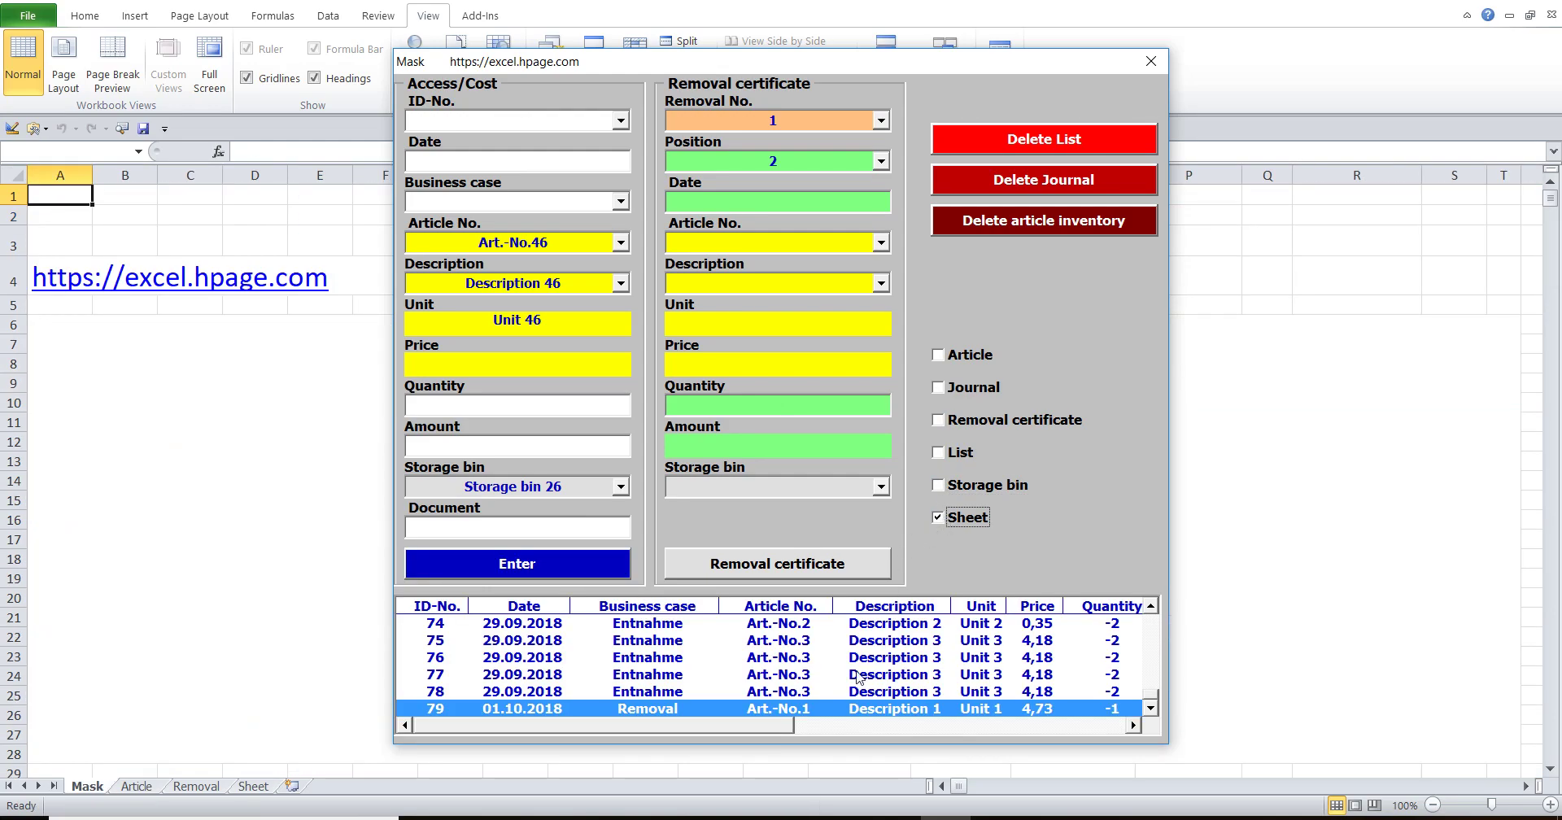
{"action": "left_click", "coordinate": [895, 816]}
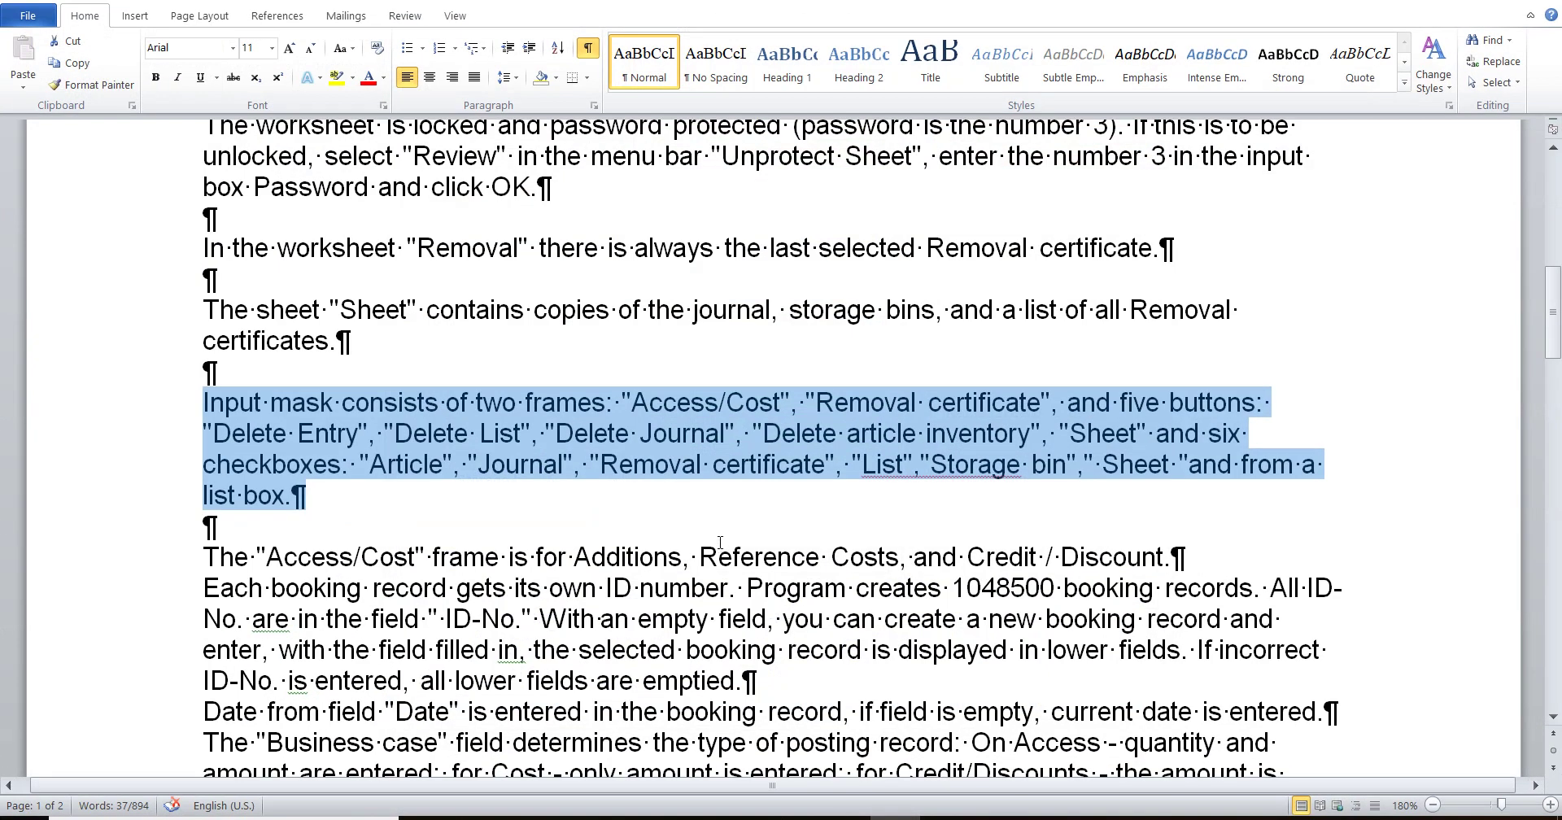
- Select the paragraphs describing the Access/Cost frame, then bring back the Excel input mask
{"action": "scroll", "coordinate": [810, 714], "scroll_direction": "down", "scroll_amount": 2}
{"action": "scroll", "coordinate": [721, 544], "scroll_direction": "down", "scroll_amount": 2}
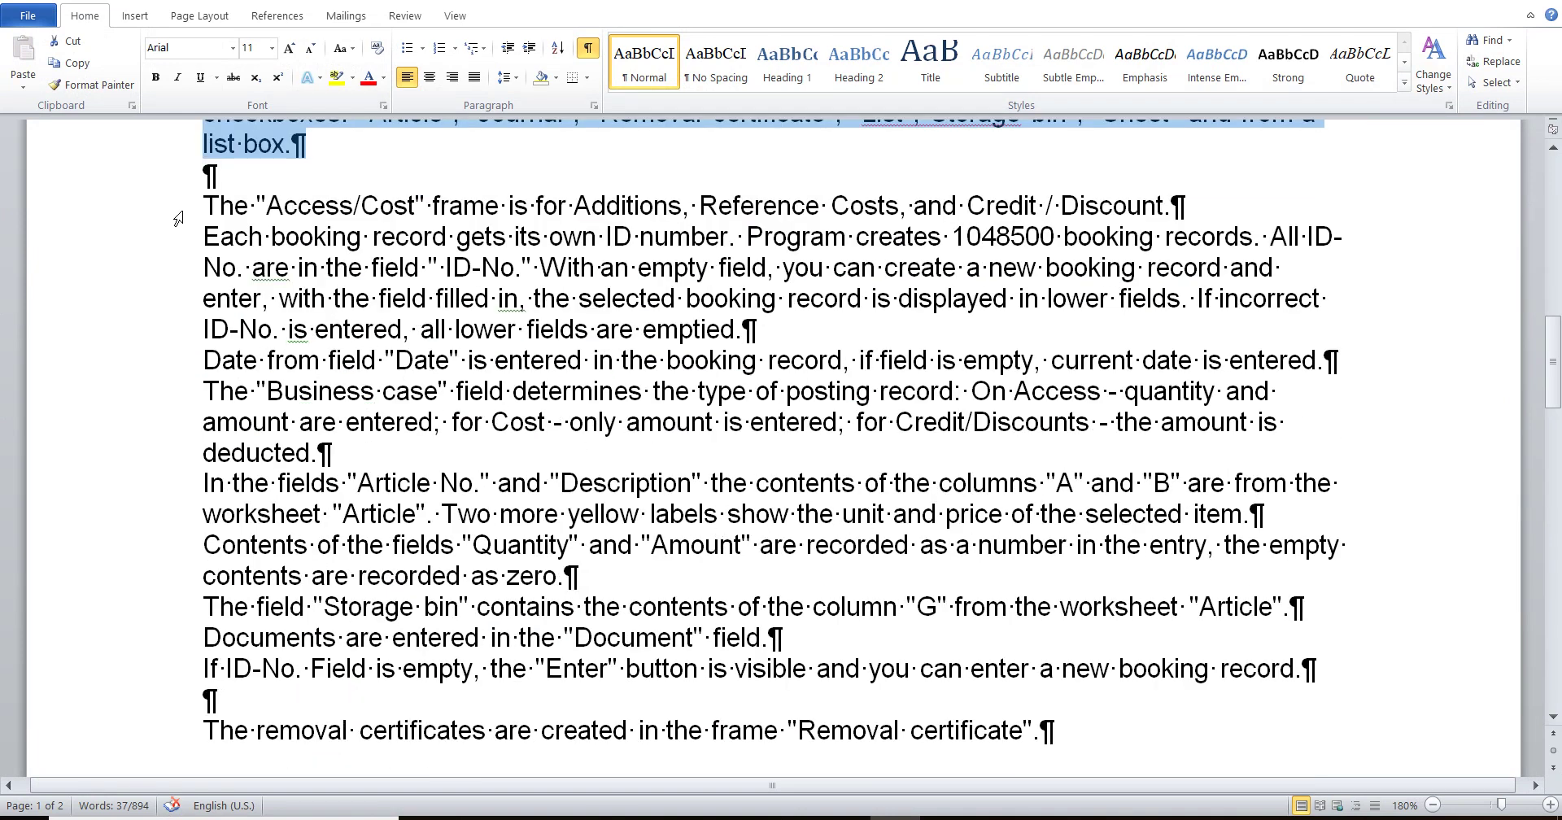
{"action": "left_click_drag", "start_coordinate": [177, 213], "coordinate": [160, 669]}
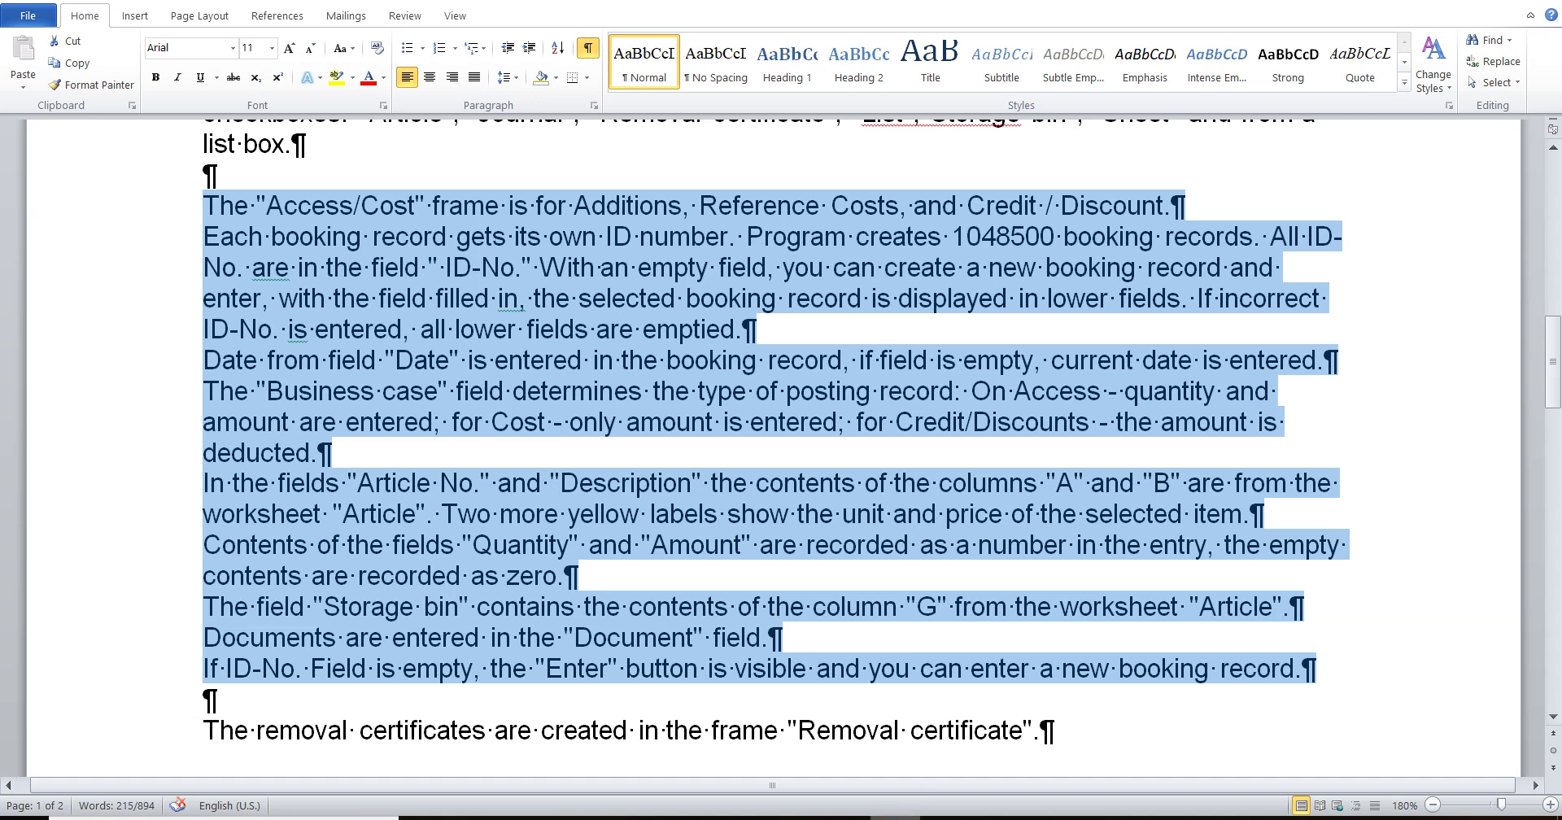
{"action": "left_click", "coordinate": [895, 818]}
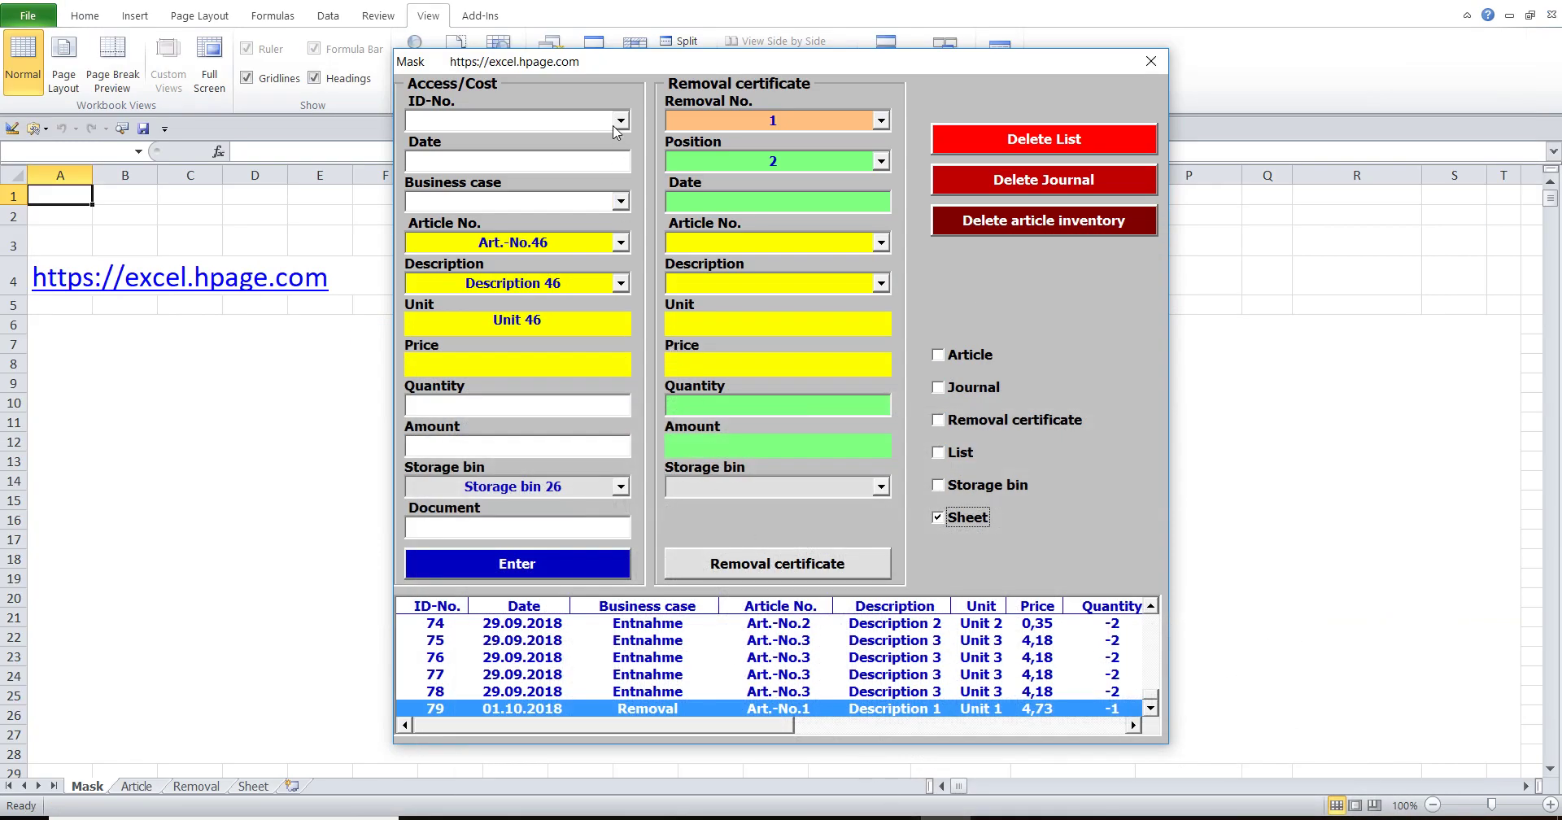
- Load booking records 3, 8 and then 78 into the mask from the ID-No. list
{"action": "left_click", "coordinate": [620, 120]}
{"action": "left_click", "coordinate": [603, 173]}
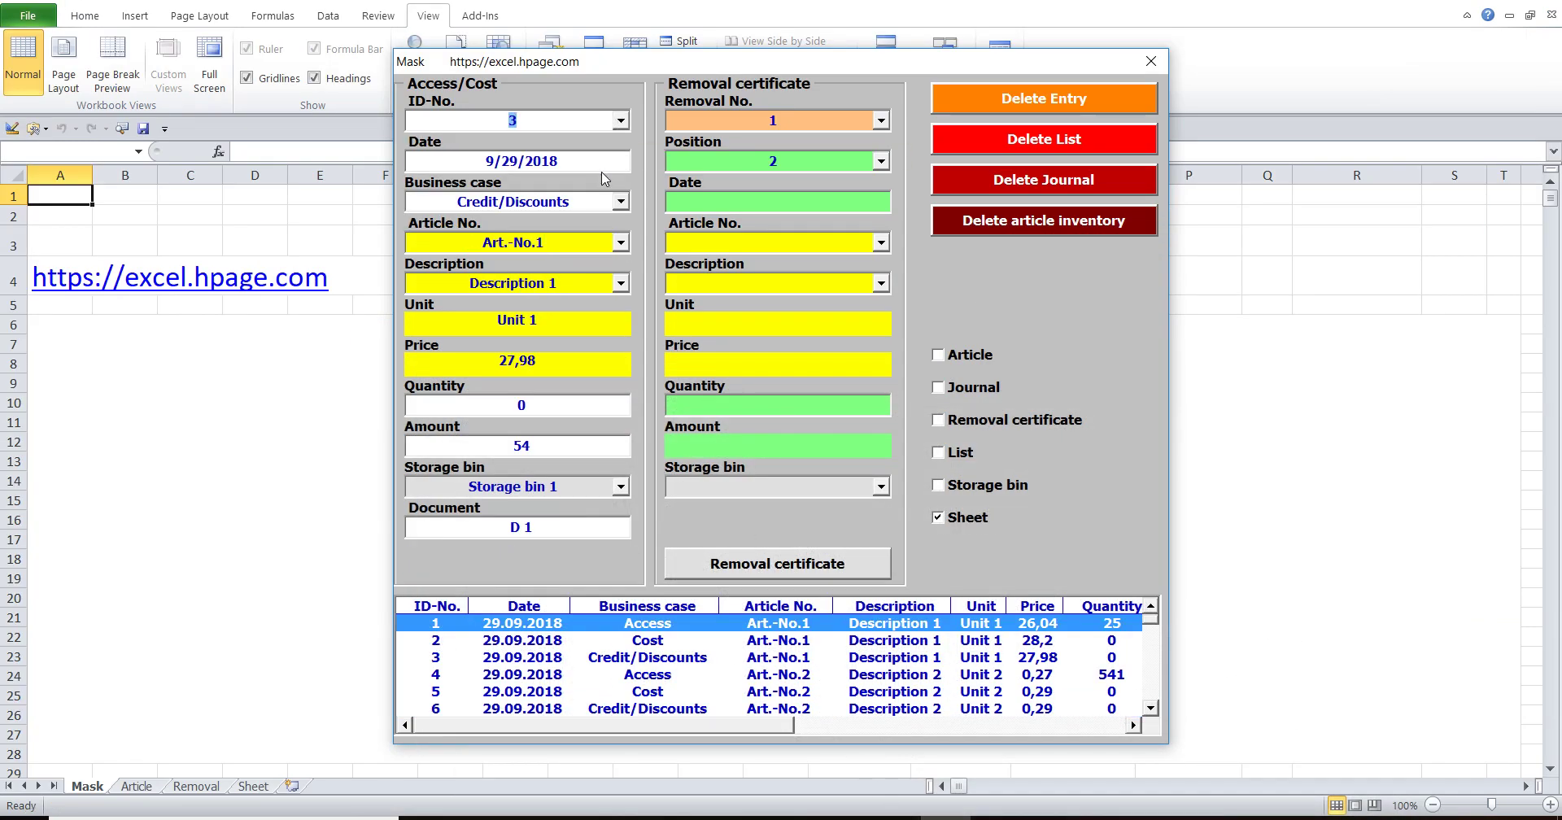
{"action": "left_click", "coordinate": [620, 121]}
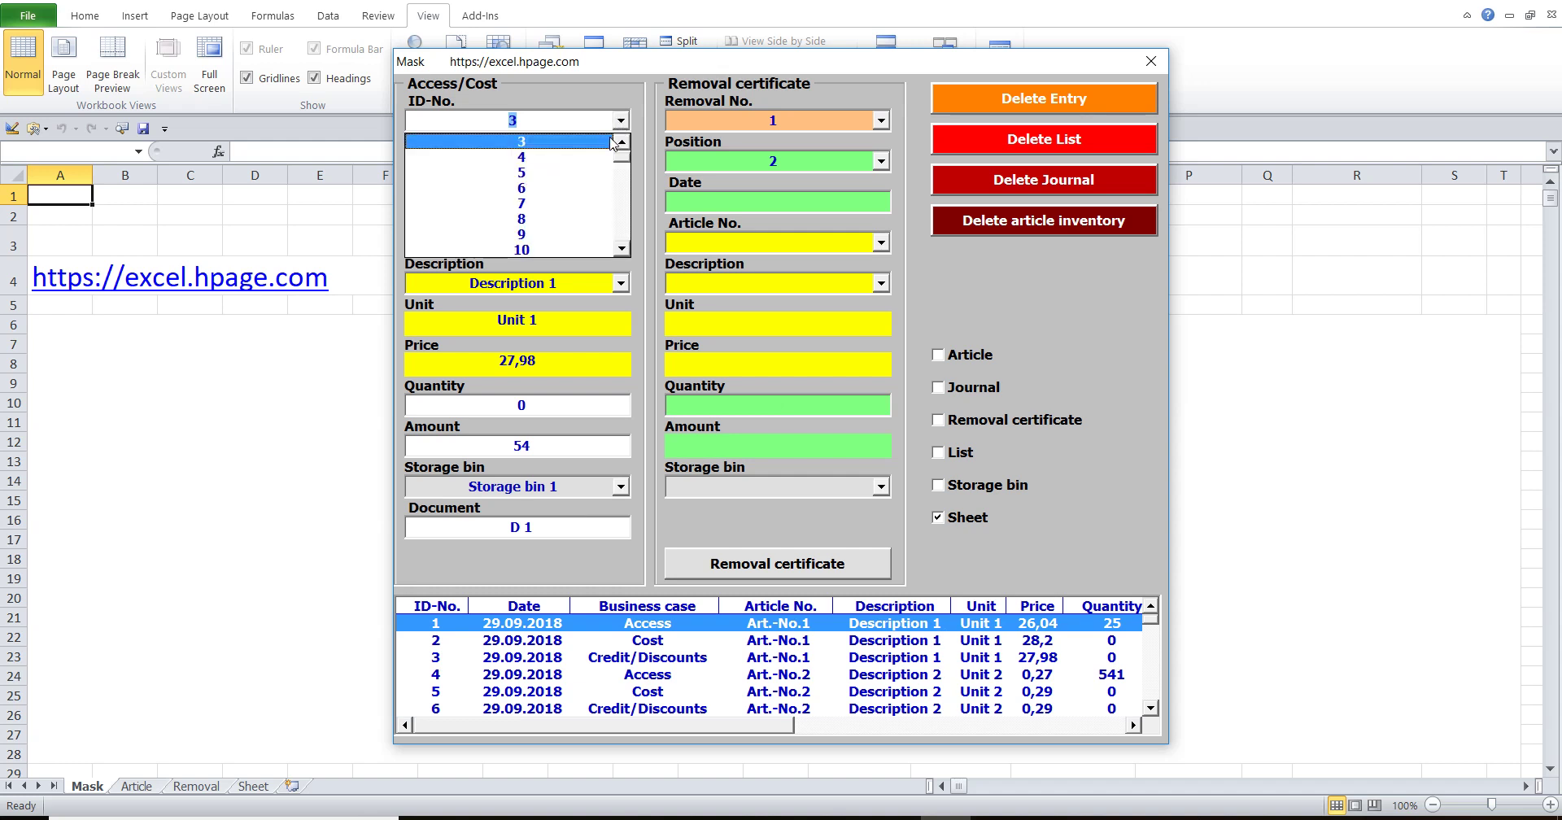
{"action": "left_click", "coordinate": [587, 219]}
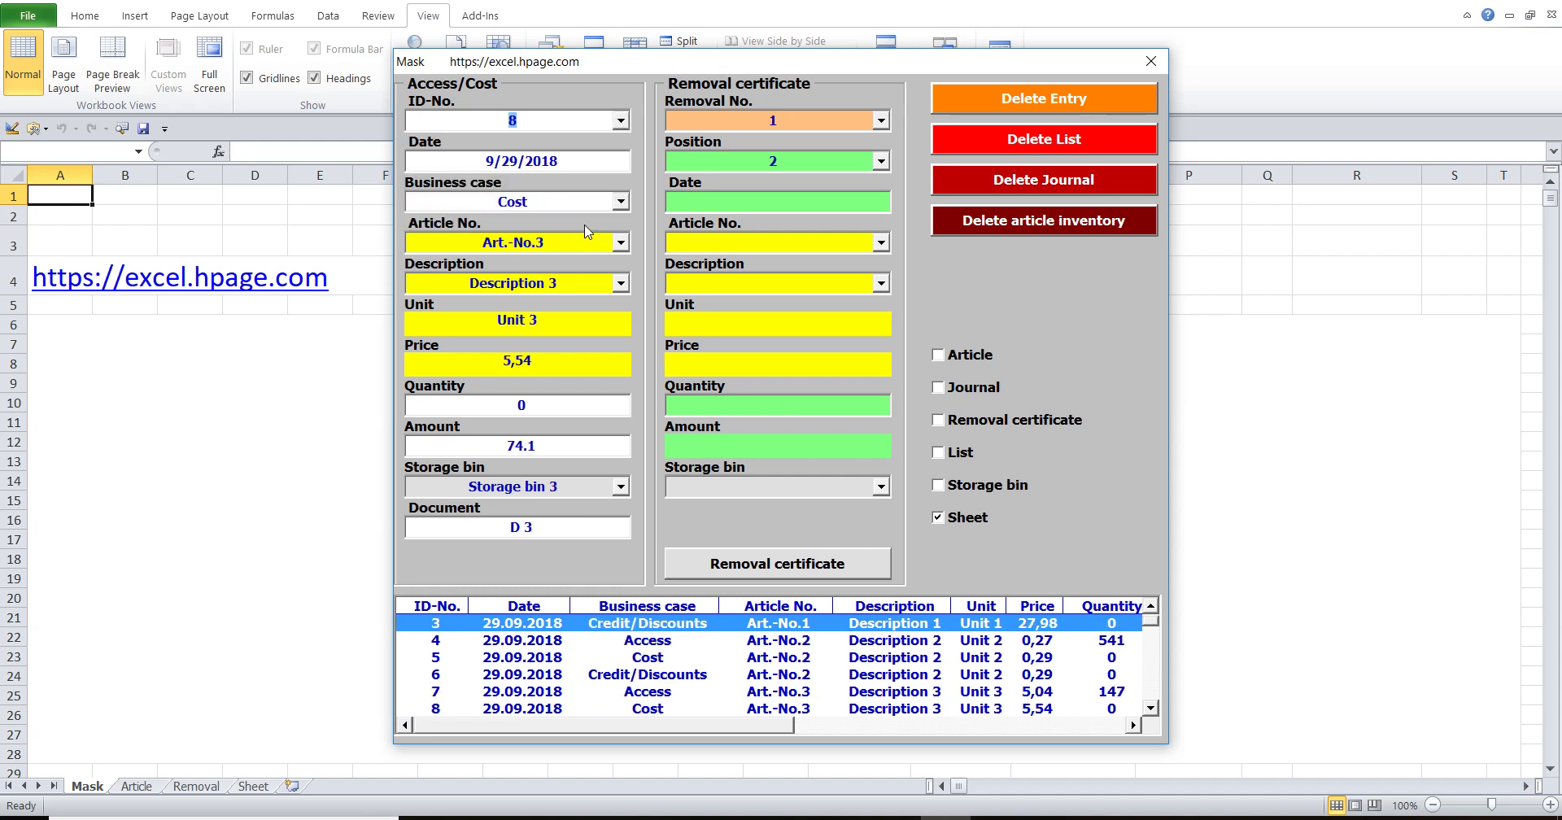
{"action": "left_click", "coordinate": [621, 120]}
{"action": "left_click_drag", "start_coordinate": [616, 153], "coordinate": [620, 236]}
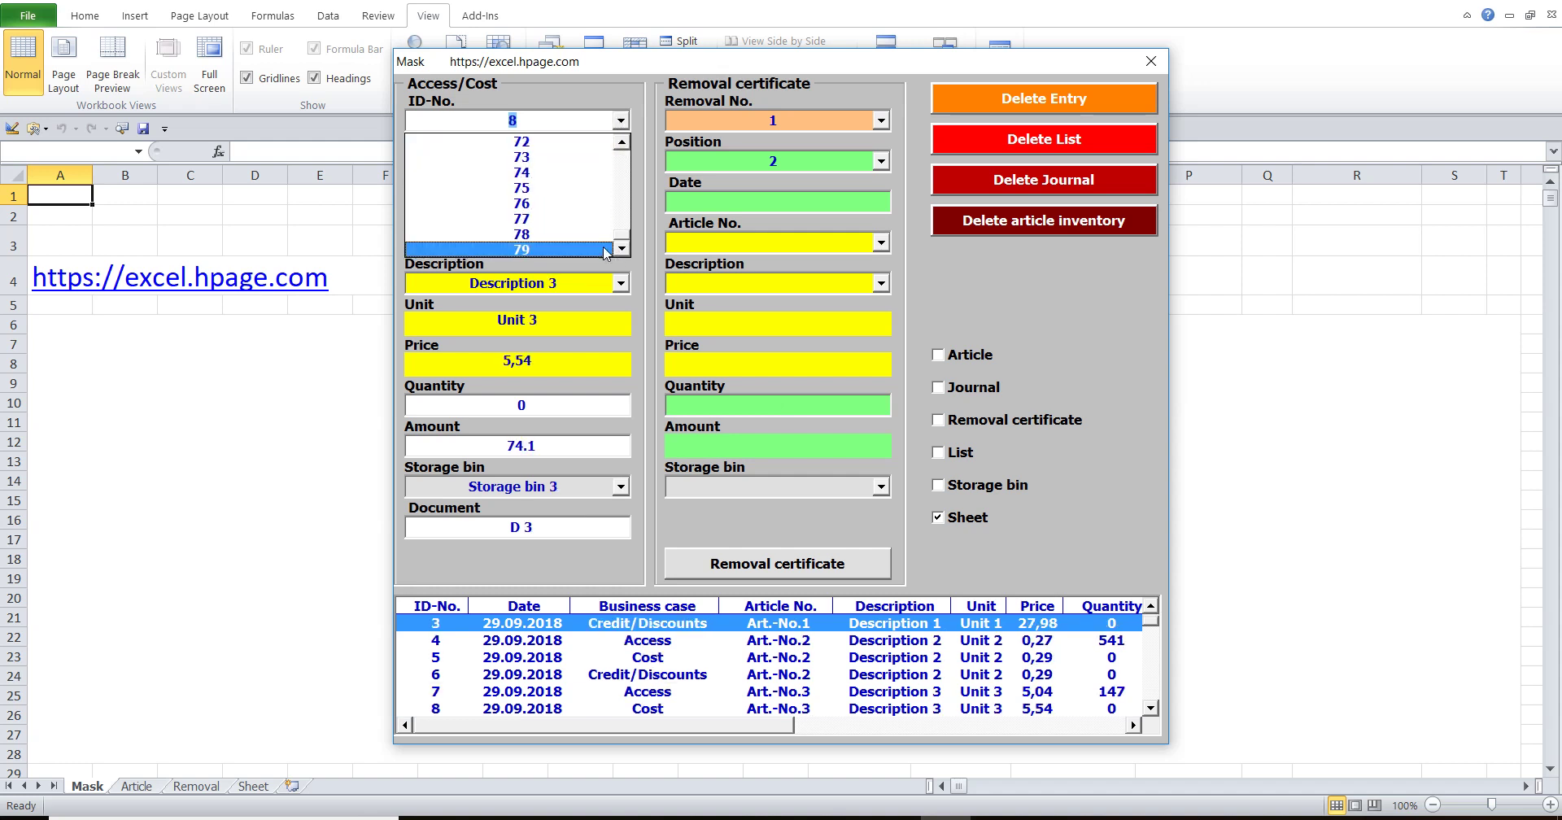
{"action": "left_click", "coordinate": [567, 236]}
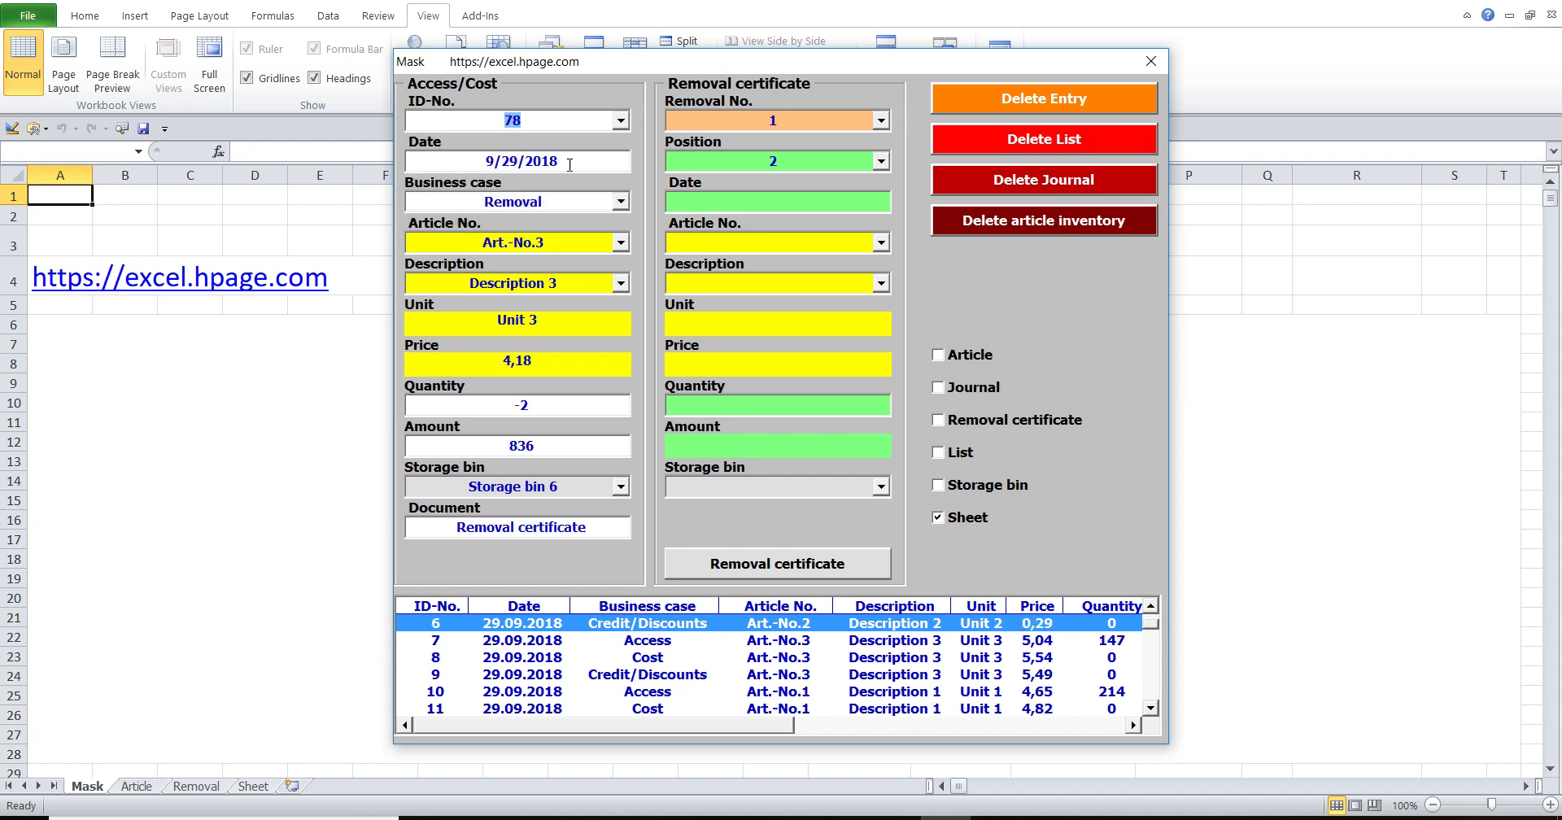
- Clear the date and the ID number 78 so a new booking can be entered
{"action": "key", "text": "Delete"}
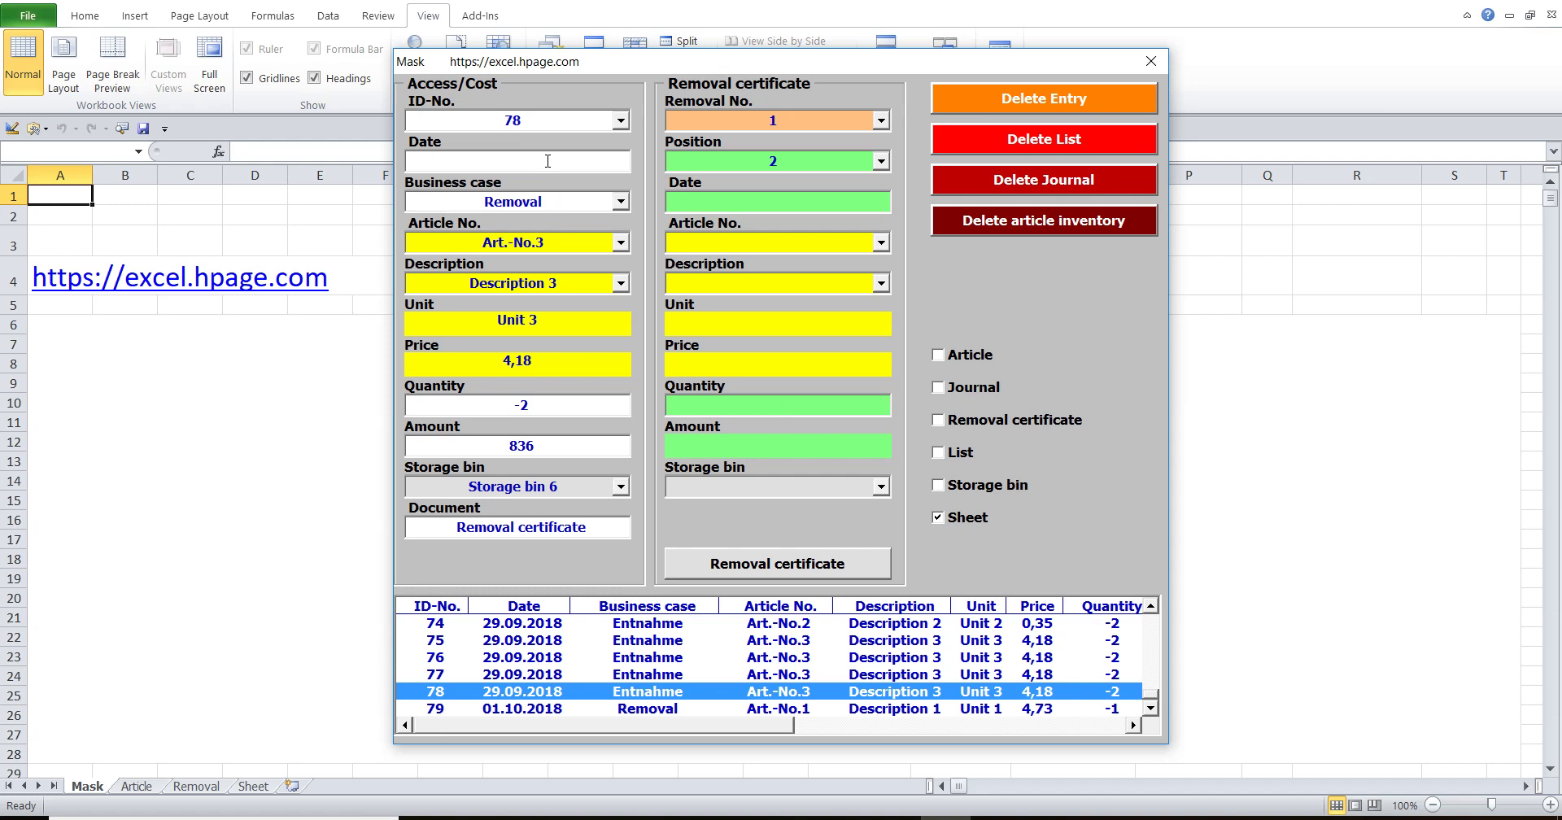
{"action": "double_click", "coordinate": [551, 118]}
{"action": "key", "text": "Delete"}
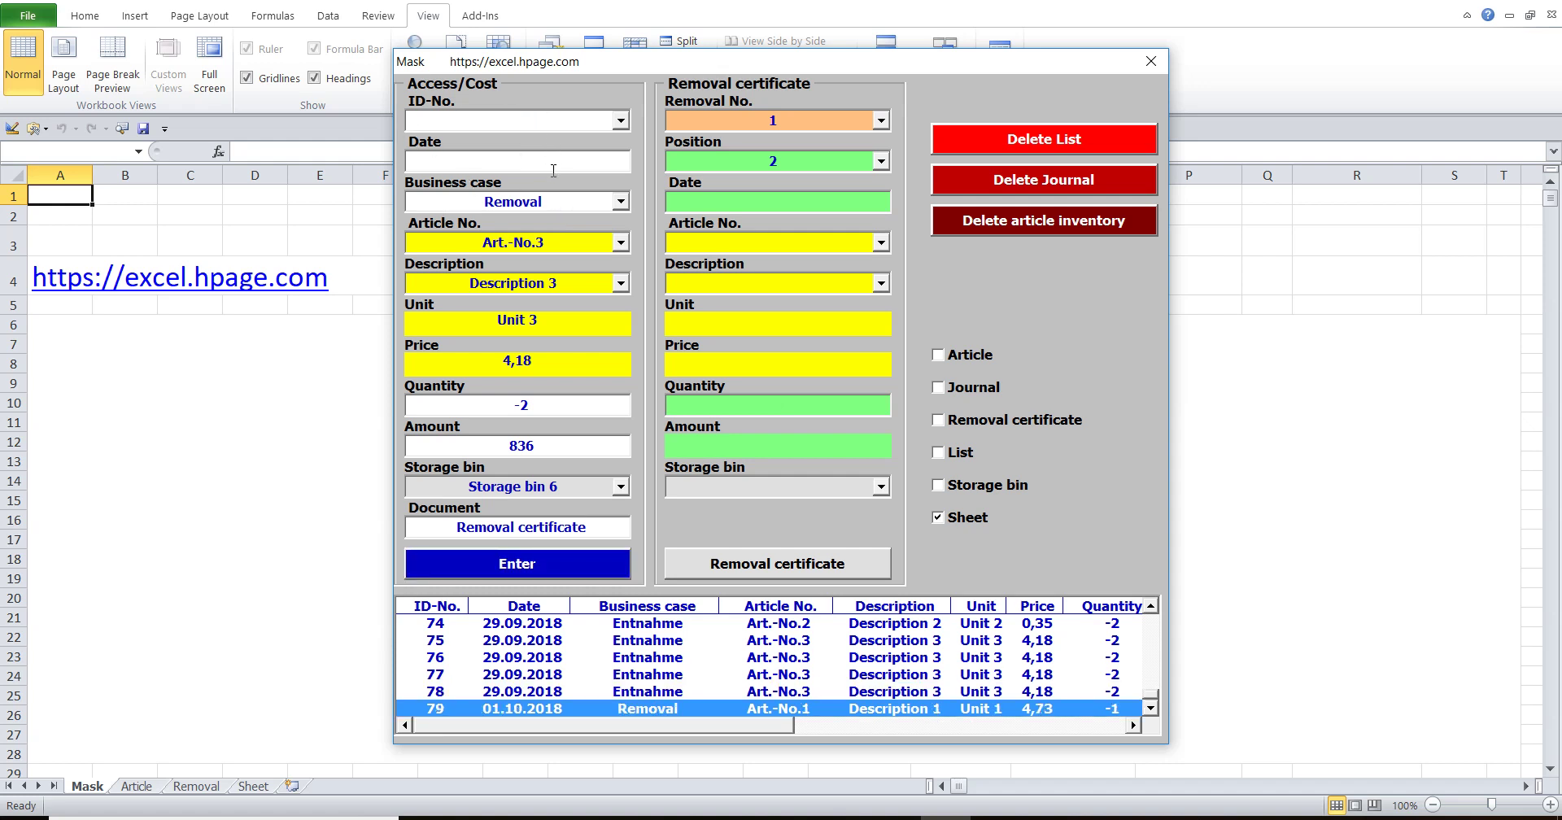
- Complete the date as 10/1/2018 and try the business cases Access, Cost and Credit/Discounts
{"action": "type", "text": "0"}
{"action": "key", "text": "Return"}
{"action": "left_click", "coordinate": [621, 204]}
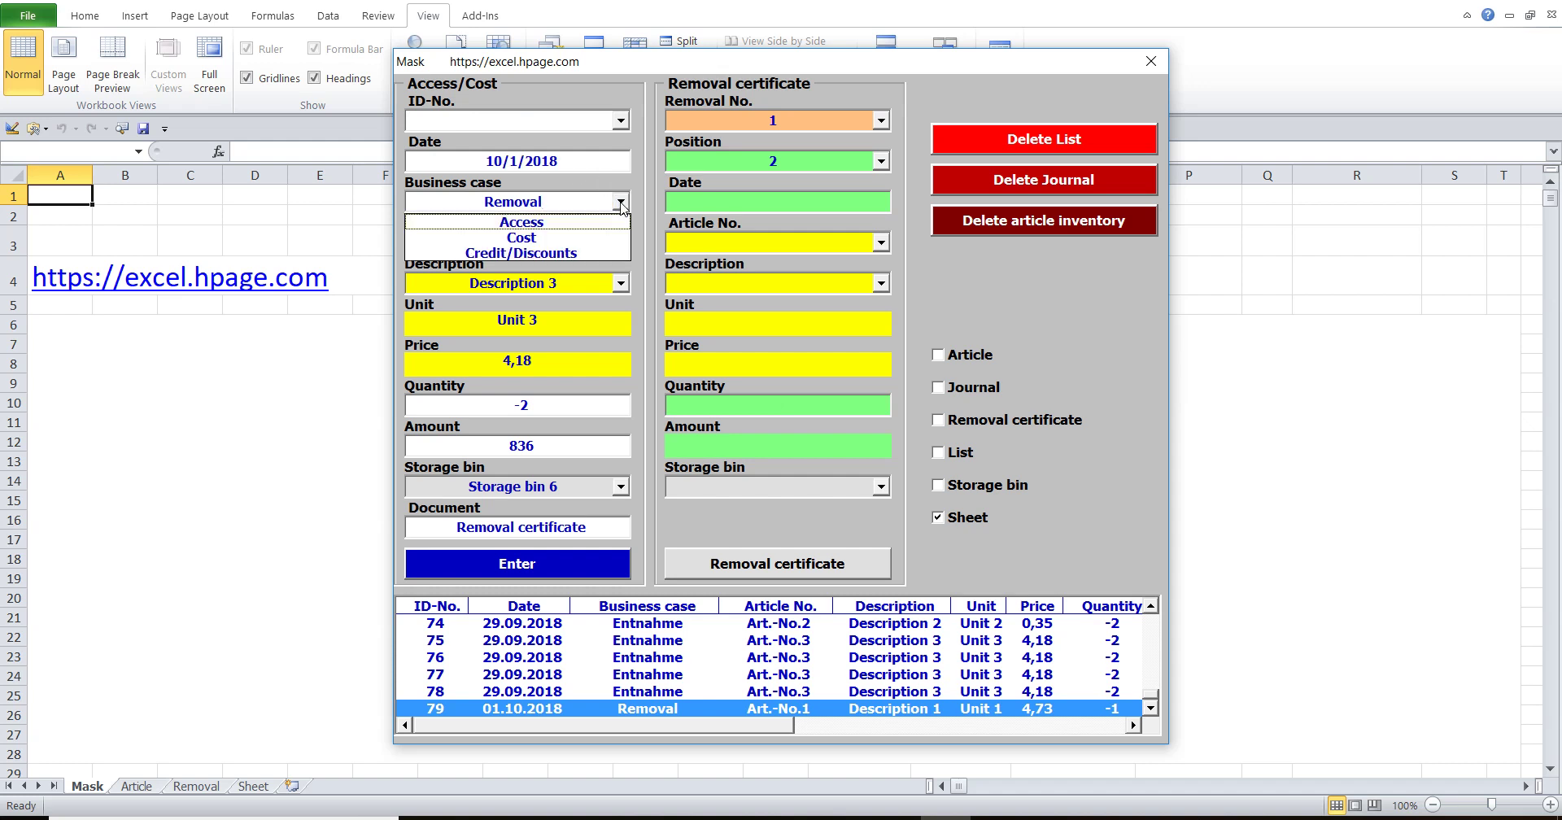
{"action": "left_click", "coordinate": [590, 221]}
{"action": "left_click", "coordinate": [621, 201]}
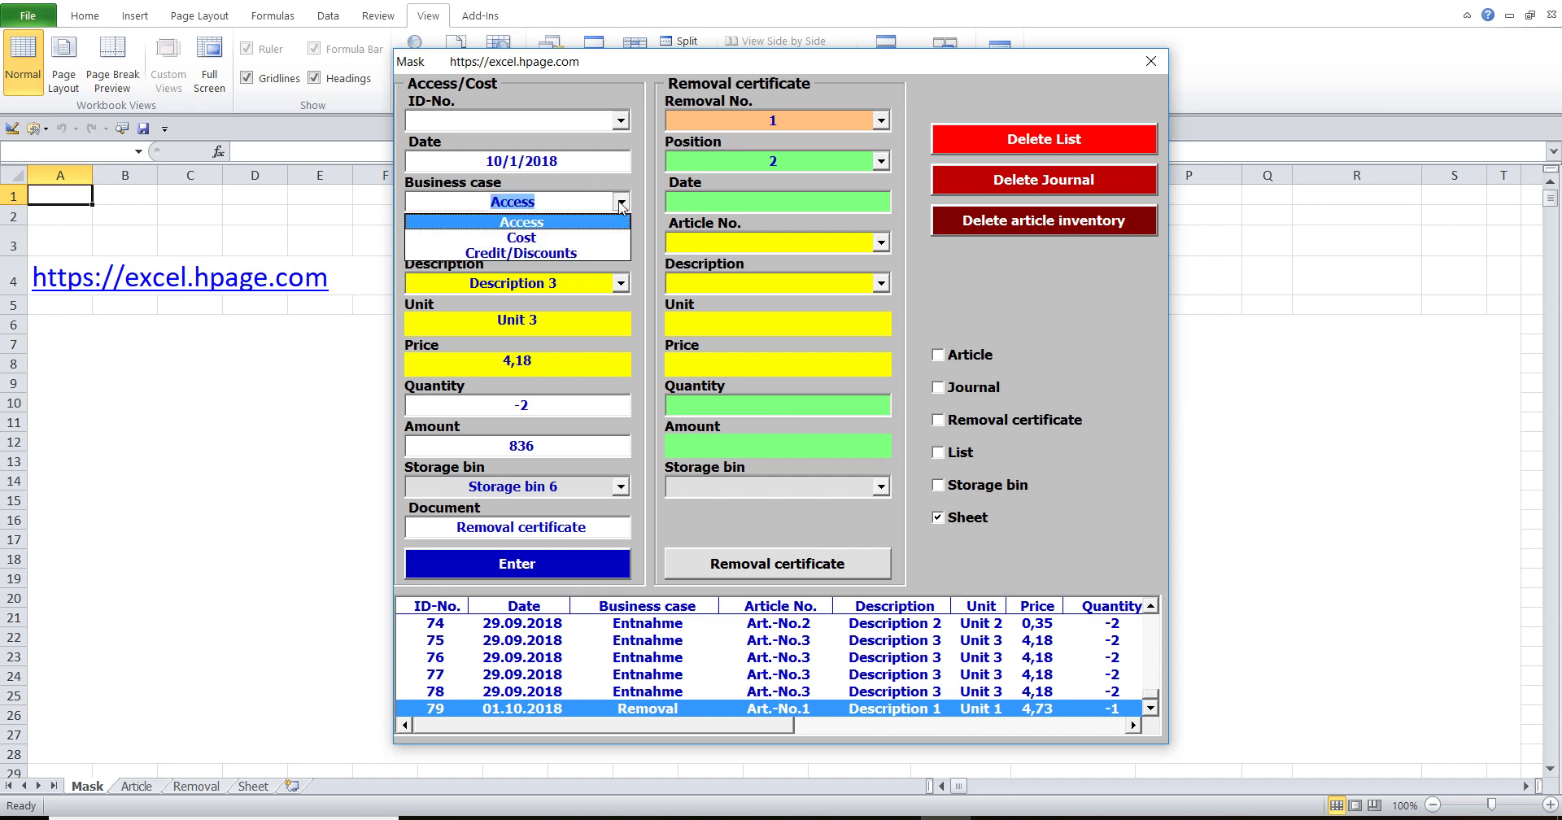
{"action": "left_click", "coordinate": [574, 242]}
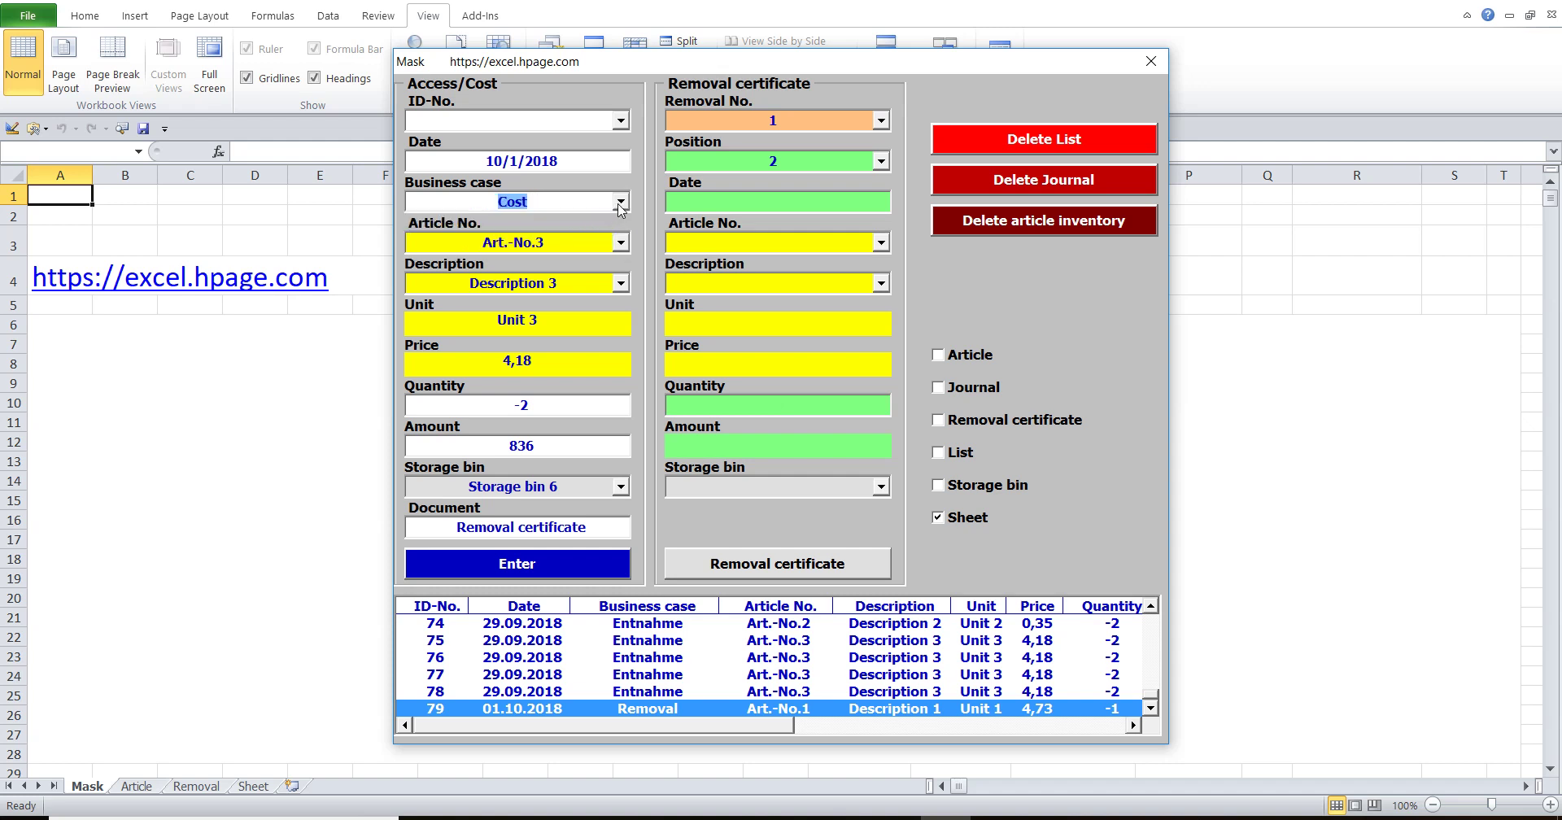
{"action": "left_click", "coordinate": [620, 201]}
{"action": "left_click", "coordinate": [590, 254]}
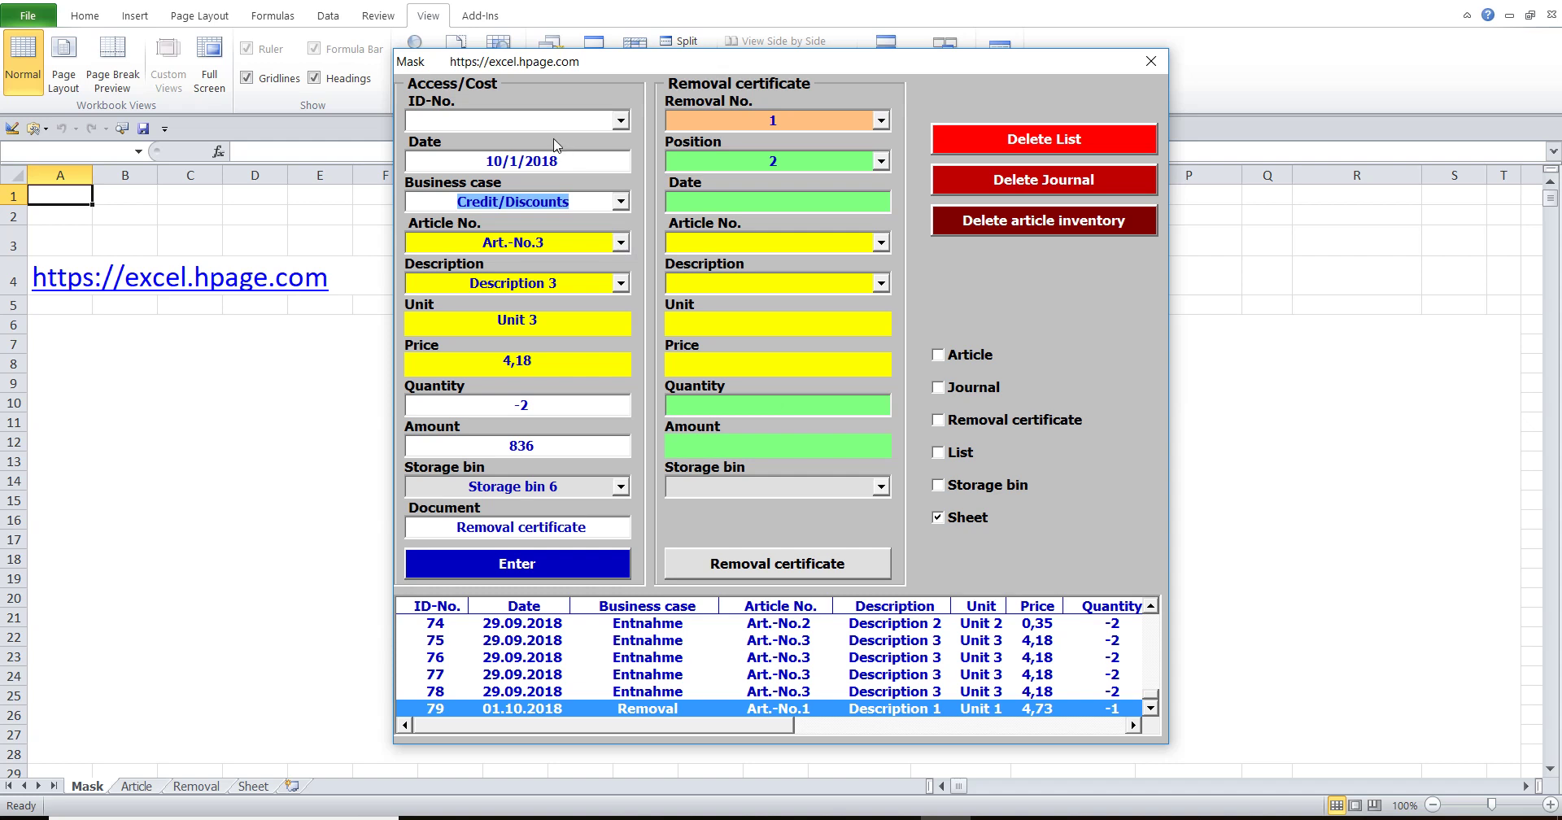
- Load booking record 4, then enter the date 10/1/2018 for a new booking
{"action": "left_click", "coordinate": [621, 120]}
{"action": "left_click", "coordinate": [573, 179]}
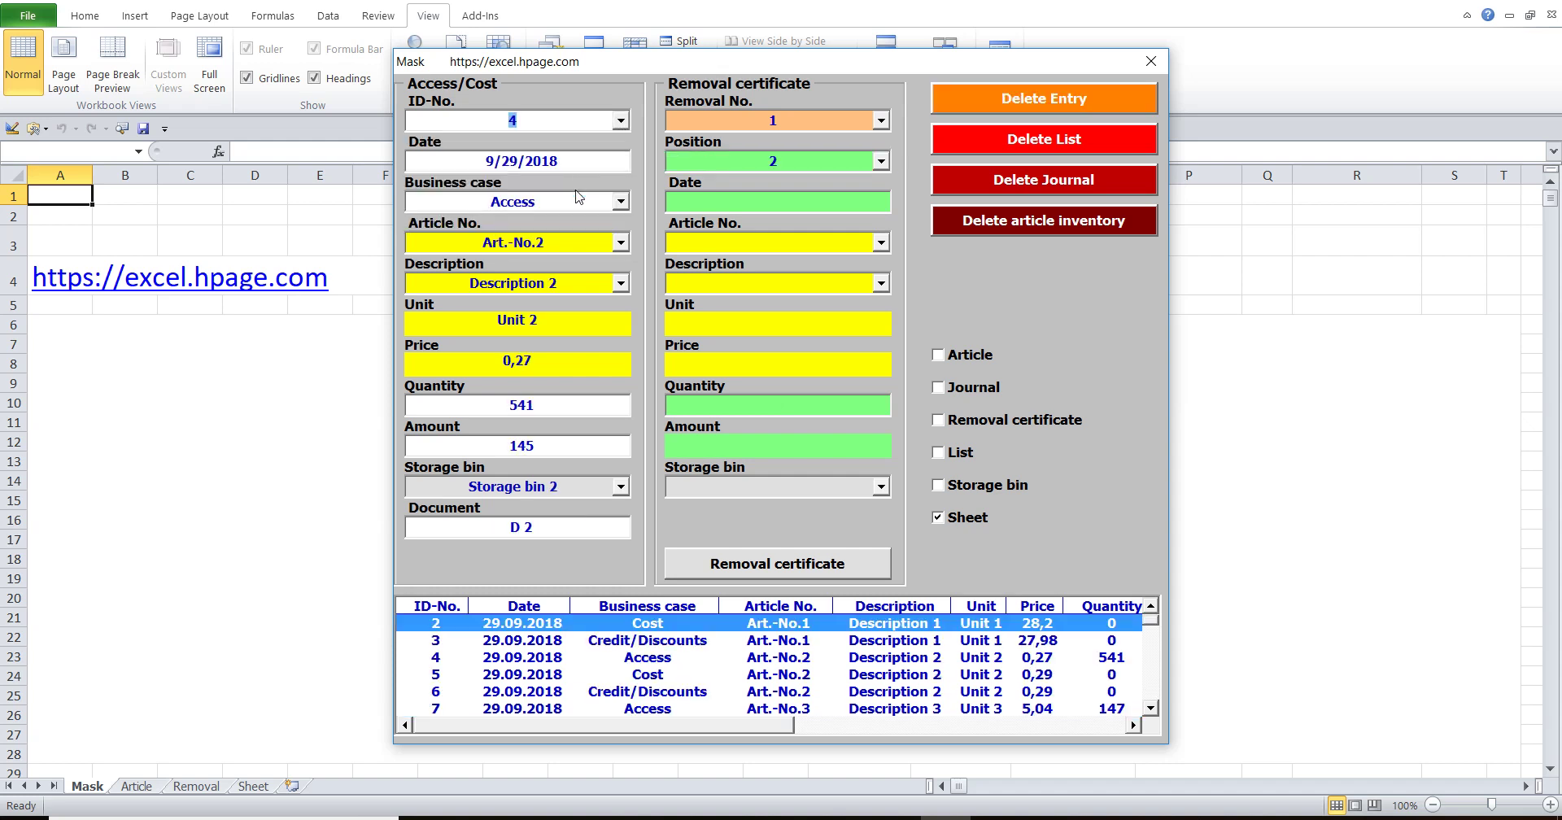
{"action": "type", "text": "g"}
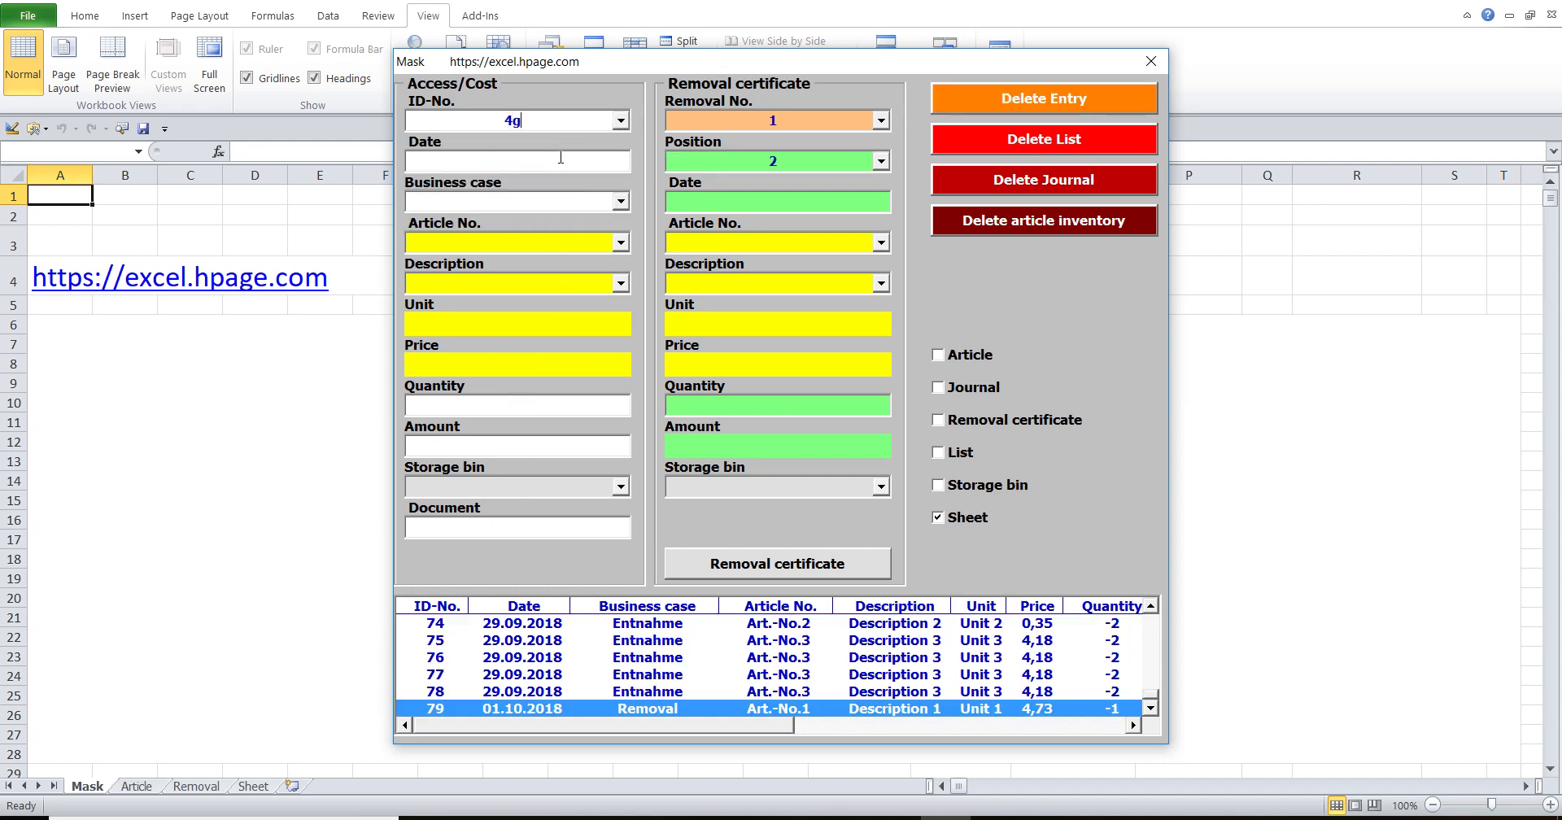
{"action": "left_click", "coordinate": [571, 166]}
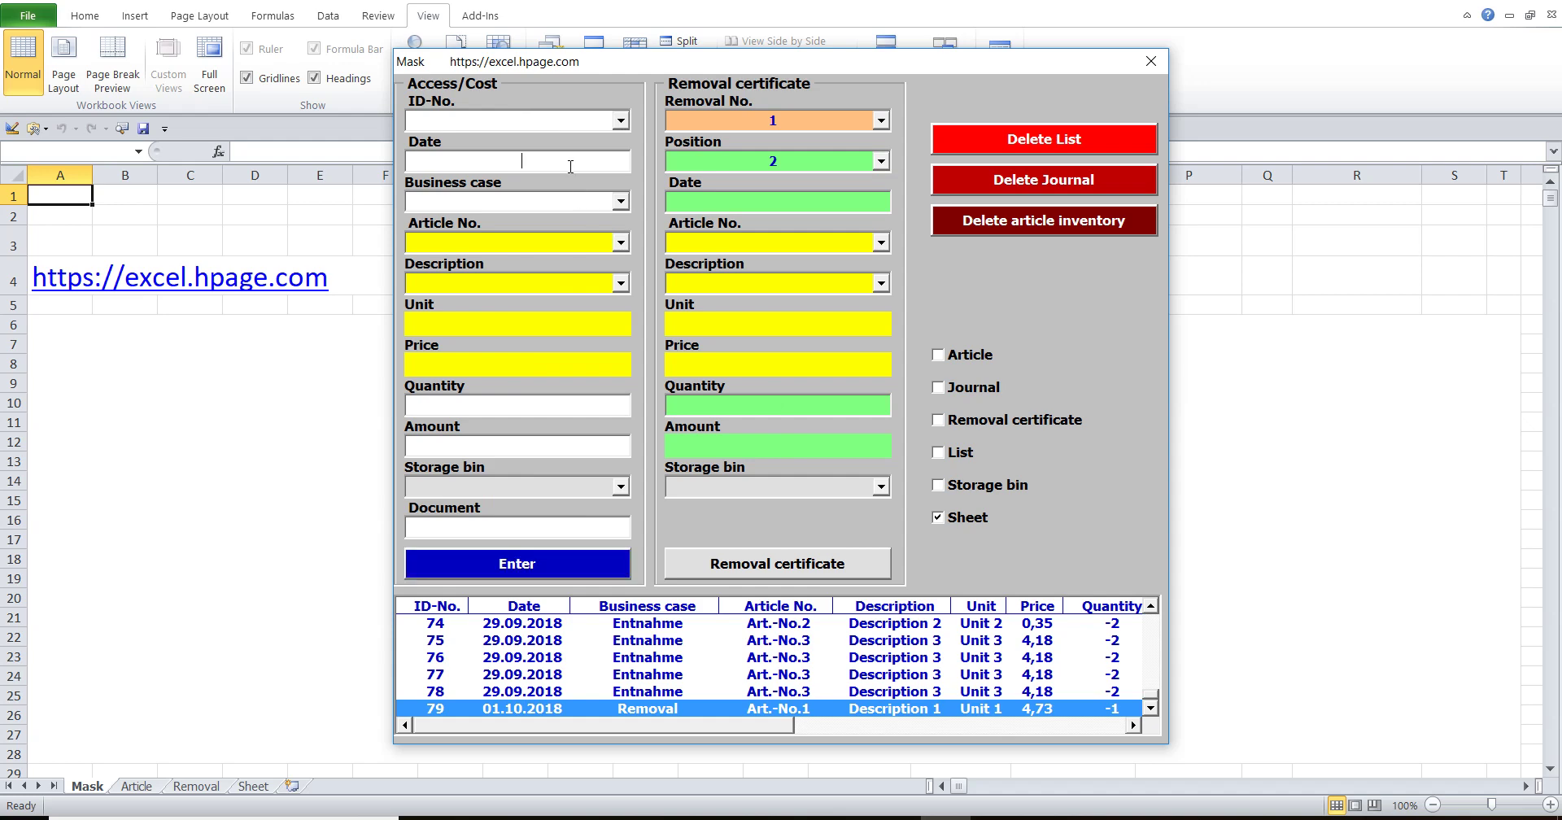
{"action": "type", "text": "t10/1/2018"}
- Choose Art.-No.1 with Description 3 as the article, then move to the Quantity field
{"action": "left_click", "coordinate": [621, 242]}
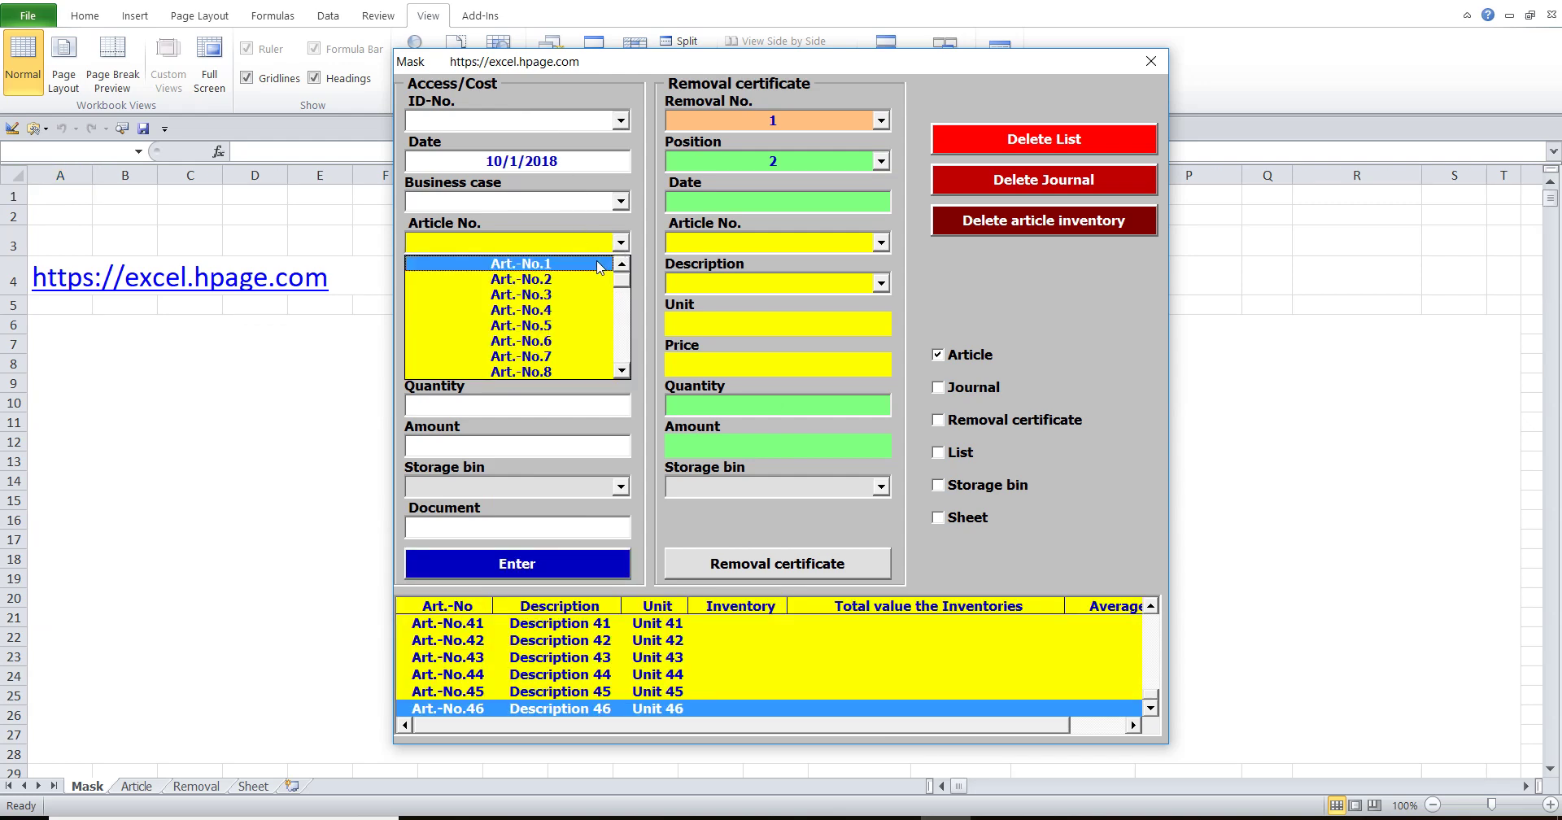
{"action": "left_click", "coordinate": [598, 259]}
{"action": "left_click", "coordinate": [620, 283]}
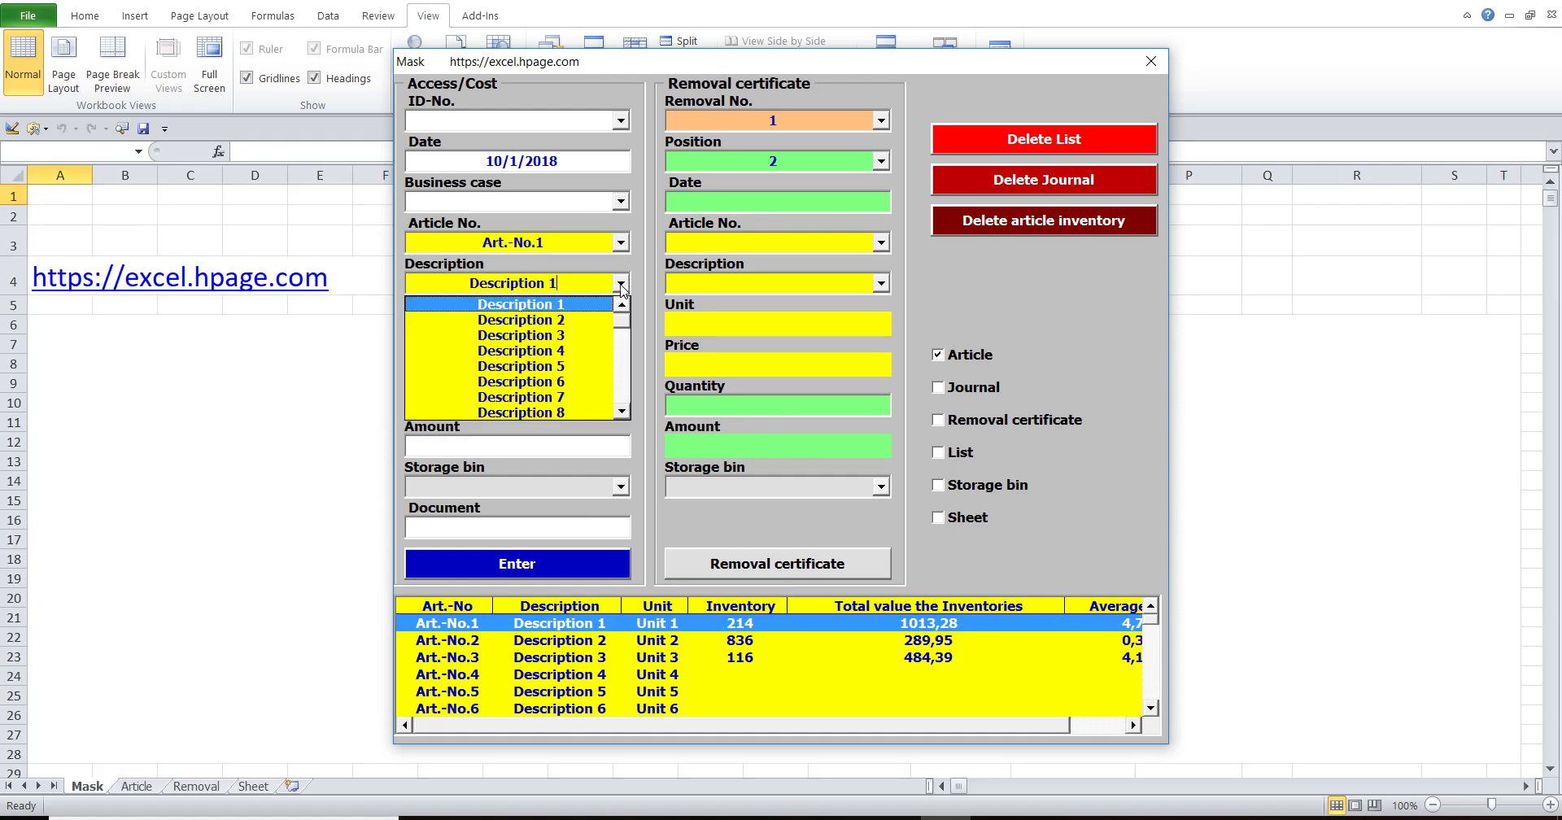
{"action": "left_click", "coordinate": [587, 333]}
{"action": "left_click", "coordinate": [561, 241]}
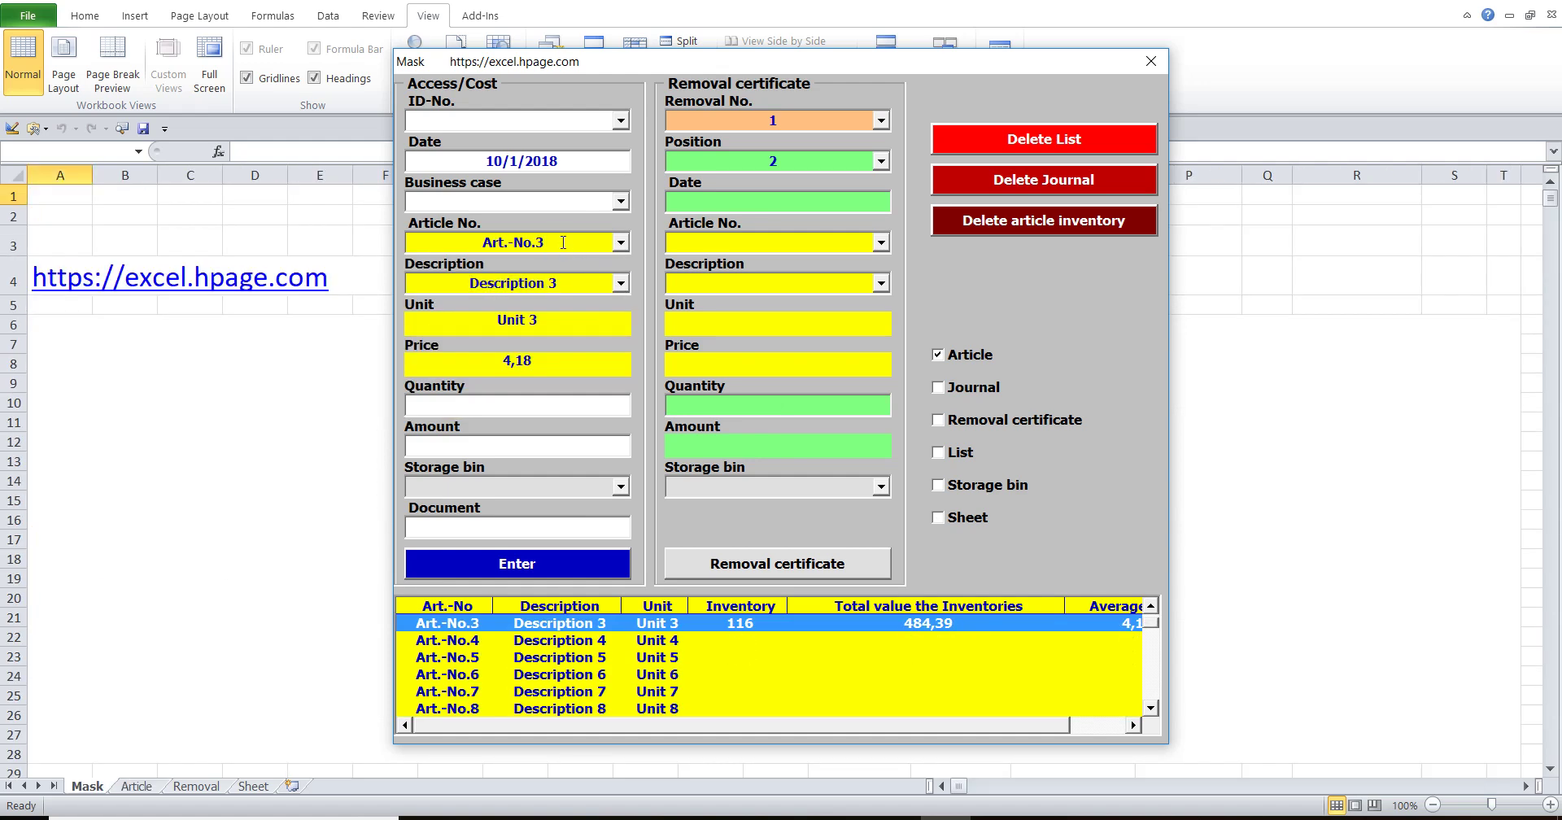
{"action": "left_click", "coordinate": [621, 284]}
{"action": "left_click", "coordinate": [569, 335]}
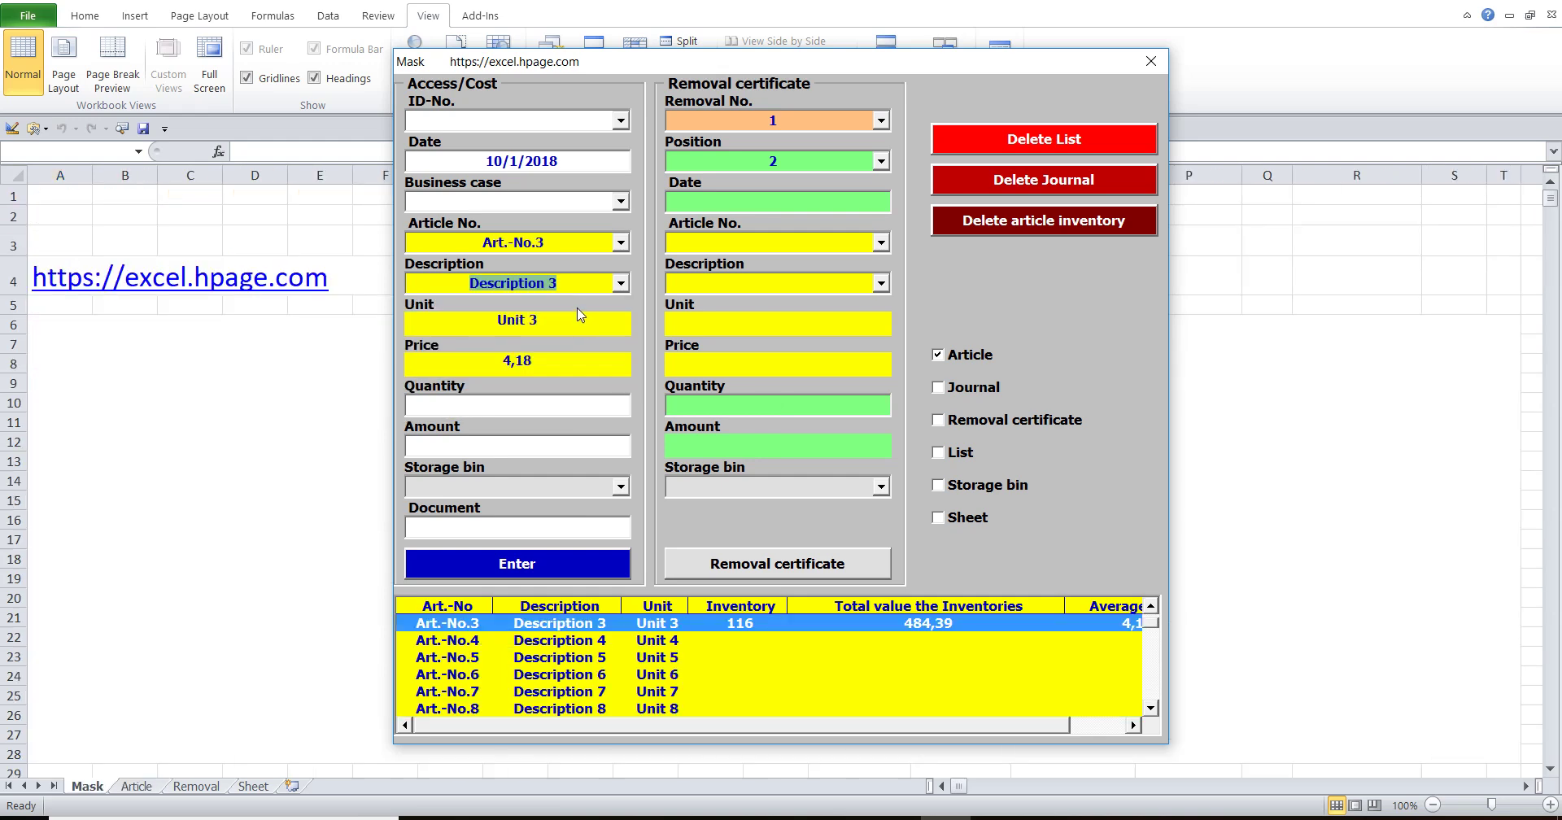
{"action": "left_click", "coordinate": [487, 409]}
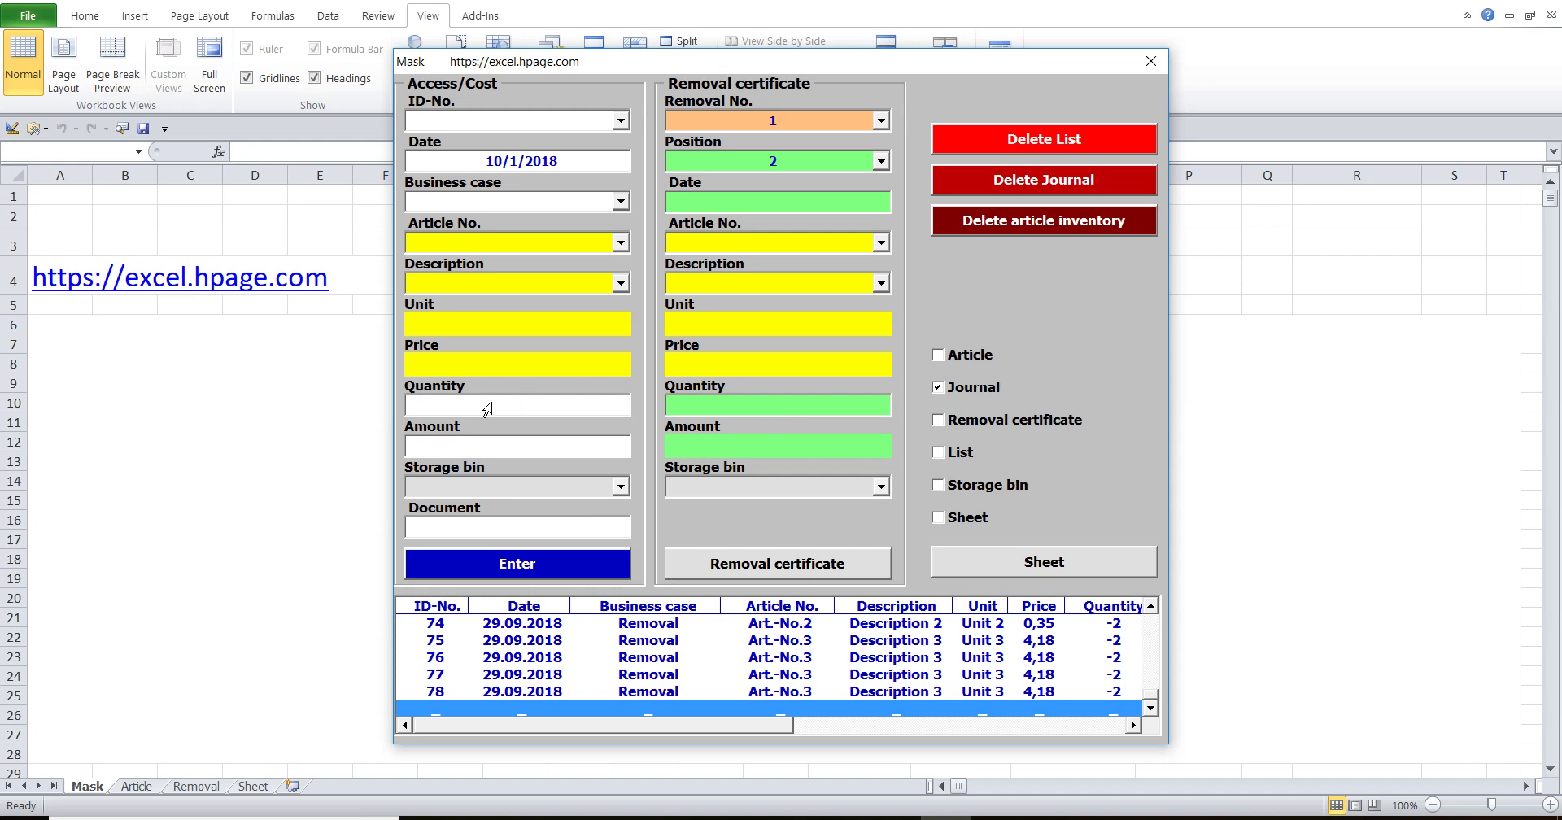
- Enter quantity 44 and amount 55, and choose Storage bin 24 for the booking
{"action": "type", "text": "44"}
{"action": "key", "text": "Tab"}
{"action": "type", "text": "55"}
{"action": "key", "text": "Tab"}
{"action": "left_click", "coordinate": [555, 480]}
{"action": "left_click", "coordinate": [620, 486]}
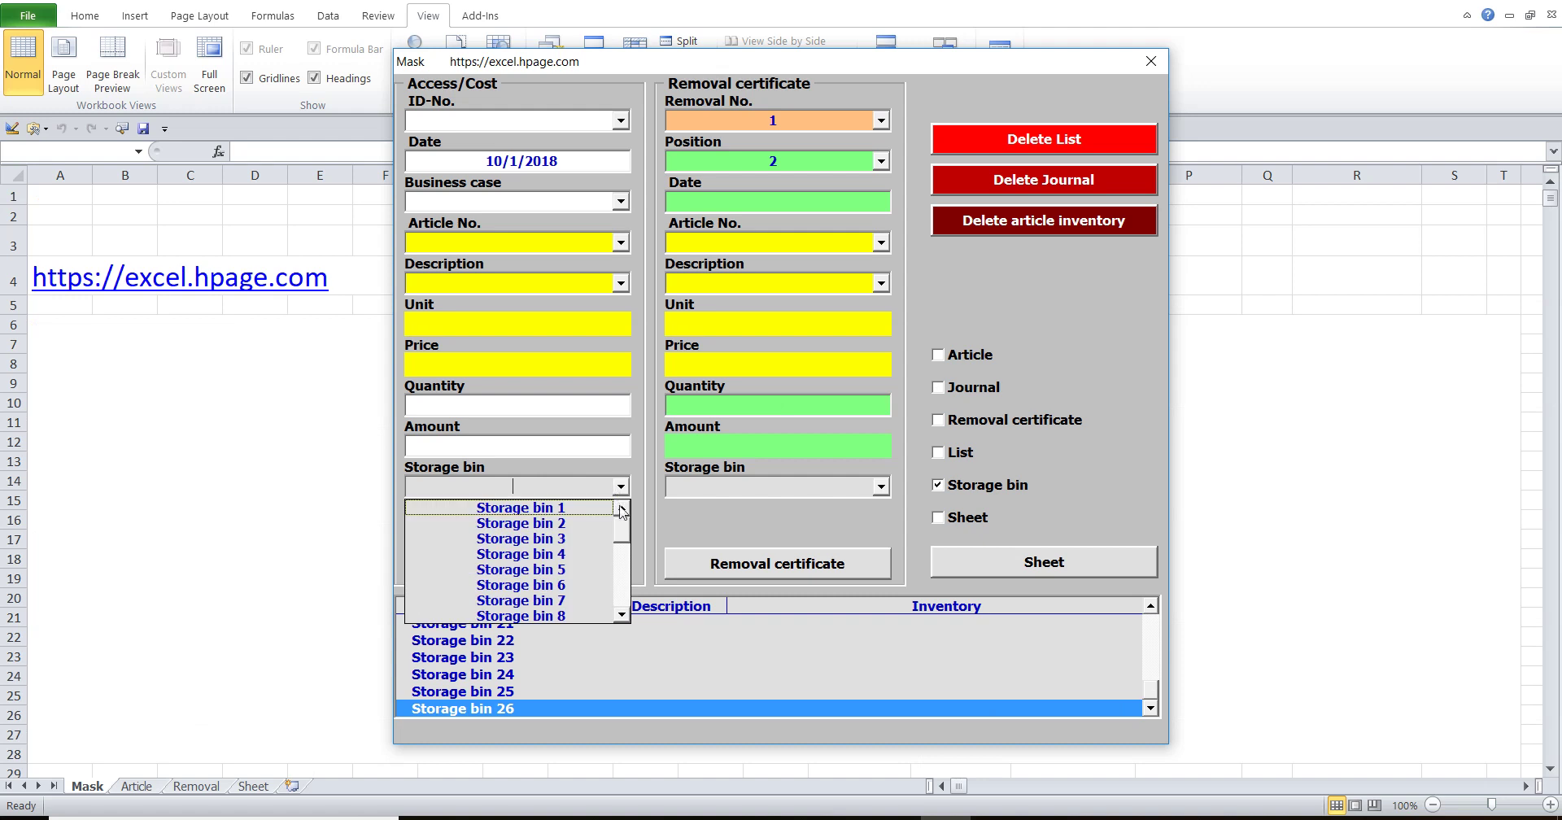
{"action": "left_click_drag", "start_coordinate": [623, 510], "coordinate": [621, 616]}
{"action": "left_click", "coordinate": [575, 585]}
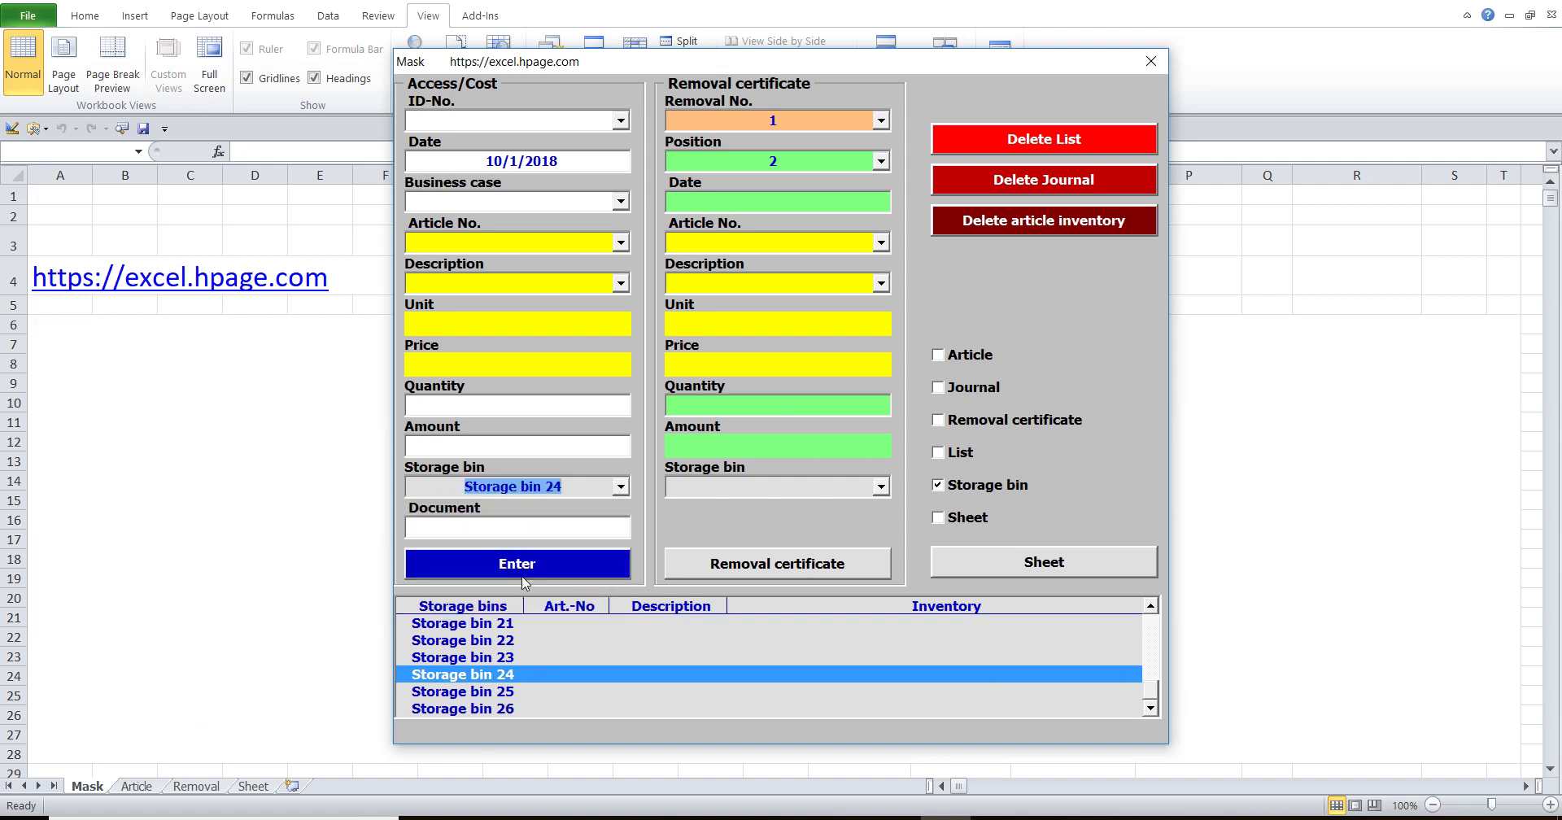
- Show the booking journal in the list, scrolled right to its Document, Removal No. and Position No. columns
{"action": "left_click", "coordinate": [526, 534]}
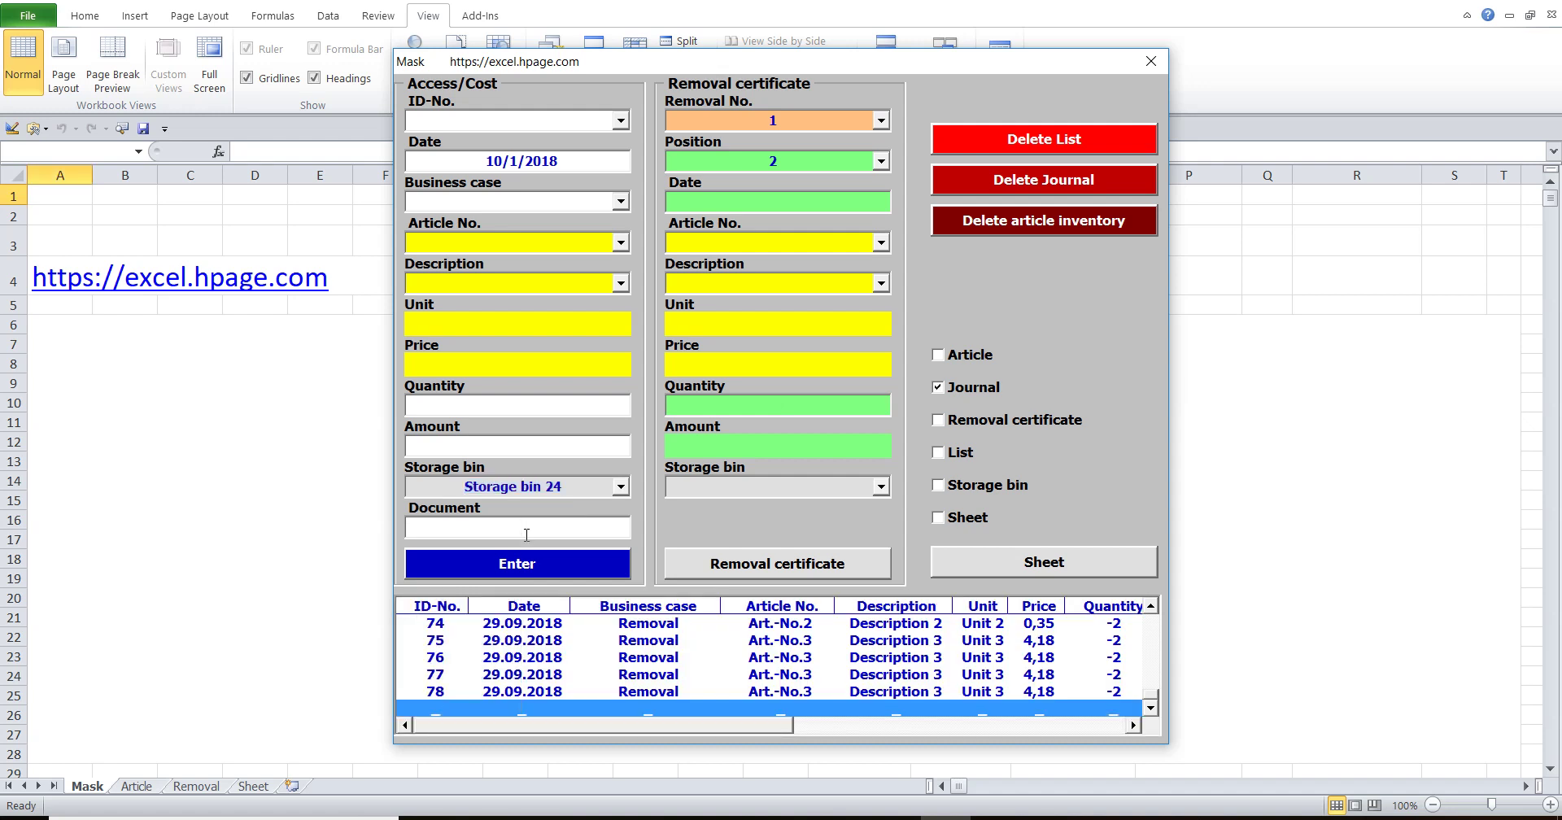
{"action": "left_click", "coordinate": [627, 244]}
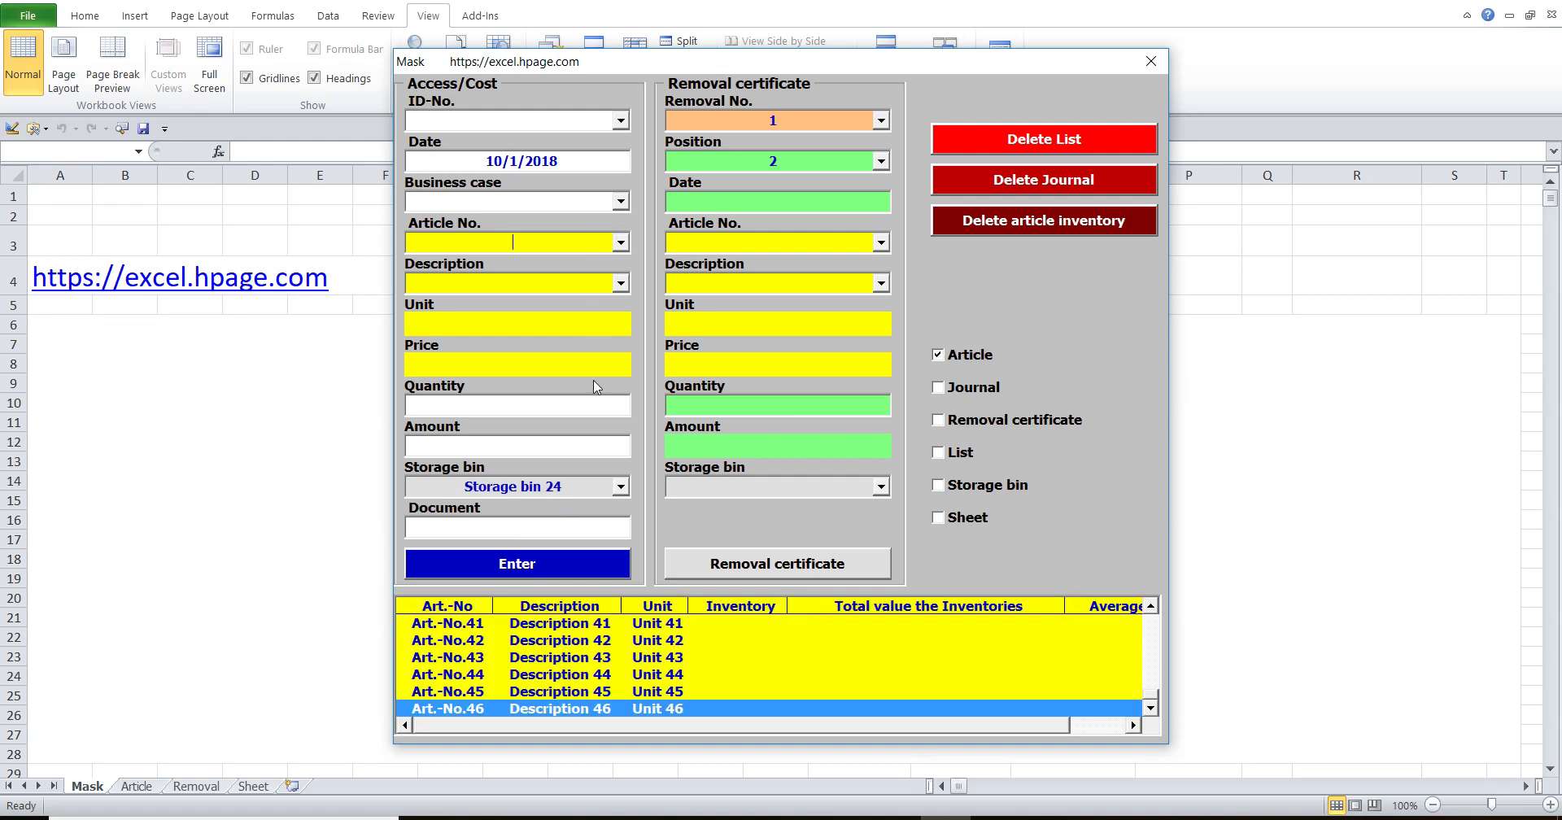
{"action": "left_click_drag", "start_coordinate": [566, 725], "coordinate": [708, 736]}
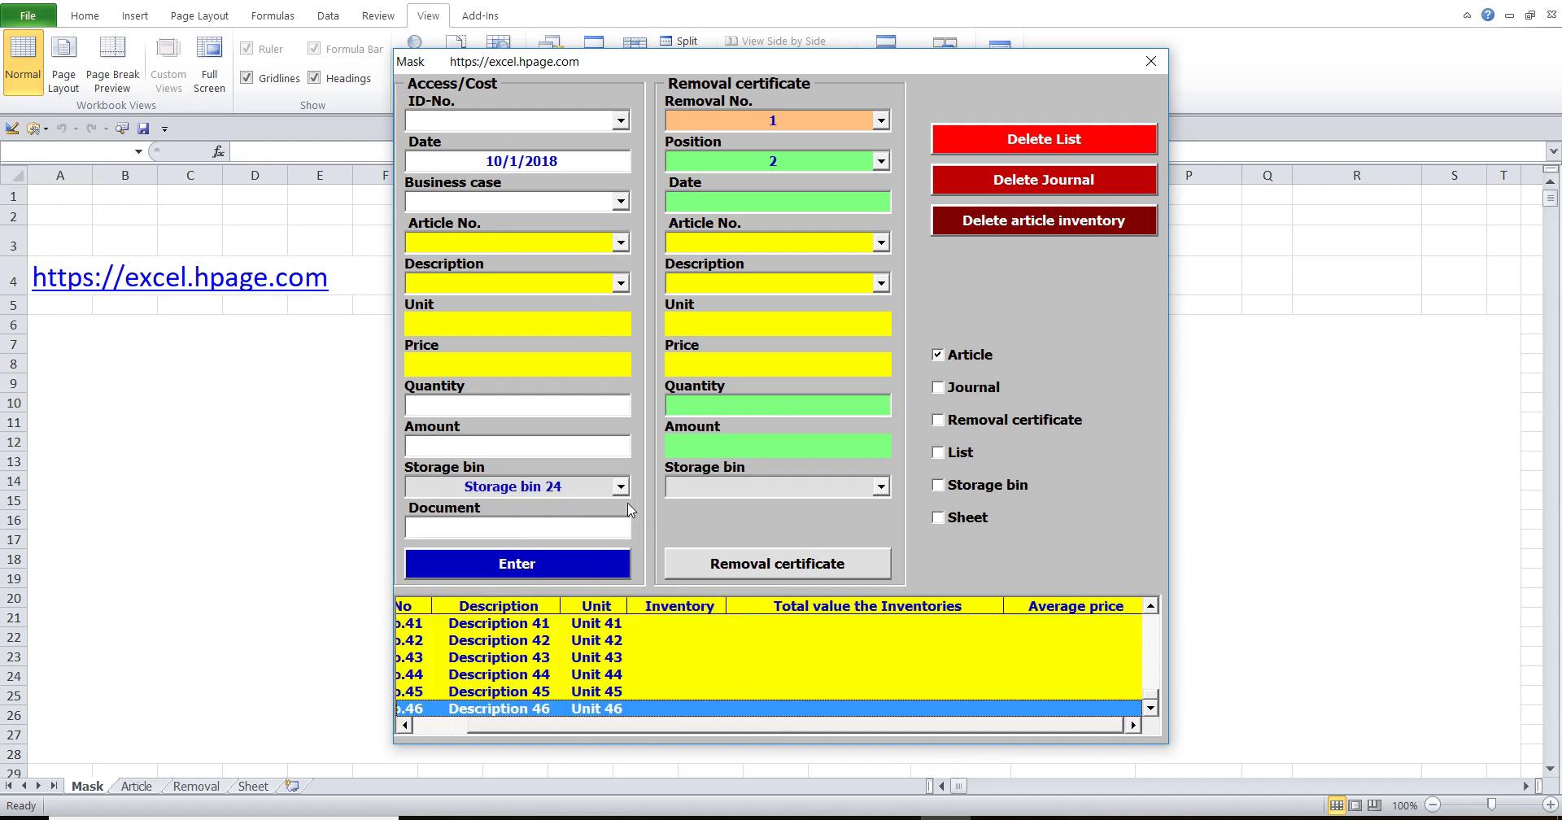
{"action": "key", "text": "Tab"}
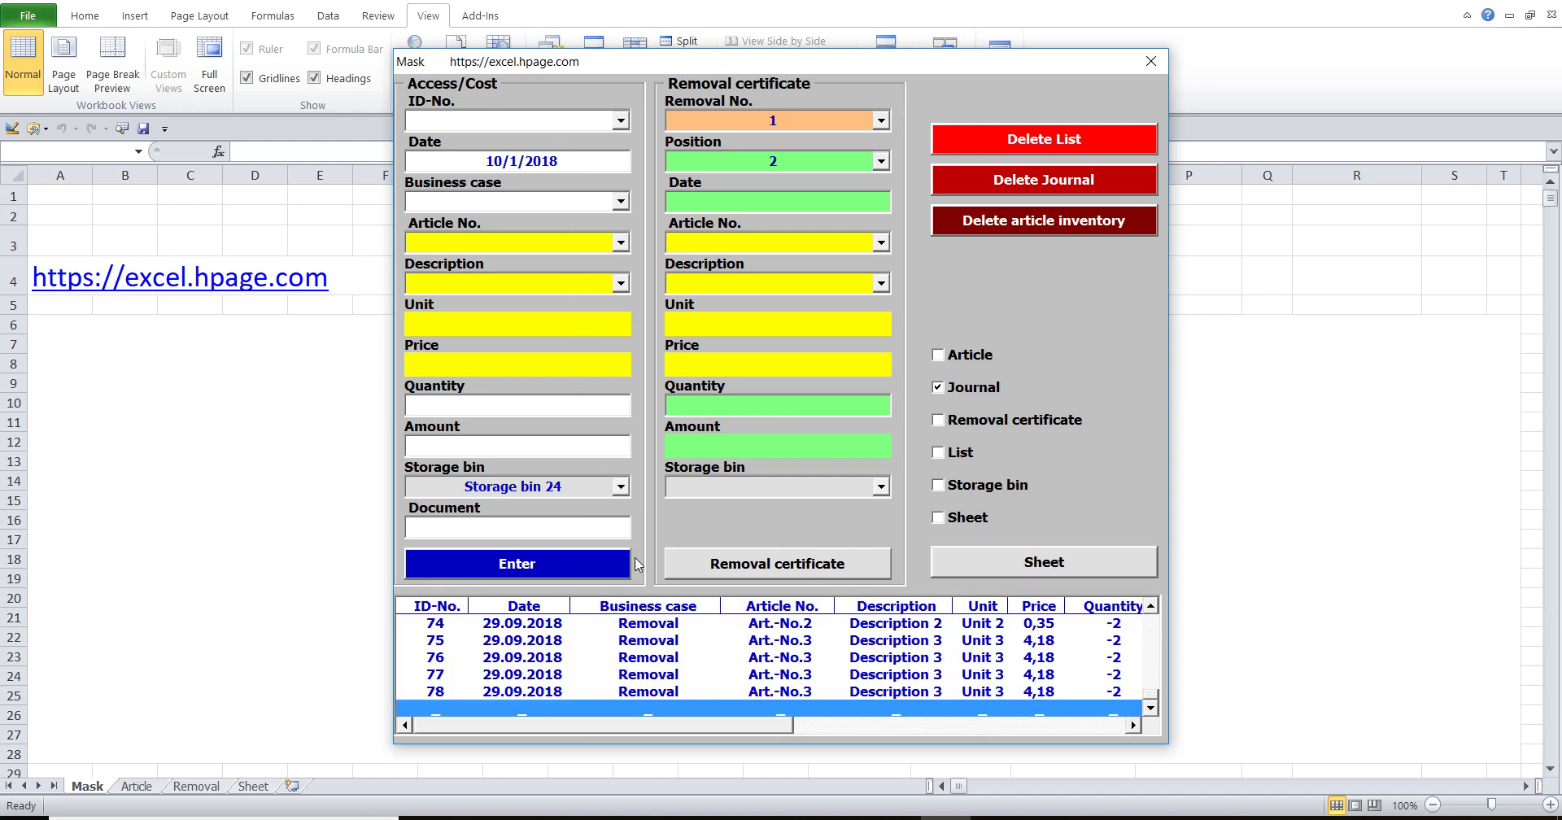
{"action": "left_click_drag", "start_coordinate": [633, 726], "coordinate": [1036, 705]}
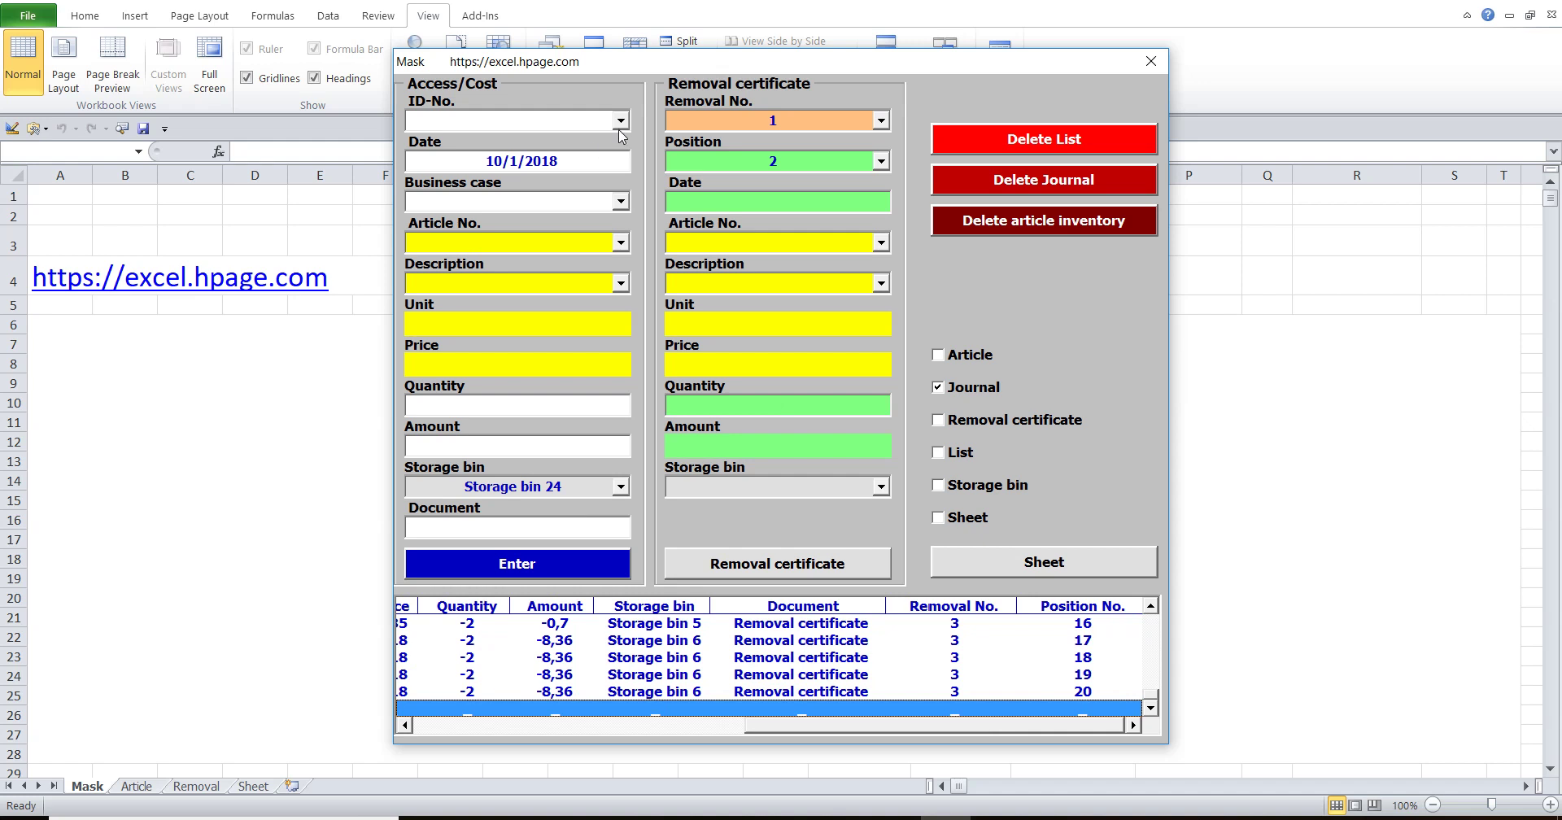
{"action": "mouse_move", "coordinate": [621, 124]}
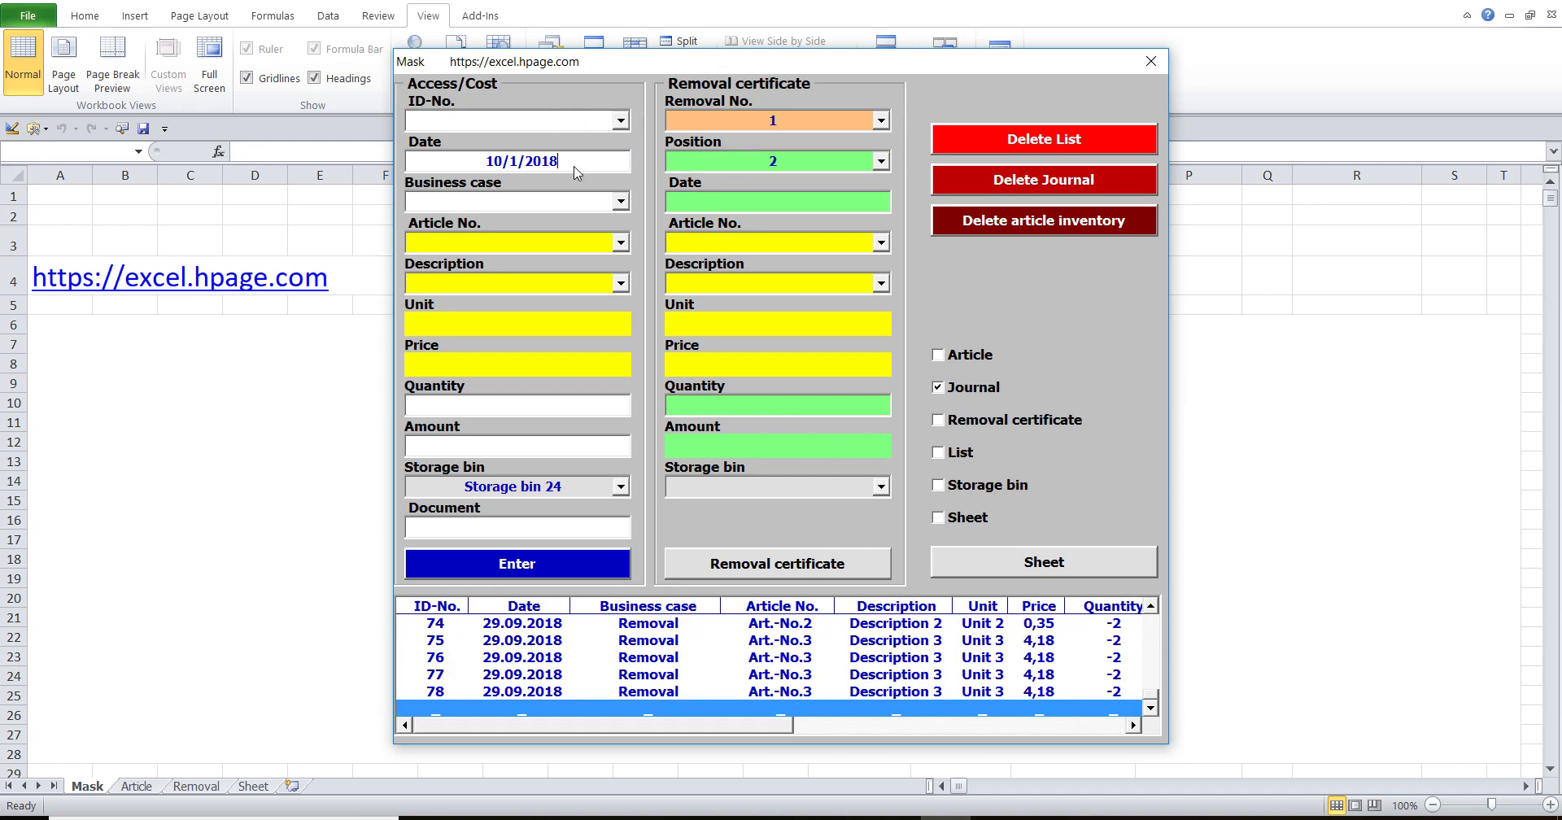
- Set the business case to Access and the article to Art.-No.4
{"action": "left_click", "coordinate": [621, 204]}
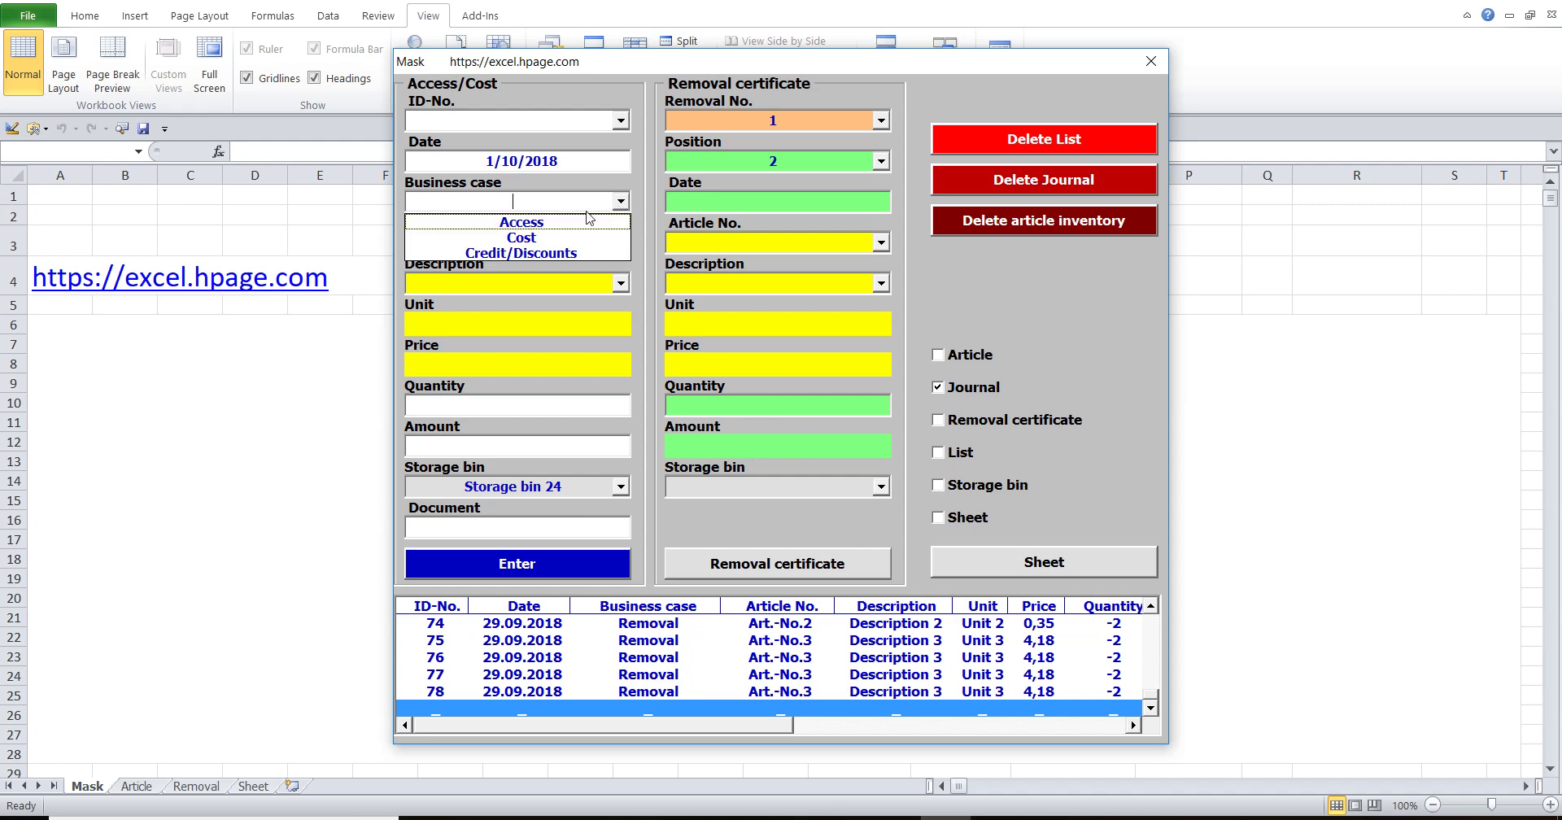
{"action": "left_click", "coordinate": [560, 222]}
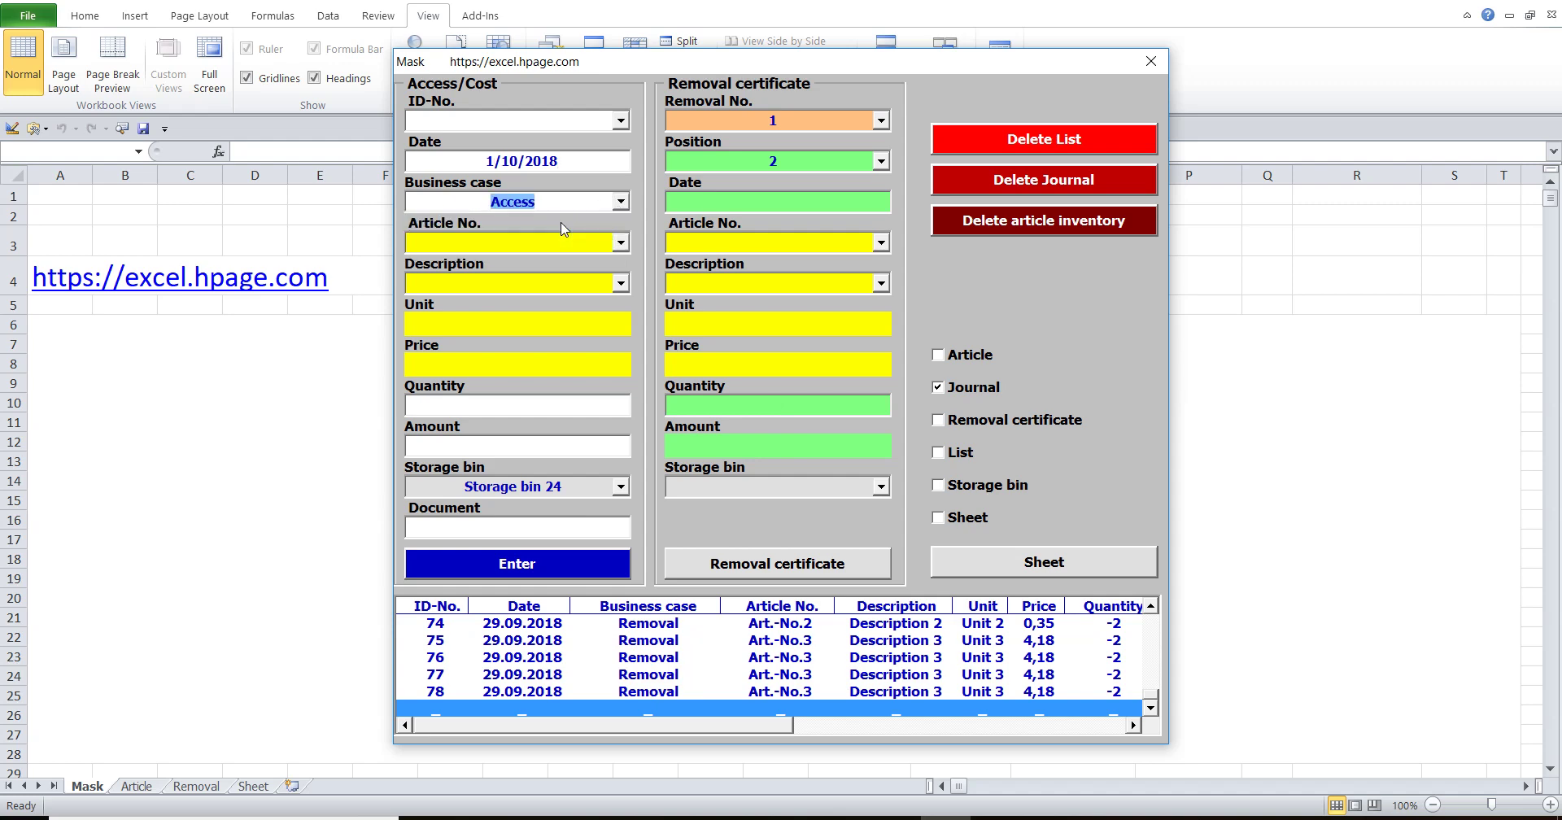
{"action": "left_click", "coordinate": [620, 243]}
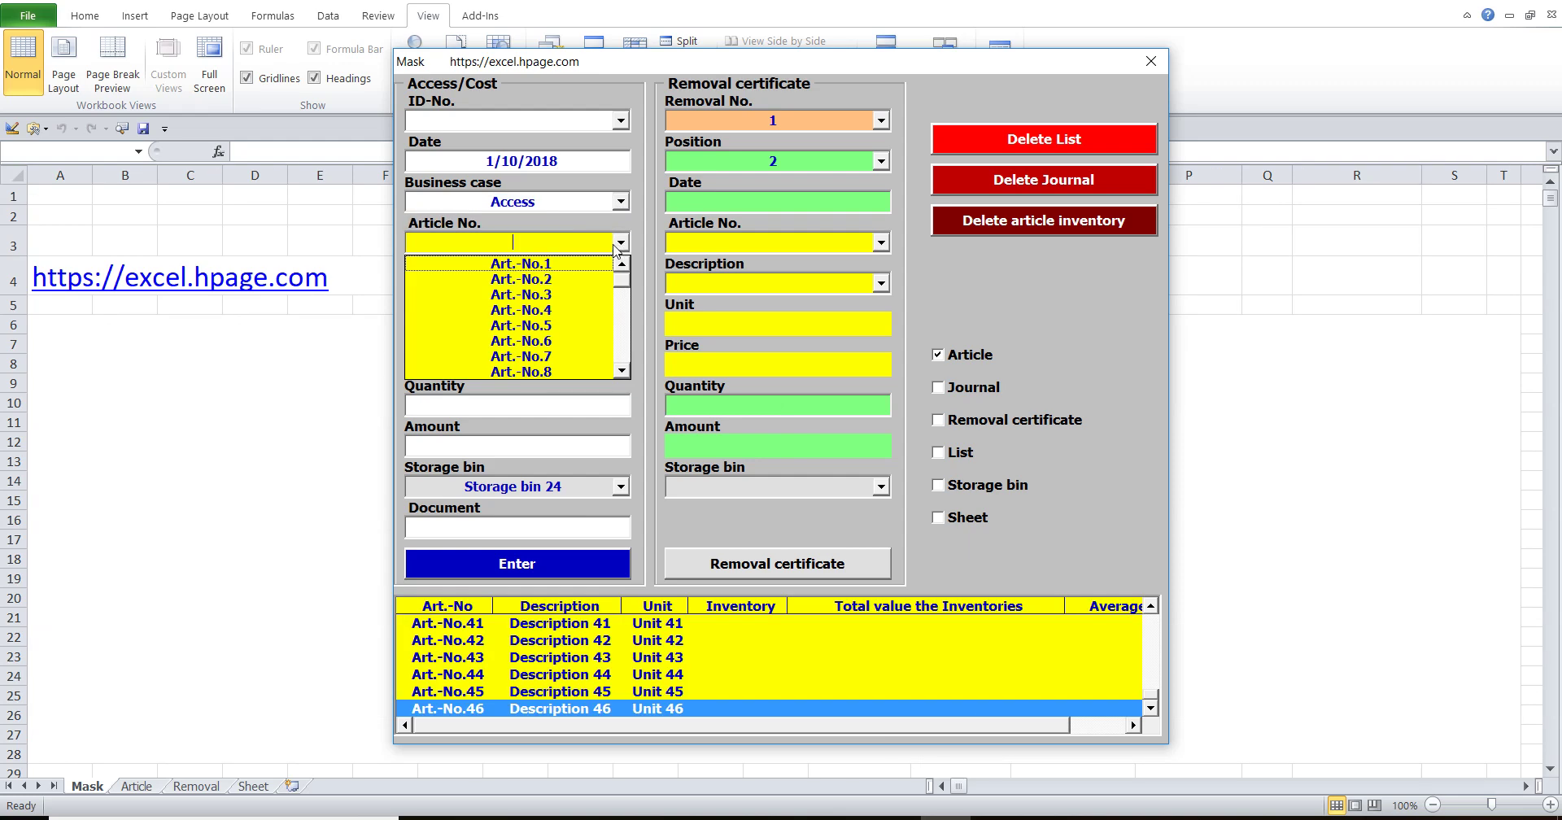
{"action": "left_click", "coordinate": [545, 317]}
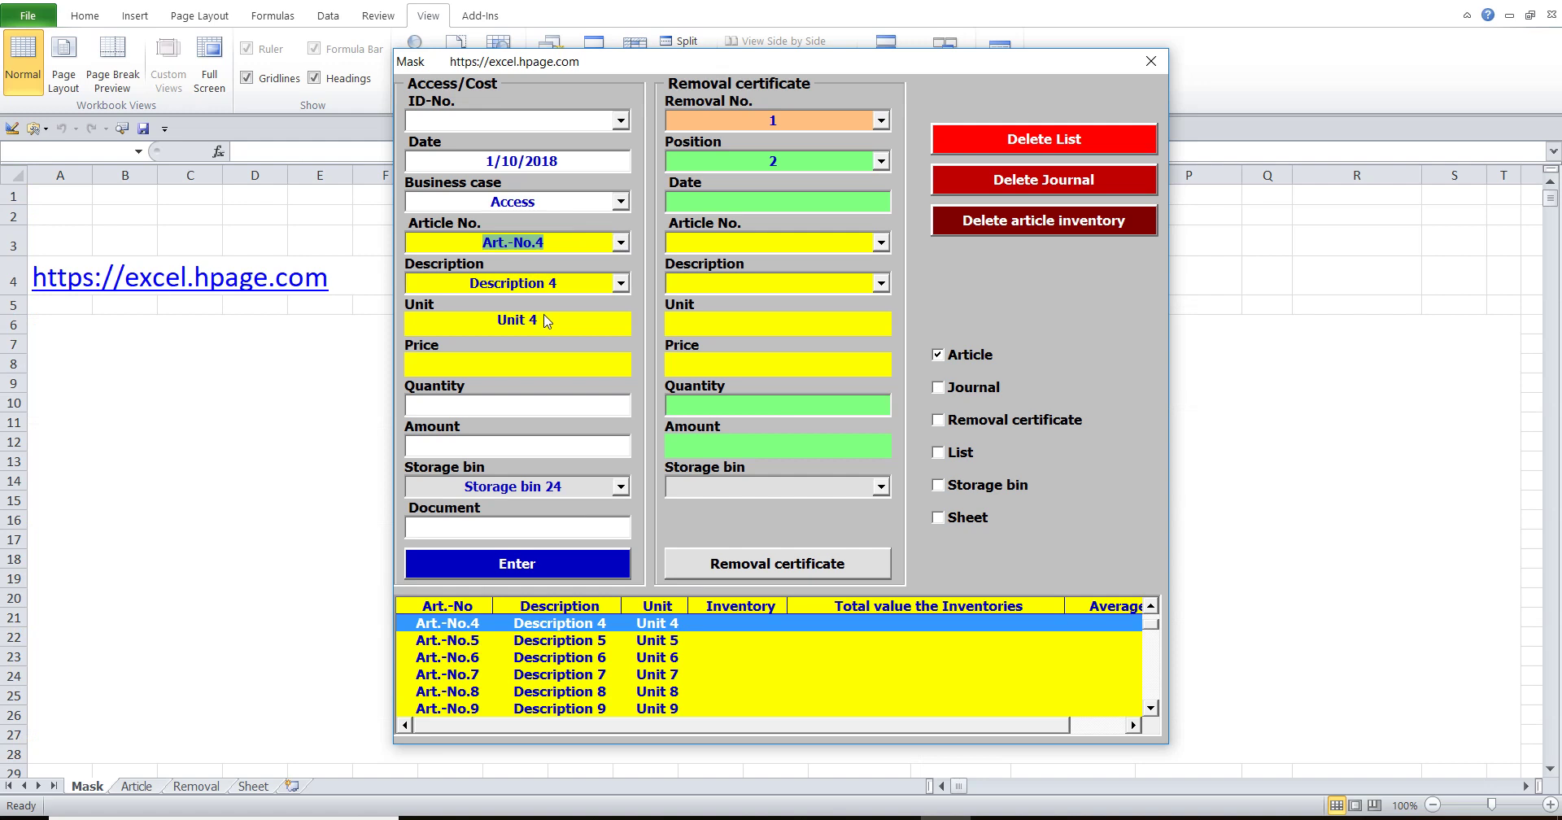
- Enter quantity 654, amount 456, Storage bin 1 and document D 7
{"action": "left_click", "coordinate": [475, 407]}
{"action": "type", "text": "65"}
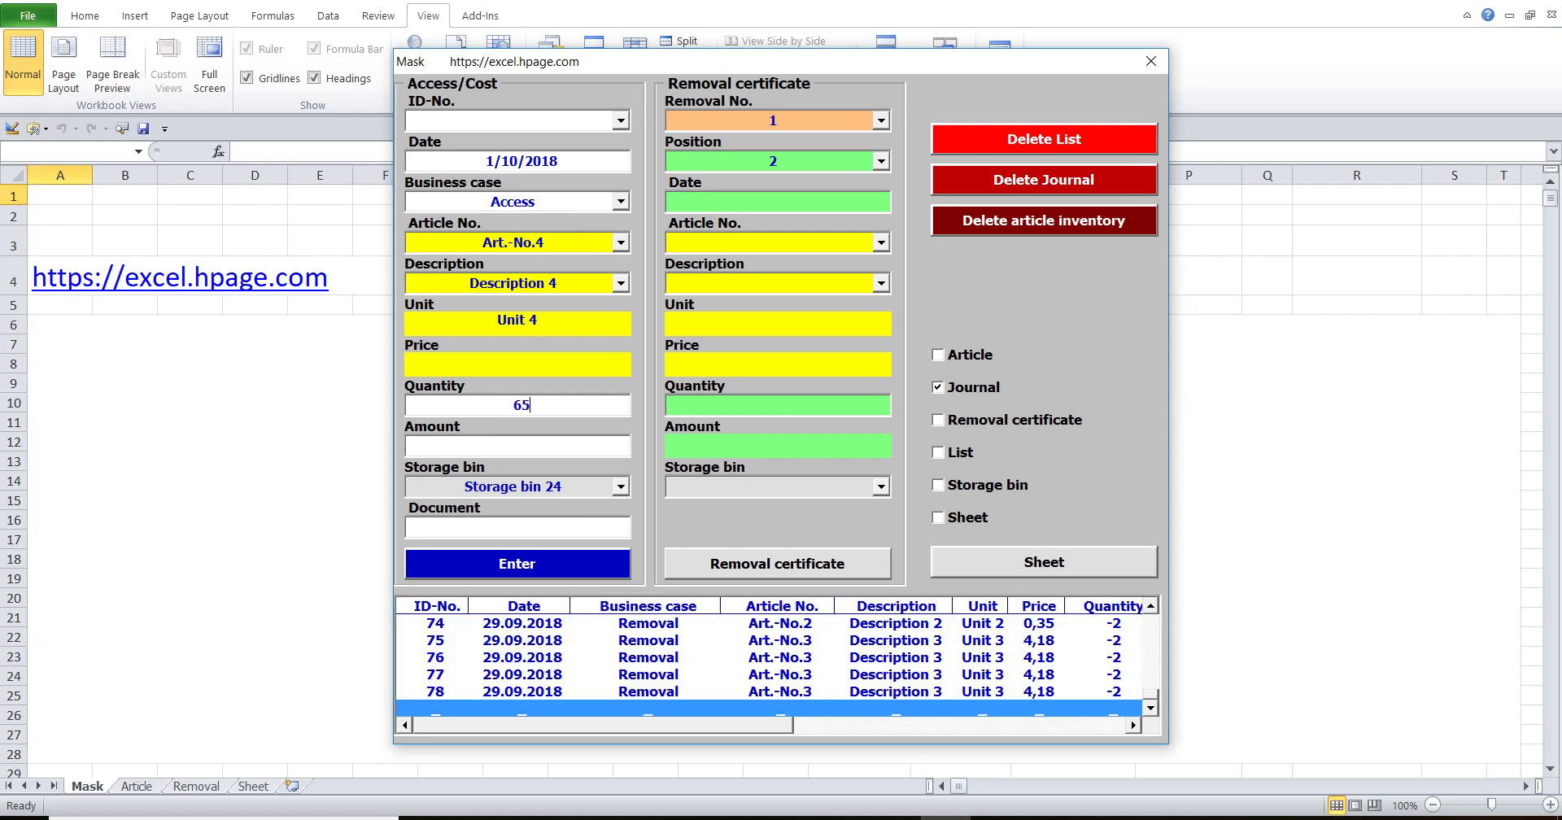
{"action": "type", "text": "4"}
{"action": "left_click", "coordinate": [507, 453]}
{"action": "type", "text": "456"}
{"action": "left_click", "coordinate": [623, 486]}
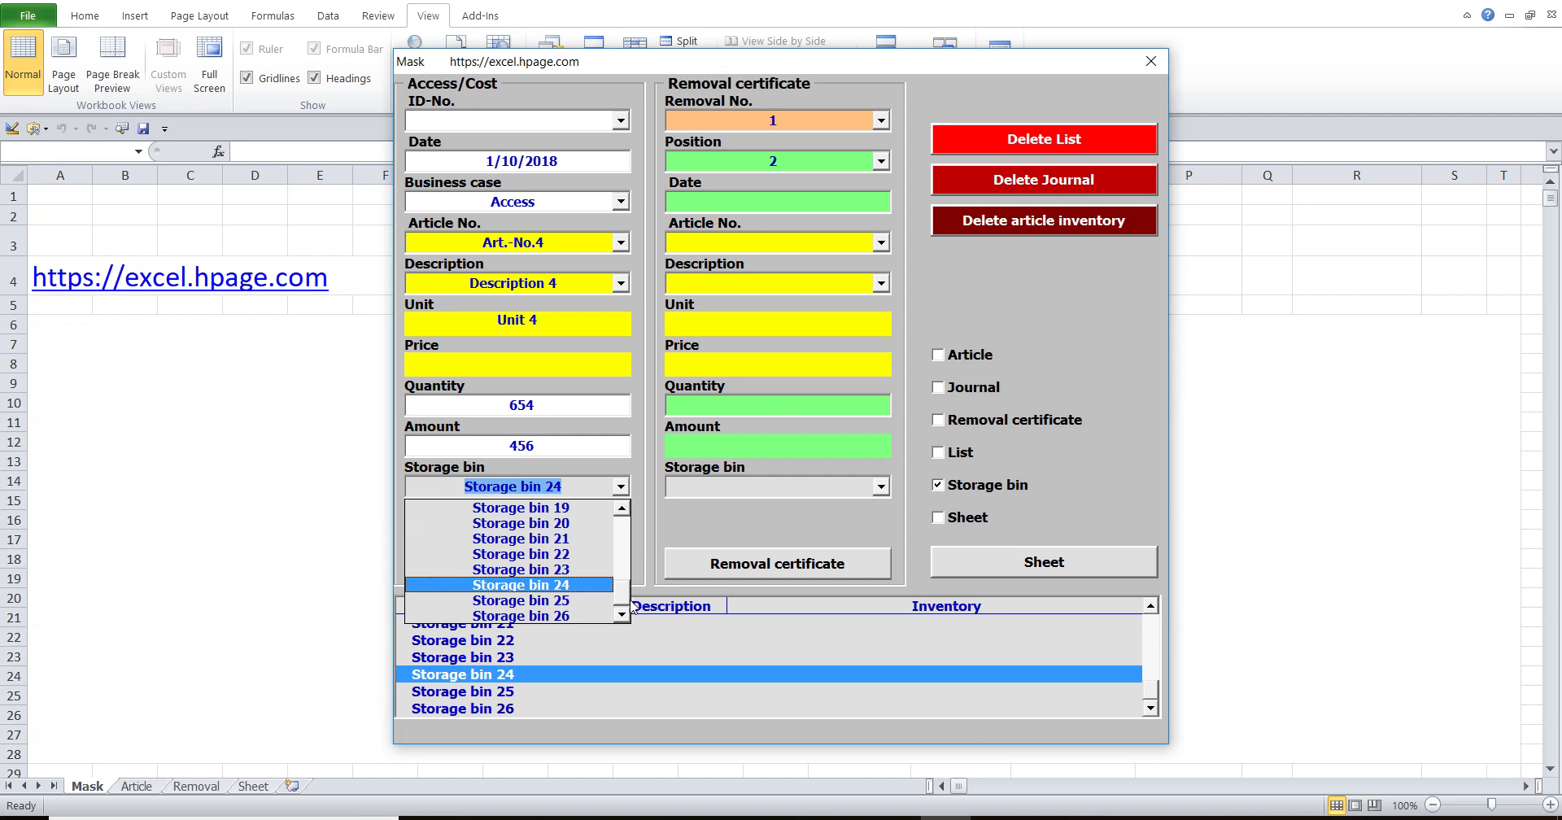
{"action": "left_click_drag", "start_coordinate": [632, 602], "coordinate": [621, 491]}
{"action": "left_click", "coordinate": [581, 507]}
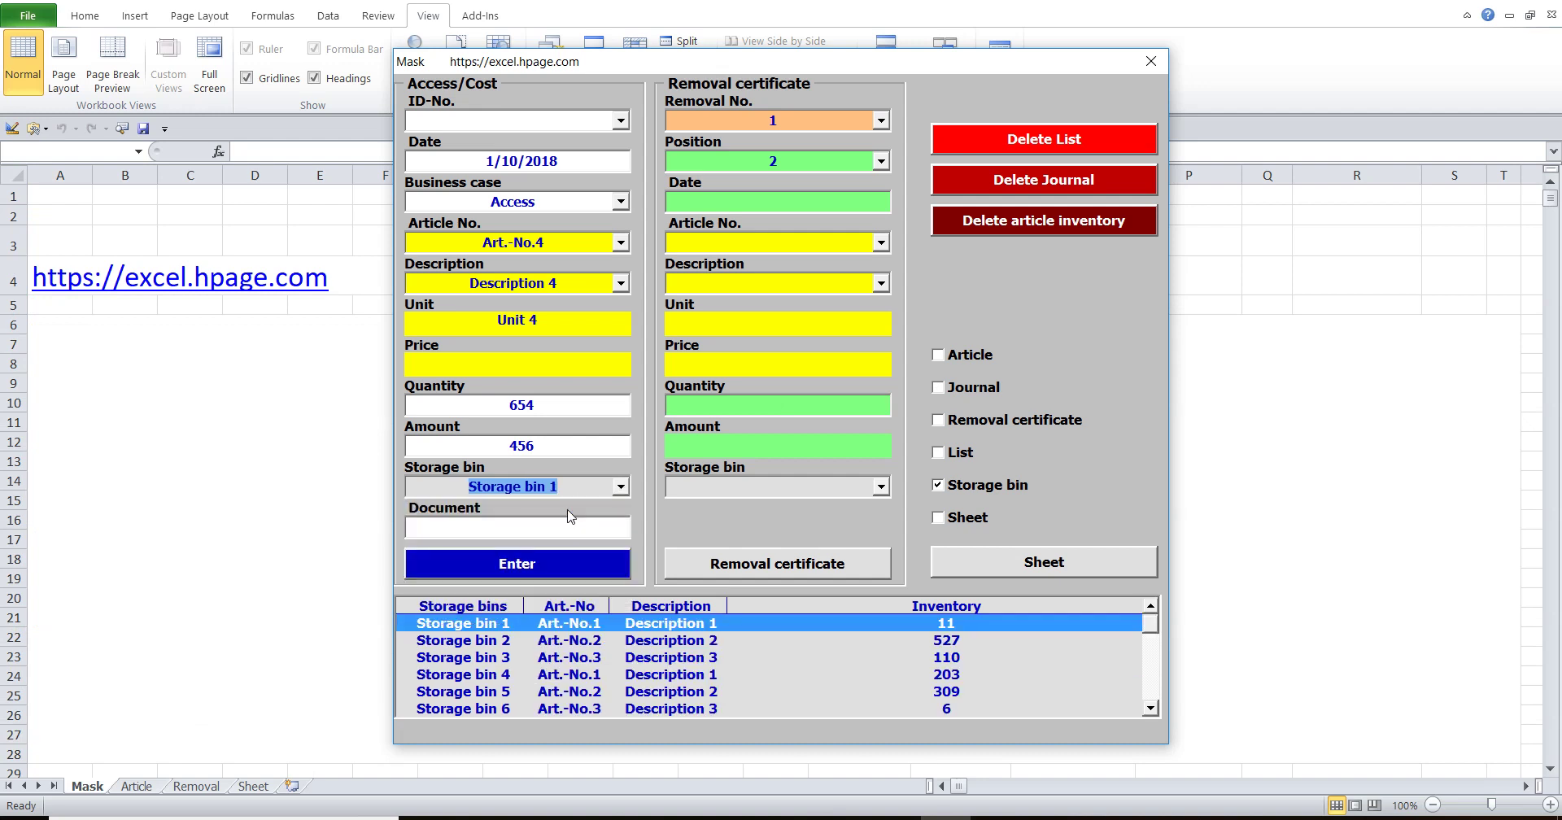
{"action": "left_click", "coordinate": [516, 538]}
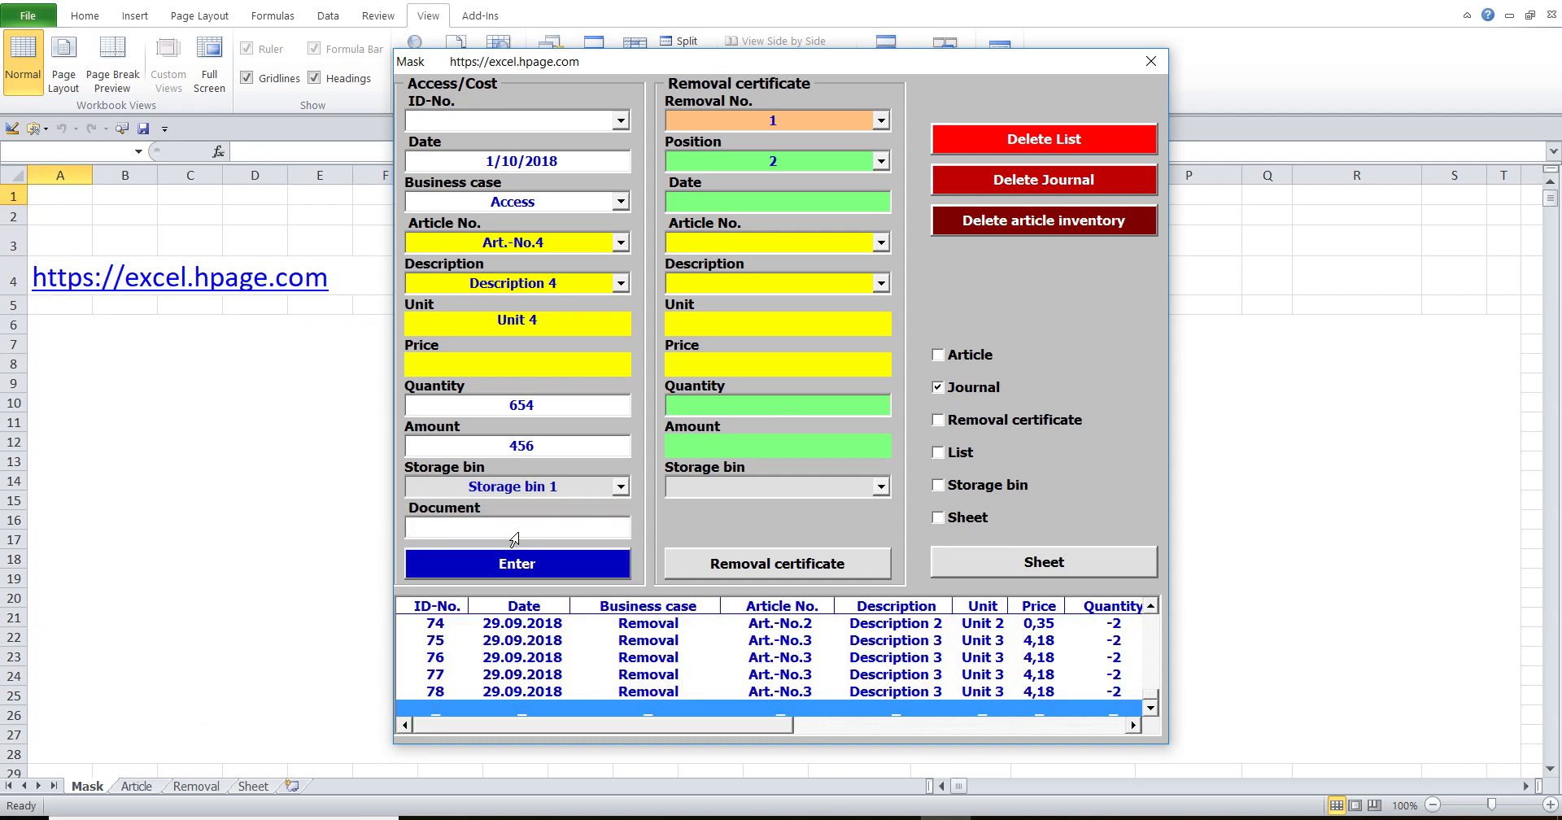
{"action": "type", "text": "D 7"}
- Submit the booking, dismiss the occupied Storage bin 1 warning, and book it on Storage bin 7 instead
{"action": "left_click", "coordinate": [548, 563]}
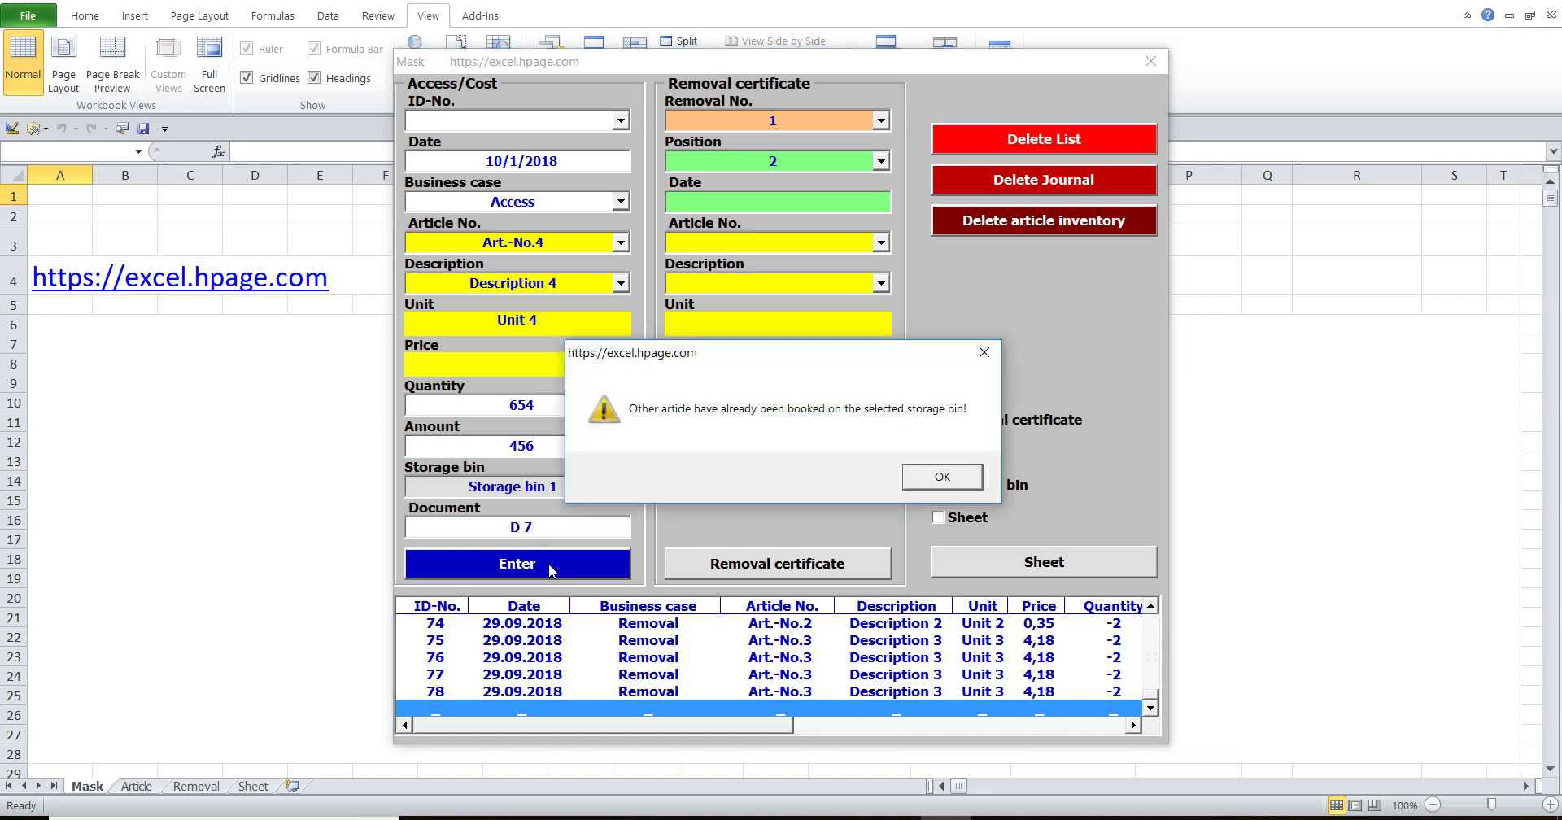
{"action": "left_click", "coordinate": [944, 477]}
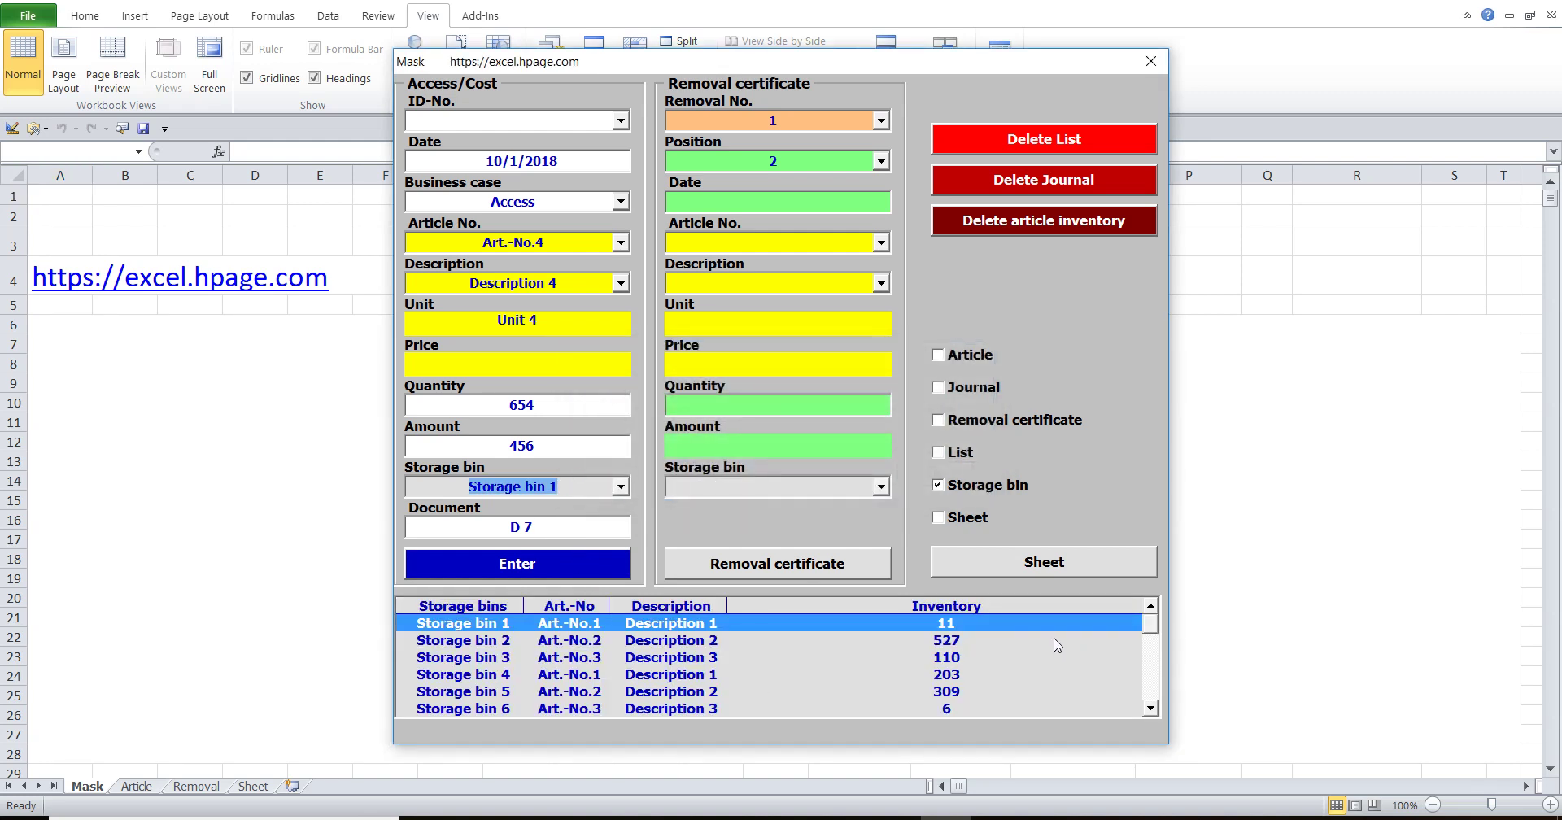
{"action": "left_click", "coordinate": [587, 488]}
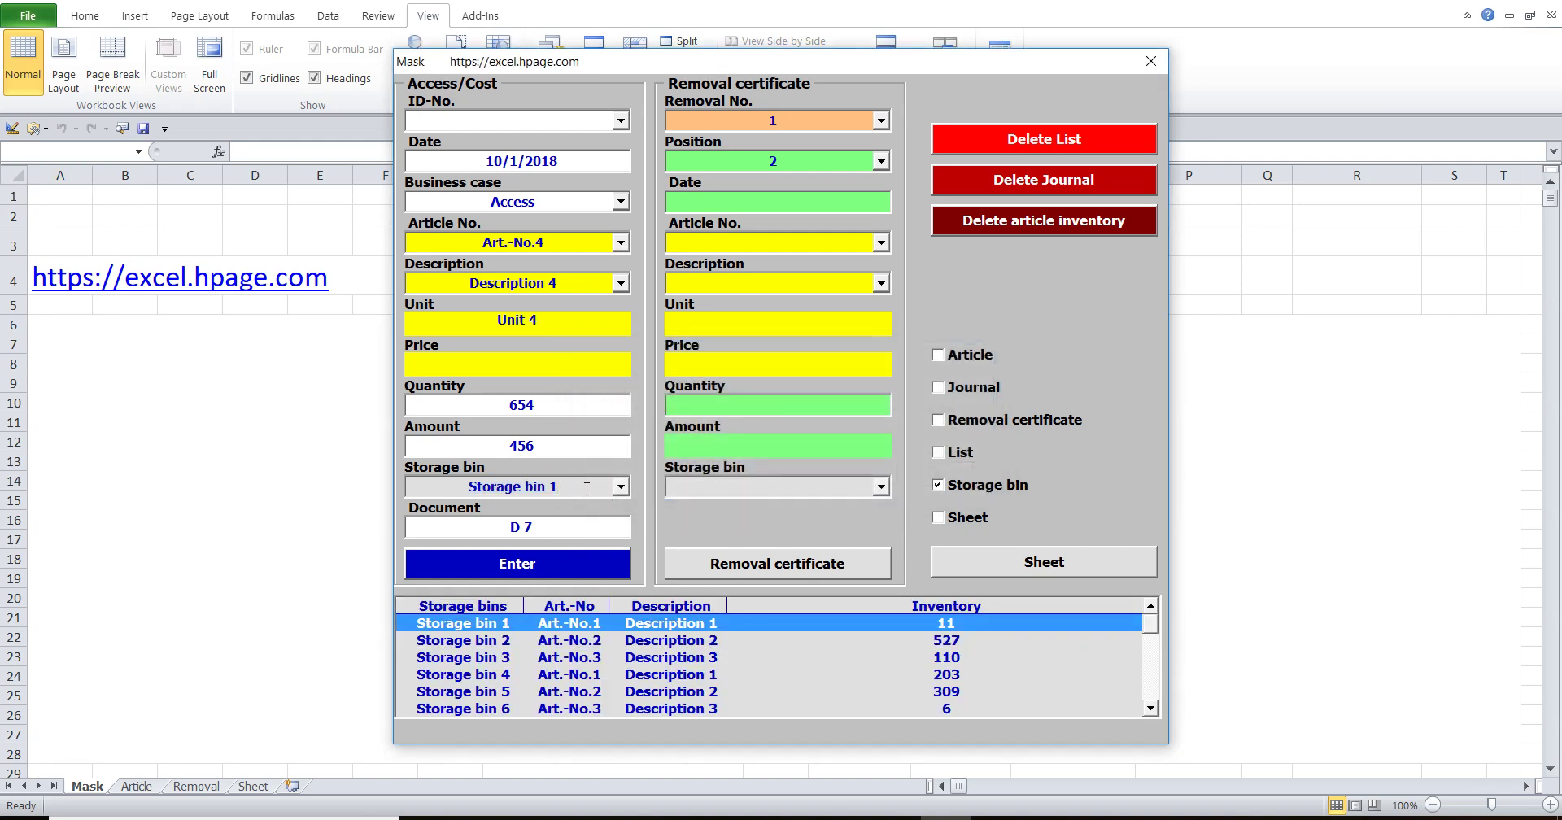
{"action": "key", "text": "Down"}
{"action": "key", "text": "Down"}
{"action": "key", "text": "Down"}
{"action": "key", "text": "Down"}
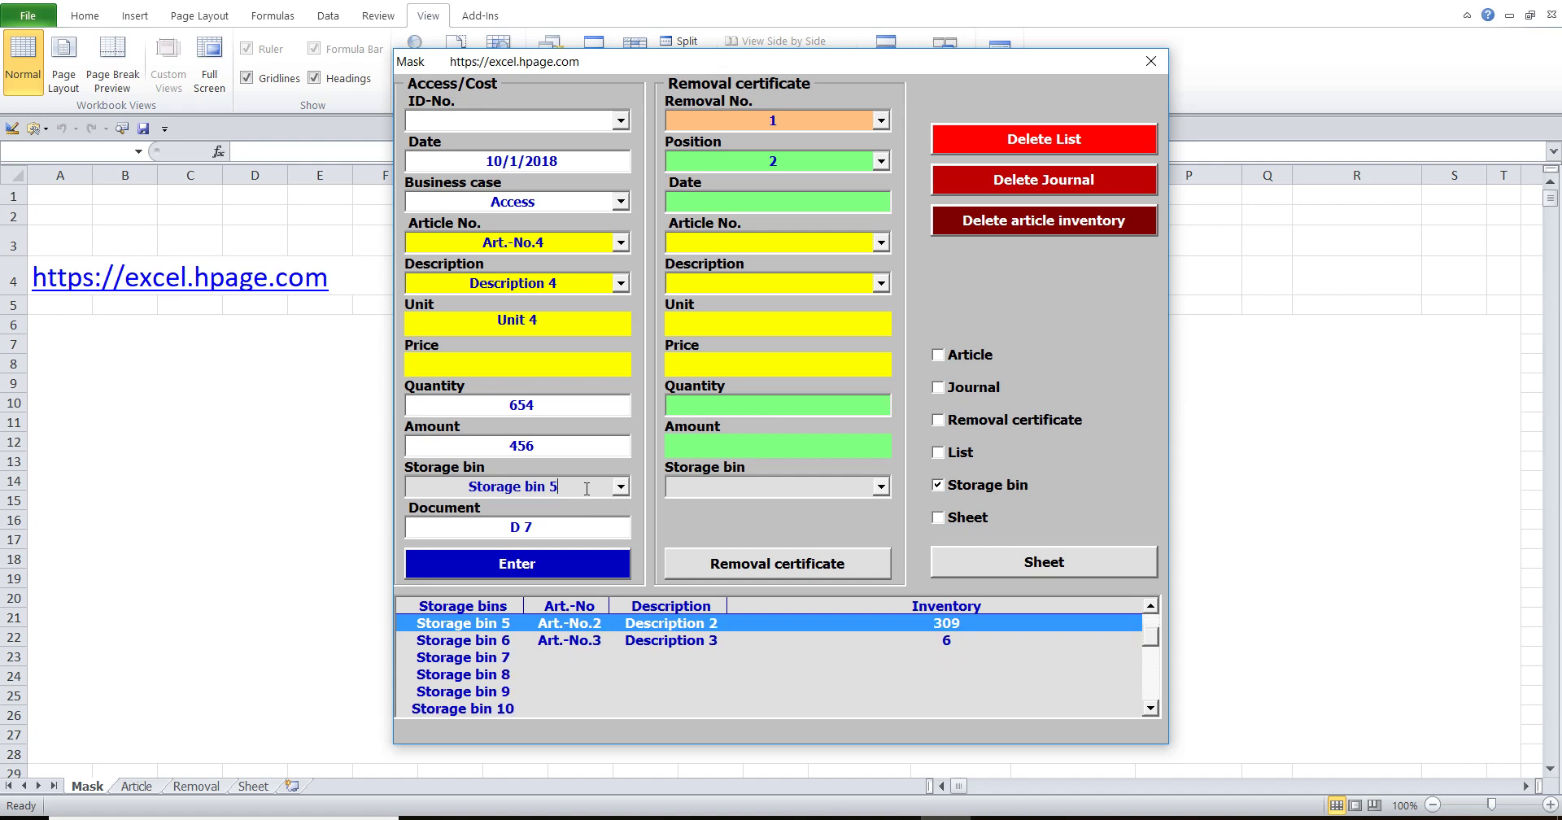
{"action": "key", "text": "Down"}
{"action": "key", "text": "Down"}
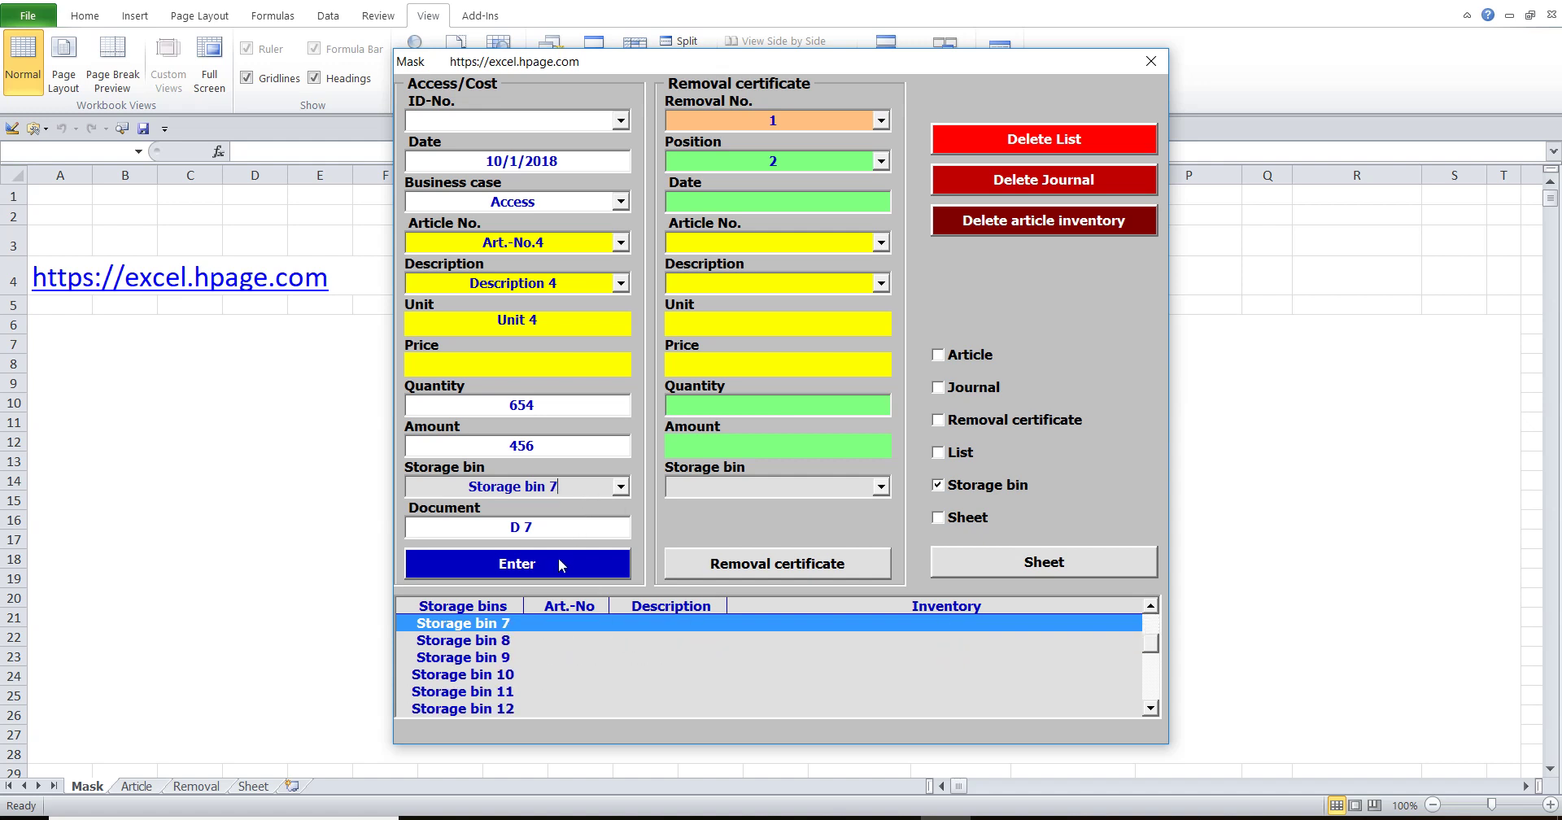
{"action": "left_click", "coordinate": [558, 560]}
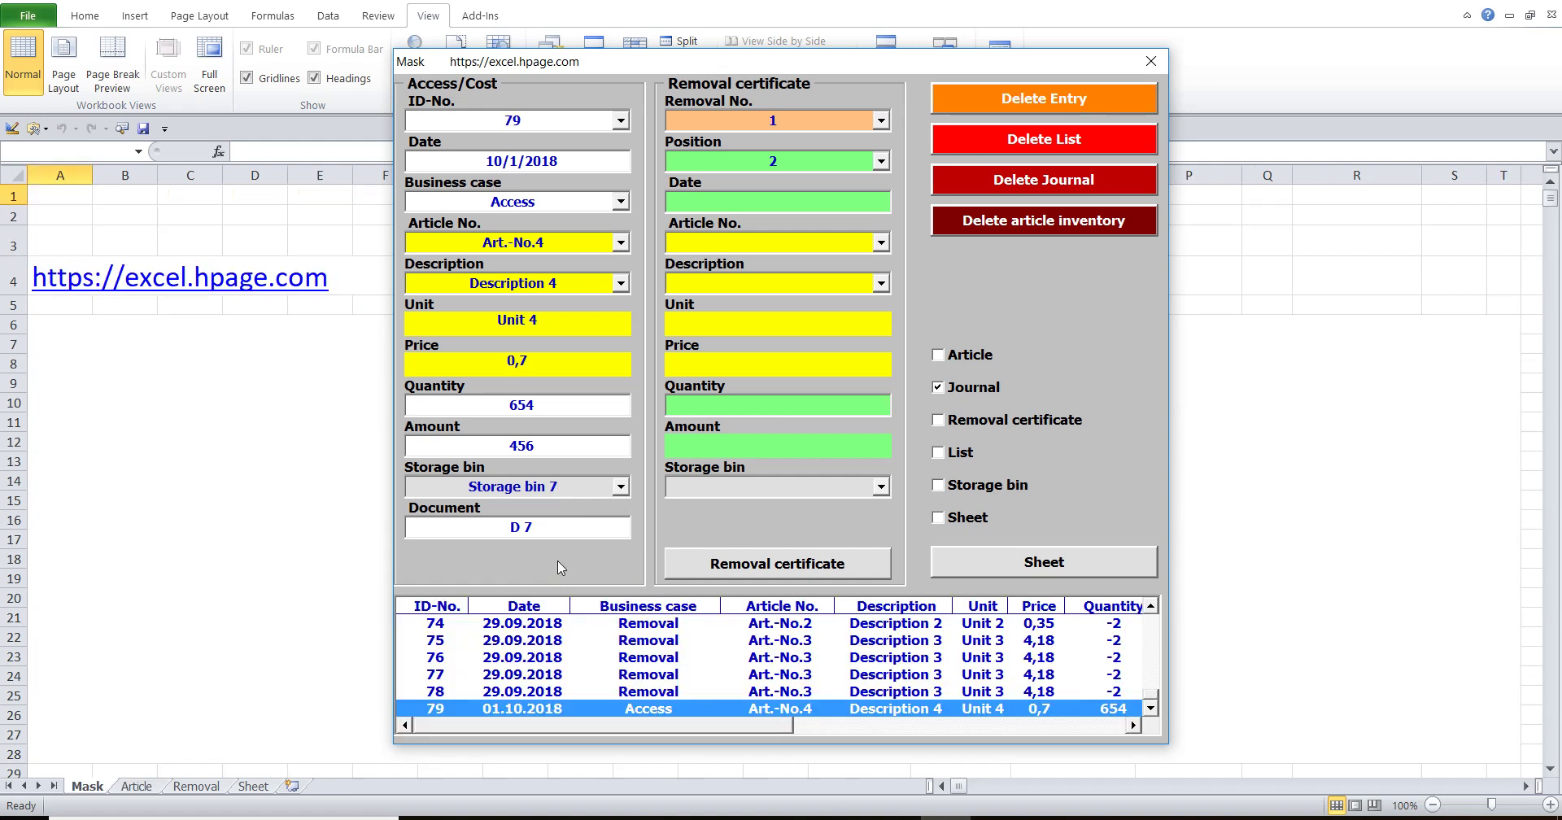
- Change the business case to Cost and the amount 456 to 45,6, then book it as new record 80
{"action": "left_click", "coordinate": [621, 201]}
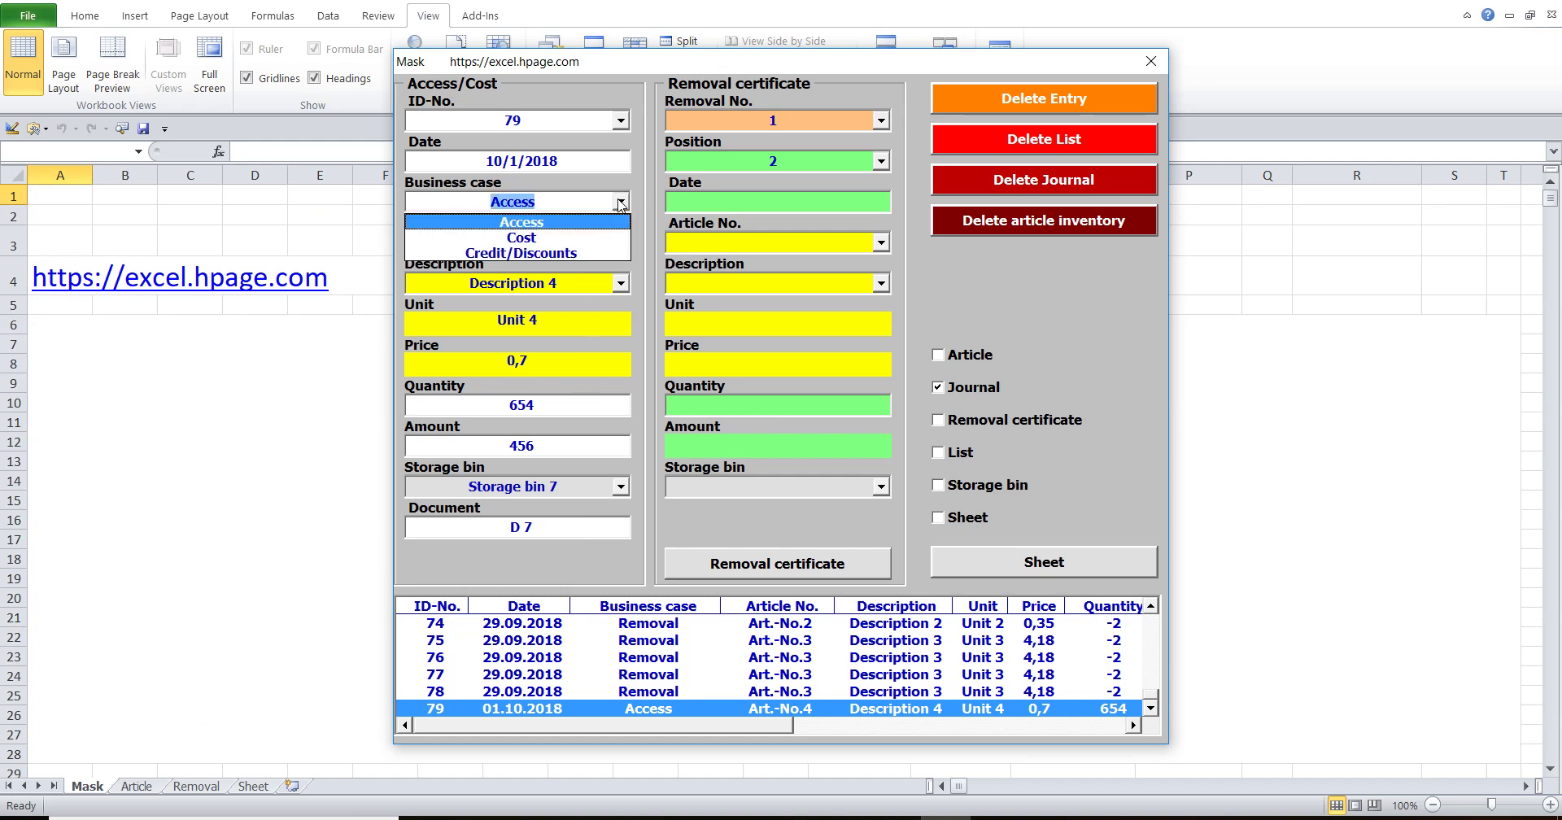
{"action": "left_click", "coordinate": [550, 240]}
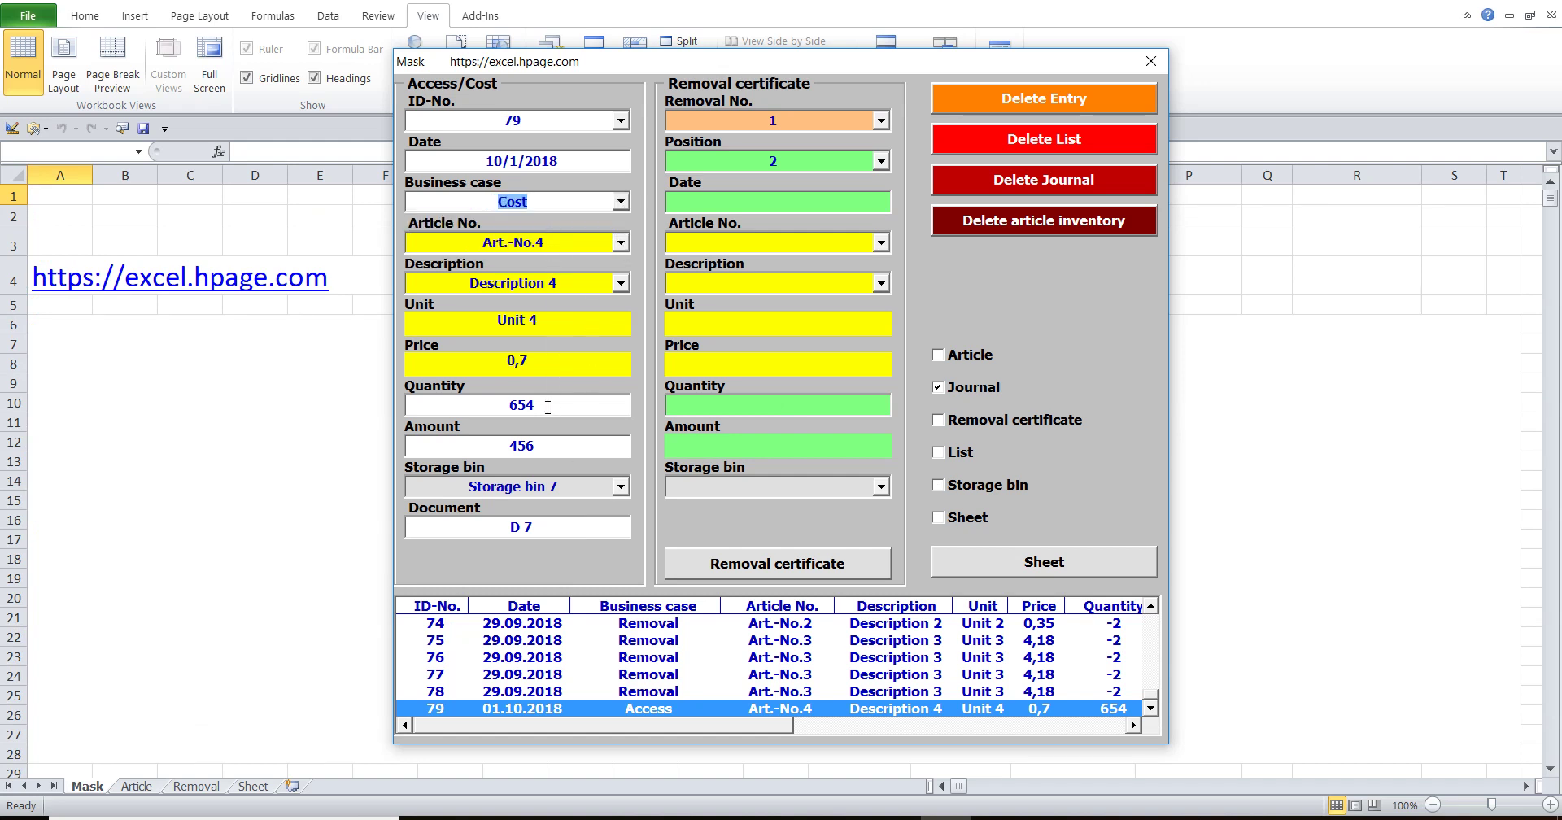
{"action": "left_click", "coordinate": [528, 445]}
{"action": "type", "text": ","}
{"action": "left_click", "coordinate": [487, 116]}
{"action": "key", "text": "Delete"}
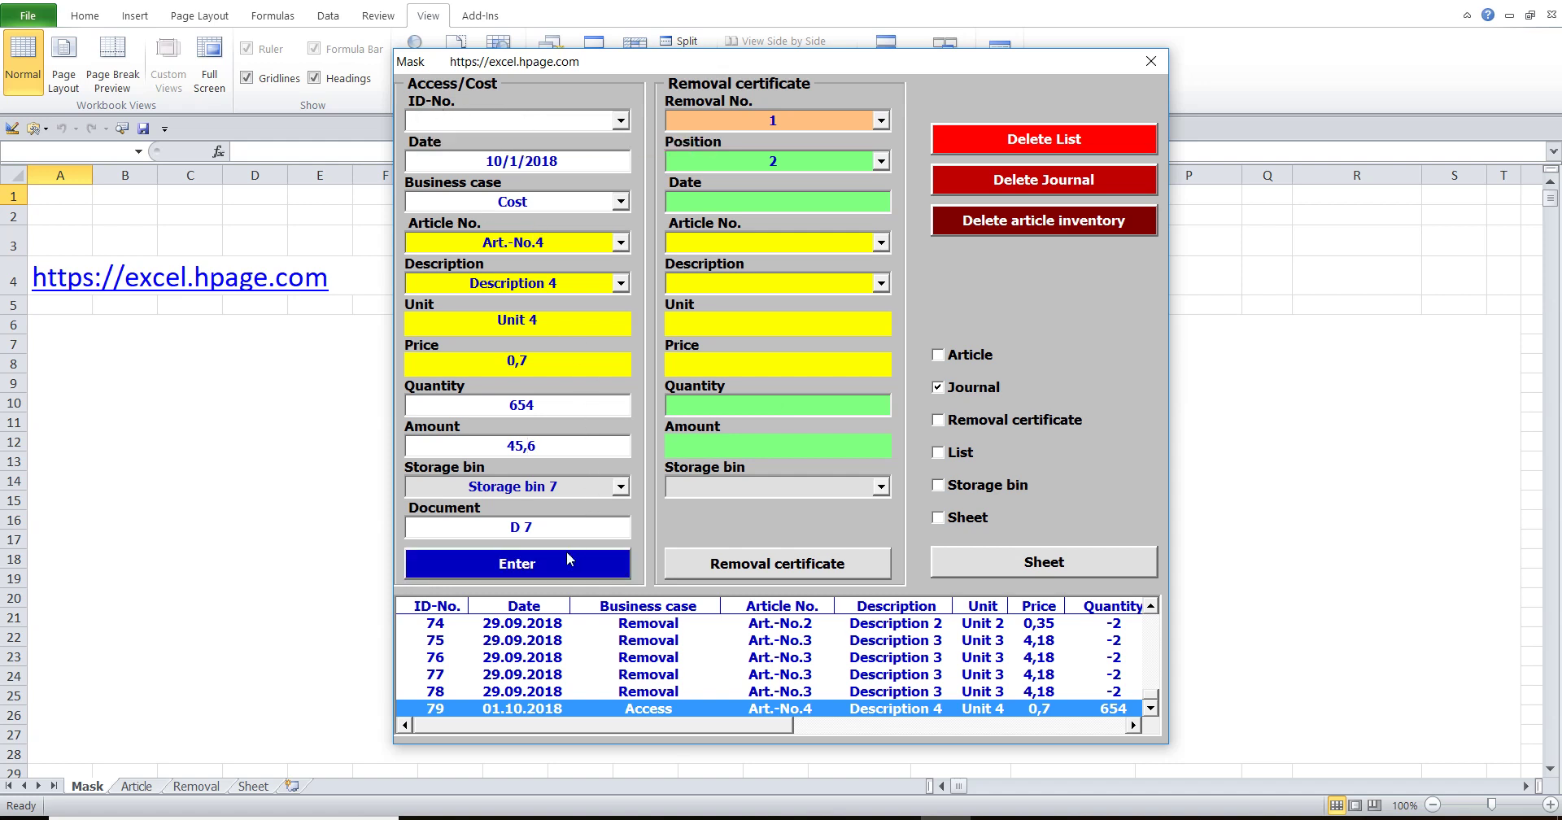
{"action": "left_click", "coordinate": [558, 566]}
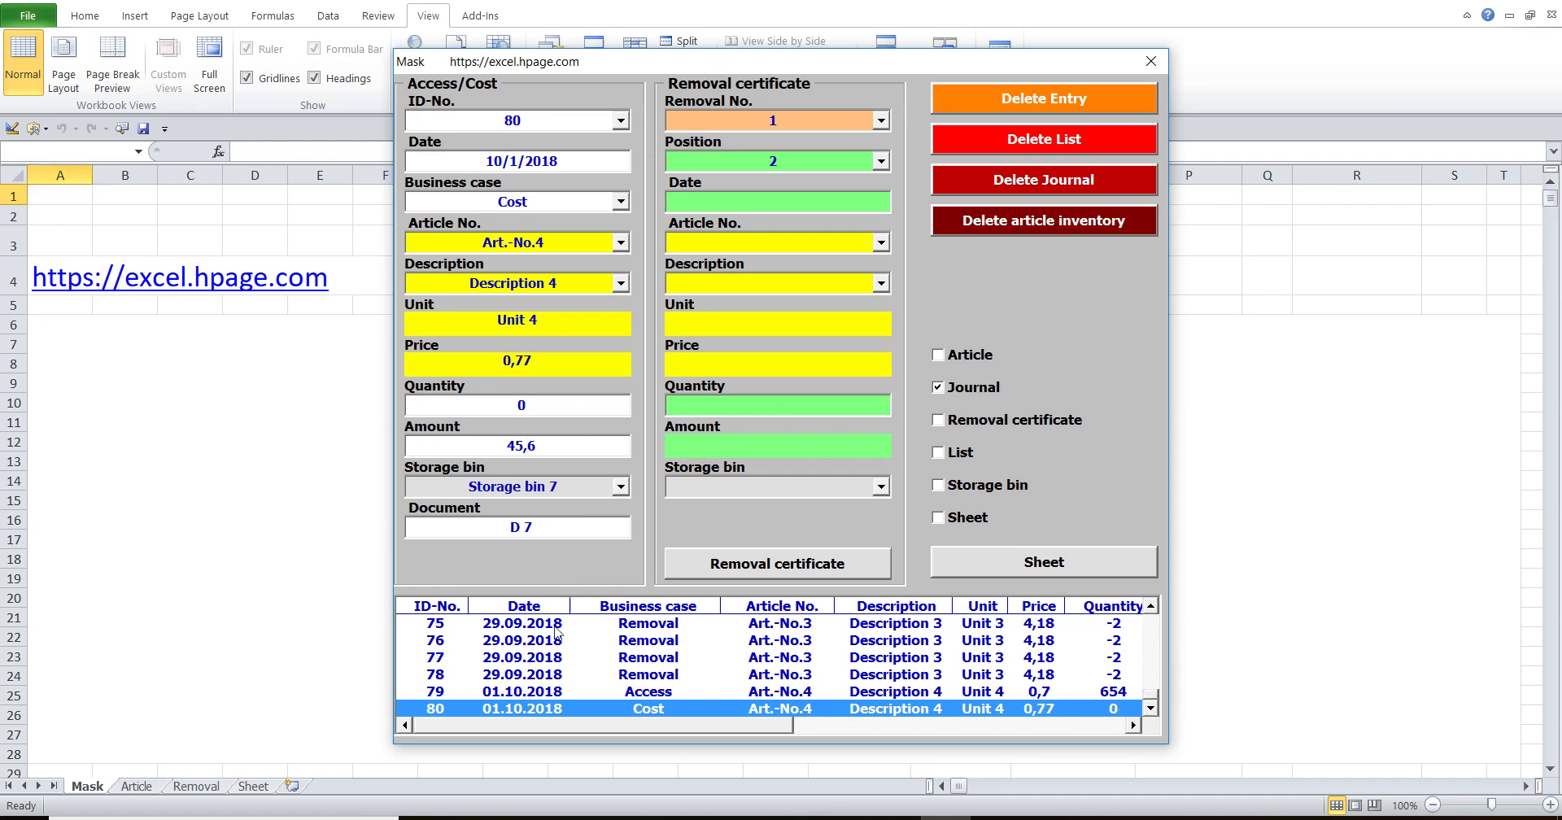
{"action": "left_click_drag", "start_coordinate": [533, 727], "coordinate": [913, 712]}
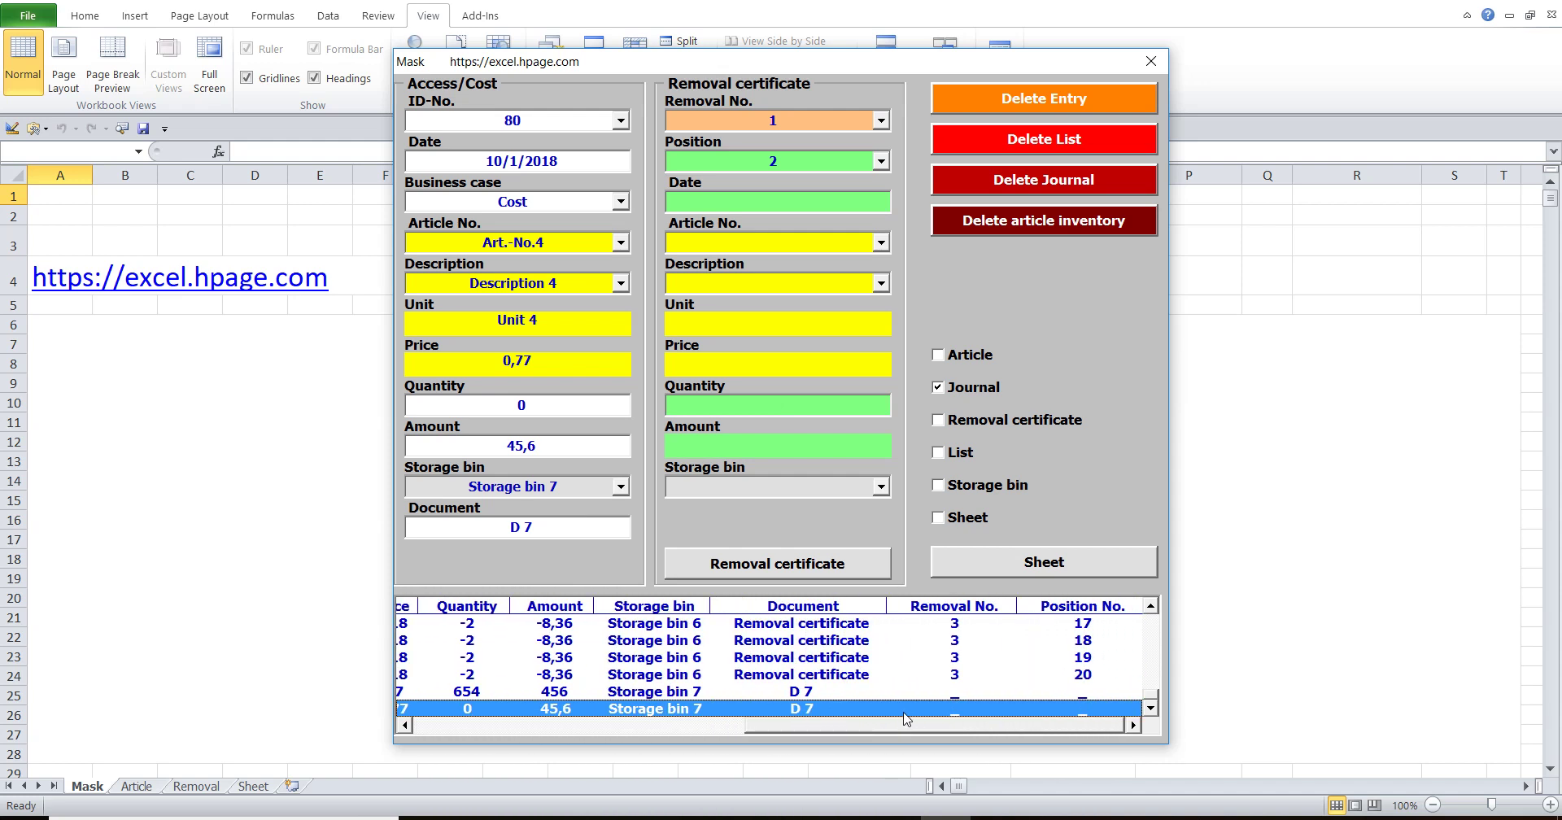
{"action": "left_click_drag", "start_coordinate": [918, 719], "coordinate": [531, 700]}
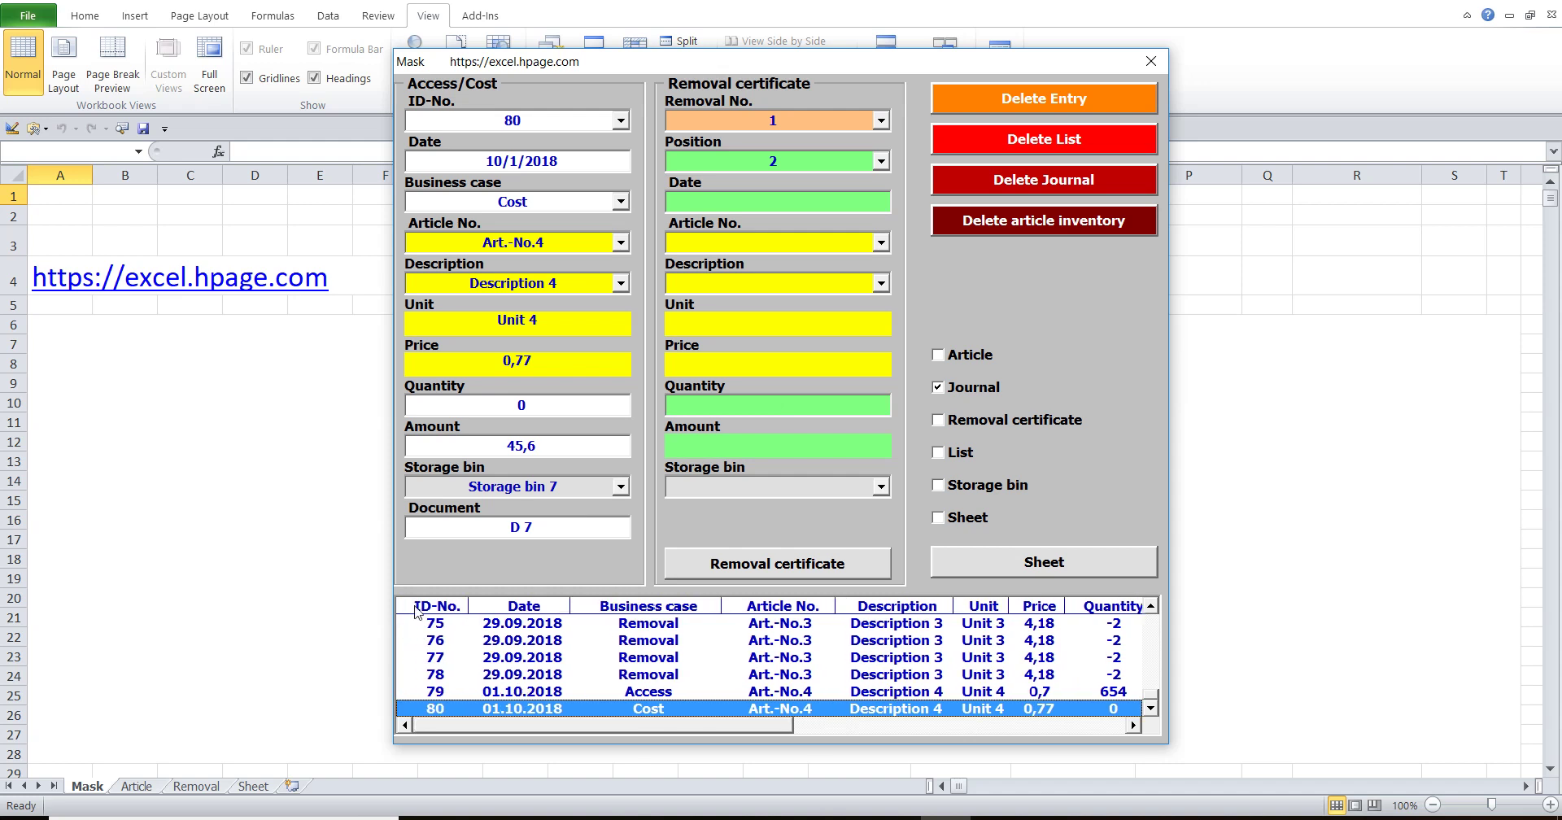
- Book a Credit/Discounts entry for Art.-No.4 with amount 4,56 as new record 81
{"action": "double_click", "coordinate": [598, 122]}
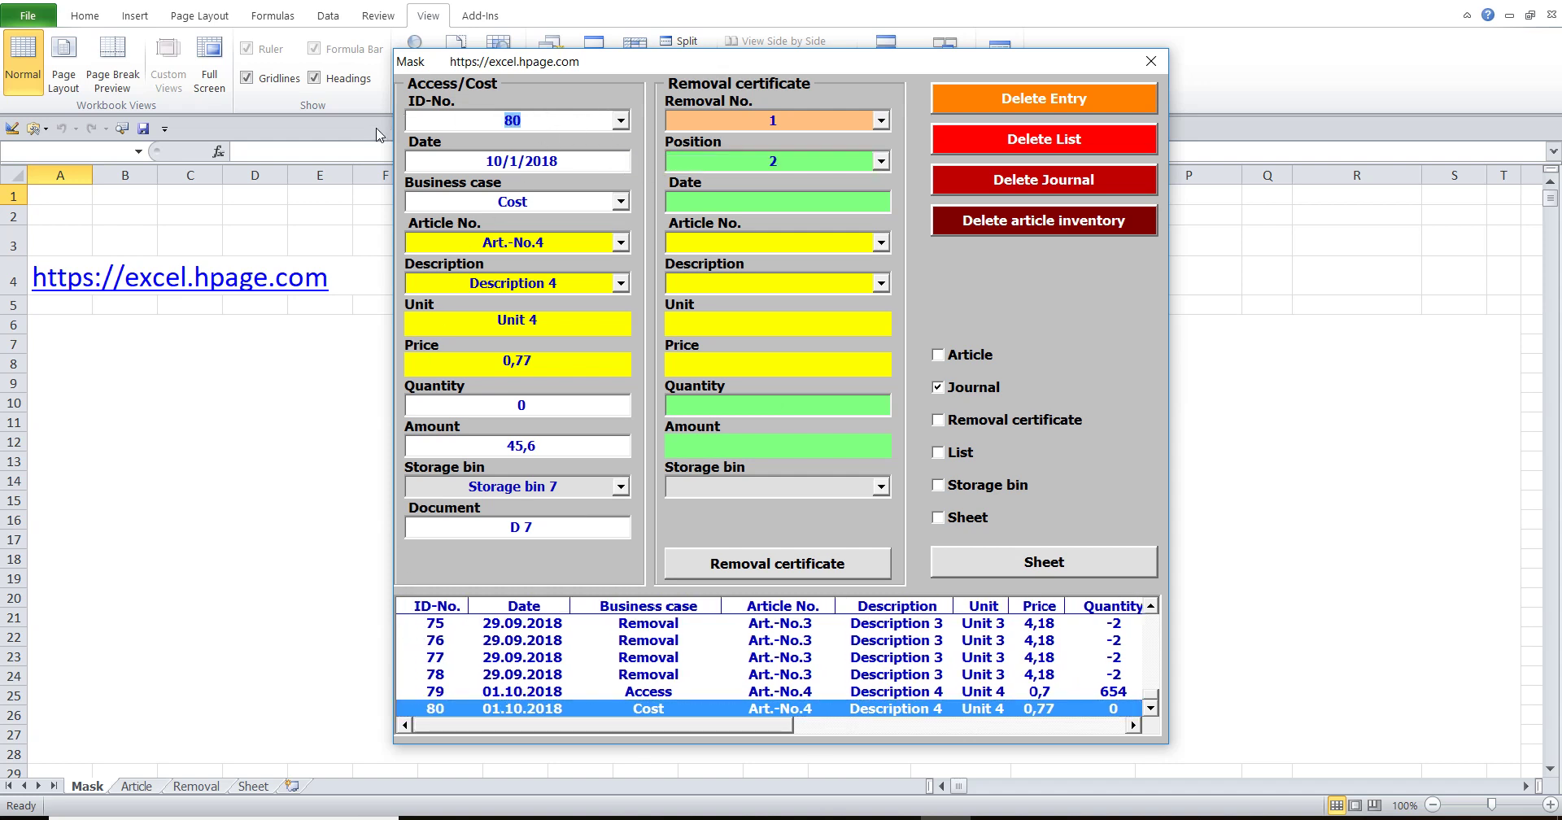
{"action": "key", "text": "BackSpace"}
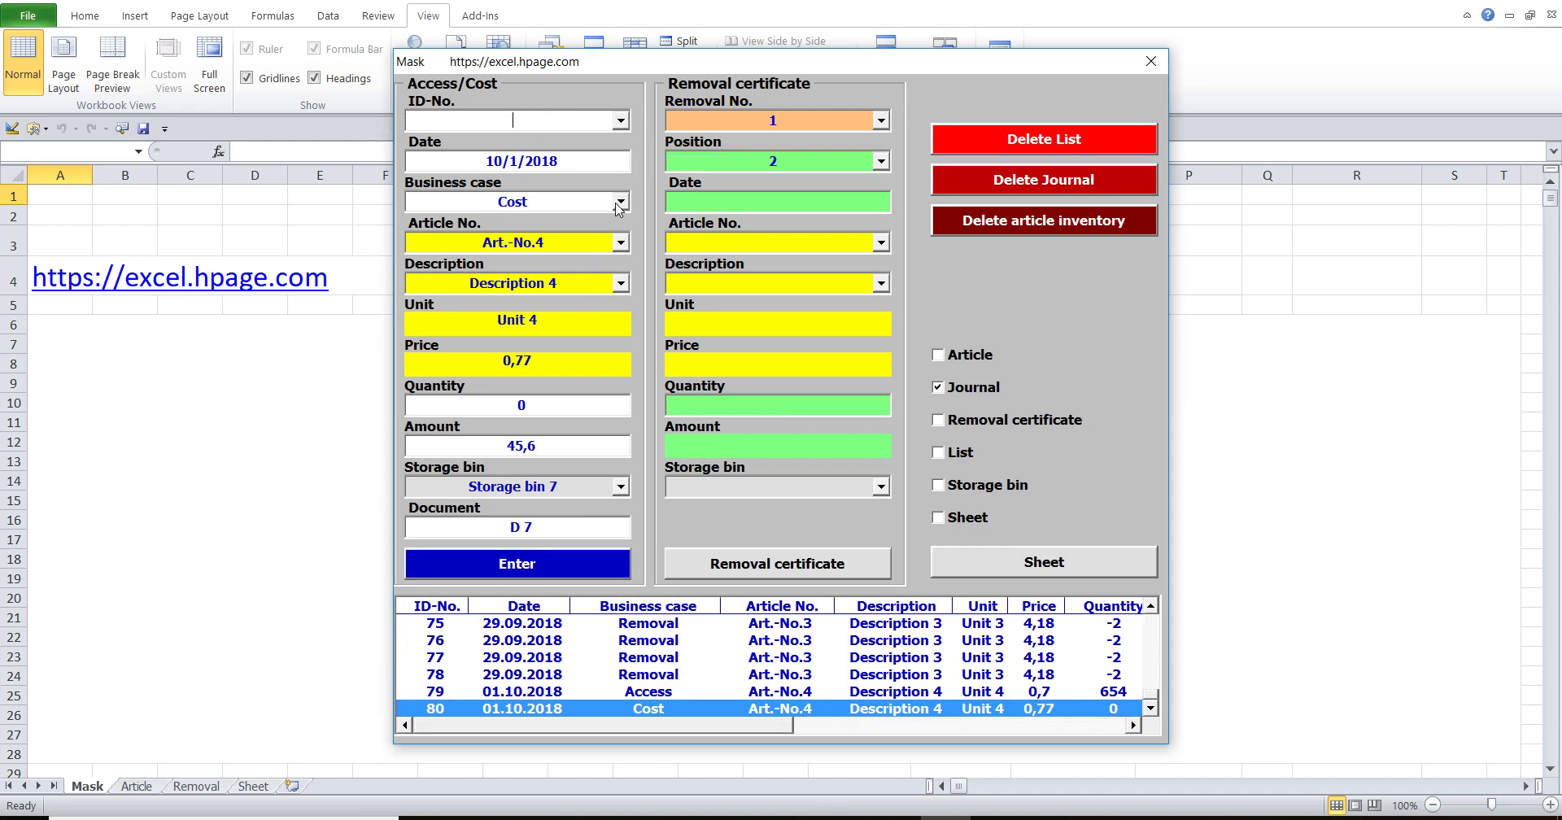
{"action": "left_click", "coordinate": [621, 202]}
{"action": "left_click", "coordinate": [570, 255]}
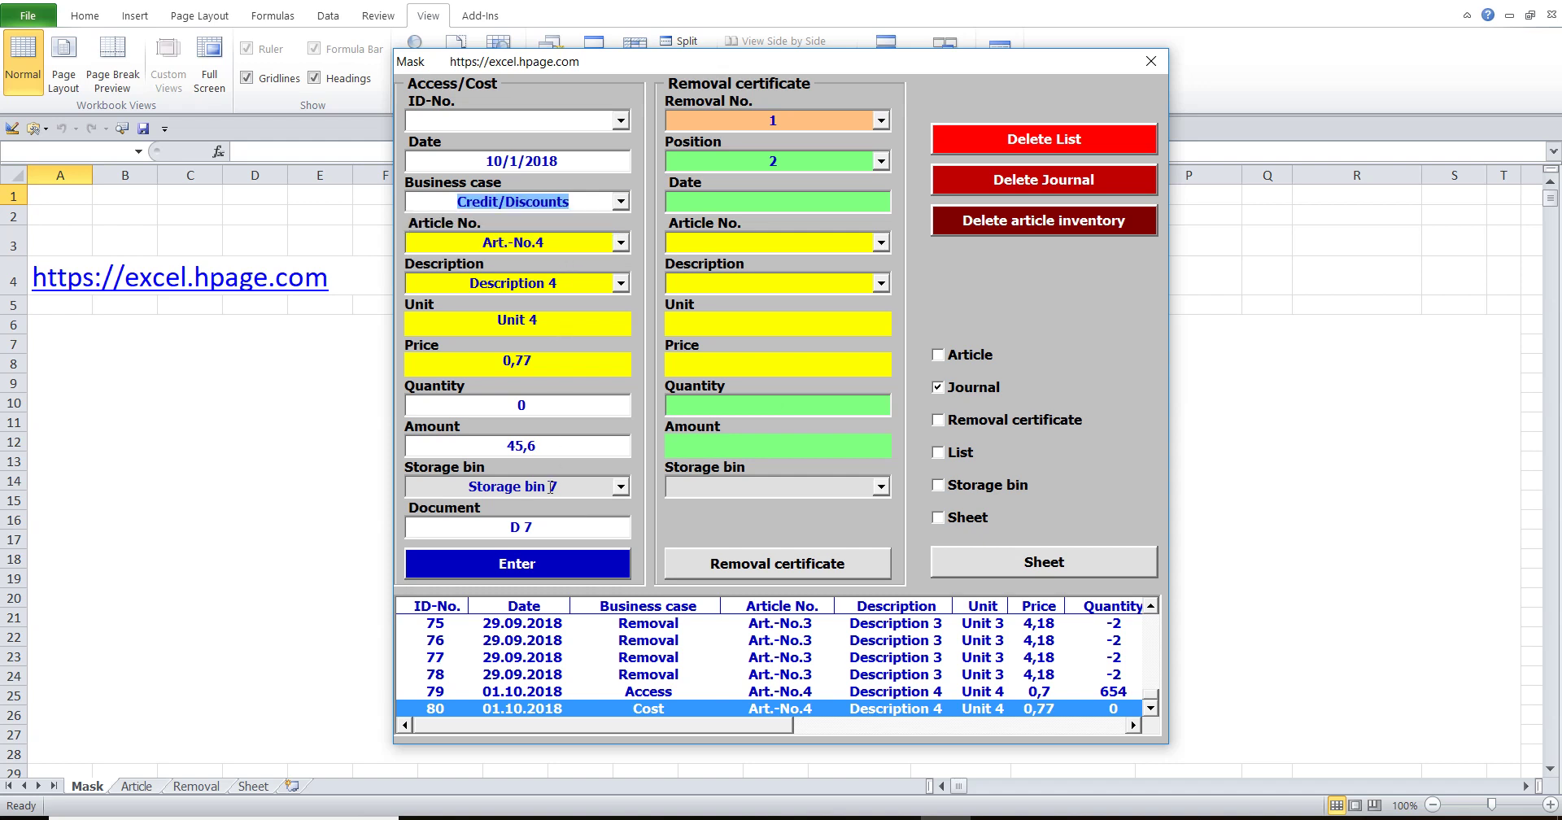
{"action": "left_click", "coordinate": [480, 446]}
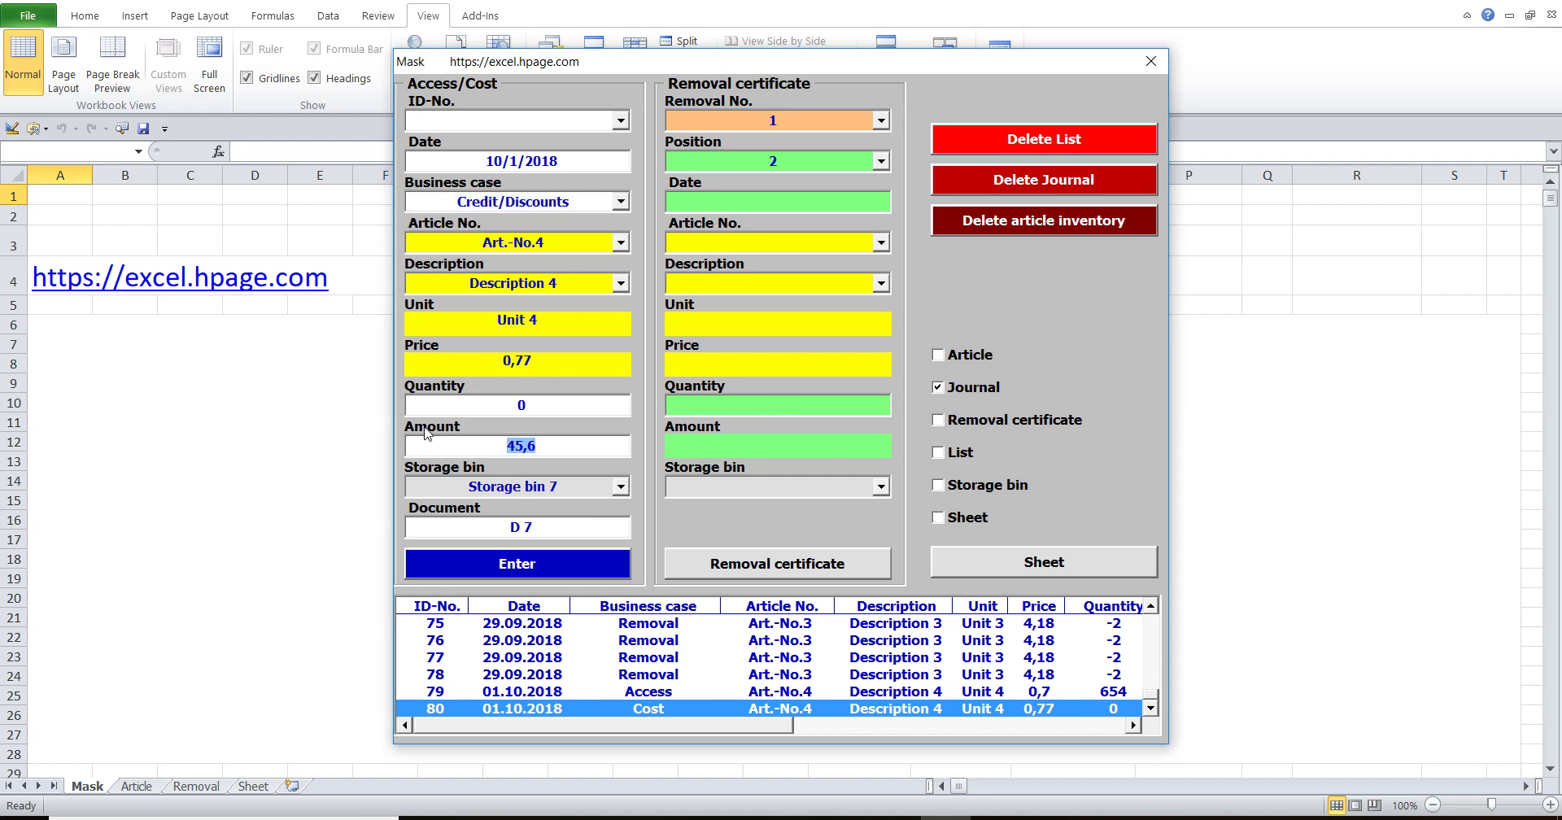
{"action": "type", "text": "4,56"}
{"action": "left_click", "coordinate": [457, 555]}
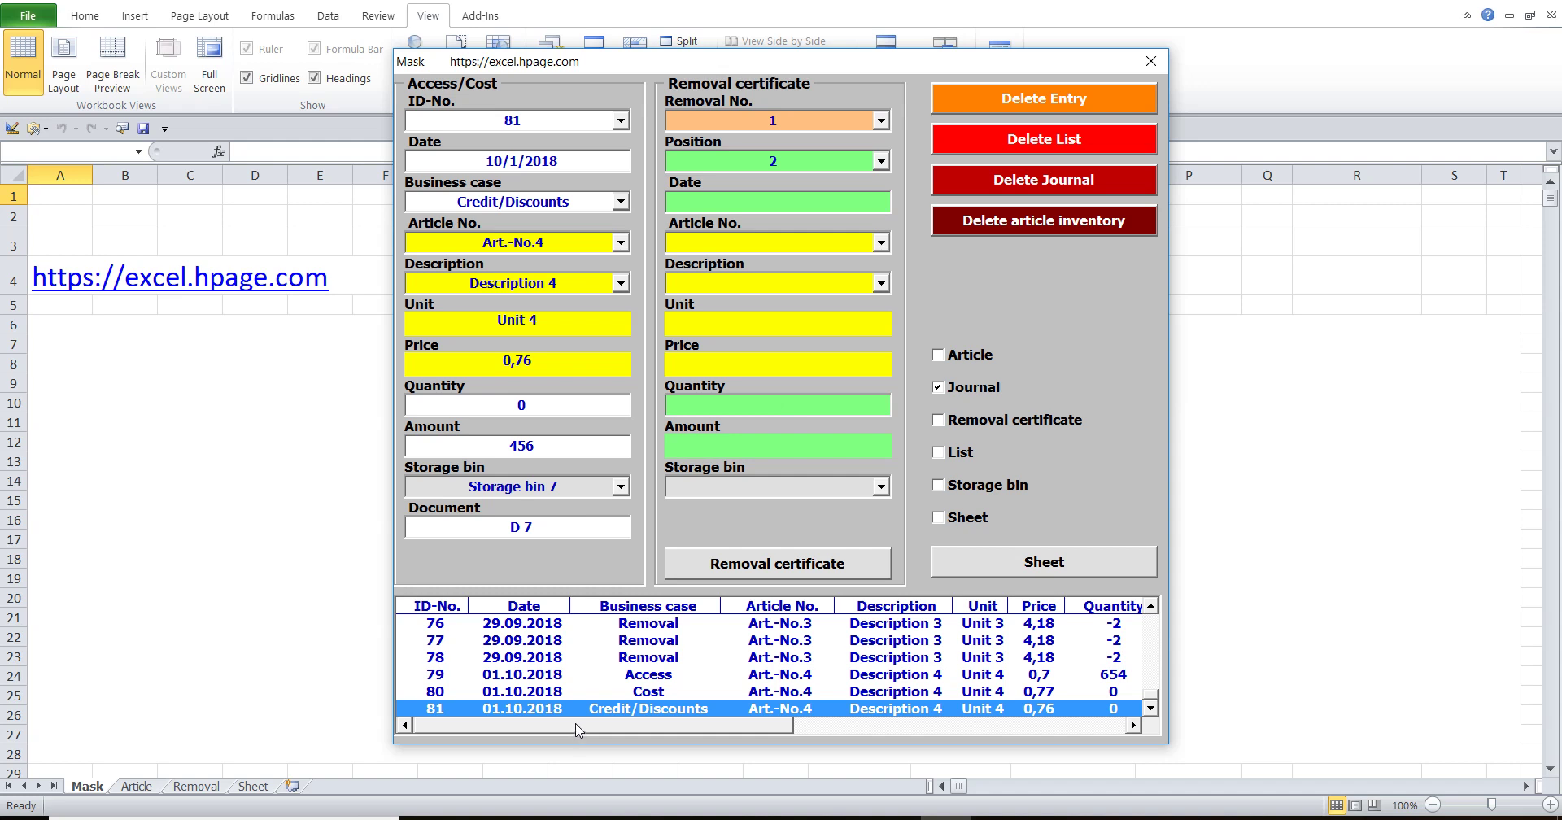
- Load booking record 77 into the mask from the ID-No. list
{"action": "mouse_move", "coordinate": [580, 727]}
{"action": "left_mouse_down"}
{"action": "mouse_move", "coordinate": [834, 742]}
{"action": "mouse_move", "coordinate": [946, 729]}
{"action": "left_mouse_up"}
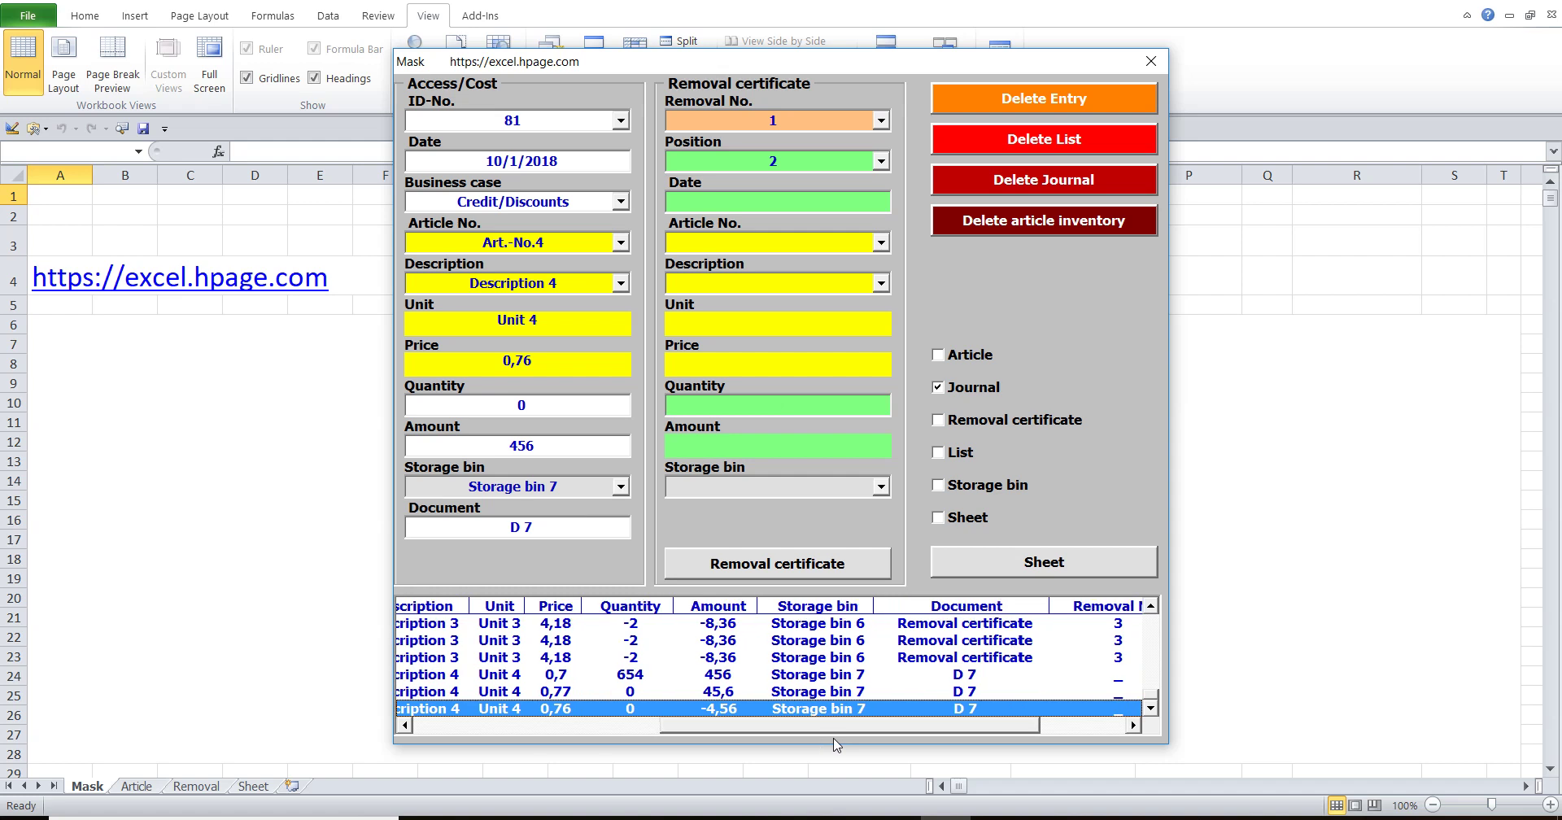
{"action": "left_click", "coordinate": [621, 120]}
{"action": "left_click", "coordinate": [596, 198]}
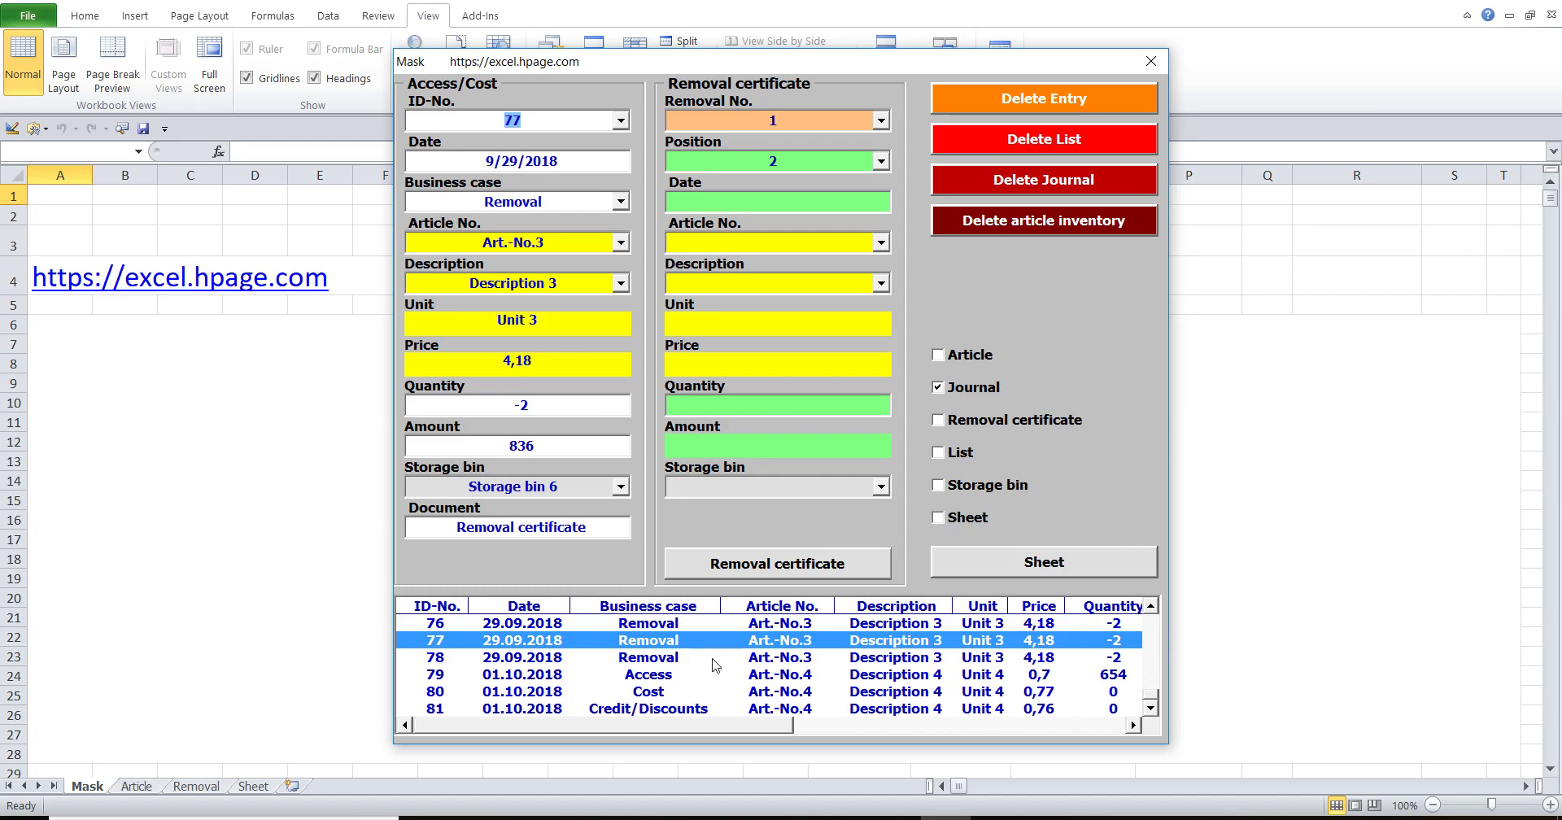
- In the Word documentation, select the paragraphs describing the Removal certificate frame's fields
{"action": "left_click", "coordinate": [935, 818]}
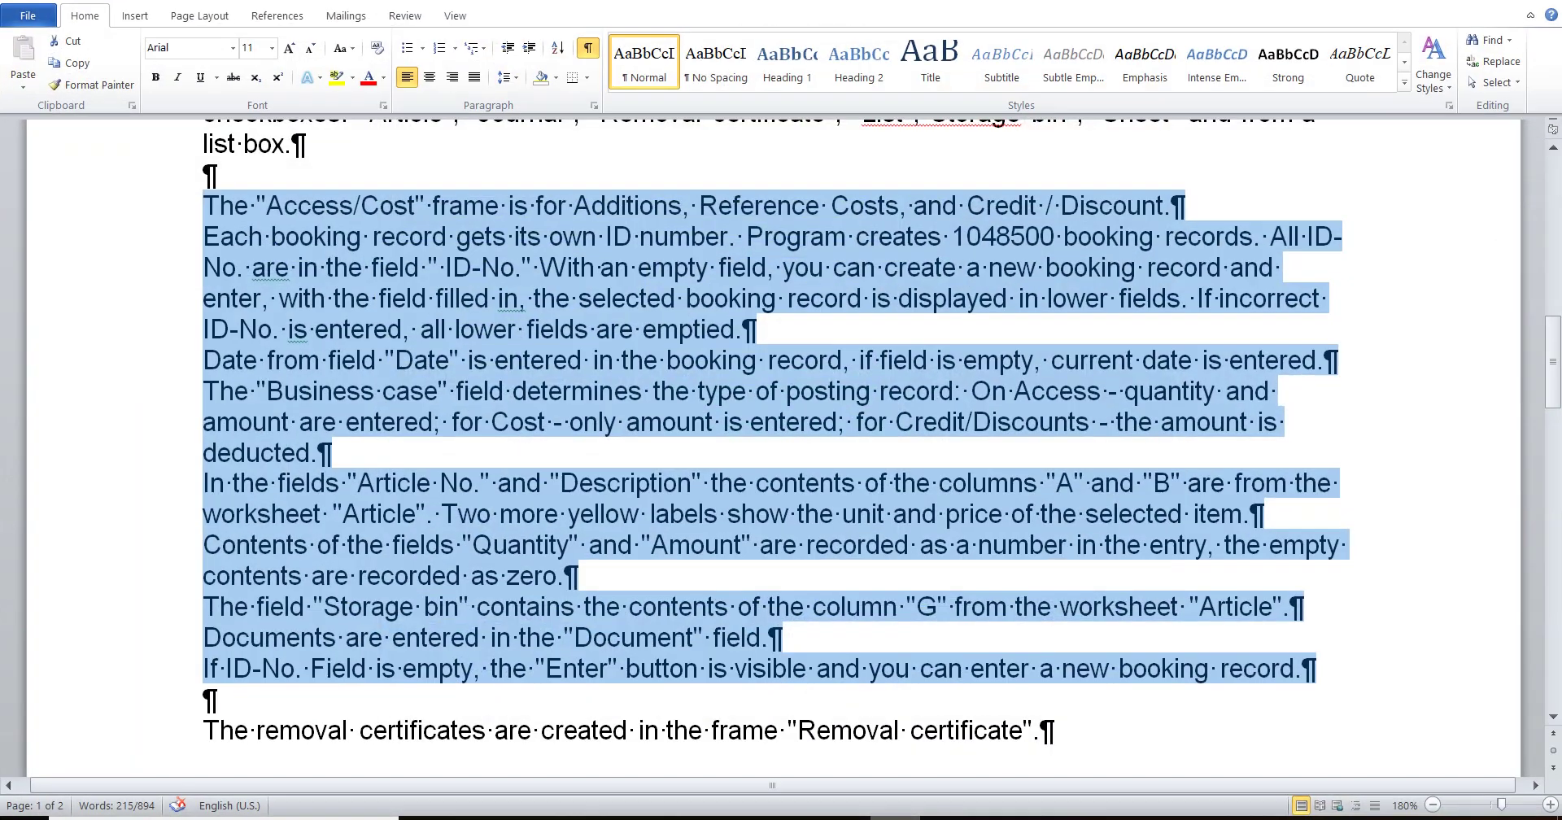
{"action": "scroll", "coordinate": [676, 591], "scroll_direction": "down", "scroll_amount": 2}
{"action": "scroll", "coordinate": [676, 591], "scroll_direction": "down", "scroll_amount": 2}
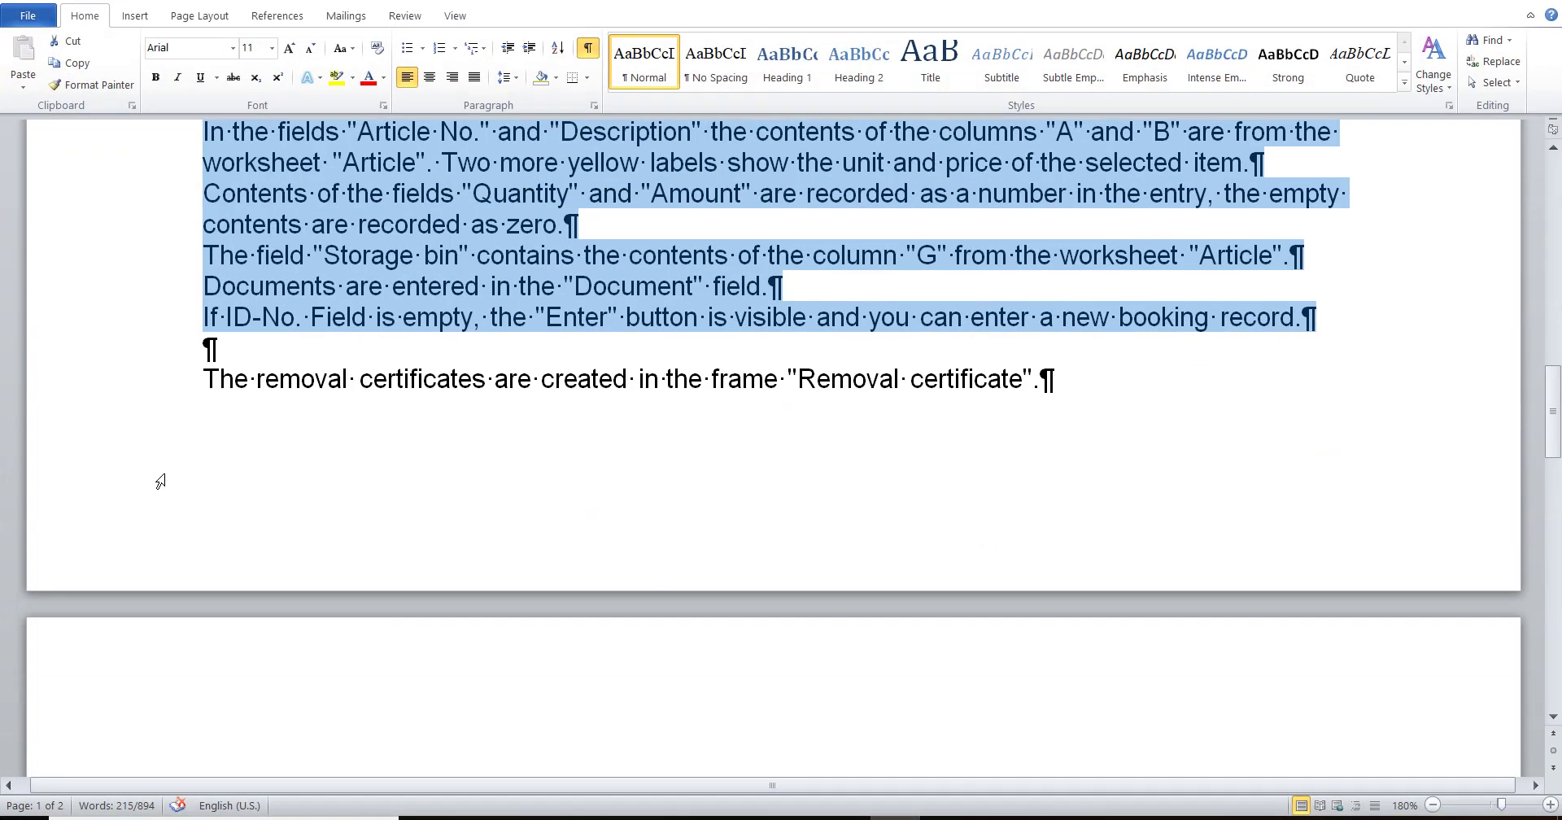
{"action": "left_click", "coordinate": [99, 392]}
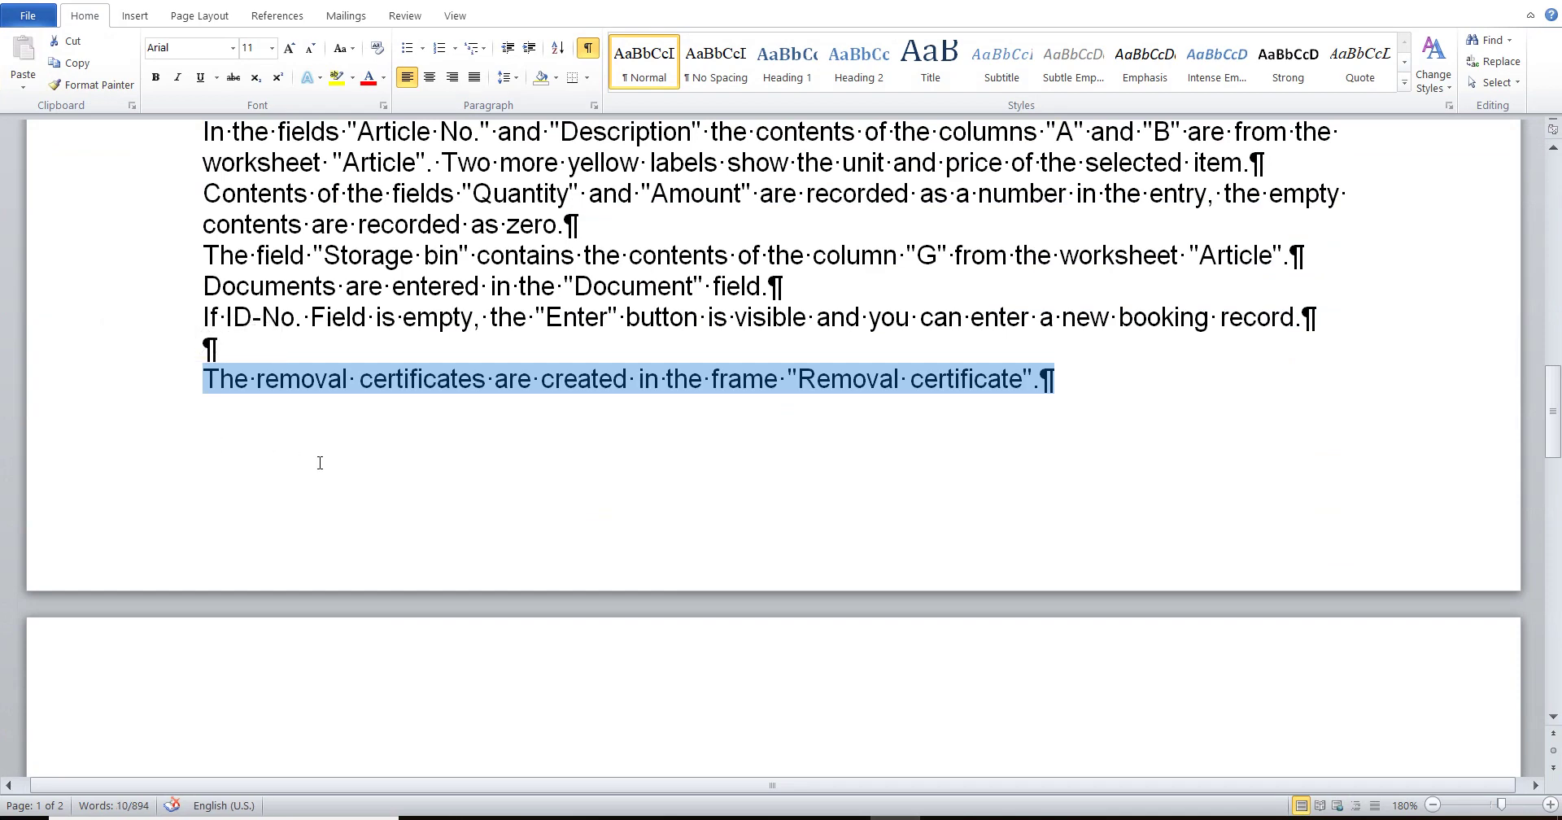
{"action": "scroll", "coordinate": [320, 463], "scroll_direction": "down", "scroll_amount": 5}
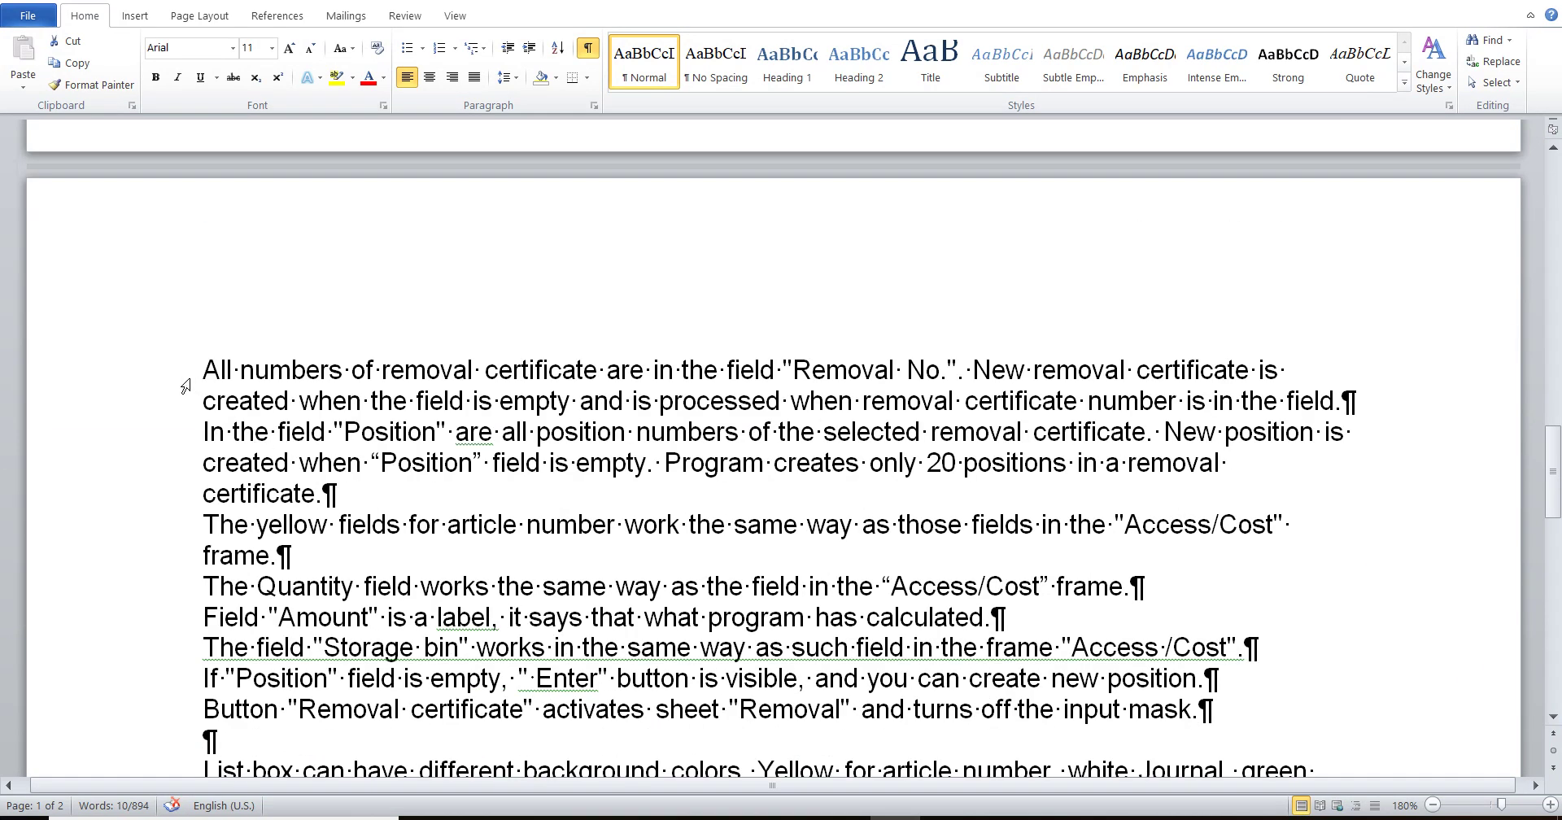
{"action": "left_click_drag", "start_coordinate": [174, 381], "coordinate": [210, 724]}
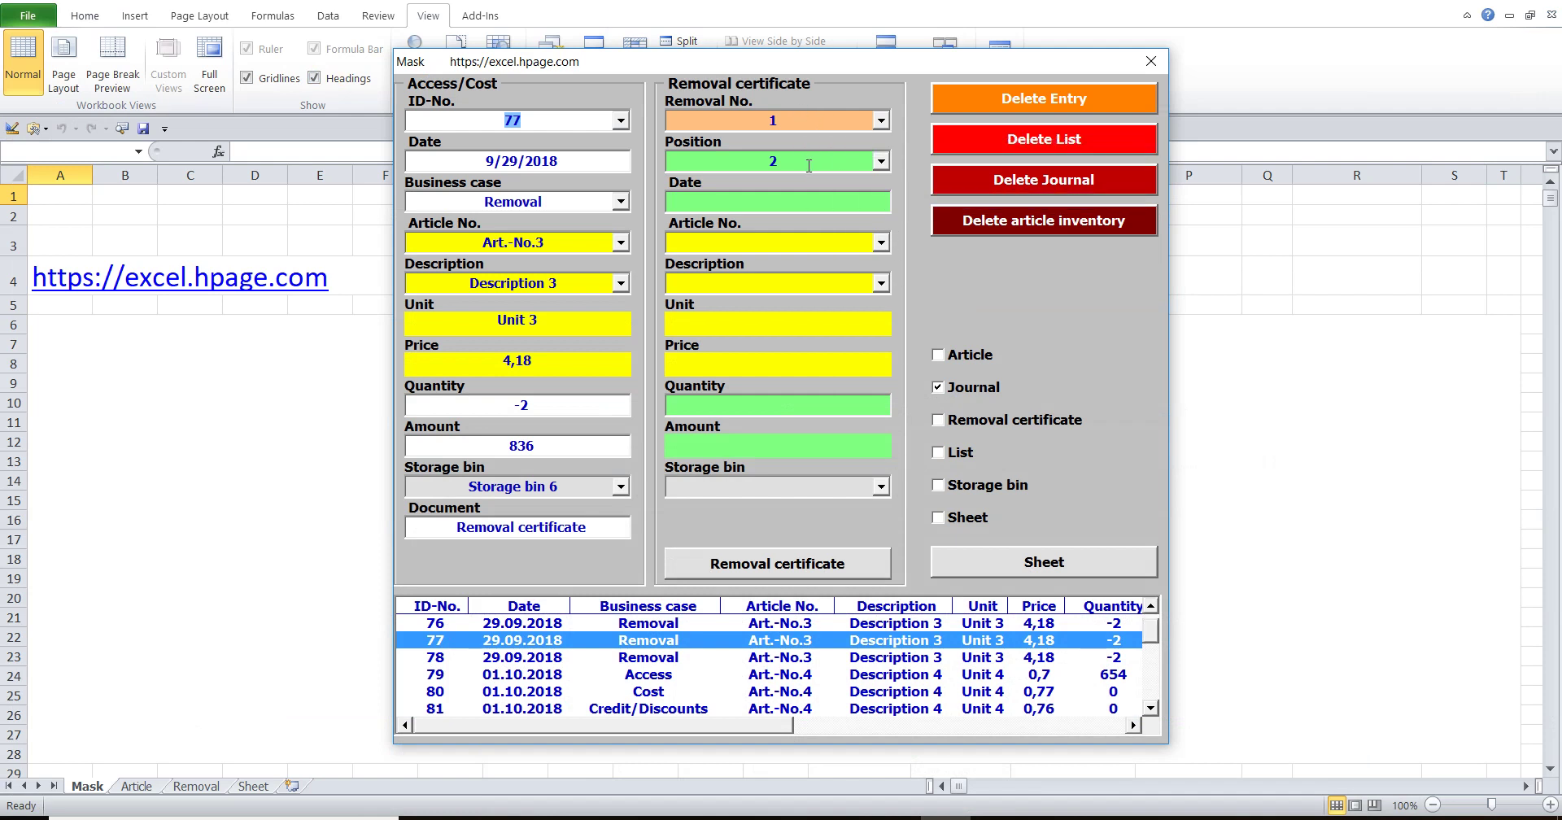
- Show the removal certificate positions, then the overview listing removals linked to bookings 38, 58 and 78
{"action": "left_click", "coordinate": [814, 159]}
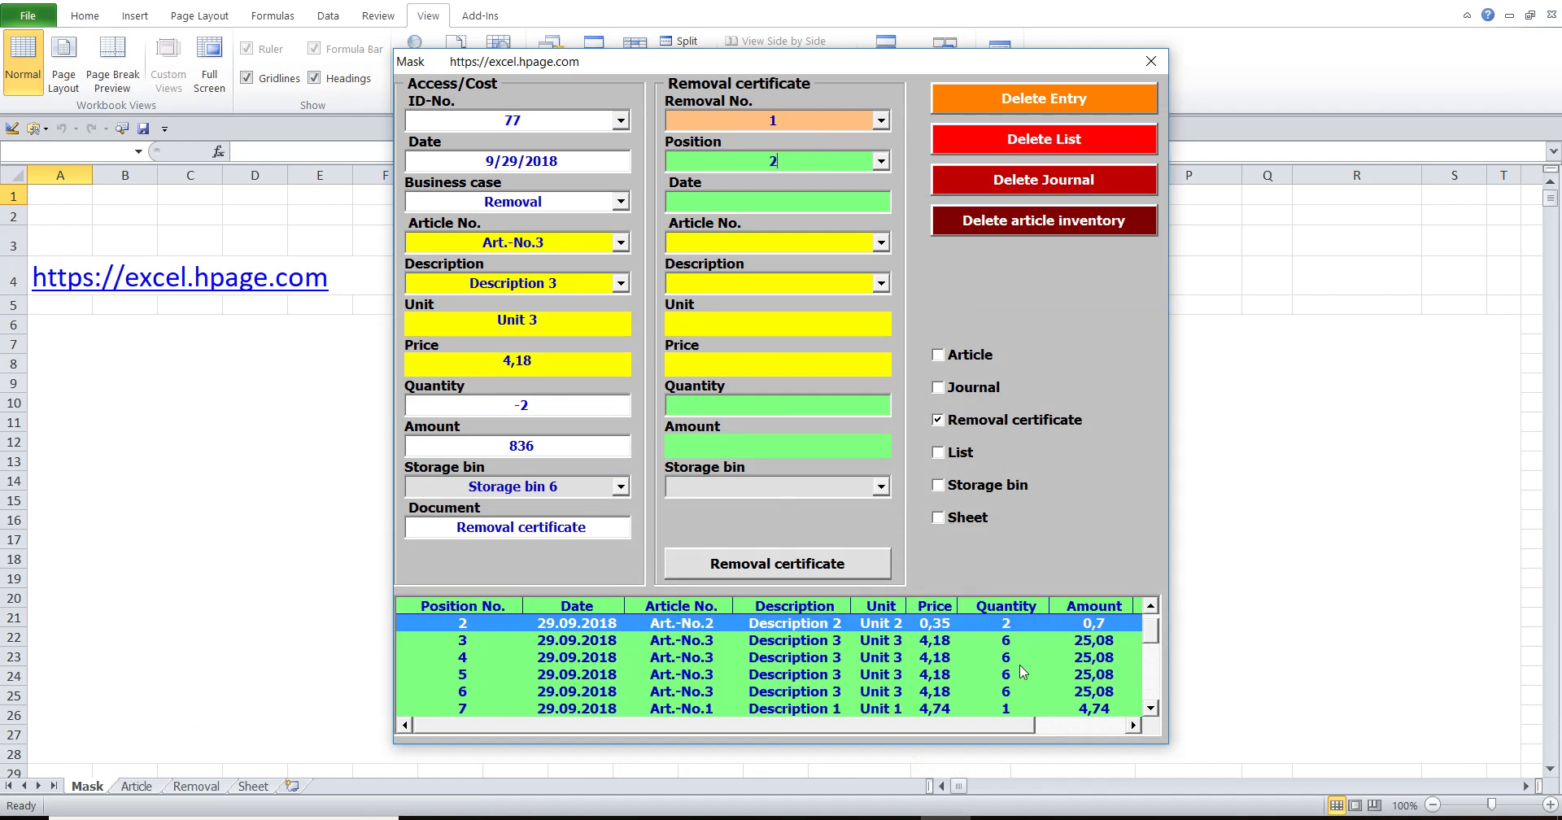
{"action": "left_click_drag", "start_coordinate": [1009, 726], "coordinate": [1139, 729]}
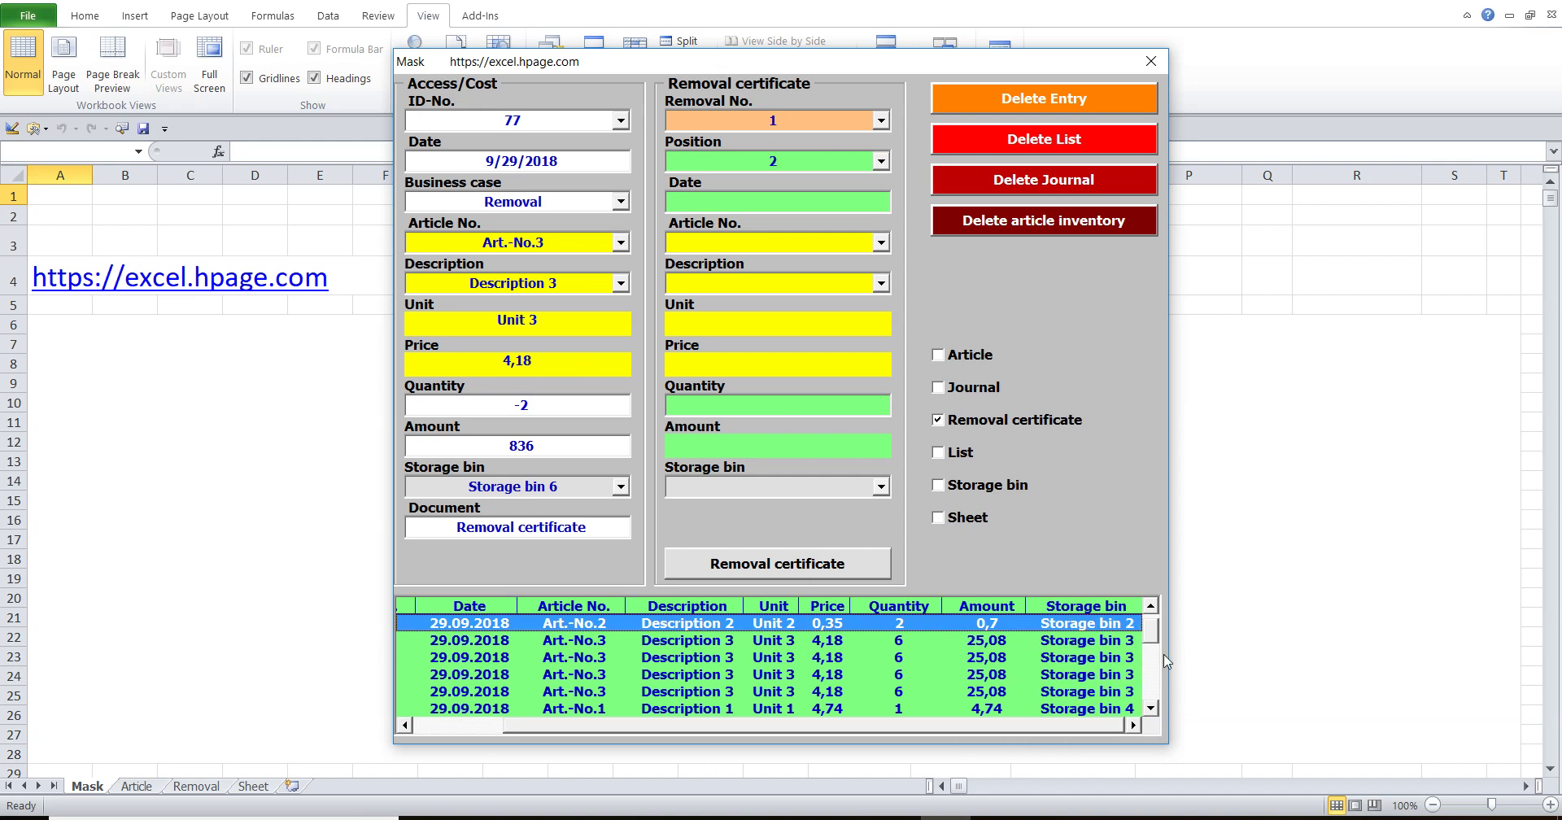
{"action": "left_click_drag", "start_coordinate": [1150, 635], "coordinate": [1151, 698]}
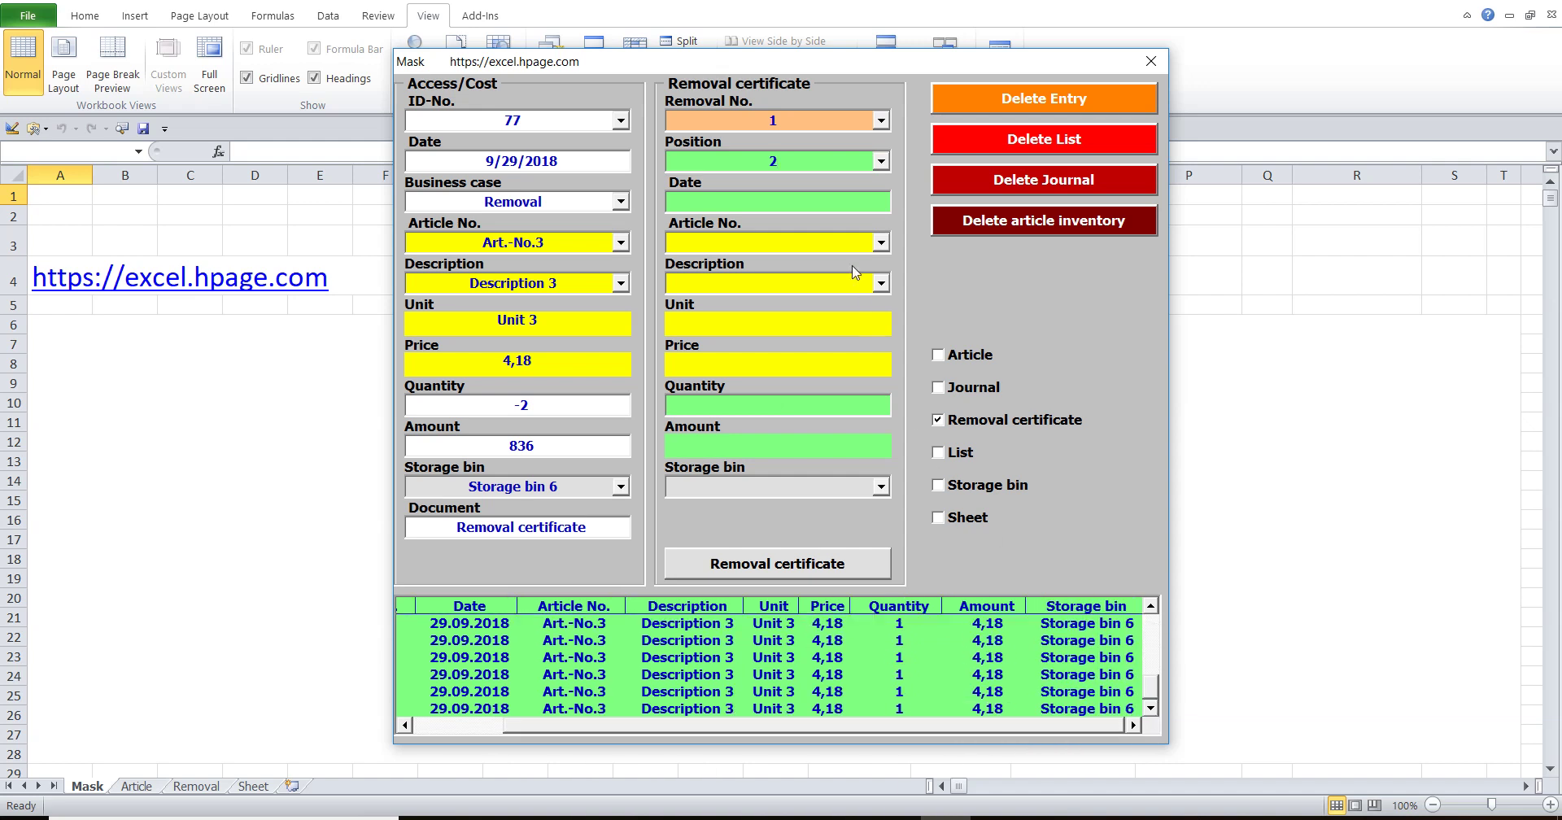
{"action": "left_click", "coordinate": [807, 127]}
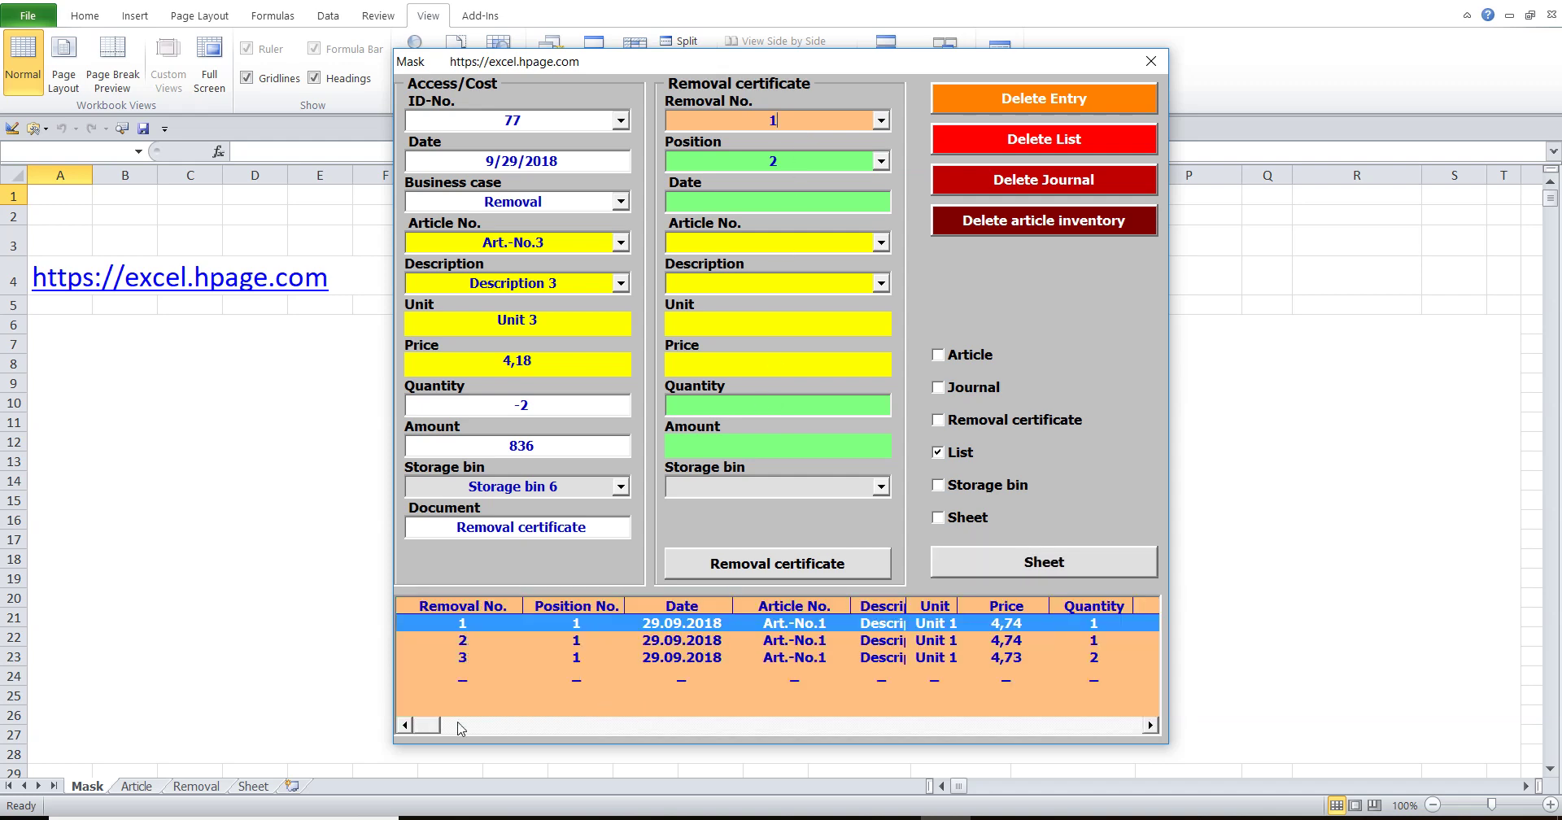
{"action": "left_click_drag", "start_coordinate": [426, 725], "coordinate": [1115, 716]}
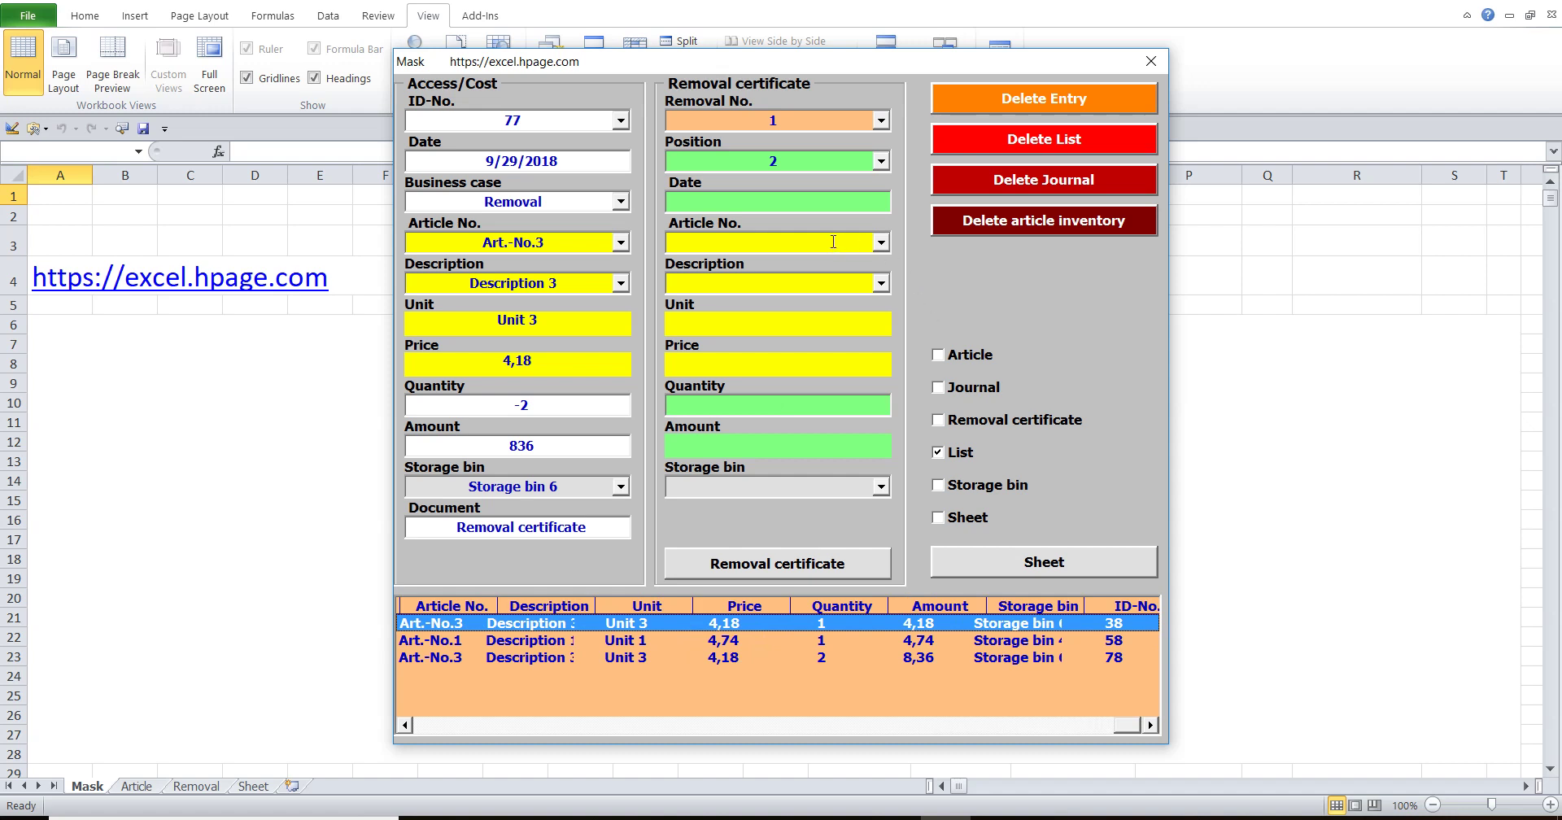
- Fill the removal fields with date 10/1/2018, Art.-No.4, quantity 1 and Storage bin 1
{"action": "left_click", "coordinate": [790, 203]}
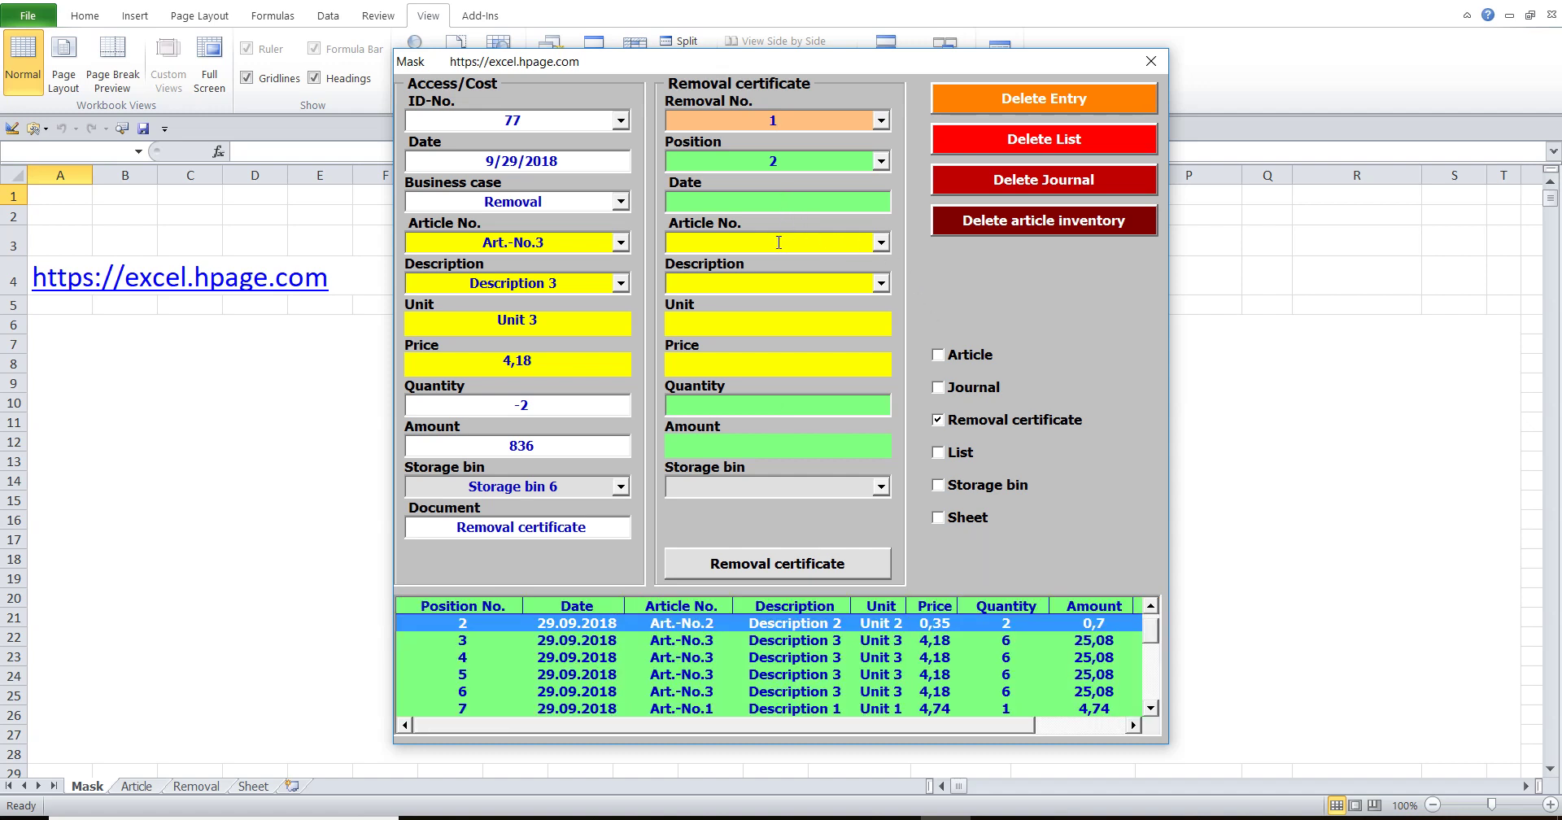
{"action": "left_click", "coordinate": [779, 241]}
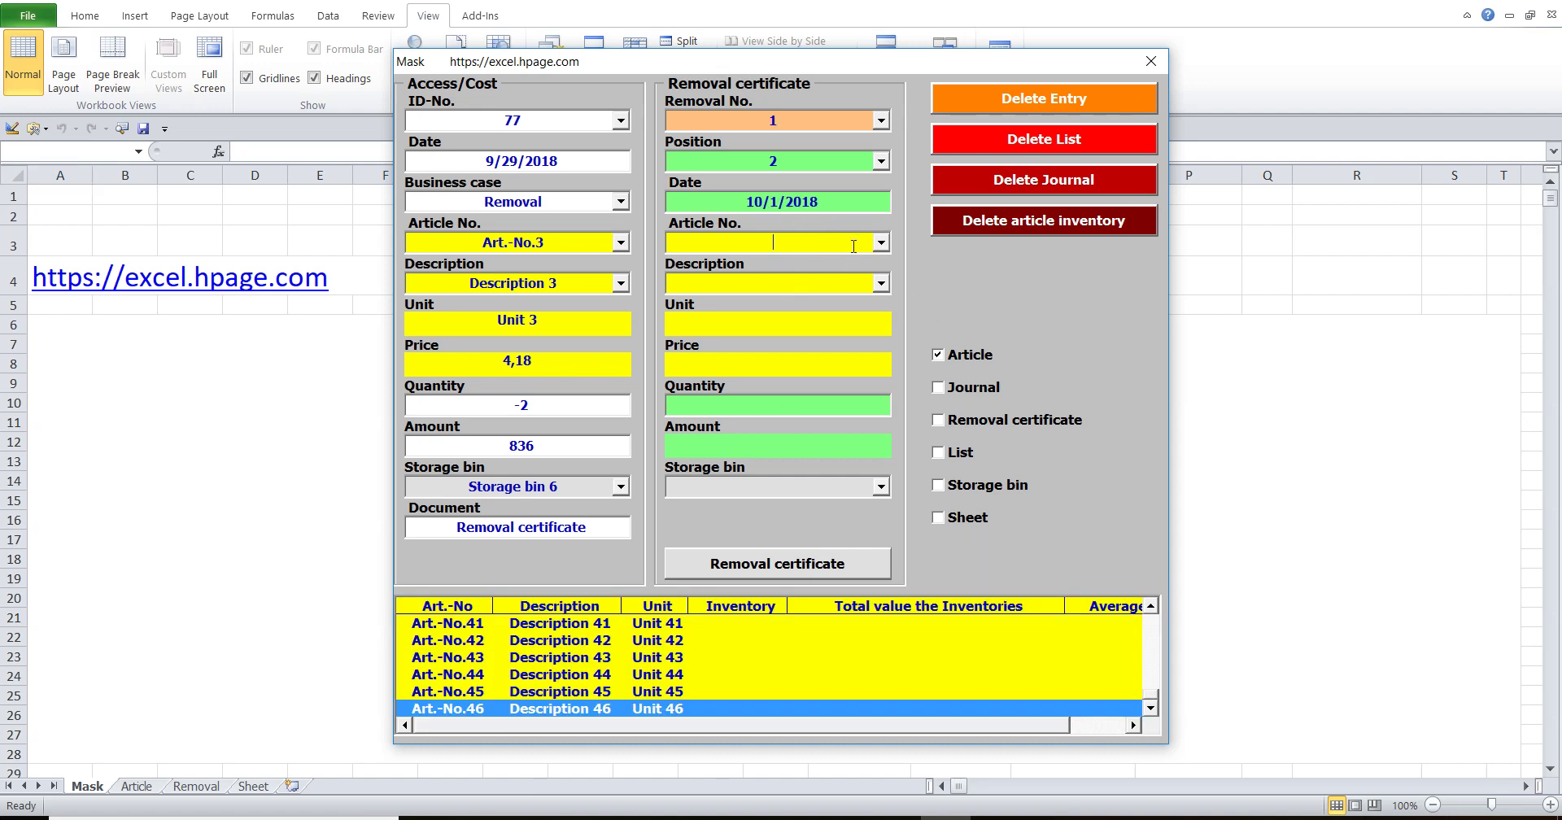
{"action": "left_click", "coordinate": [882, 242]}
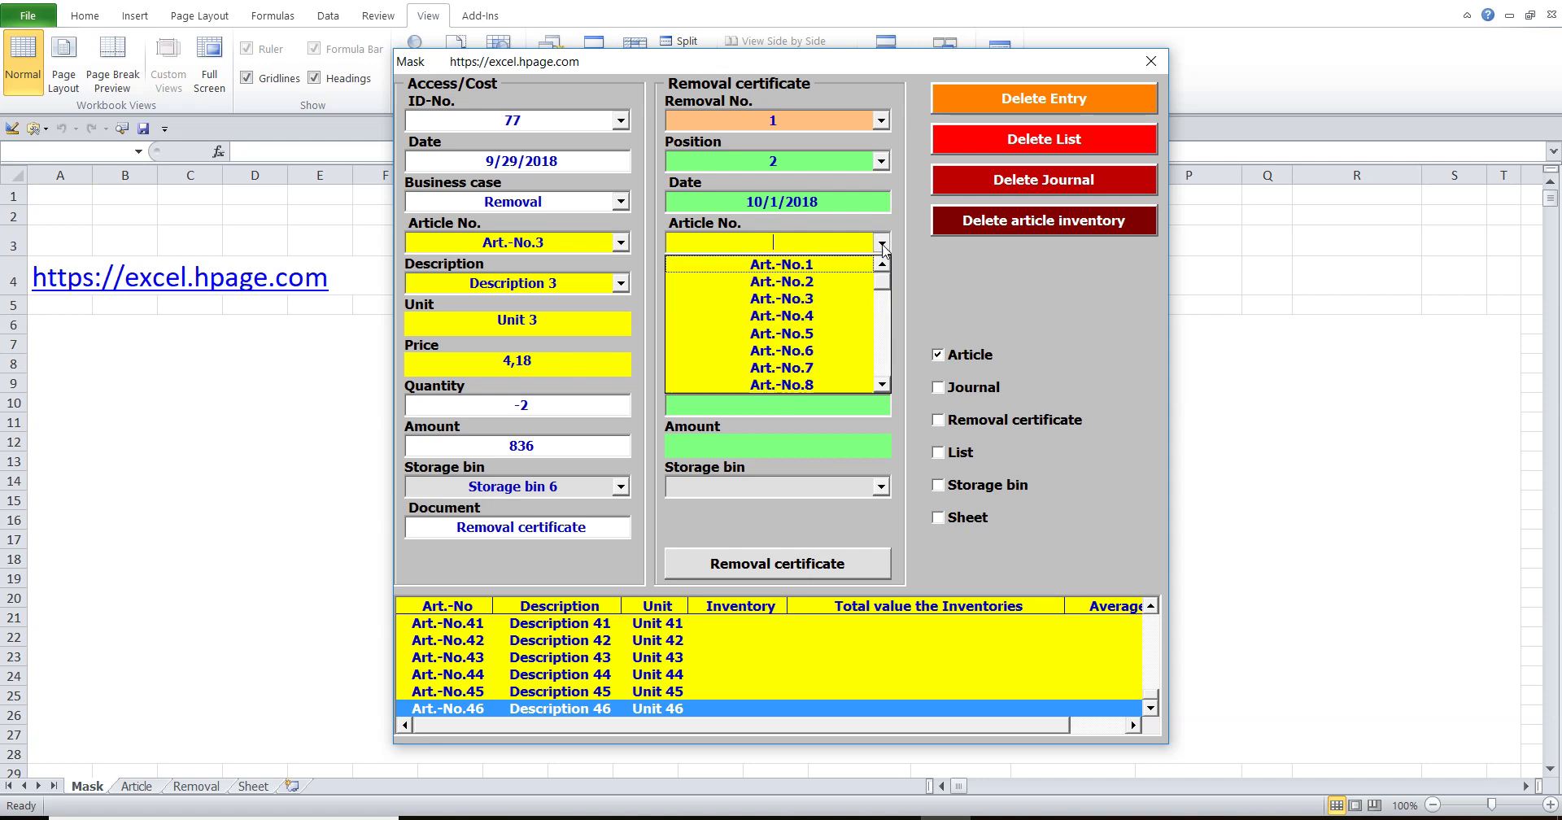
{"action": "left_click", "coordinate": [824, 317]}
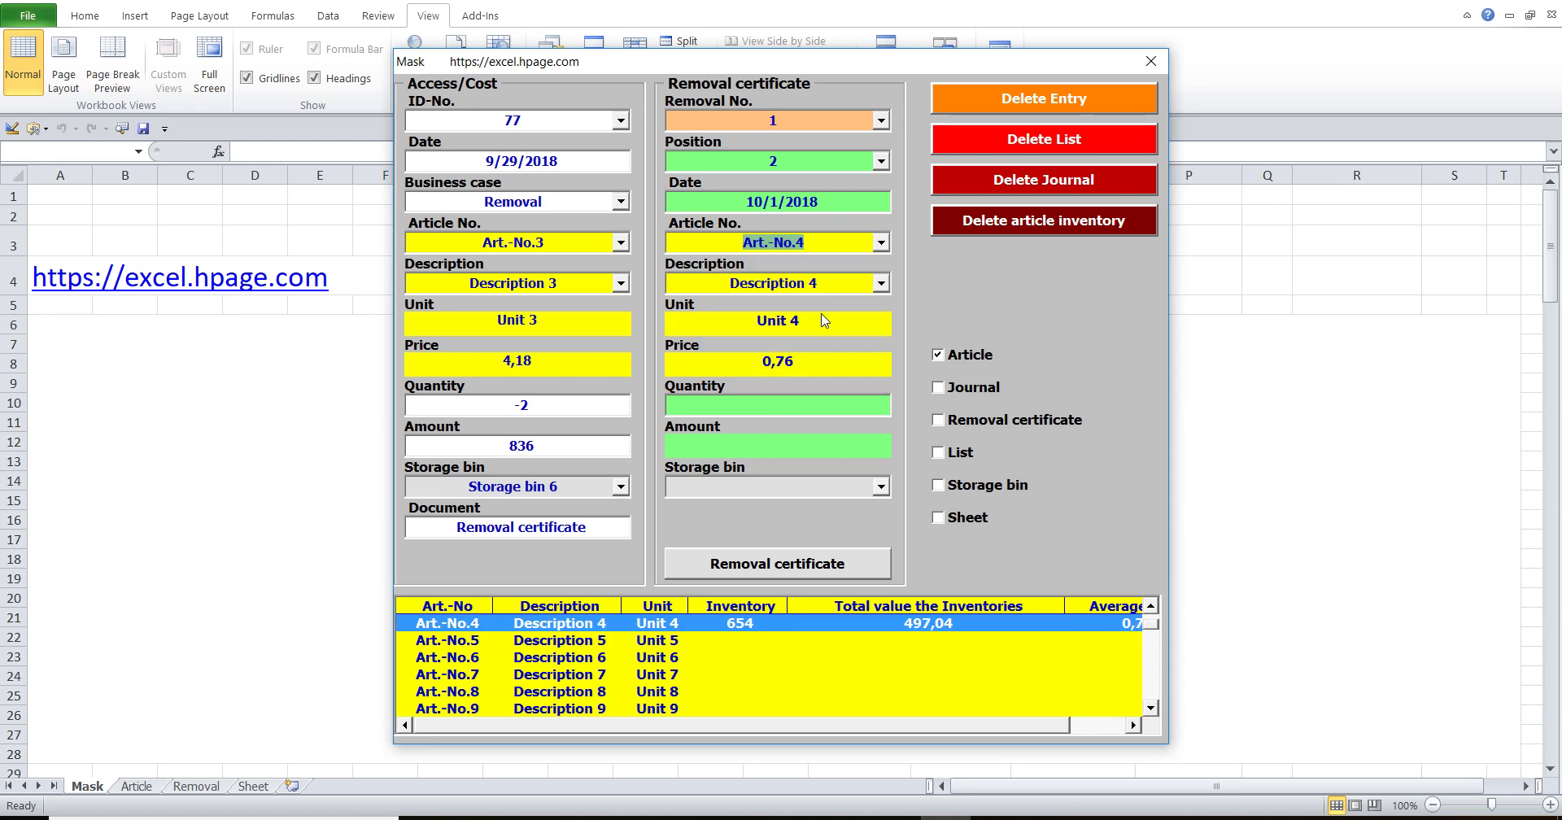
{"action": "left_click", "coordinate": [752, 407]}
{"action": "type", "text": "1"}
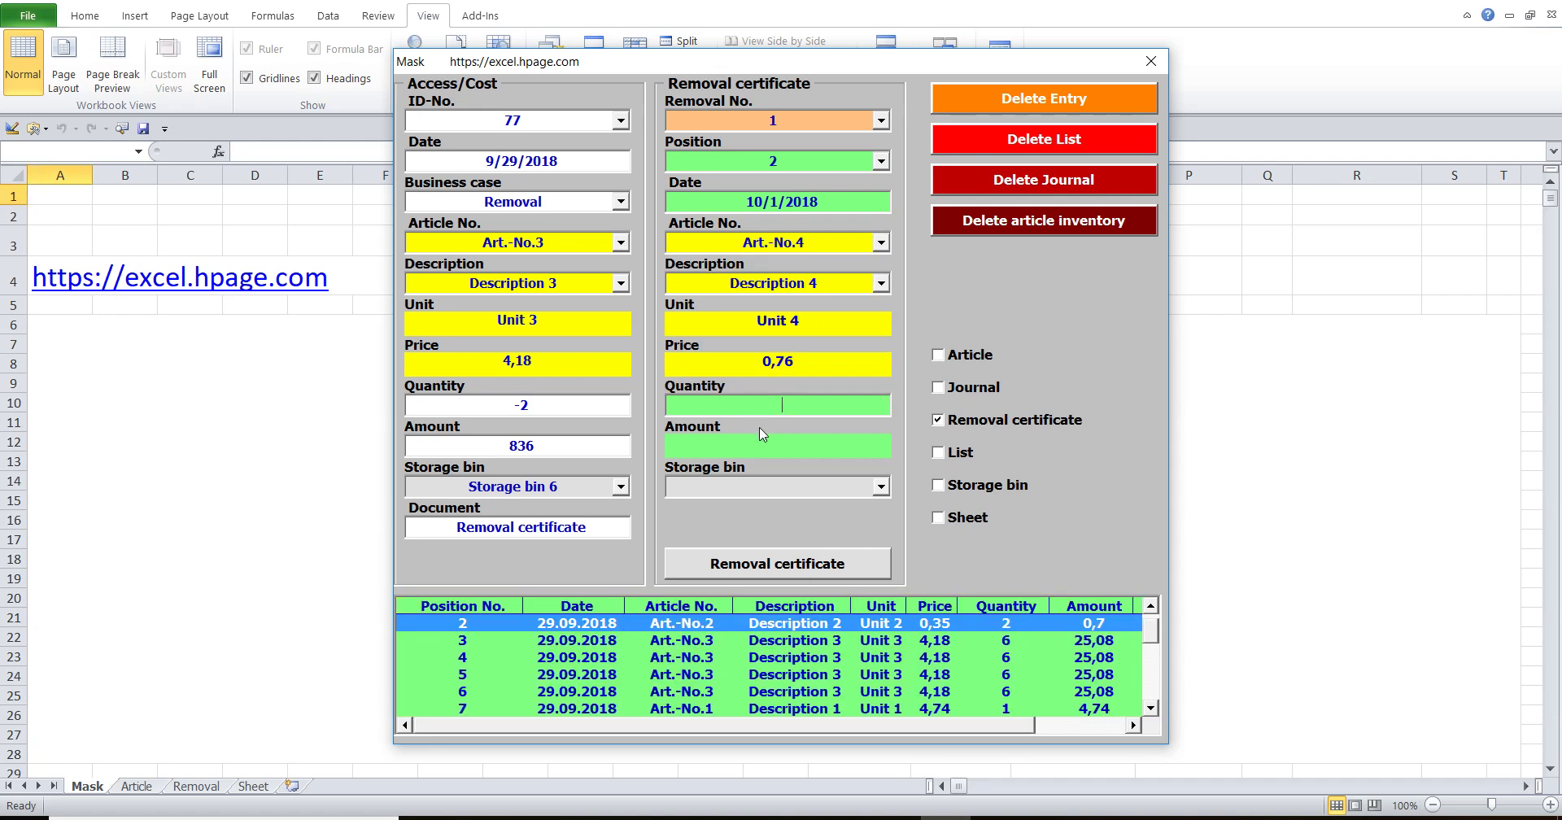
{"action": "left_click", "coordinate": [783, 488]}
{"action": "left_click", "coordinate": [882, 486]}
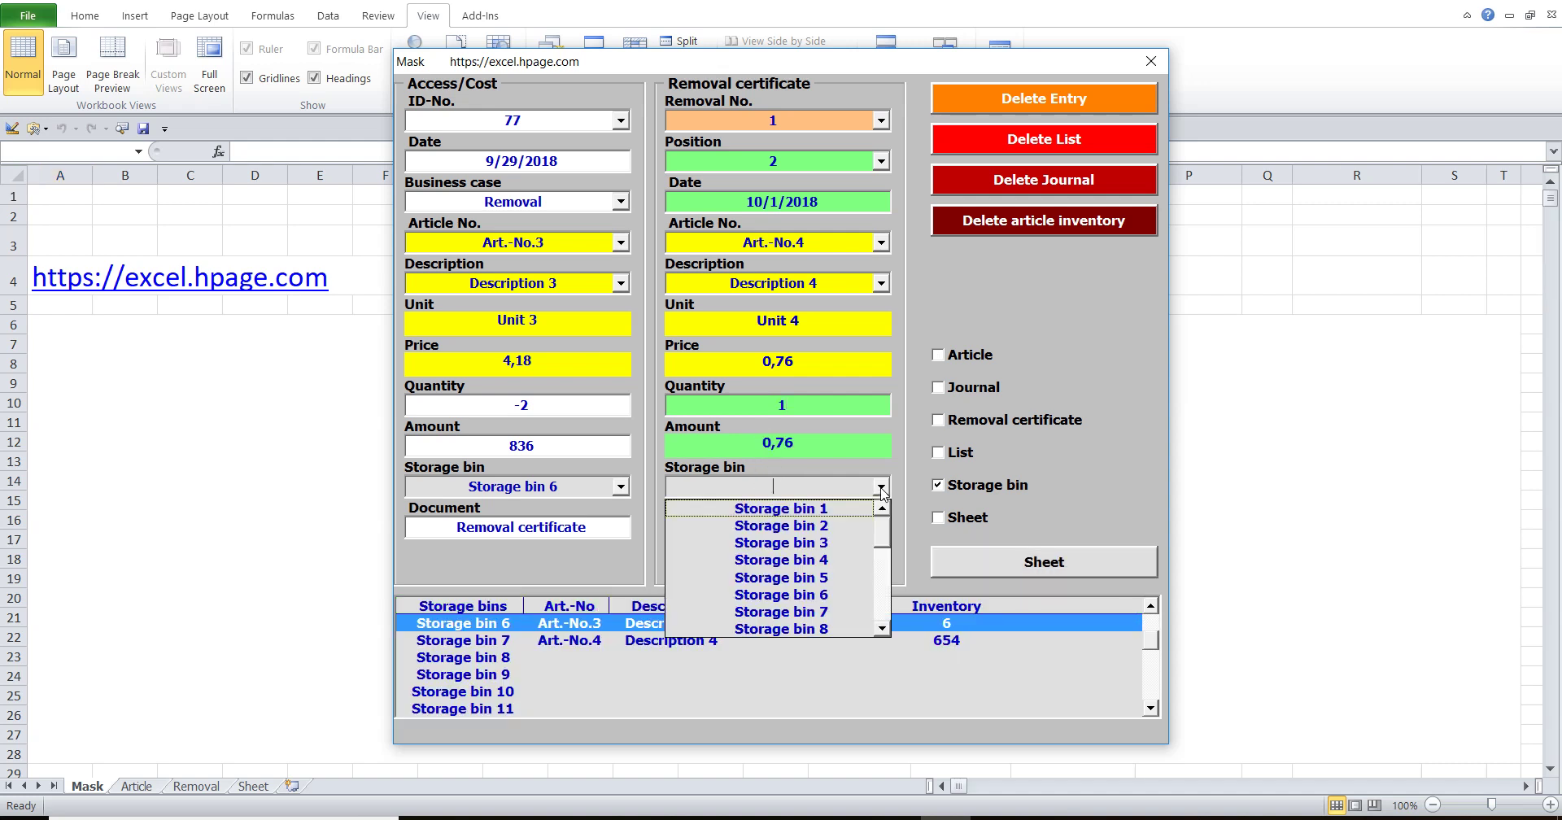
{"action": "left_click", "coordinate": [842, 510]}
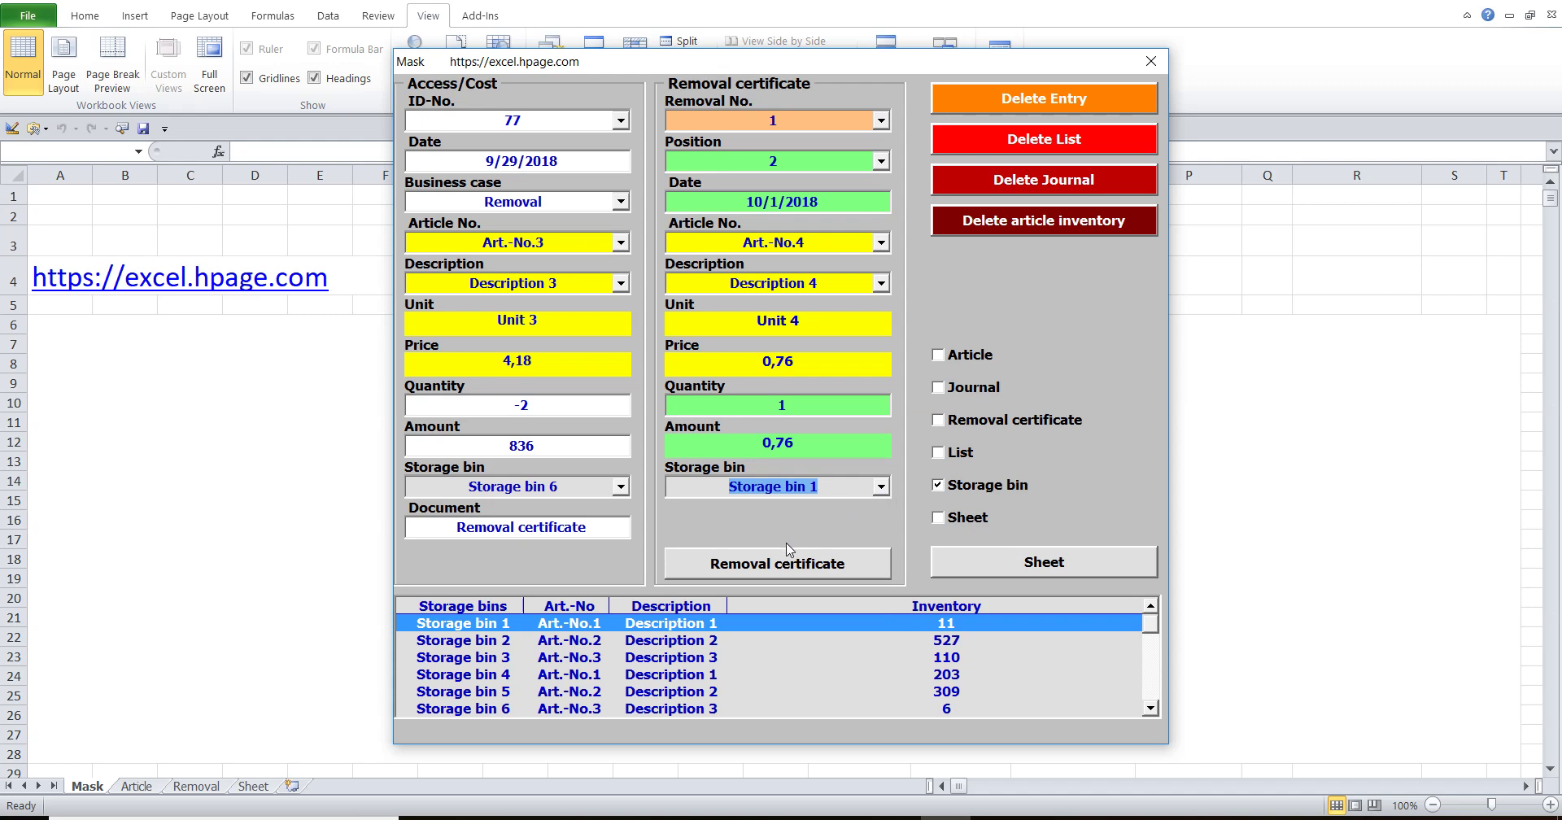
- View the Removal certificate sheet, then return to the Mask sheet form
{"action": "left_click", "coordinate": [751, 566]}
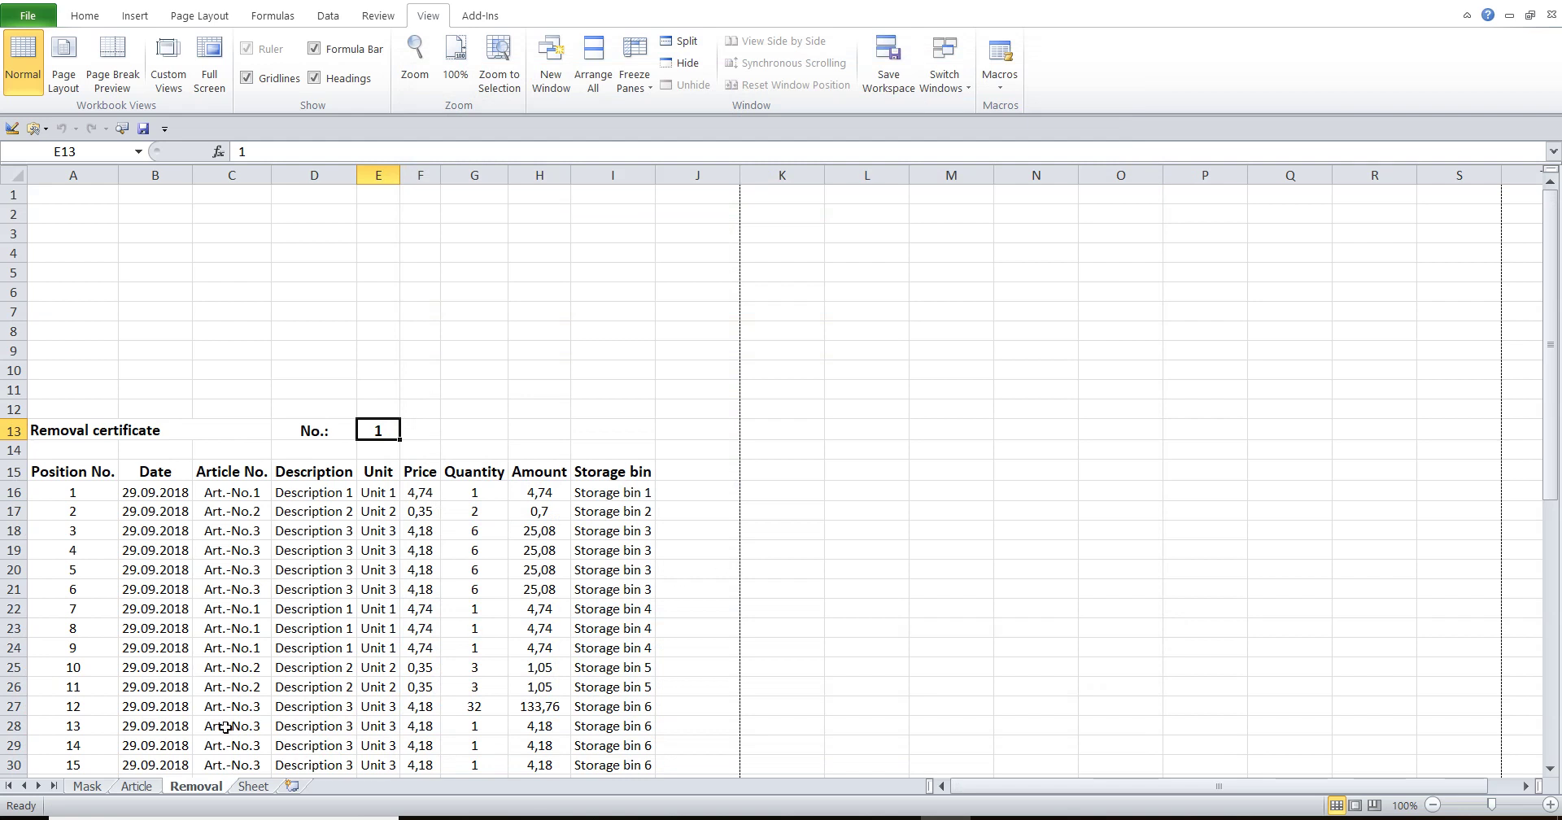
{"action": "left_click", "coordinate": [95, 786]}
{"action": "left_click", "coordinate": [760, 238]}
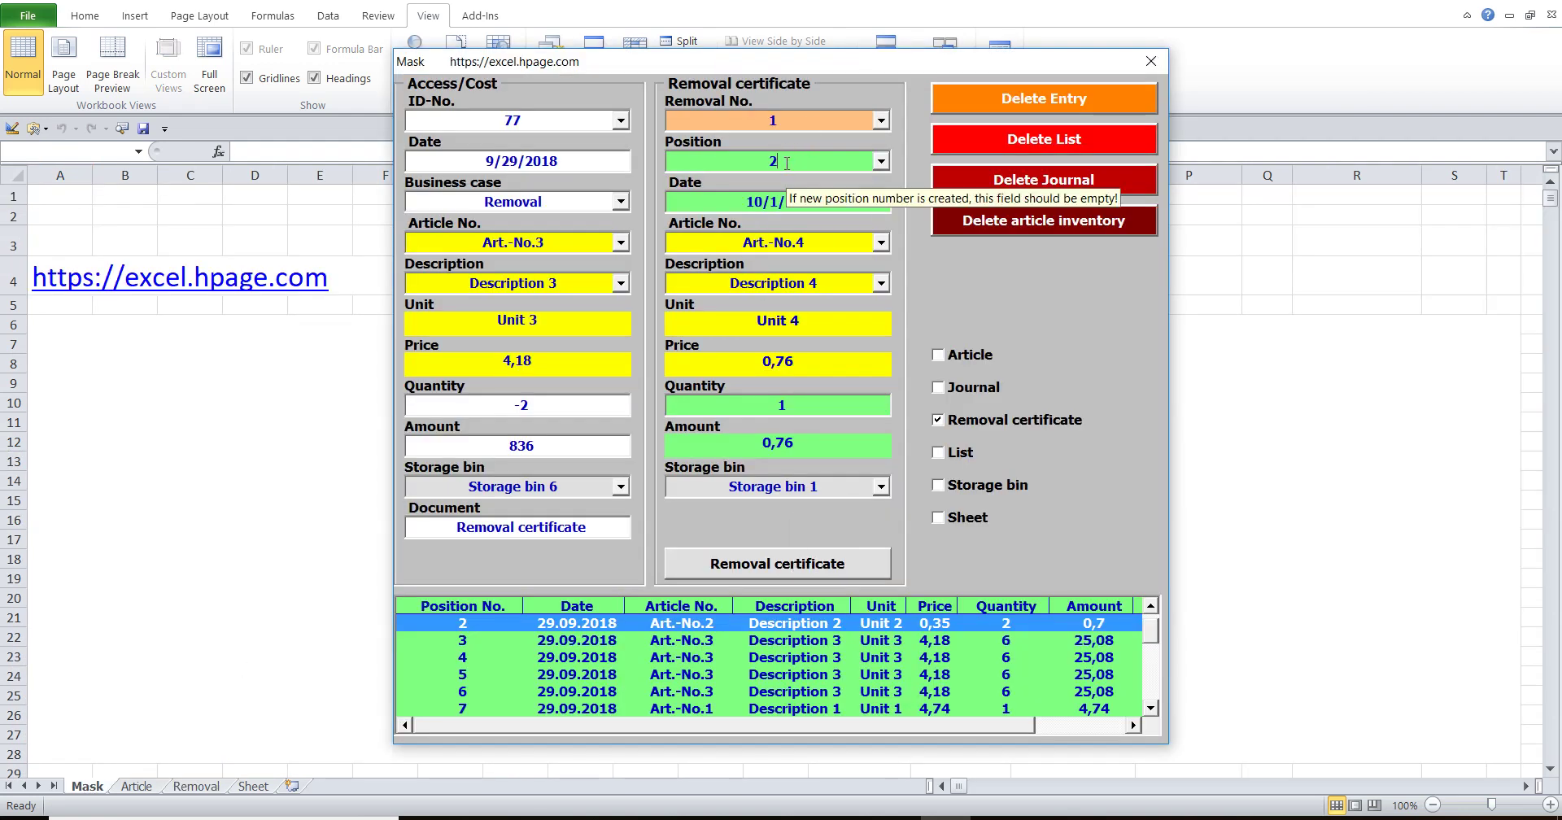
- Clear position 2 and try booking a new position, dismissing the empty storage bin warnings
{"action": "left_click_drag", "start_coordinate": [794, 159], "coordinate": [624, 155]}
{"action": "key", "text": "Delete"}
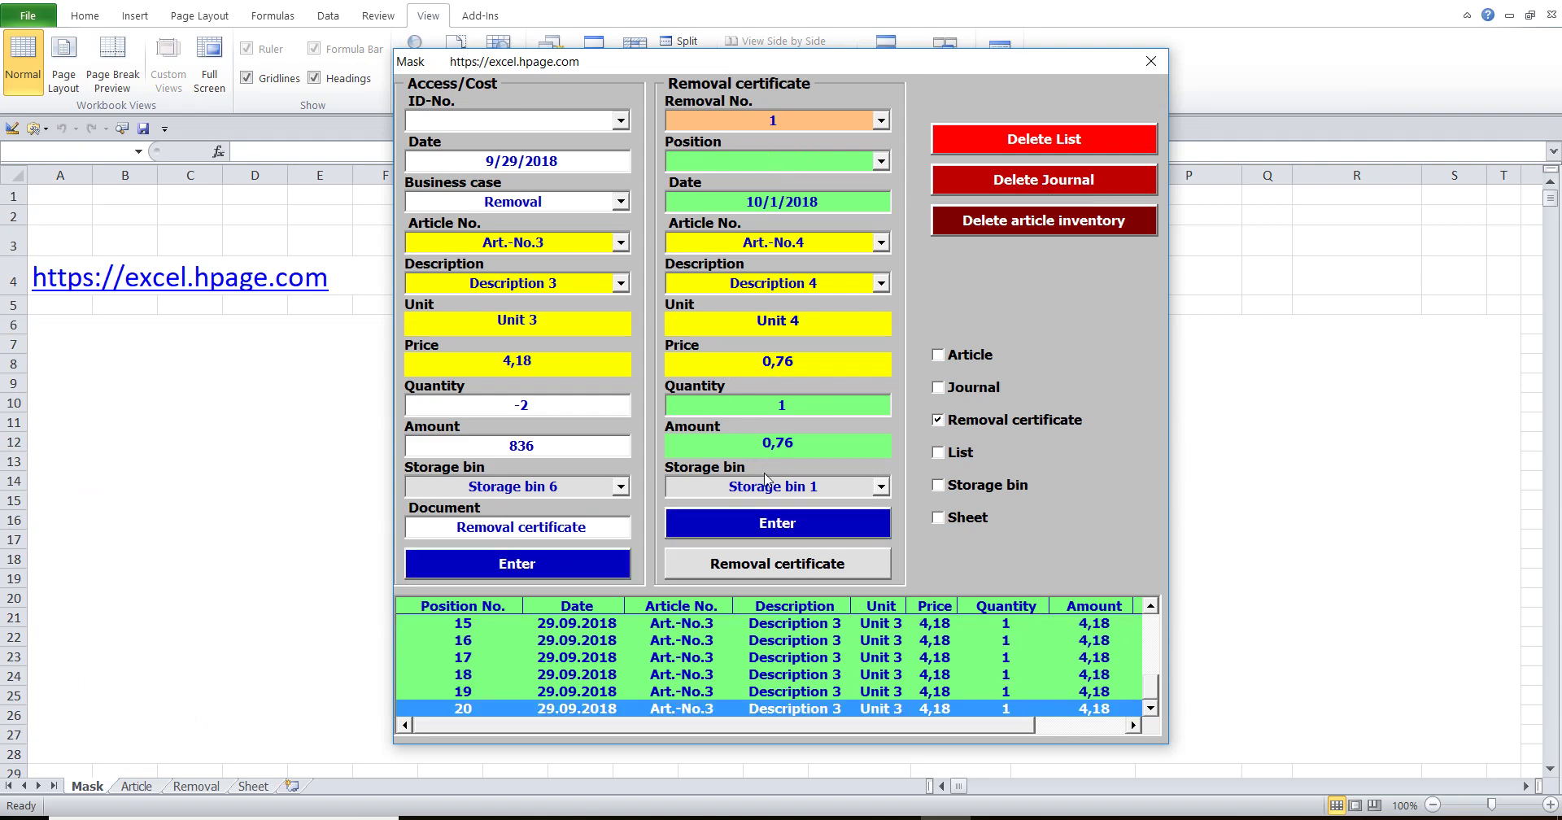
{"action": "left_click", "coordinate": [779, 530]}
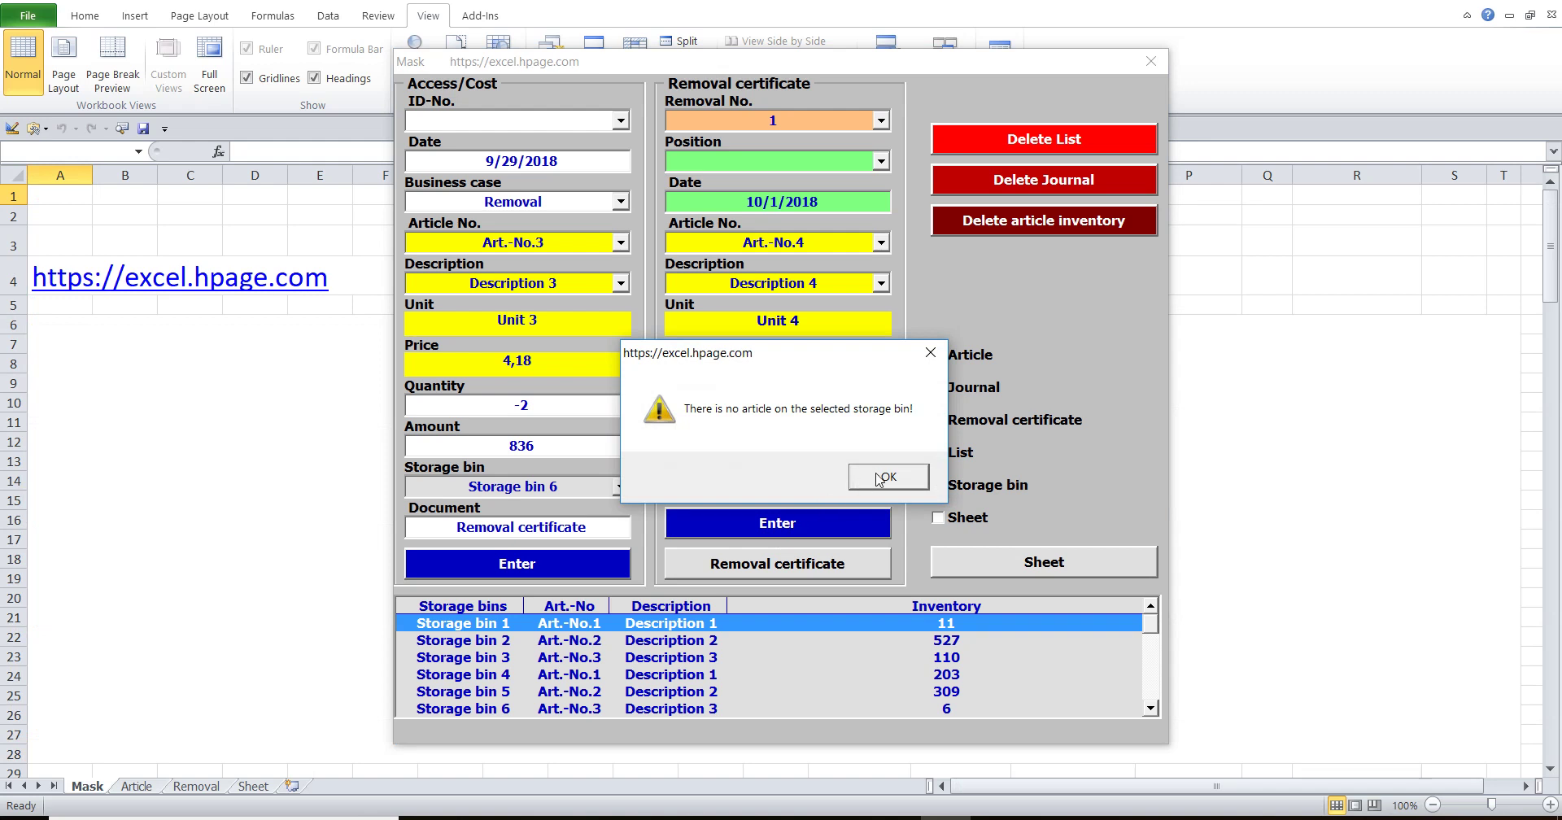
{"action": "left_click", "coordinate": [885, 477]}
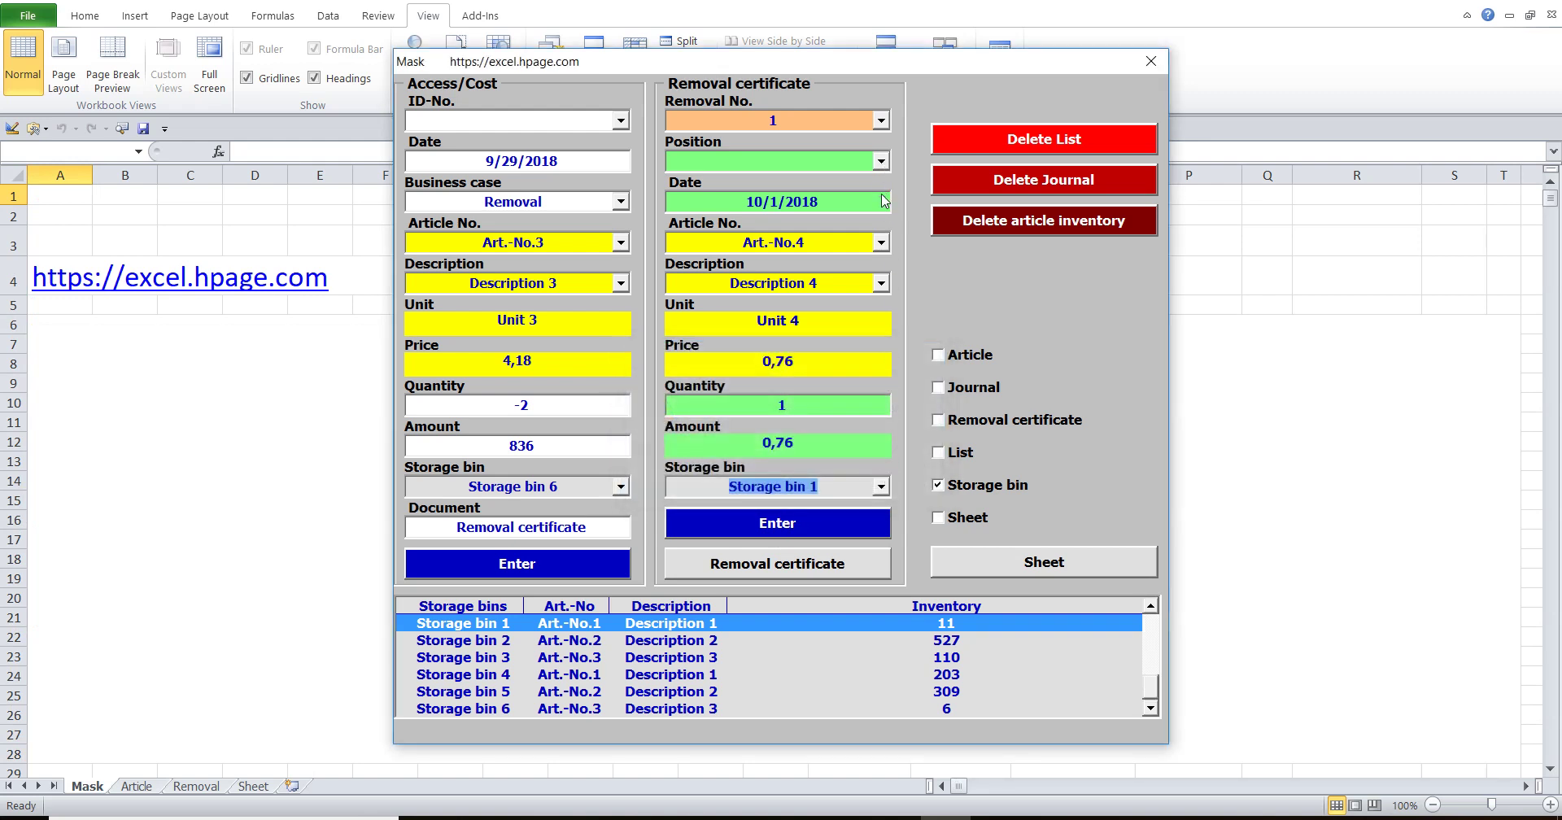
{"action": "left_click", "coordinate": [881, 160]}
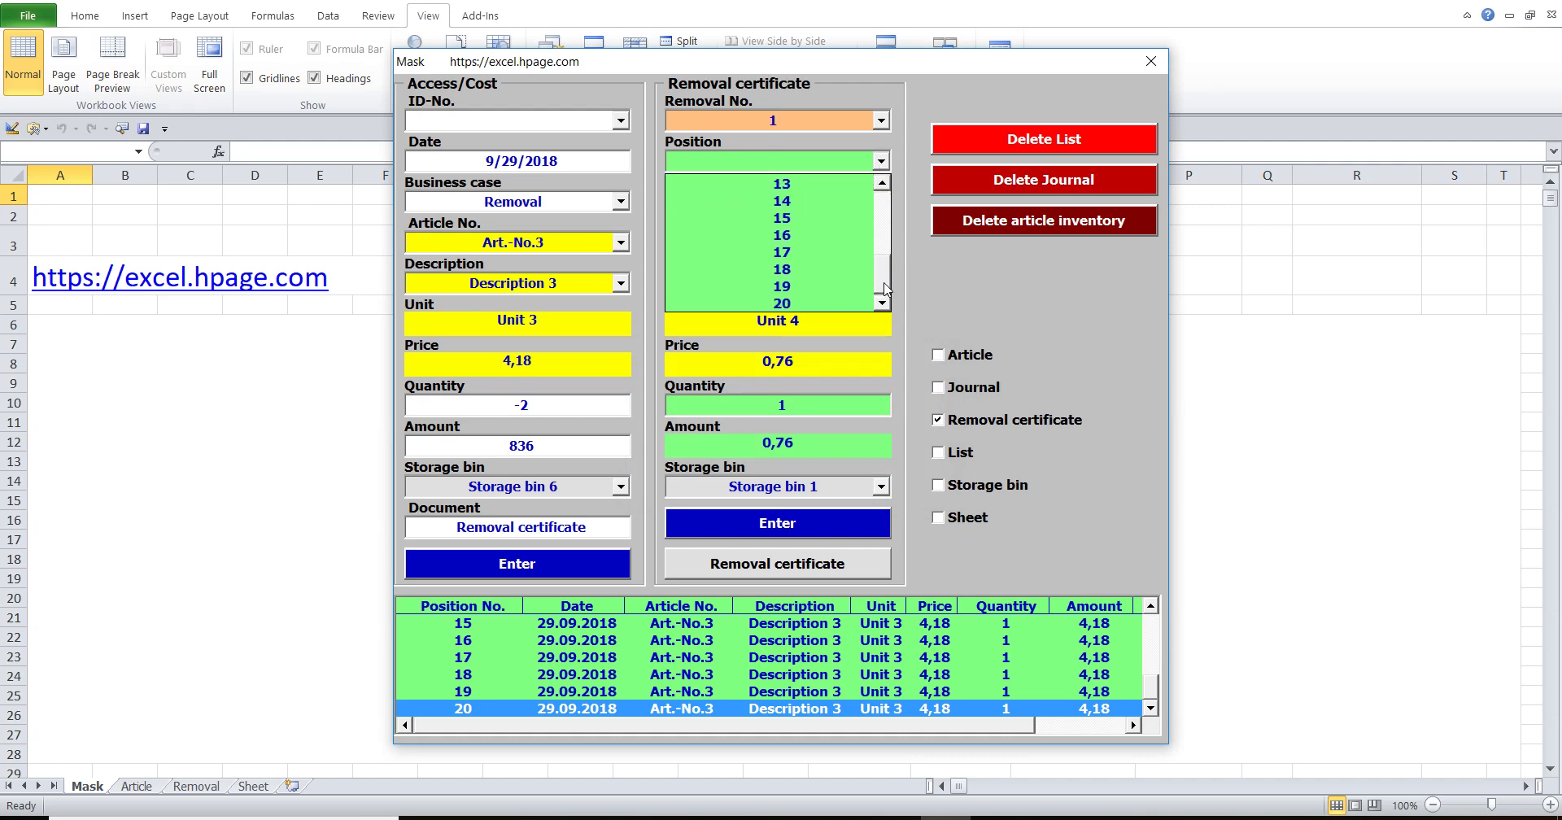
{"action": "left_click", "coordinate": [879, 161]}
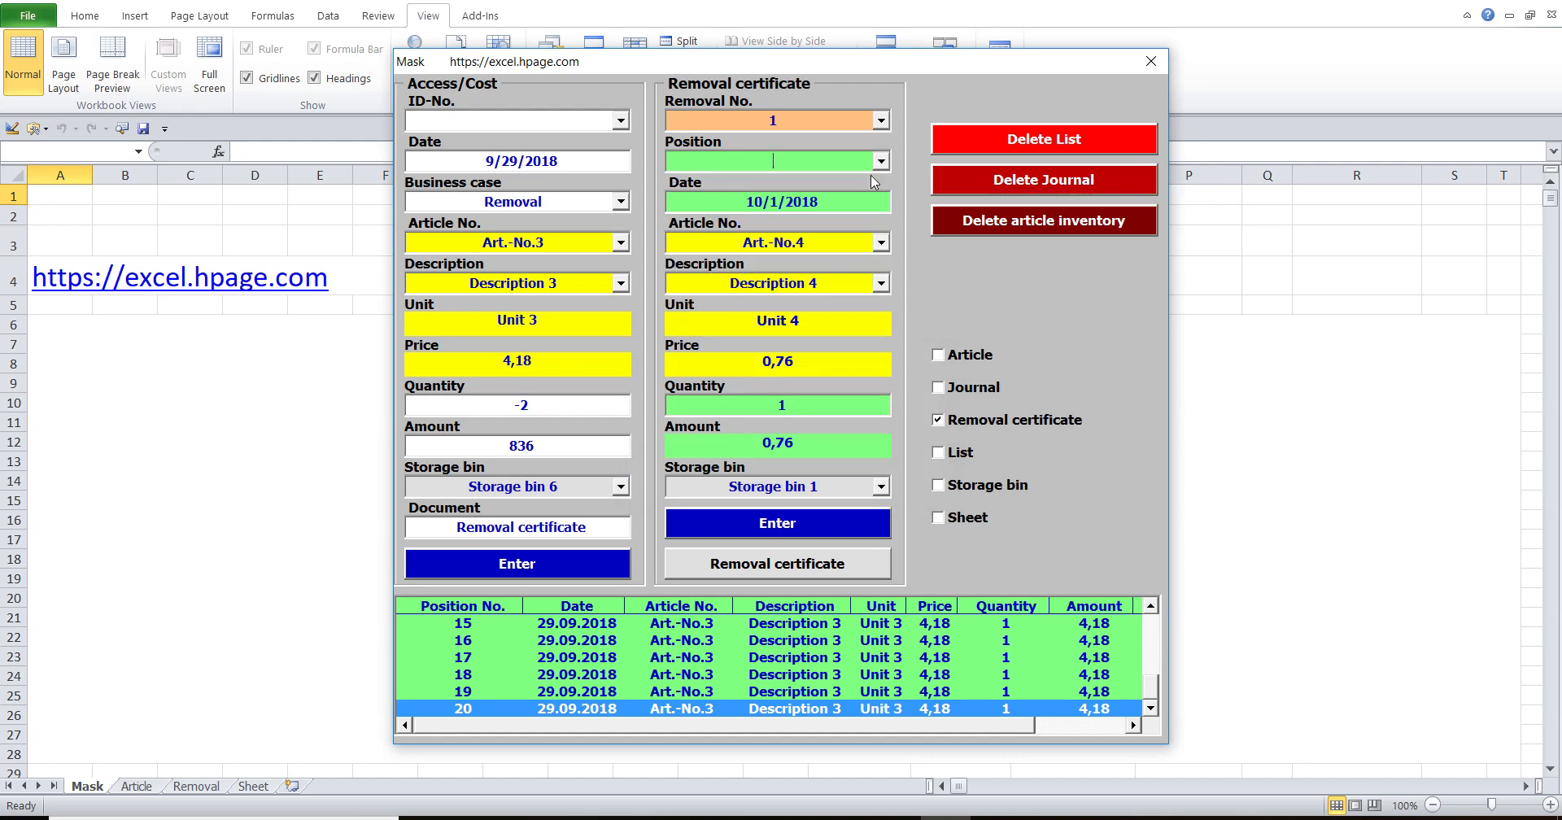
{"action": "left_click", "coordinate": [764, 529]}
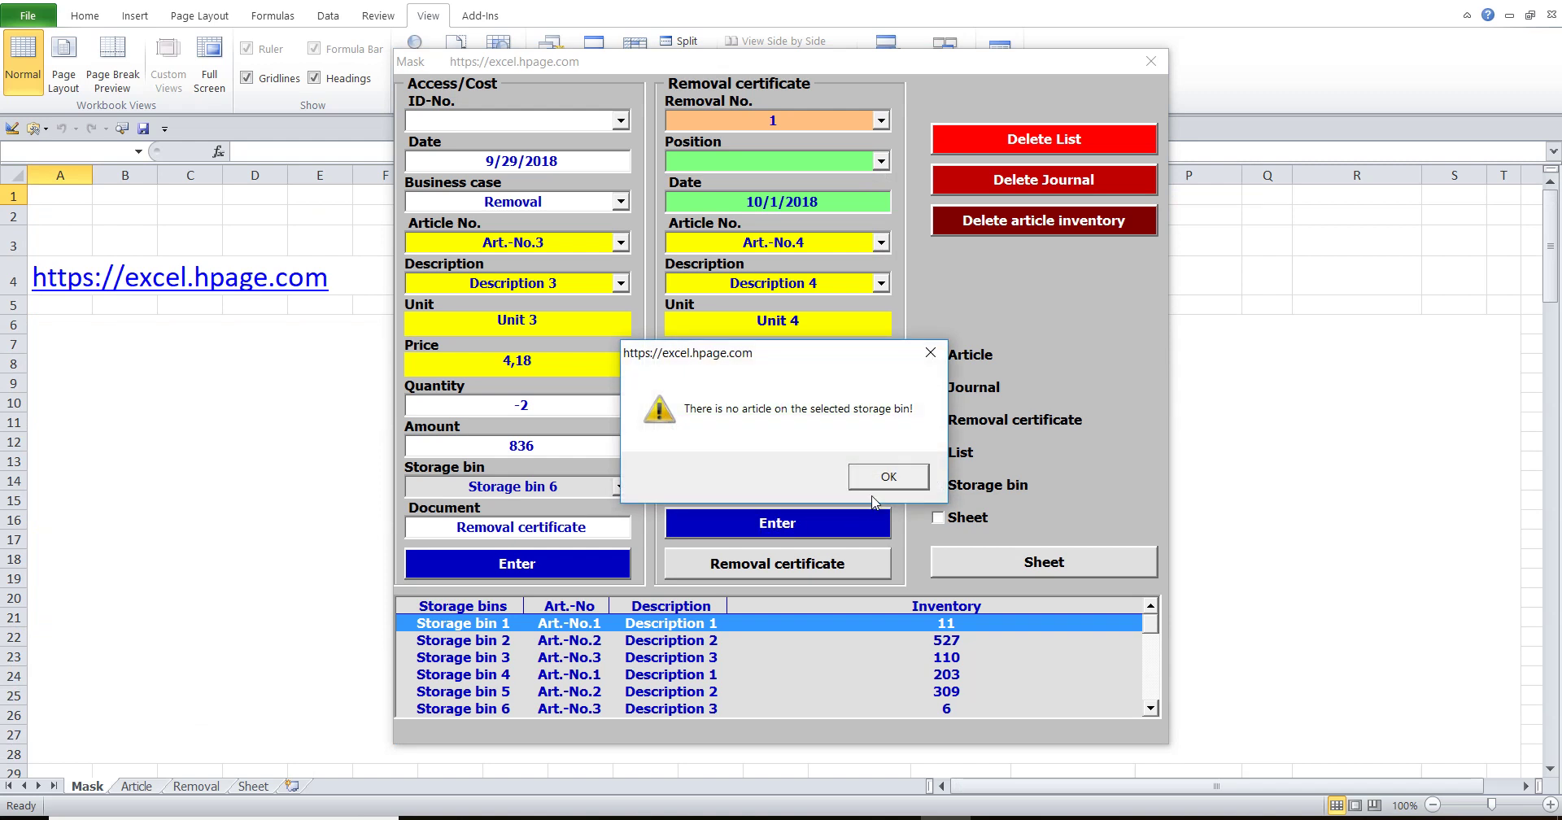
{"action": "left_click", "coordinate": [887, 476]}
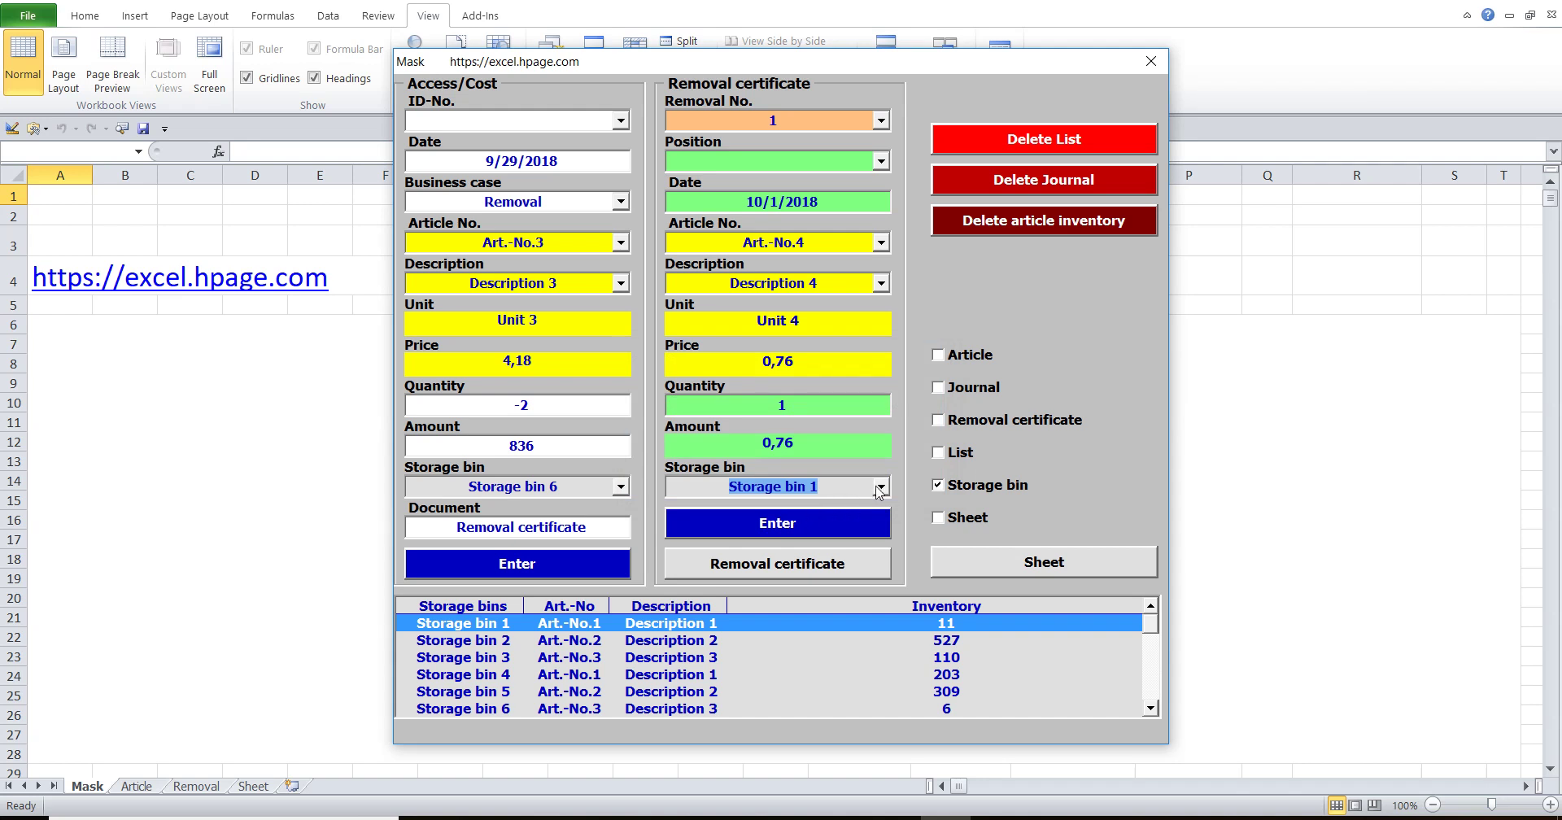
- Set the removal bin to Storage bin 7 and book, which hits the 20-position limit
{"action": "left_click", "coordinate": [845, 484]}
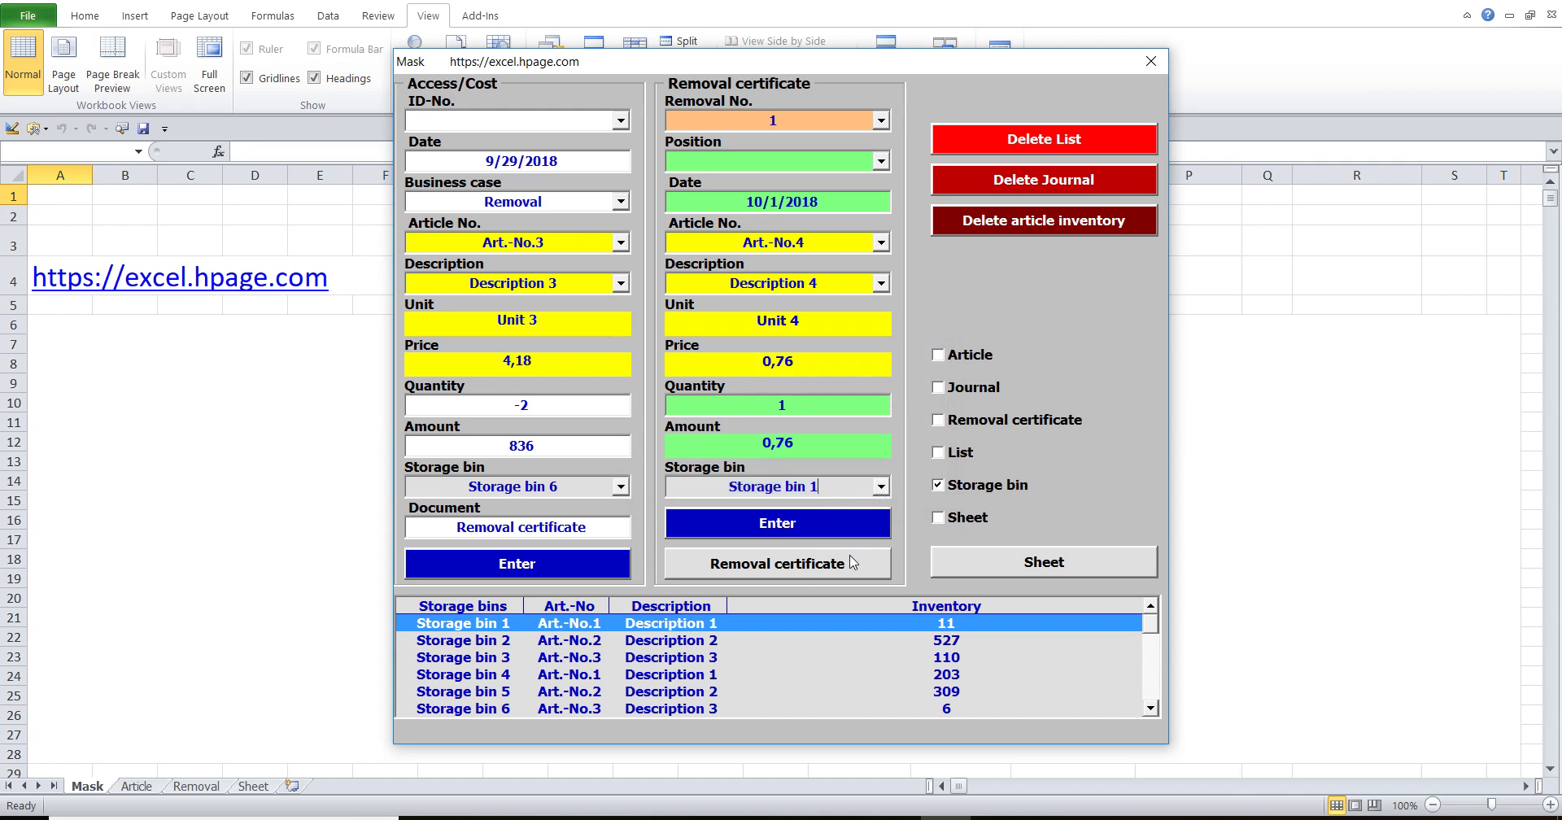
{"action": "left_click", "coordinate": [881, 486]}
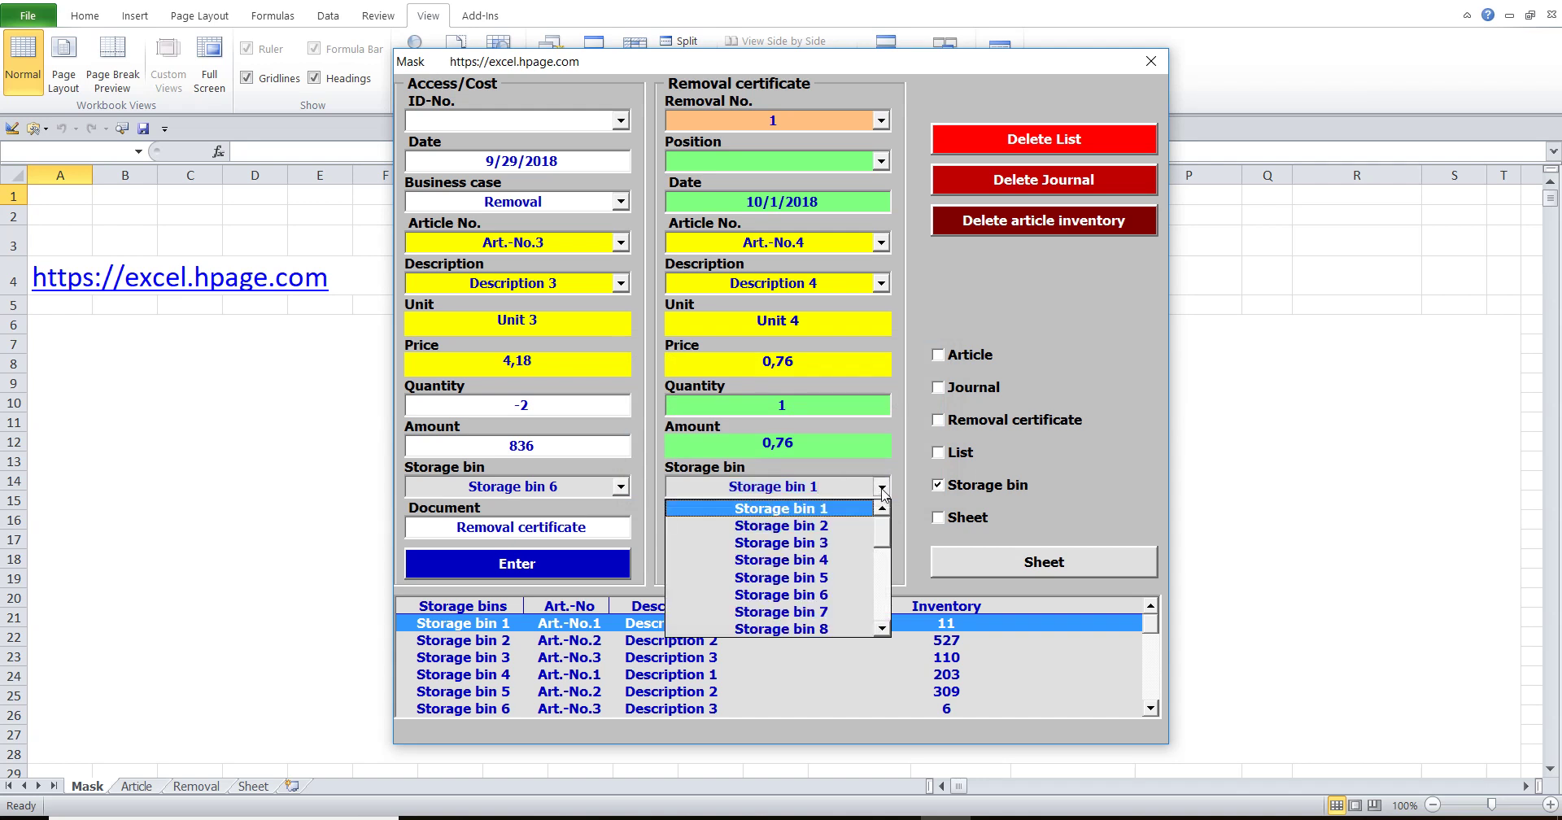
{"action": "left_click", "coordinate": [844, 562]}
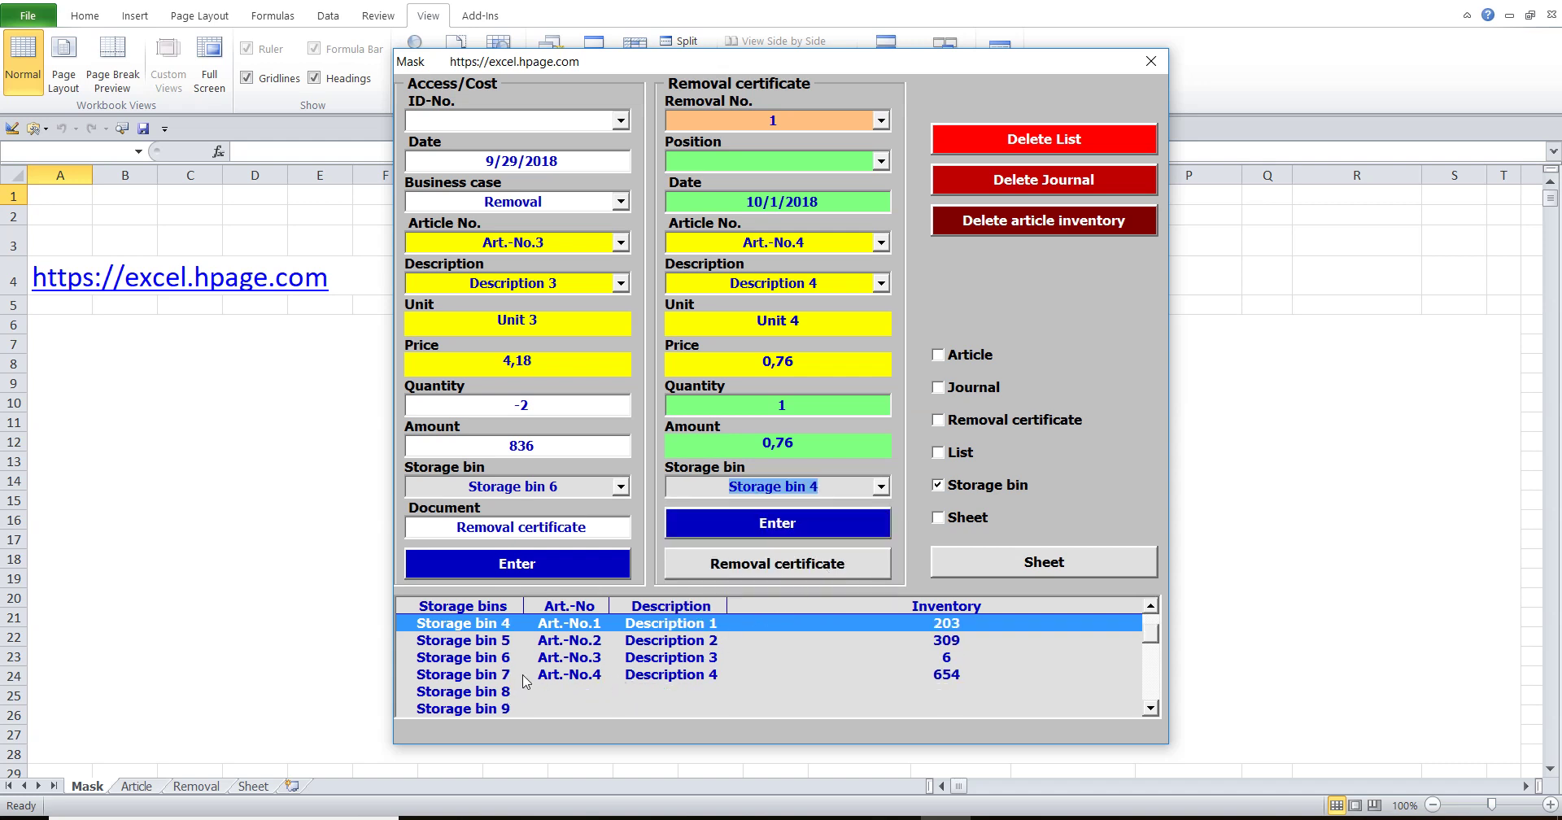
{"action": "left_click", "coordinate": [878, 488]}
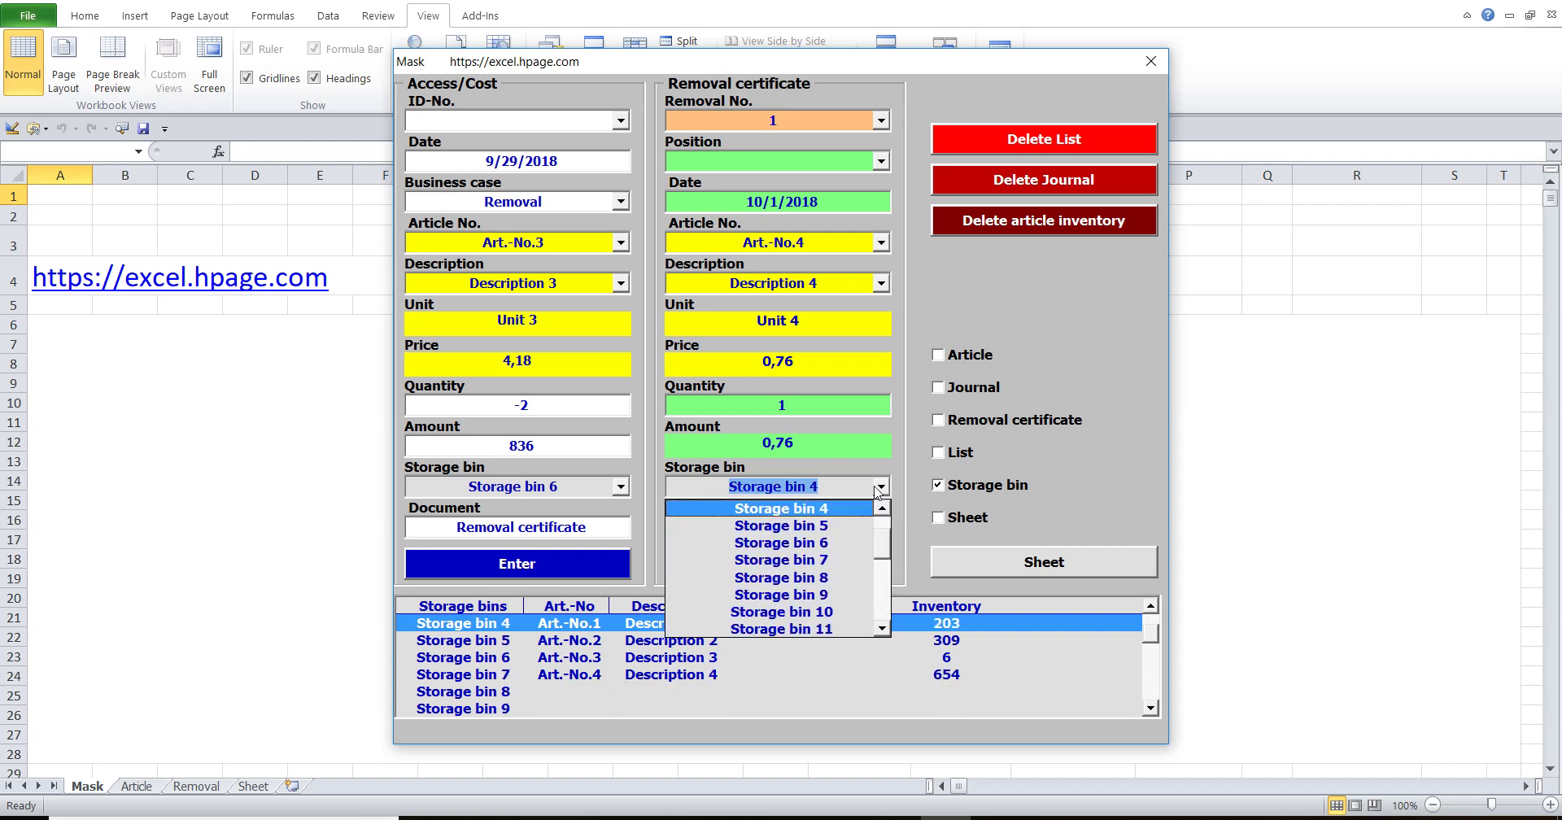
{"action": "left_click", "coordinate": [879, 488]}
{"action": "left_click", "coordinate": [506, 675]}
{"action": "left_click", "coordinate": [506, 676]}
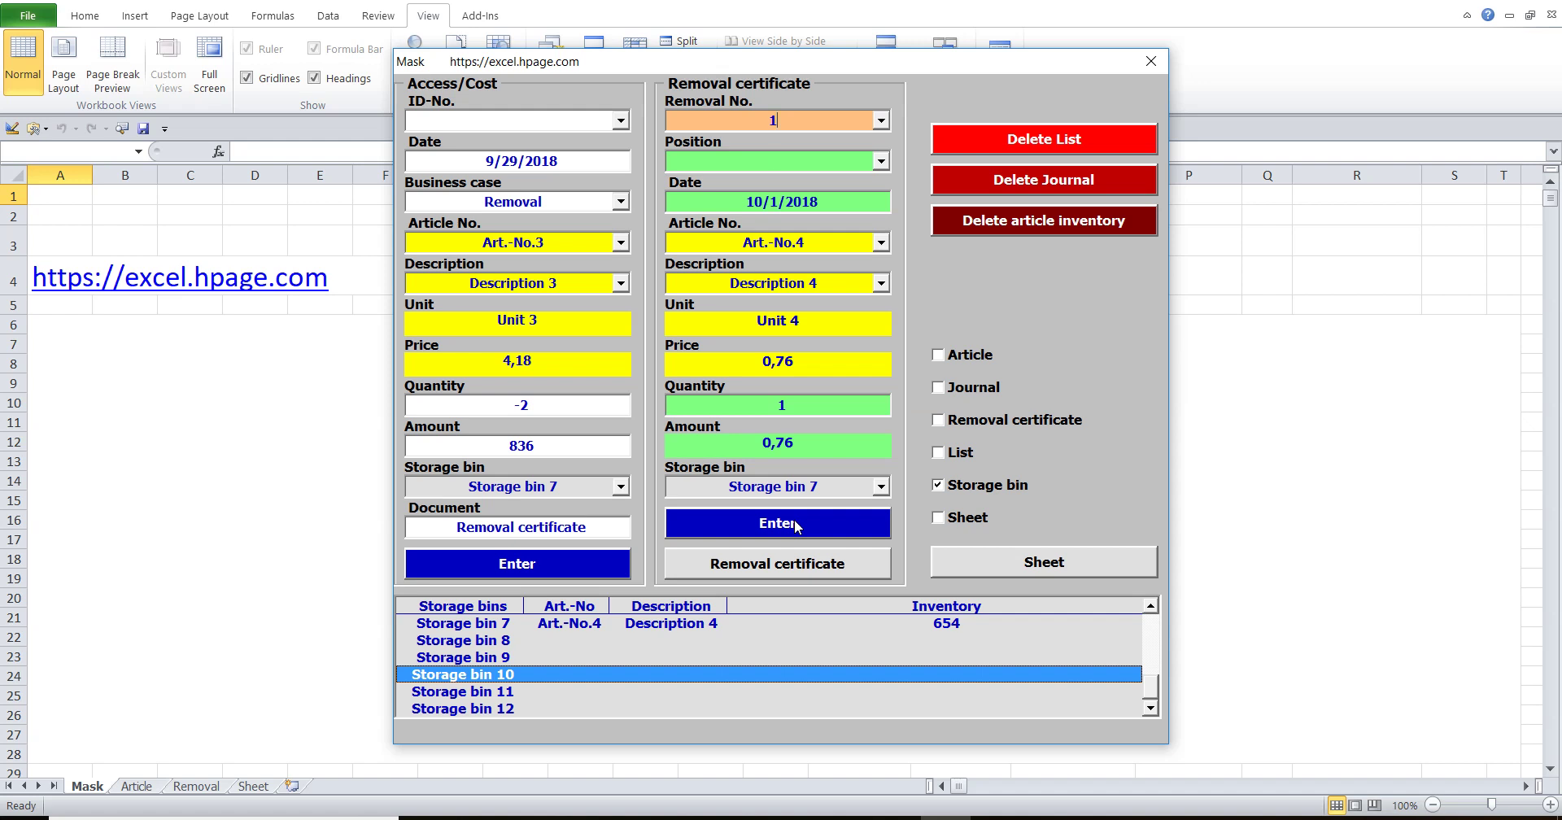
{"action": "left_click", "coordinate": [794, 523]}
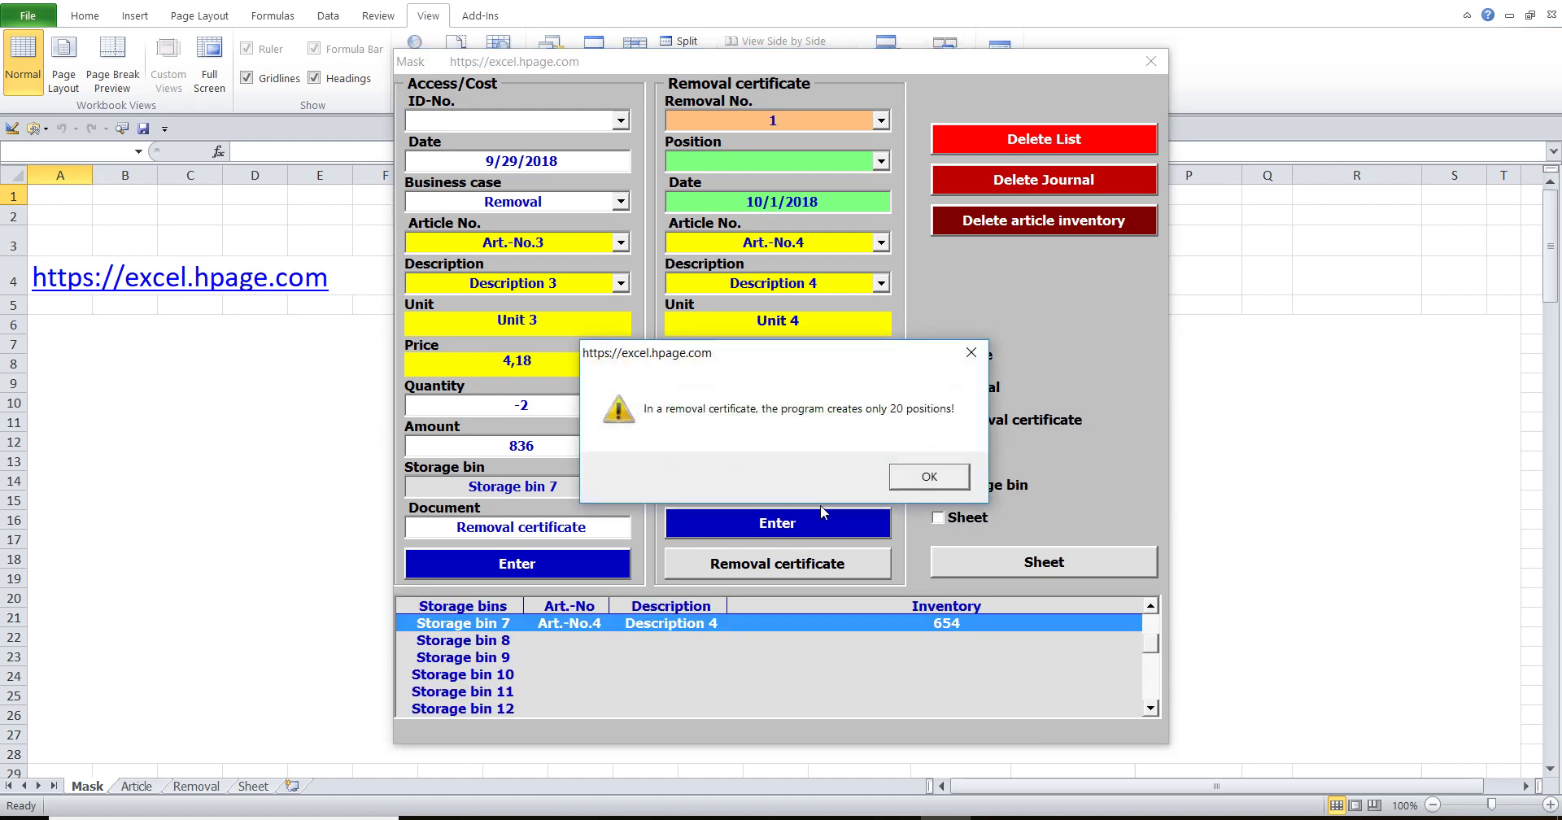
{"action": "left_click", "coordinate": [920, 481]}
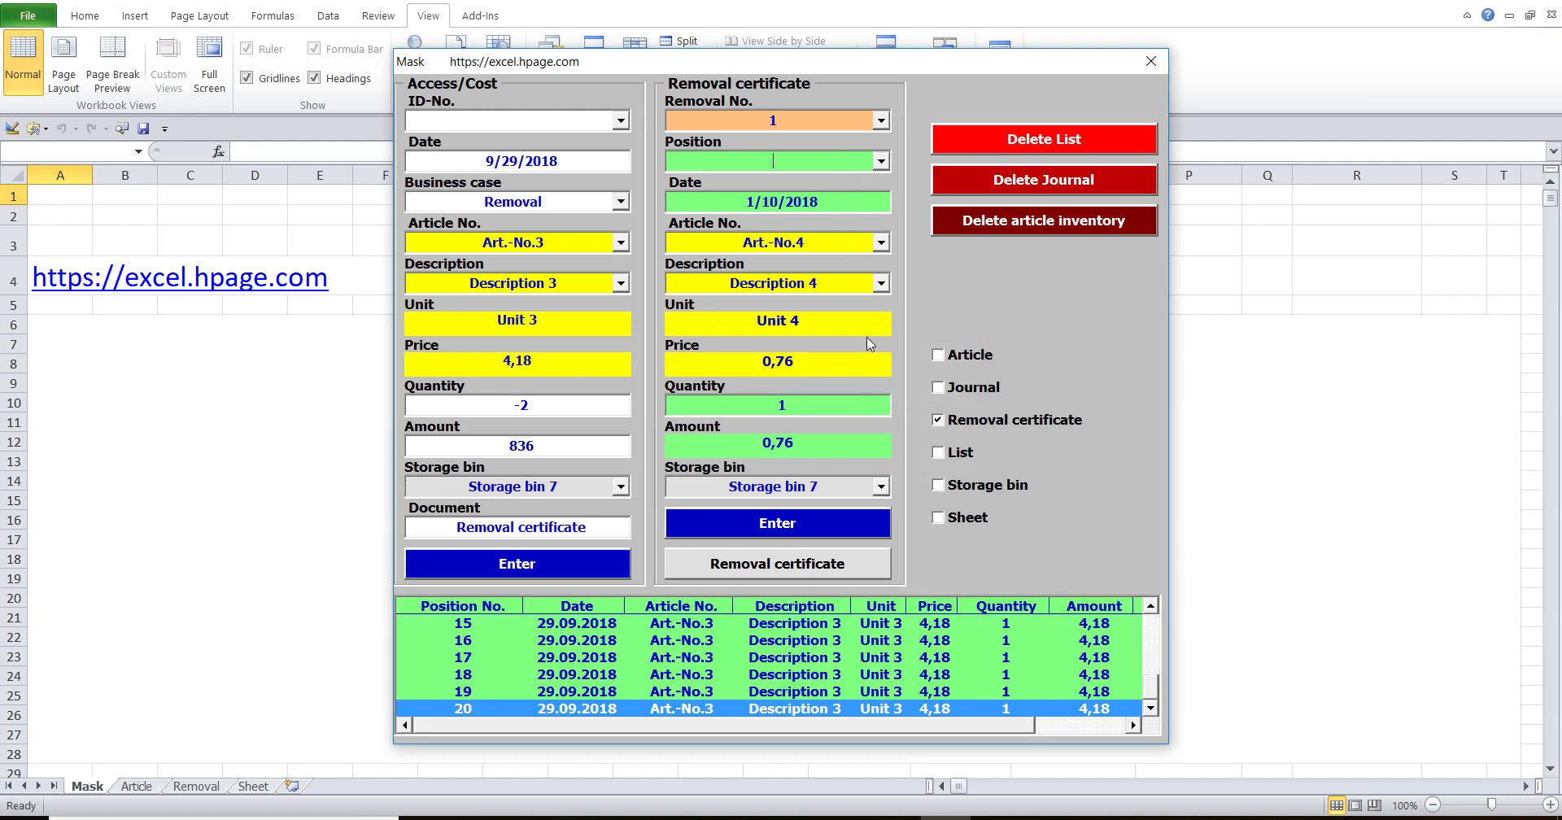
- Clear the removal number and book the position as new removal certificate 4, record 82
{"action": "left_click", "coordinate": [789, 122]}
{"action": "key", "text": "BackSpace"}
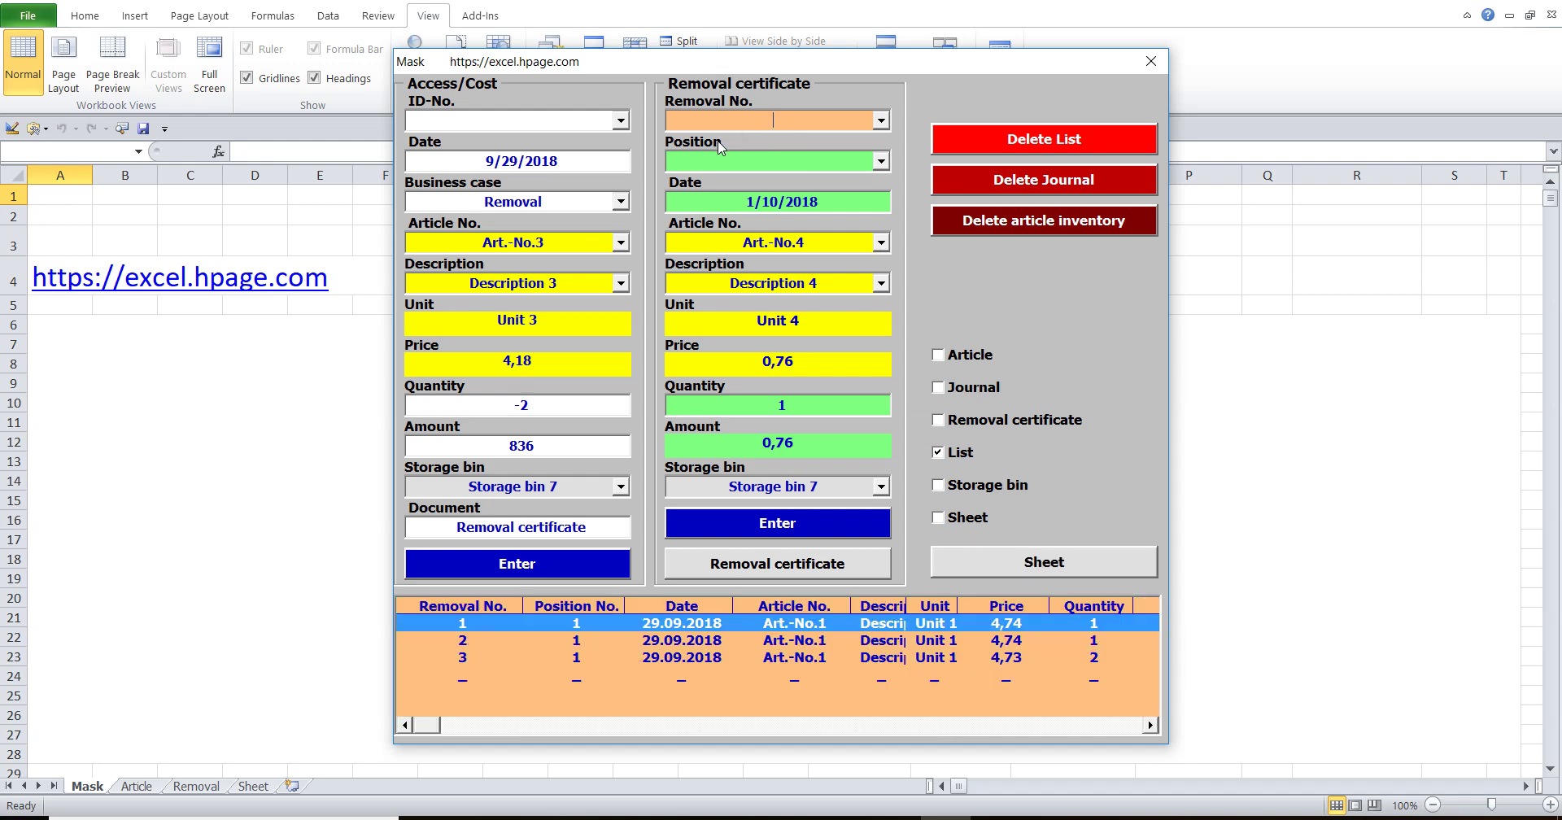
{"action": "left_click", "coordinate": [820, 525]}
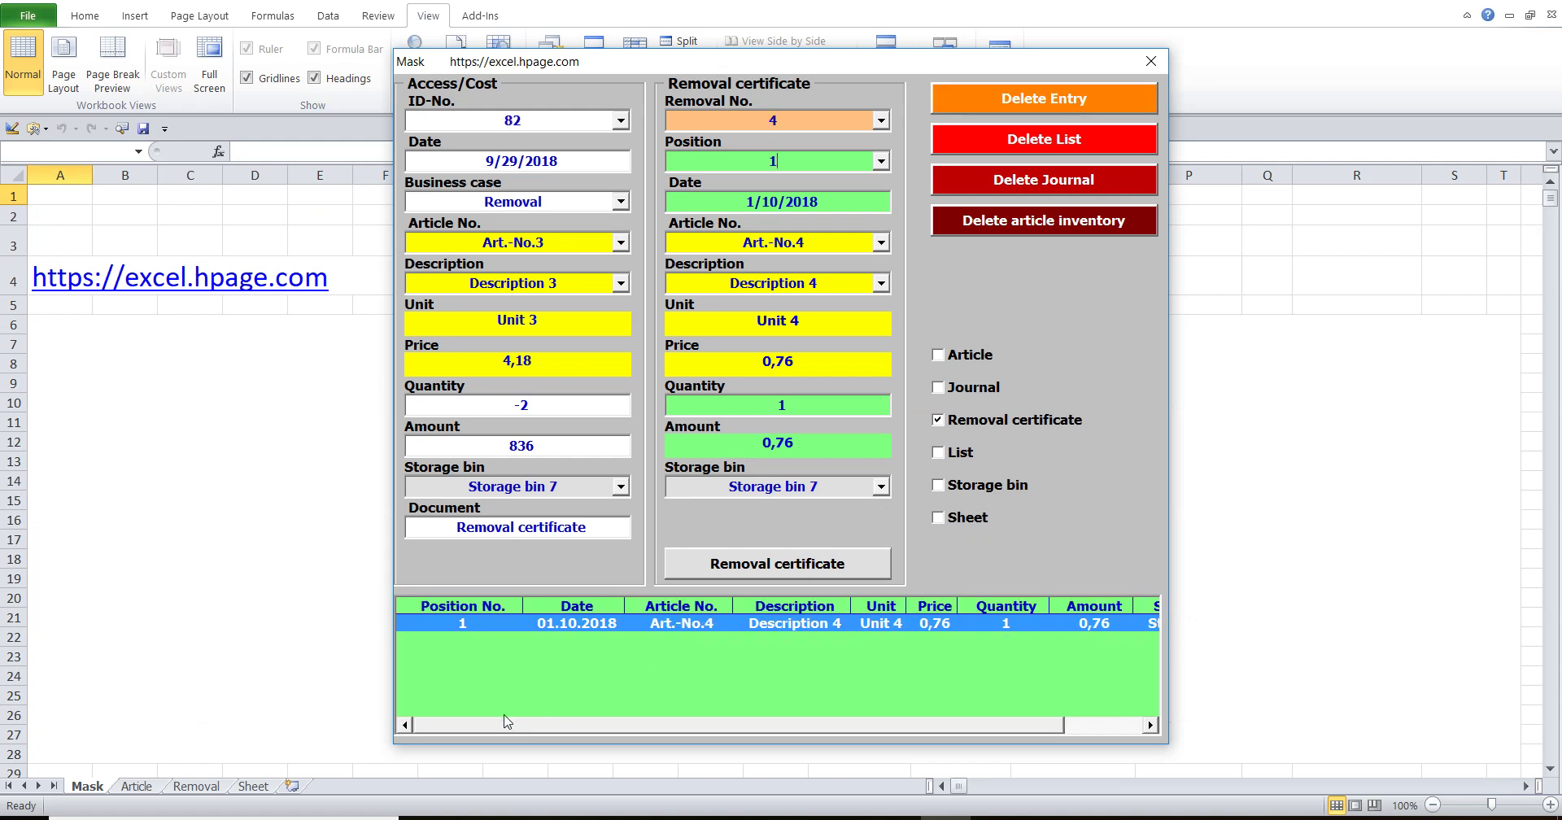
- Clear the position number so a further position can be entered
{"action": "mouse_move", "coordinate": [496, 725]}
{"action": "left_mouse_down"}
{"action": "mouse_move", "coordinate": [765, 727]}
{"action": "mouse_move", "coordinate": [704, 721]}
{"action": "left_mouse_up"}
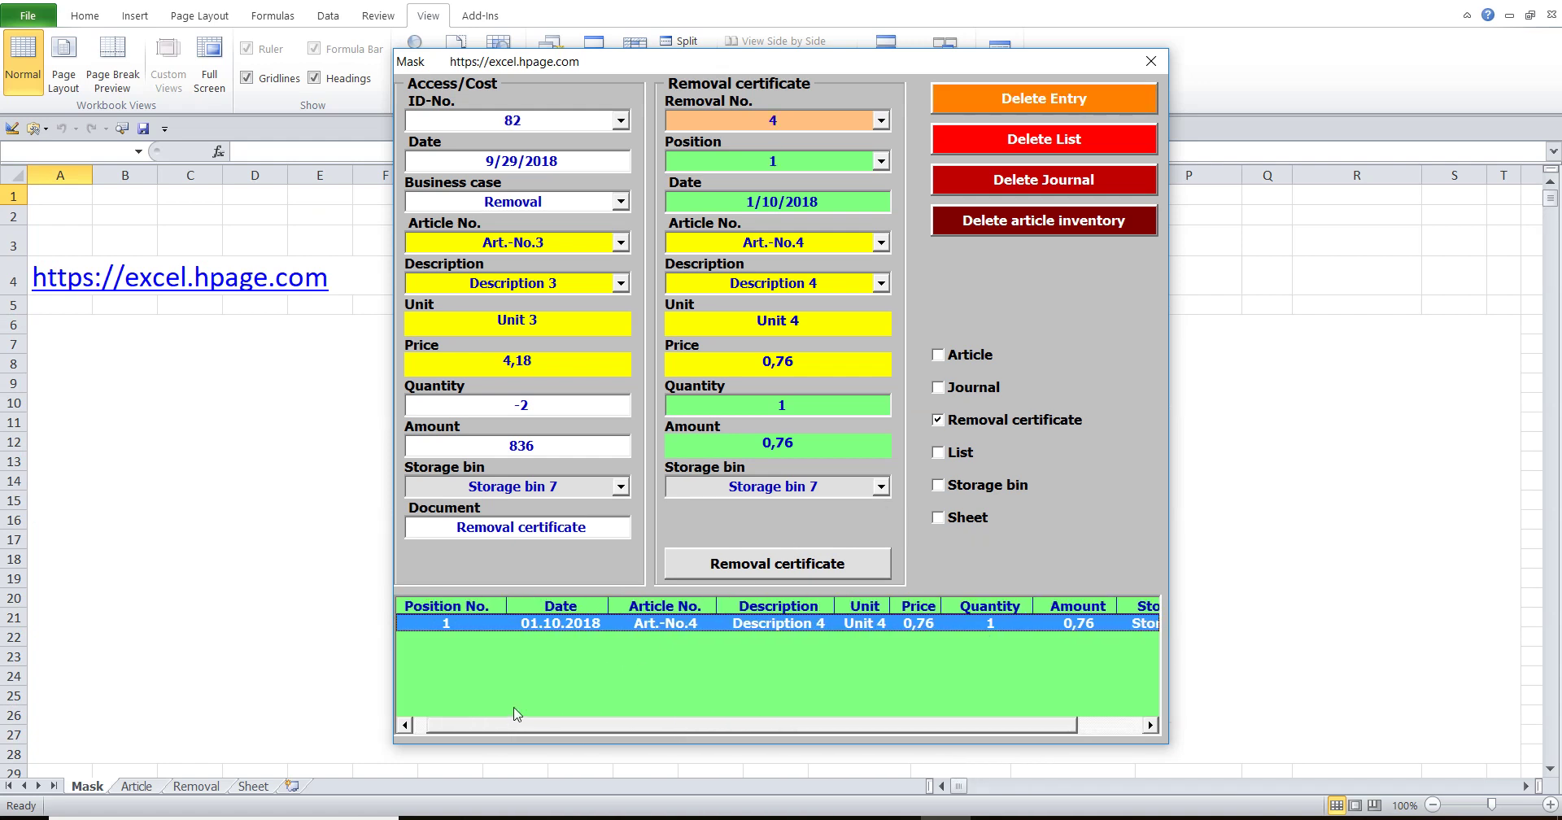
{"action": "double_click", "coordinate": [788, 155]}
{"action": "key", "text": "BackSpace"}
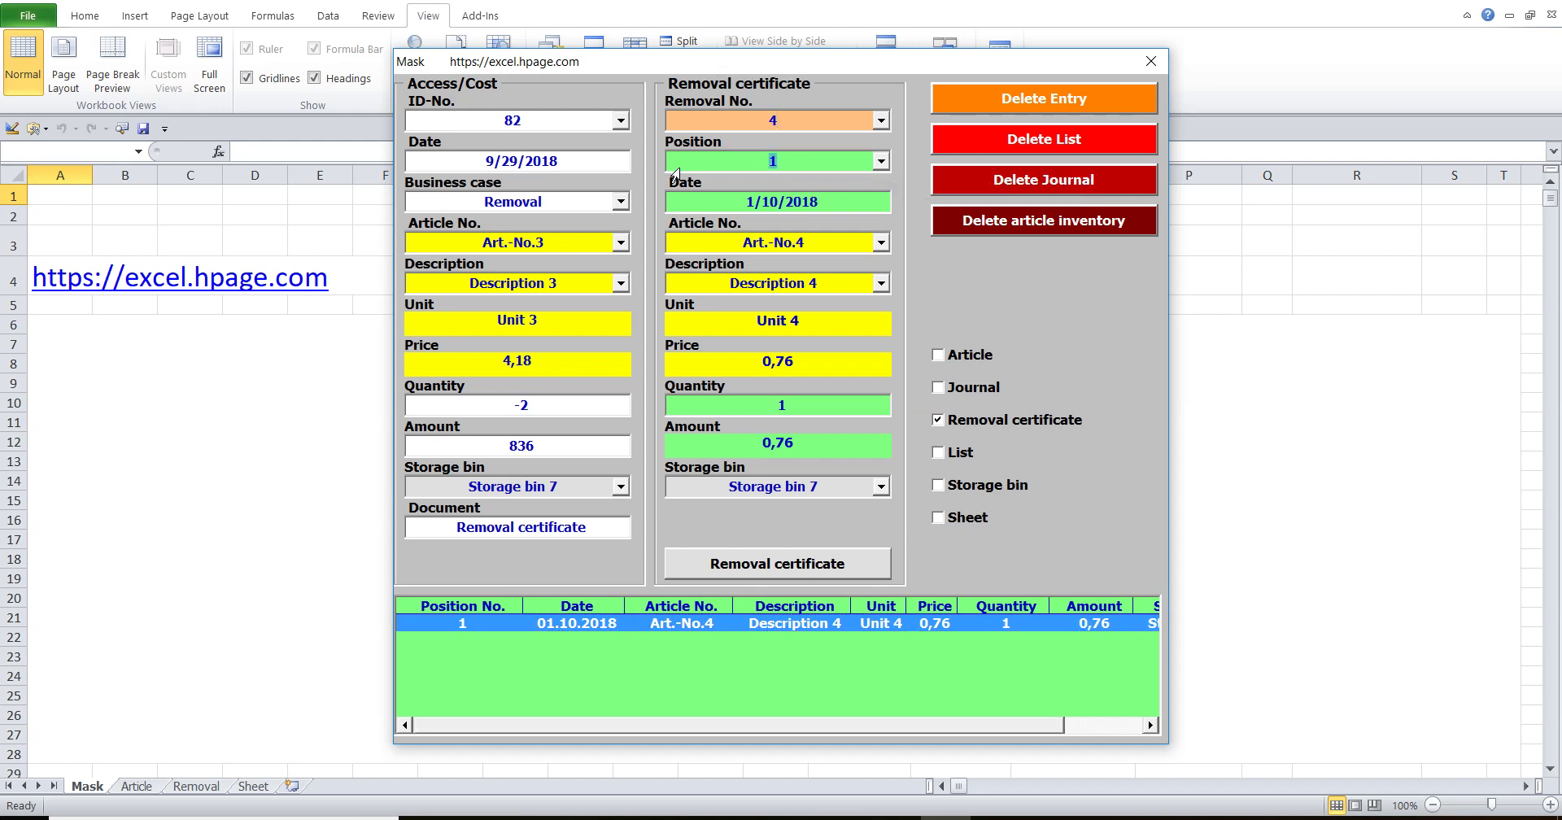
- Try removing 250 units of Art.-No.1 from Storage bin 4, which is refused as too many
{"action": "left_click", "coordinate": [881, 243]}
{"action": "scroll", "coordinate": [884, 275], "scroll_direction": "up", "scroll_amount": 3}
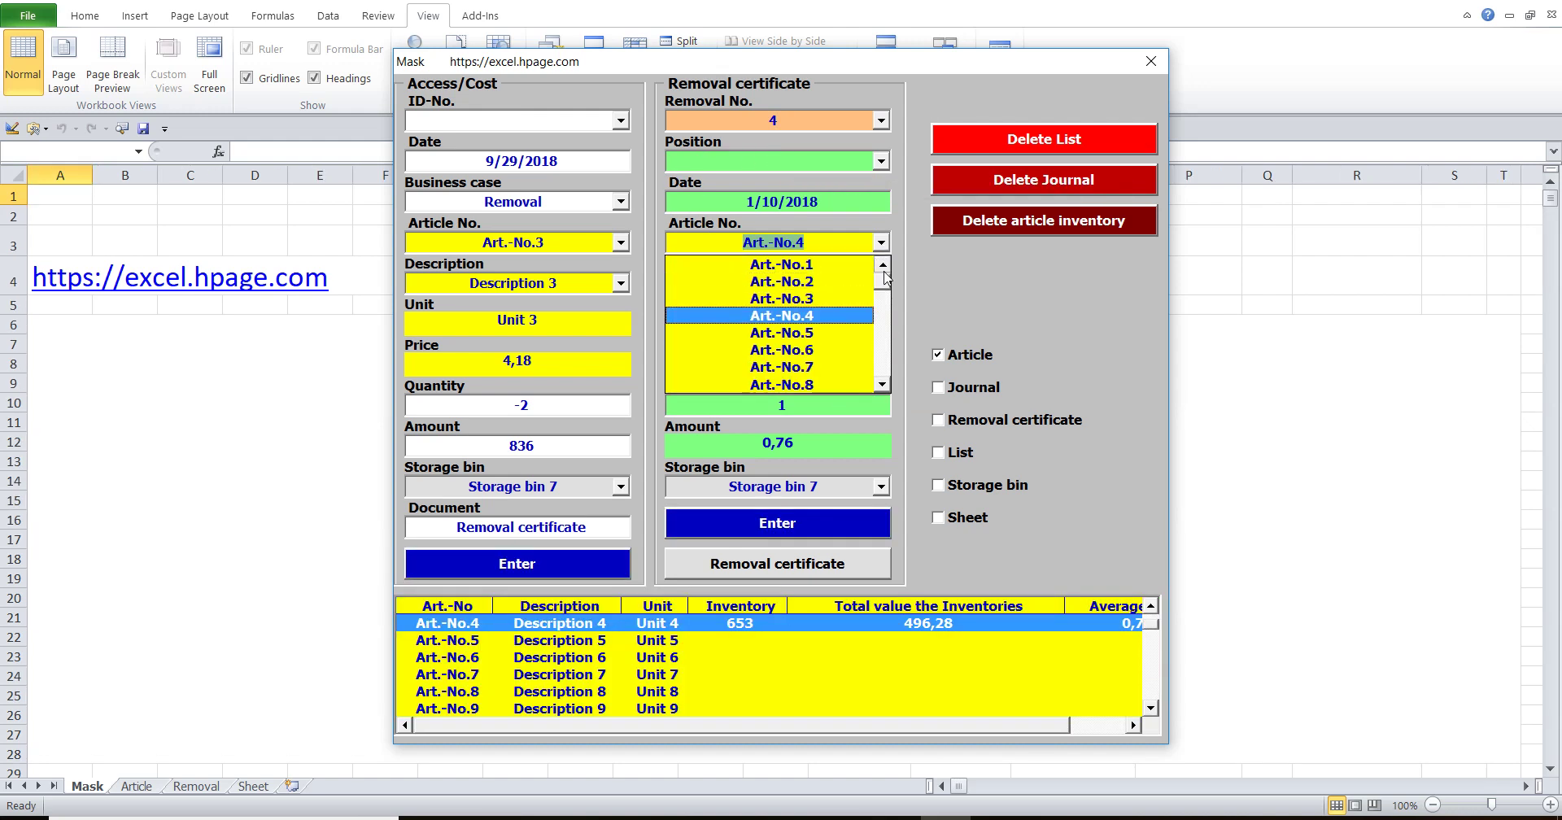
{"action": "left_click", "coordinate": [826, 272]}
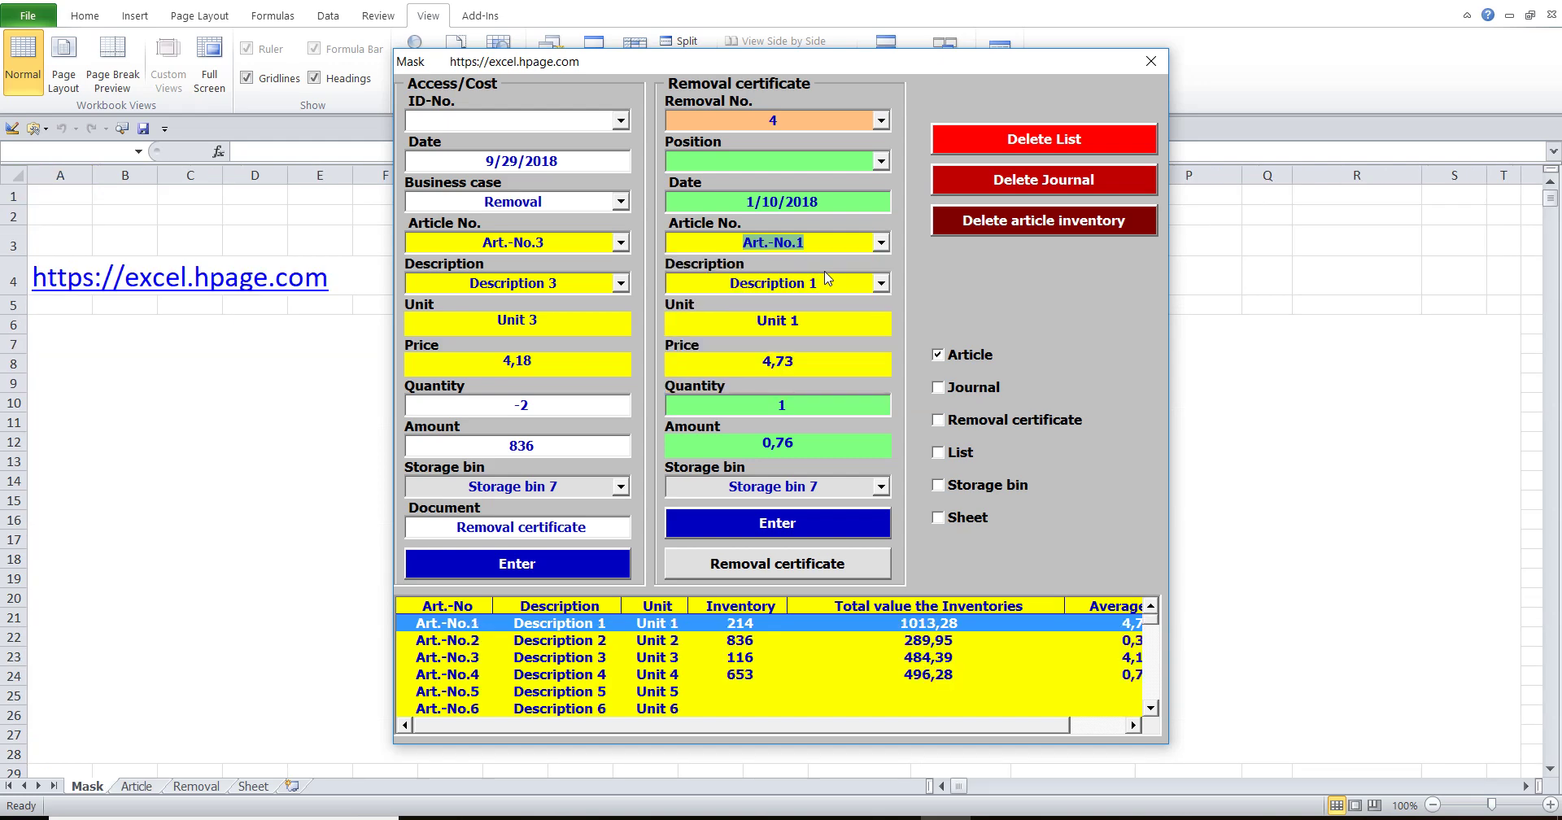
{"action": "left_click", "coordinate": [839, 492]}
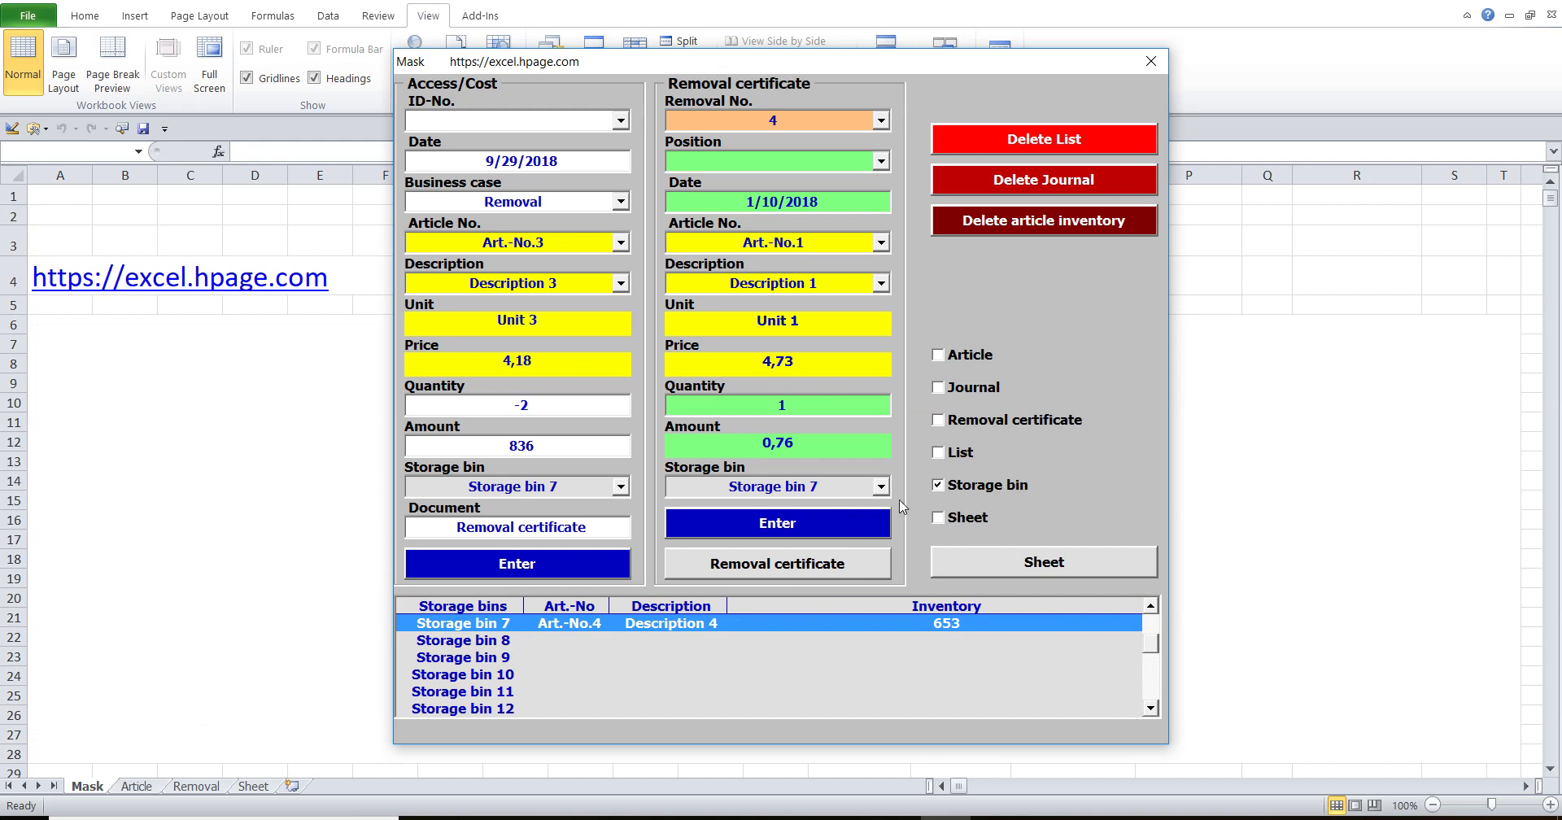
{"action": "key", "text": "BackSpace"}
{"action": "type", "text": "6"}
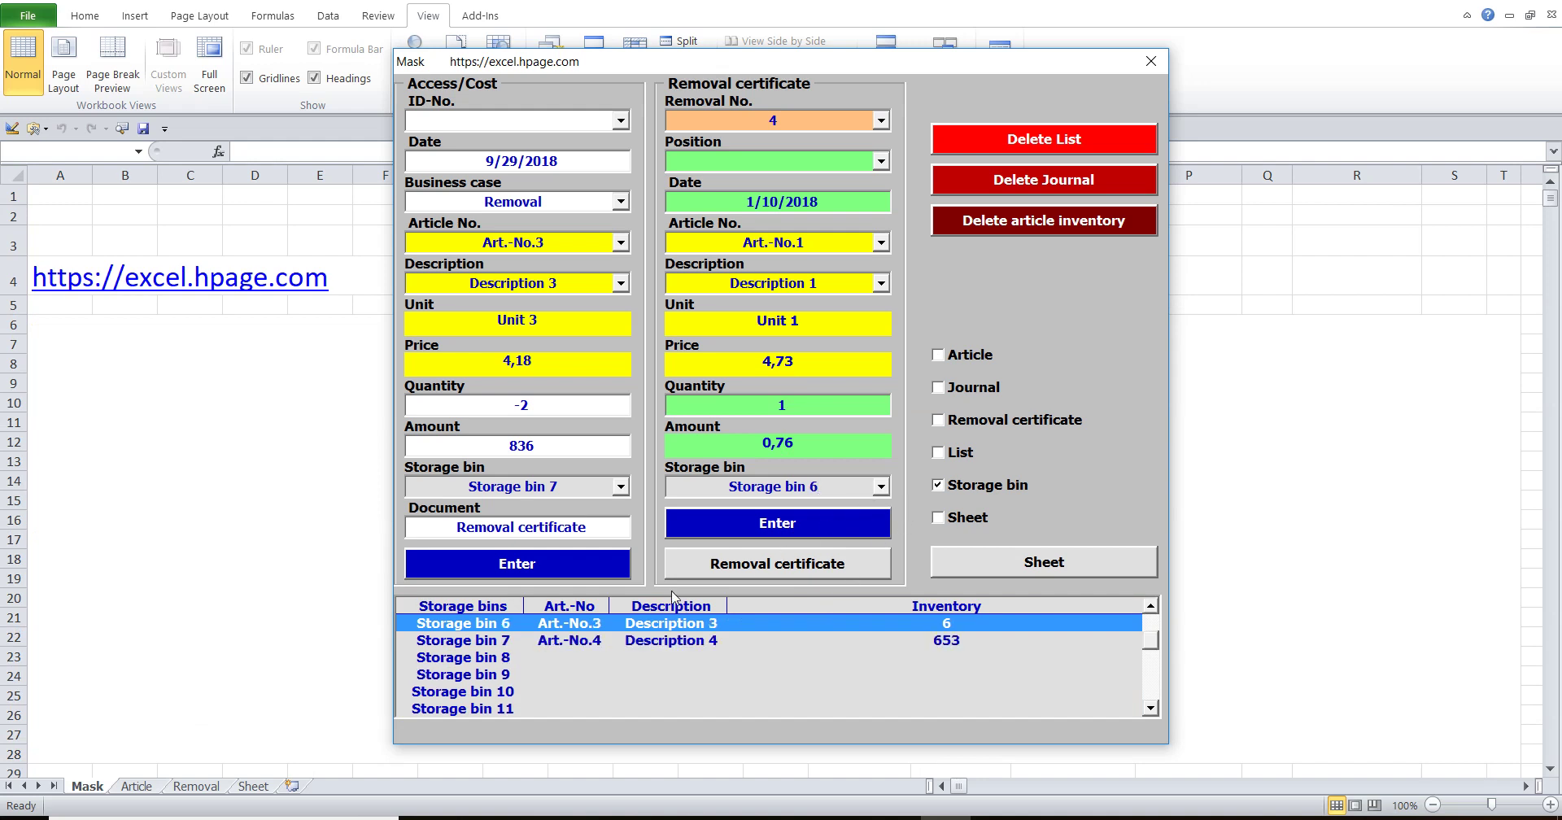
{"action": "key", "text": "BackSpace"}
{"action": "type", "text": "5"}
{"action": "key", "text": "BackSpace"}
{"action": "type", "text": "4"}
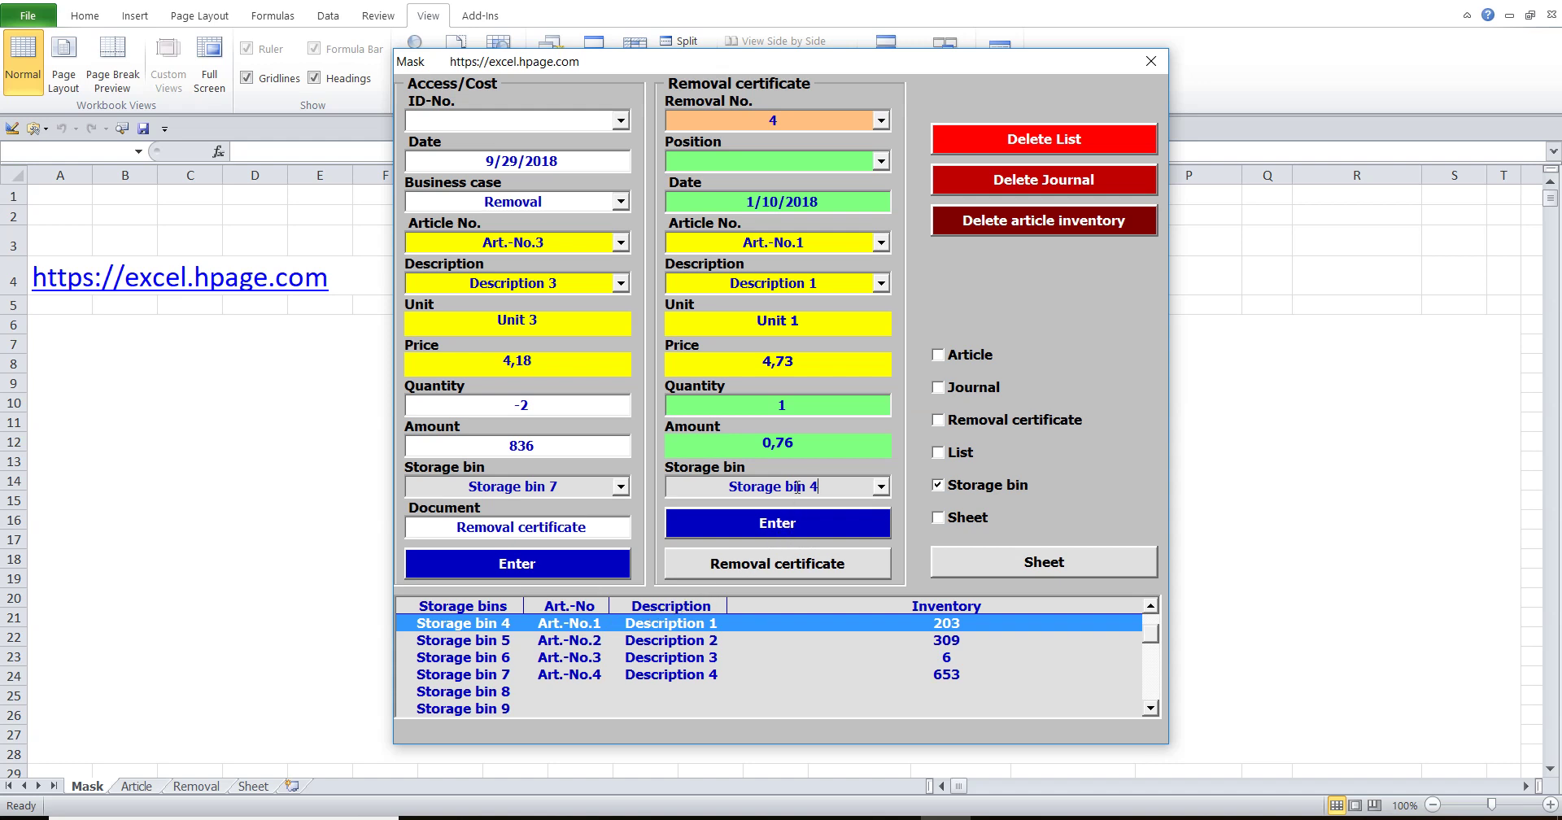
{"action": "left_click", "coordinate": [762, 408]}
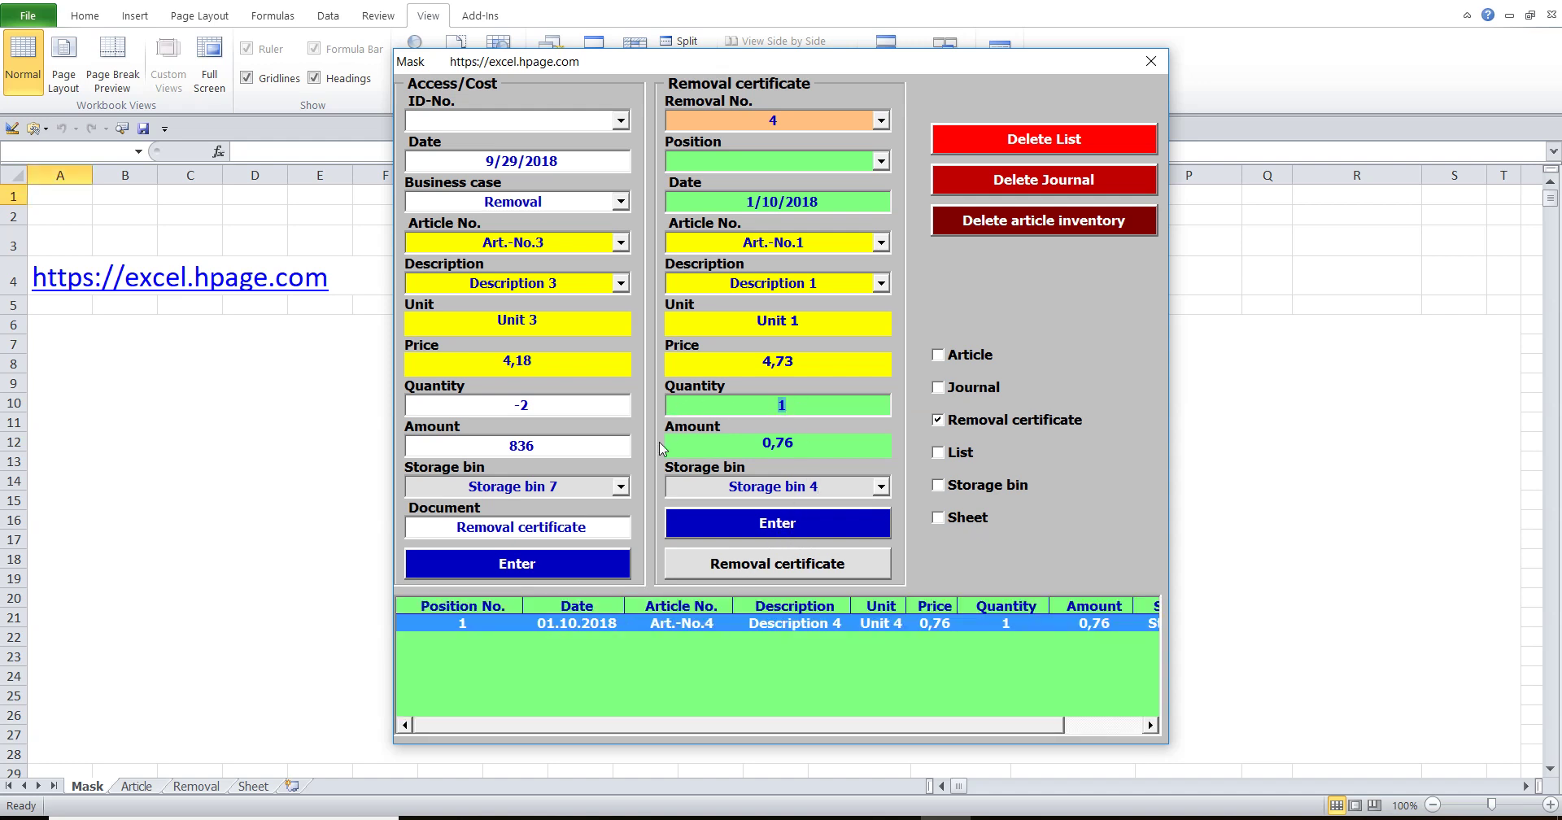
{"action": "type", "text": "250"}
{"action": "left_click", "coordinate": [811, 534]}
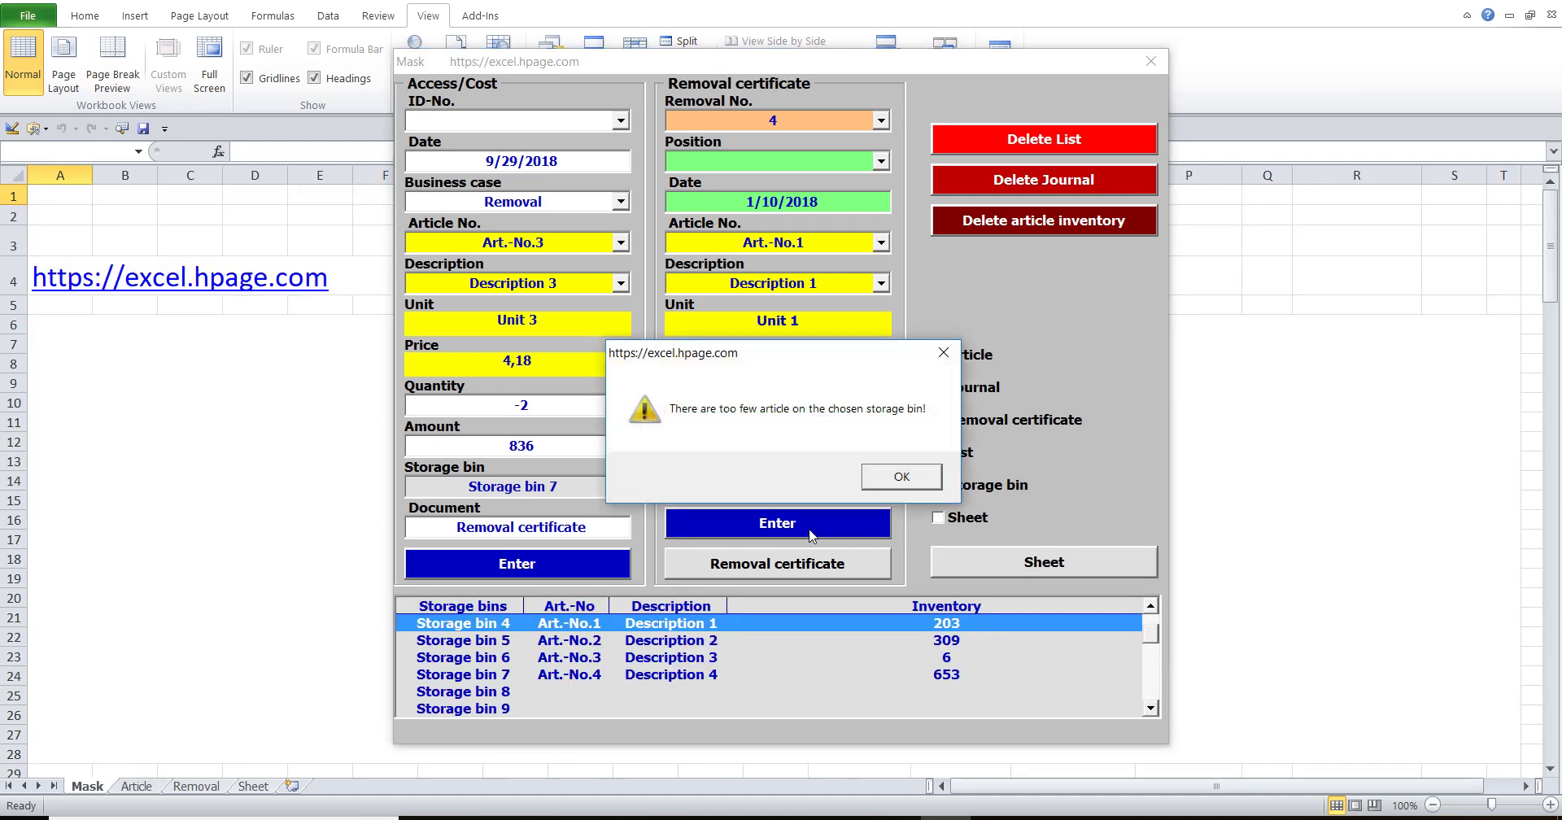
{"action": "left_click", "coordinate": [898, 475]}
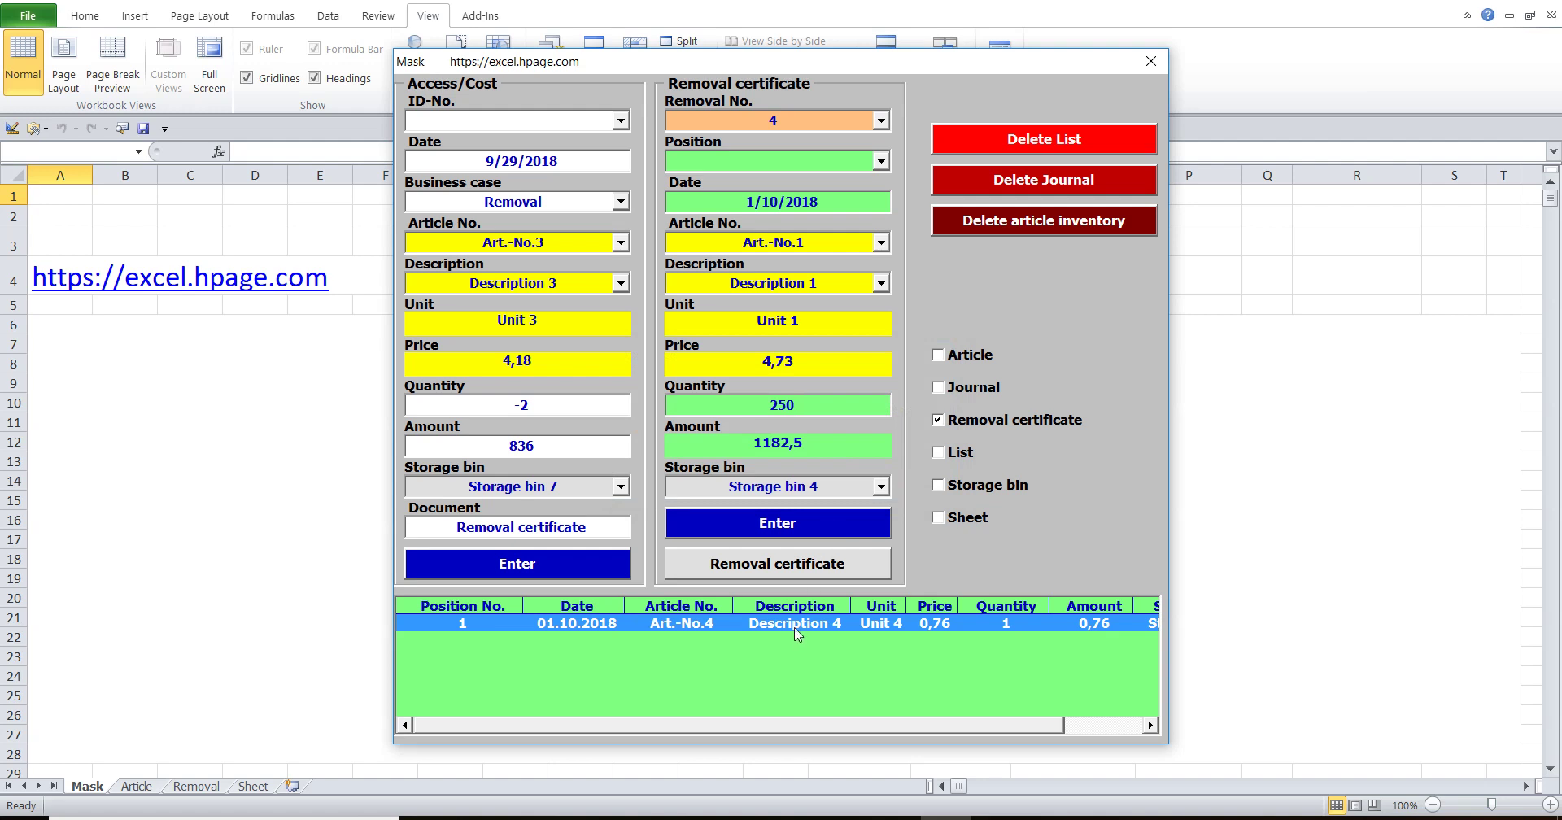
- Reduce the quantity to 180 and book it as position 2, record 83
{"action": "left_click", "coordinate": [783, 521]}
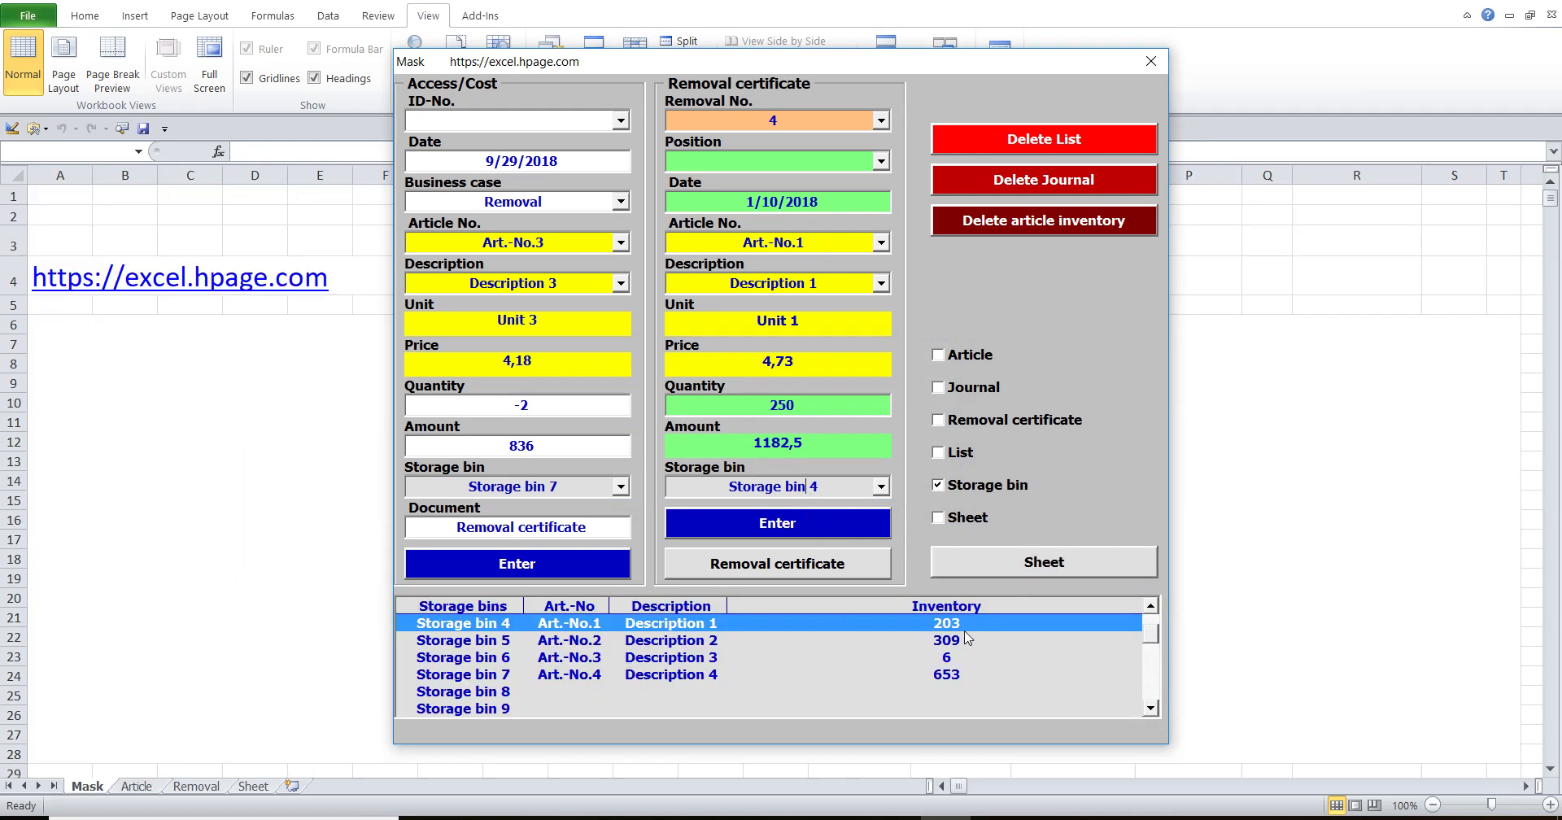
{"action": "left_click_drag", "start_coordinate": [803, 405], "coordinate": [770, 405]}
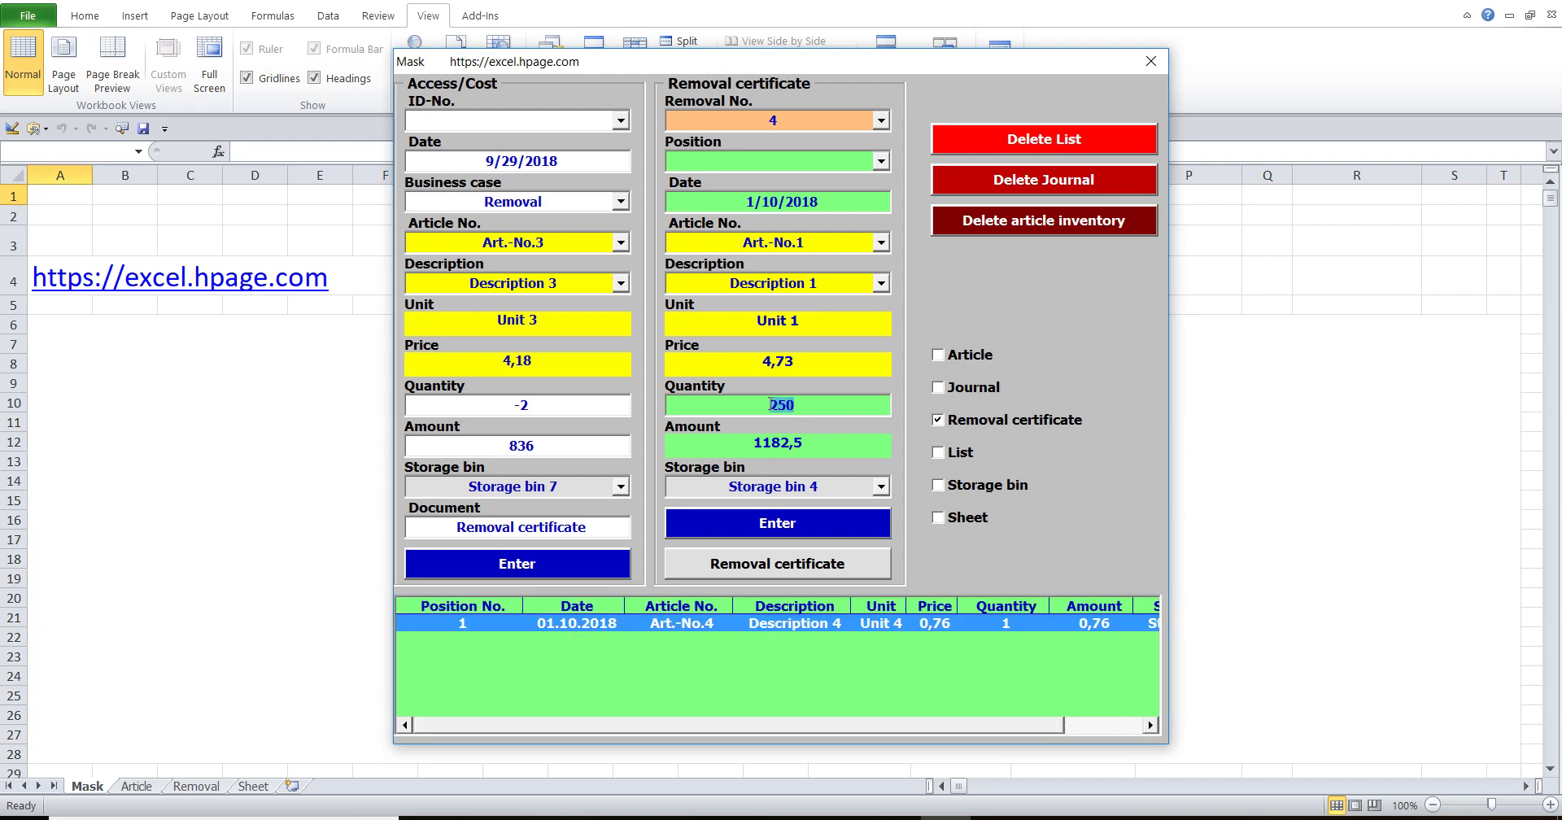
{"action": "type", "text": "180"}
{"action": "left_click", "coordinate": [802, 524]}
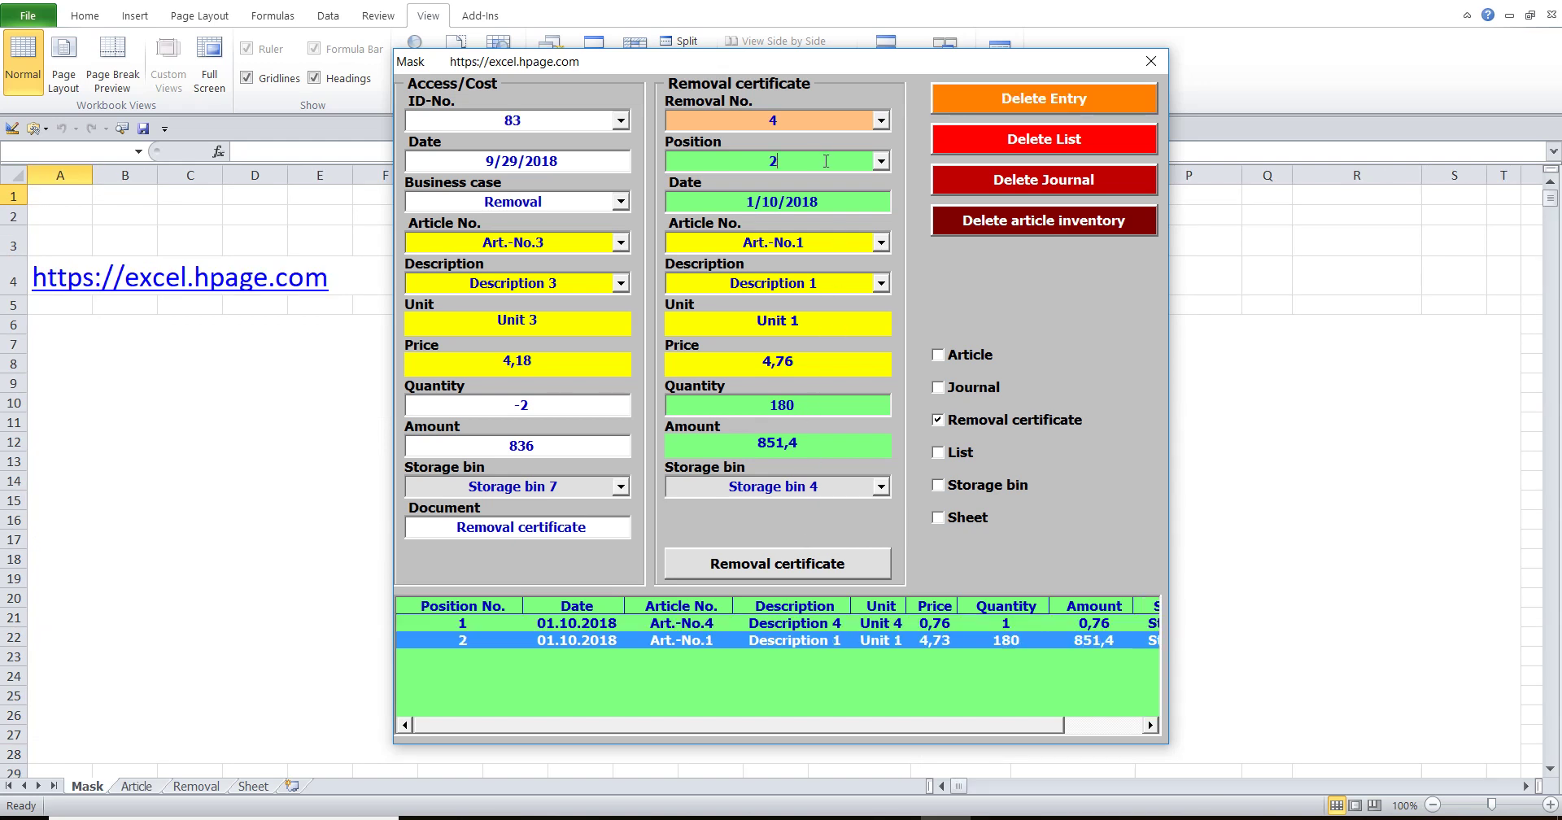
{"action": "left_click_drag", "start_coordinate": [788, 160], "coordinate": [688, 155]}
- Book 1 unit of Art.-No.2 from Storage bin 5 as position 3 (record 84), then clear the position
{"action": "key", "text": "BackSpace"}
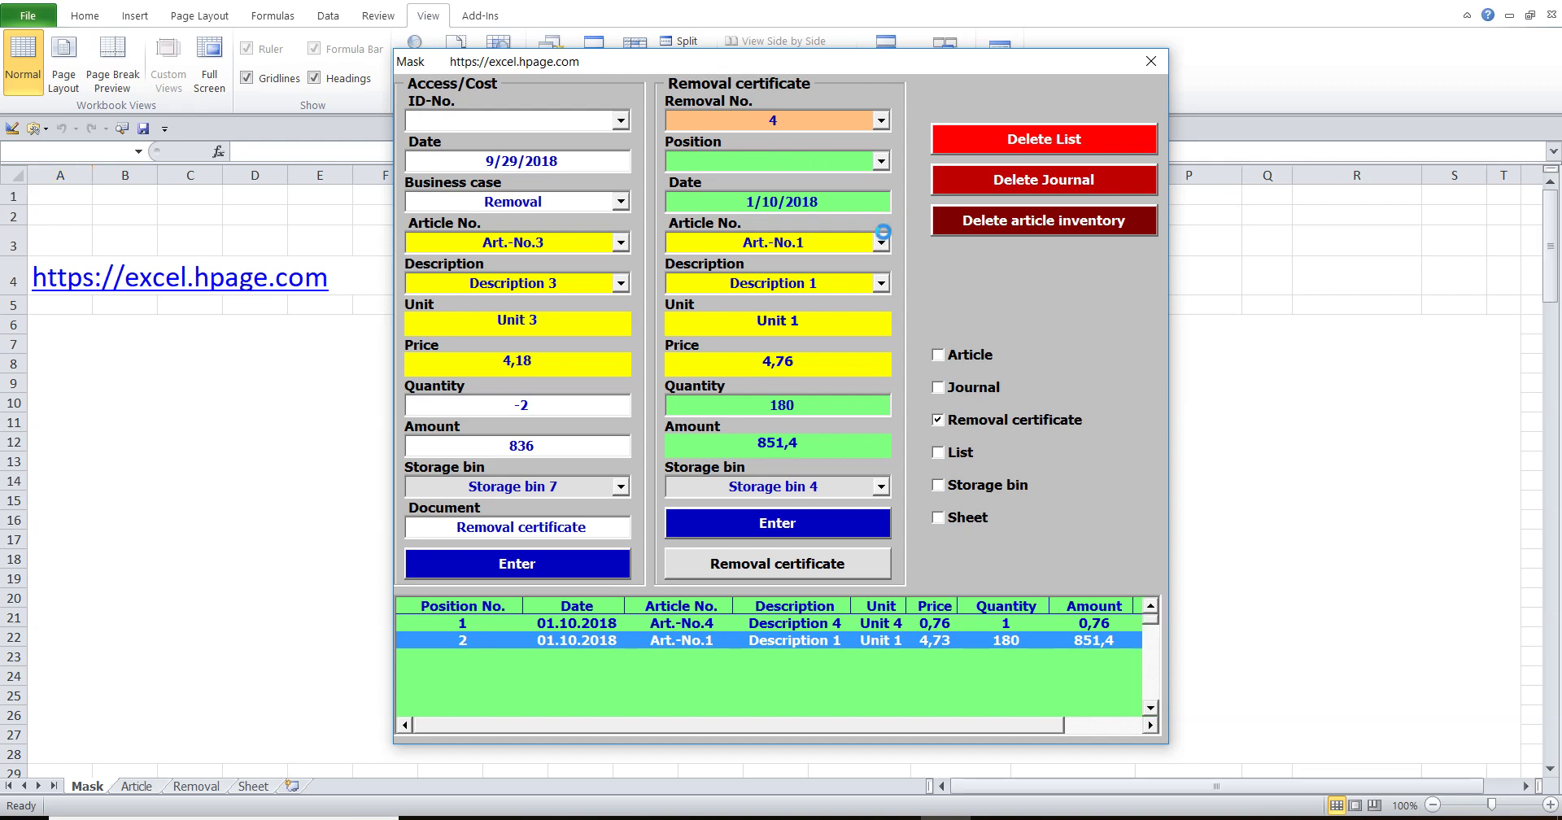
{"action": "left_click", "coordinate": [883, 242]}
{"action": "left_click", "coordinate": [882, 242]}
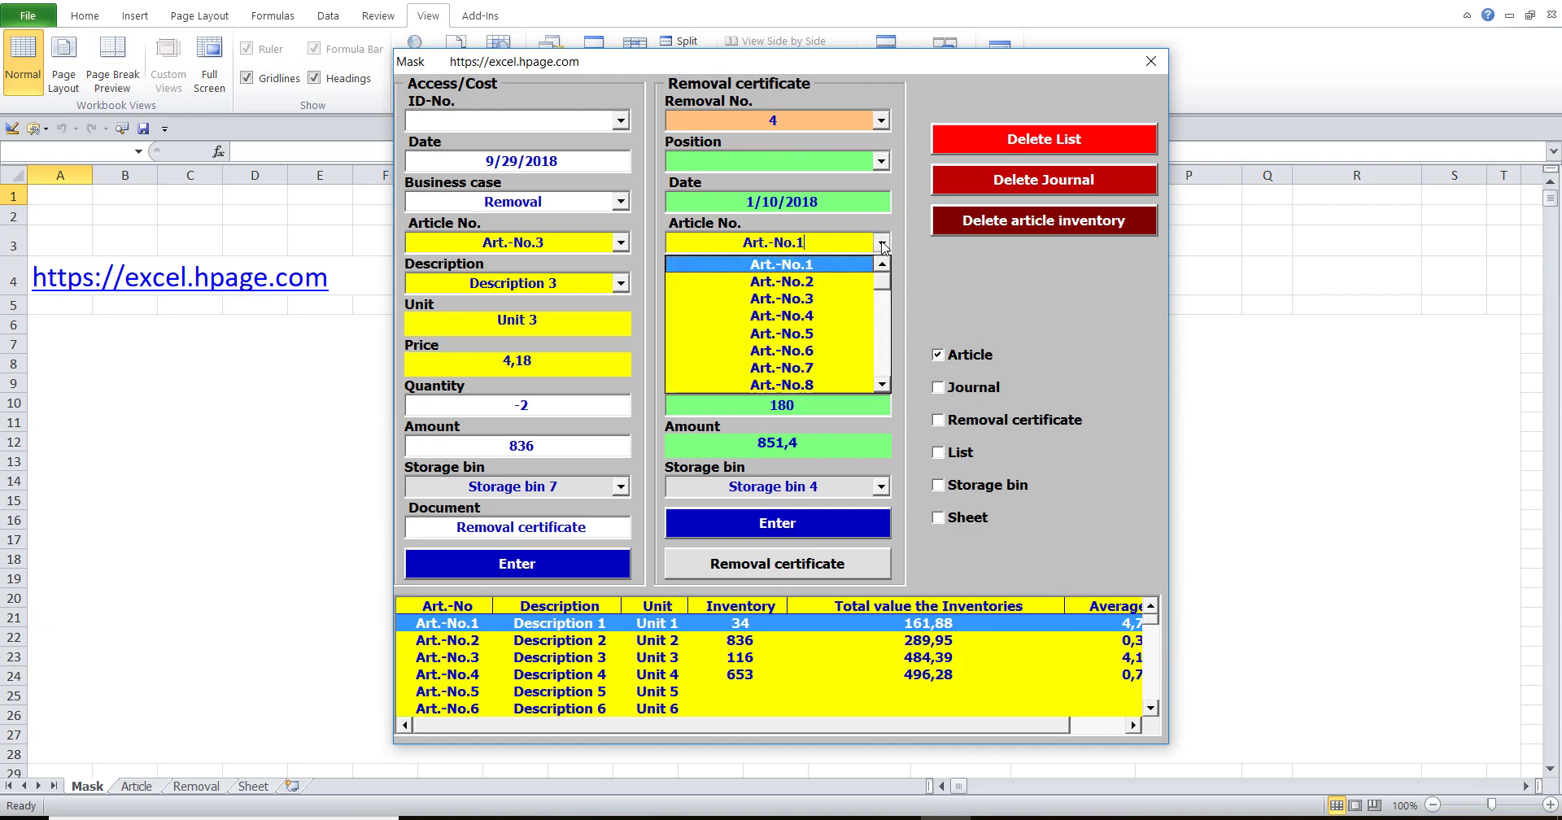
{"action": "left_click", "coordinate": [819, 282]}
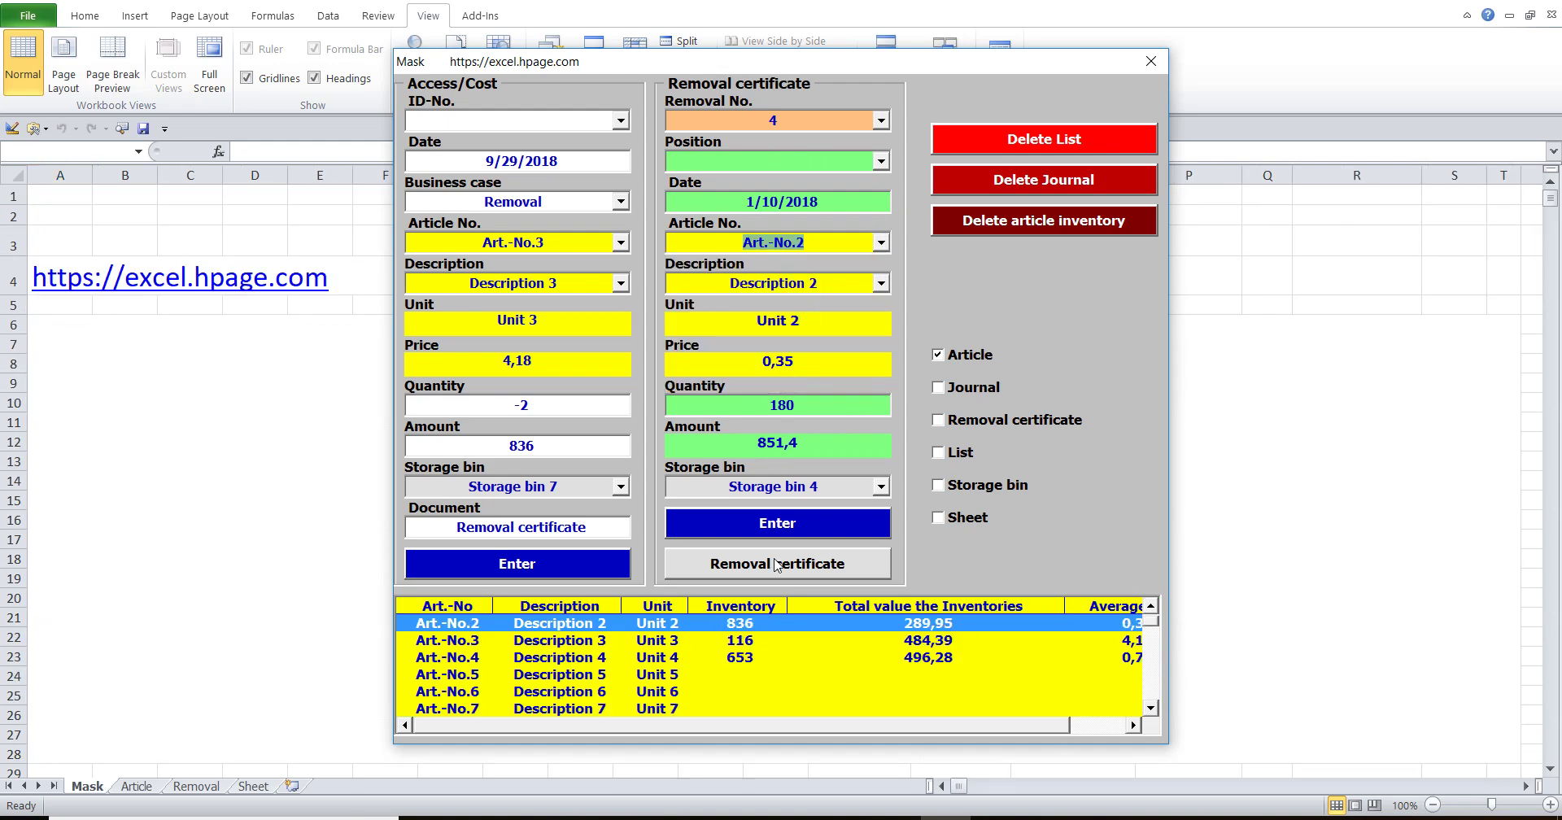
{"action": "left_click", "coordinate": [803, 398]}
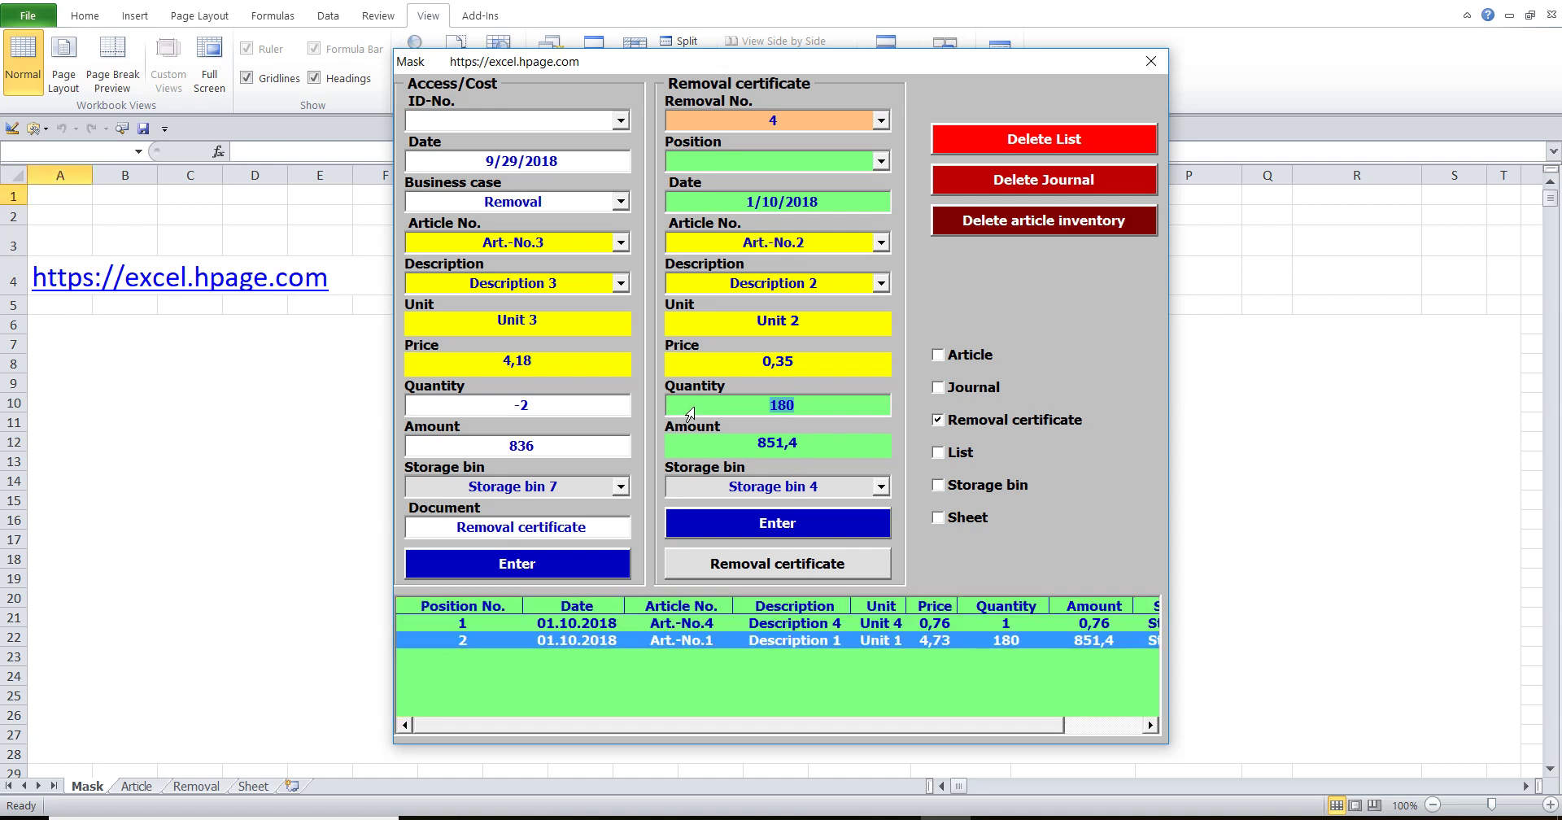
{"action": "type", "text": "1"}
{"action": "left_click", "coordinate": [881, 486]}
{"action": "left_click", "coordinate": [881, 488]}
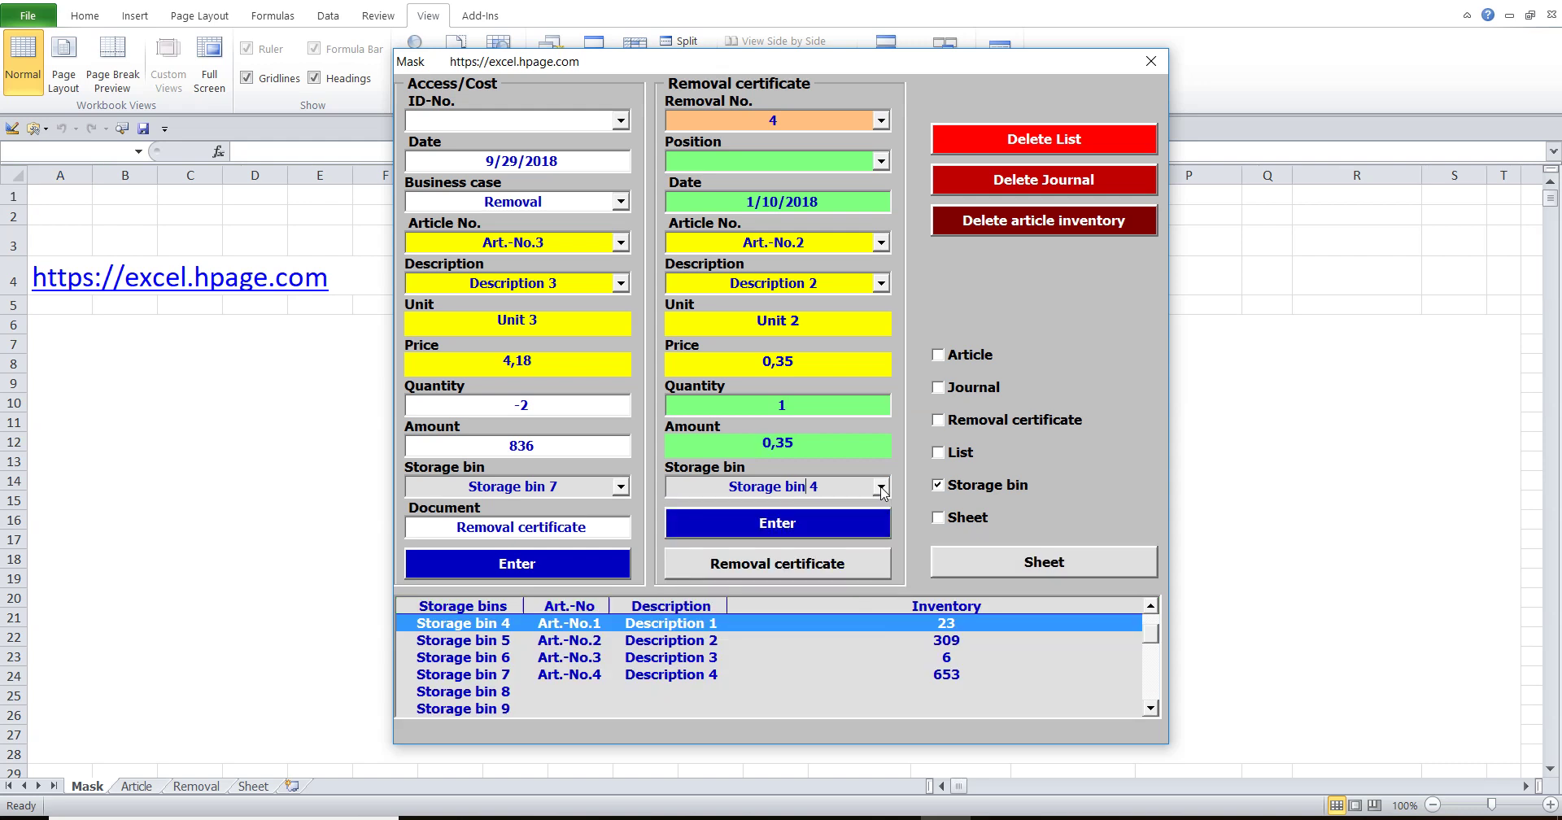
{"action": "left_click", "coordinate": [642, 642]}
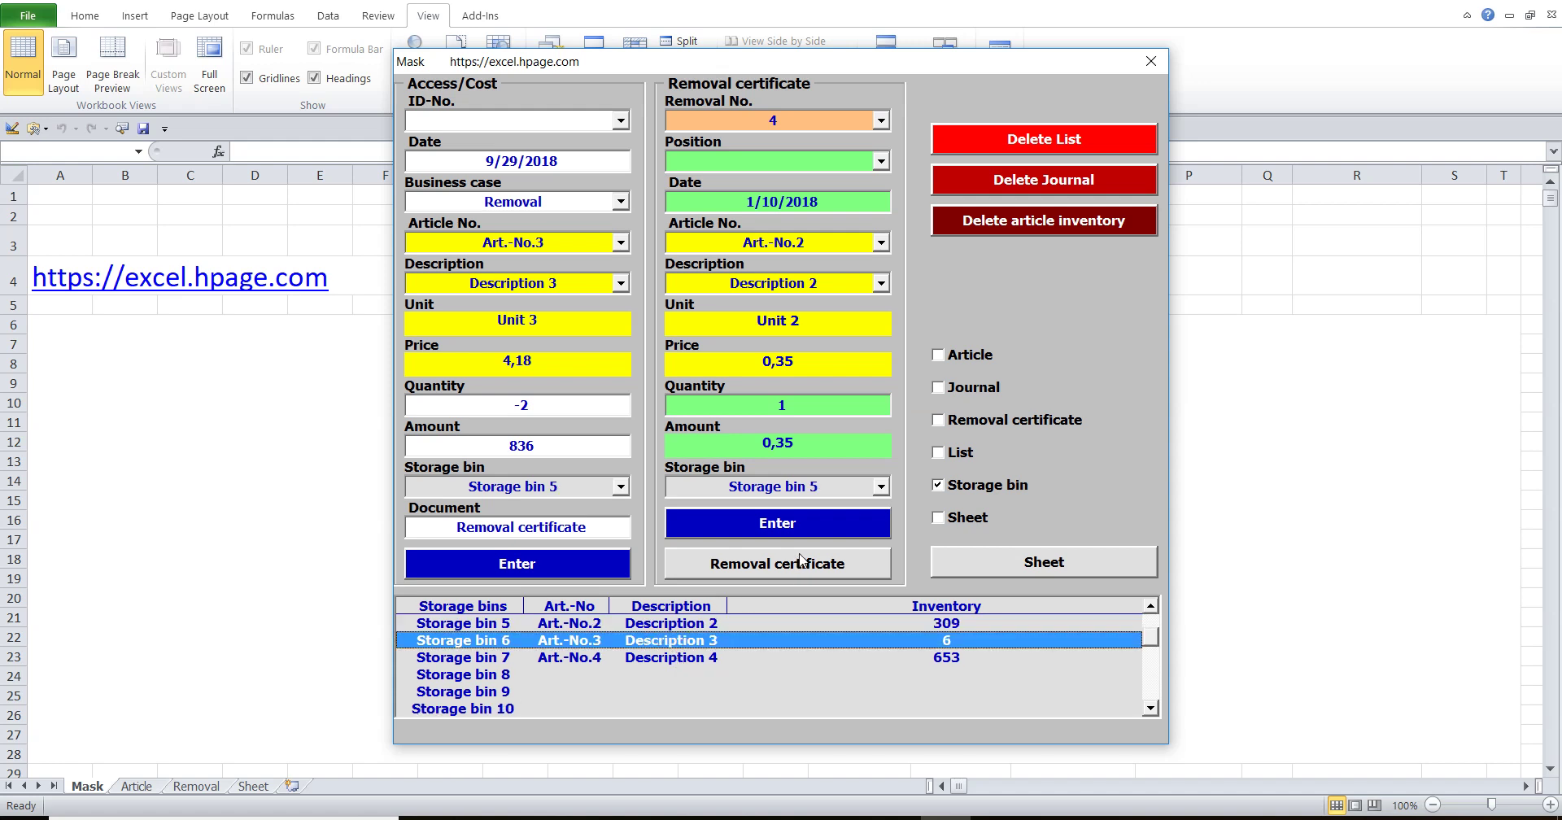
{"action": "left_click", "coordinate": [639, 624]}
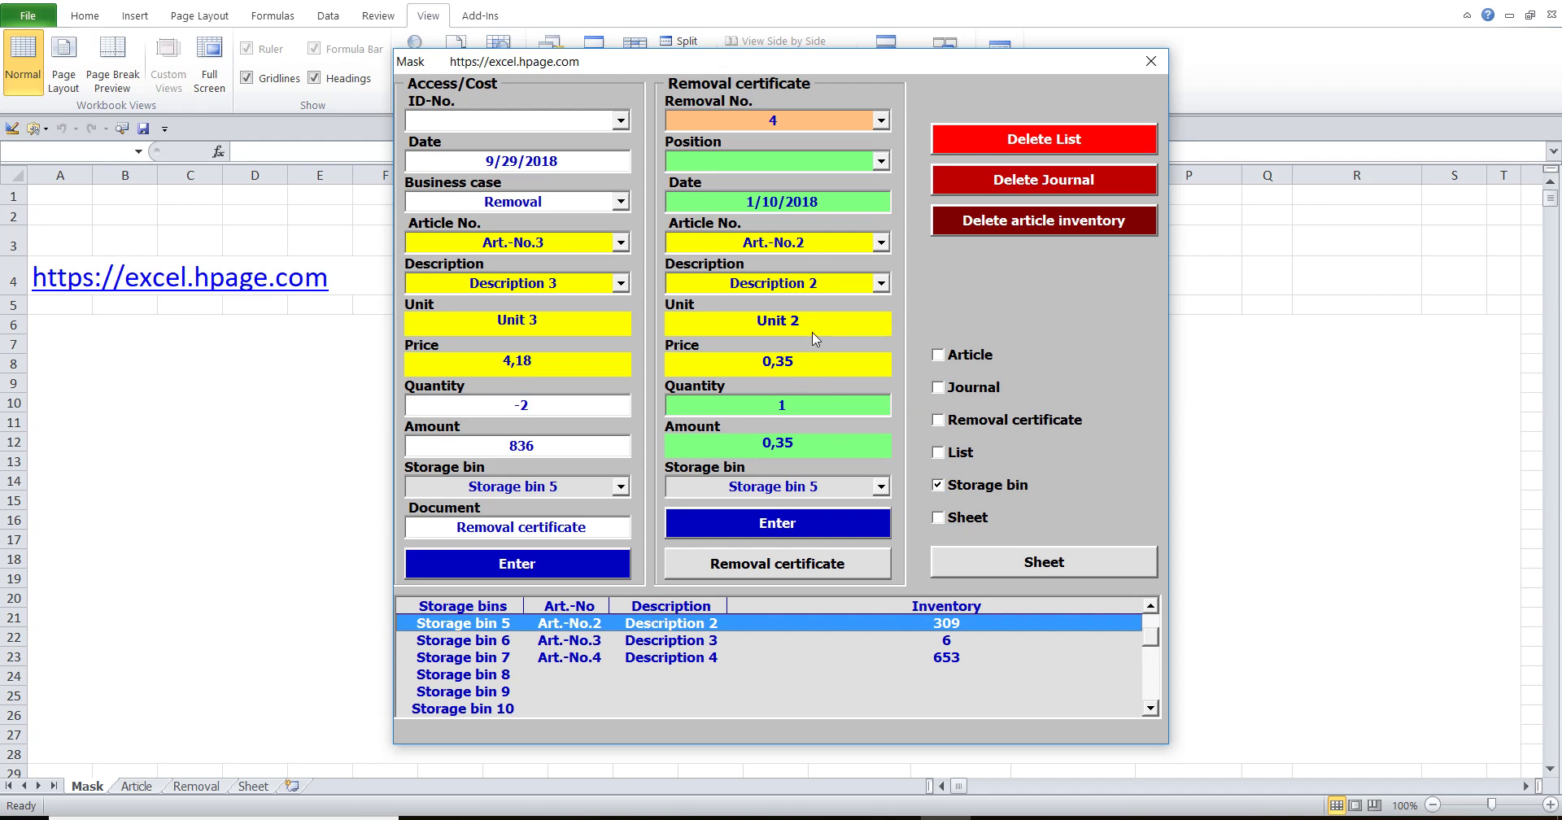
{"action": "left_click", "coordinate": [777, 528]}
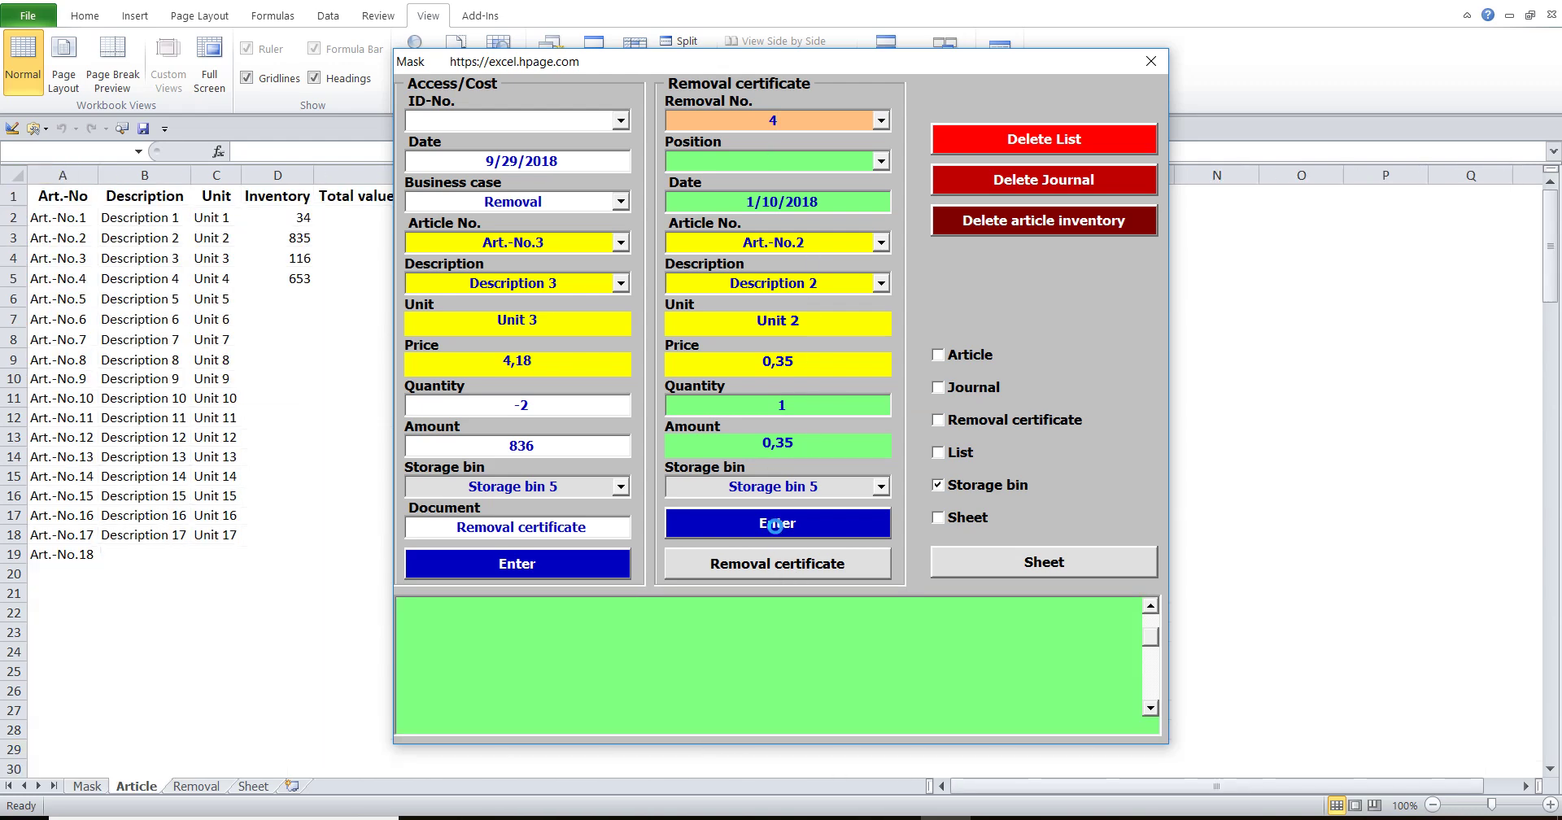
{"action": "double_click", "coordinate": [793, 163]}
{"action": "key", "text": "Delete"}
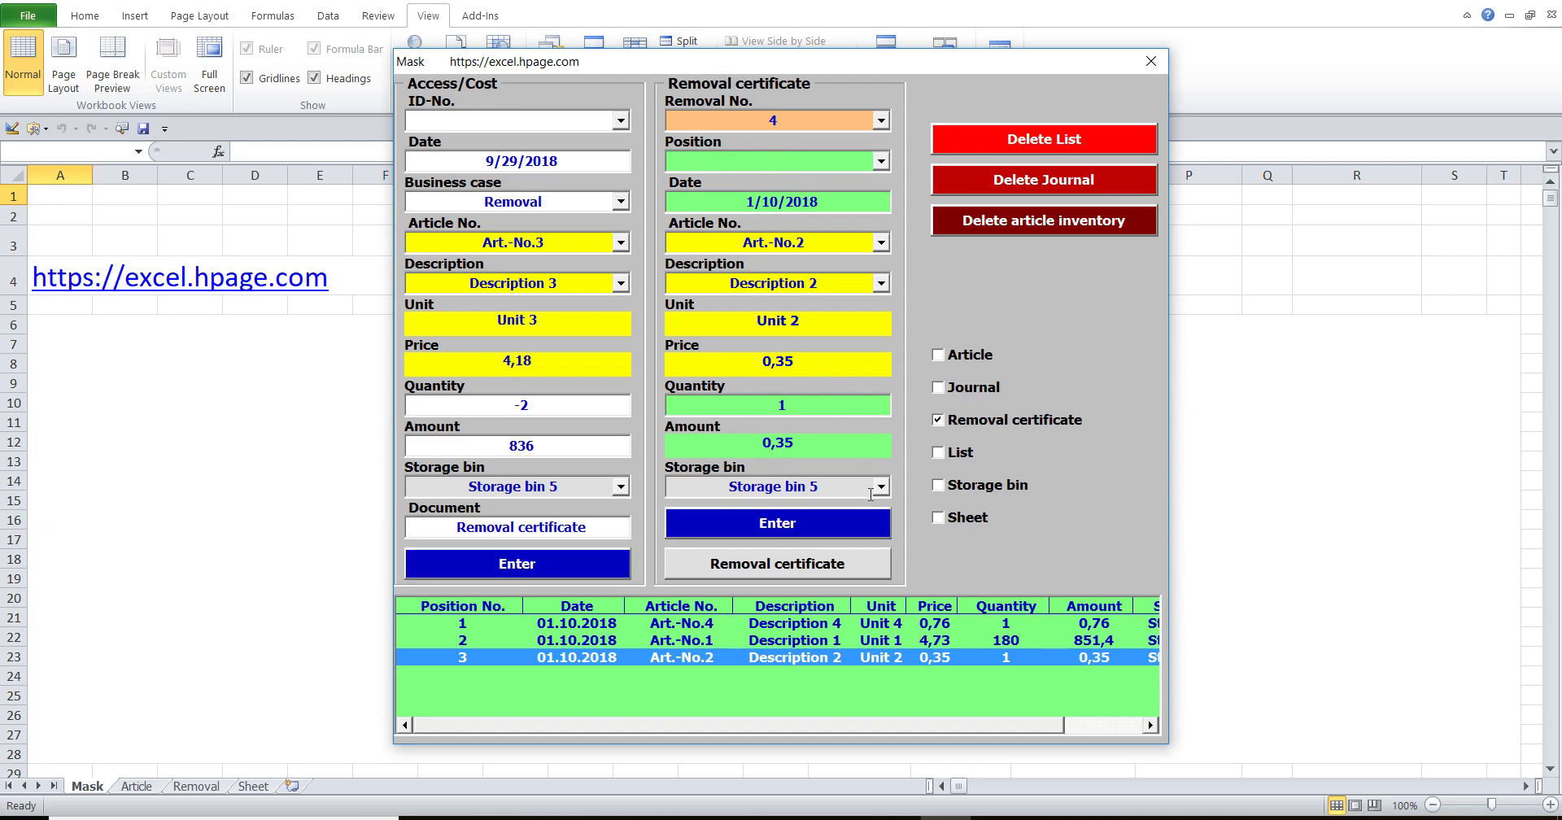
- Book 1 unit of Art.-No.3 from Storage bin 6 as removal position 4
{"action": "left_click", "coordinate": [881, 243]}
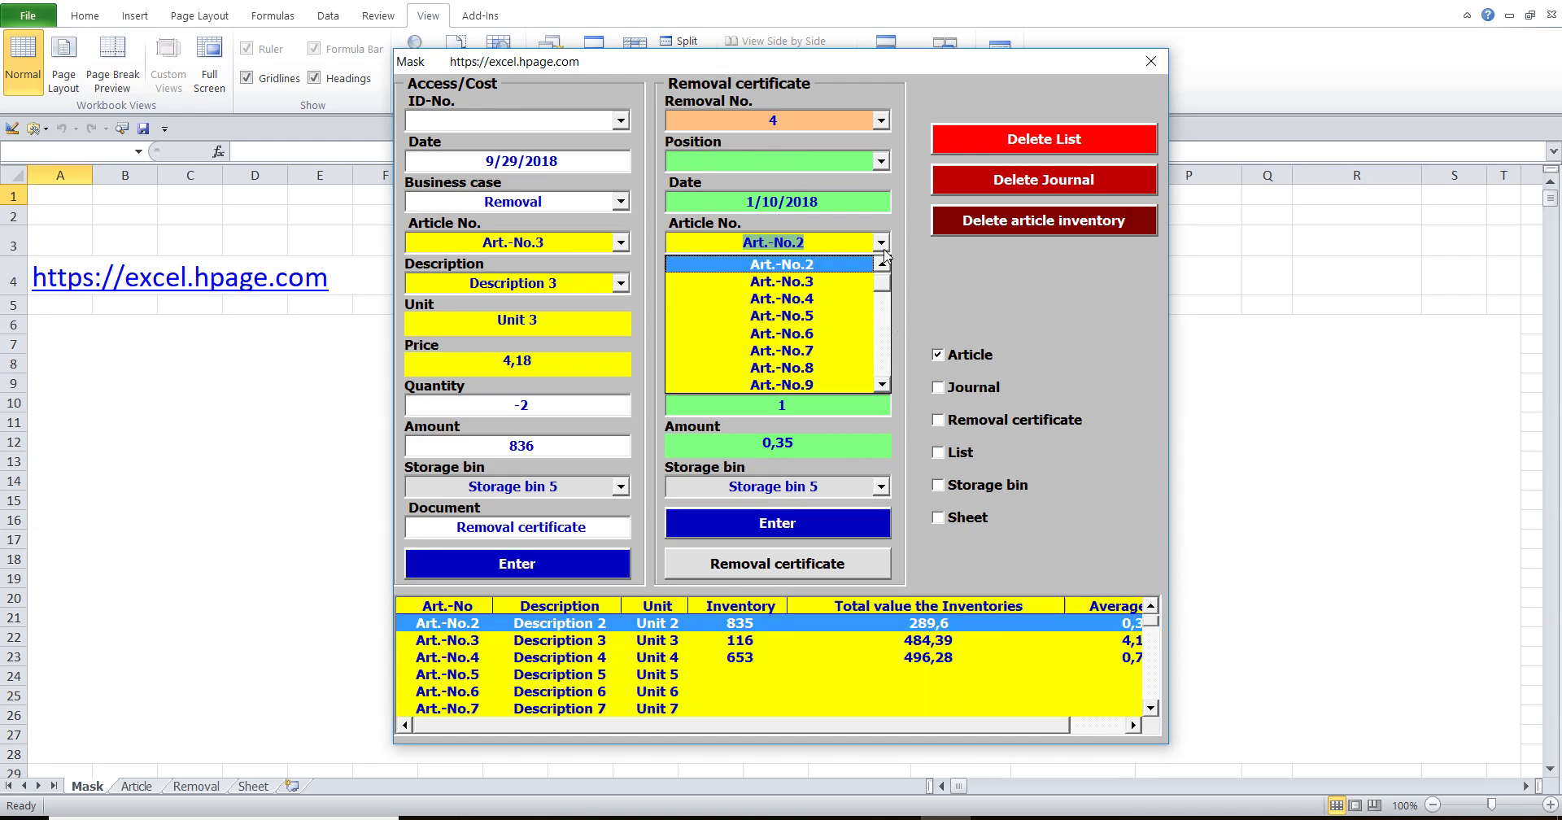
{"action": "left_click", "coordinate": [826, 281]}
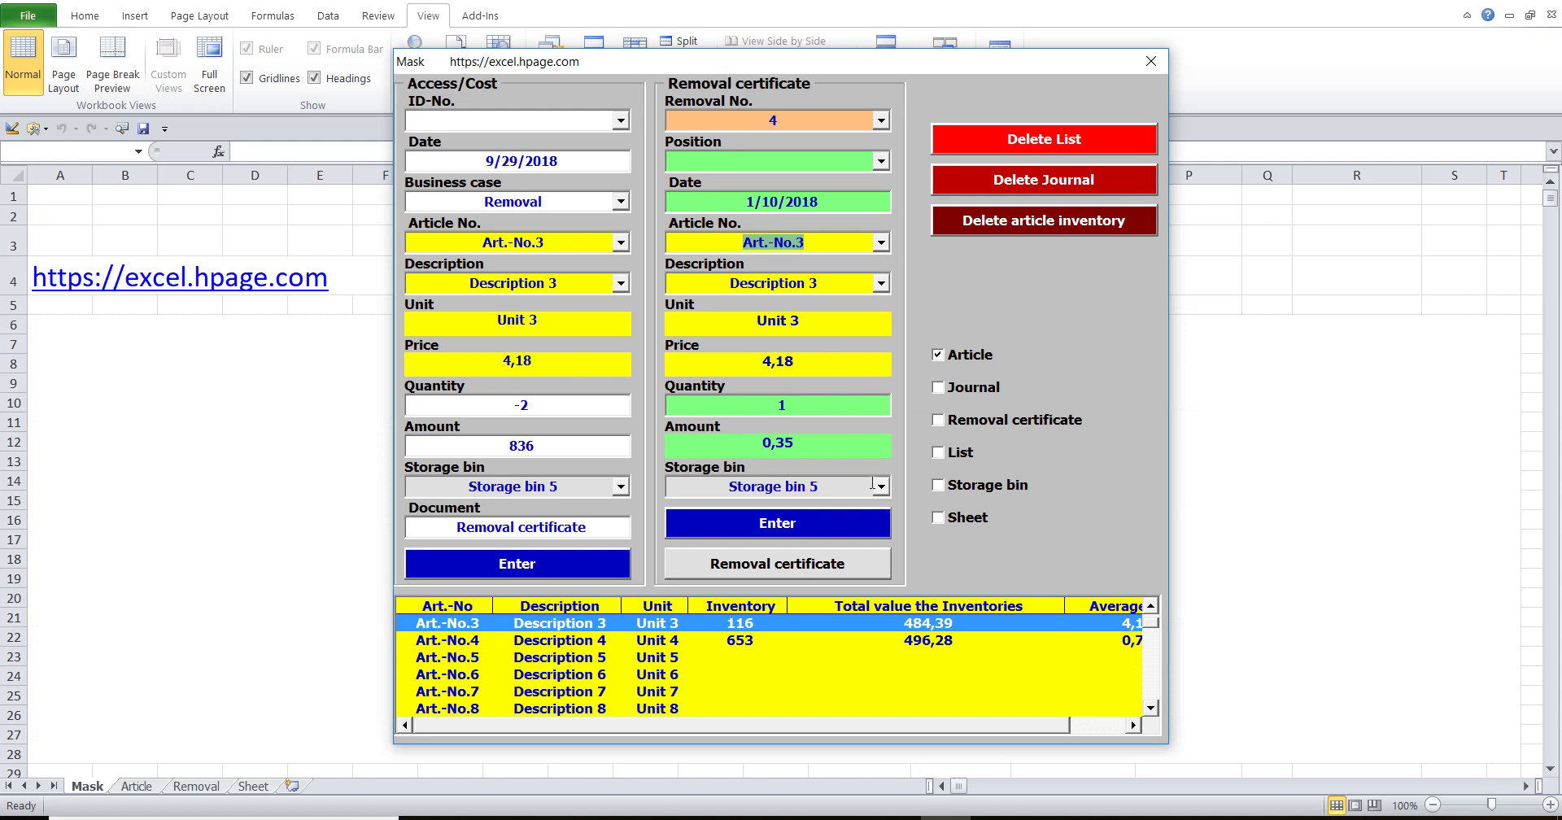
{"action": "left_click", "coordinate": [835, 488]}
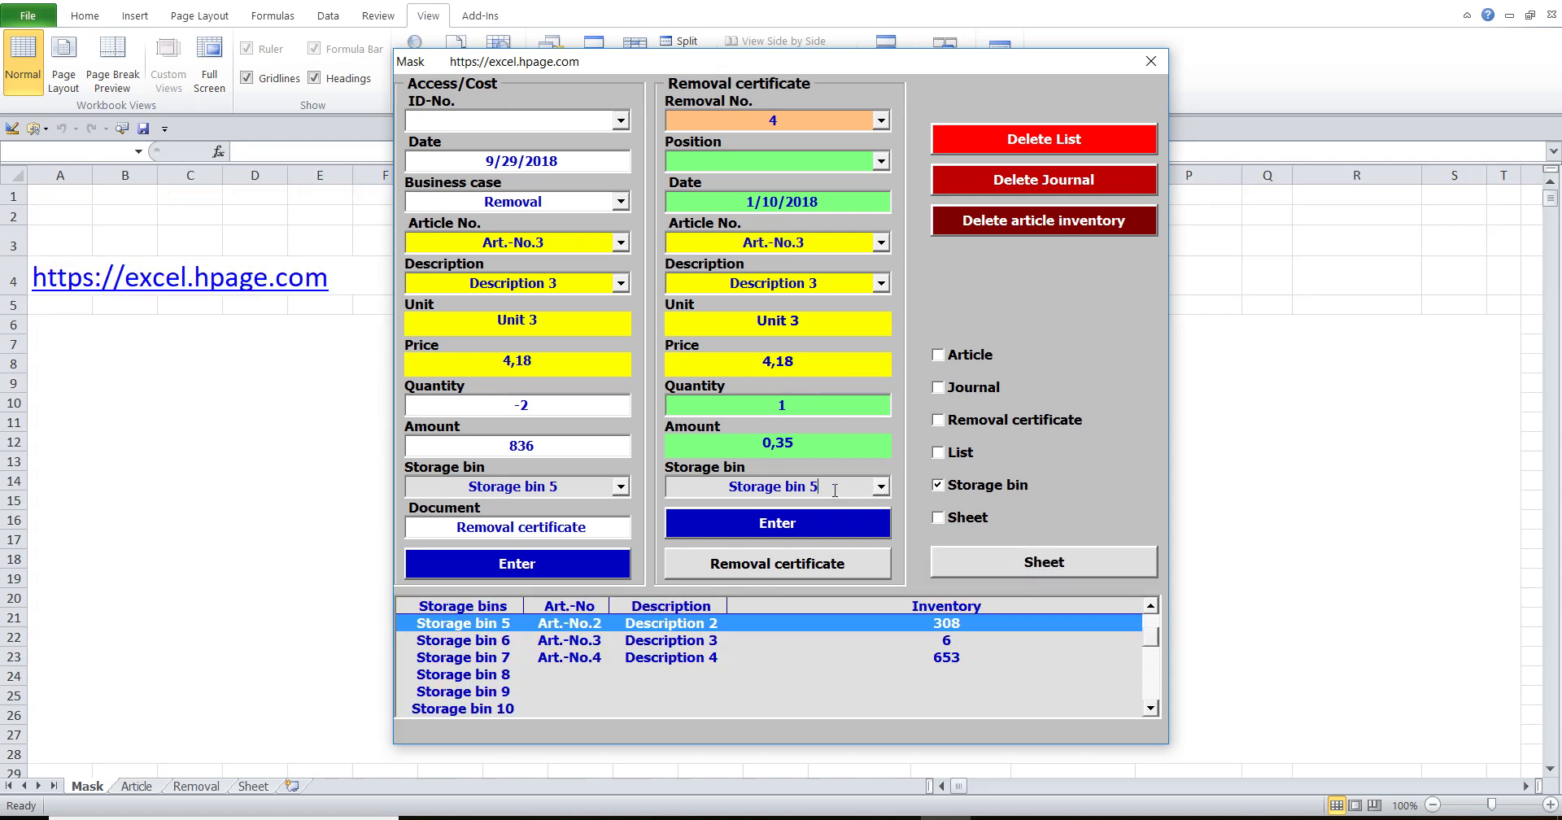
{"action": "left_click", "coordinate": [572, 643]}
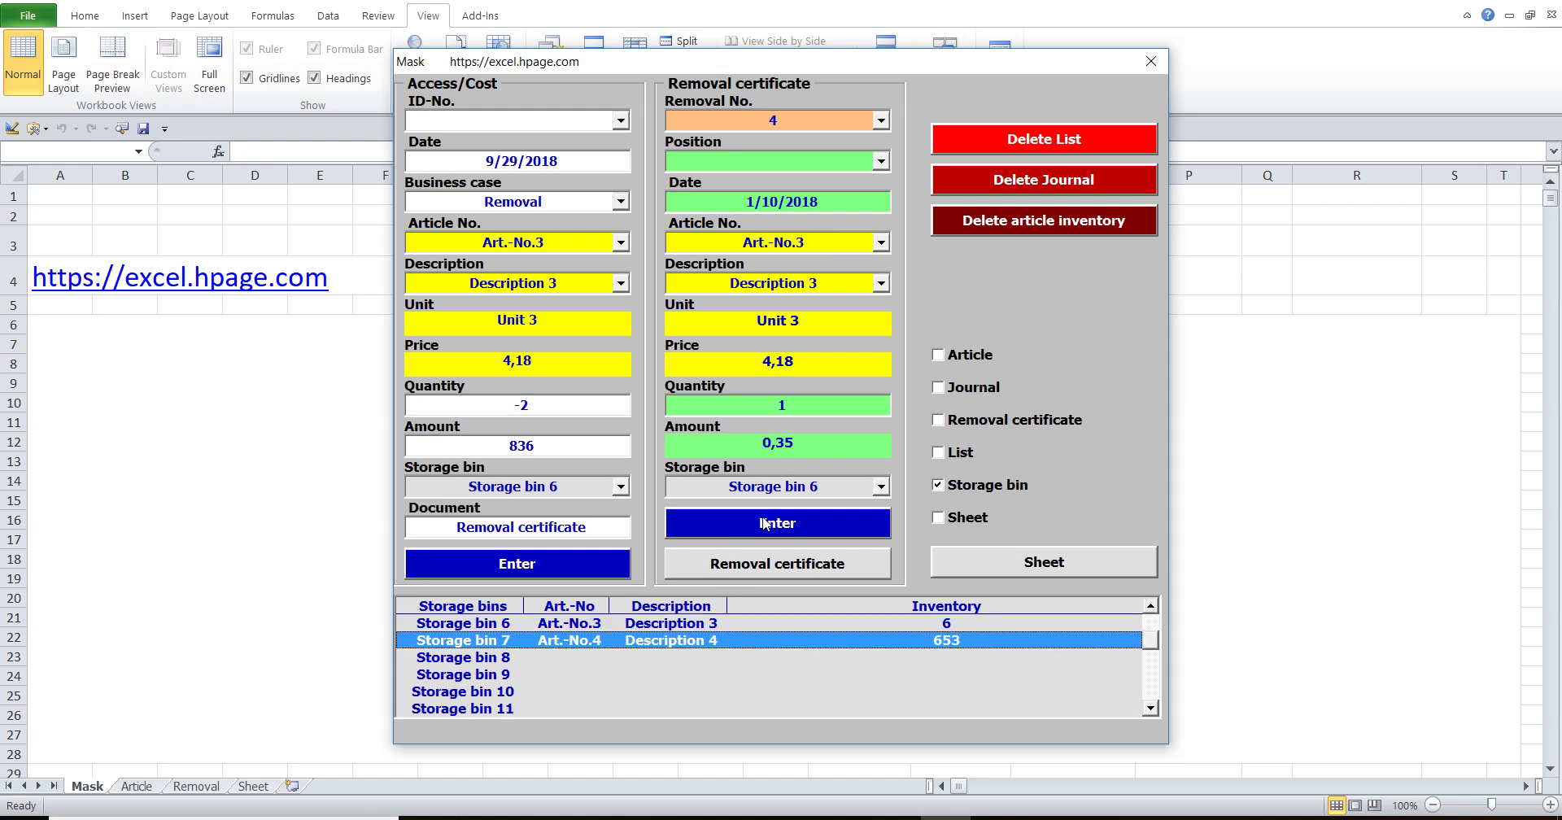
{"action": "left_click", "coordinate": [583, 623]}
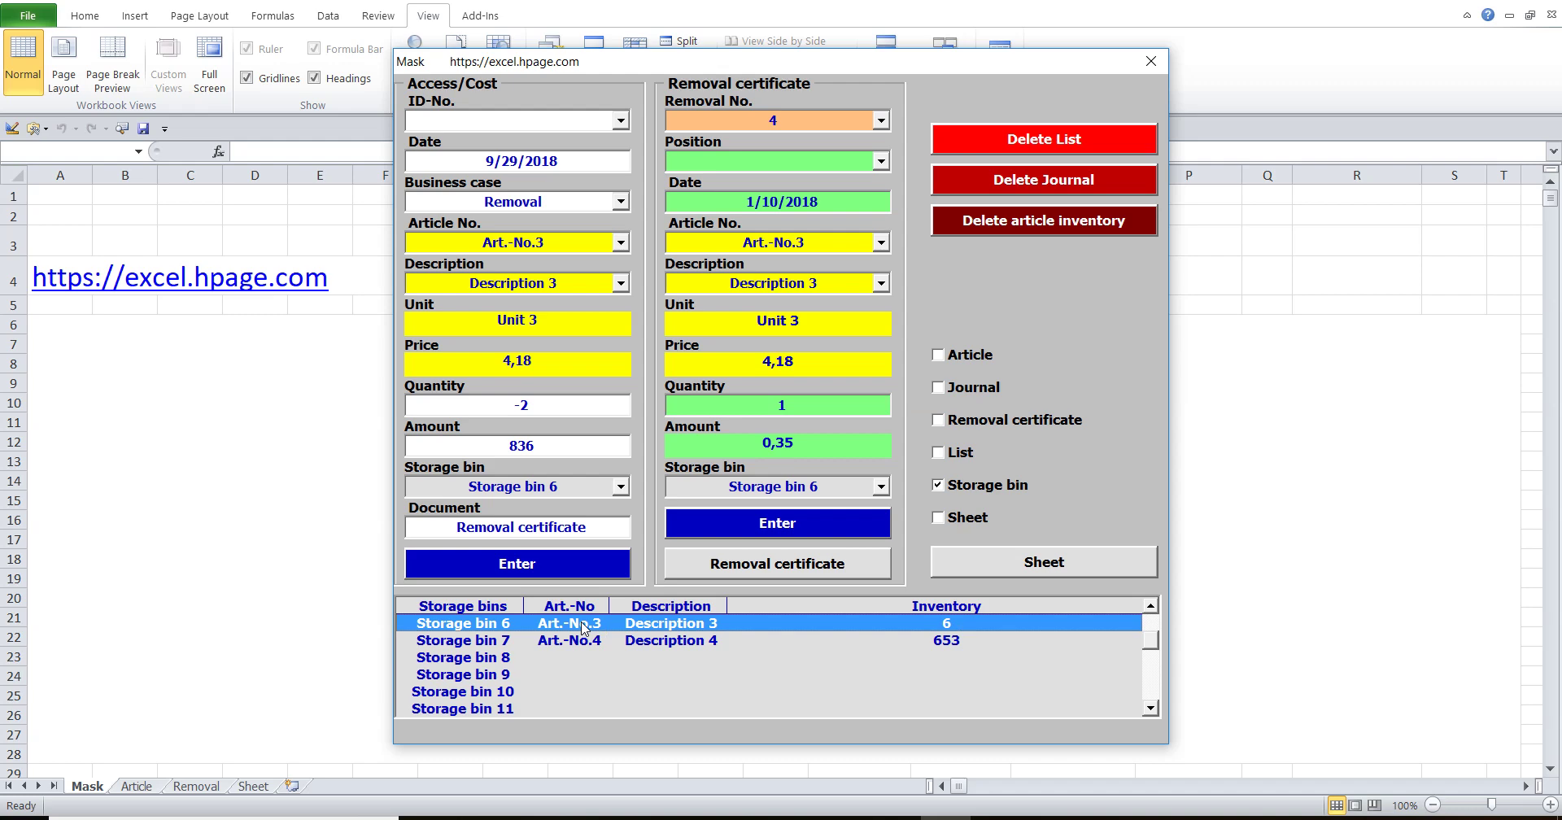
{"action": "left_click", "coordinate": [814, 525]}
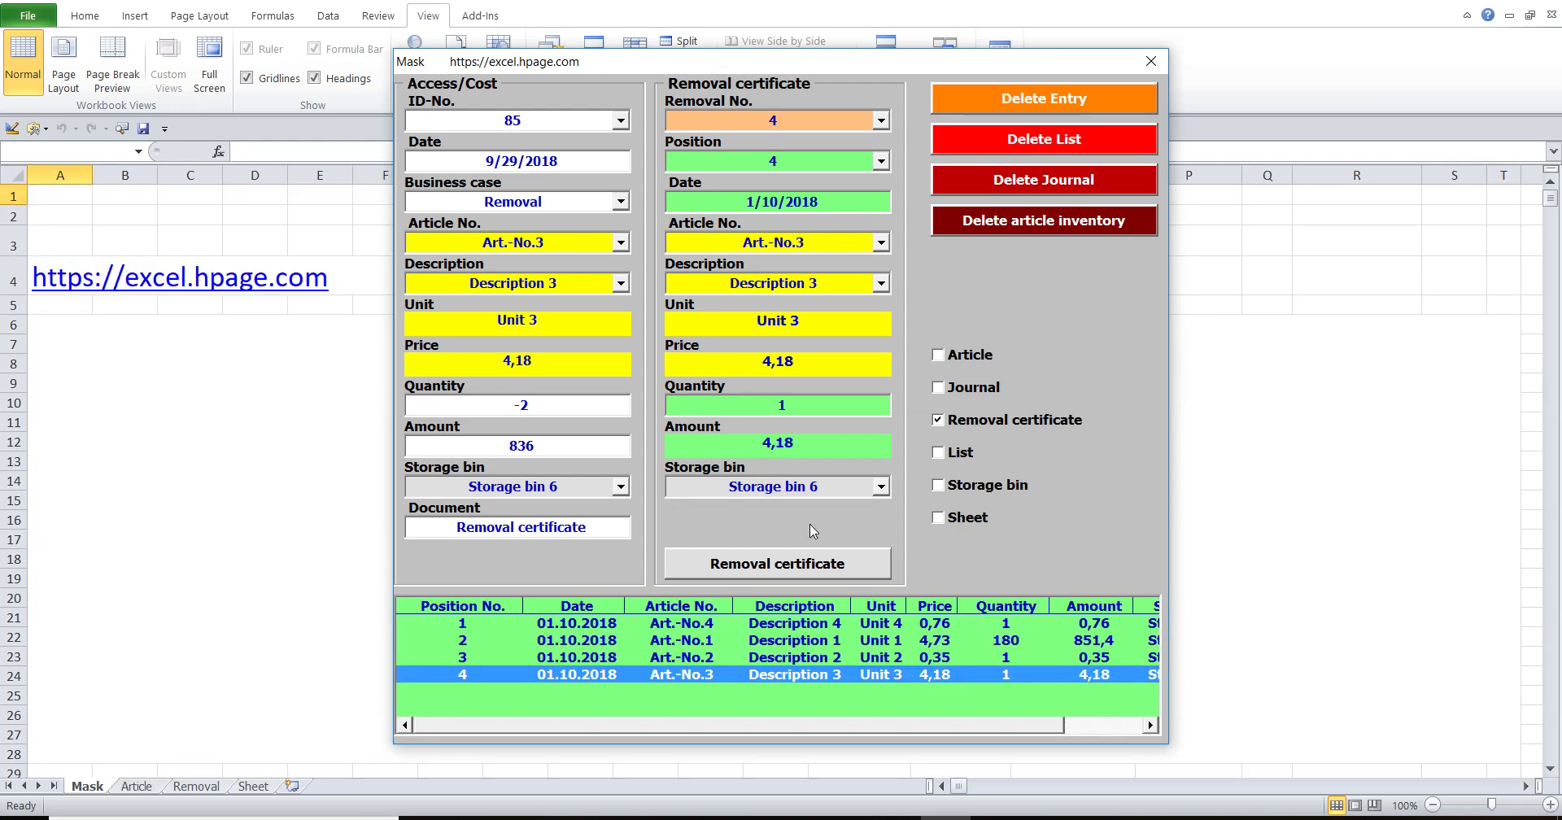
- Show the Removal certificate sheet in Page Layout view
{"action": "left_click", "coordinate": [794, 569]}
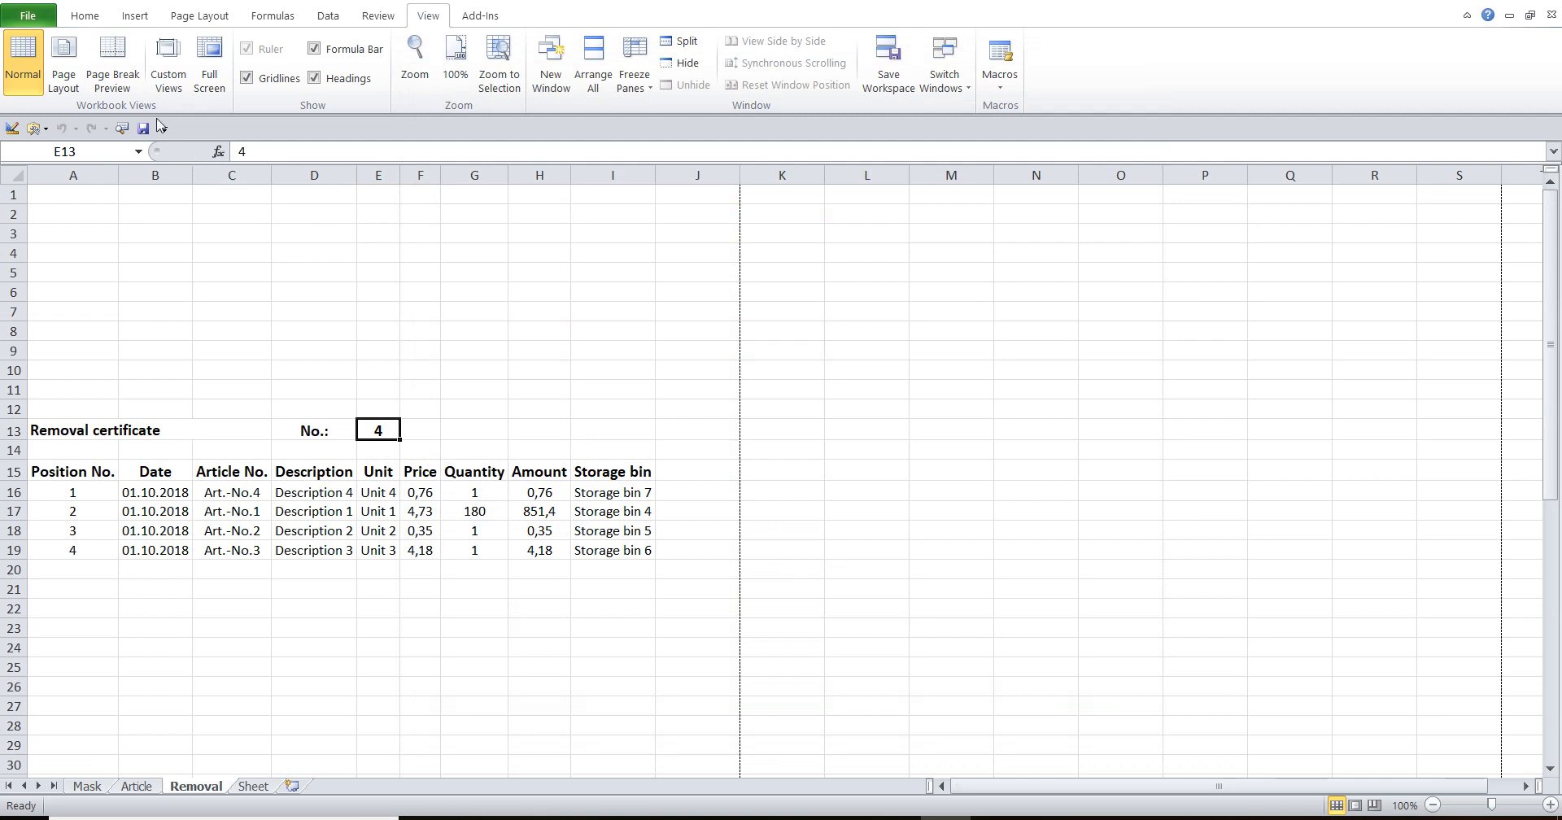
{"action": "left_click", "coordinate": [76, 64]}
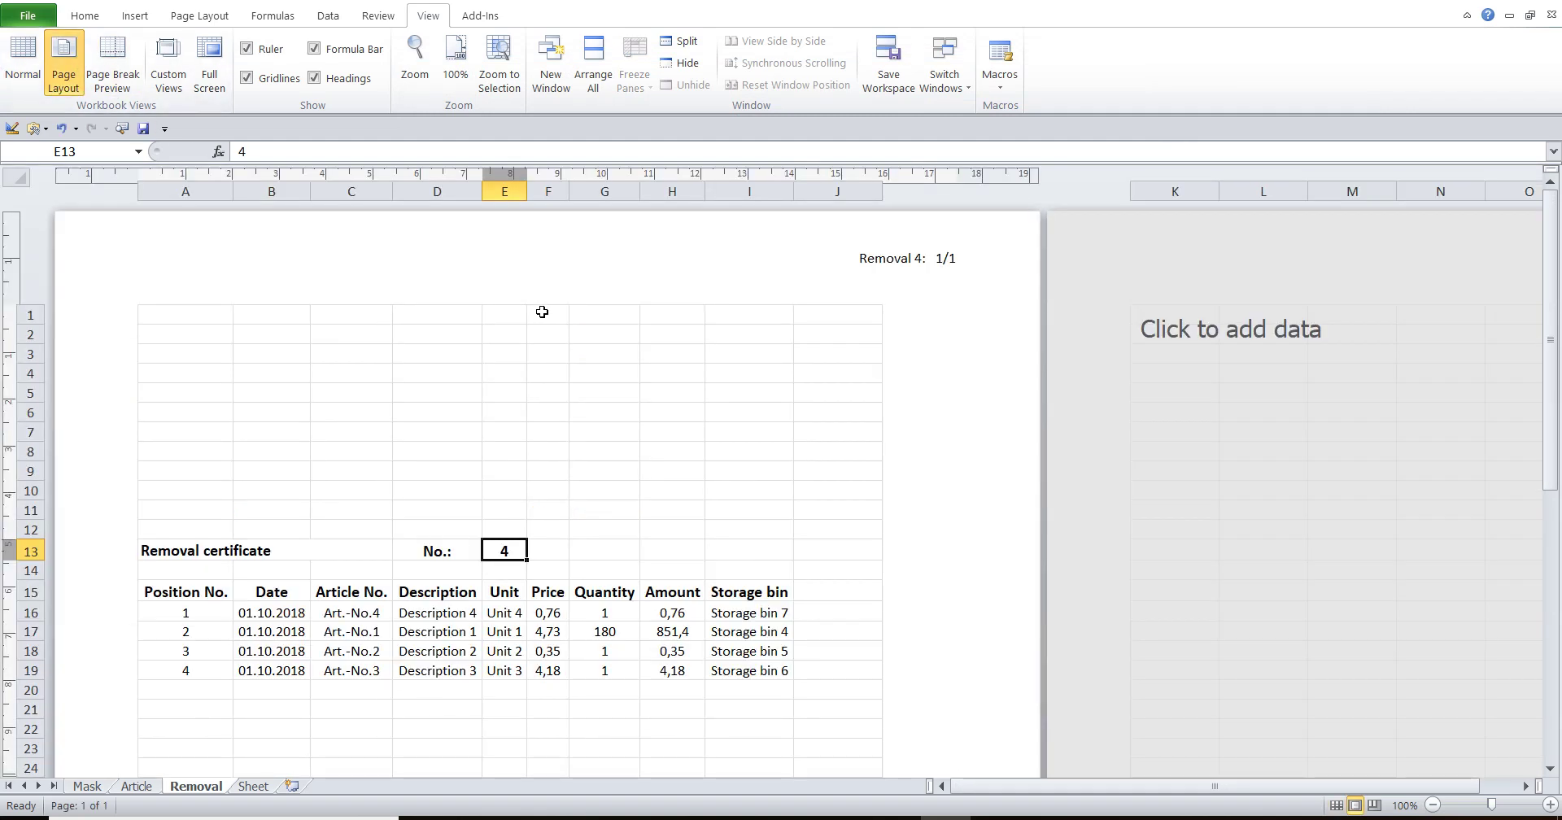
{"action": "scroll", "coordinate": [542, 312], "scroll_direction": "down", "scroll_amount": 3}
{"action": "scroll", "coordinate": [542, 311], "scroll_direction": "up", "scroll_amount": 3}
- In Word, select the three 'List box…' paragraphs on colours, double-click transfer and column widths, then return to Excel
{"action": "scroll", "coordinate": [828, 624], "scroll_direction": "down", "scroll_amount": 3}
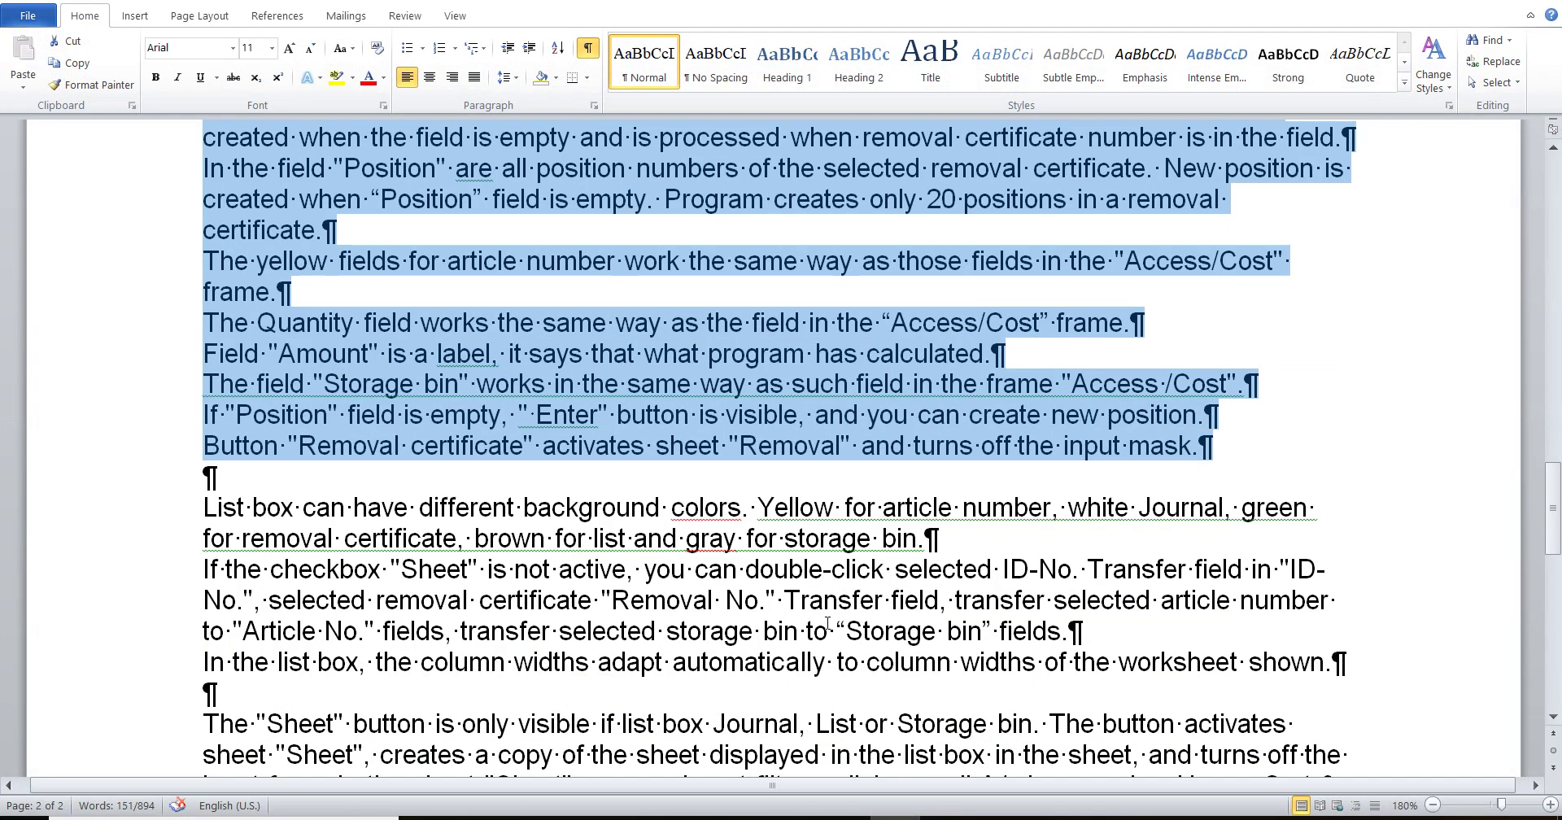
{"action": "scroll", "coordinate": [828, 623], "scroll_direction": "down", "scroll_amount": 1}
{"action": "scroll", "coordinate": [792, 588], "scroll_direction": "down", "scroll_amount": 2}
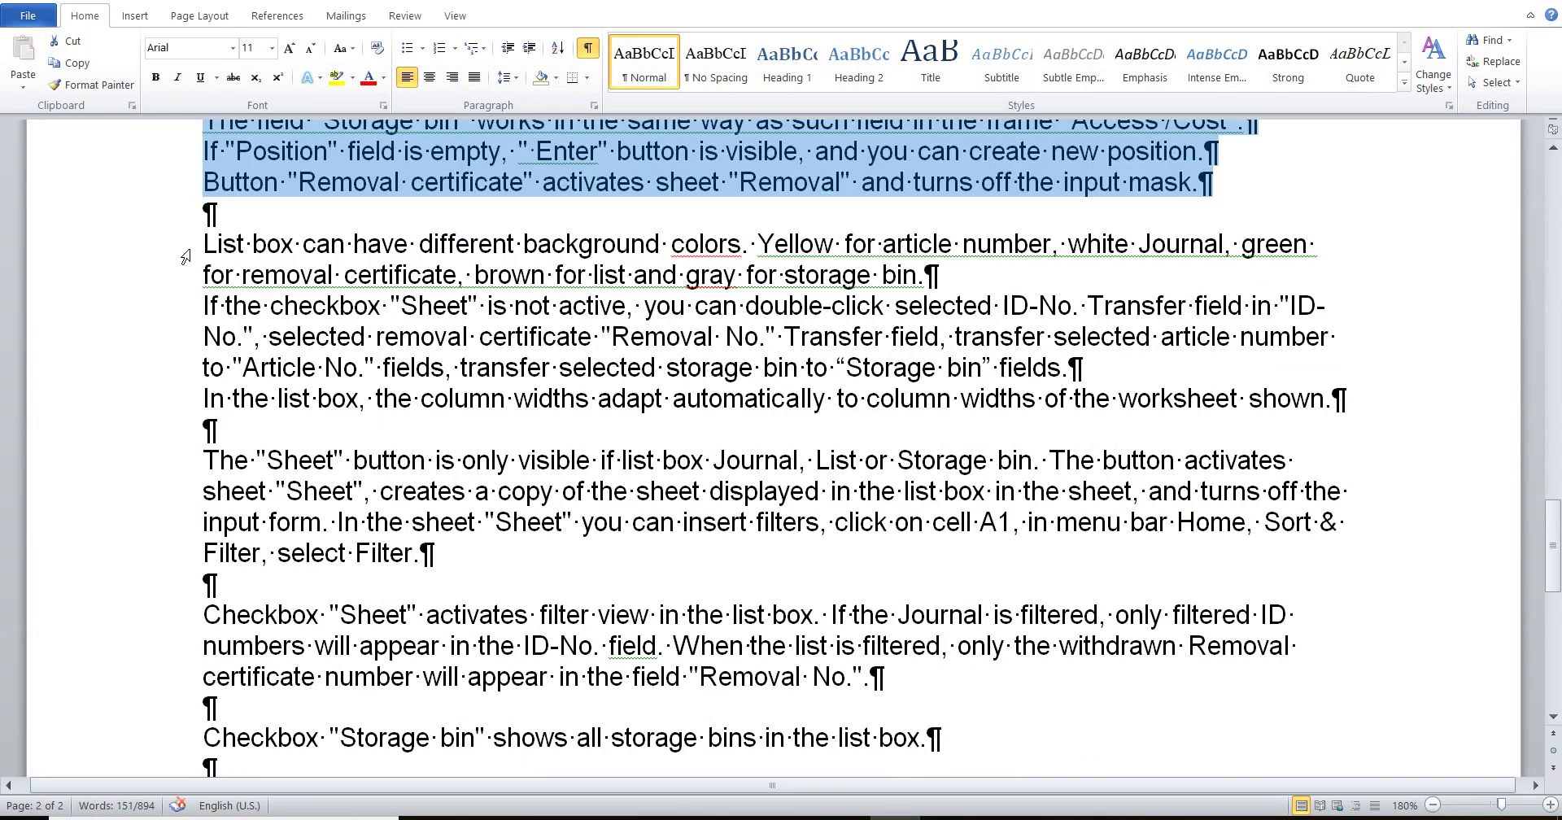
{"action": "left_click_drag", "start_coordinate": [185, 257], "coordinate": [181, 407]}
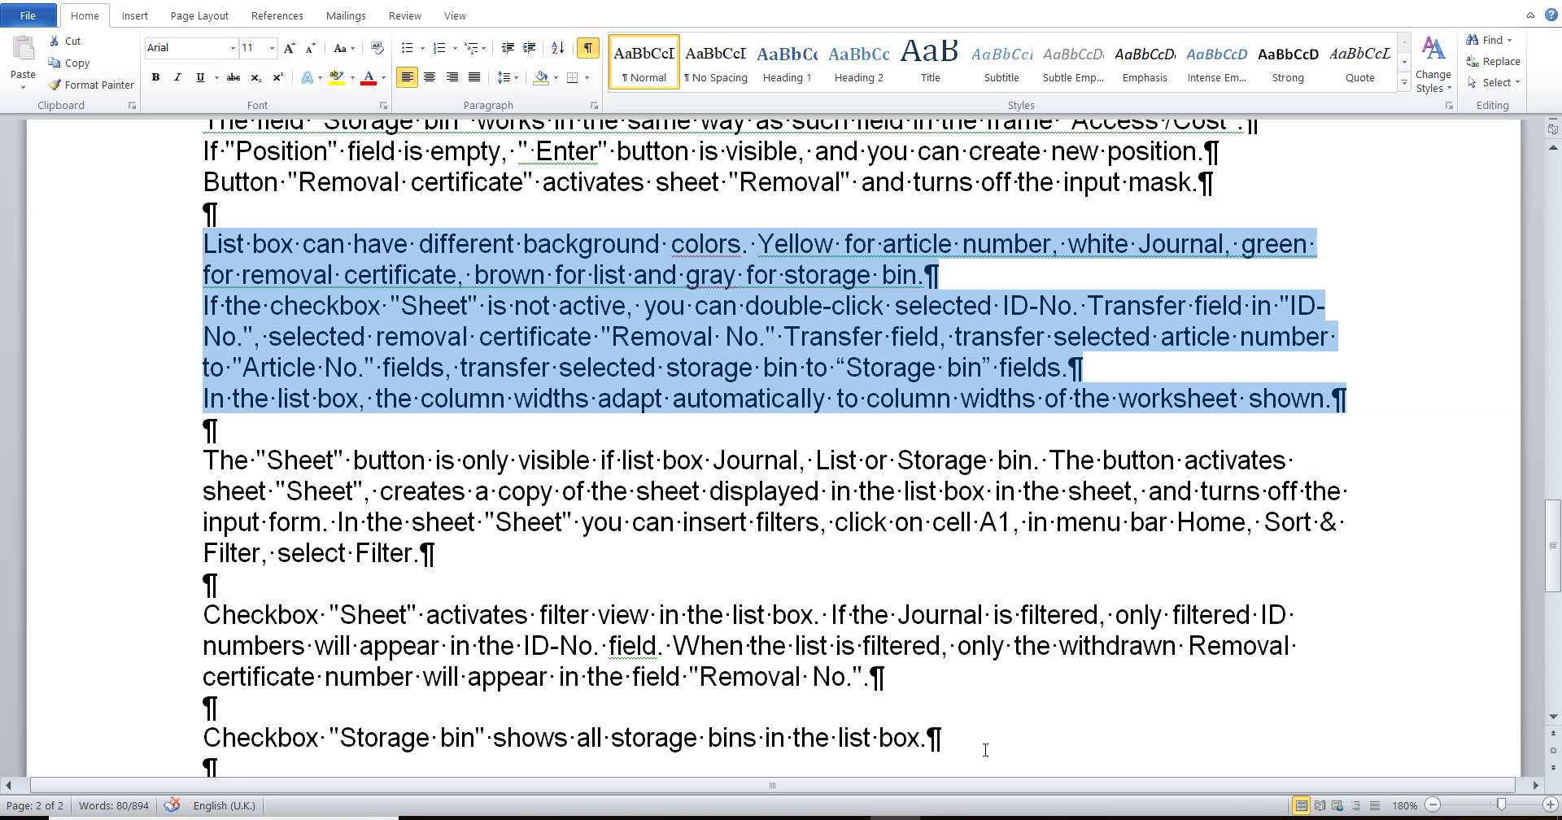
{"action": "left_click", "coordinate": [895, 818]}
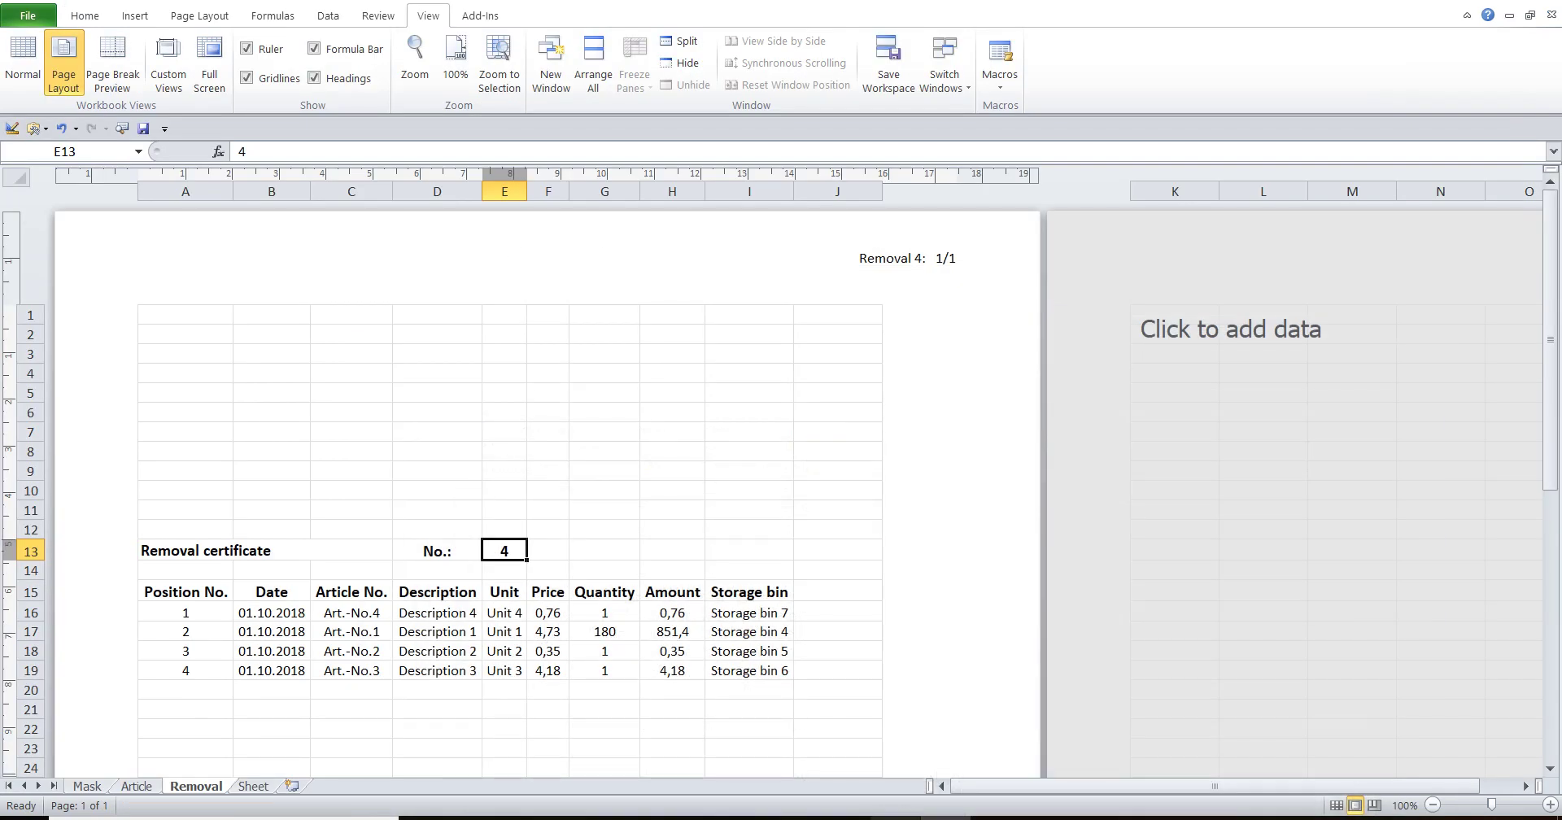
- Open the warehouse input mask from the Mask sheet and load journal entry 3
{"action": "left_click", "coordinate": [88, 786]}
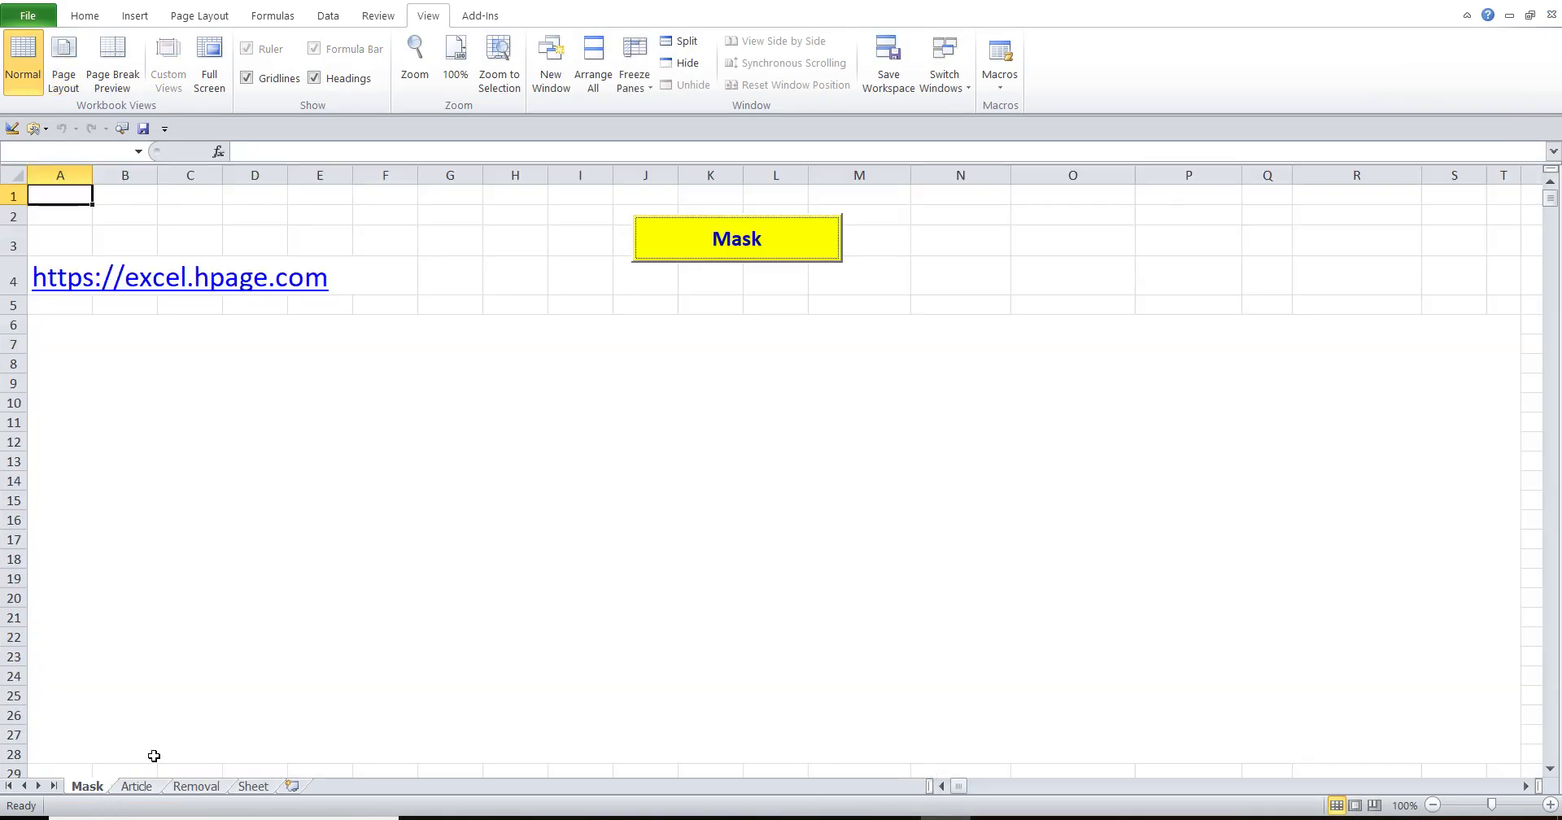
{"action": "left_click", "coordinate": [648, 258]}
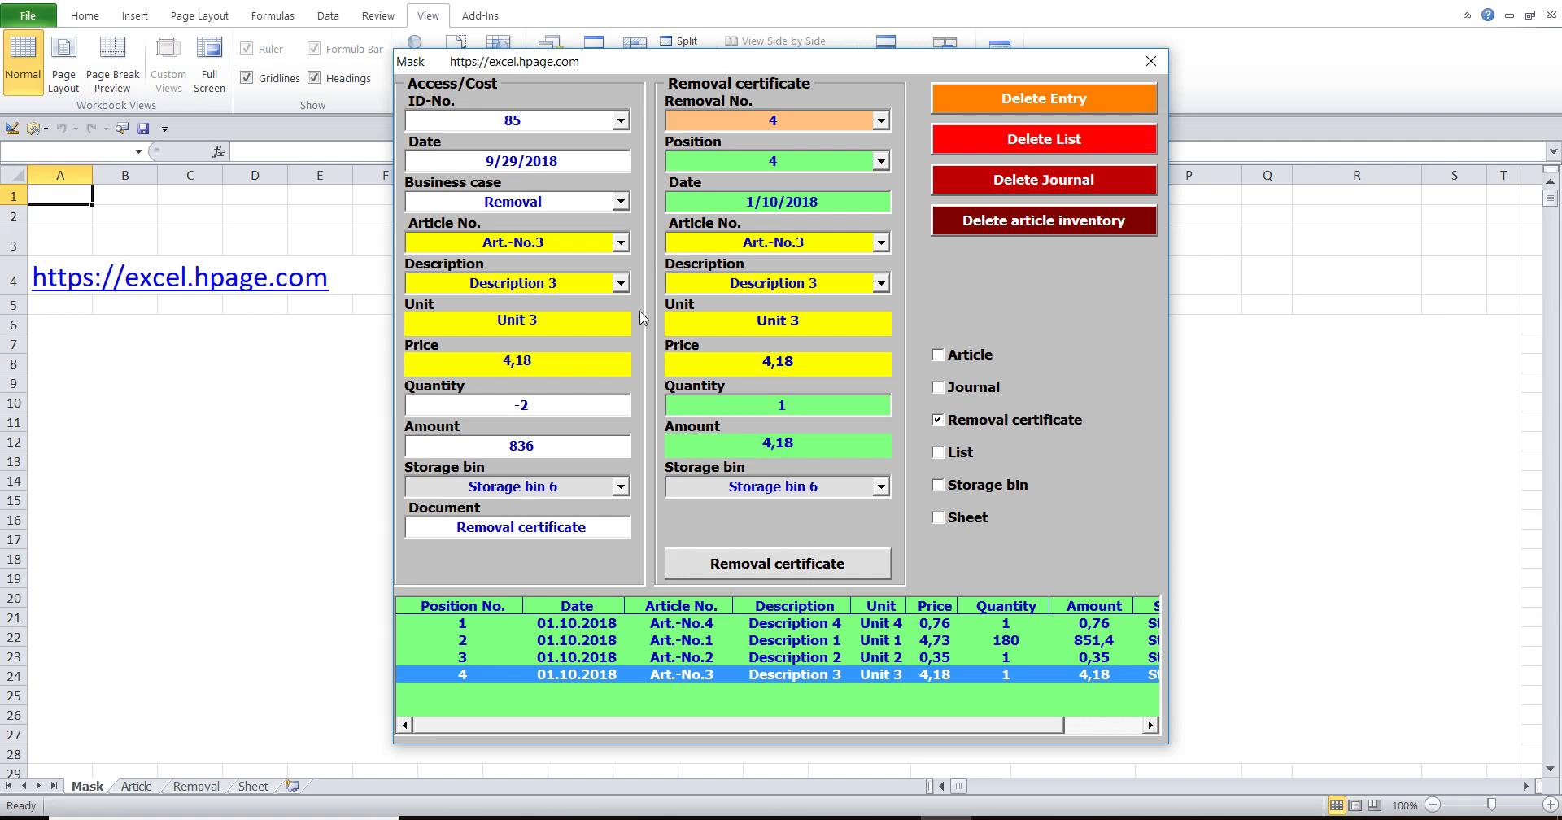
{"action": "left_click", "coordinate": [569, 128]}
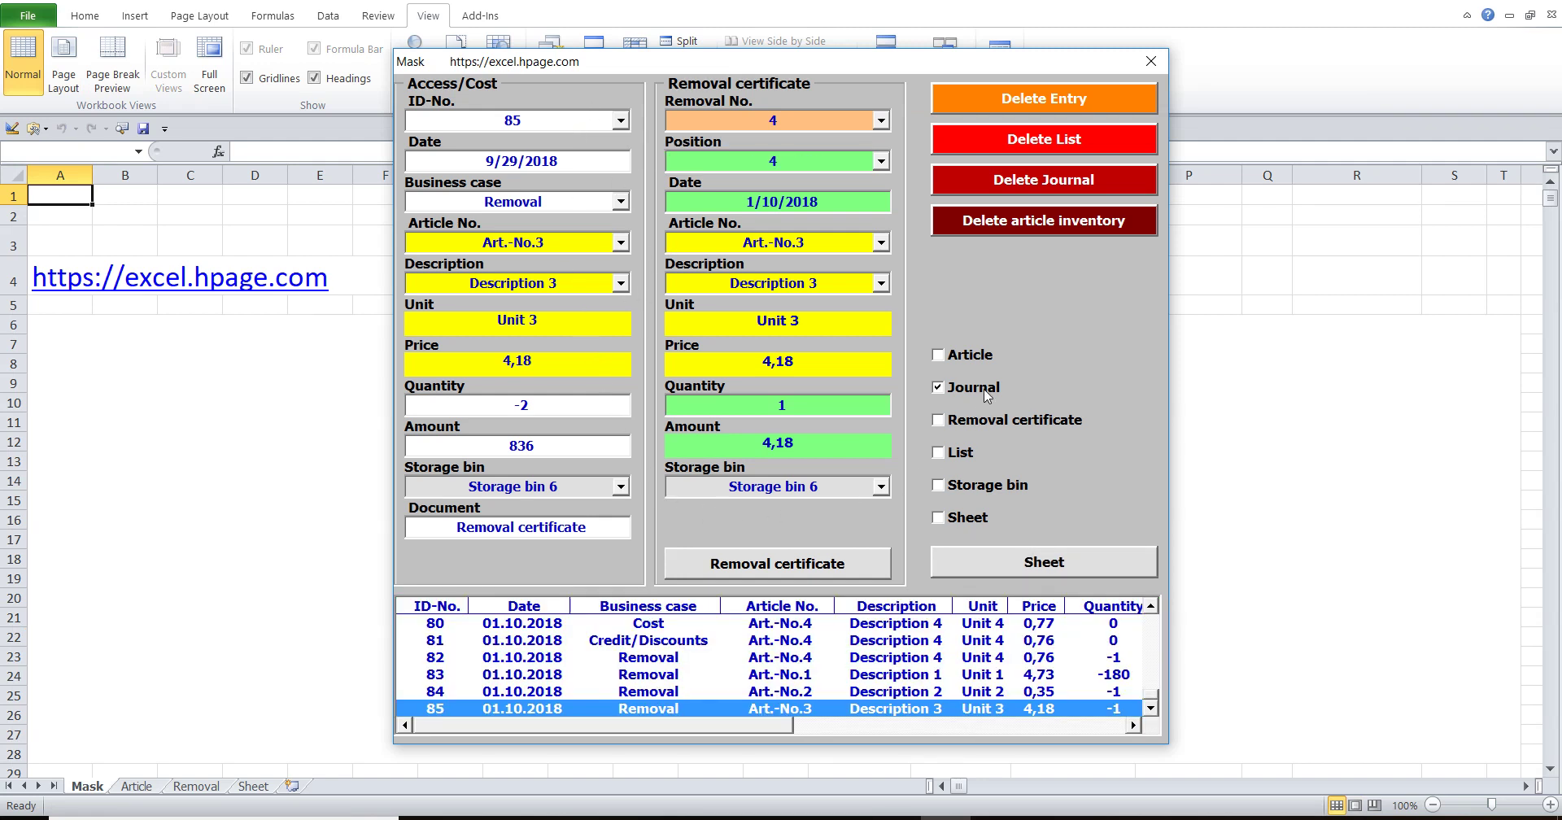
{"action": "left_click", "coordinate": [648, 624]}
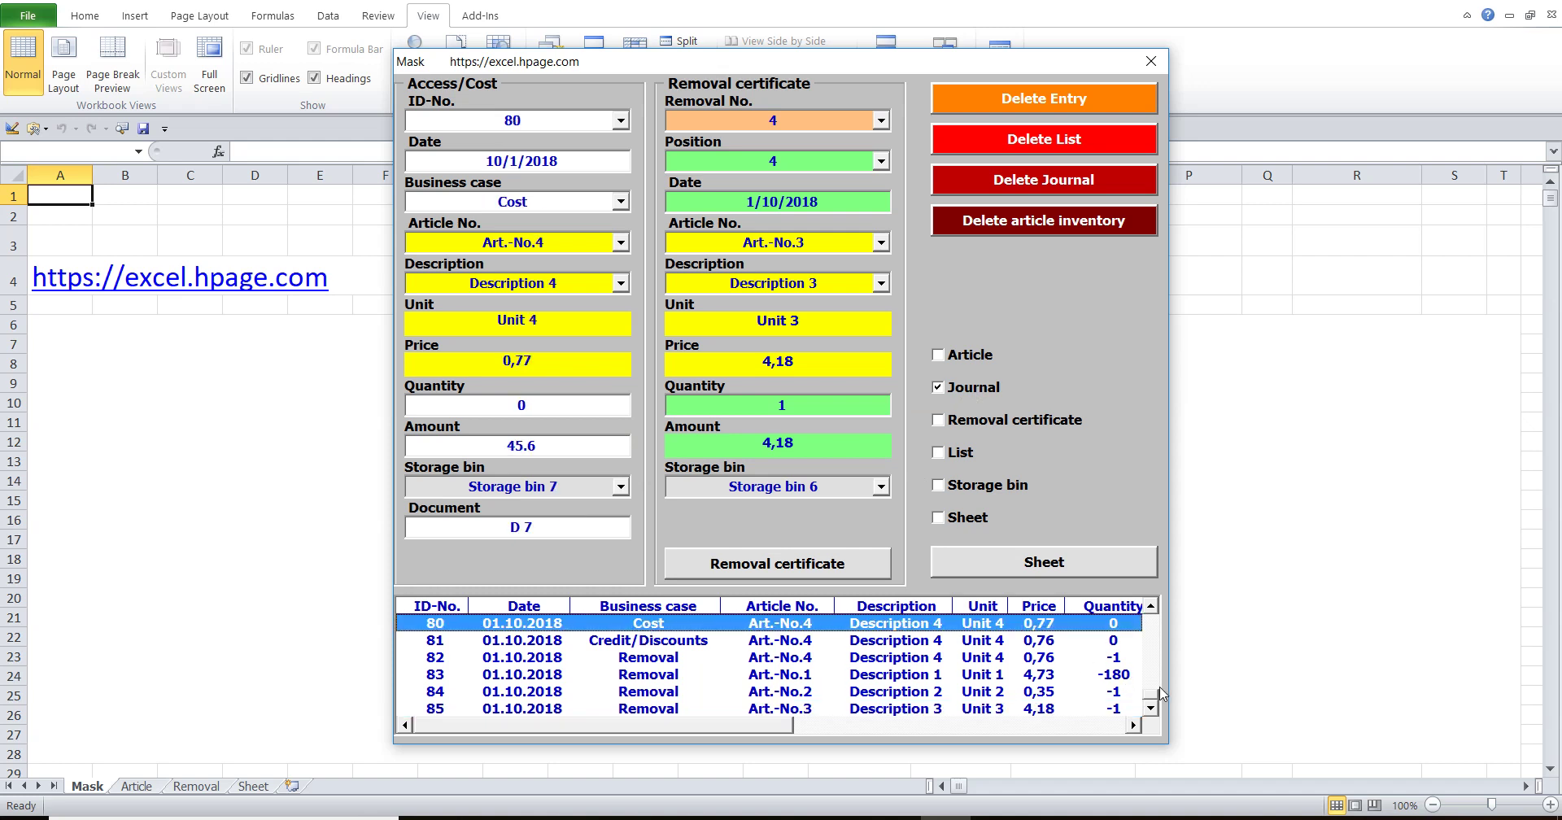
{"action": "left_click_drag", "start_coordinate": [1154, 698], "coordinate": [1170, 614]}
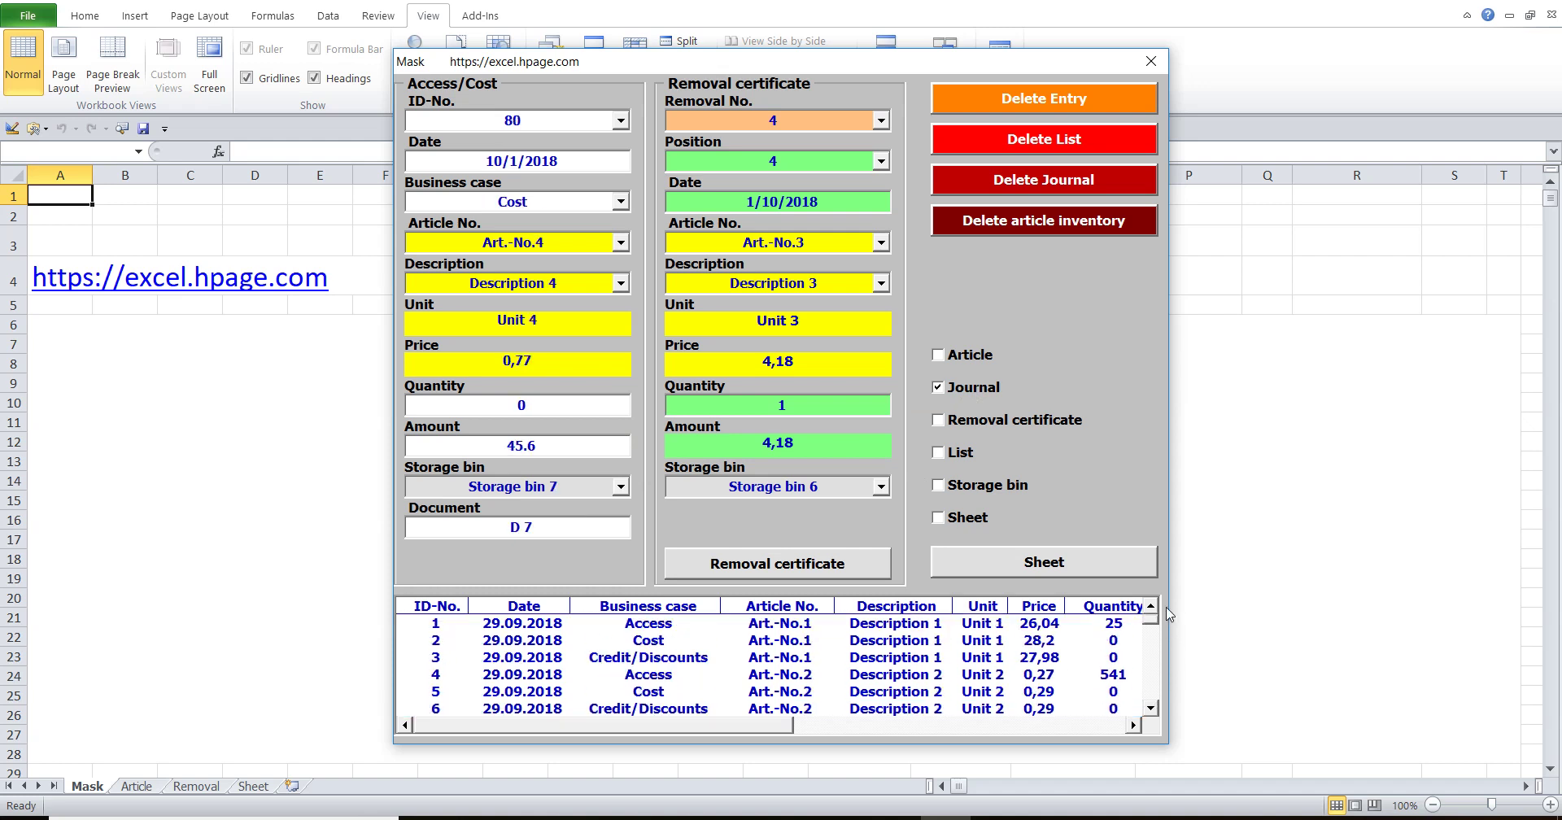
{"action": "left_click", "coordinate": [688, 657]}
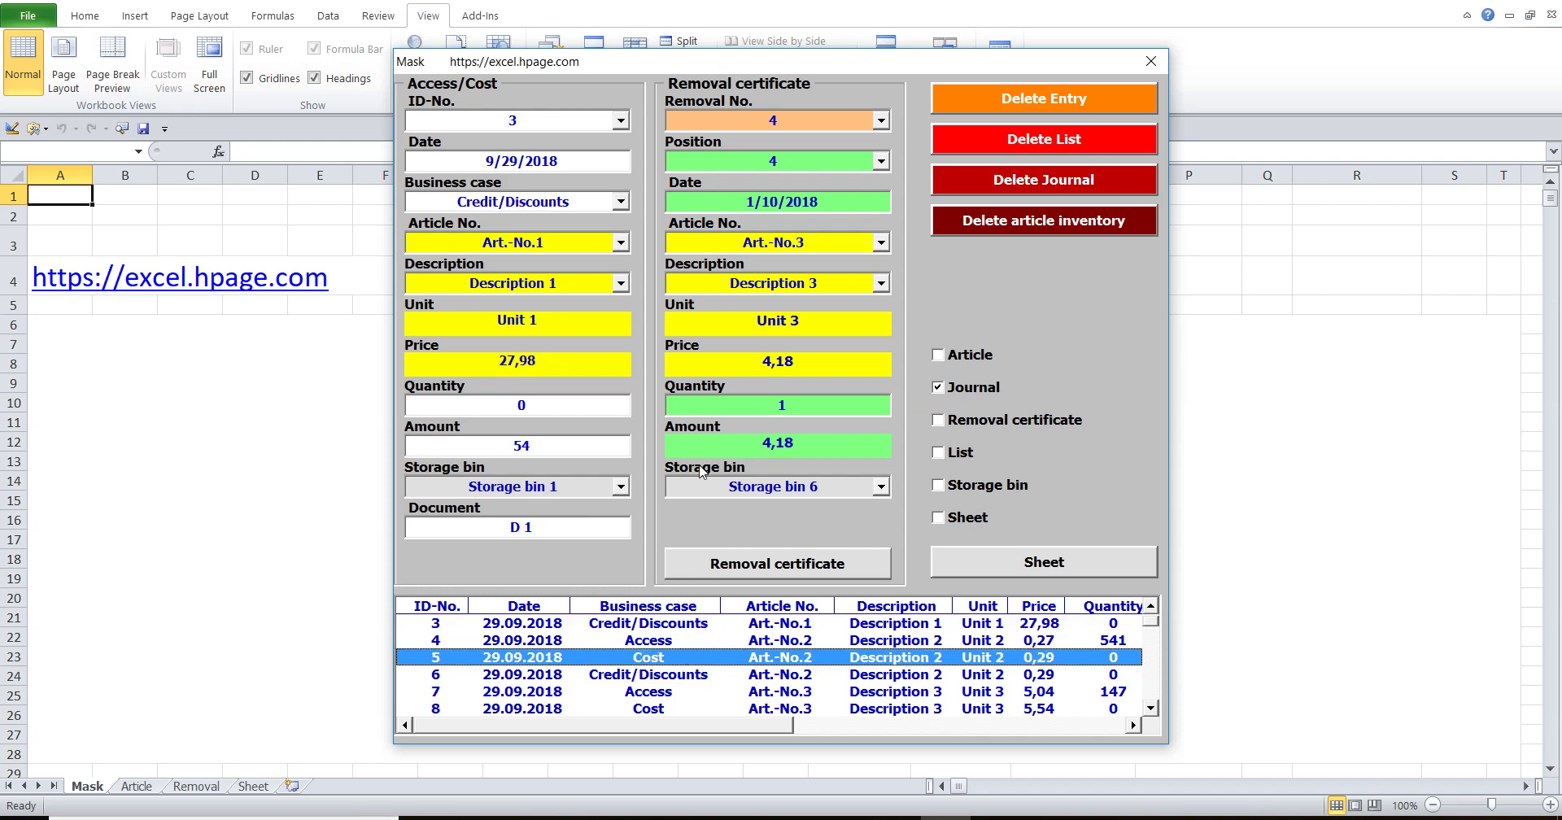
- Load Art.-No.31 into both article sections and list the storage bin inventory
{"action": "left_click", "coordinate": [561, 246]}
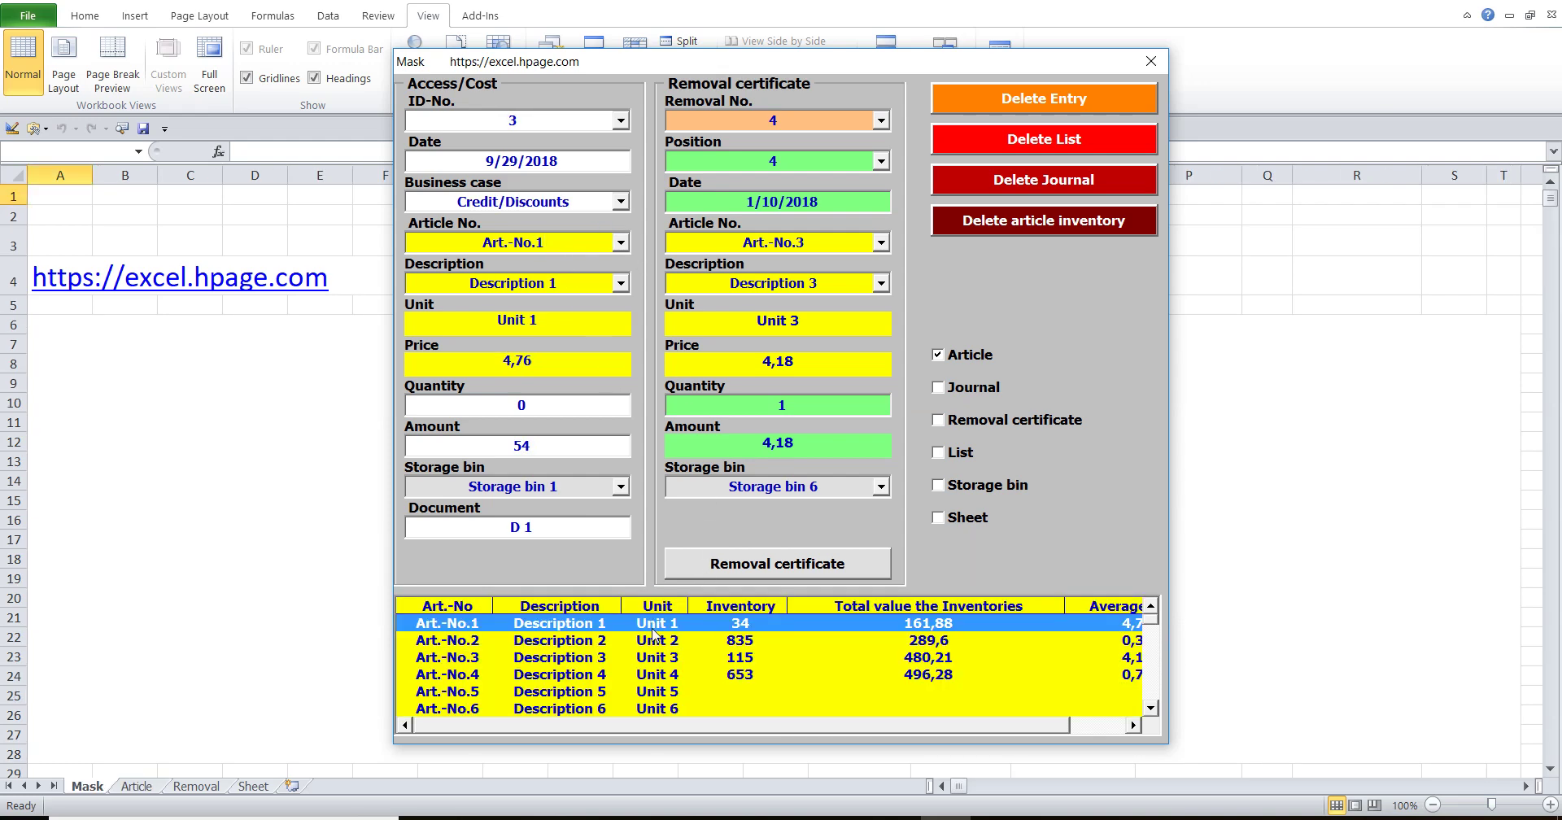
{"action": "left_click", "coordinate": [650, 677]}
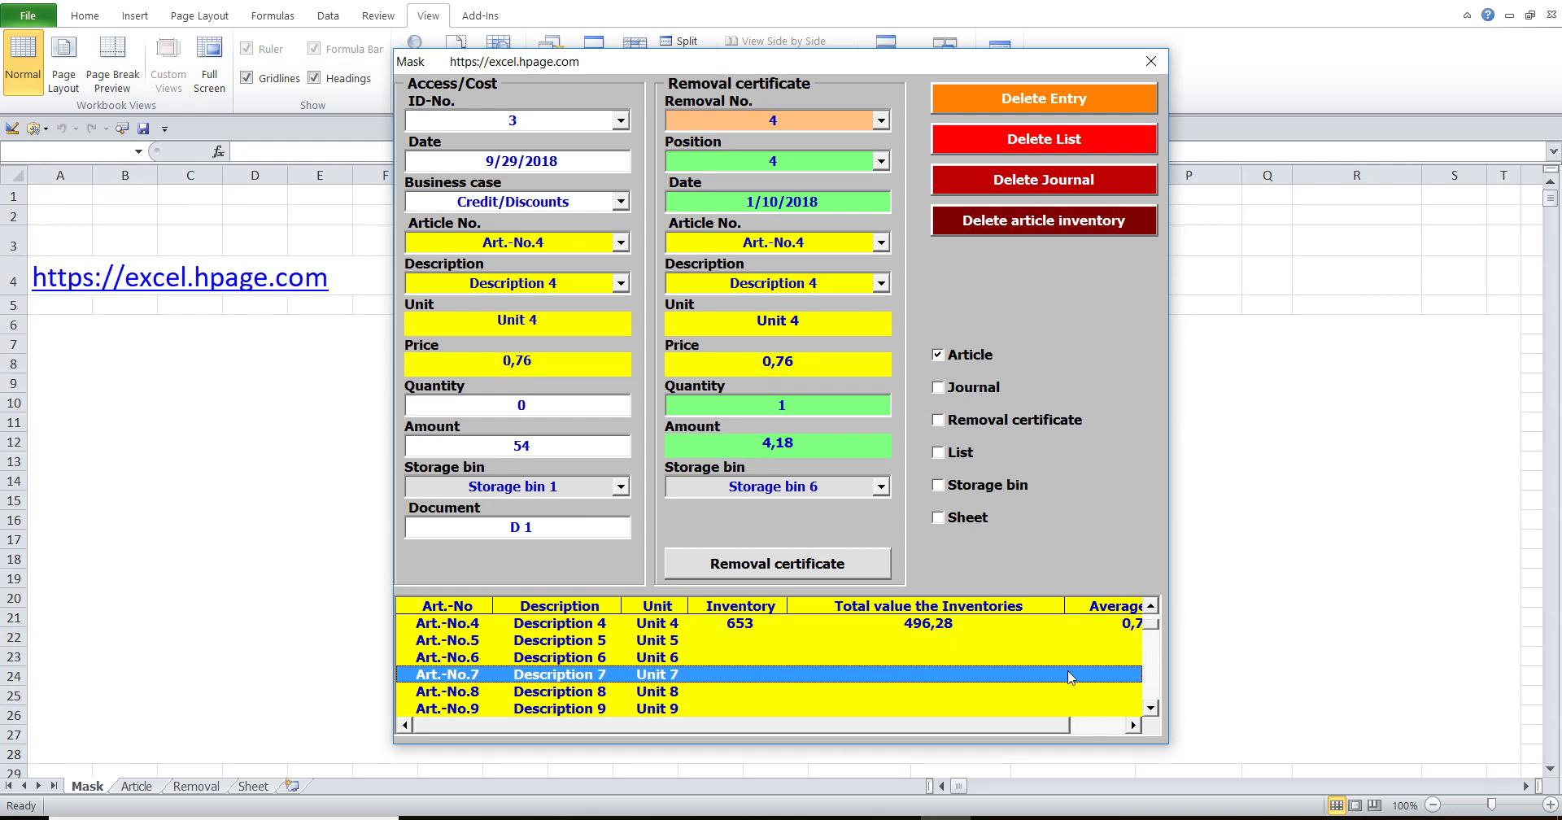
{"action": "left_click_drag", "start_coordinate": [1152, 629], "coordinate": [1152, 670]}
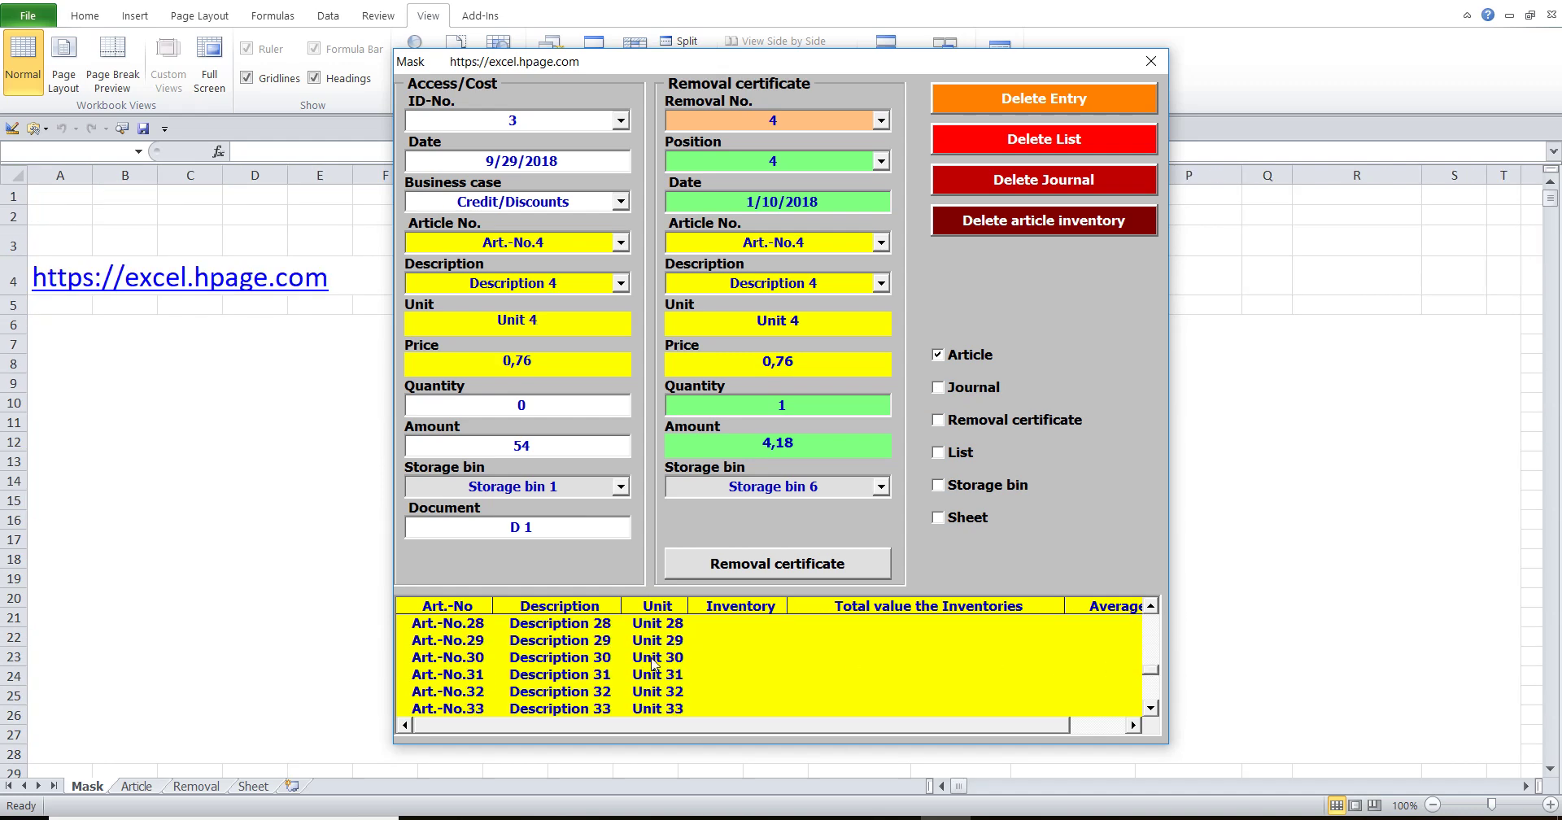
{"action": "left_click", "coordinate": [462, 676]}
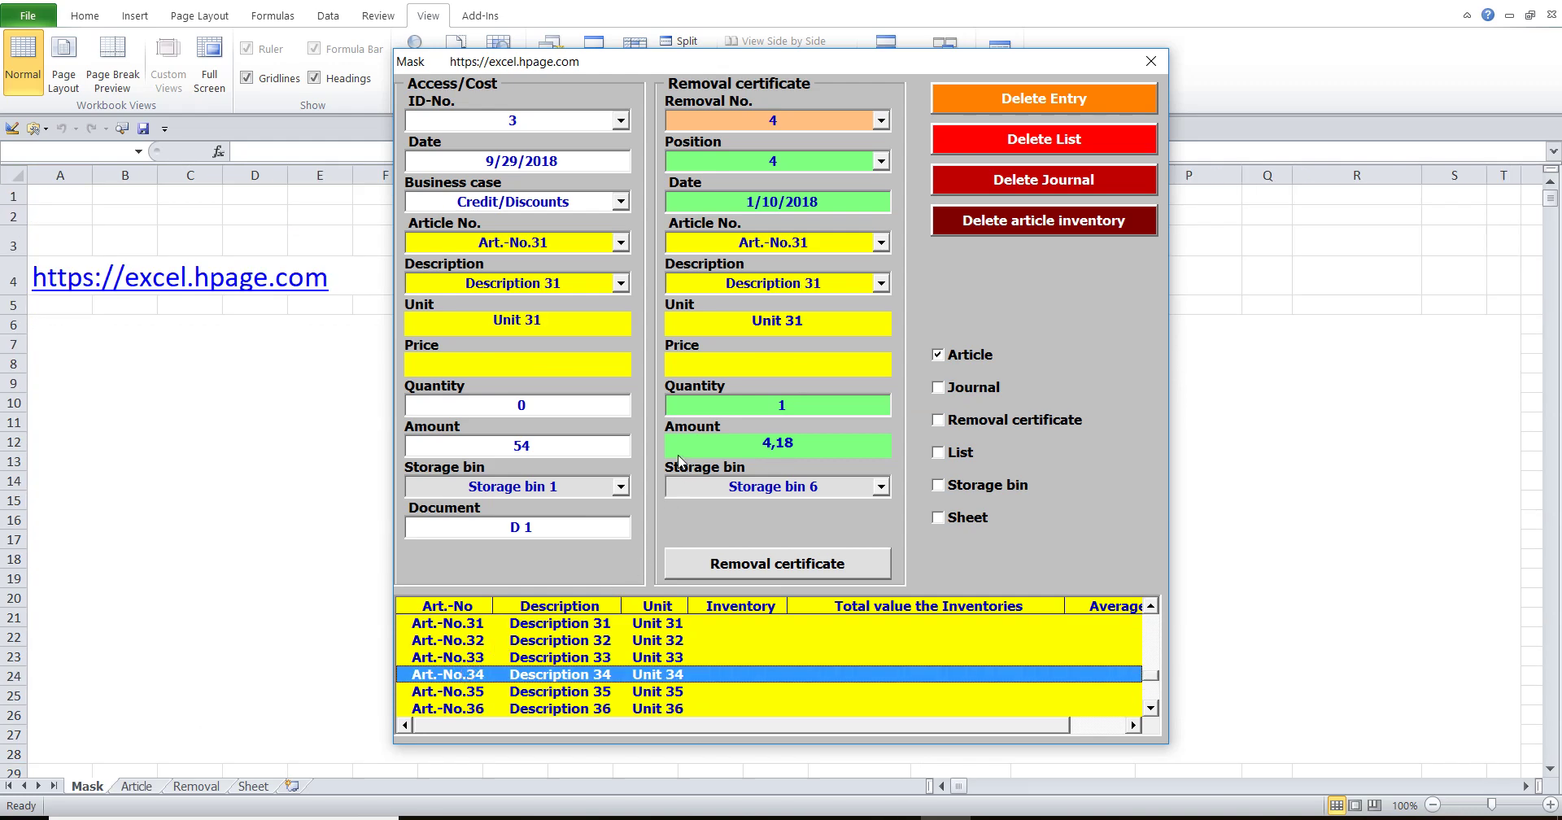
{"action": "left_click", "coordinate": [589, 488]}
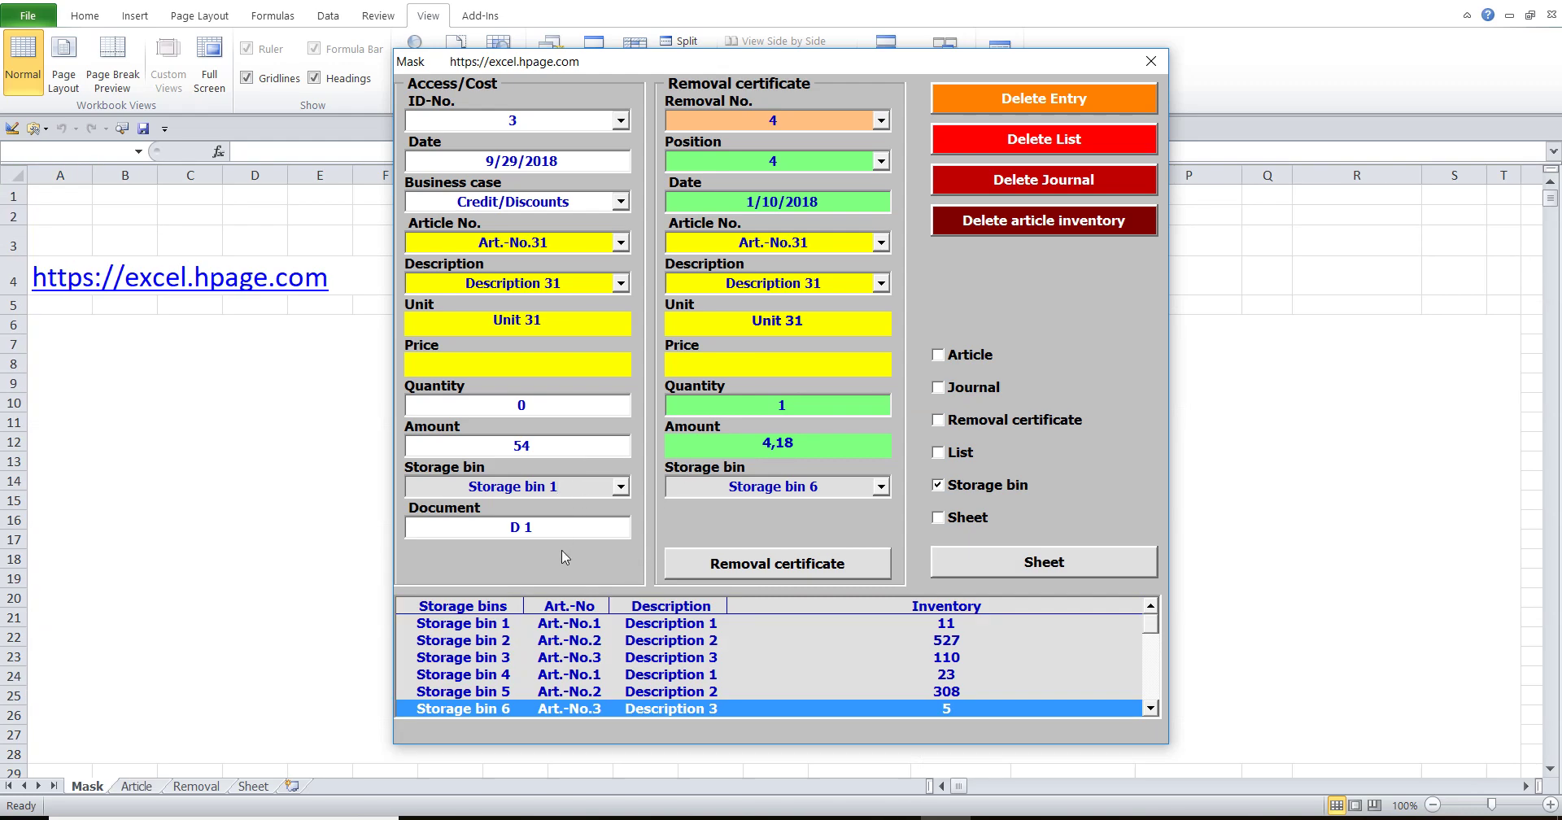
- Set both storage bin fields to Storage bin 24
{"action": "left_click", "coordinate": [671, 625]}
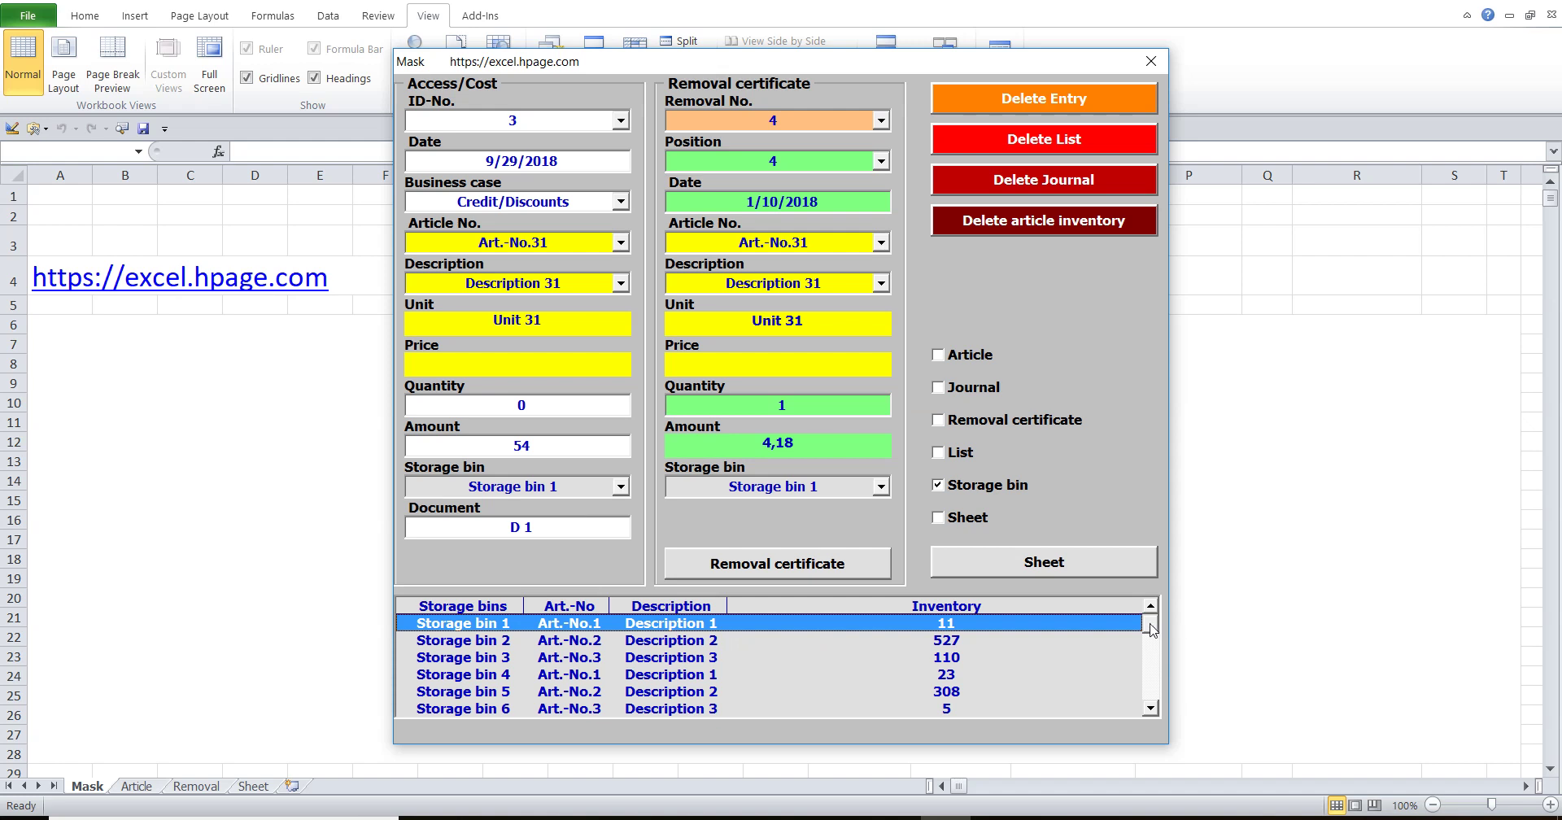
{"action": "left_click_drag", "start_coordinate": [1150, 625], "coordinate": [1147, 695]}
{"action": "left_click", "coordinate": [505, 678]}
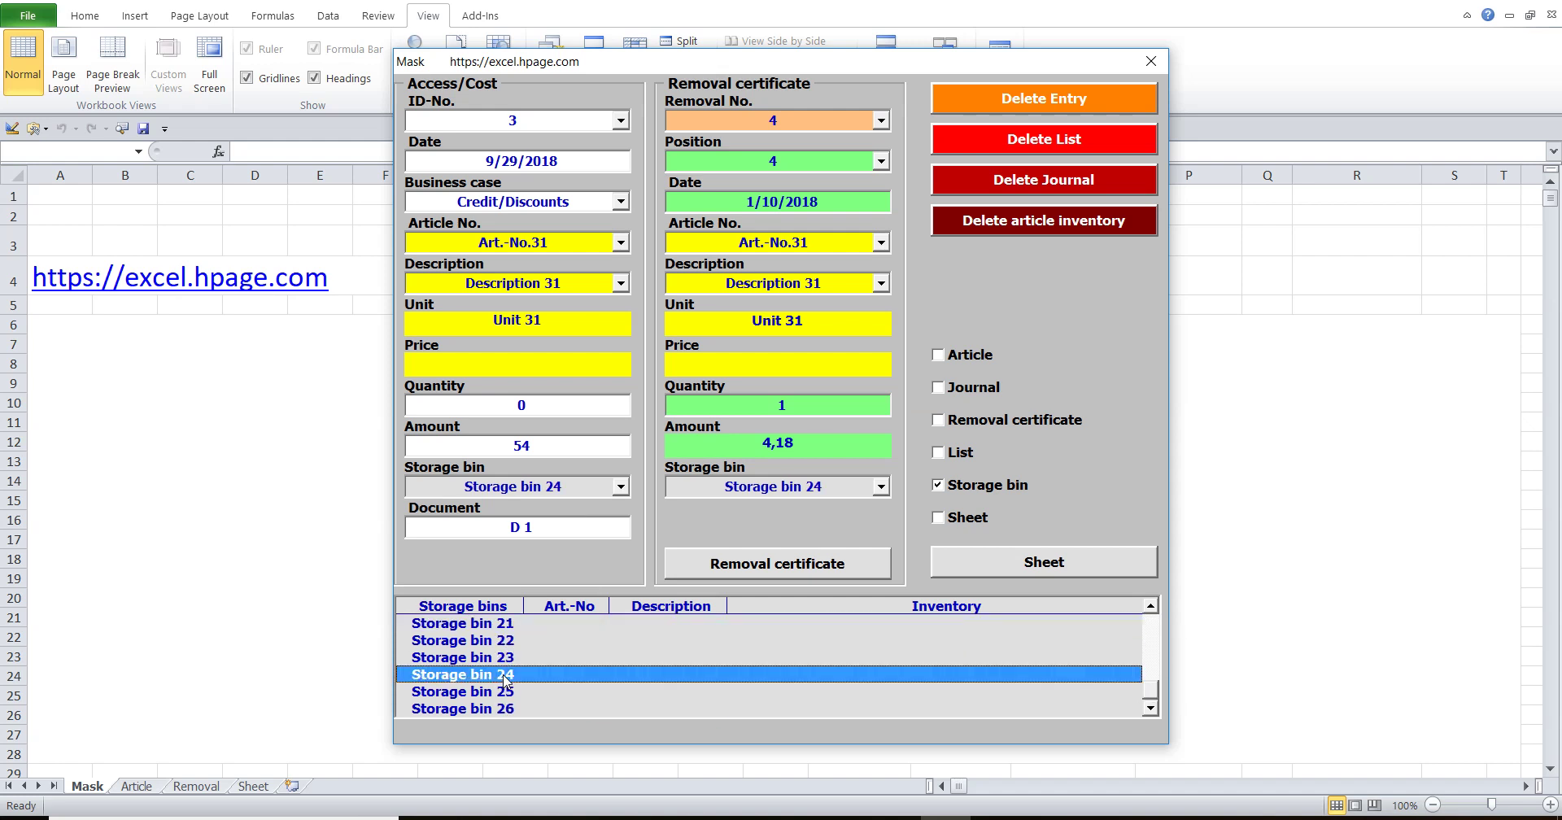
- Load removal certificate 3 into the mask and show the journal list
{"action": "left_click", "coordinate": [803, 122]}
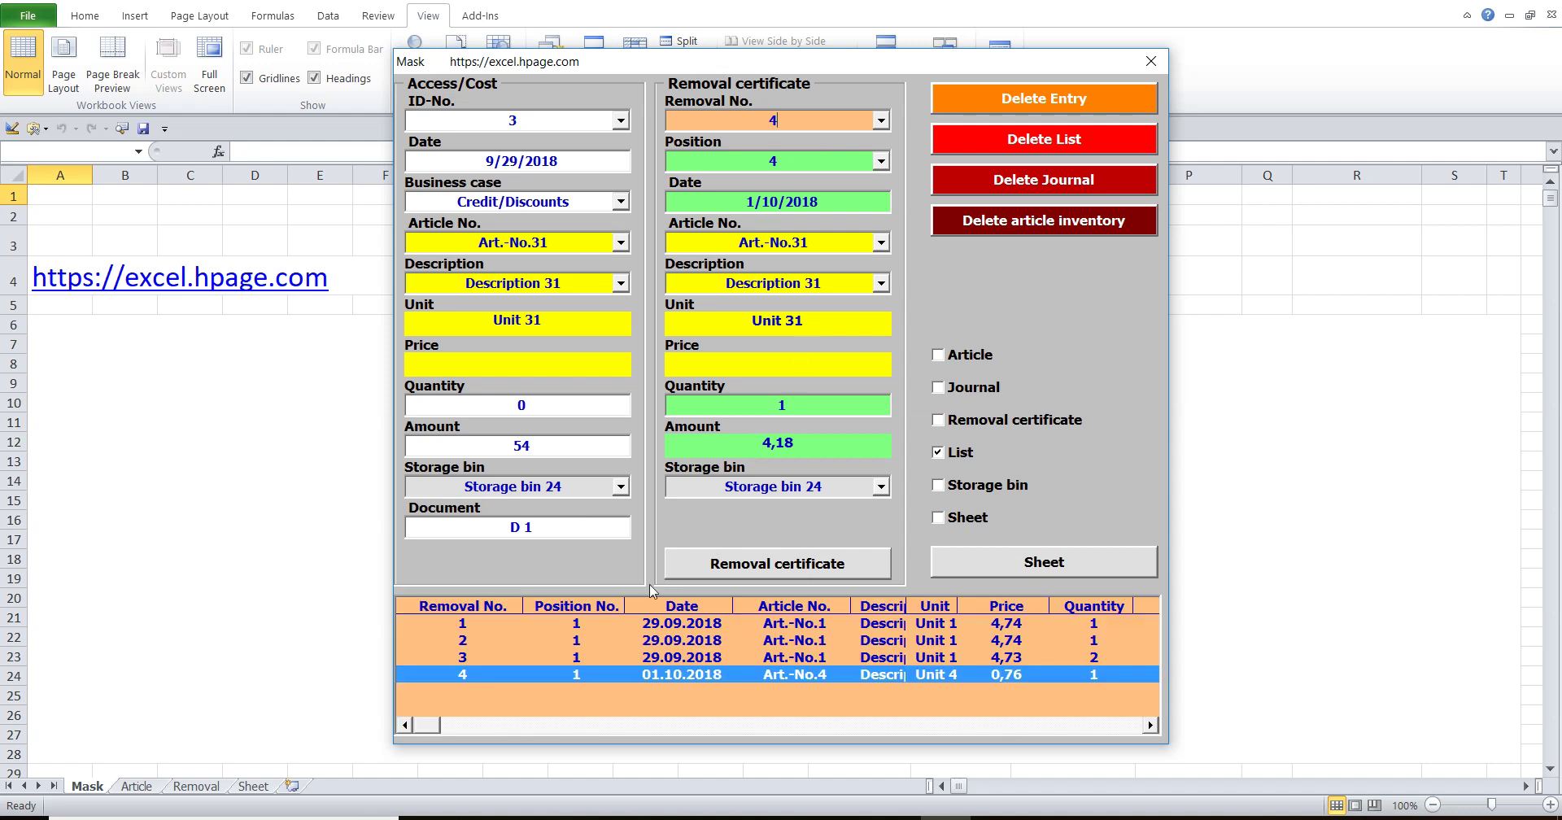
{"action": "left_click", "coordinate": [580, 624]}
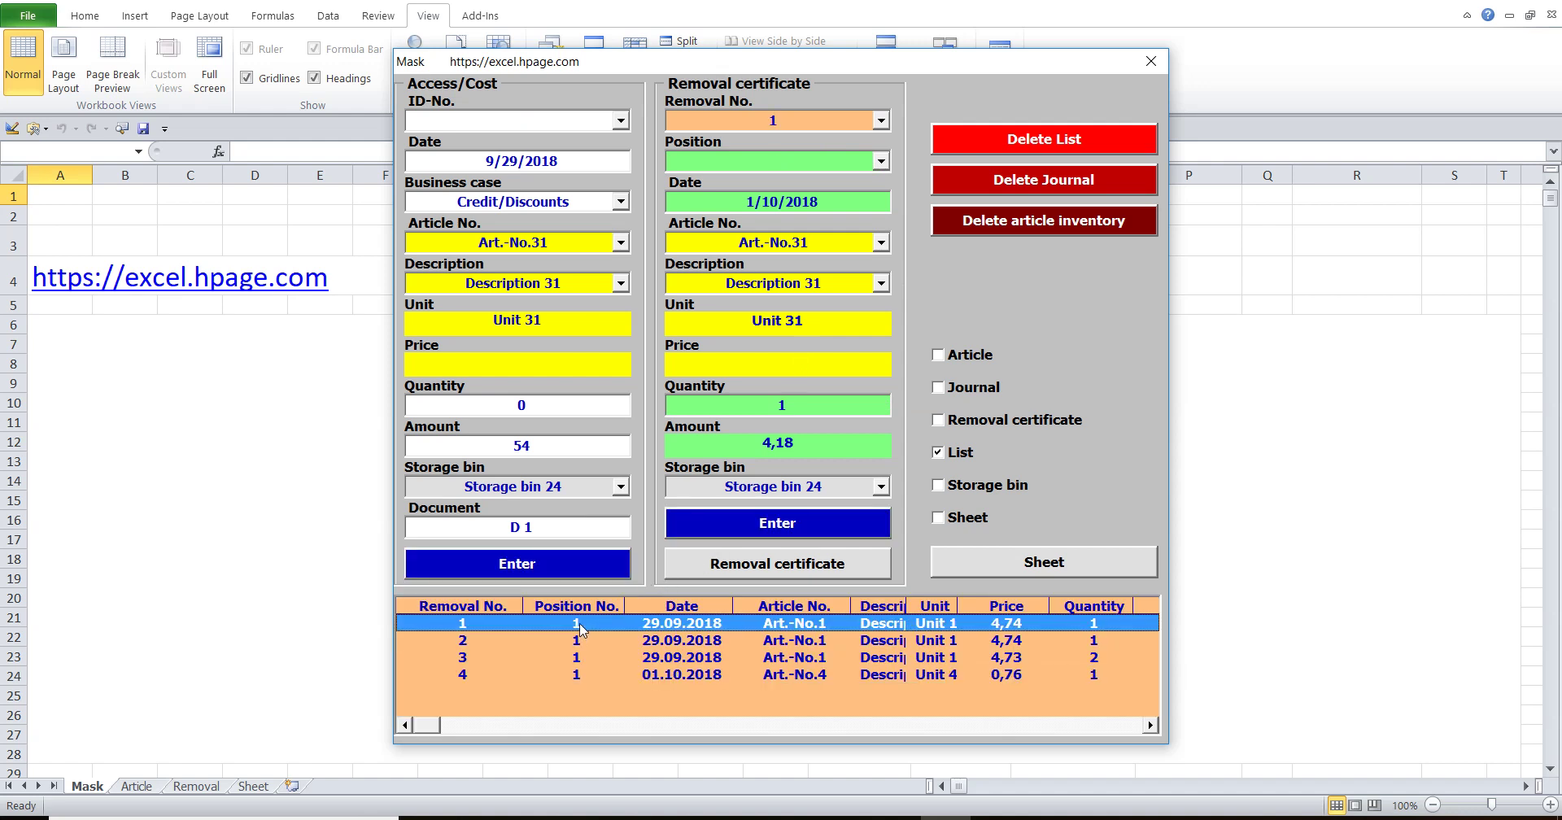
{"action": "left_click", "coordinate": [581, 659]}
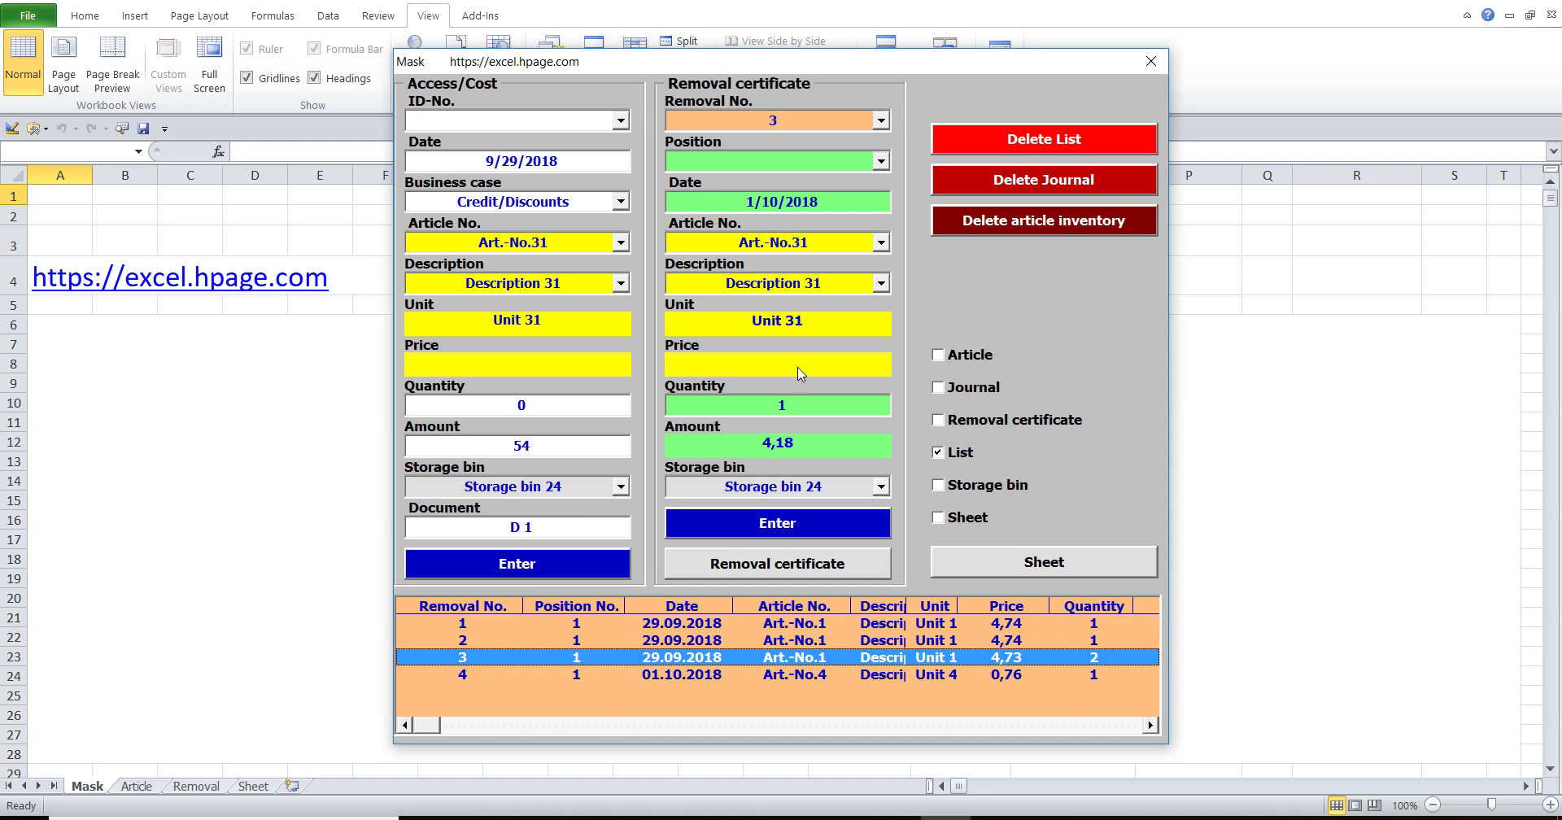
{"action": "left_click", "coordinate": [816, 164]}
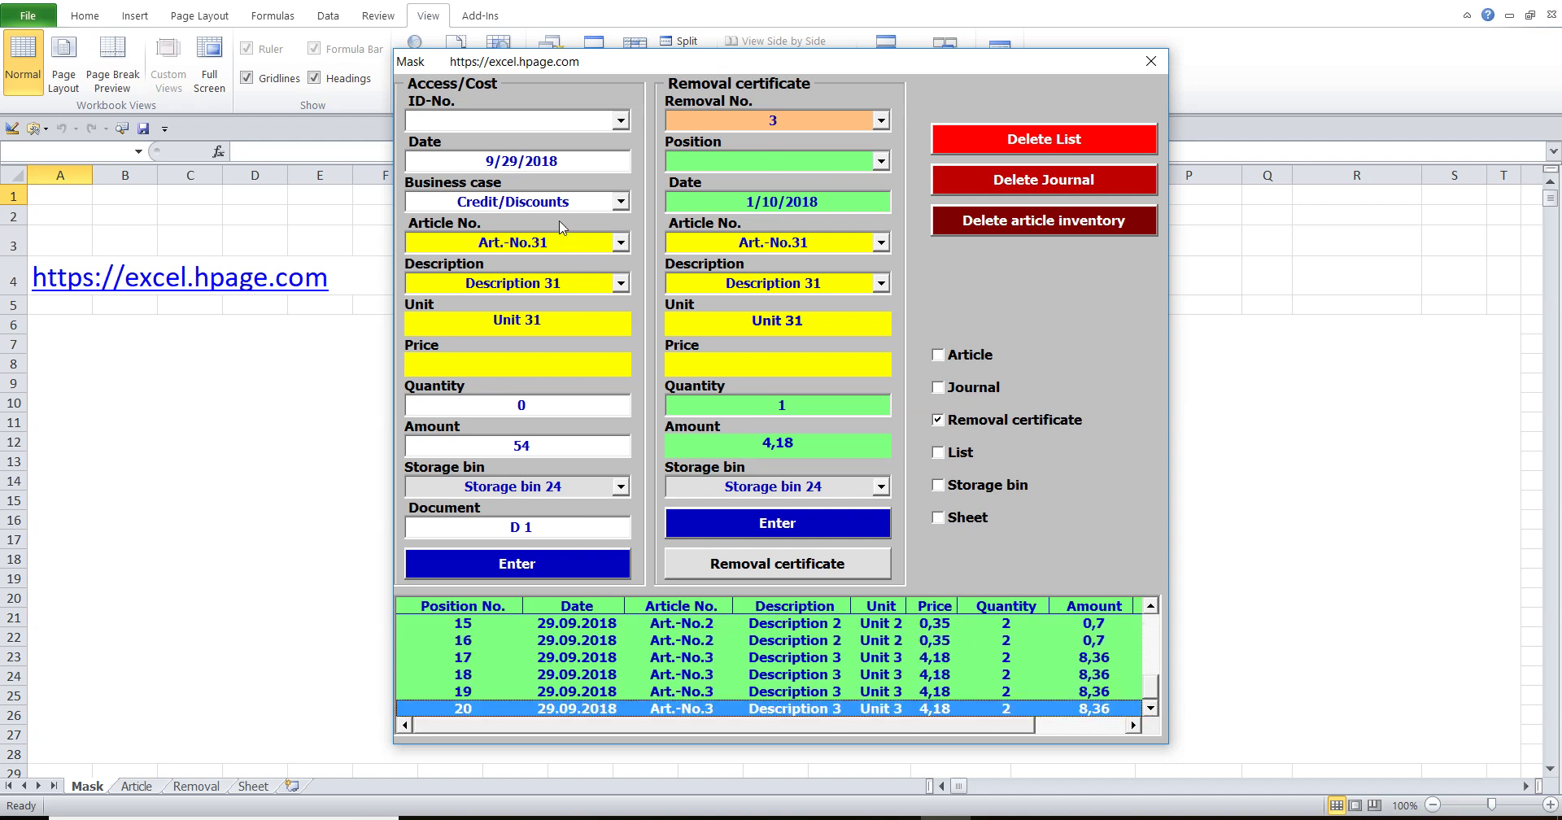
{"action": "left_click", "coordinate": [553, 122]}
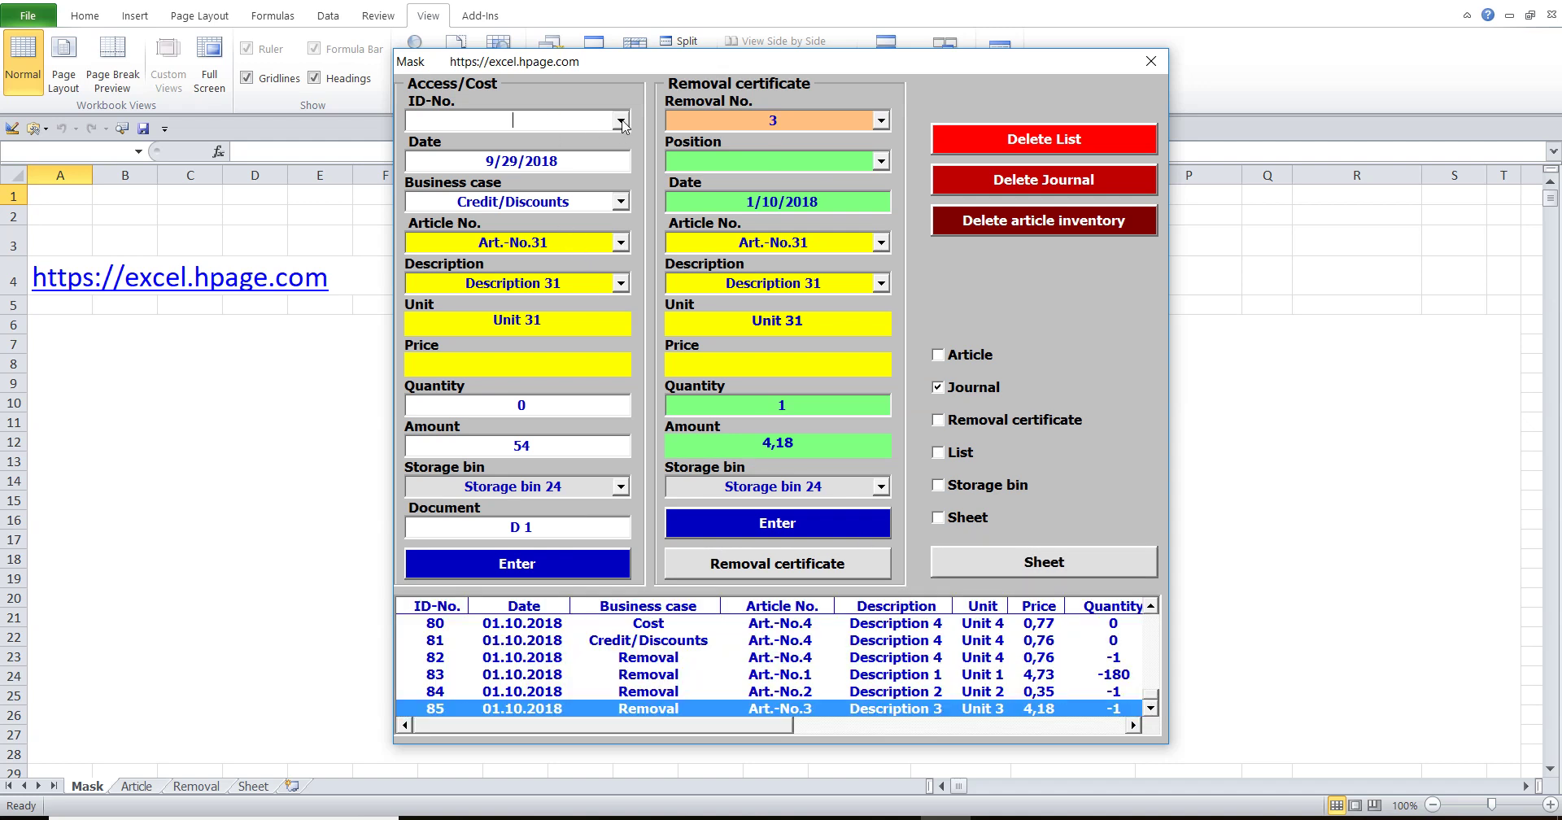
- Book new Access journal entry 86 from entry 1 with document name 'wwwwwwwwwwwwwwwwwwwwwwwD'
{"action": "left_click", "coordinate": [622, 122]}
{"action": "left_click", "coordinate": [567, 145]}
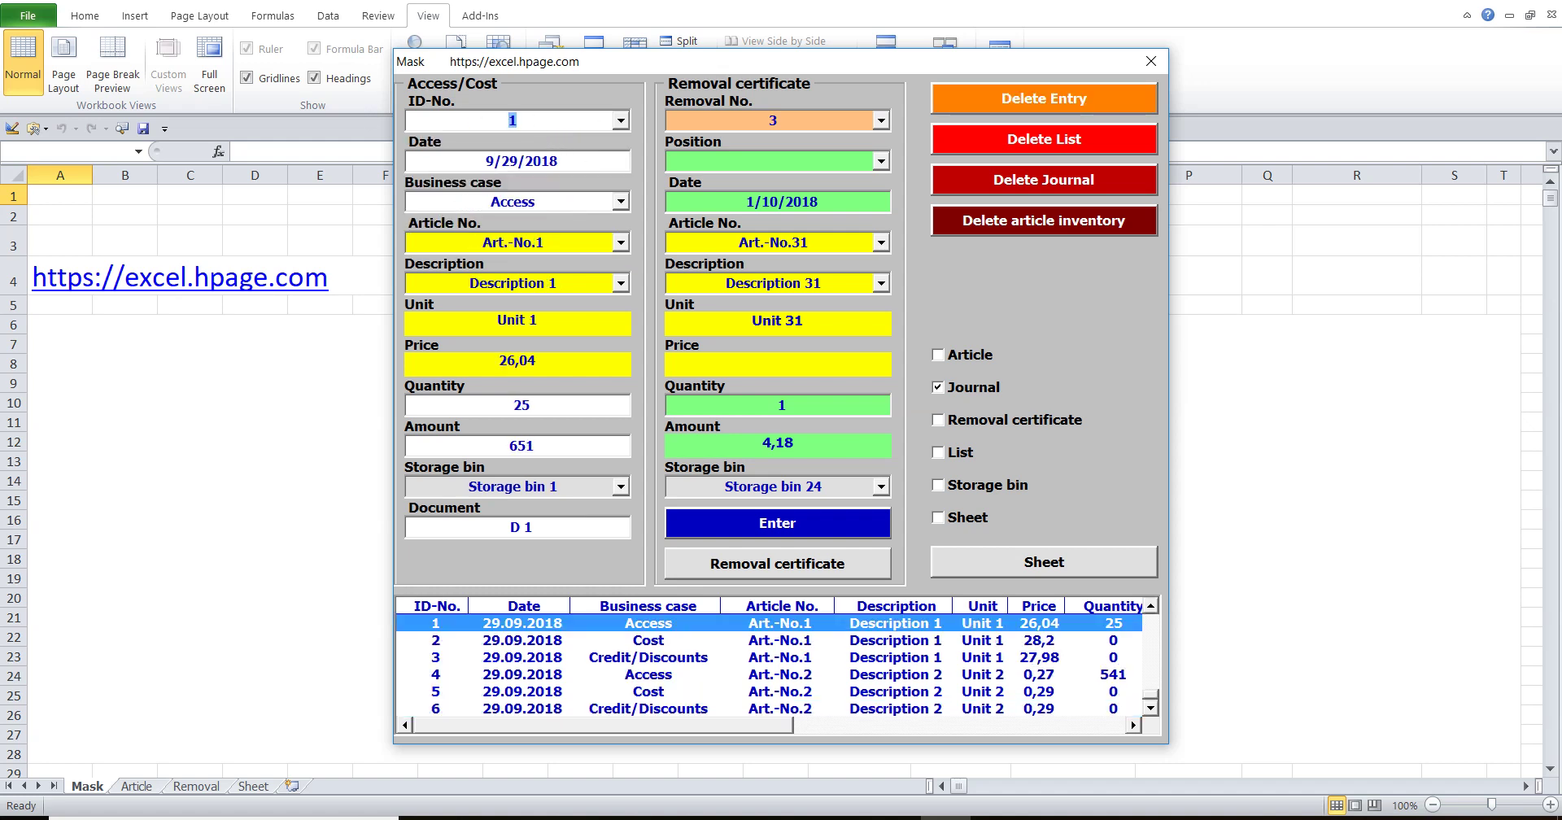
{"action": "key", "text": "BackSpace"}
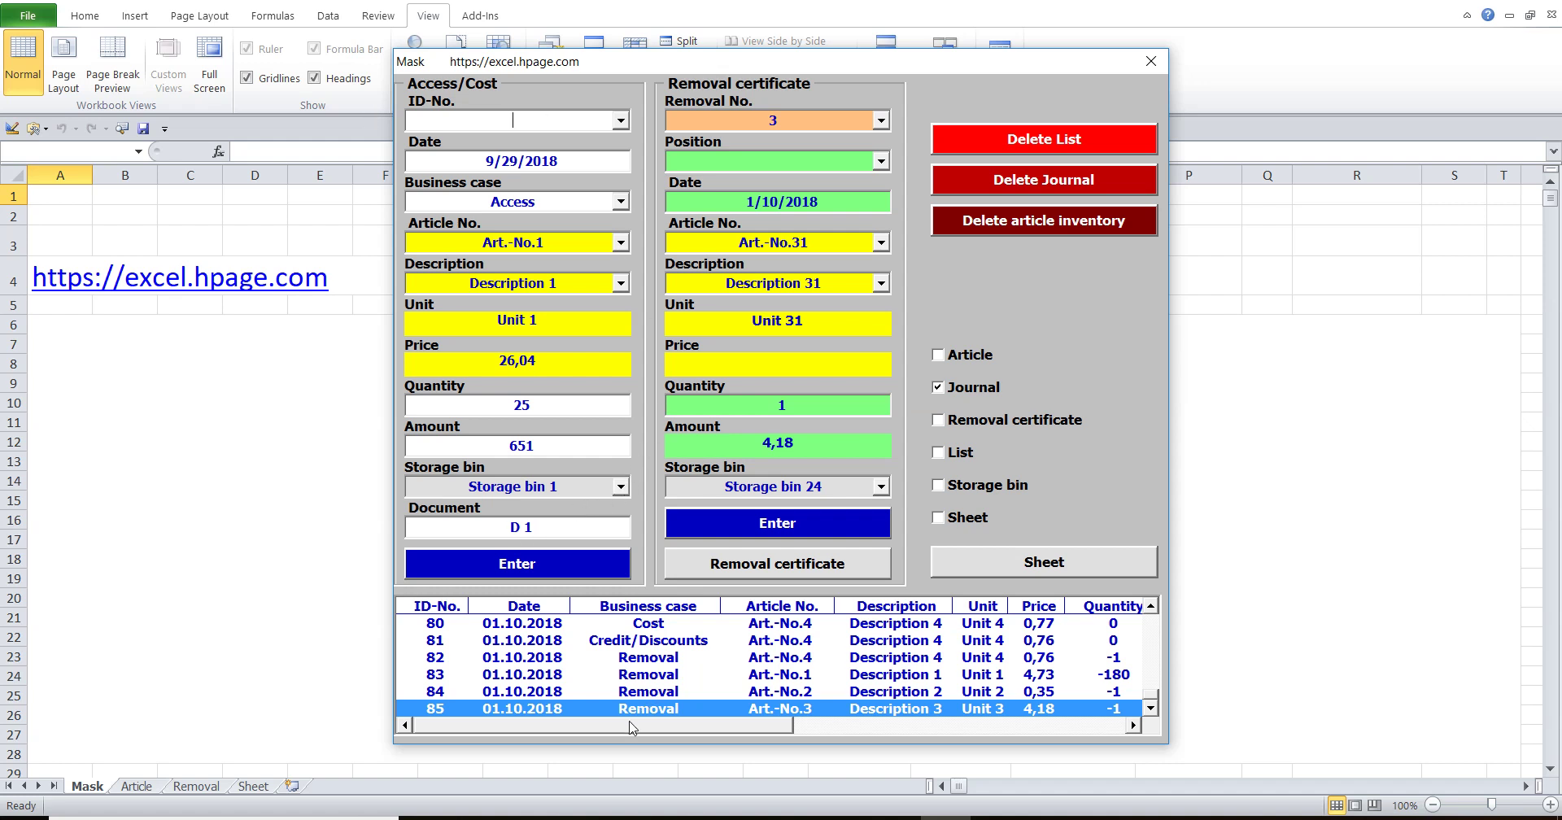
{"action": "left_click_drag", "start_coordinate": [763, 734], "coordinate": [1060, 734]}
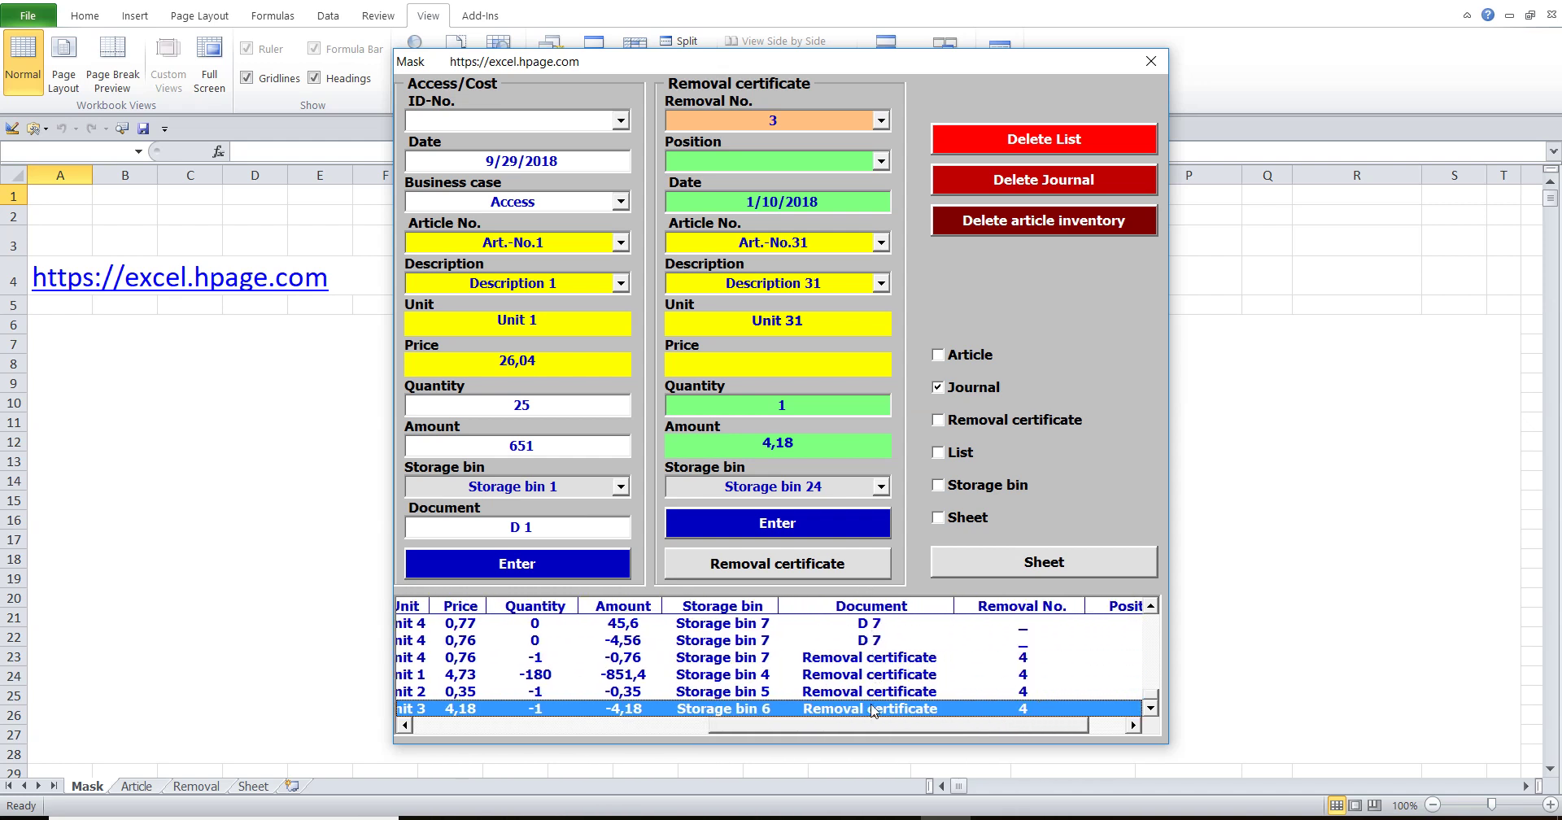
{"action": "left_click", "coordinate": [544, 528]}
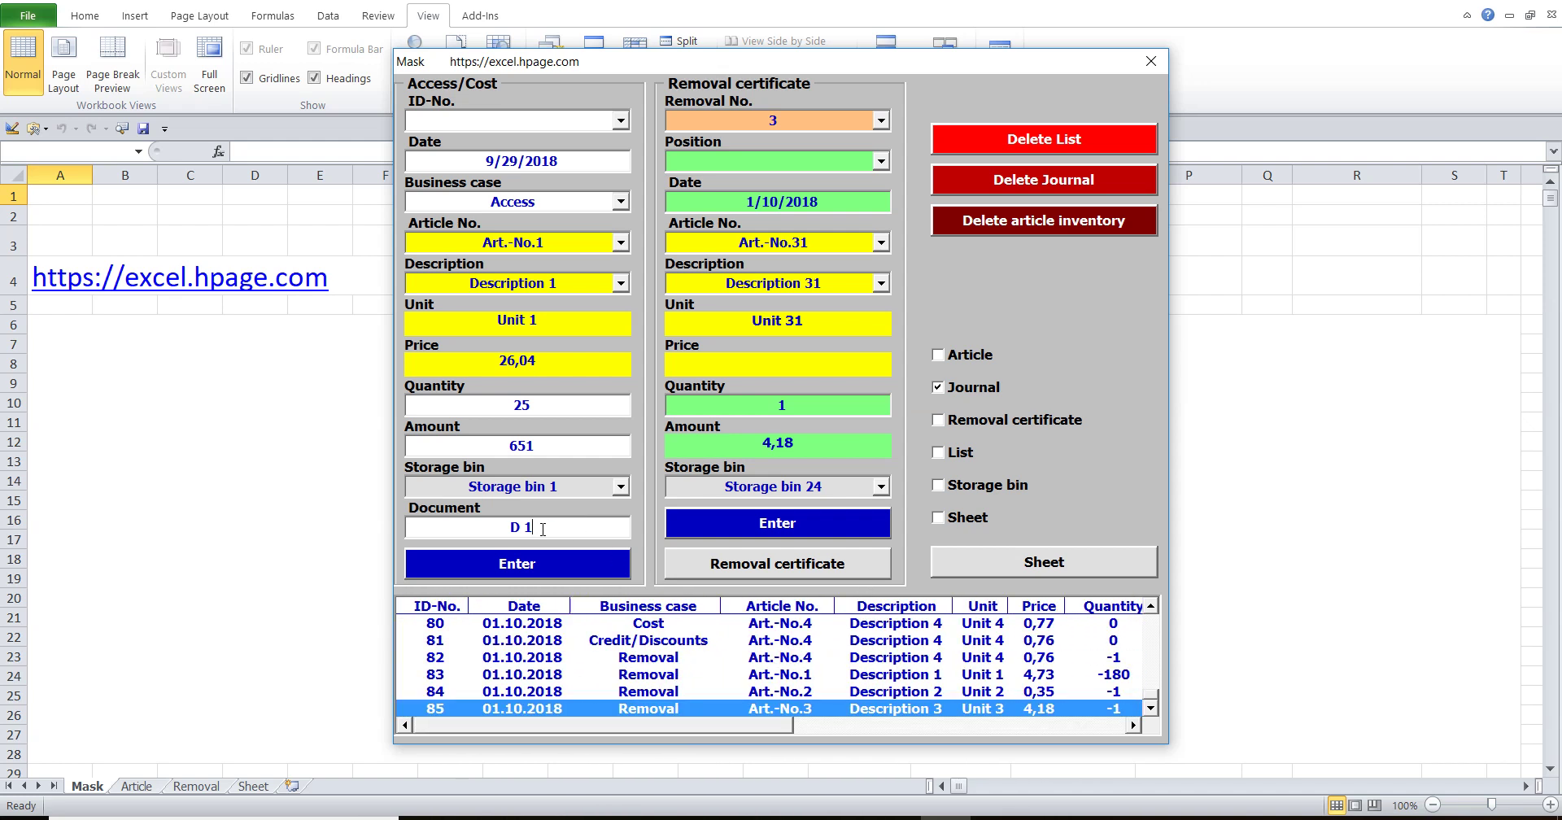
{"action": "key", "text": "BackSpace"}
{"action": "key", "text": "BackSpace"}
{"action": "type", "text": "wwwwwwww"}
{"action": "type", "text": "wwwwwwwwwwww"}
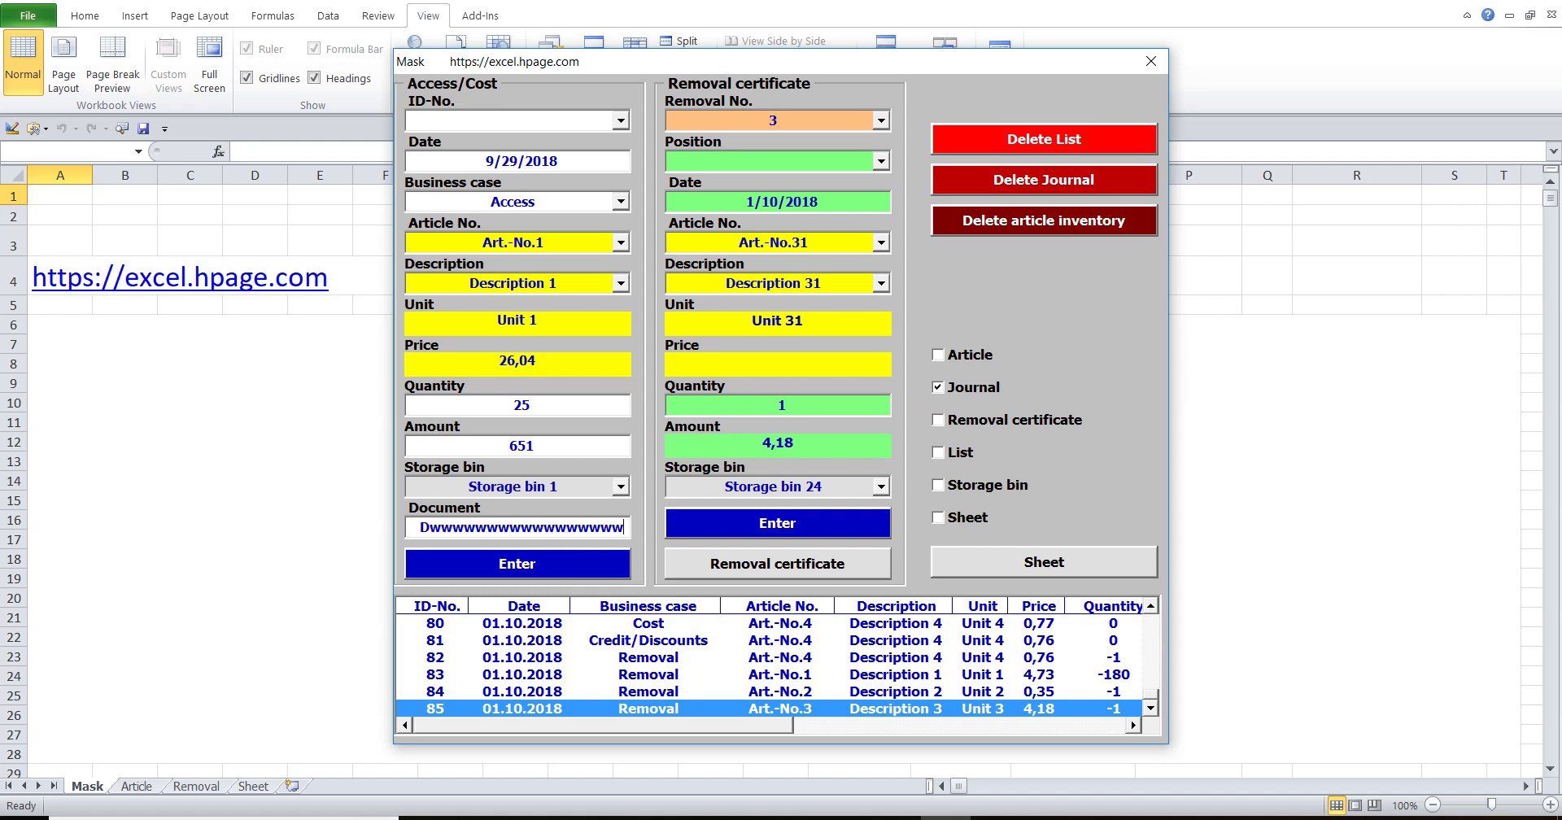
{"action": "type", "text": "www"}
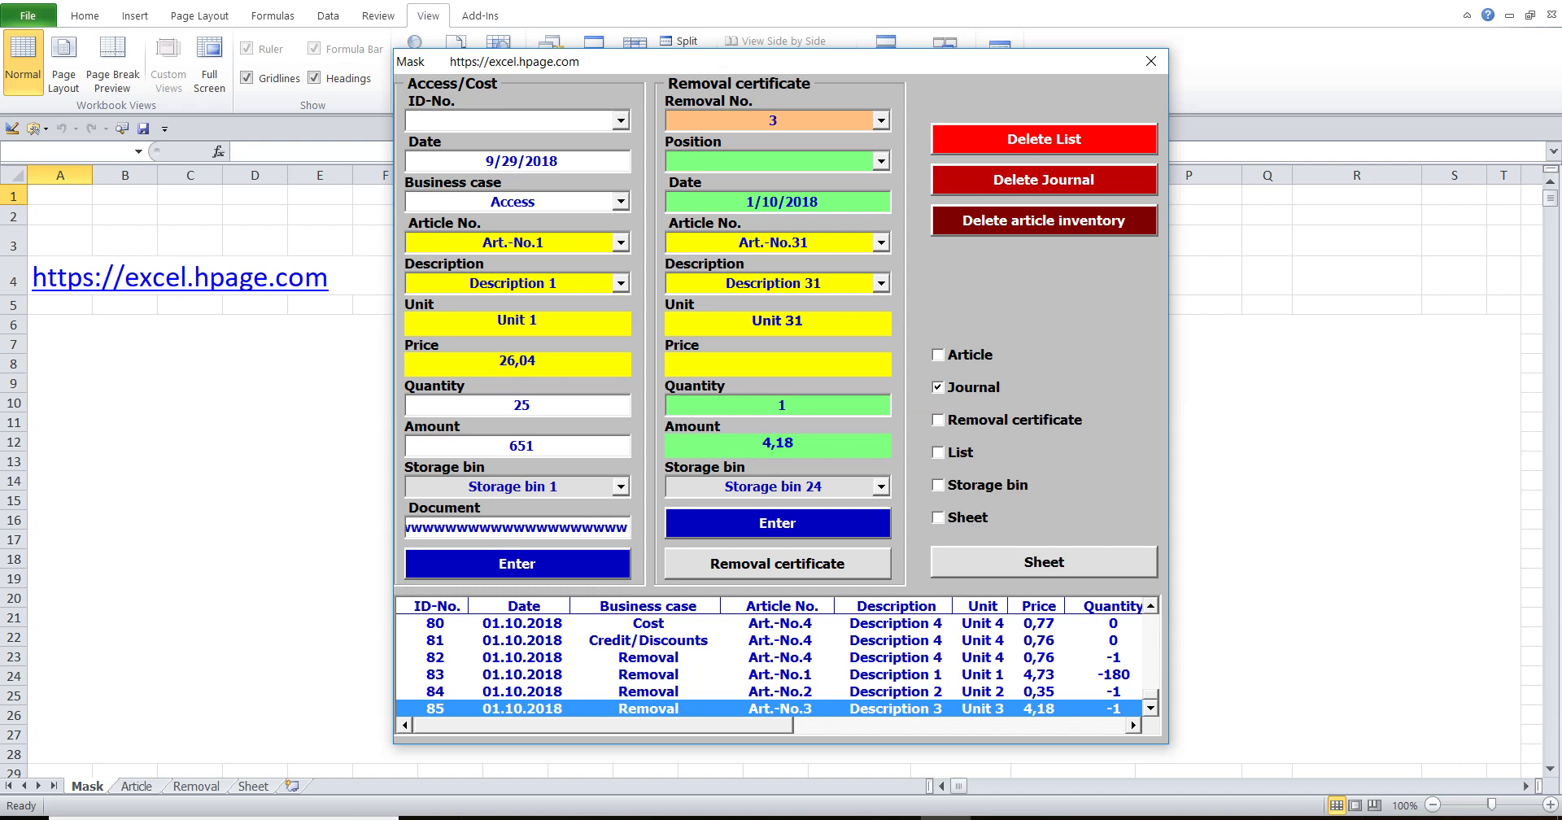
{"action": "type", "text": "D"}
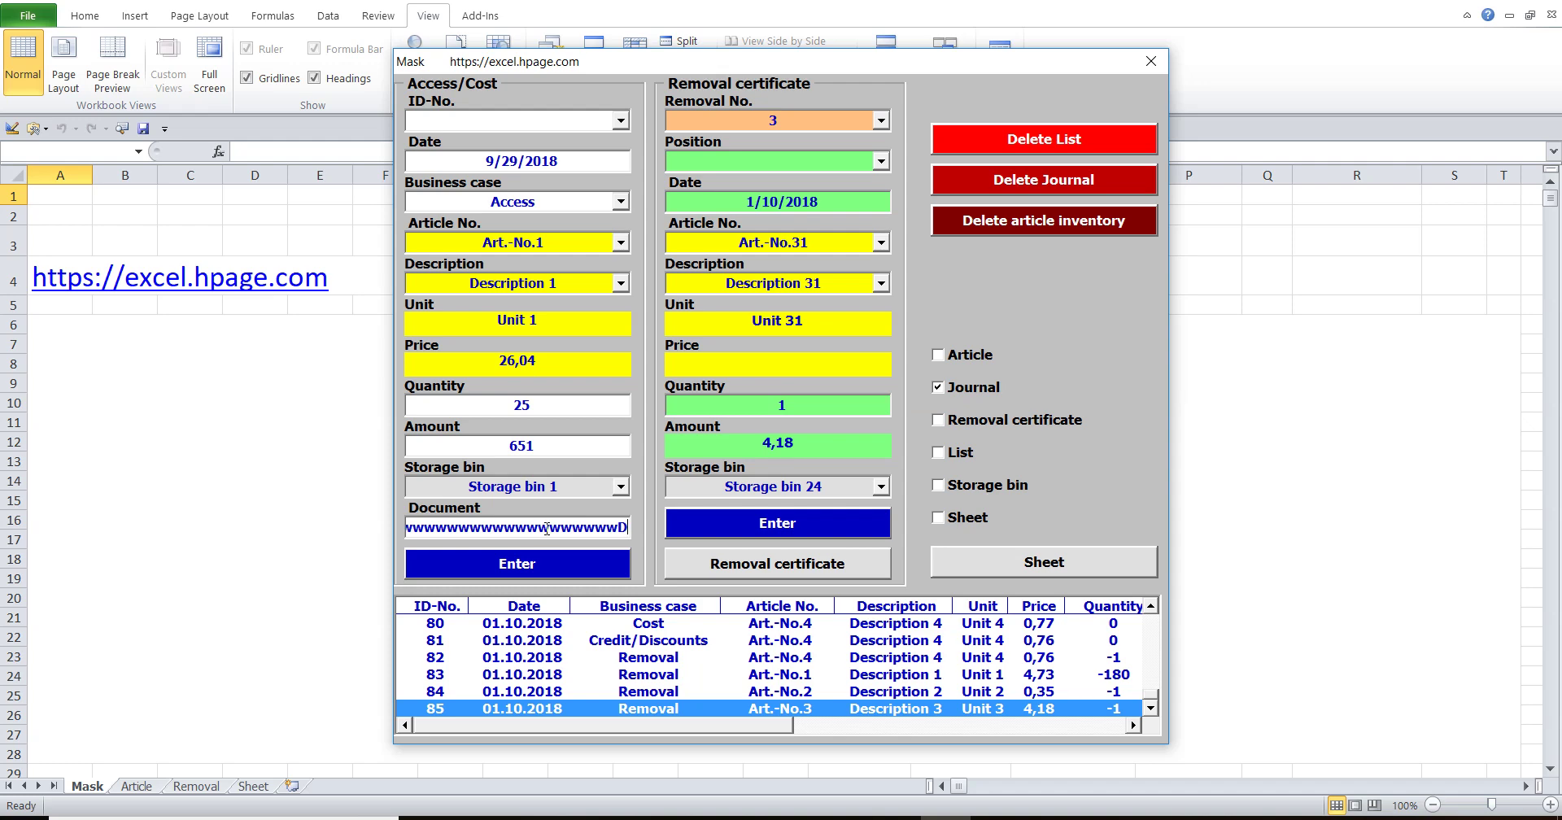
{"action": "left_click", "coordinate": [542, 564]}
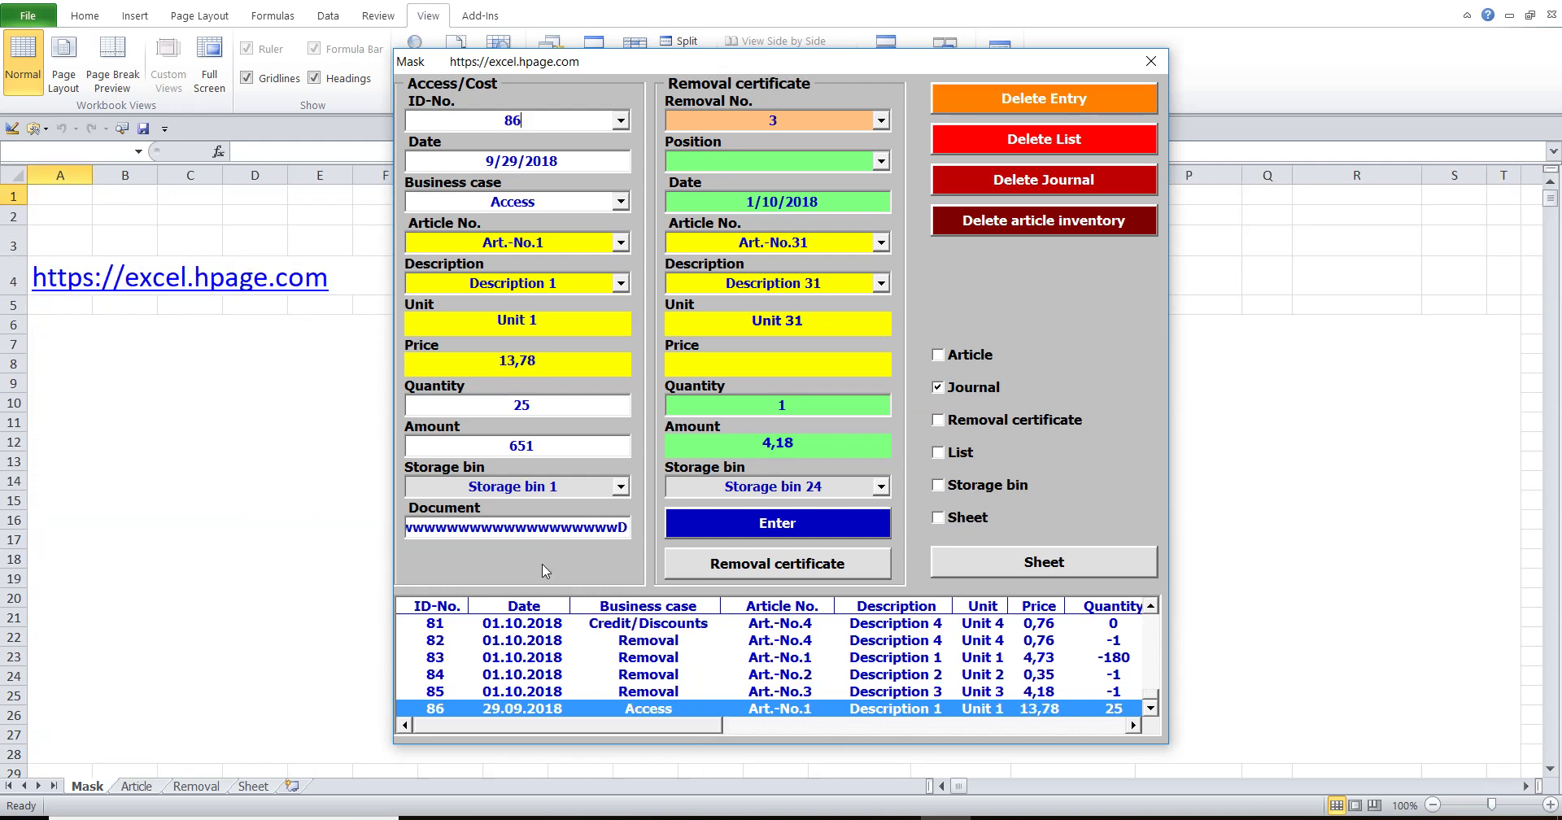
- Back in Word, select the paragraph explaining the Sheet button
{"action": "mouse_move", "coordinate": [578, 725]}
{"action": "left_mouse_down"}
{"action": "mouse_move", "coordinate": [974, 728]}
{"action": "mouse_move", "coordinate": [932, 727]}
{"action": "left_mouse_up"}
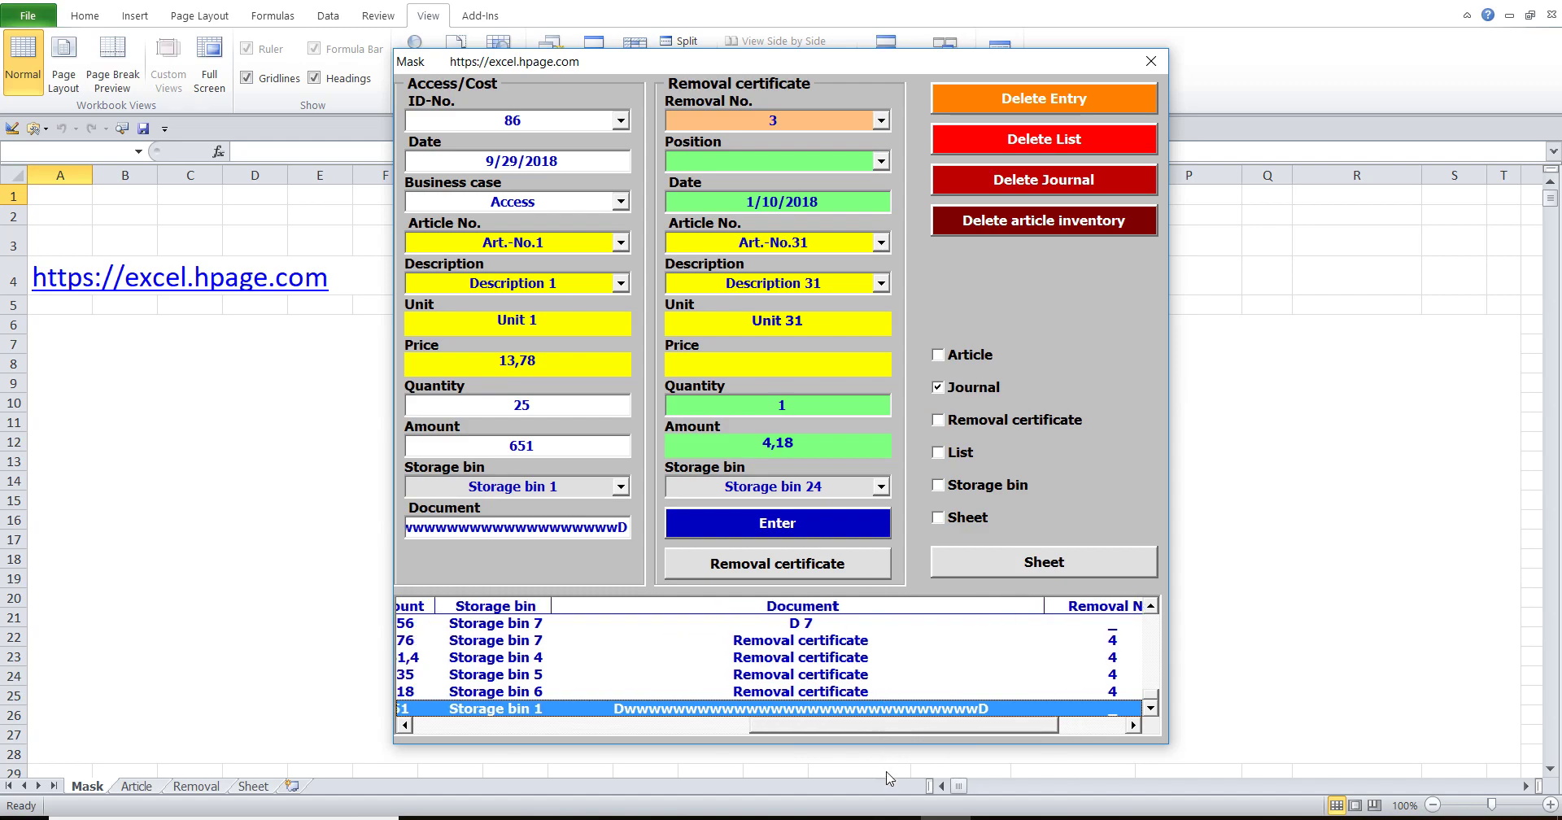
{"action": "left_click", "coordinate": [890, 816]}
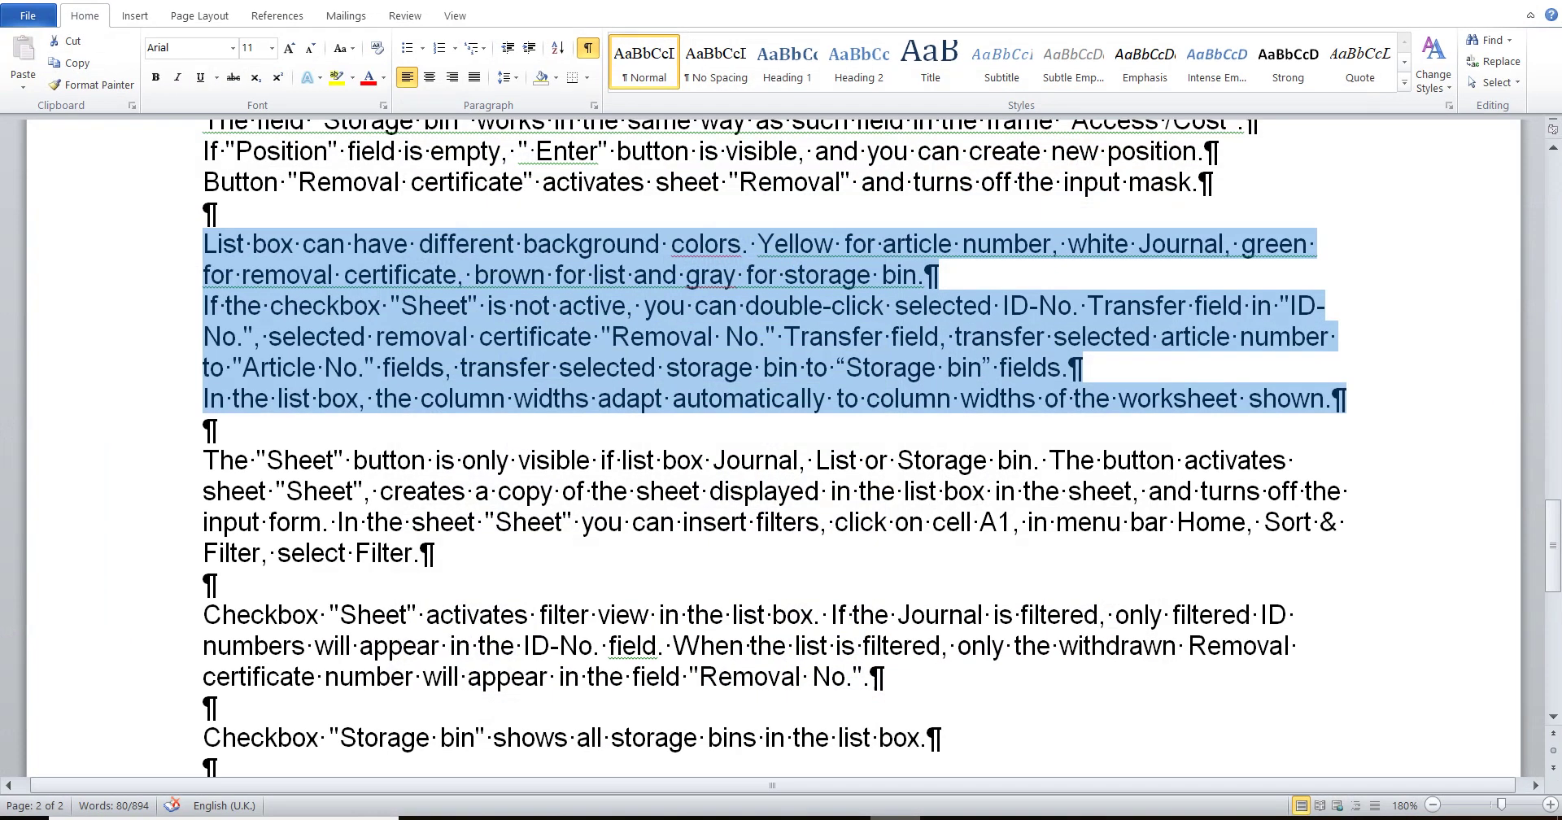
{"action": "left_click_drag", "start_coordinate": [179, 466], "coordinate": [170, 567]}
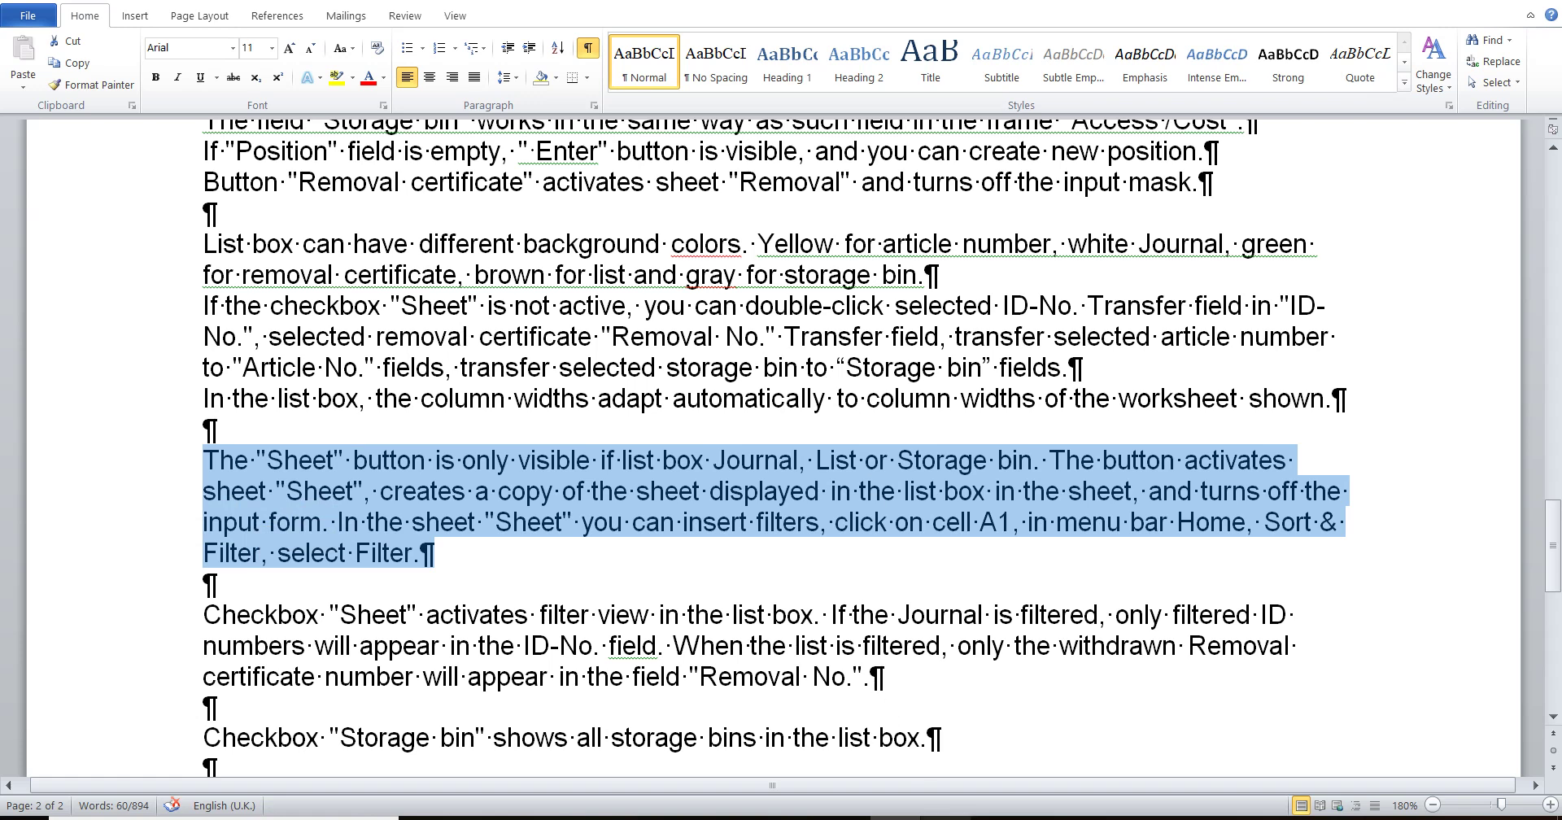
- In the Mask form, switch the list to the journal and copy it onto Sheet
{"action": "mouse_move", "coordinate": [946, 817]}
{"action": "left_click", "coordinate": [987, 777]}
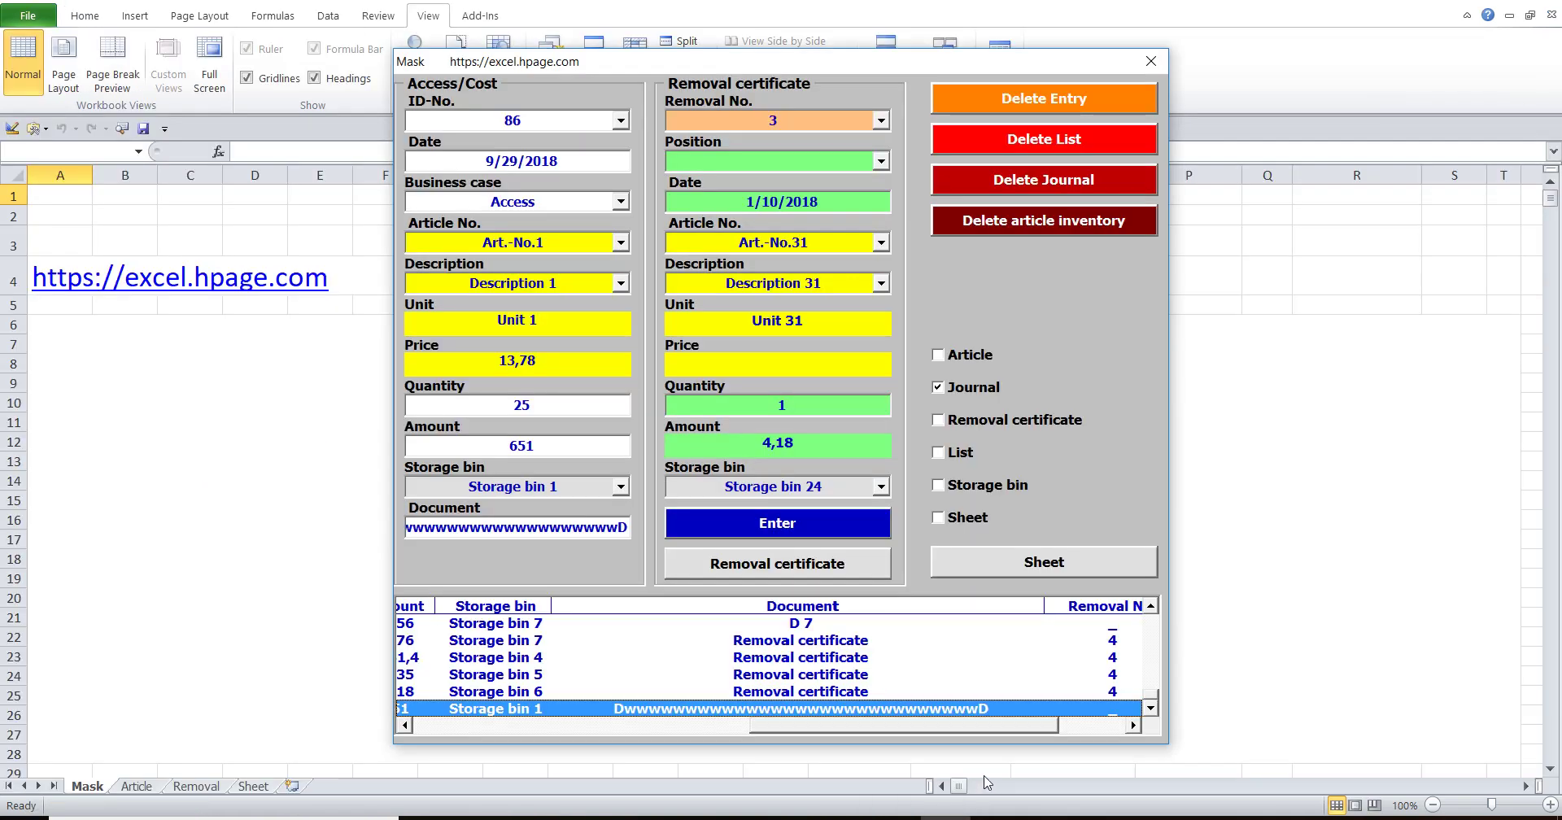
{"action": "left_click", "coordinate": [944, 356]}
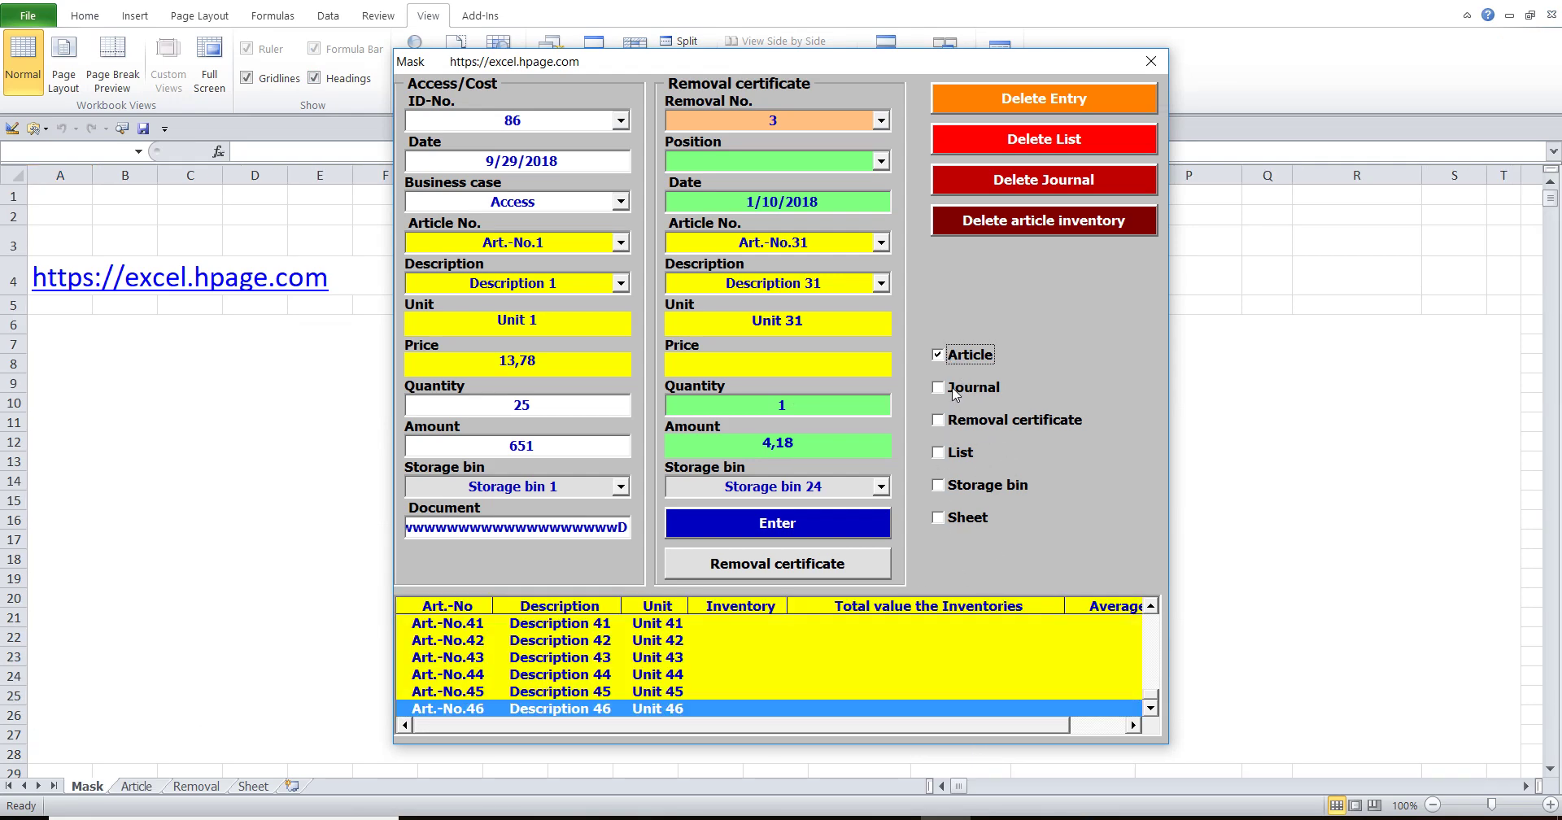
{"action": "left_click", "coordinate": [950, 389]}
{"action": "left_click", "coordinate": [982, 560]}
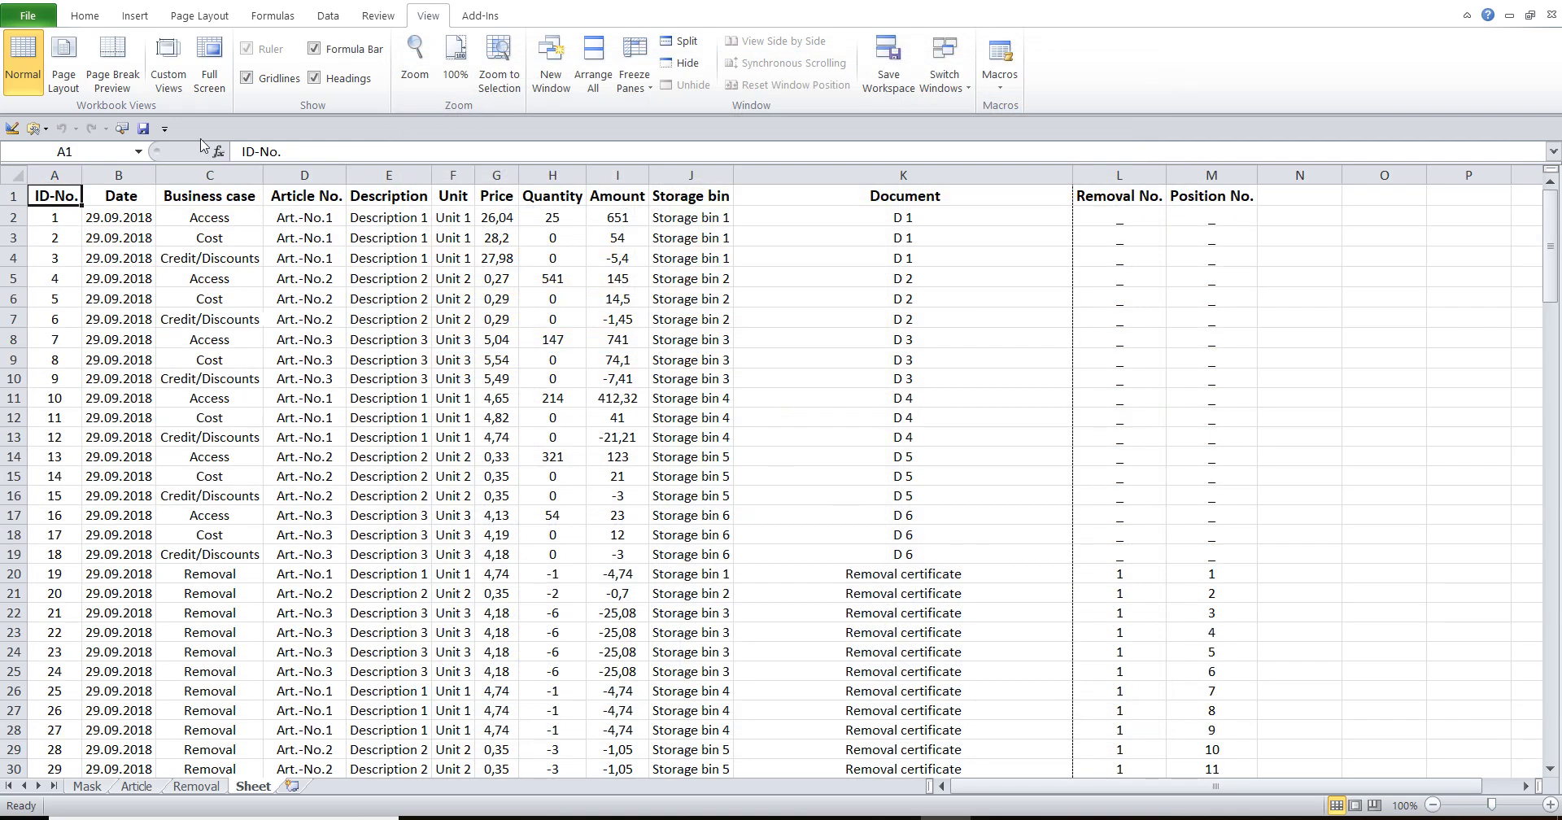
- Filter the Business case column to Cost only, then return to the Mask sheet
{"action": "left_click", "coordinate": [90, 16]}
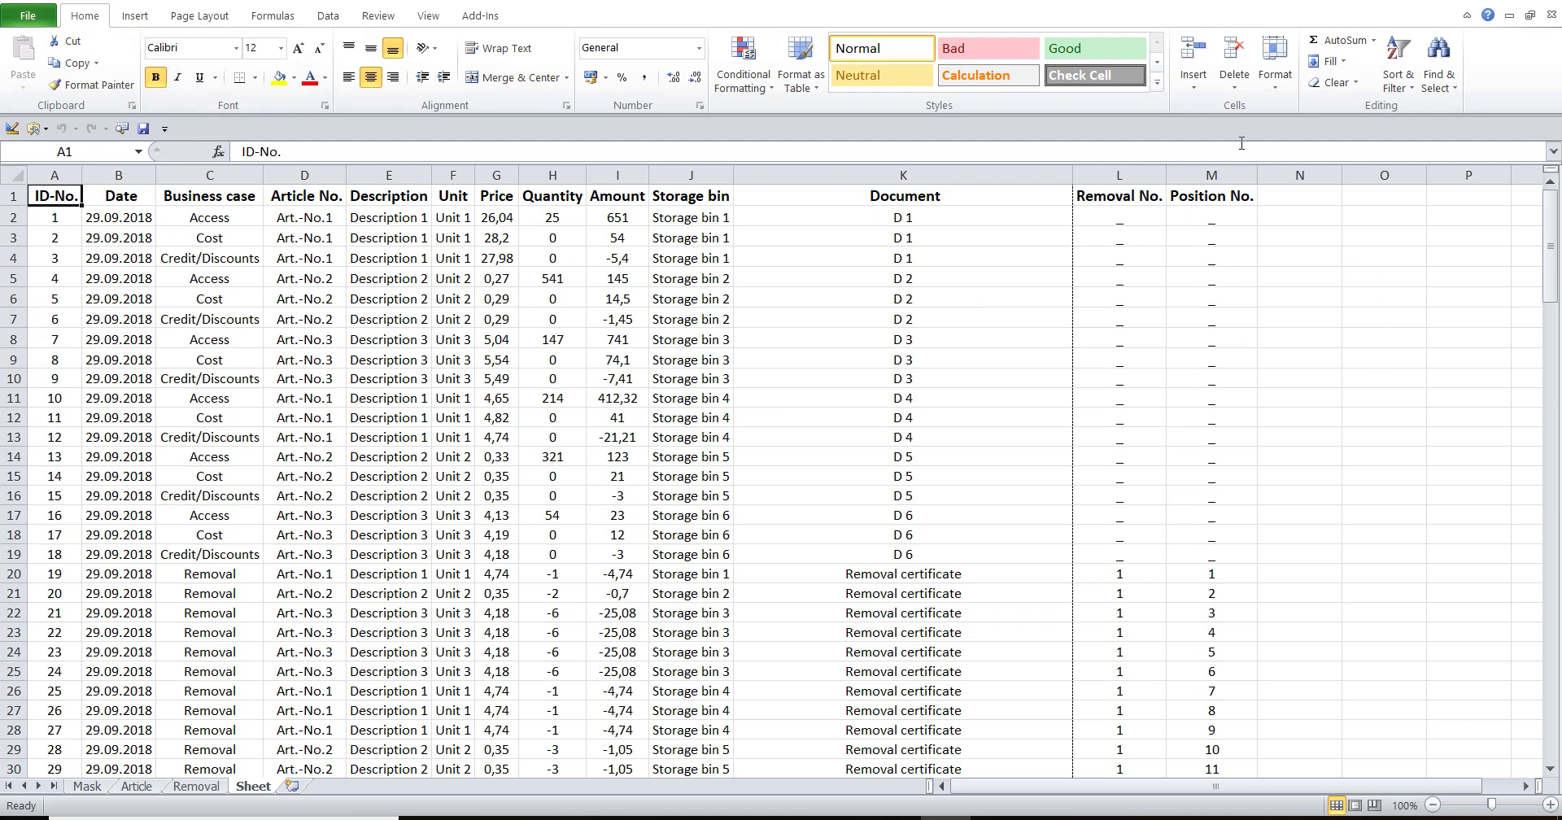
{"action": "left_click", "coordinate": [1396, 88]}
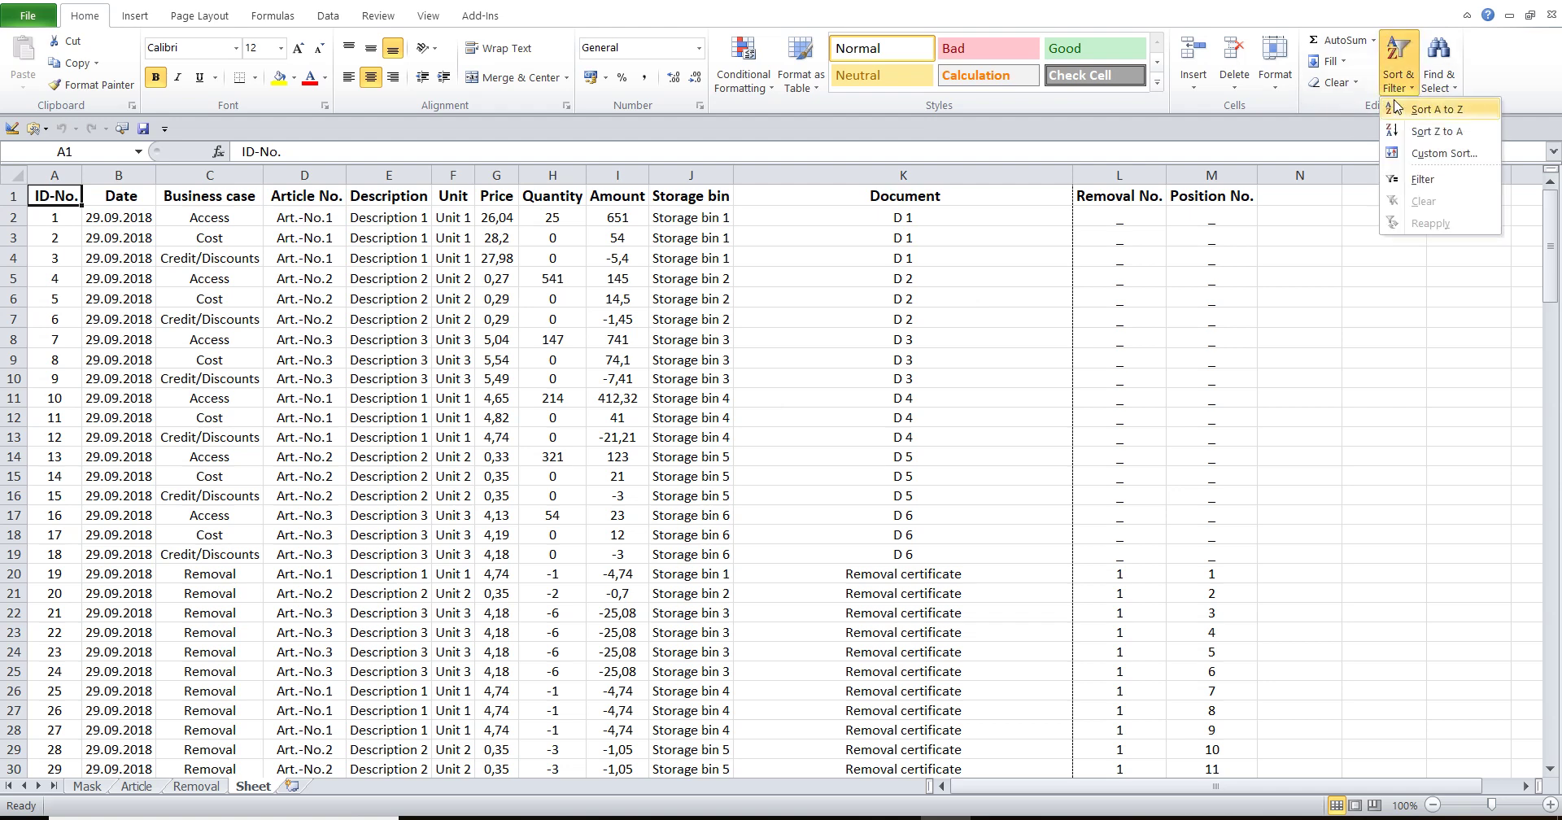
{"action": "left_click", "coordinate": [1416, 181]}
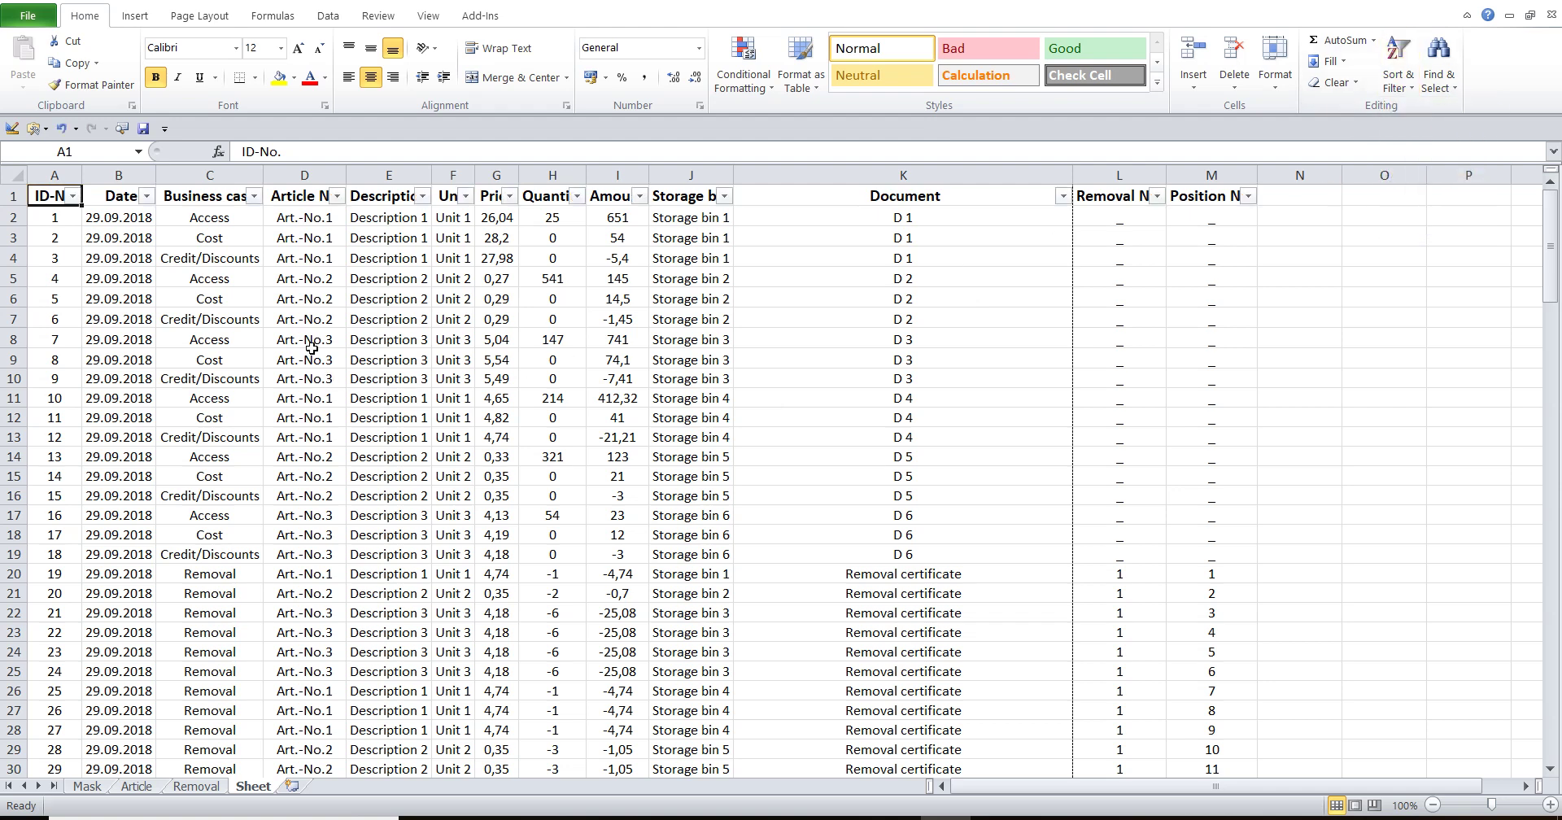
{"action": "left_click", "coordinate": [255, 196]}
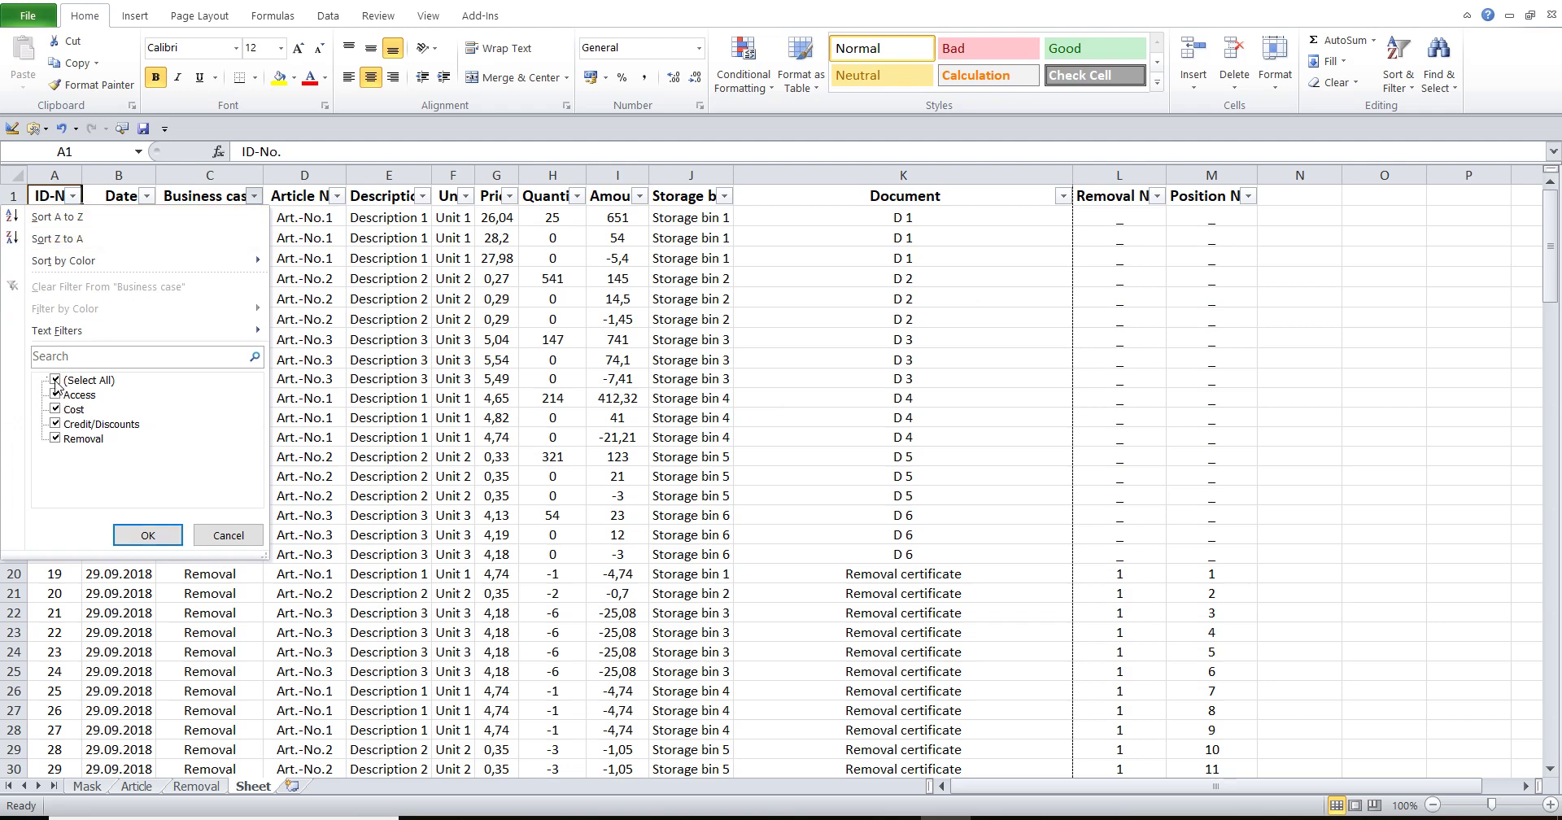
{"action": "left_click", "coordinate": [55, 380]}
{"action": "left_click", "coordinate": [55, 409]}
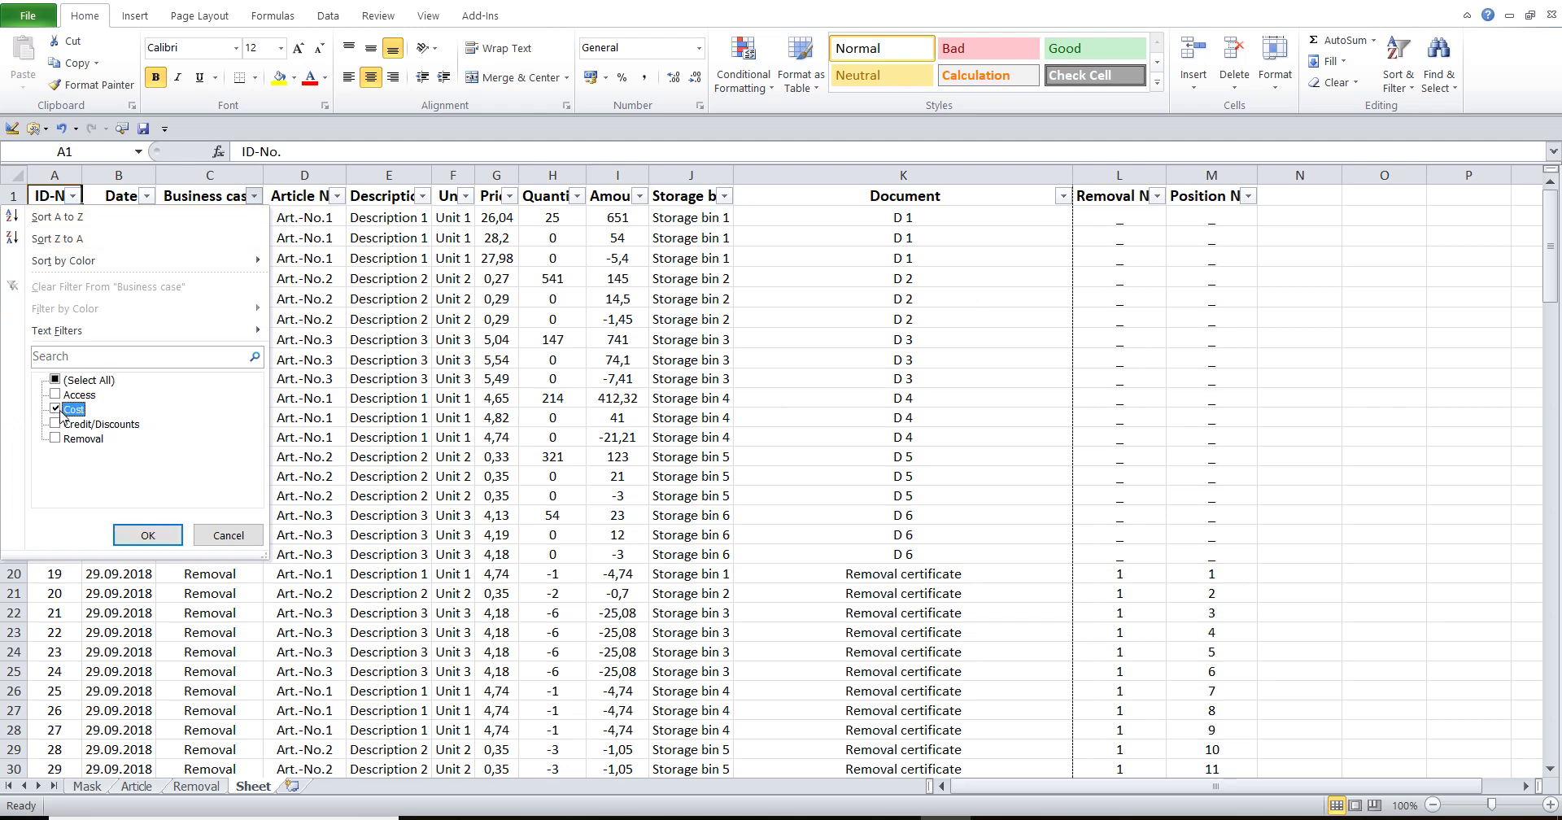
{"action": "left_click", "coordinate": [148, 535]}
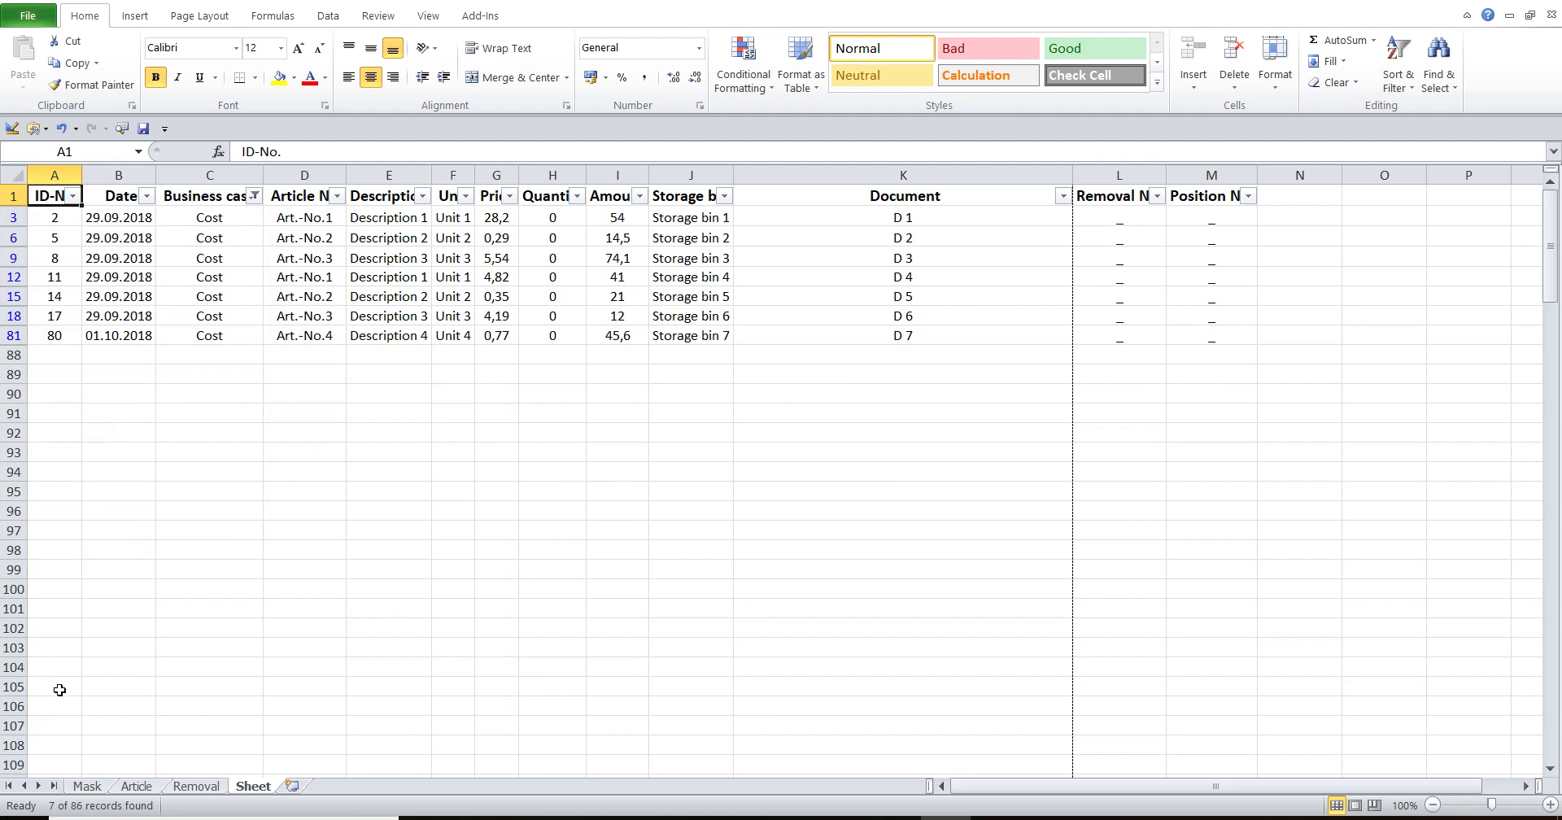
{"action": "left_click", "coordinate": [85, 786]}
- In the Mask form, list the storage bins and copy them onto Sheet
{"action": "left_click", "coordinate": [686, 242]}
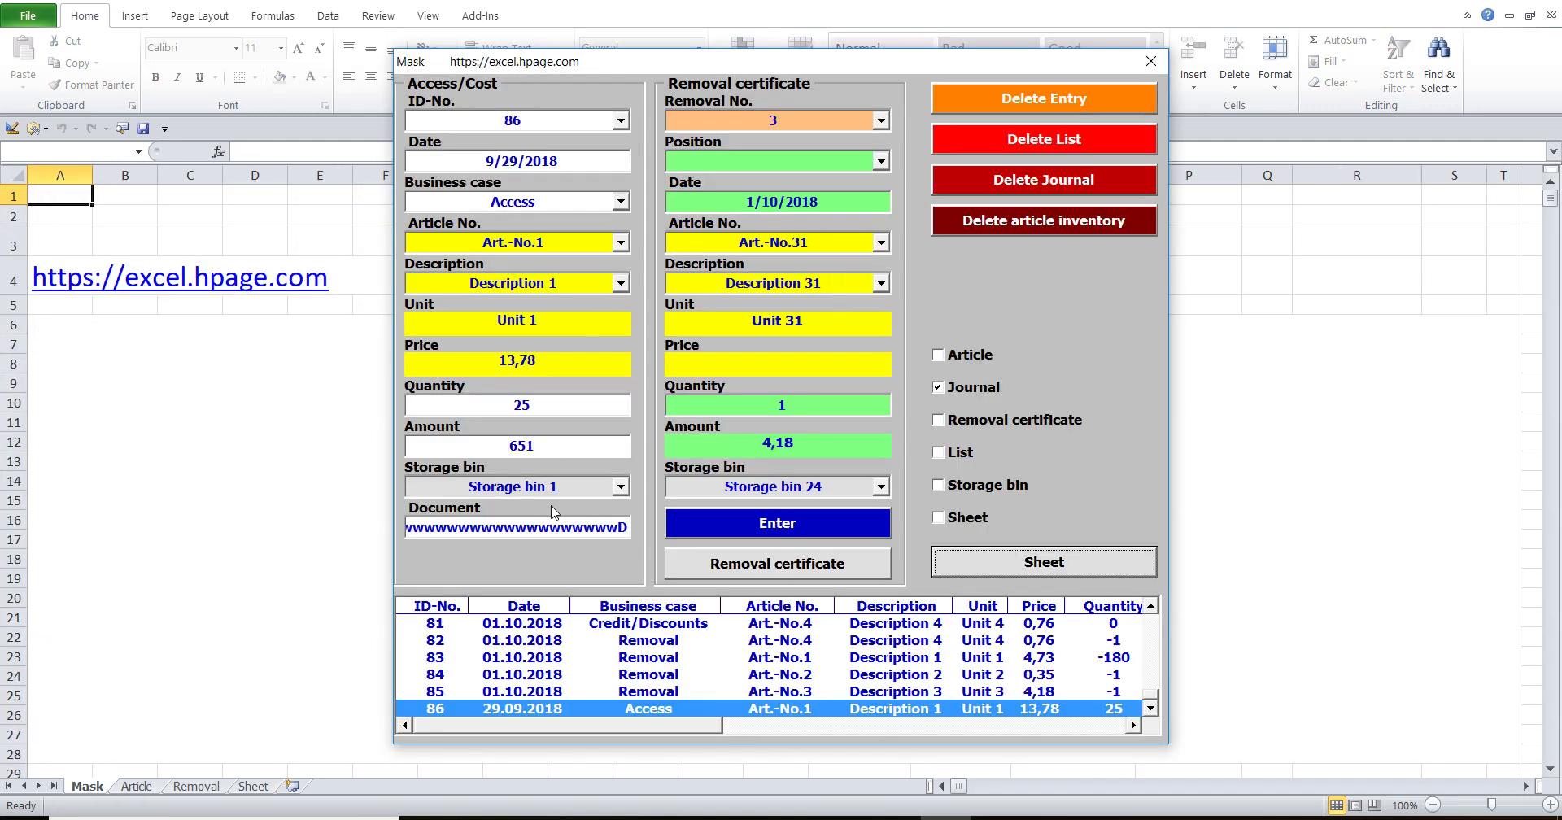
{"action": "left_click", "coordinate": [562, 487]}
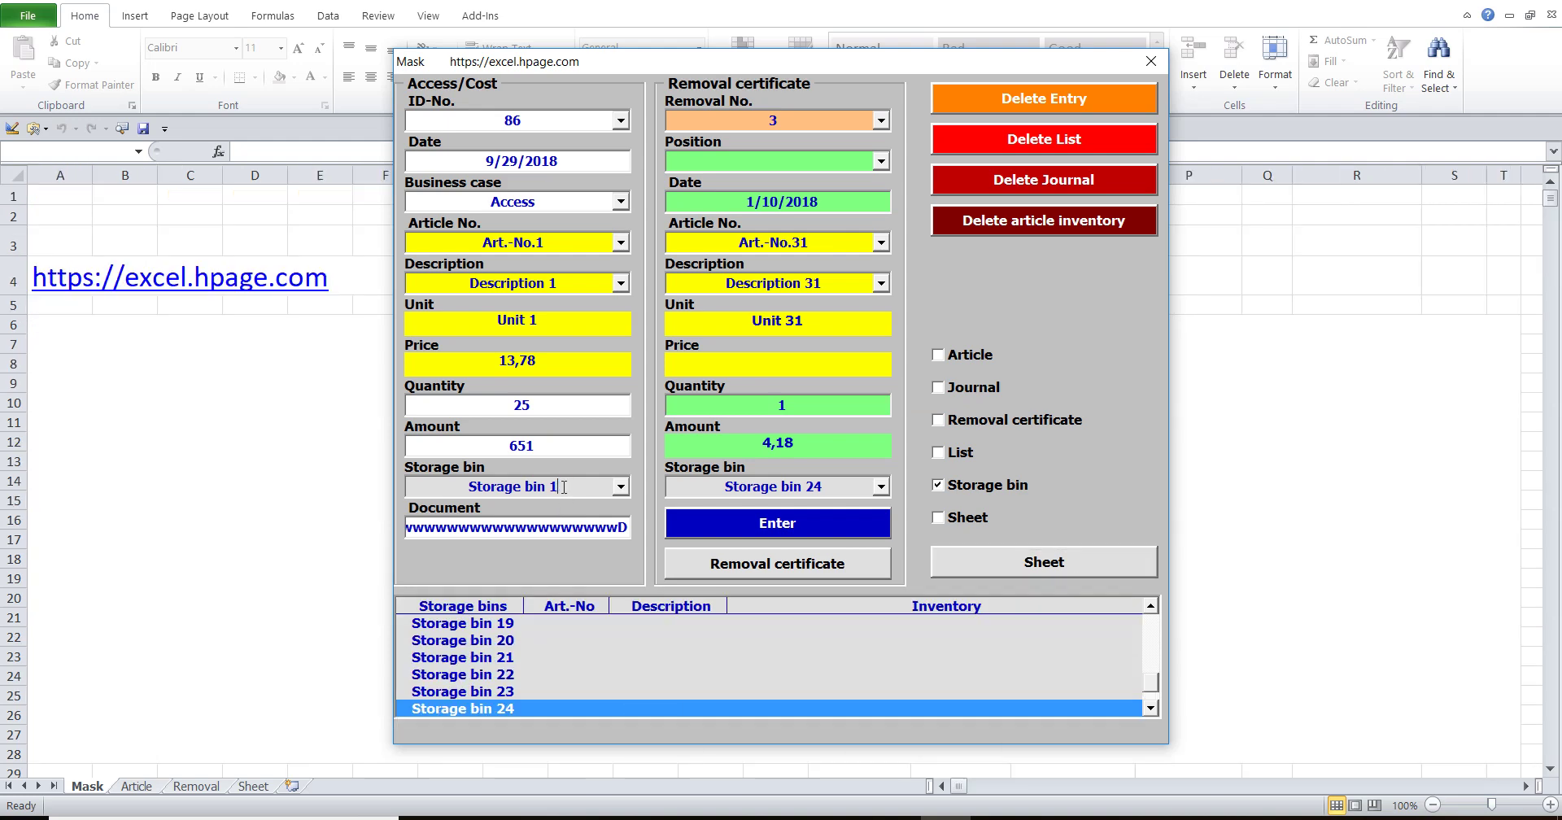
{"action": "left_click", "coordinate": [951, 356]}
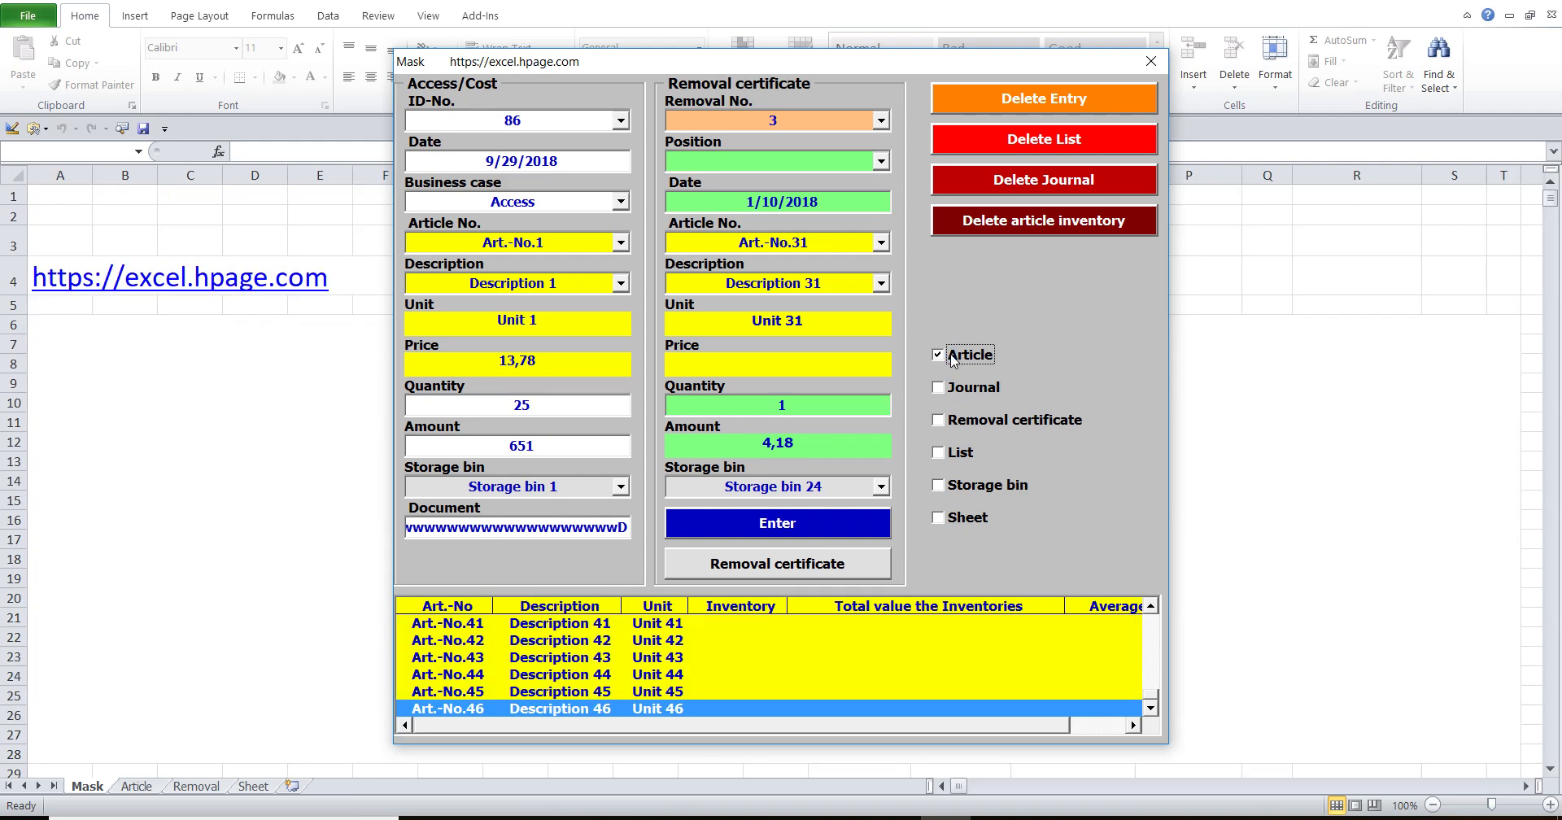
{"action": "left_click", "coordinate": [582, 491]}
{"action": "left_click", "coordinate": [986, 562]}
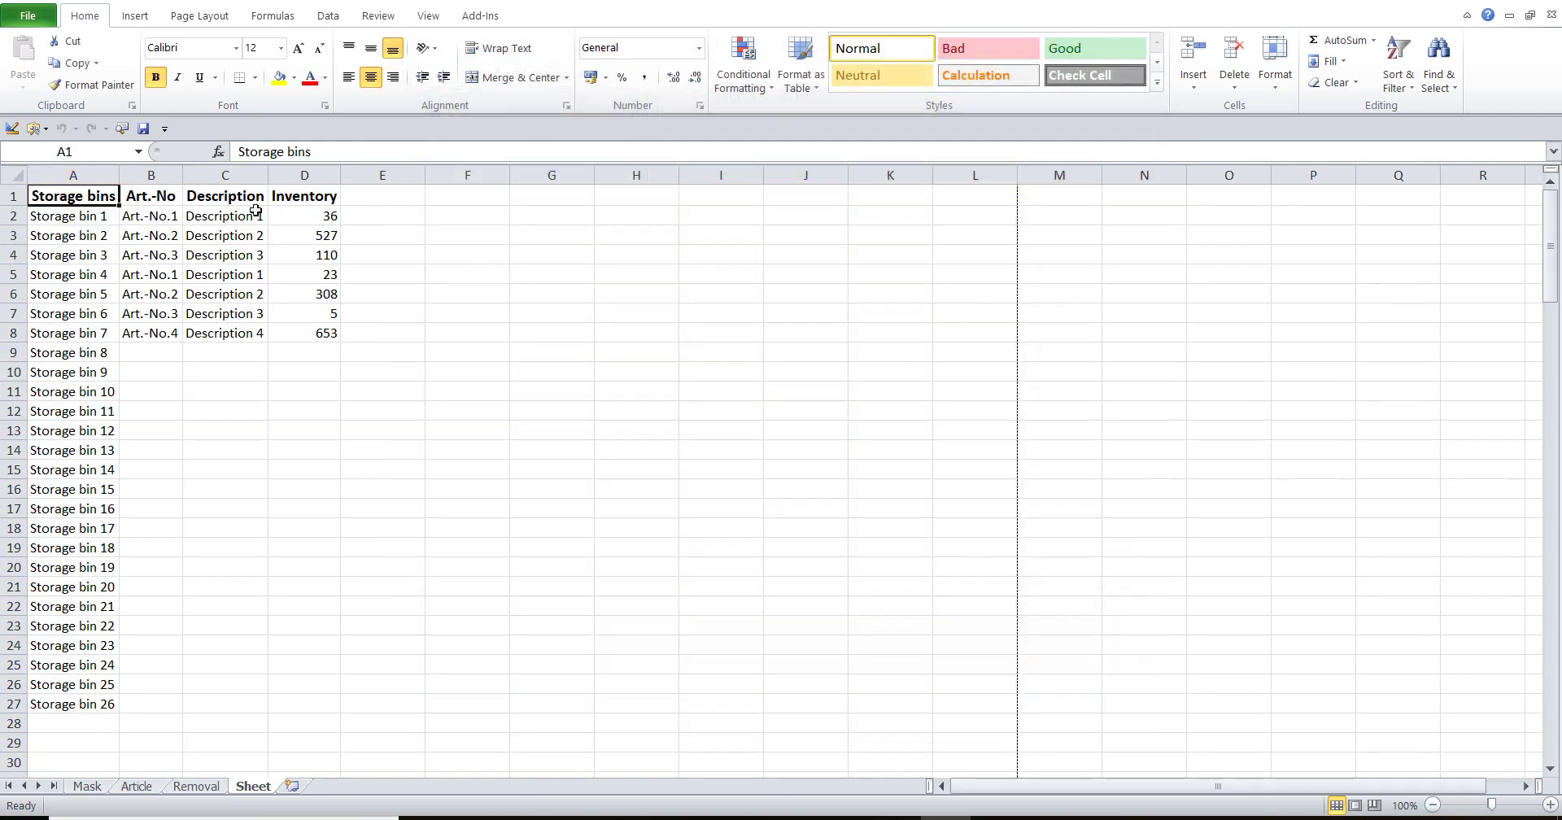
- Filter the Art.-No column to Art.-No.1 only, then return to the Mask sheet
{"action": "left_click", "coordinate": [88, 199]}
{"action": "left_click", "coordinate": [1399, 86]}
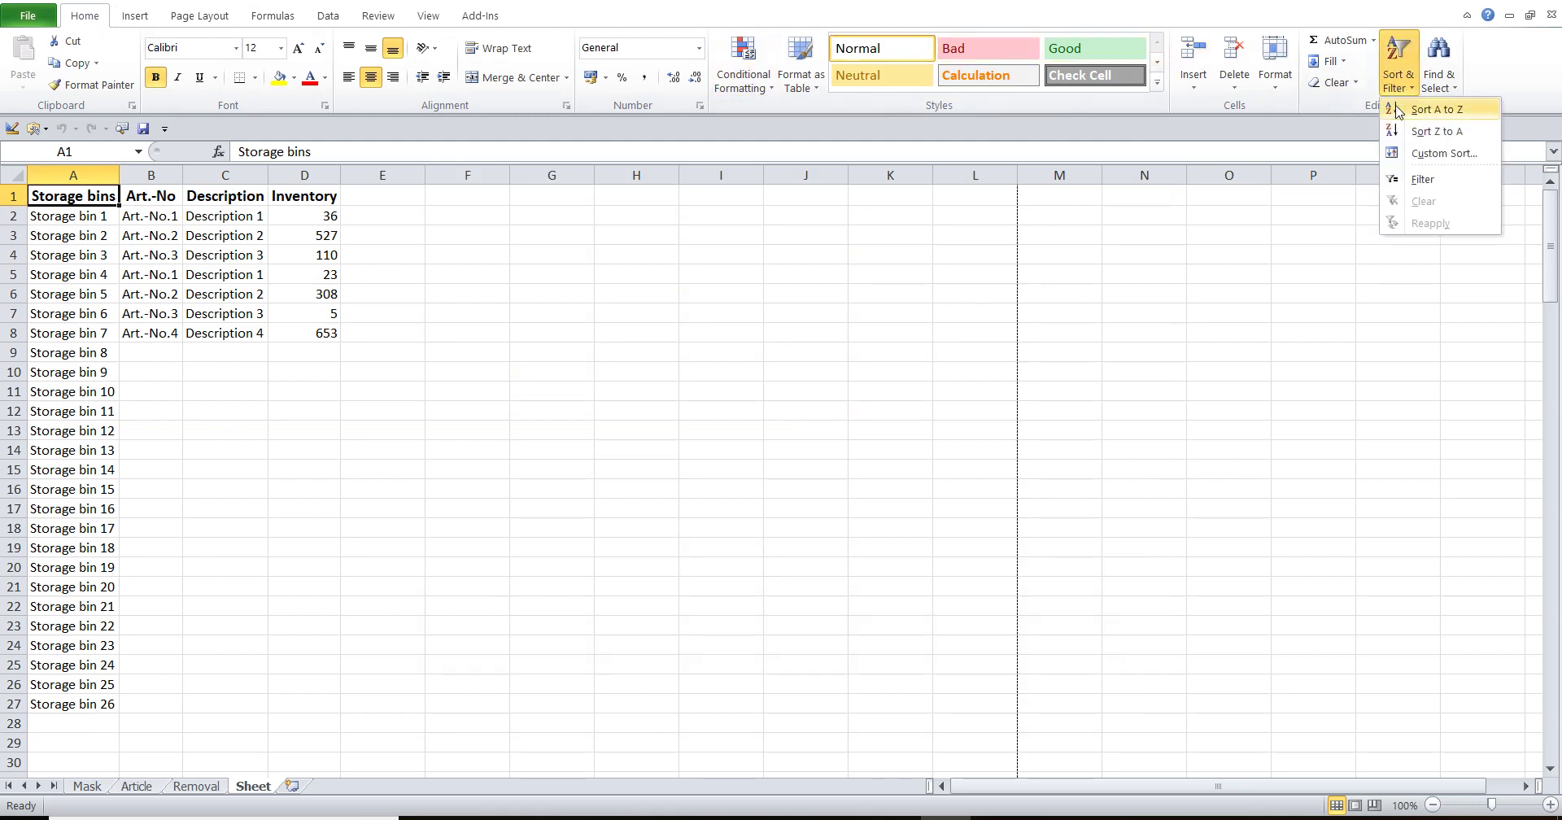
{"action": "left_click", "coordinate": [1420, 179]}
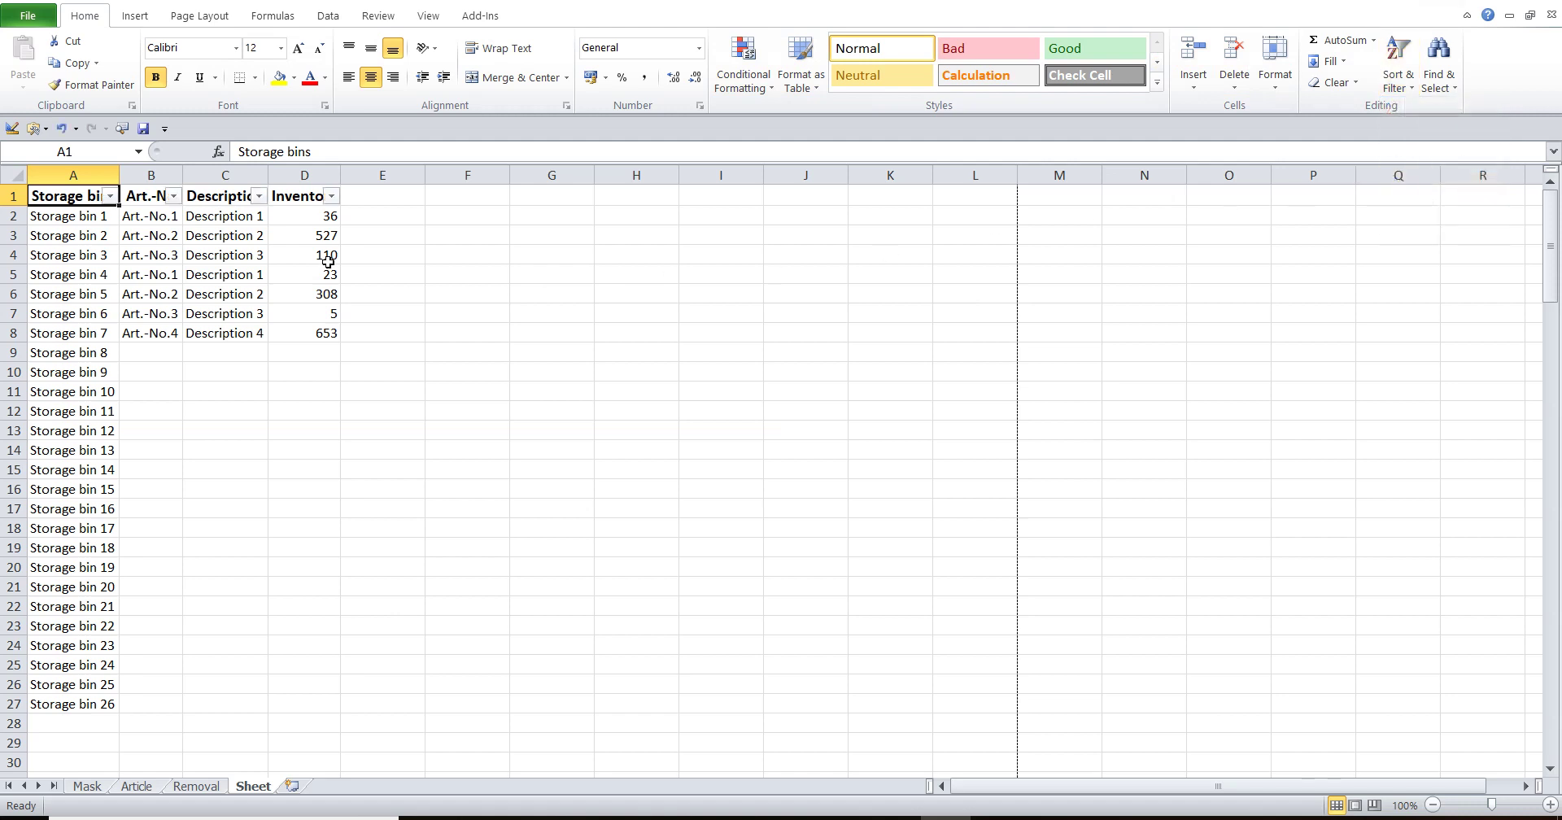
{"action": "left_click", "coordinate": [173, 197]}
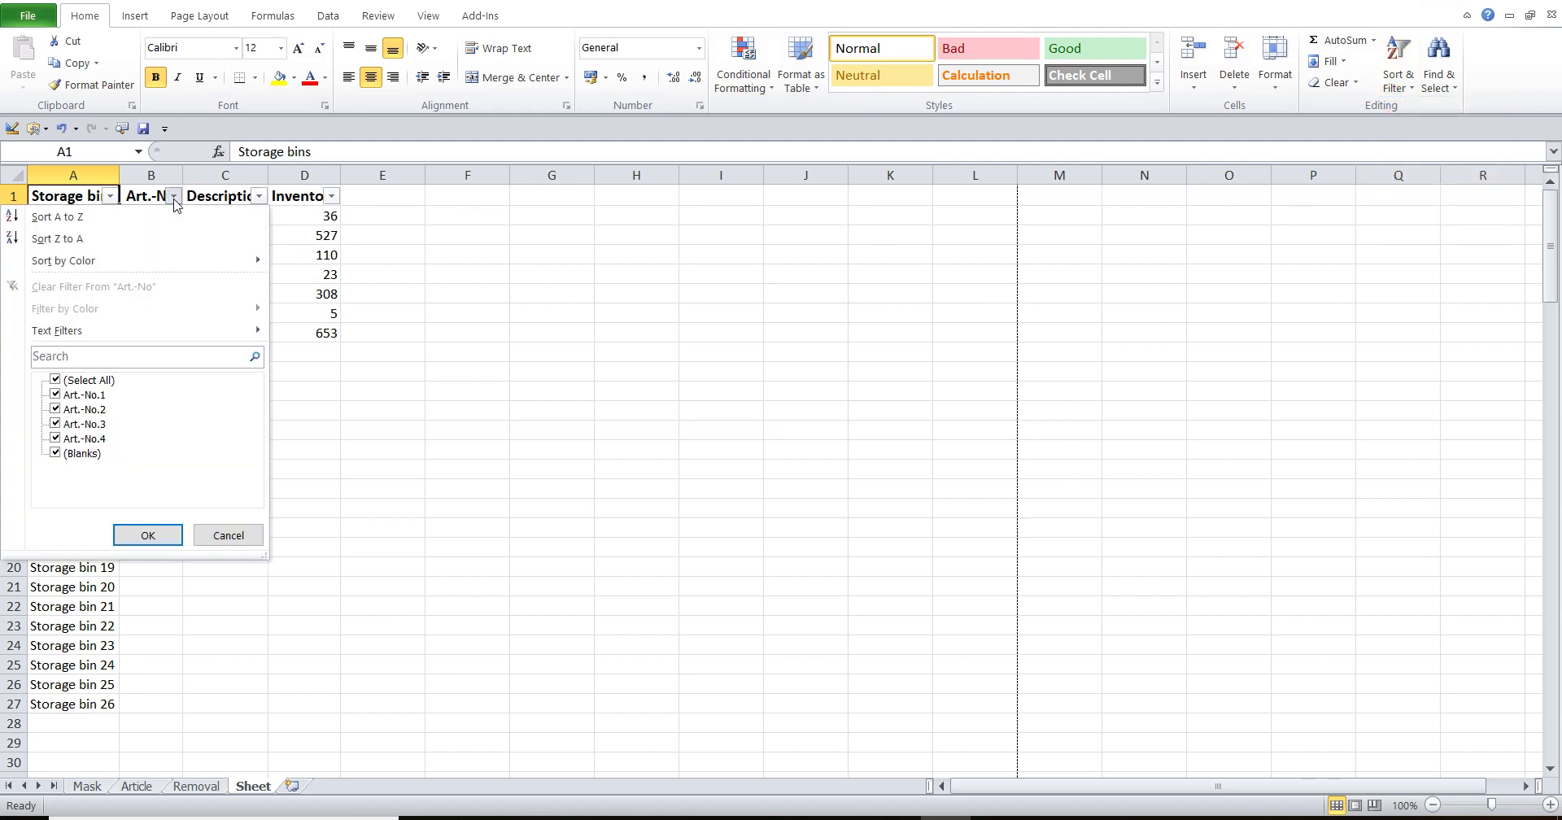
{"action": "left_click", "coordinate": [58, 380]}
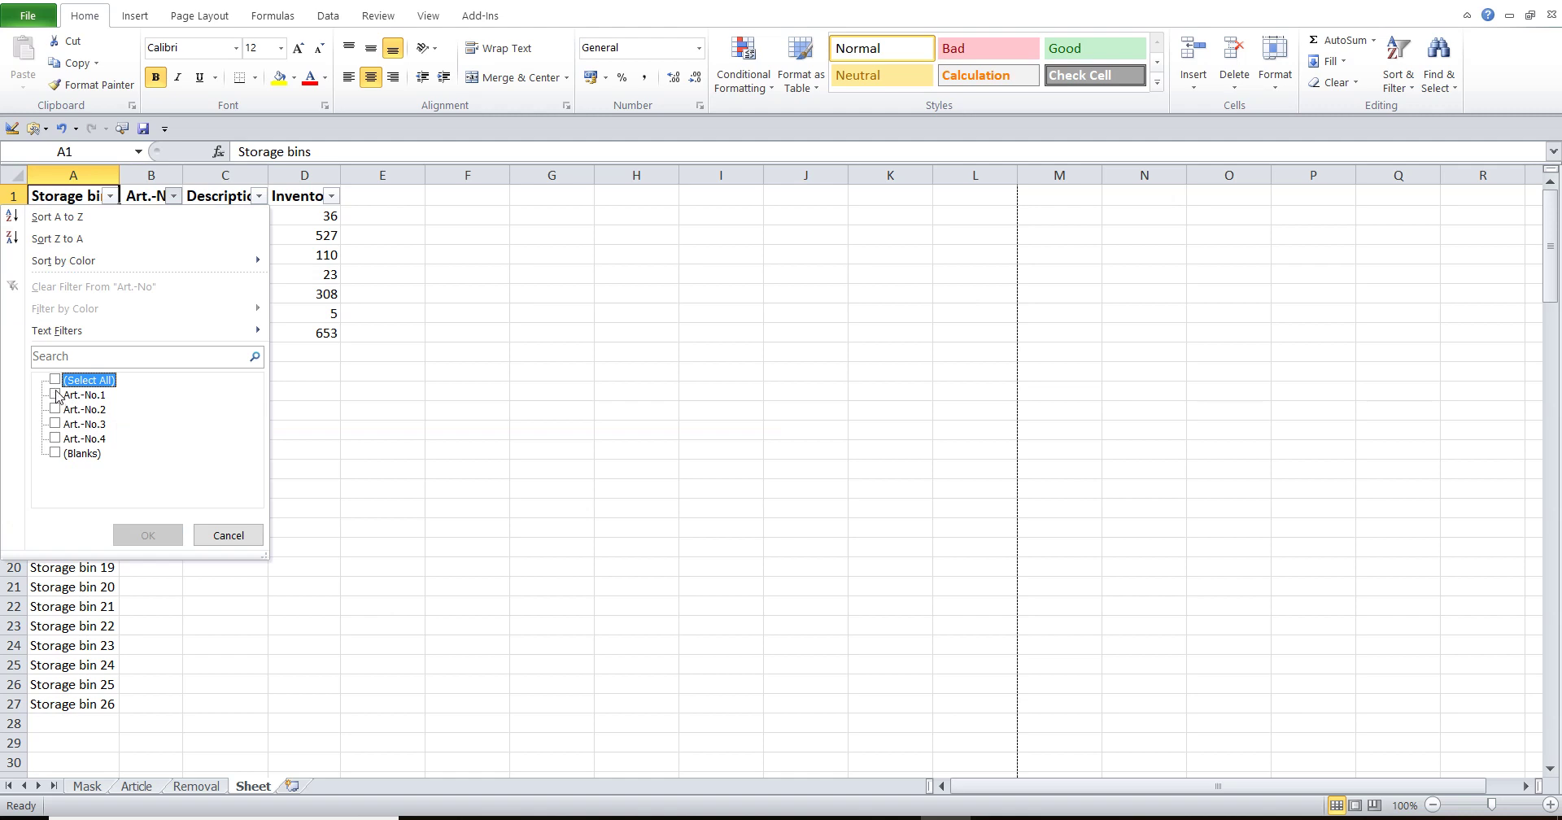
{"action": "left_click", "coordinate": [62, 395]}
{"action": "left_click", "coordinate": [131, 533]}
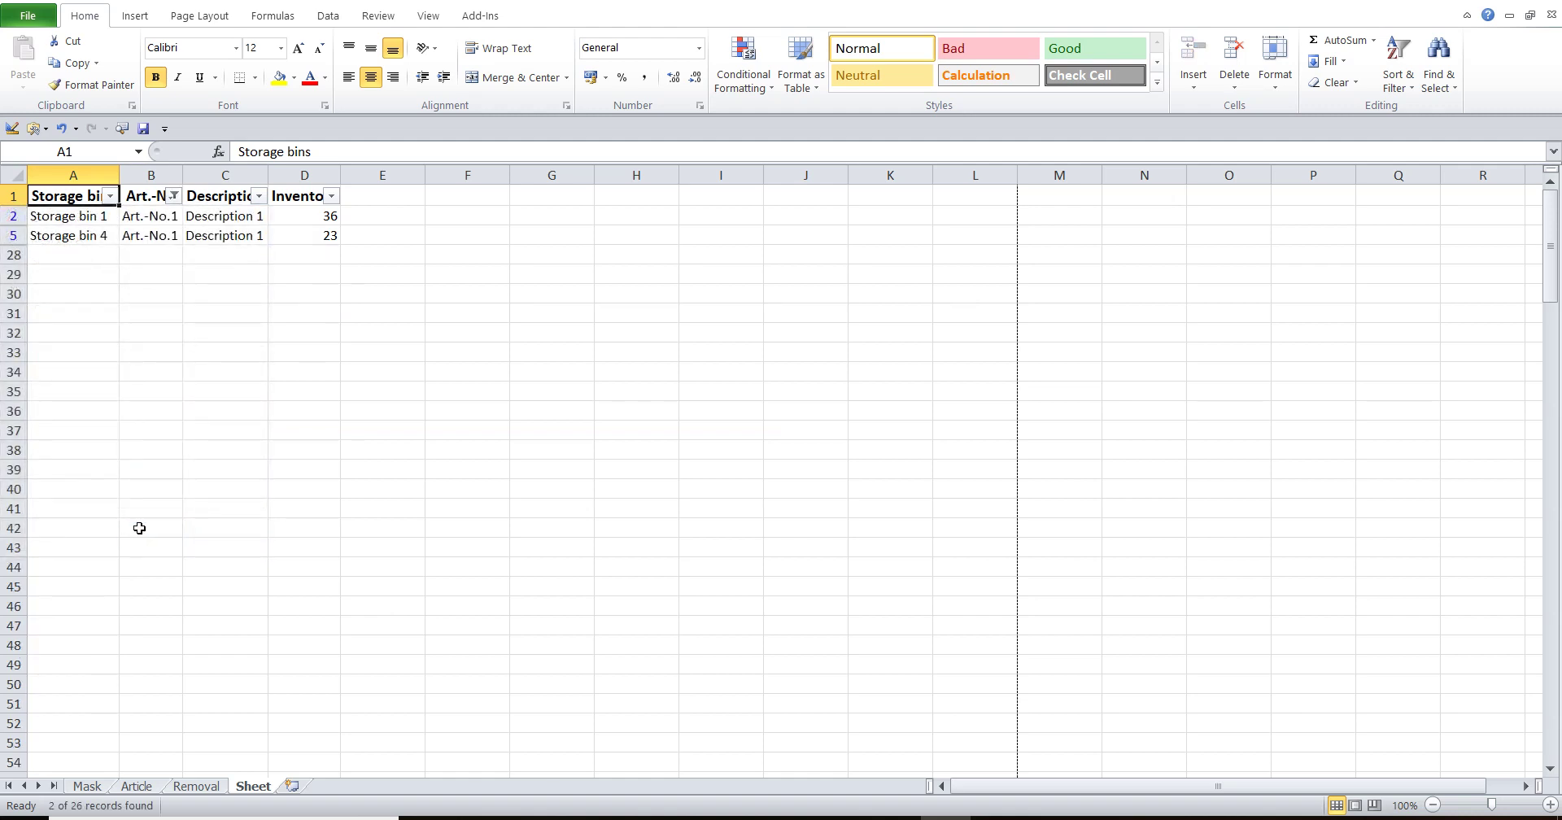
{"action": "left_click", "coordinate": [88, 786]}
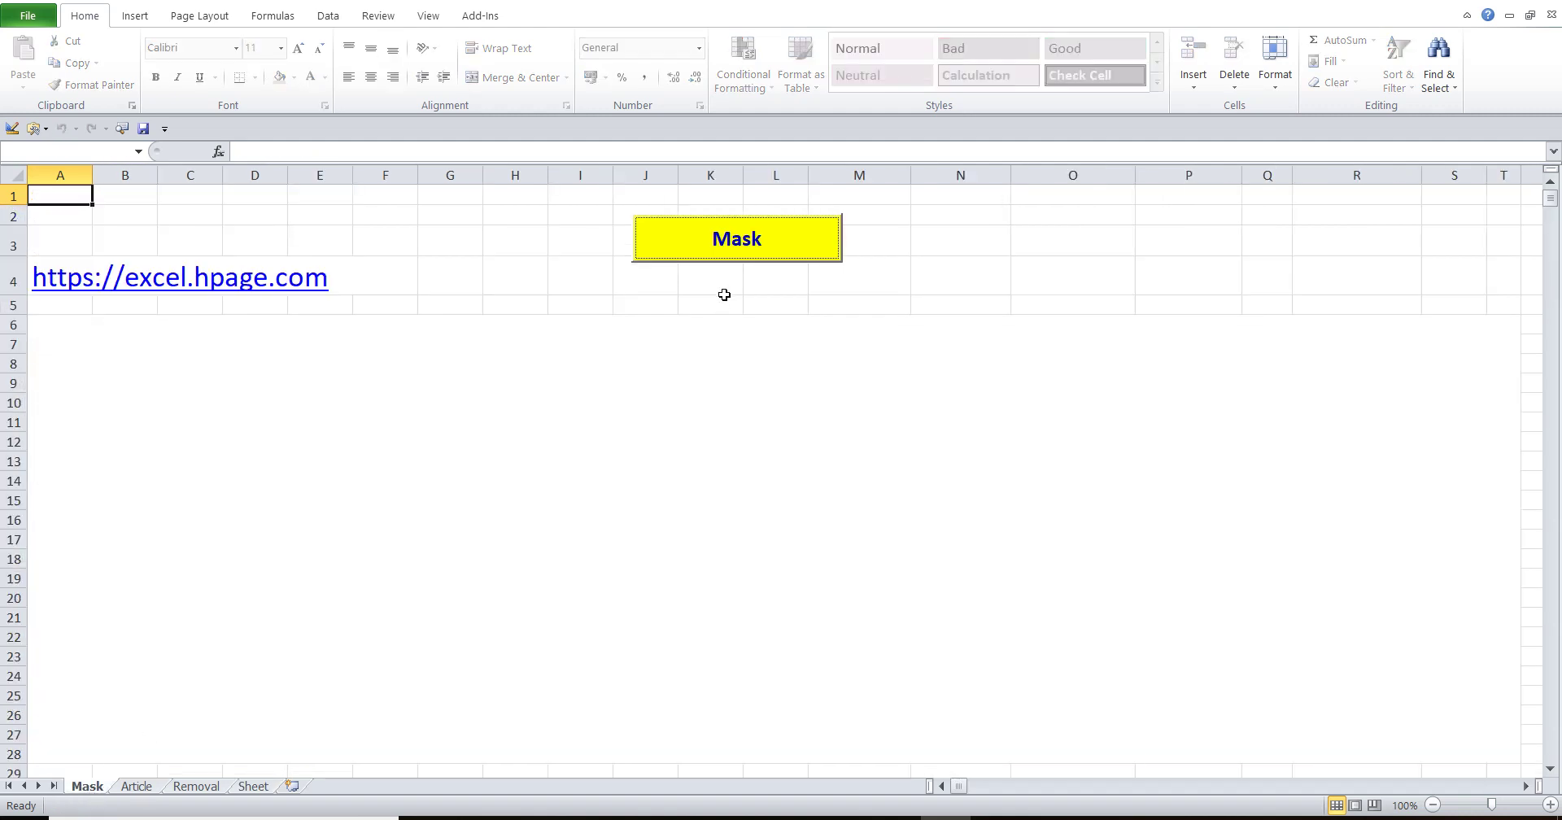
- Copy the removal certificate list from the Mask form onto Sheet
{"action": "left_click", "coordinate": [669, 248]}
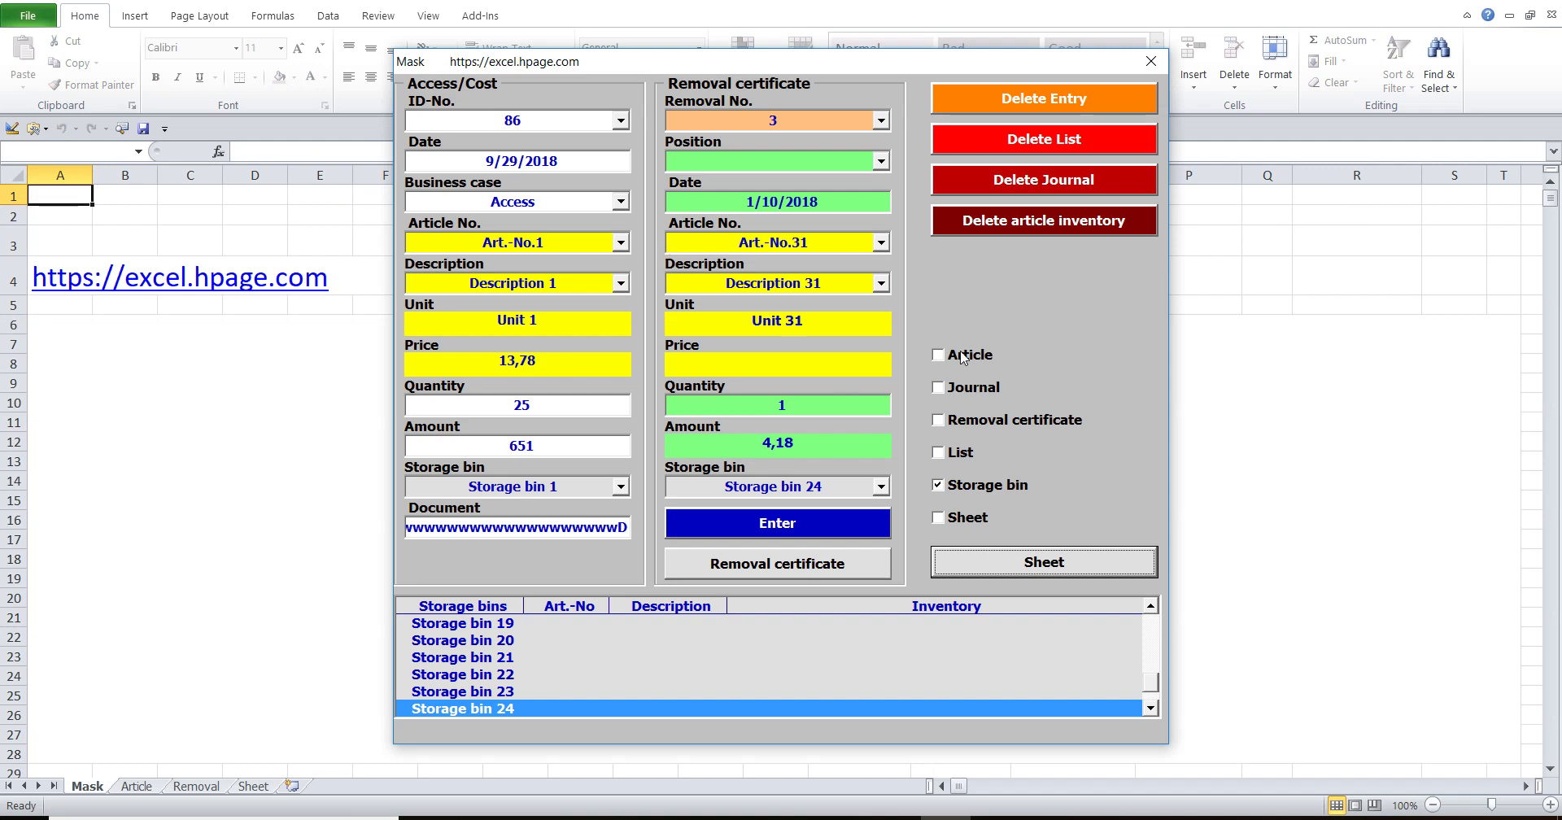
{"action": "left_click", "coordinate": [964, 356]}
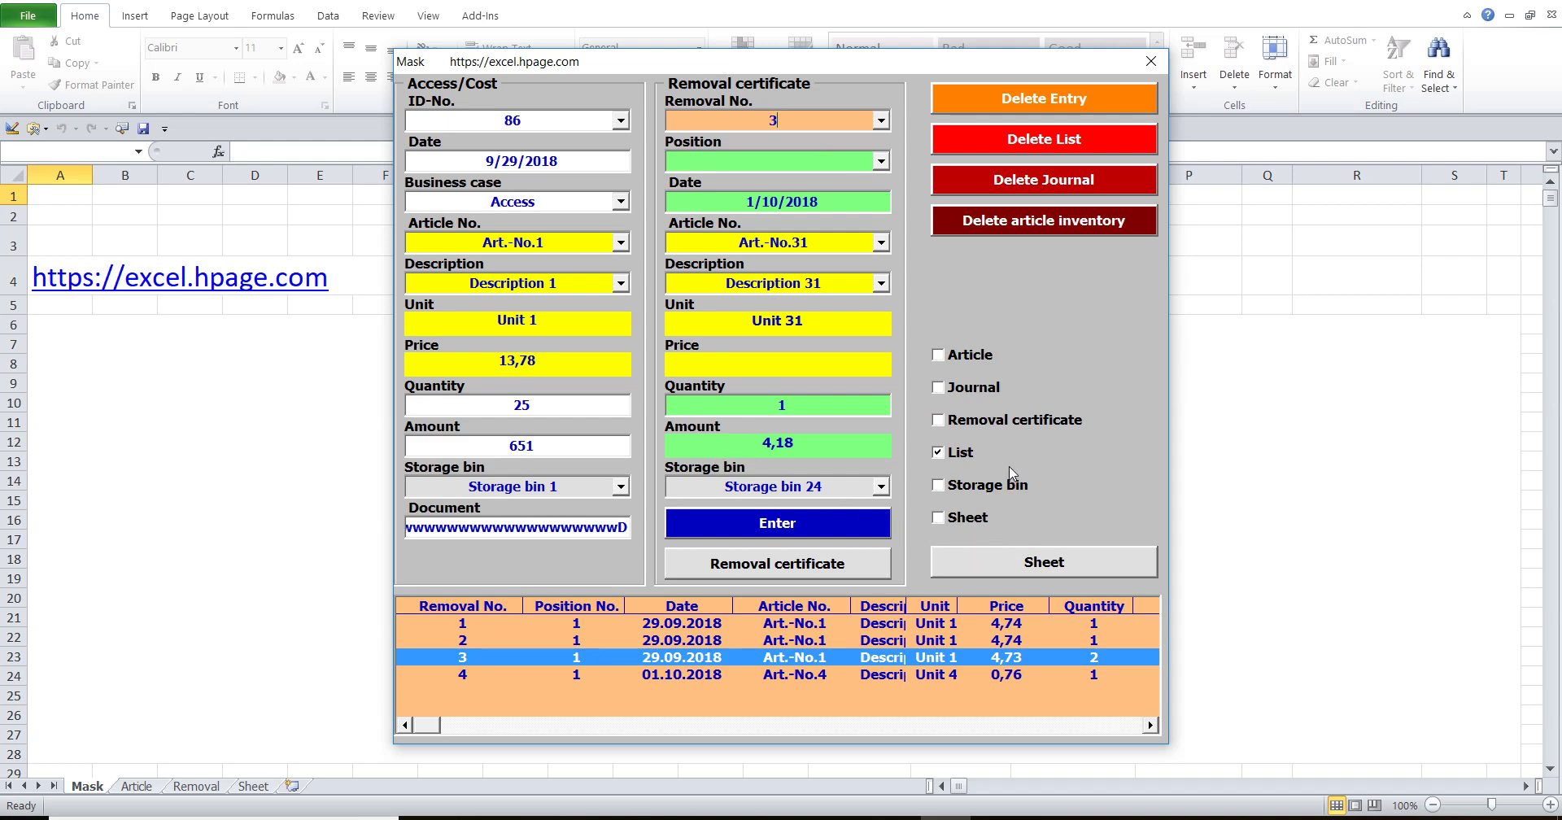
{"action": "left_click", "coordinate": [1016, 562]}
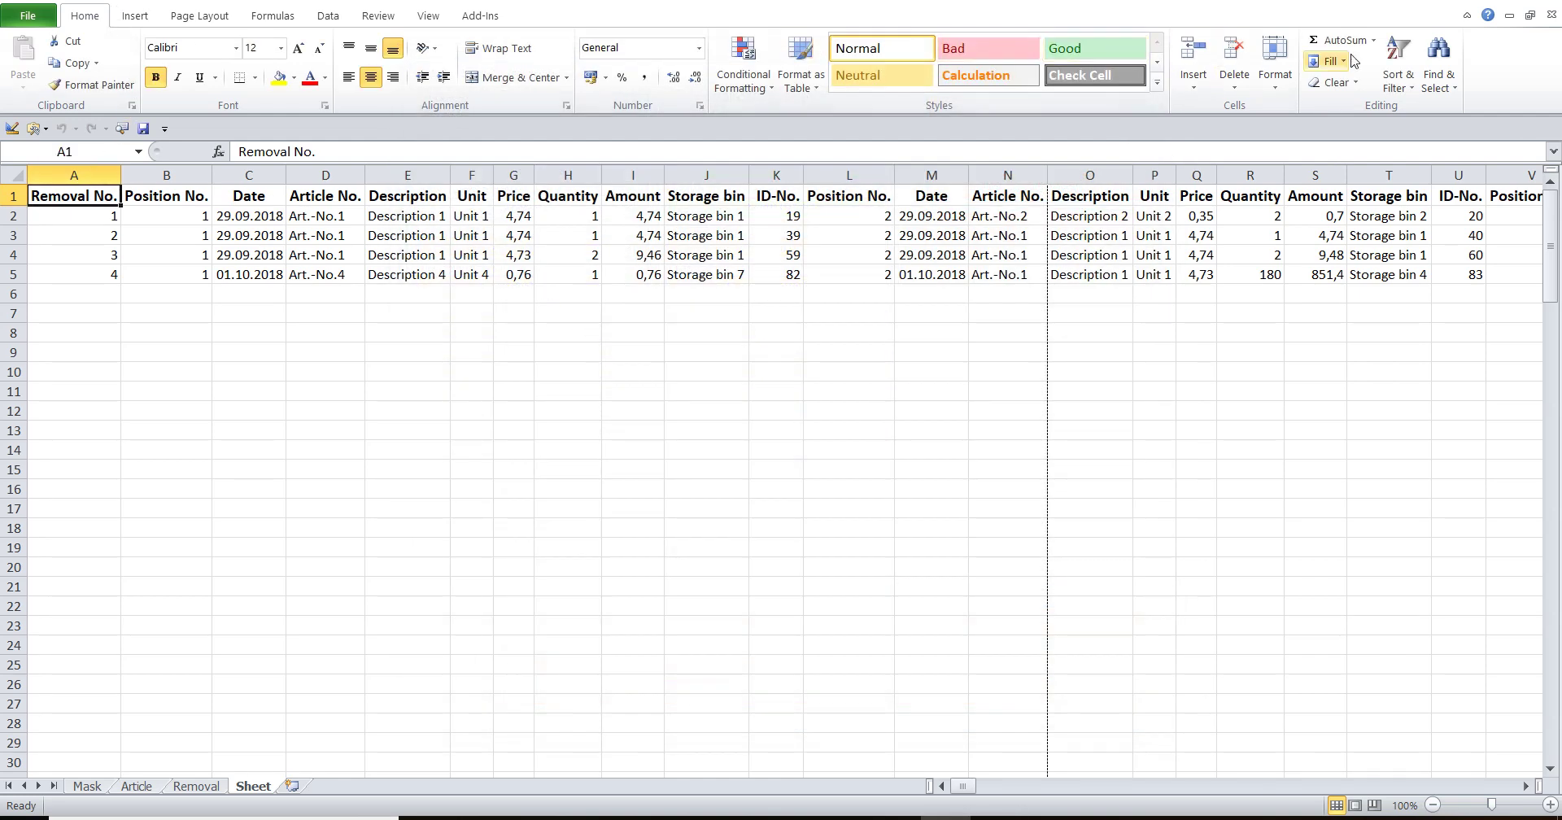
- Filter Removal No. to 2 only, then go back to the Word help document
{"action": "left_click", "coordinate": [1398, 73]}
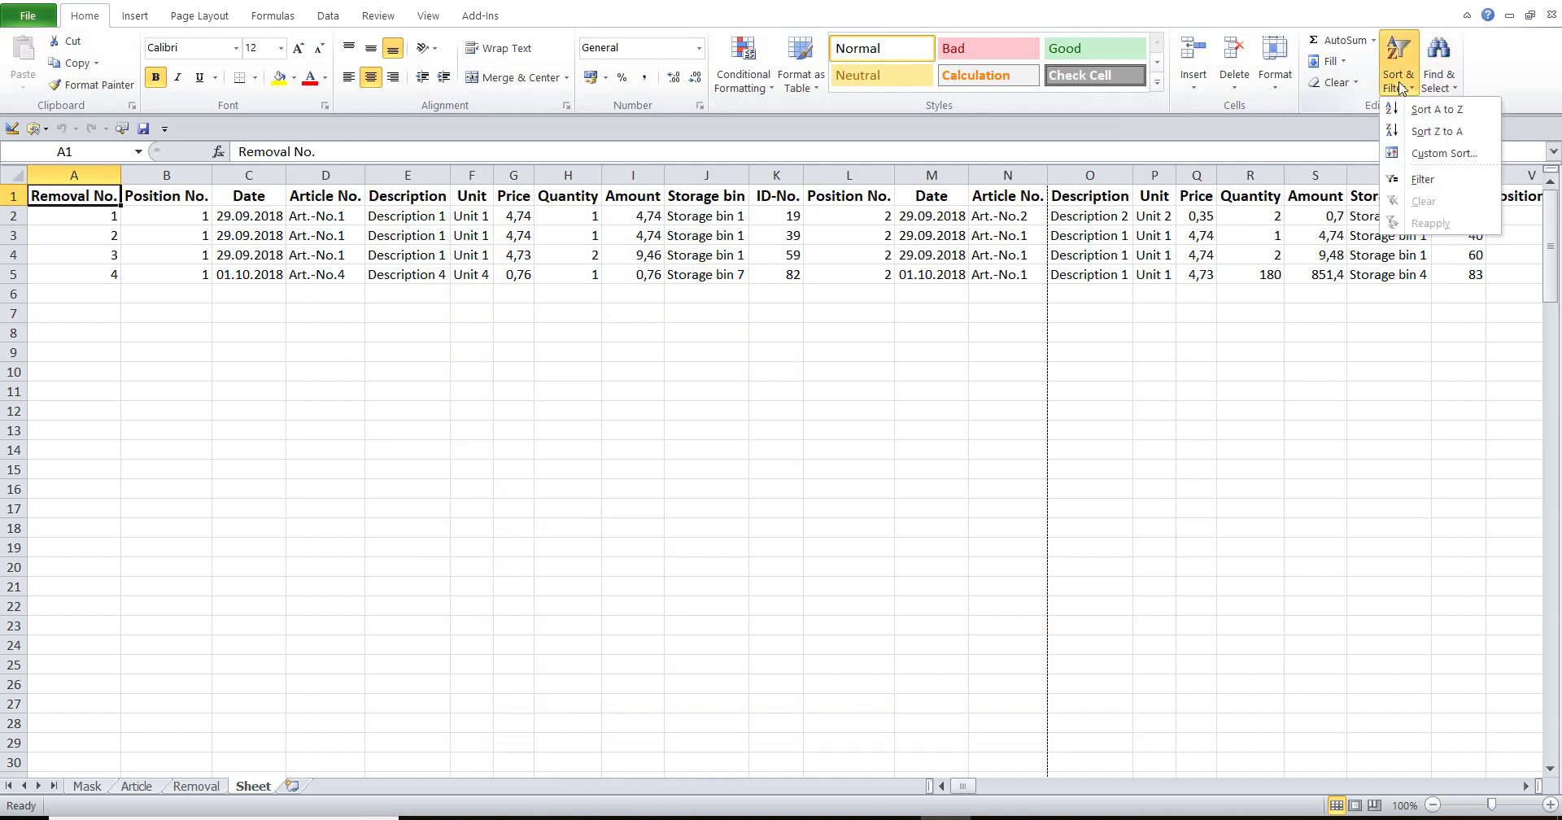
{"action": "left_click", "coordinate": [1412, 187]}
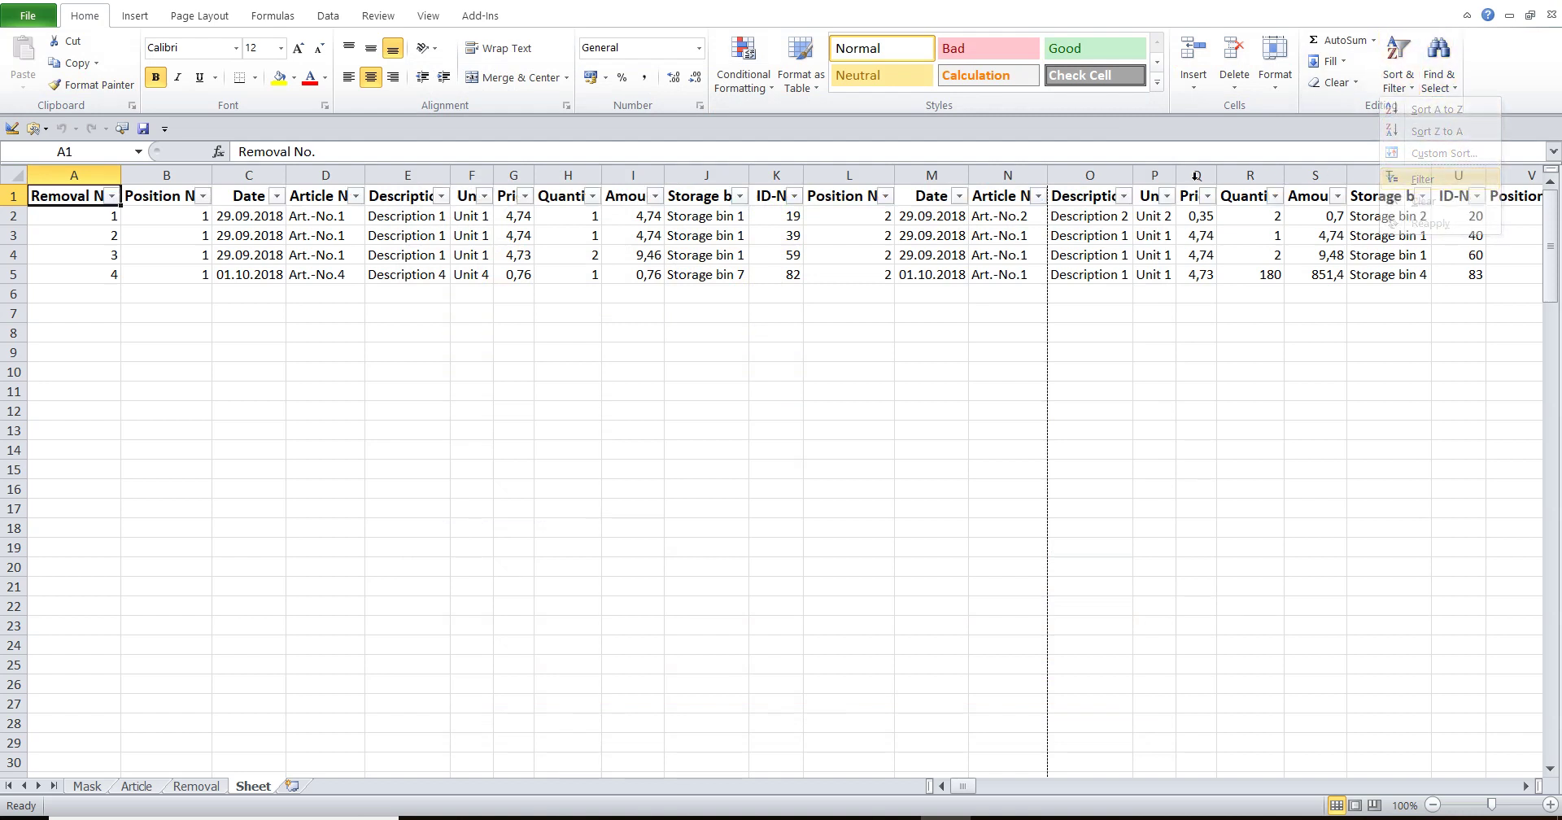
{"action": "left_click", "coordinate": [111, 196]}
{"action": "left_click", "coordinate": [65, 380]}
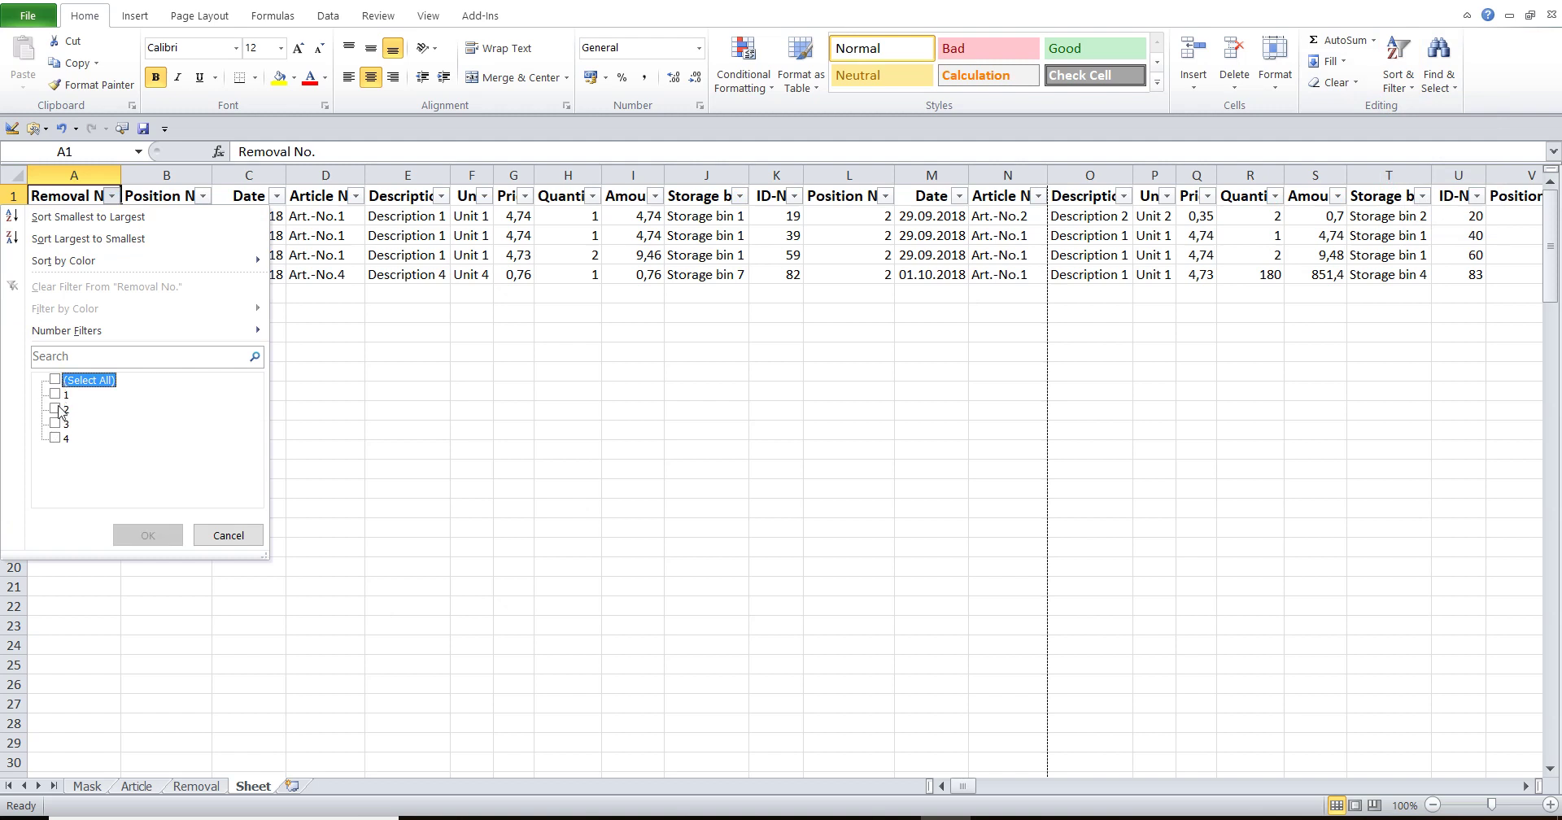
{"action": "left_click", "coordinate": [56, 408]}
{"action": "left_click", "coordinate": [129, 528]}
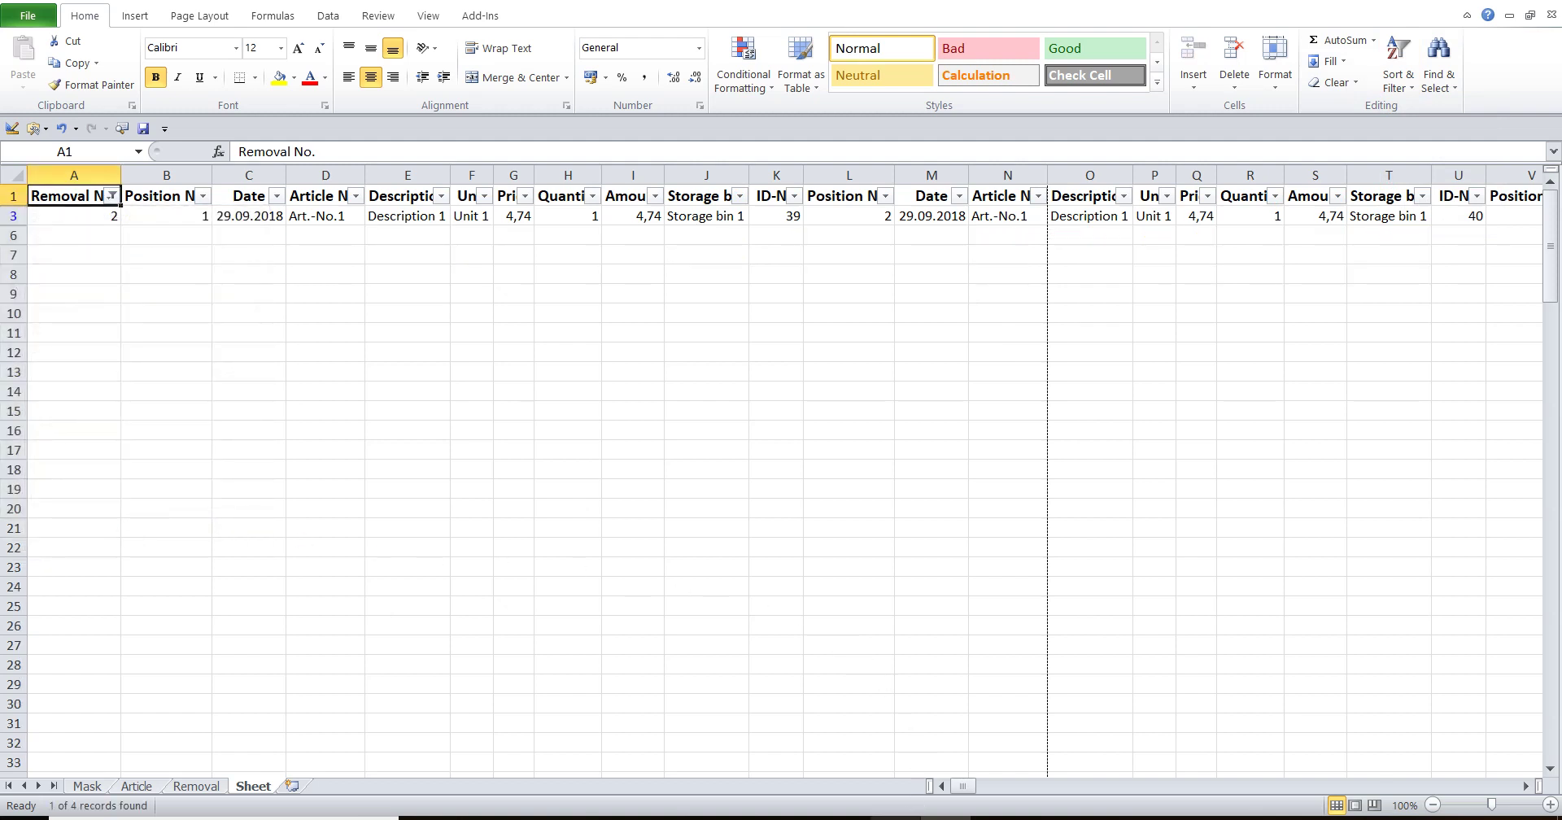
{"action": "left_click", "coordinate": [920, 818]}
{"action": "scroll", "coordinate": [573, 592], "scroll_direction": "down", "scroll_amount": 3}
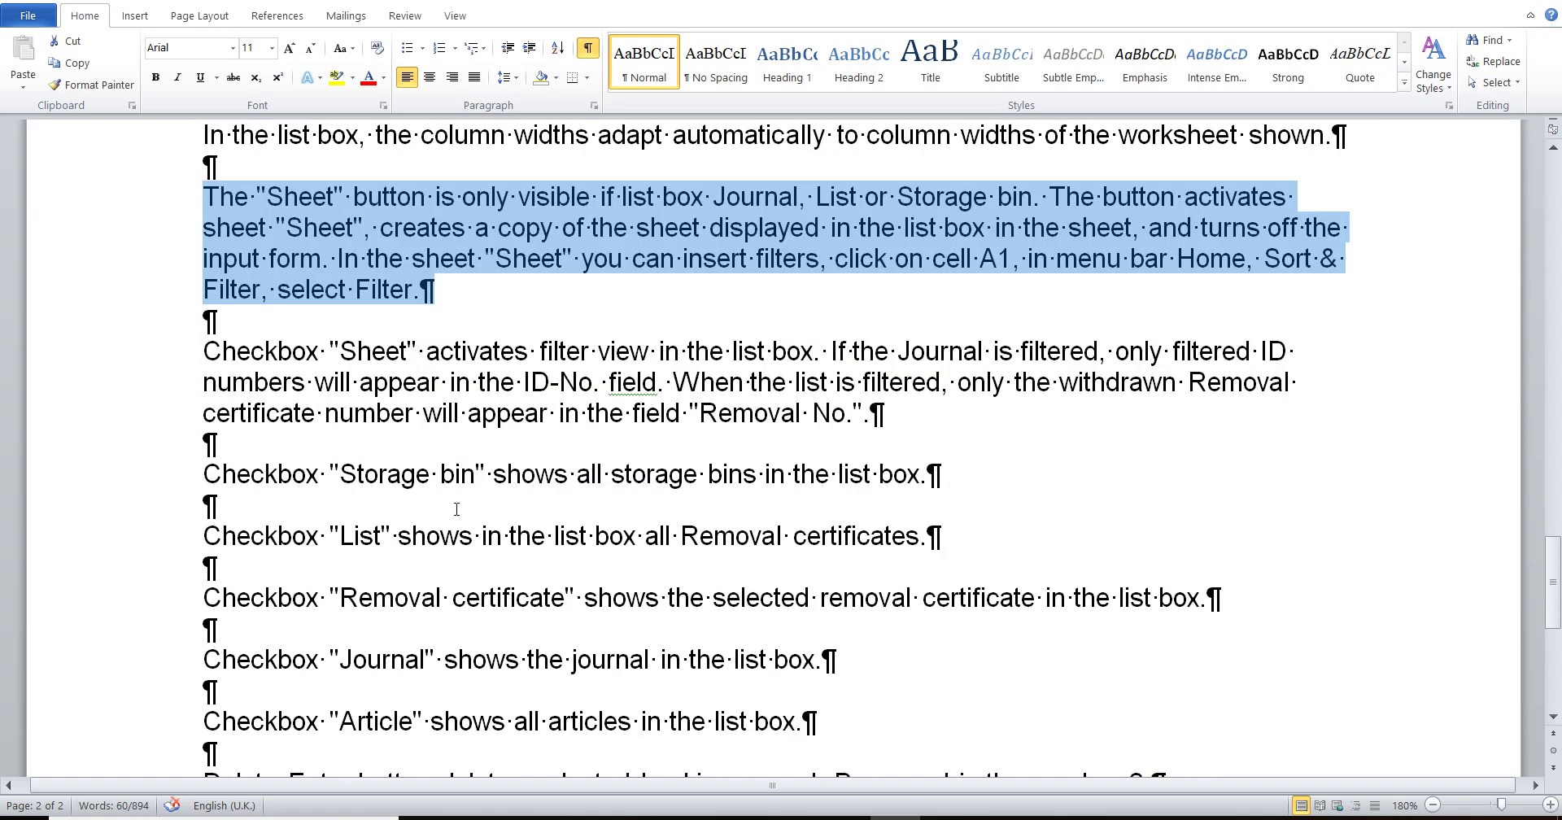
- Select the Word paragraph 'Checkbox "Sheet" activates filter view in the list box.'
{"action": "left_click_drag", "start_coordinate": [167, 354], "coordinate": [166, 420]}
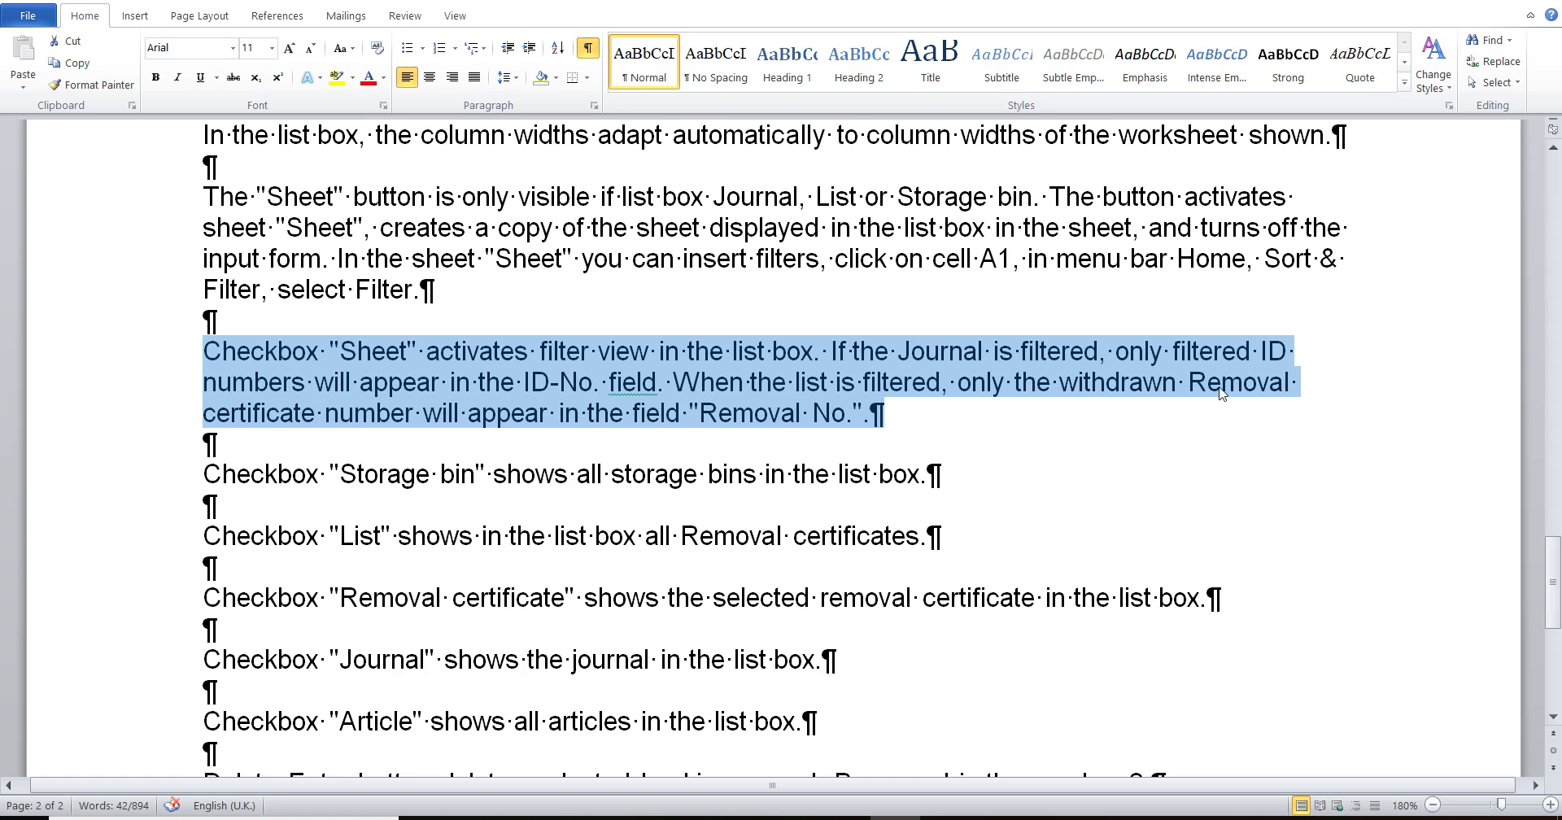
- From the Mask form, show the journal and copy it onto Sheet
{"action": "left_click", "coordinate": [948, 816]}
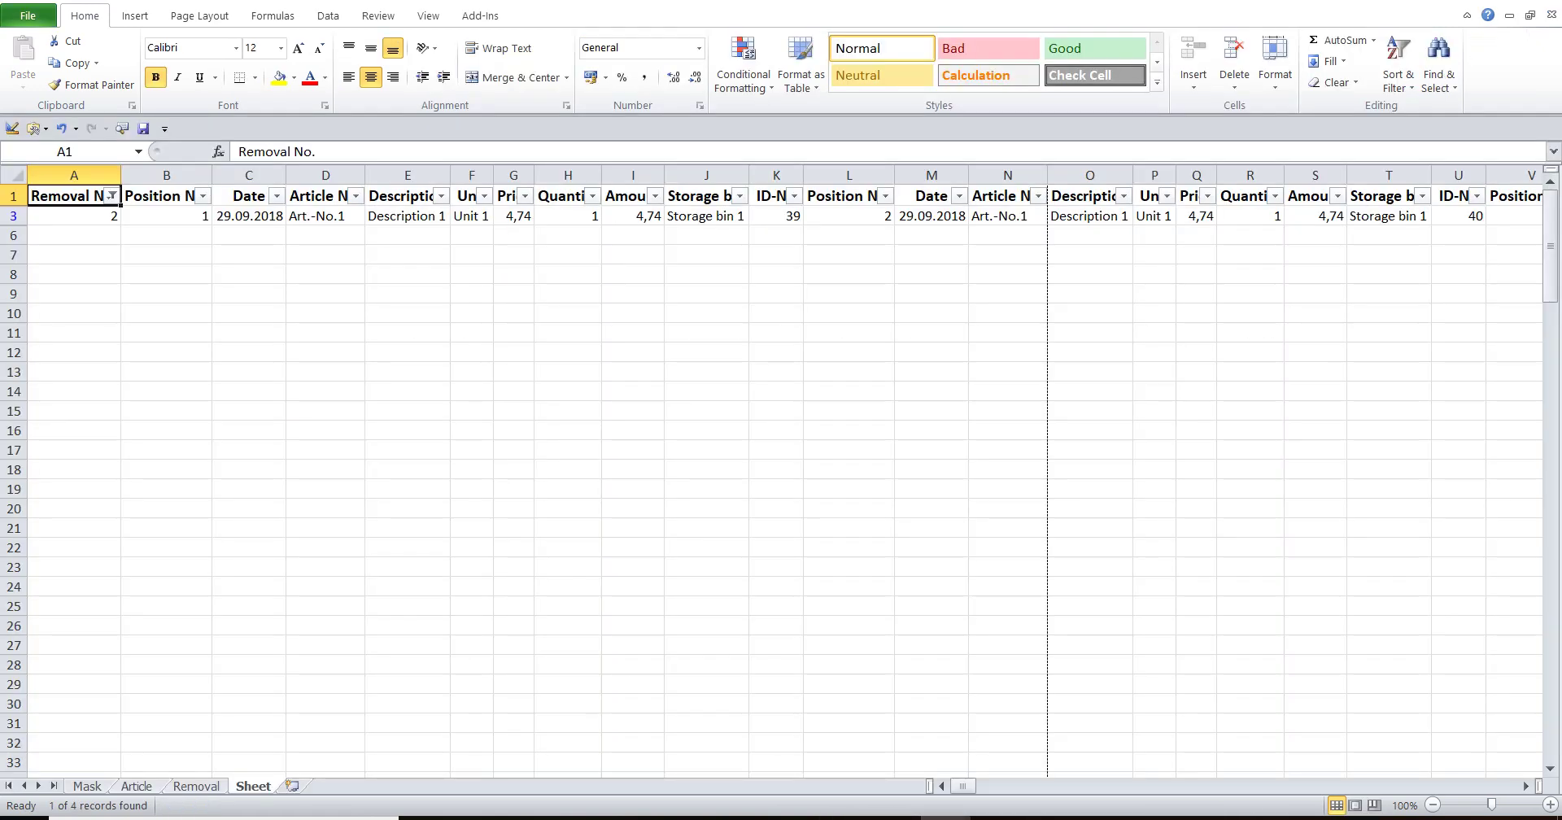
{"action": "left_click", "coordinate": [87, 786]}
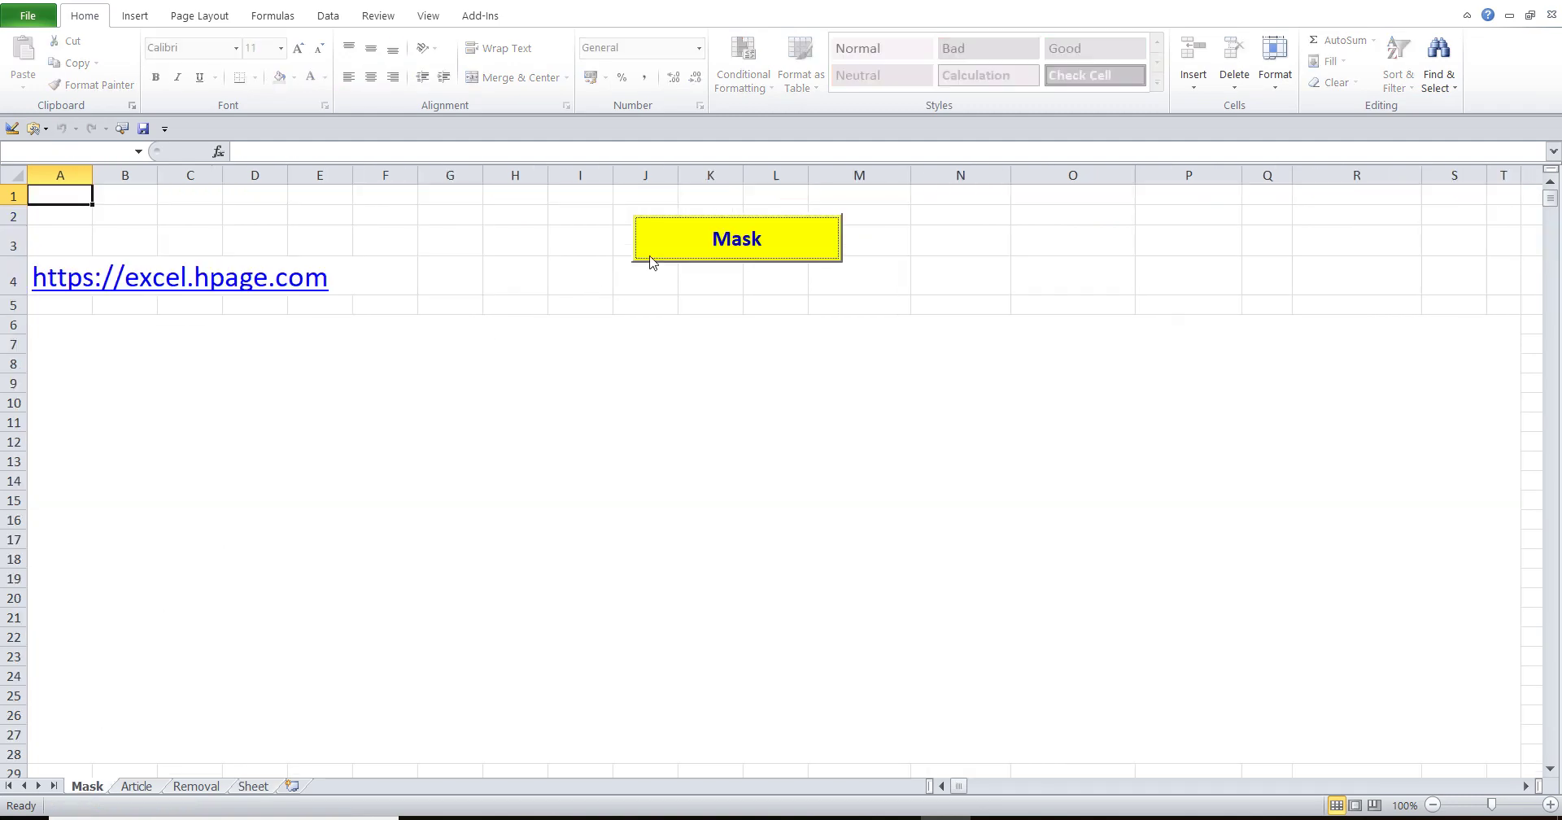
{"action": "left_click", "coordinate": [672, 233]}
{"action": "left_click", "coordinate": [568, 119]}
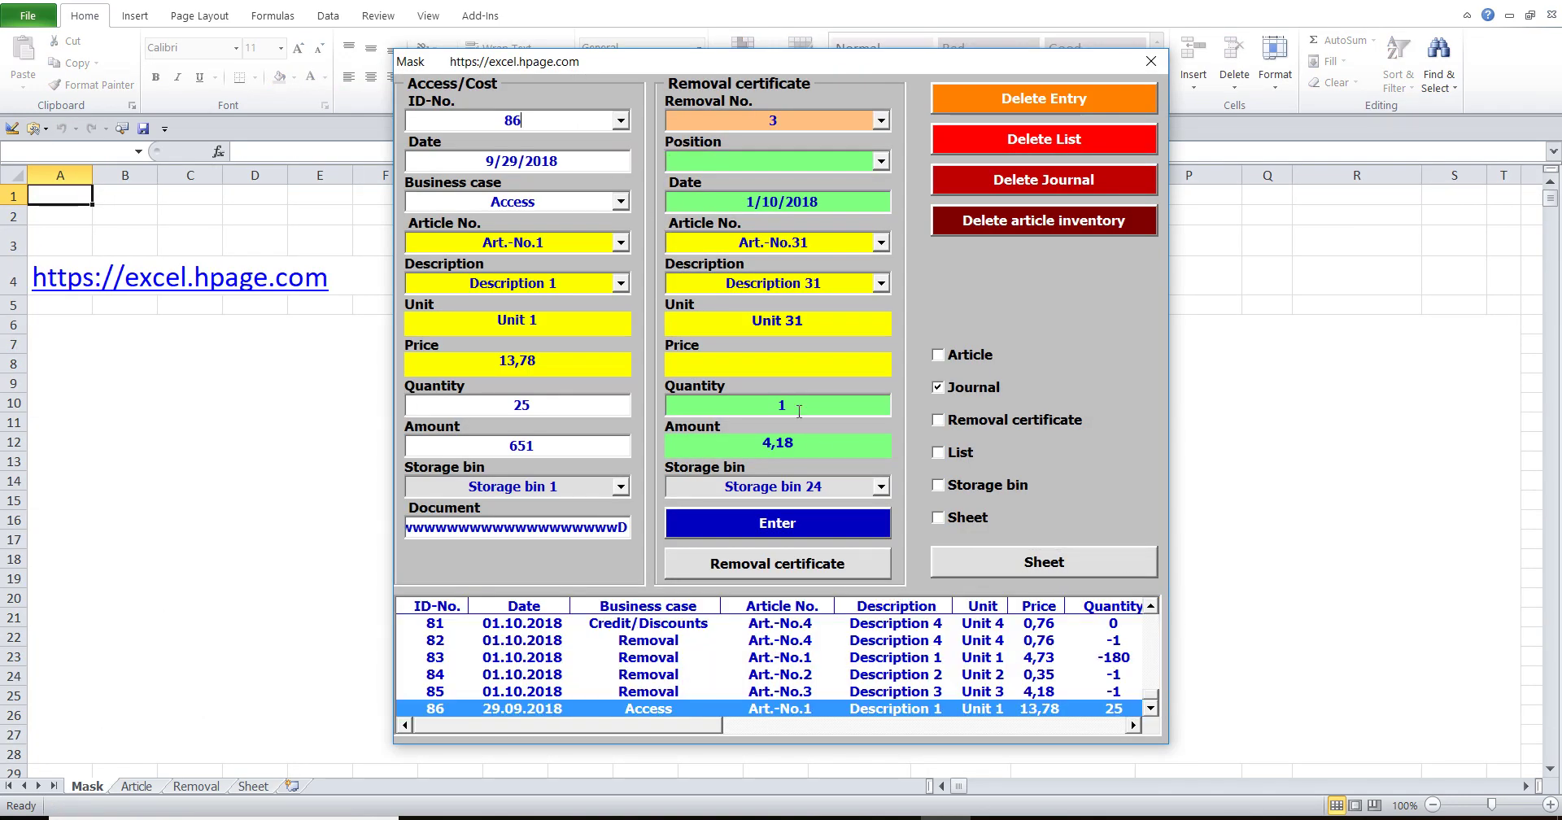
{"action": "left_click", "coordinate": [979, 563]}
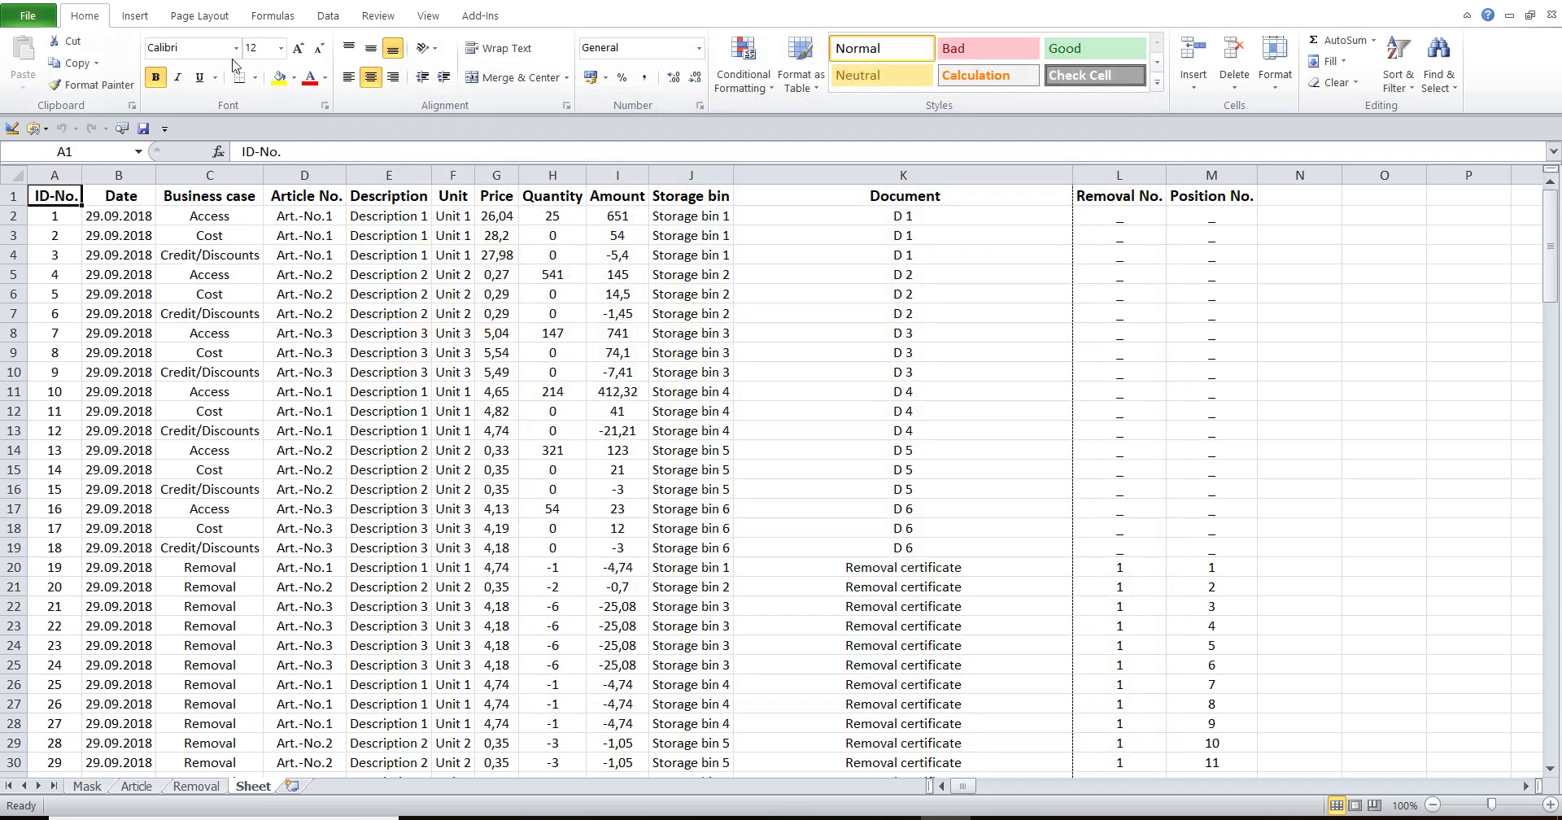
- Filter the journal's Business case column to Access only, back on the Mask form
{"action": "left_click", "coordinate": [1399, 75]}
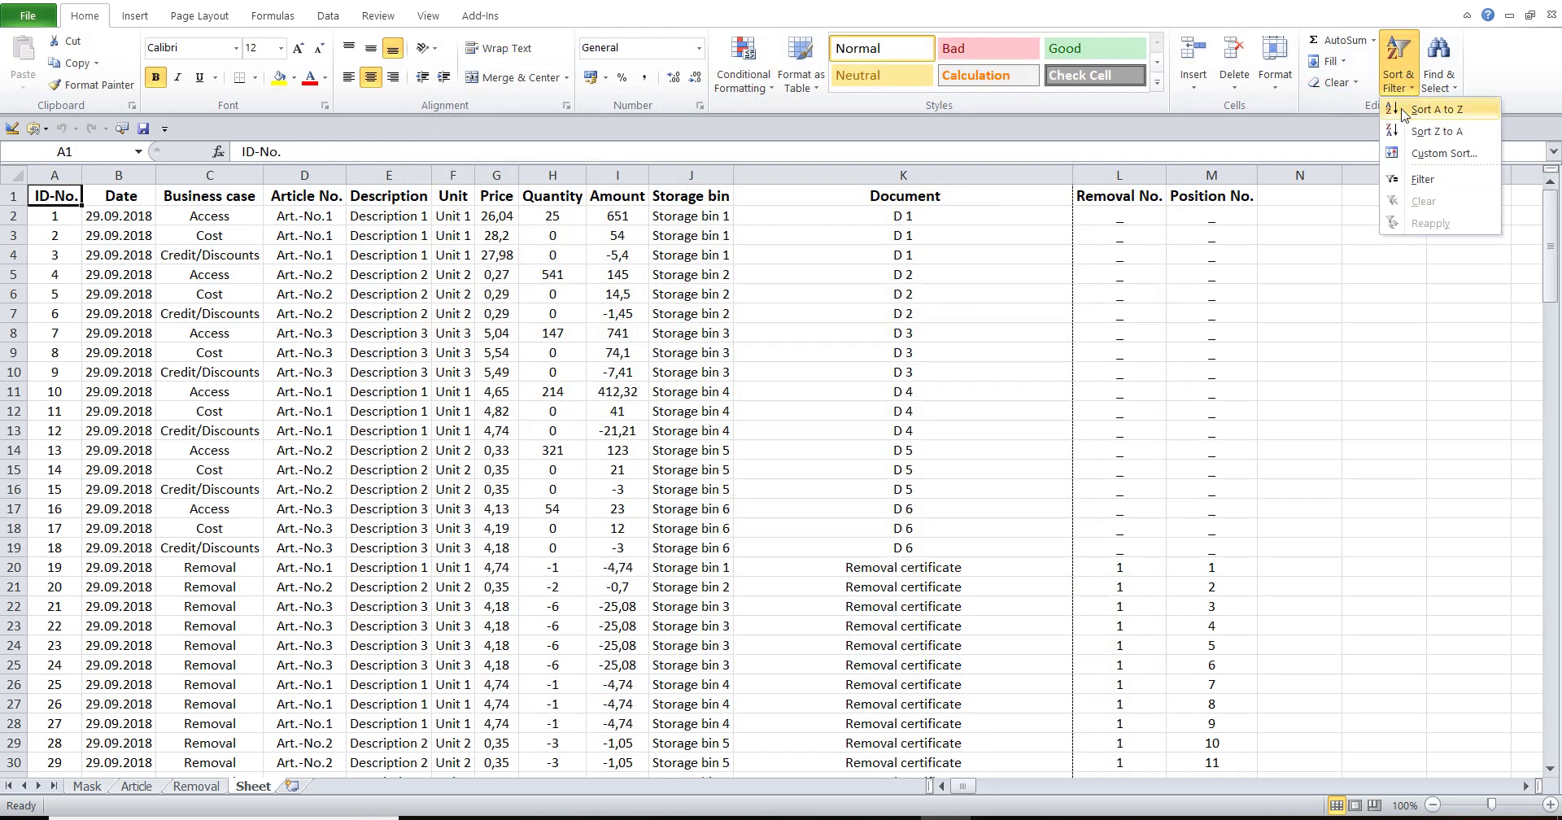
{"action": "left_click", "coordinate": [1422, 181]}
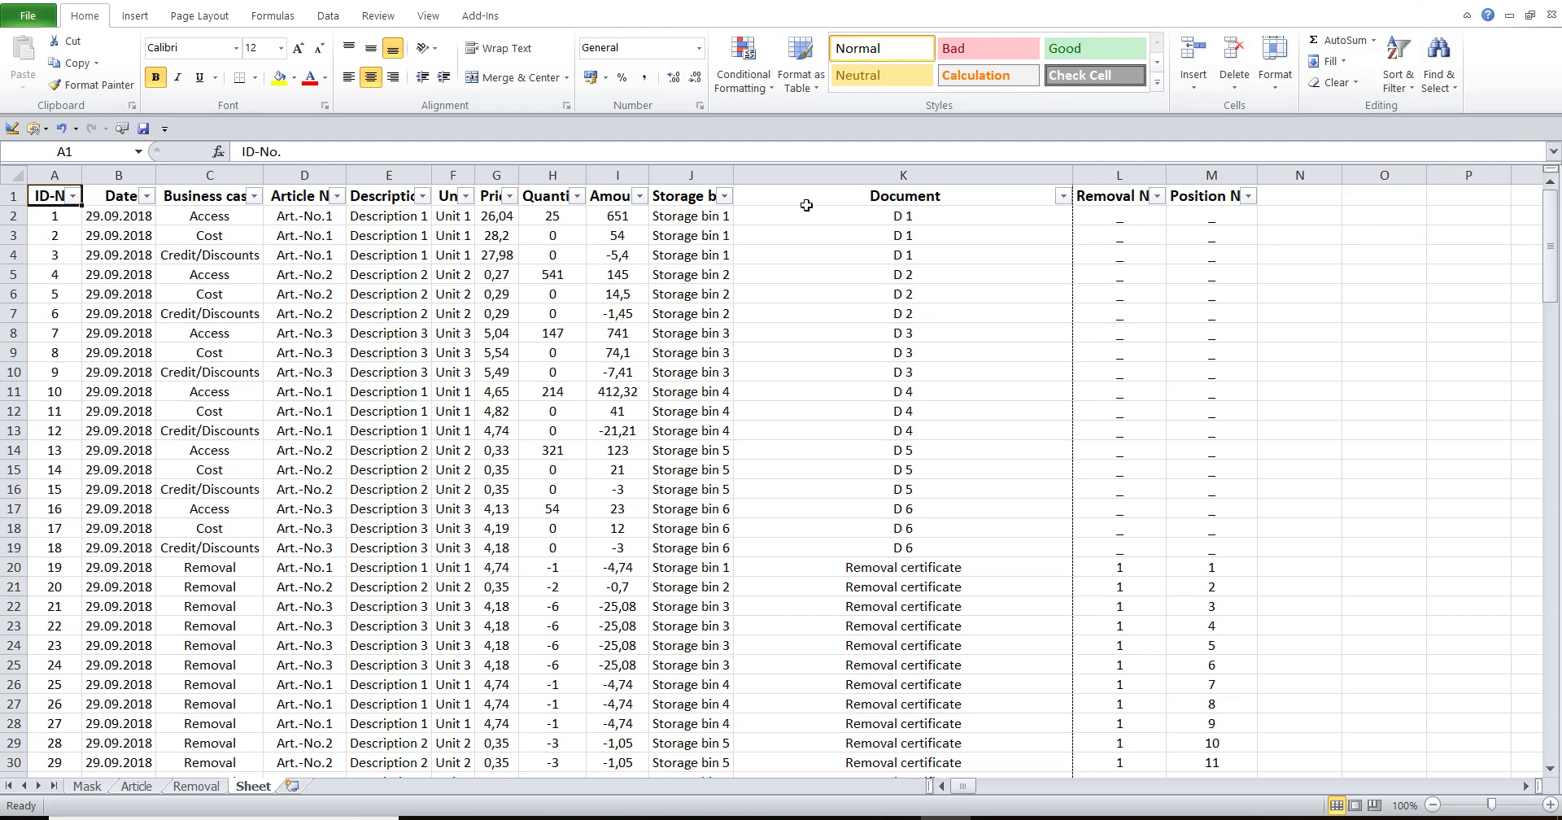
{"action": "left_click", "coordinate": [254, 196]}
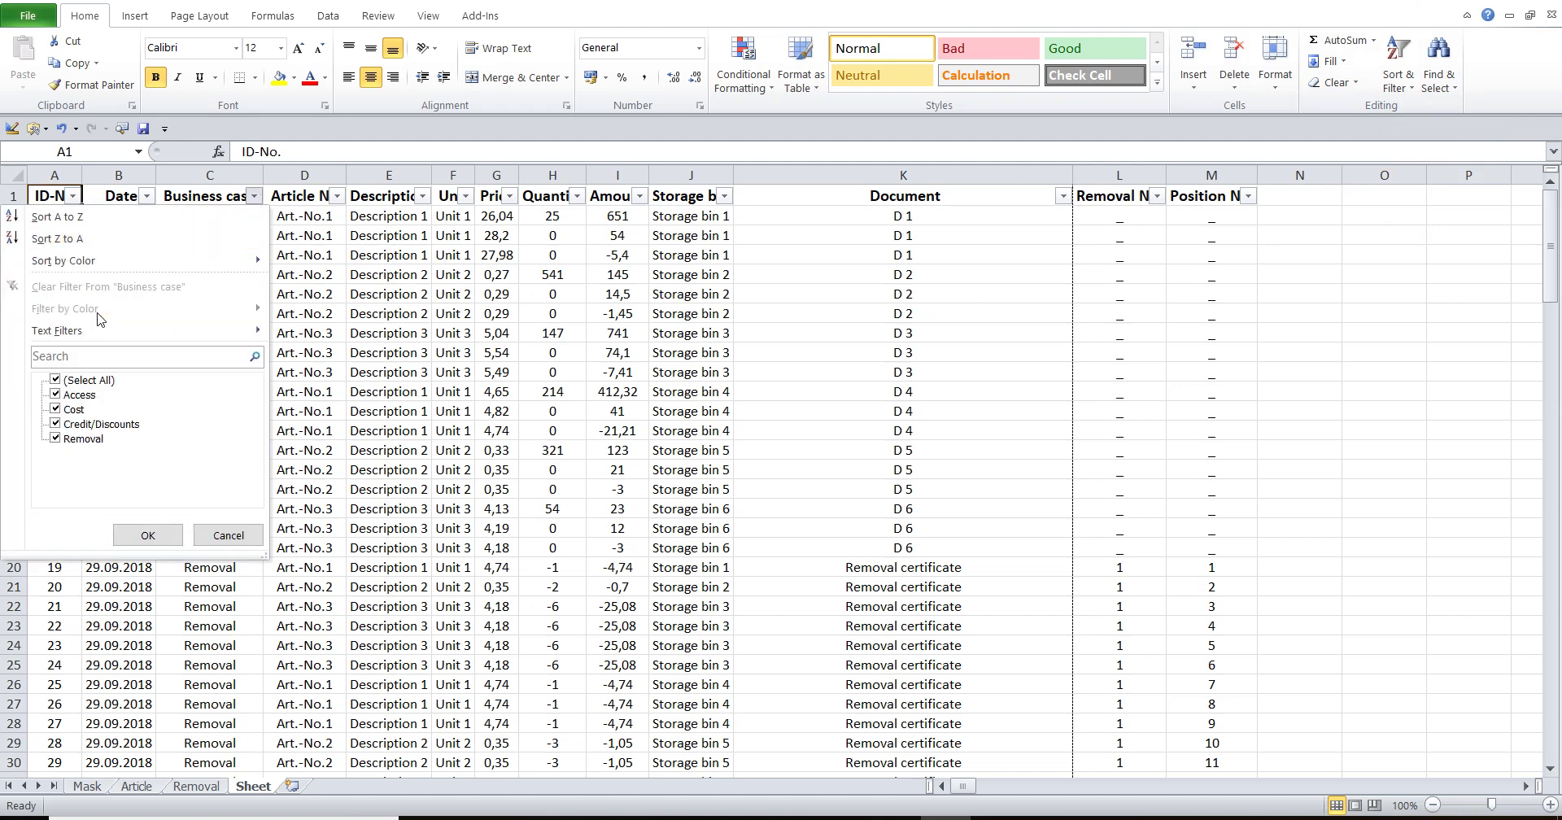
{"action": "left_click", "coordinate": [56, 381]}
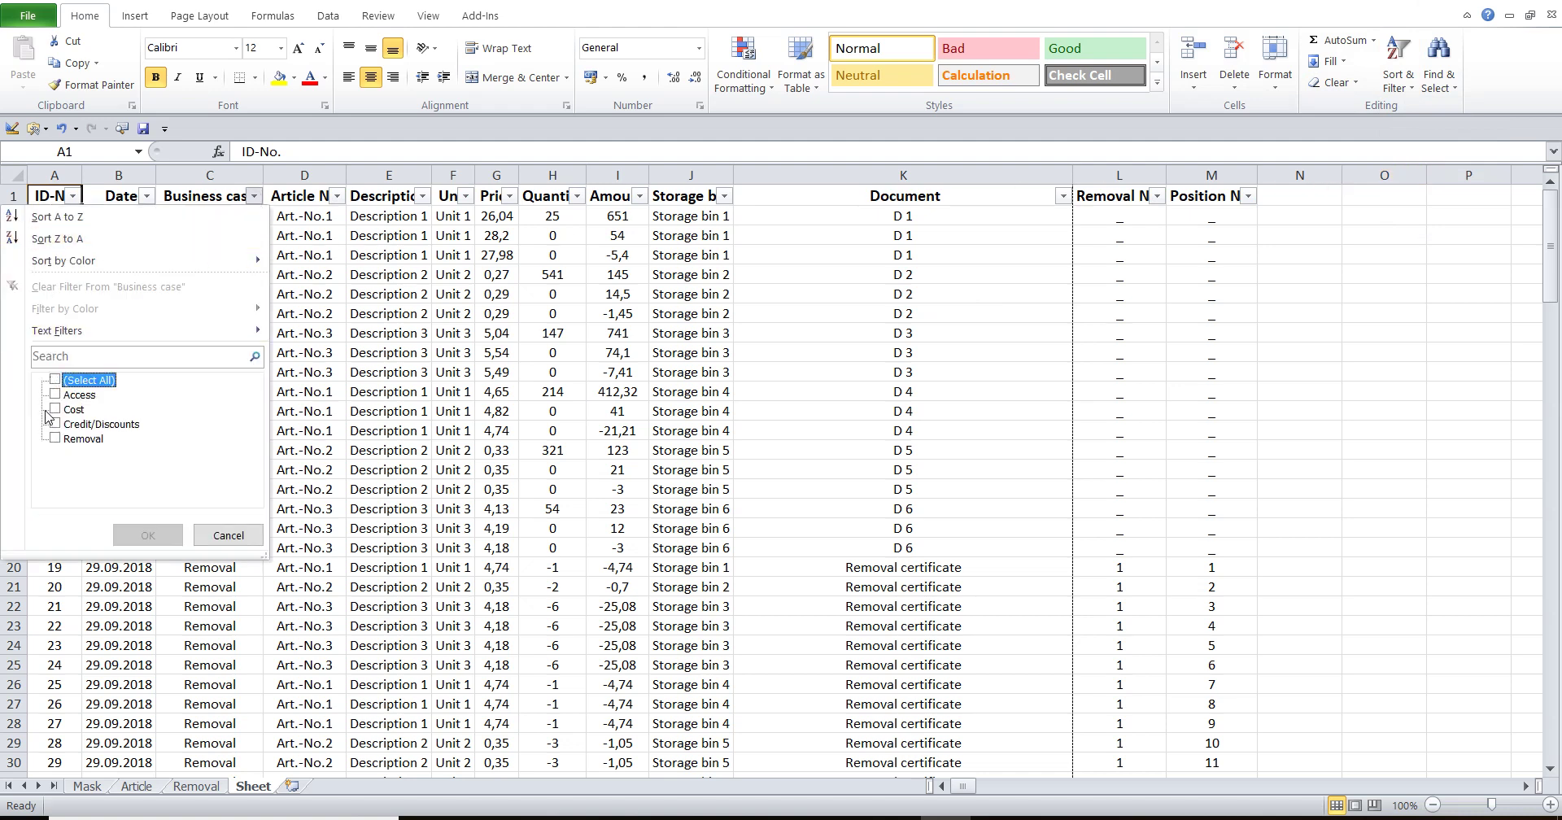
{"action": "left_click", "coordinate": [55, 395]}
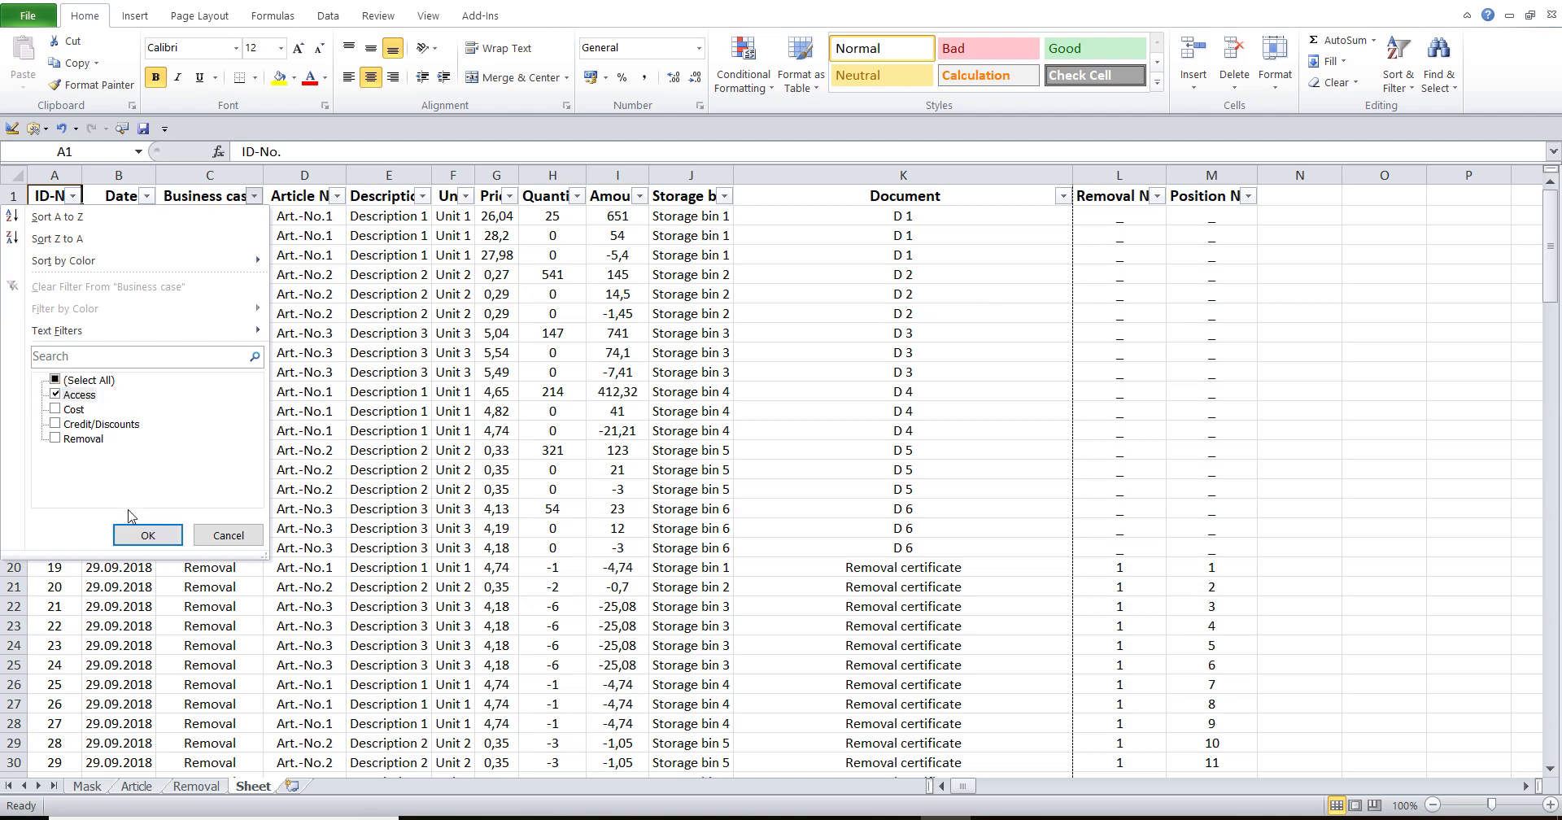
{"action": "left_click", "coordinate": [136, 532]}
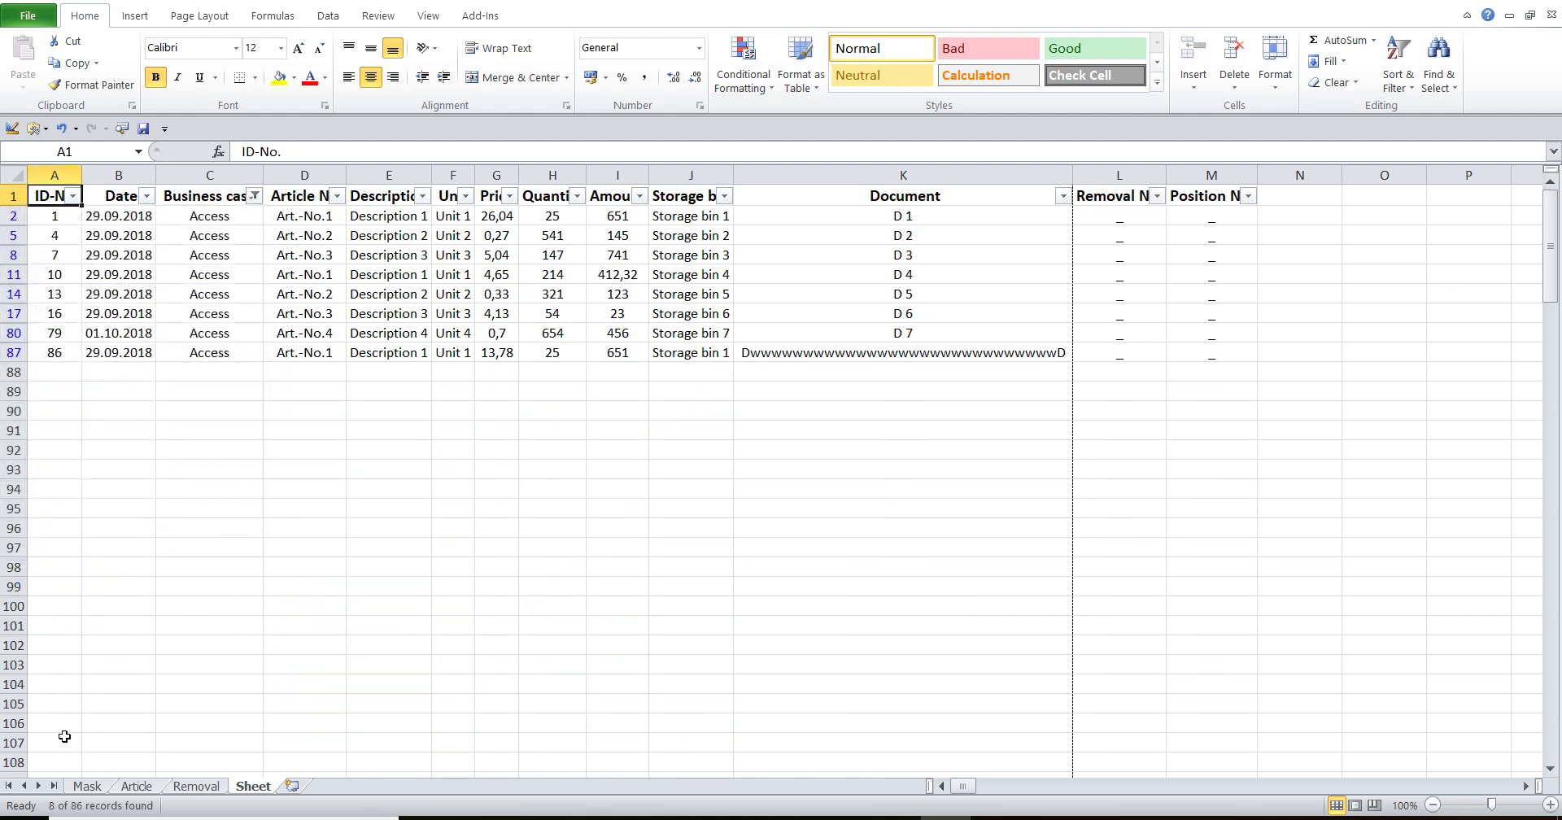
{"action": "left_click", "coordinate": [85, 788]}
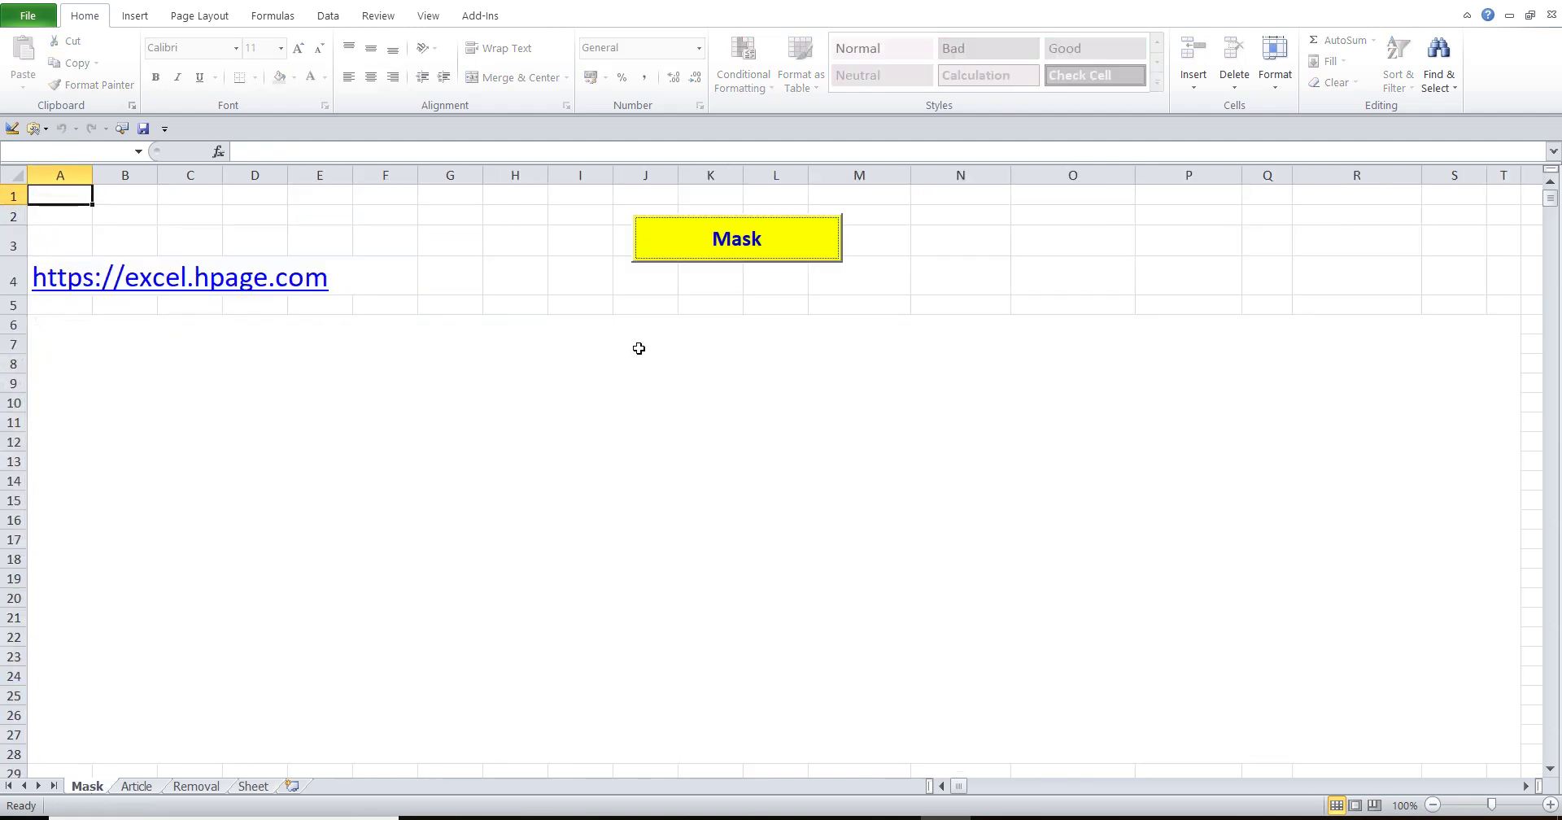
{"action": "left_click", "coordinate": [671, 244]}
- Switch the Mask list between the filtered Sheet, Article and Journal views
{"action": "left_click", "coordinate": [942, 519]}
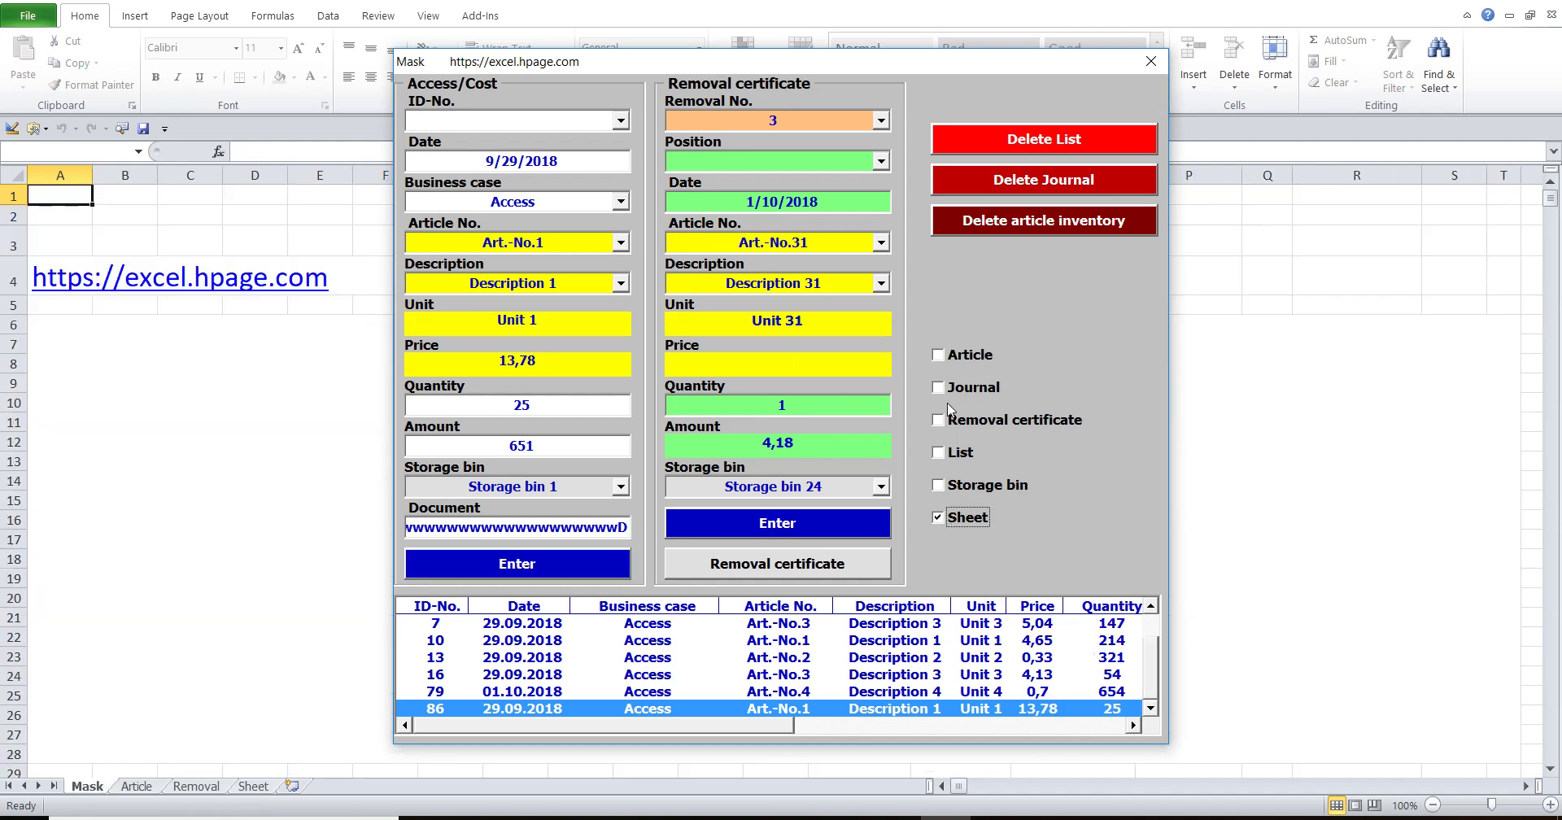
{"action": "left_click", "coordinate": [940, 357]}
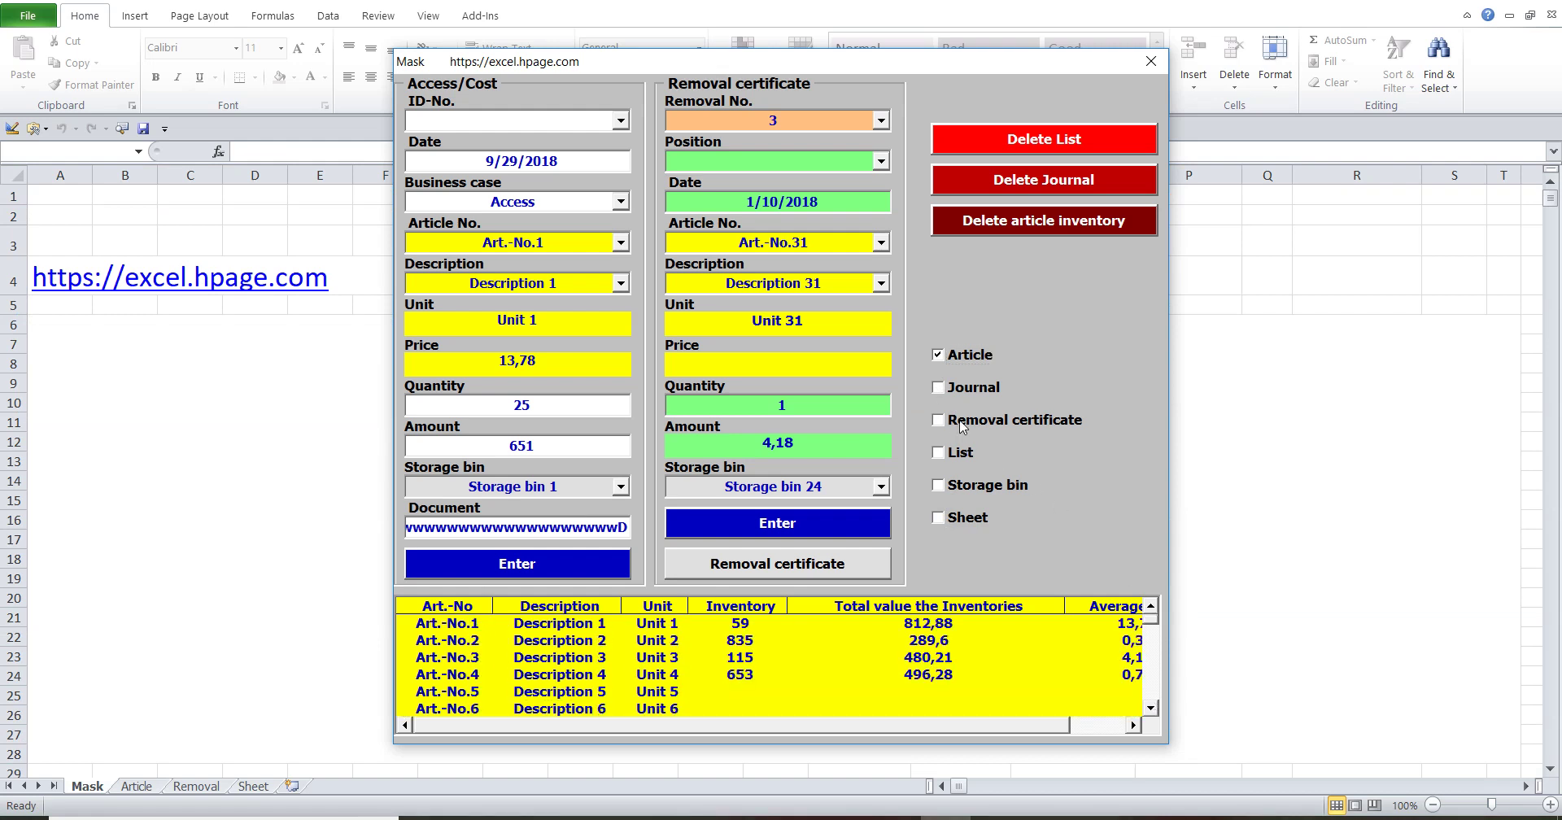
{"action": "left_click", "coordinate": [945, 389]}
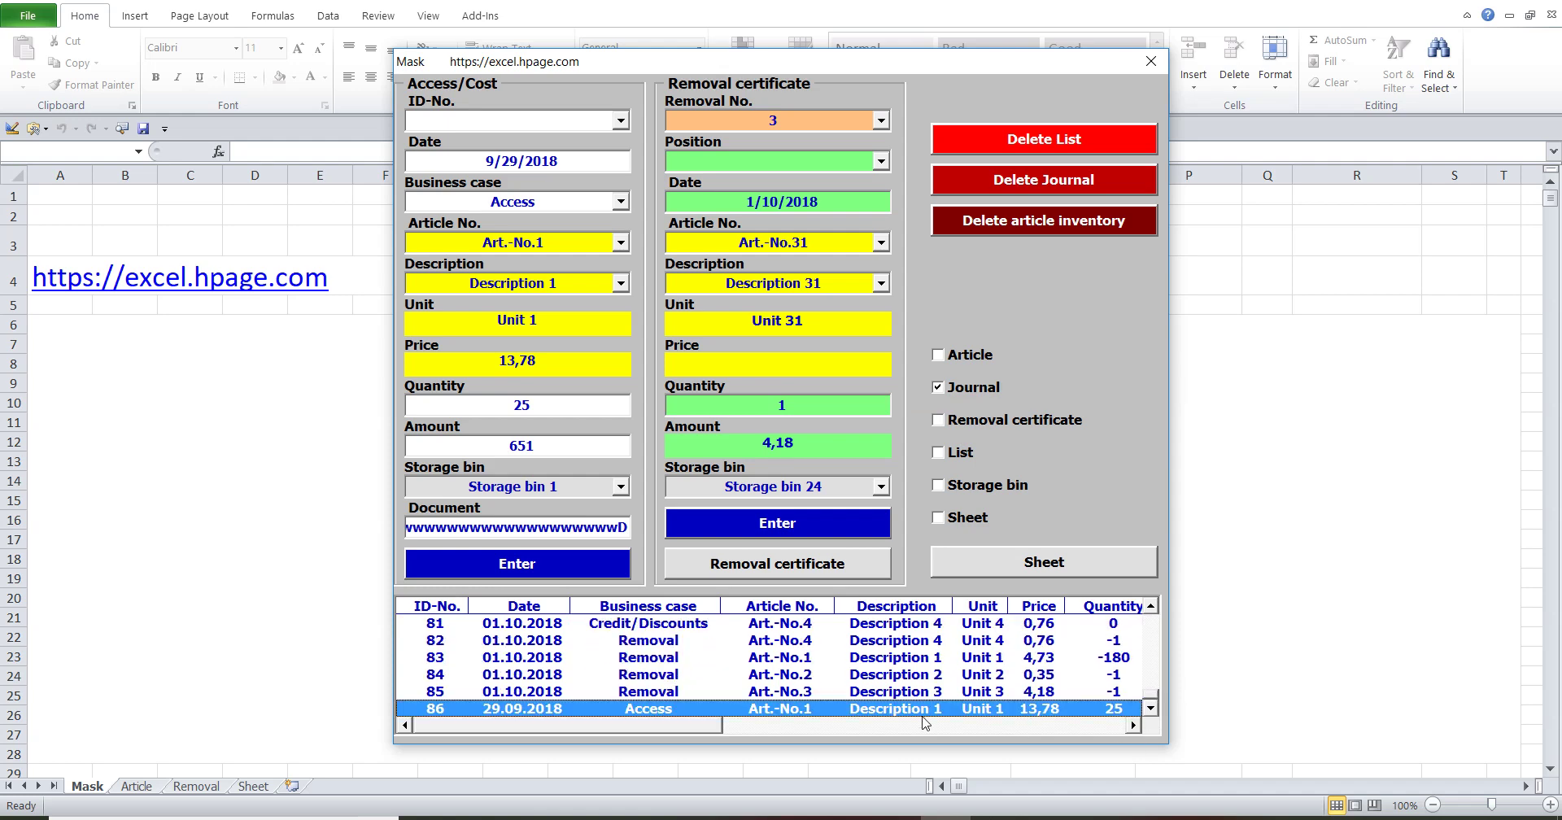
{"action": "left_click", "coordinate": [941, 526]}
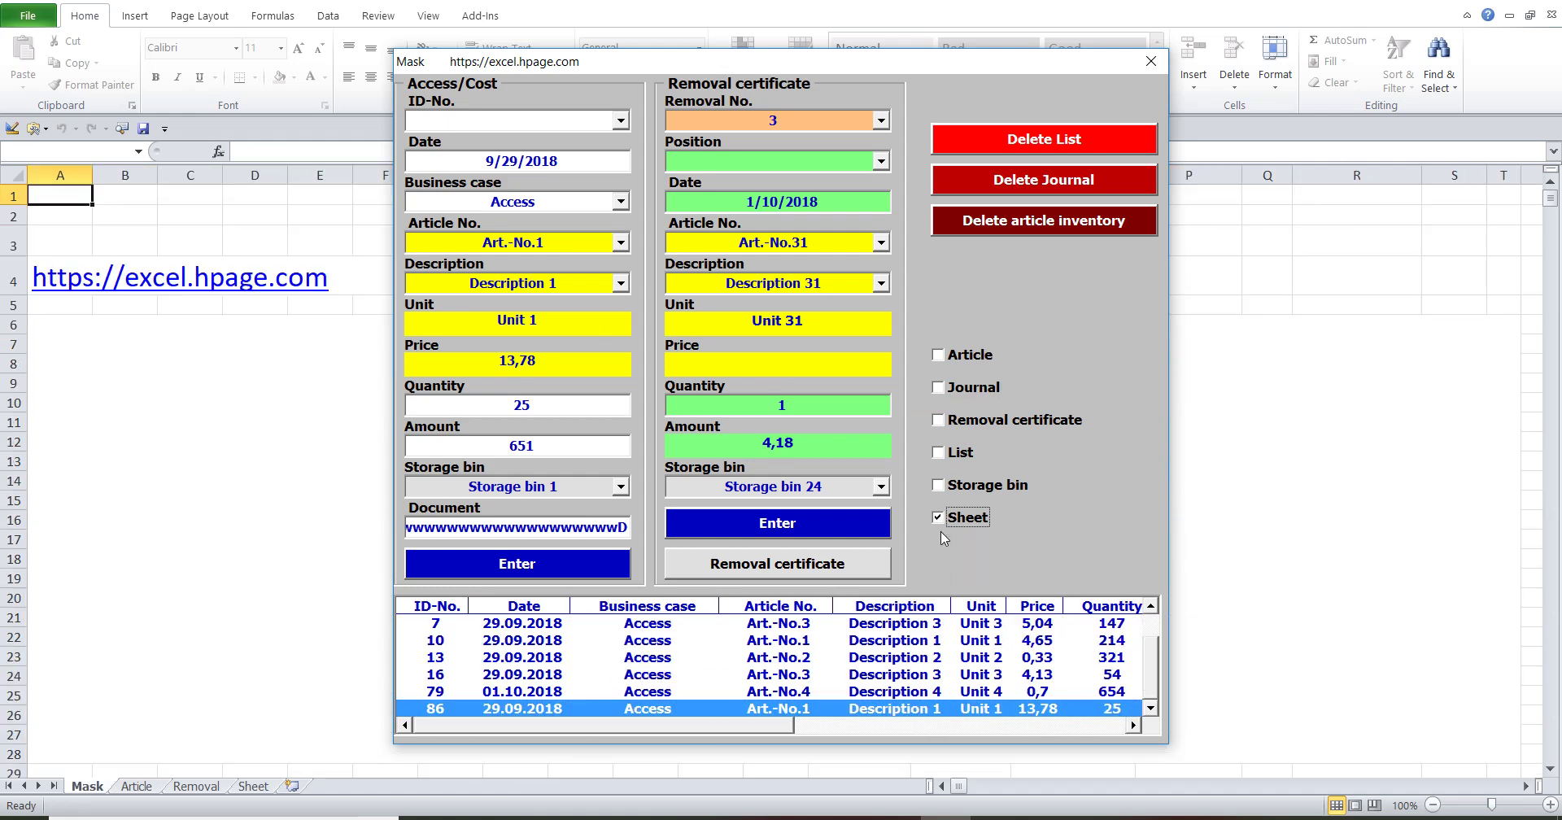
- Compare ID-No. choices in the Sheet and Journal views, then copy the removal list to Sheet
{"action": "left_click", "coordinate": [621, 121]}
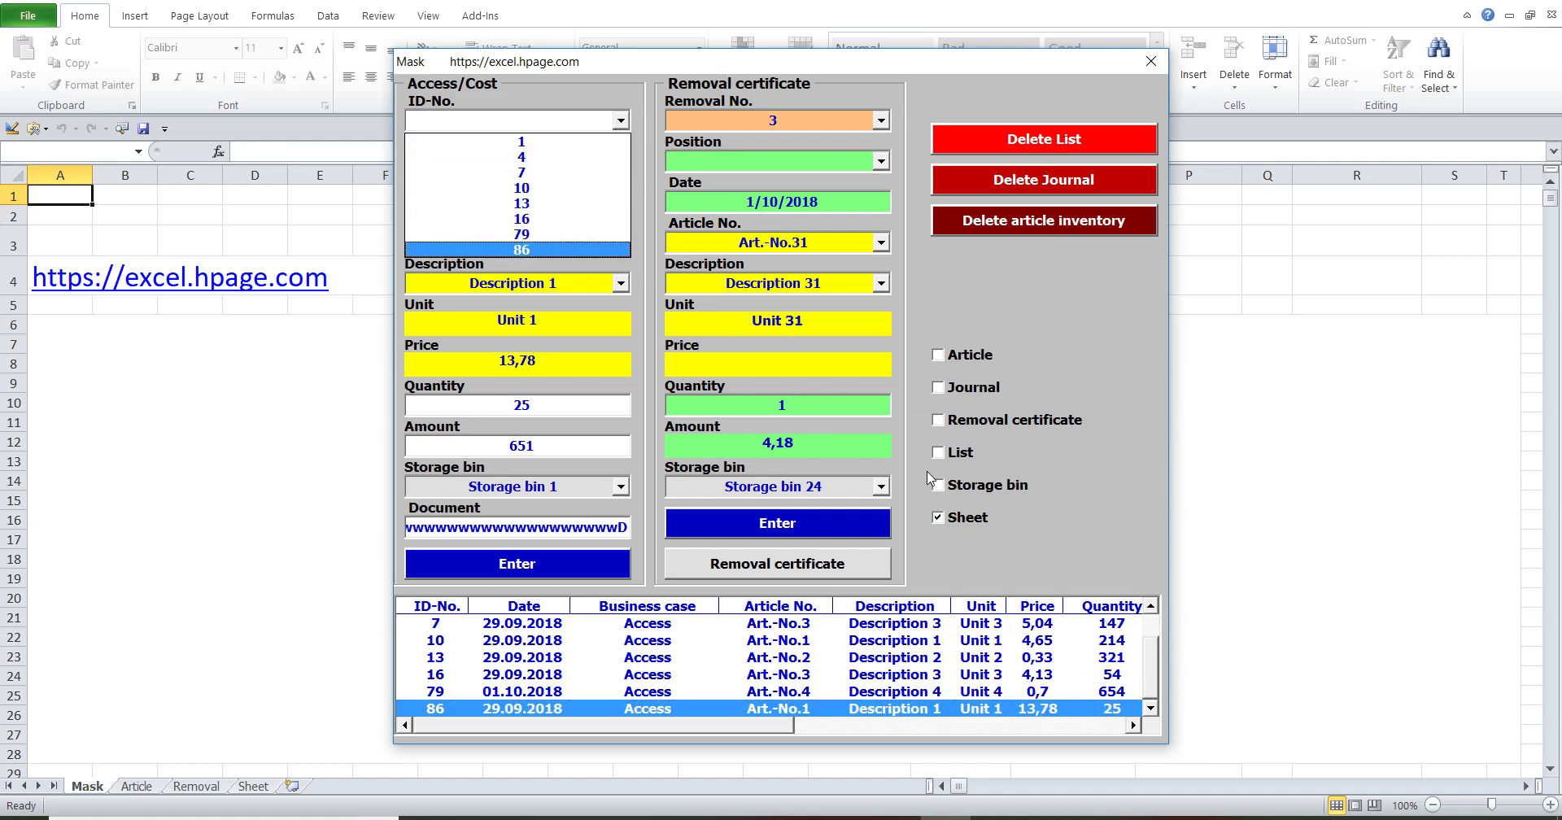
{"action": "left_click", "coordinate": [948, 391]}
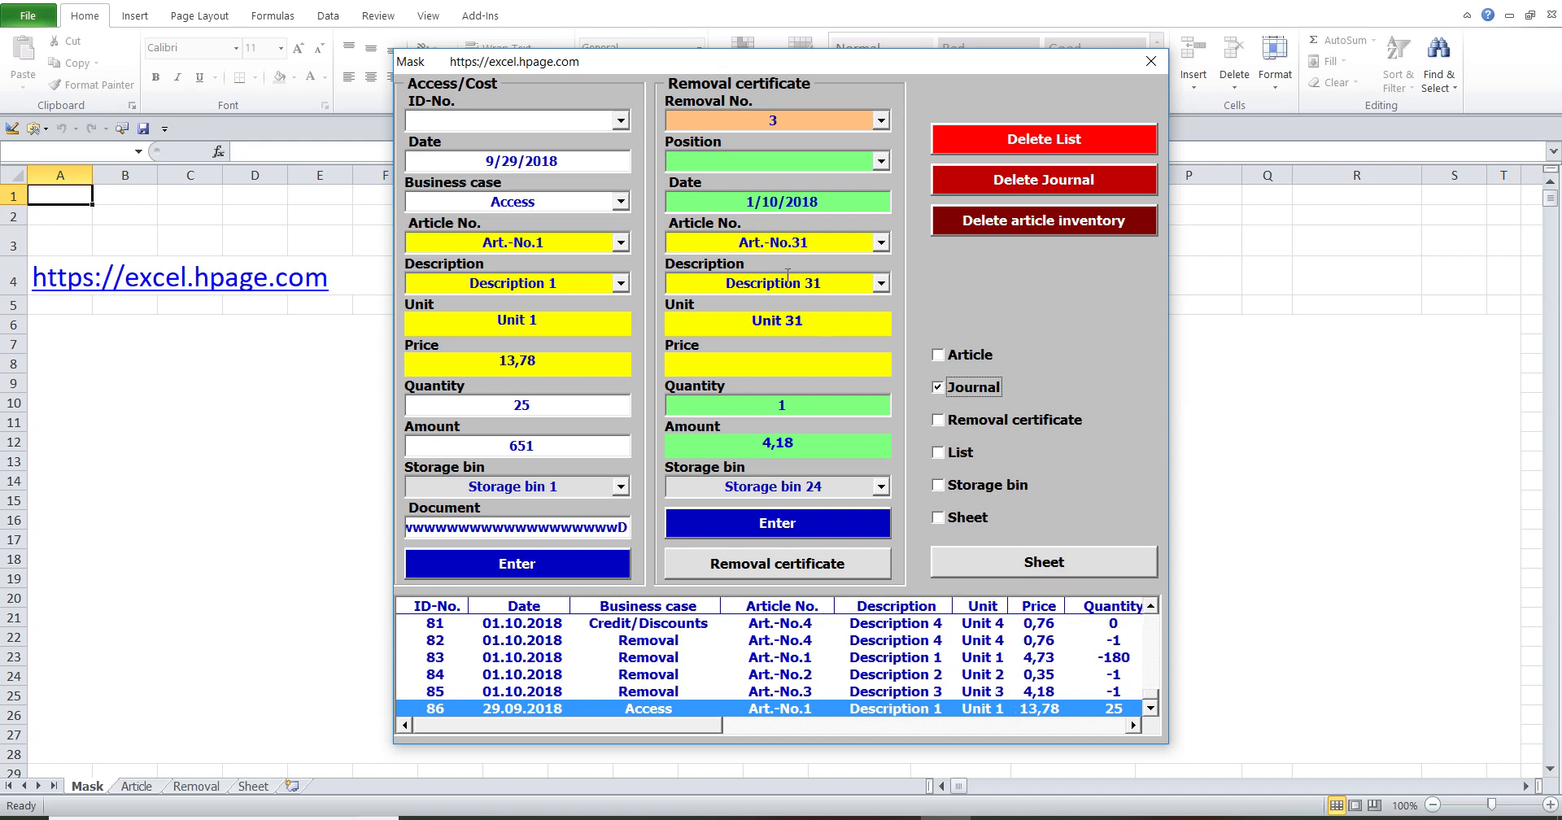
{"action": "left_click", "coordinate": [621, 121]}
{"action": "left_click_drag", "start_coordinate": [623, 150], "coordinate": [624, 248]}
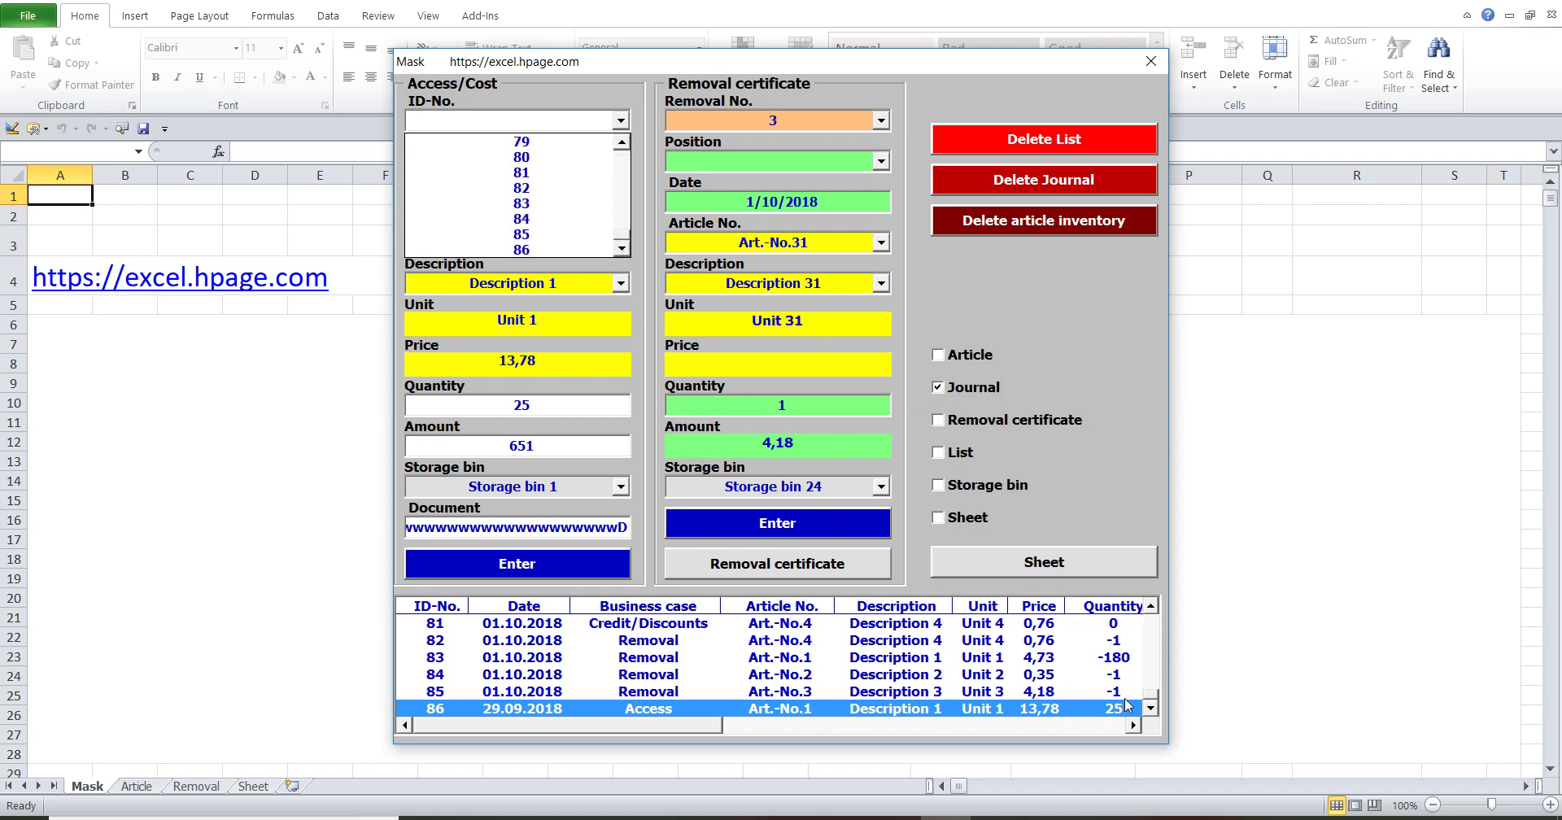
{"action": "left_click_drag", "start_coordinate": [1151, 699], "coordinate": [1151, 603]}
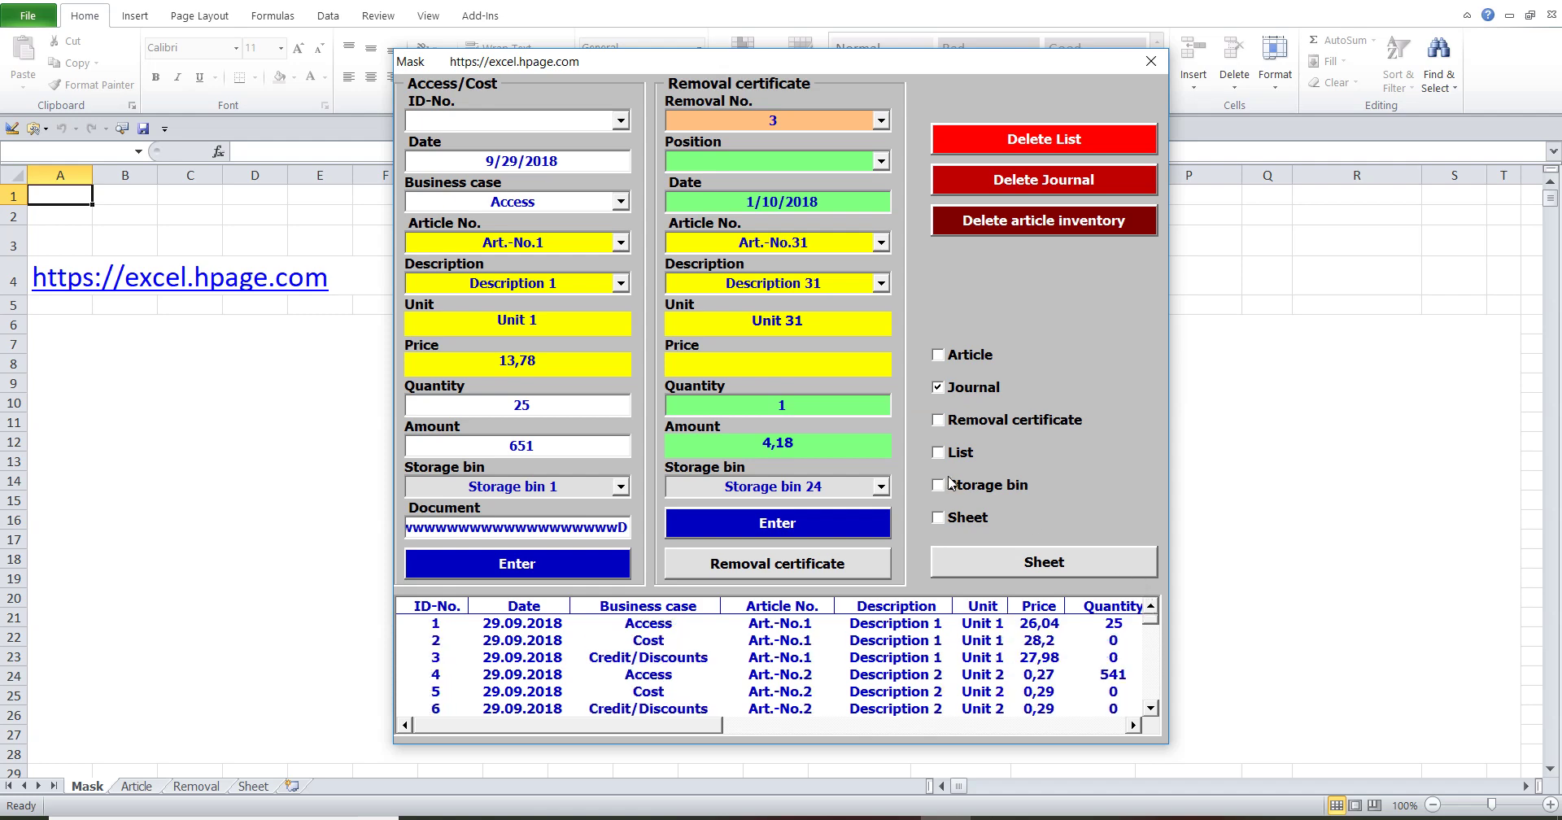
{"action": "left_click", "coordinate": [942, 518]}
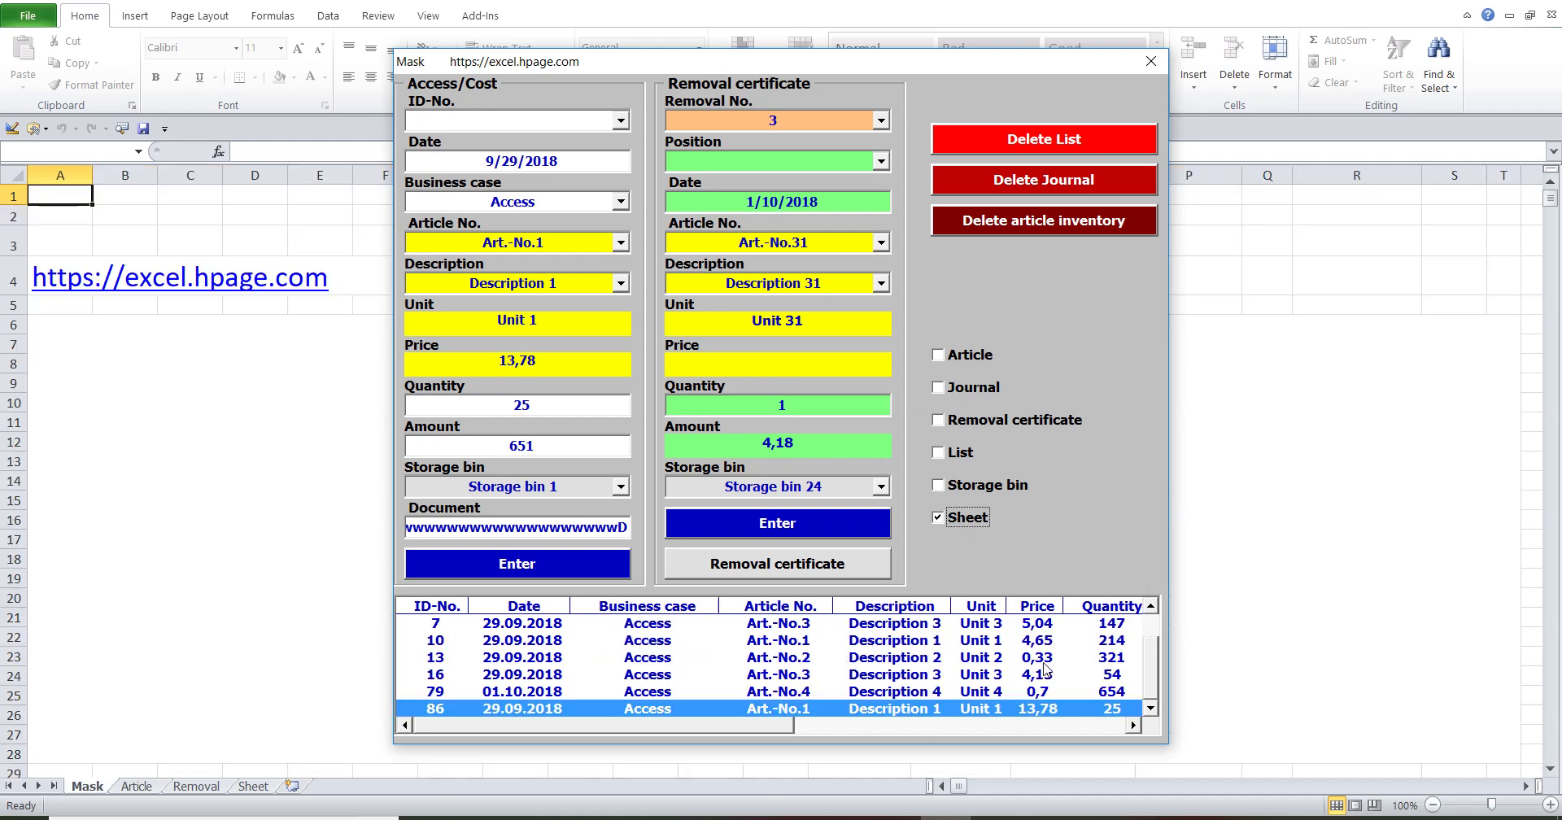
{"action": "left_click_drag", "start_coordinate": [1156, 679], "coordinate": [1155, 622]}
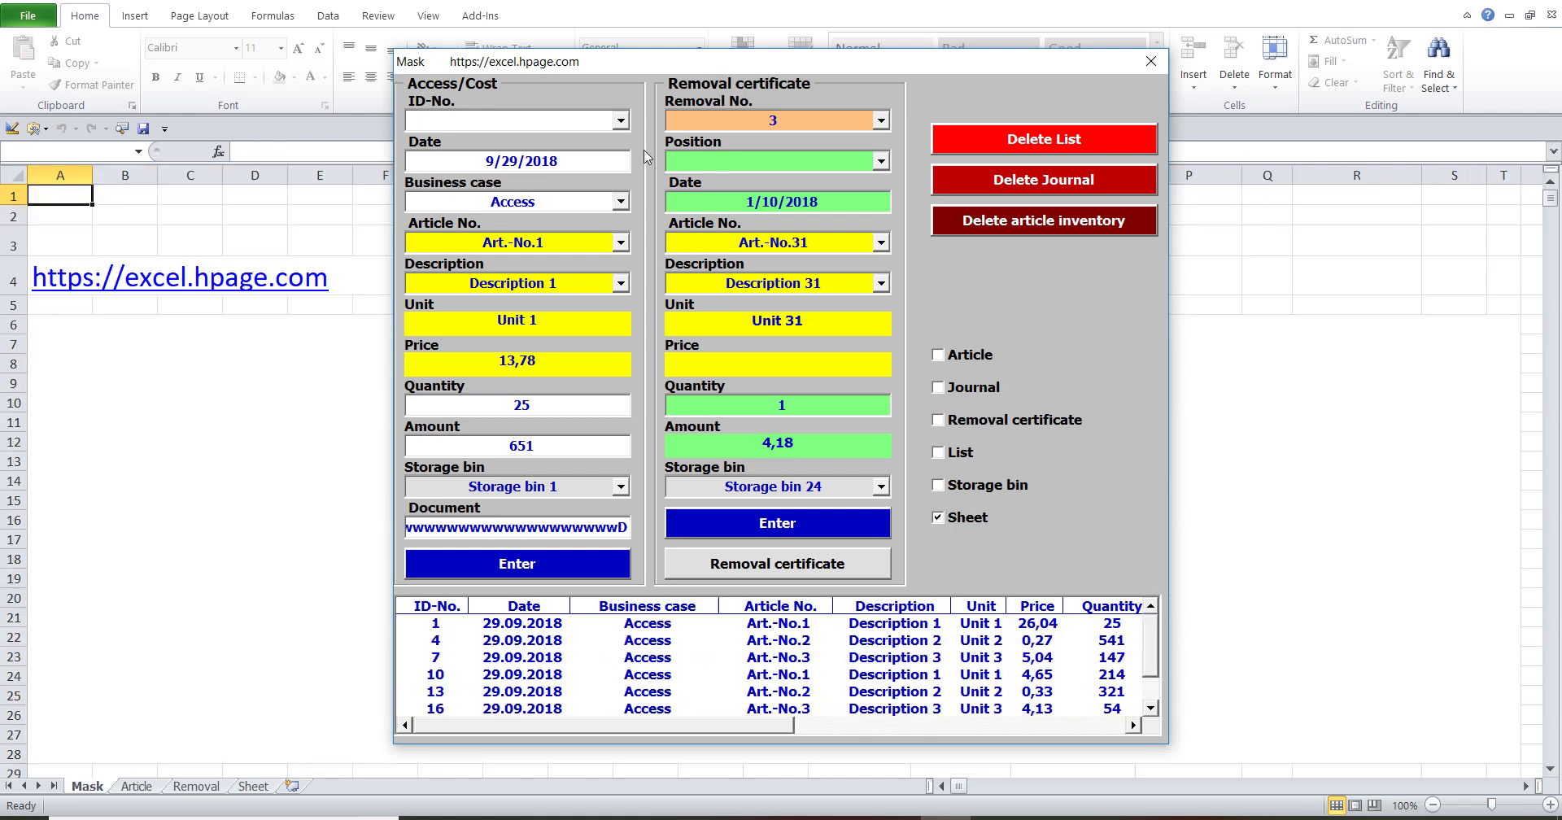
{"action": "left_click", "coordinate": [621, 122]}
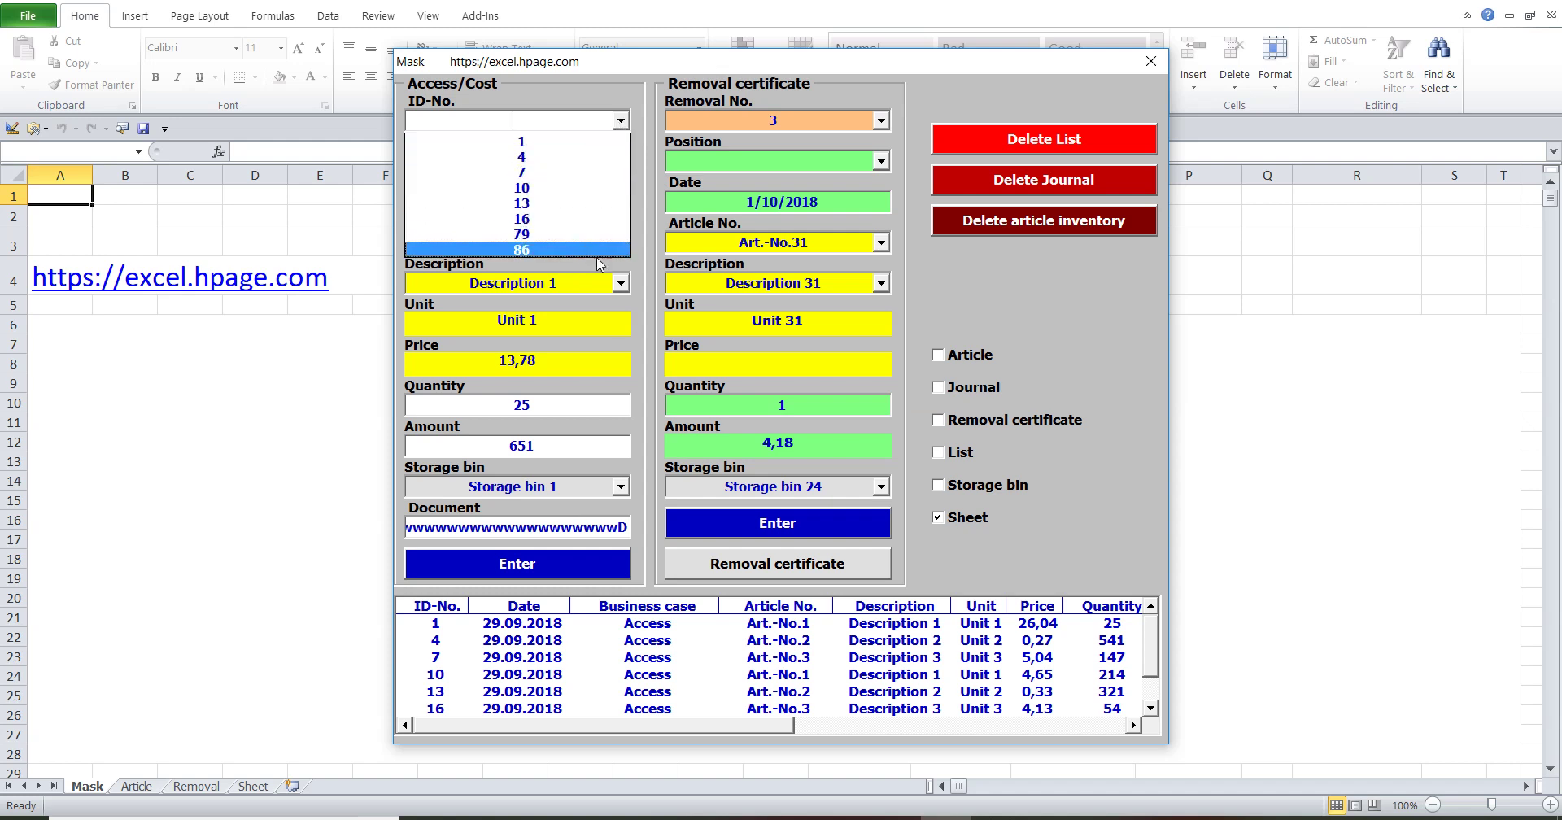
{"action": "left_click", "coordinate": [802, 123]}
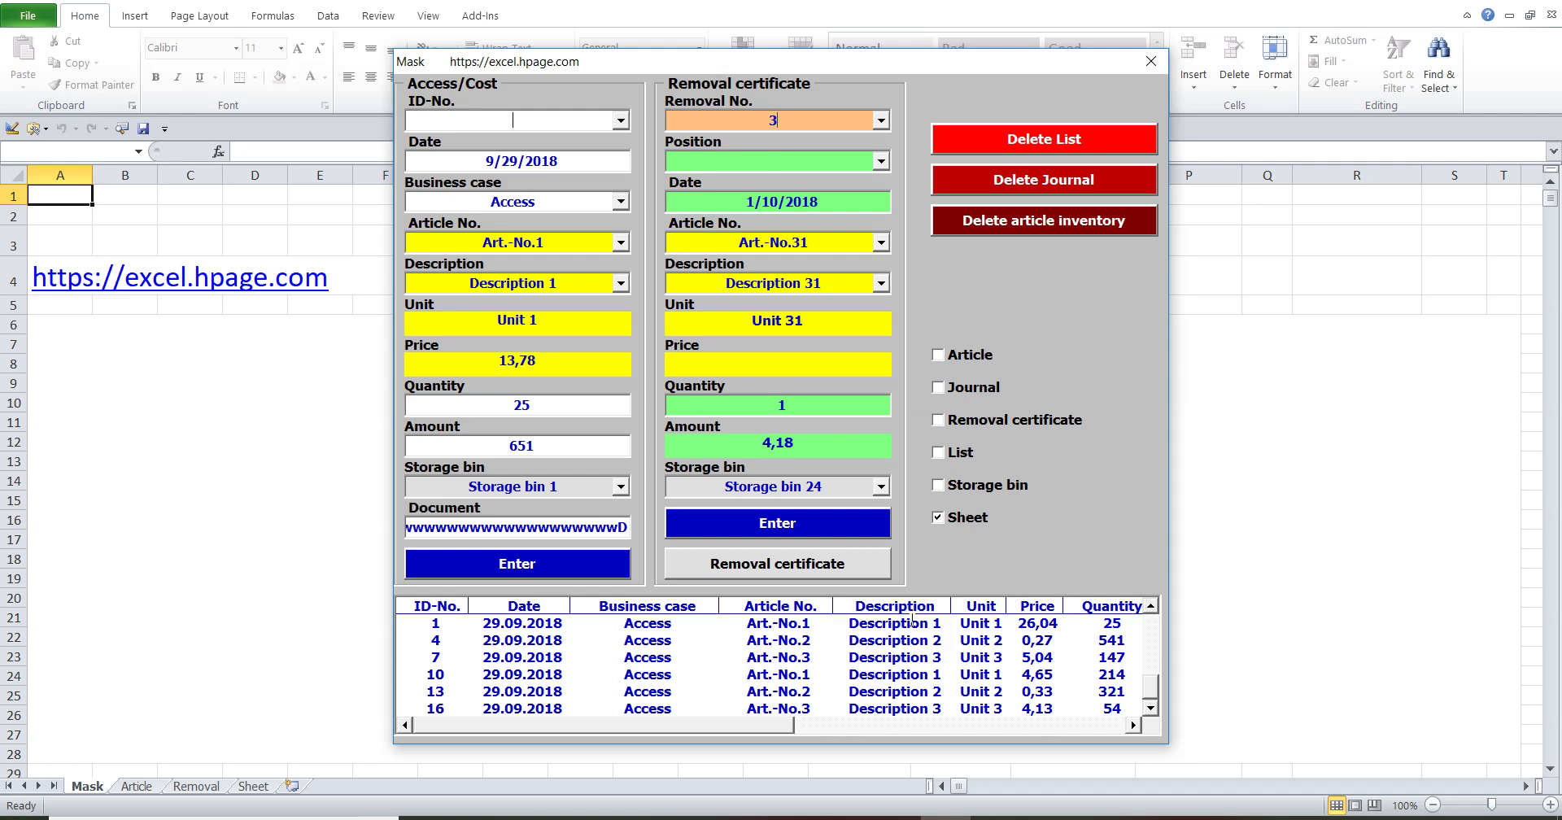
{"action": "key", "text": "Return"}
{"action": "left_click", "coordinate": [1044, 563]}
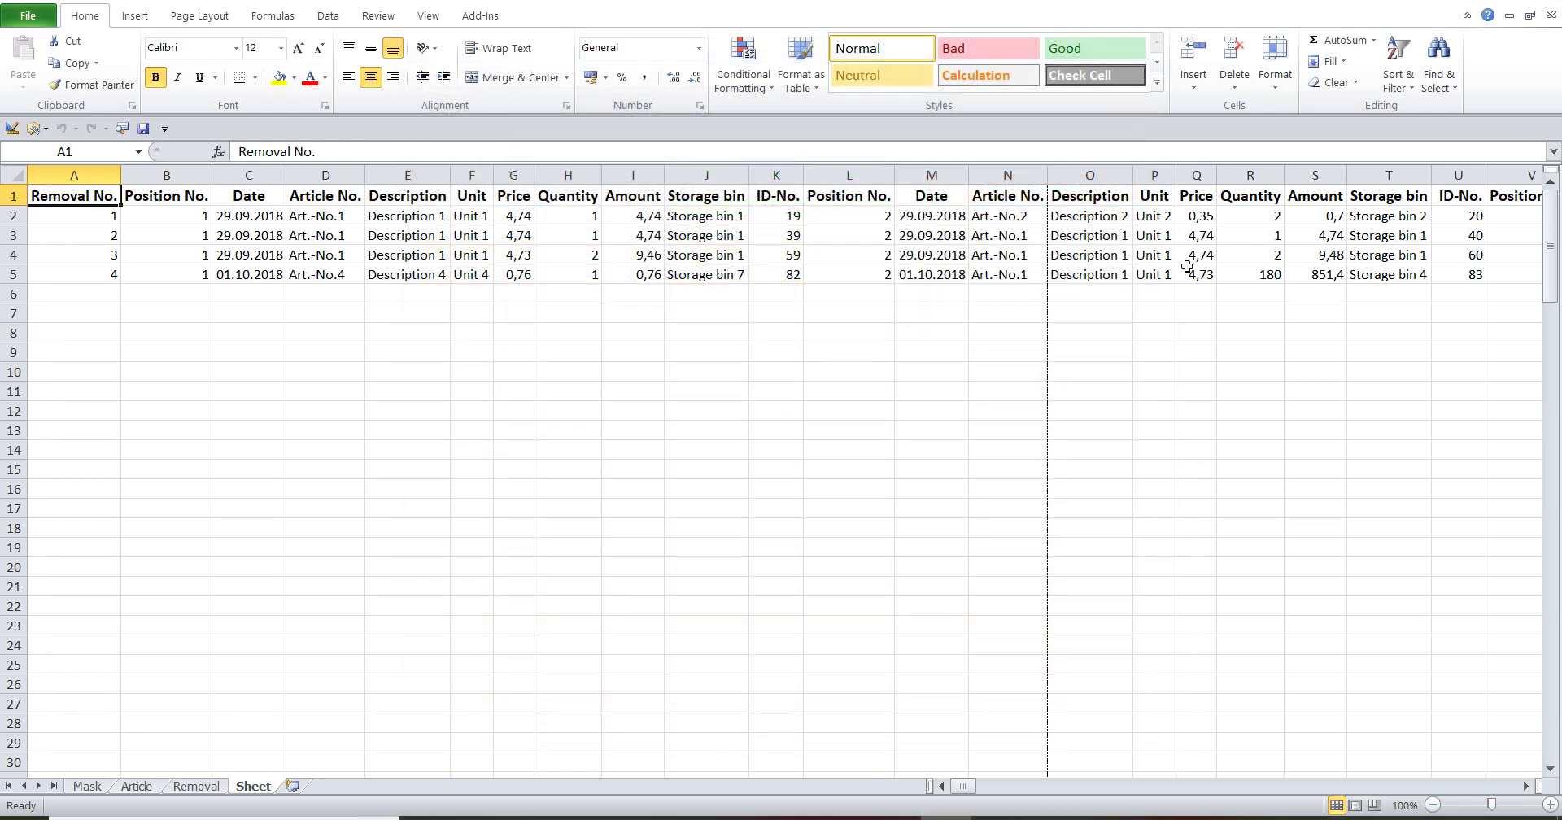
- Filter the removal list's Removal No. column to 2, then reopen the Mask form
{"action": "left_click", "coordinate": [1401, 86]}
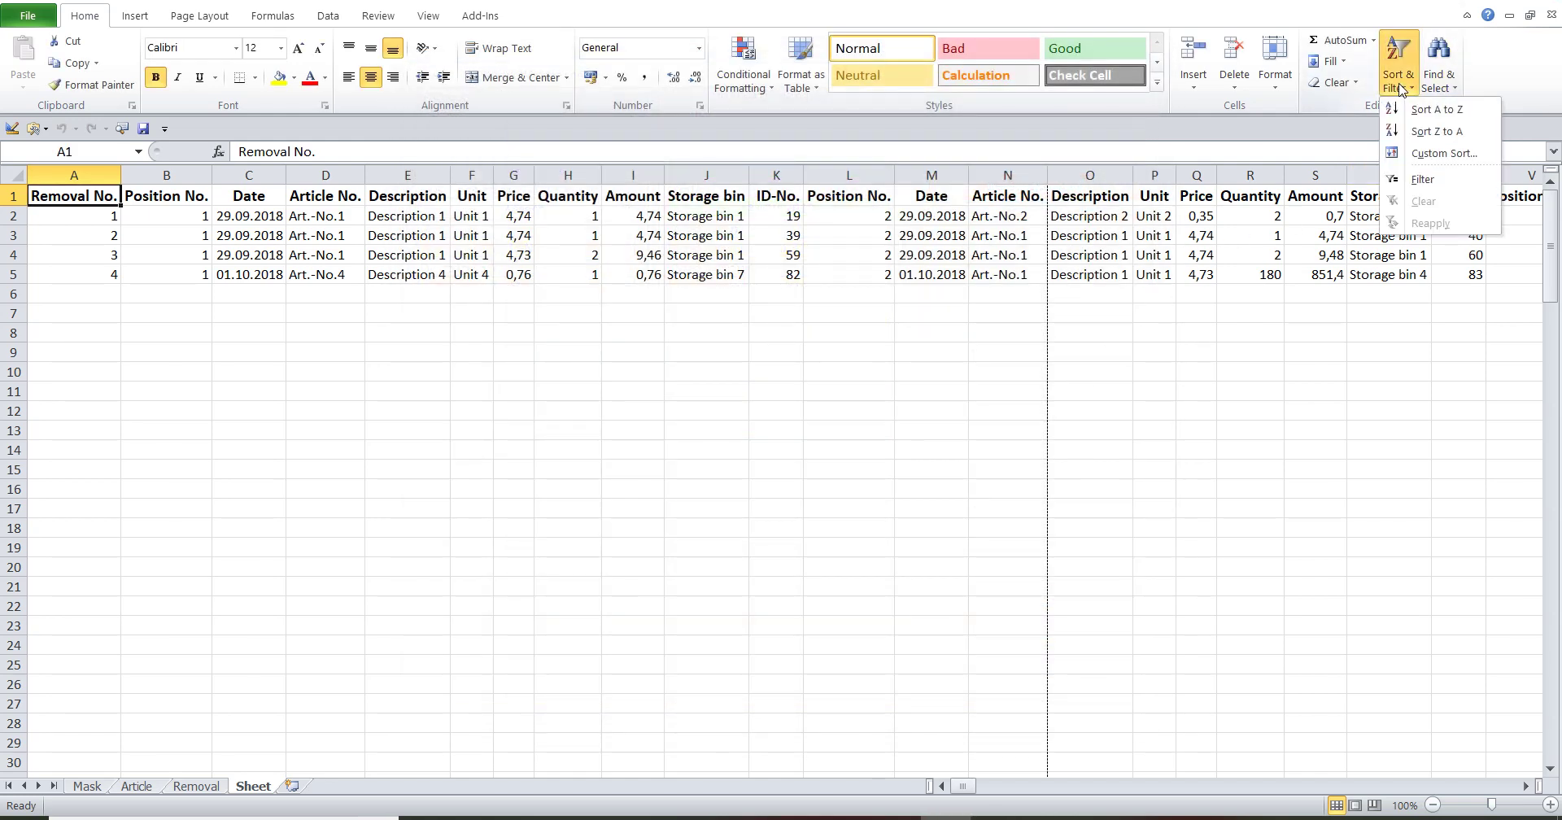
{"action": "left_click", "coordinate": [1422, 179]}
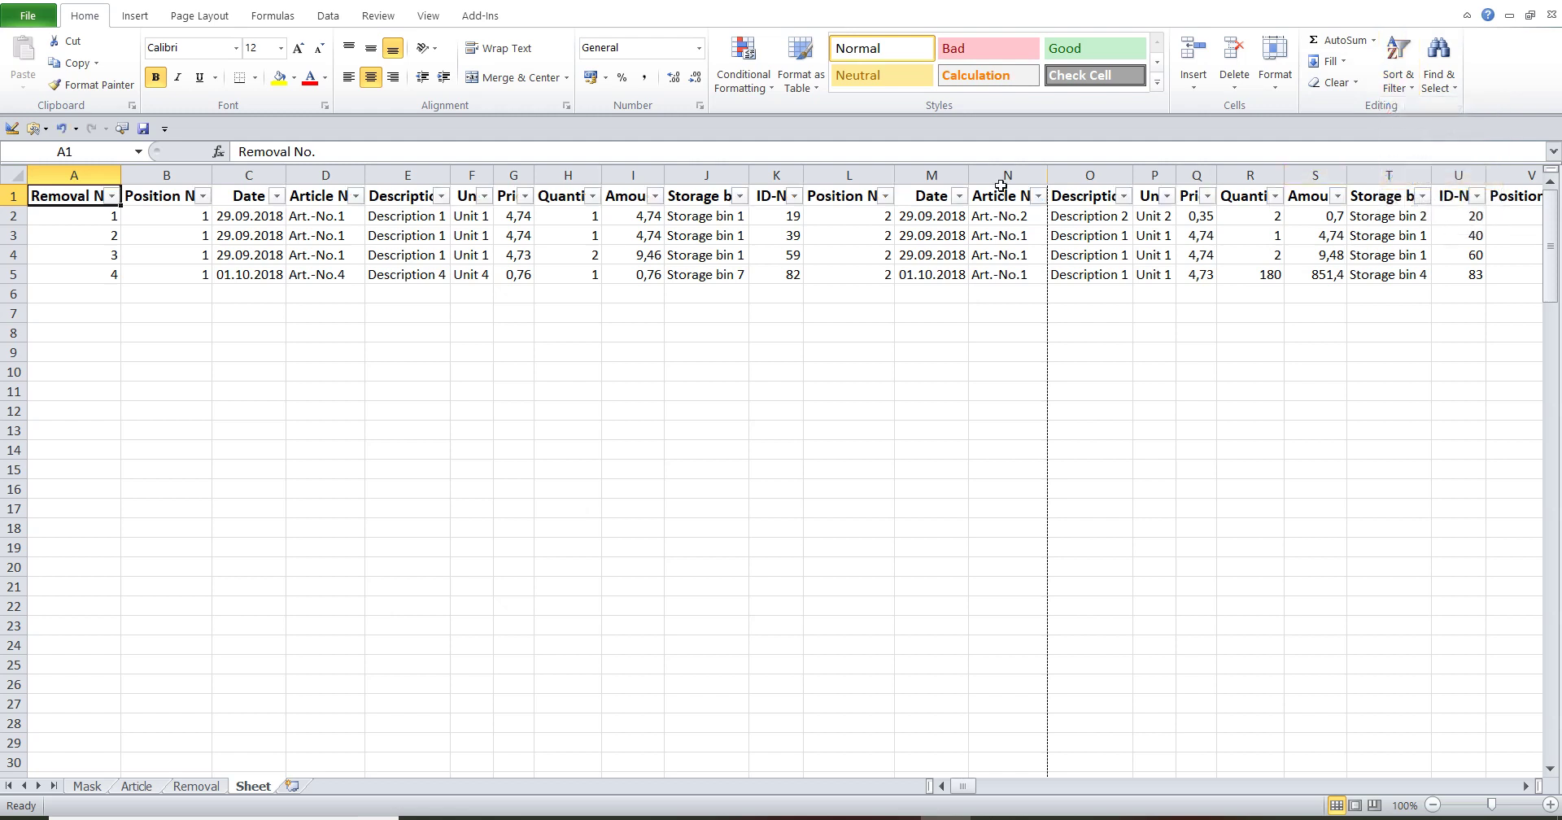
{"action": "left_click", "coordinate": [110, 196]}
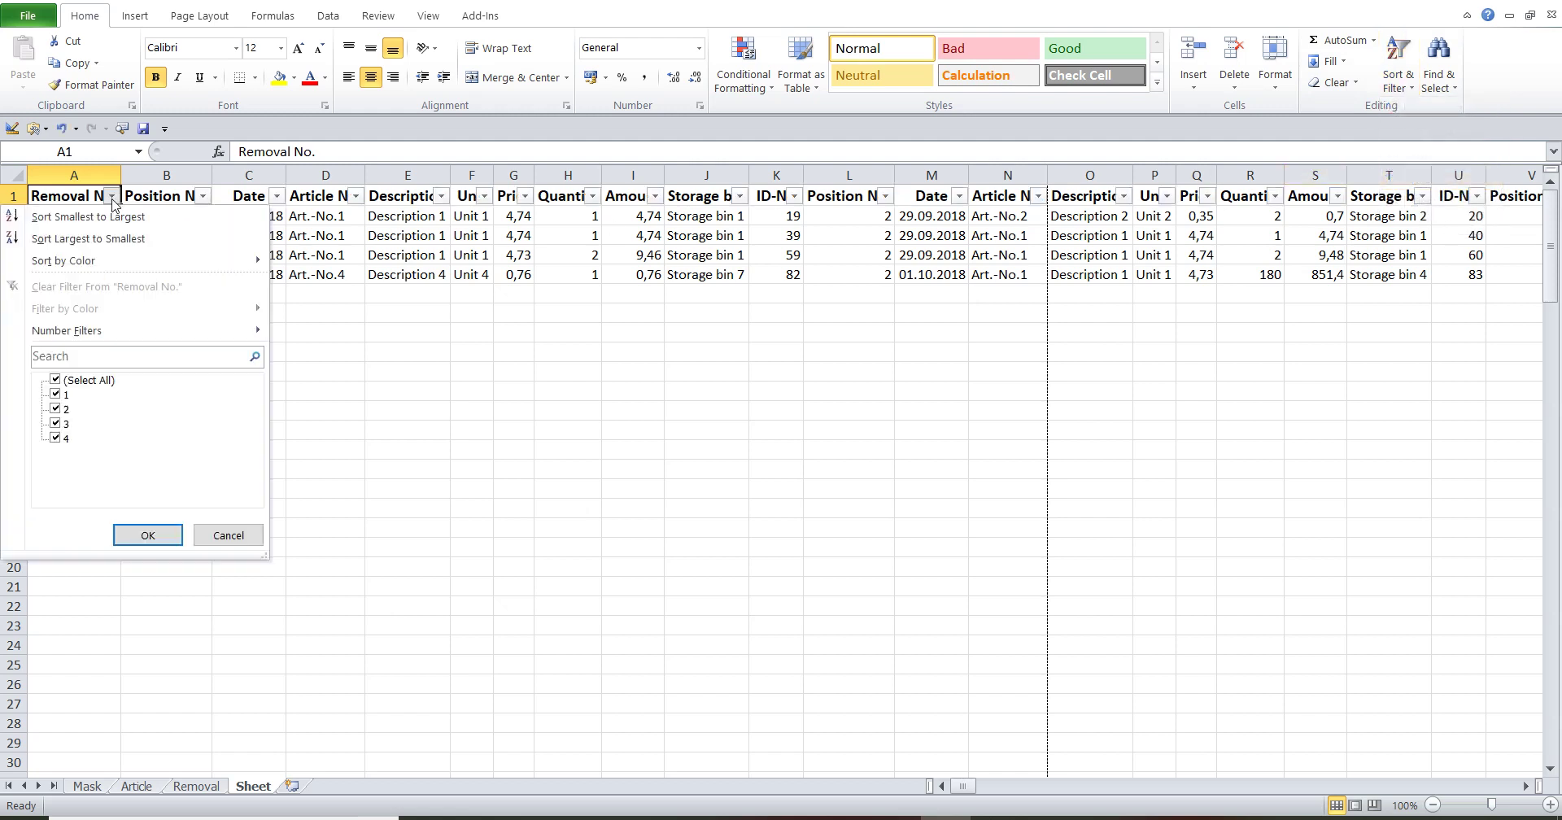
{"action": "left_click", "coordinate": [55, 380]}
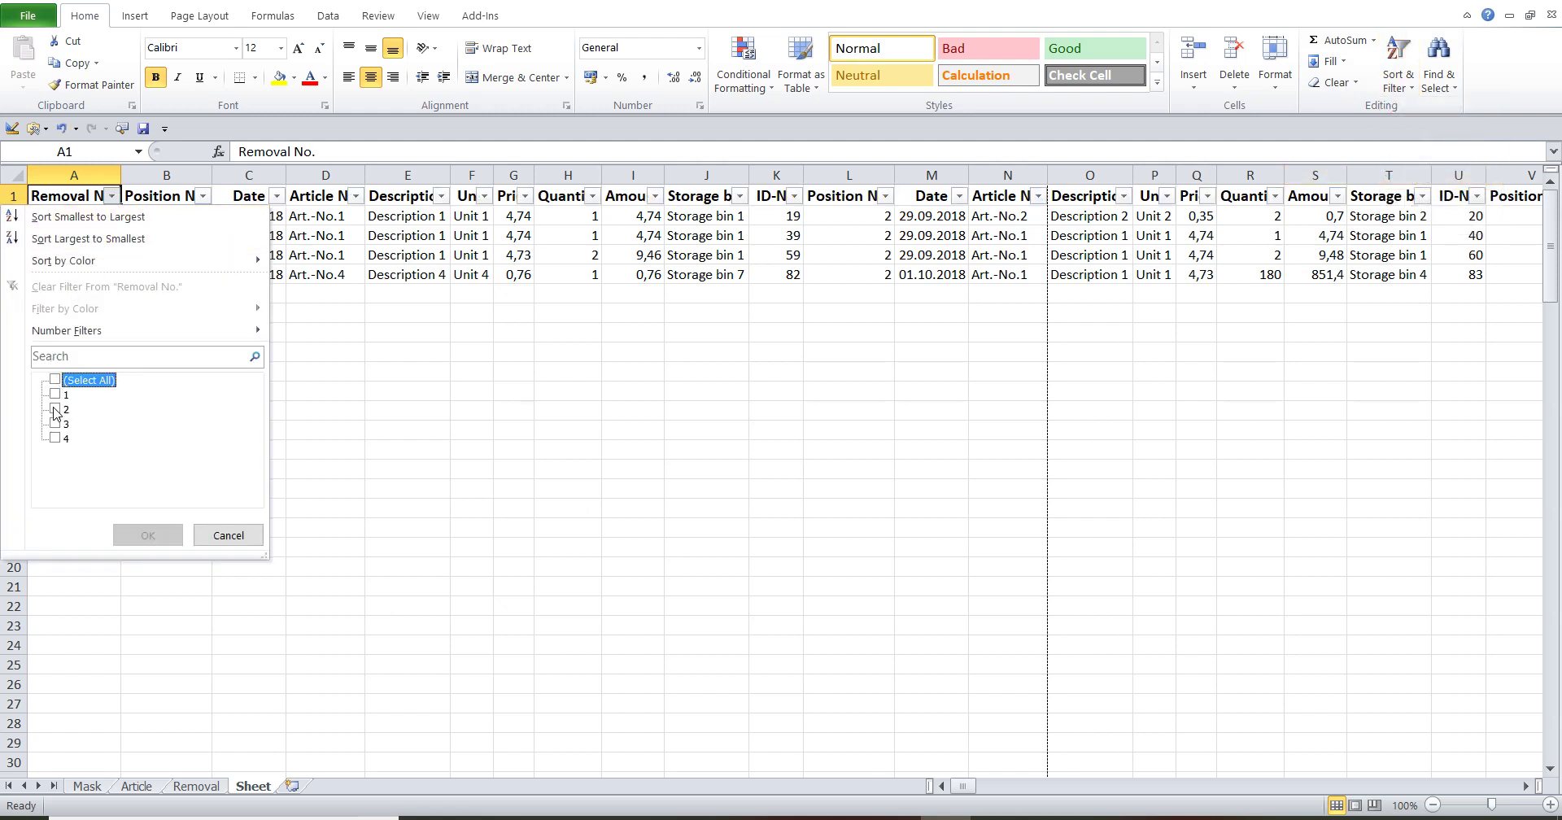
{"action": "left_click", "coordinate": [54, 410]}
{"action": "left_click", "coordinate": [139, 535]}
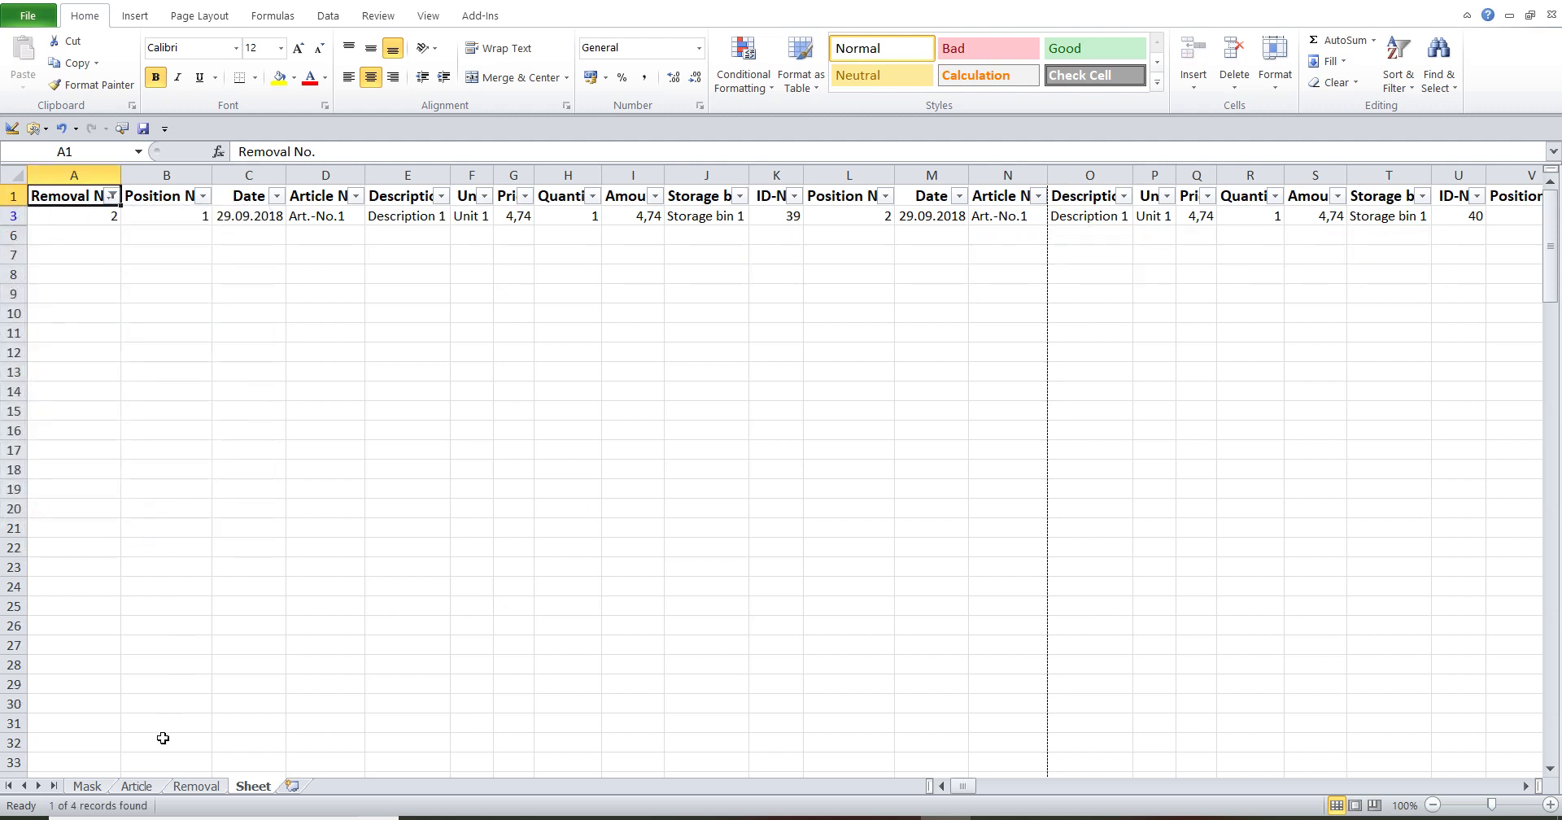
{"action": "left_click", "coordinate": [88, 788]}
{"action": "left_click", "coordinate": [672, 240]}
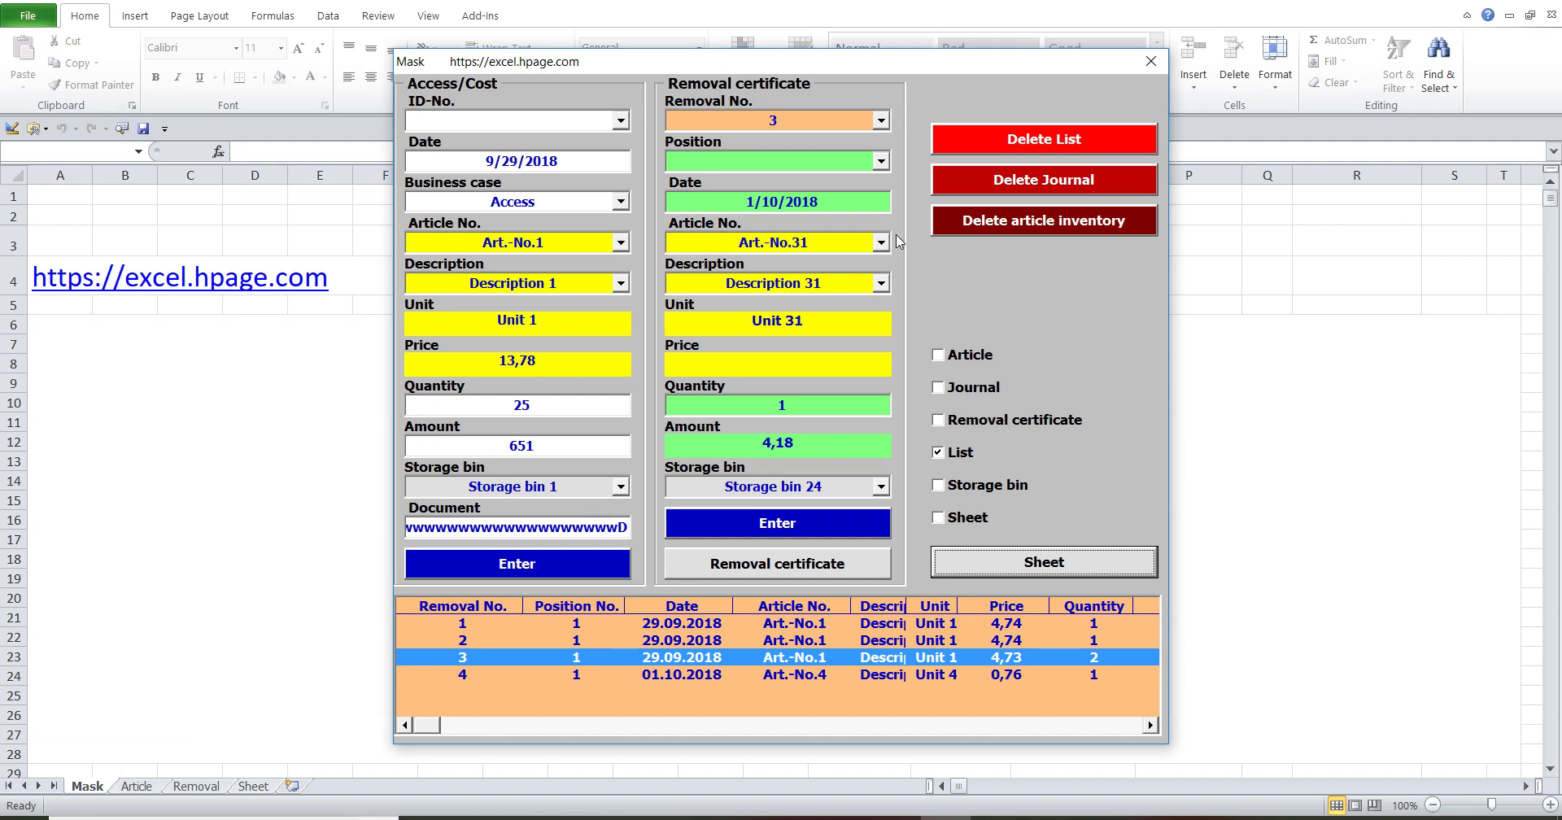
- Tick Sheet so Removal No. offers only 2, then list all storage bins
{"action": "left_click", "coordinate": [882, 121]}
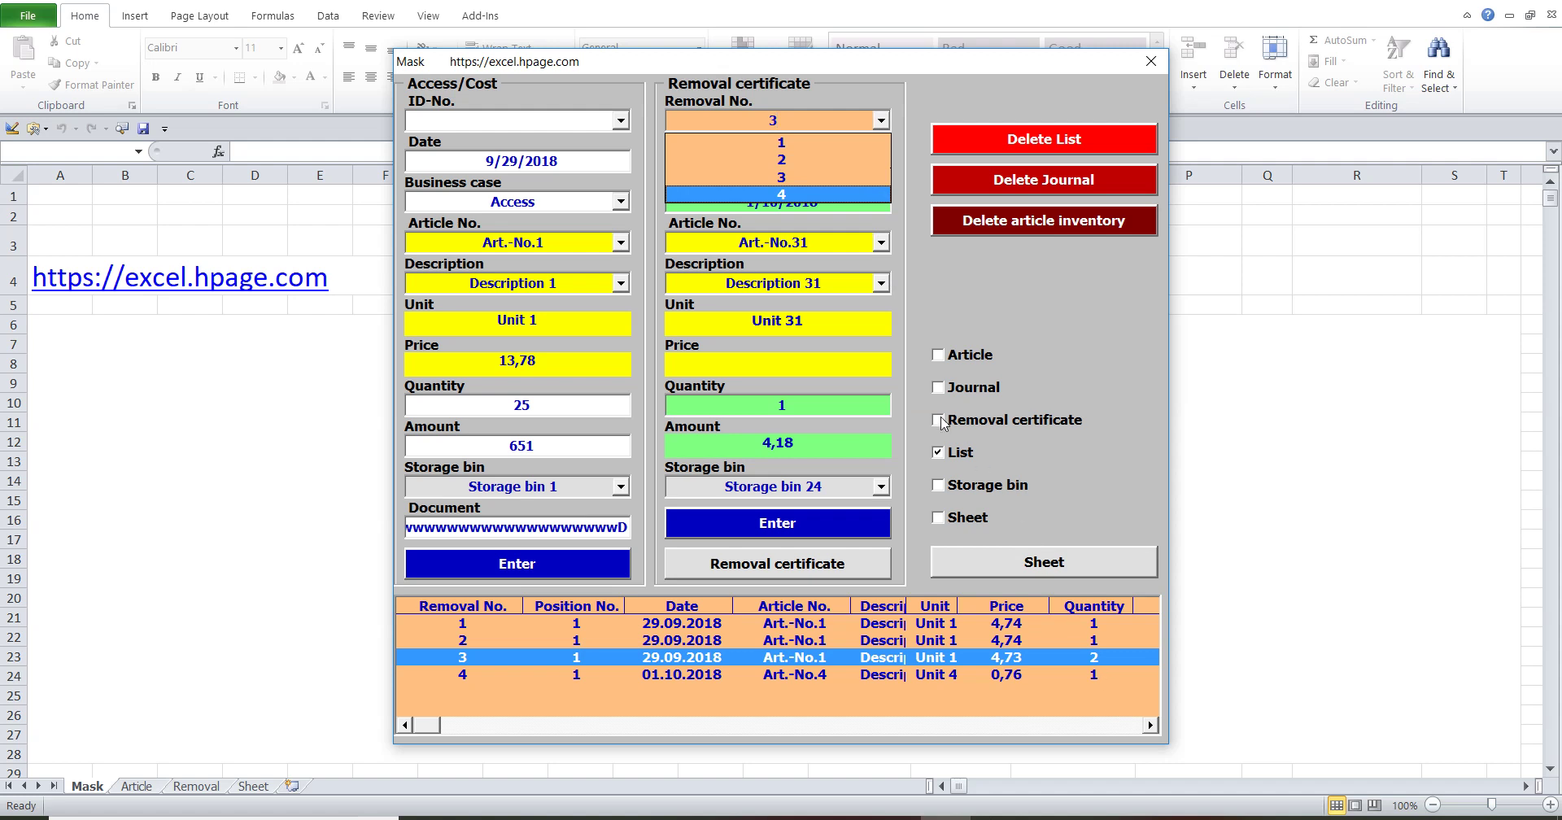
{"action": "left_click", "coordinate": [940, 518]}
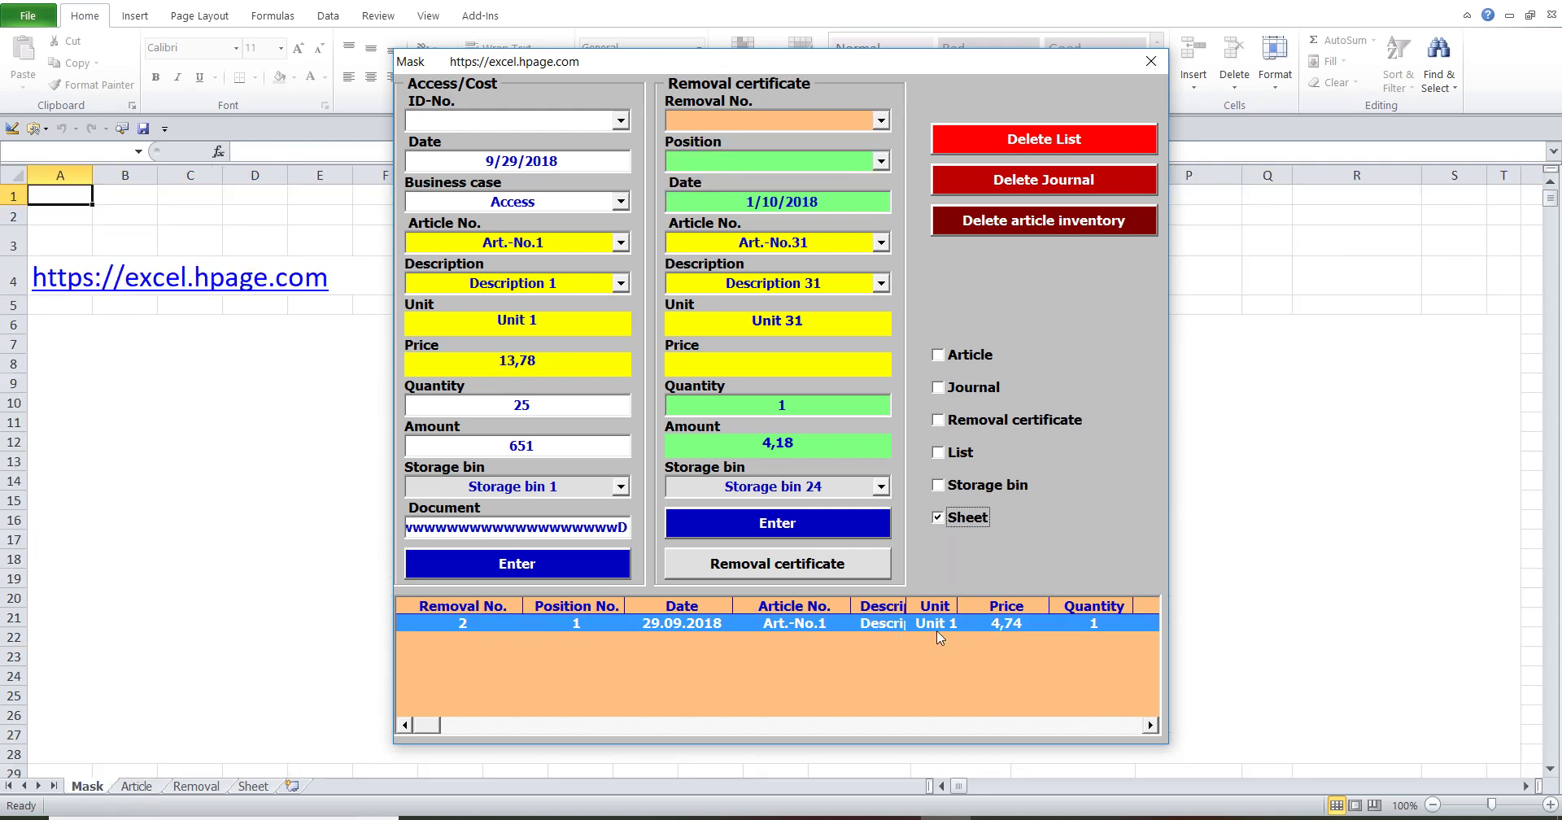
{"action": "left_click", "coordinate": [881, 120]}
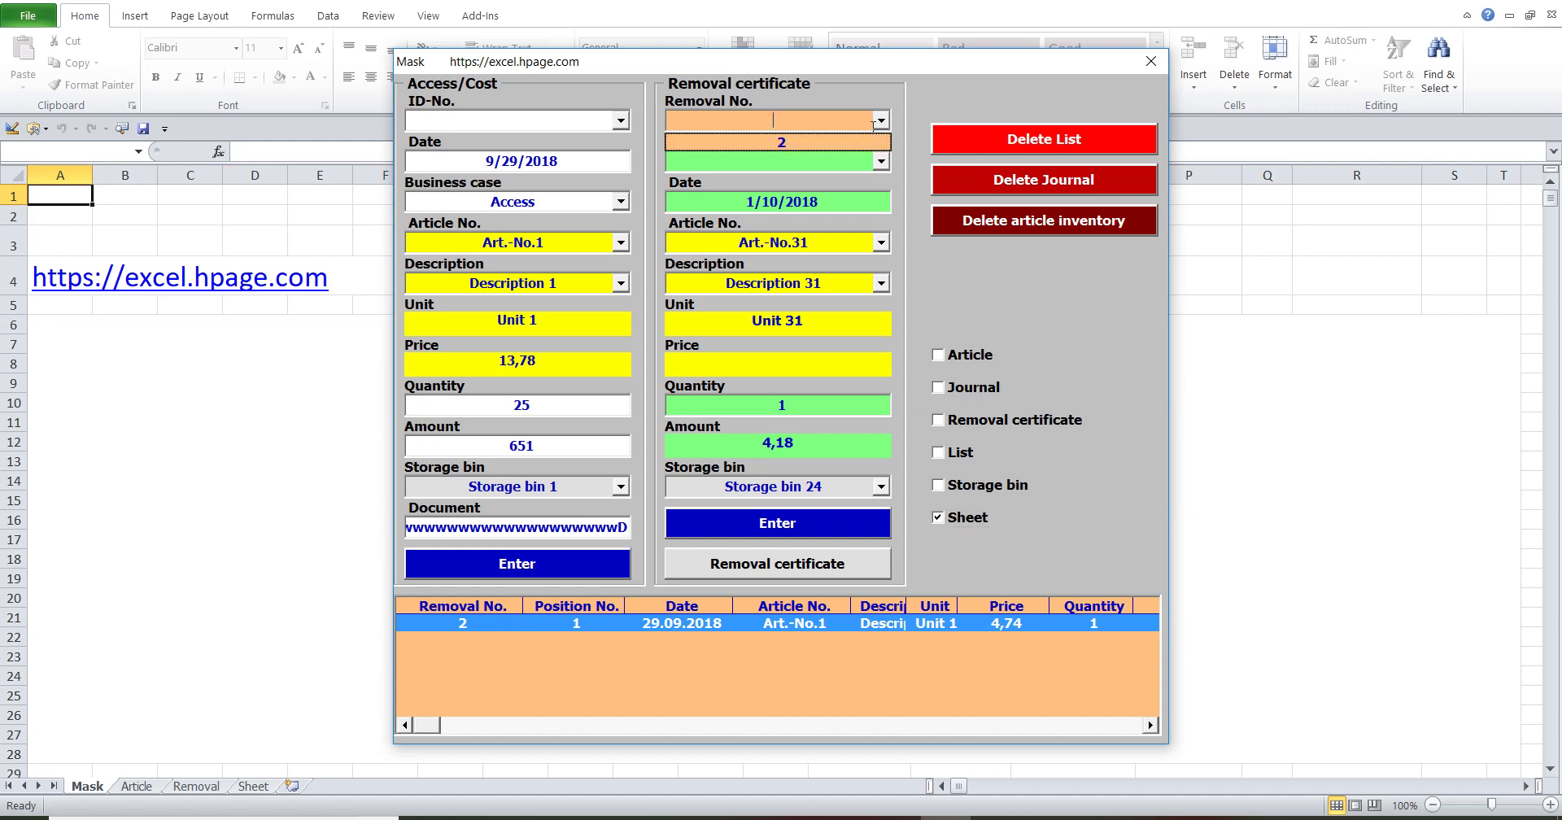
{"action": "left_click", "coordinate": [842, 489]}
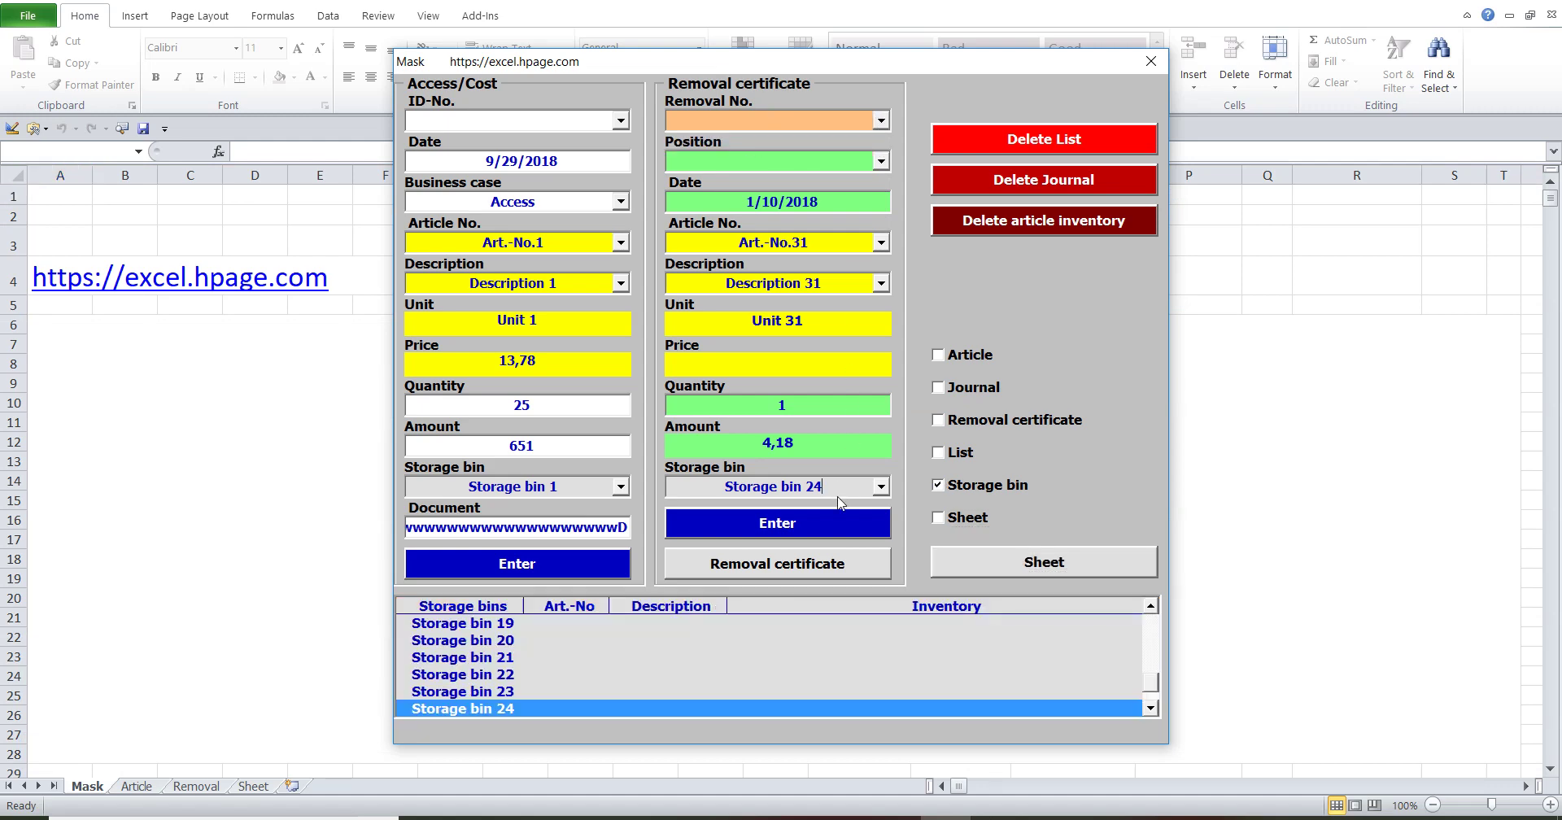
- Copy the storage bin list to Sheet, filter Art.-No to Art.-No.1, and reopen Mask
{"action": "left_click", "coordinate": [961, 568]}
{"action": "left_click", "coordinate": [940, 518]}
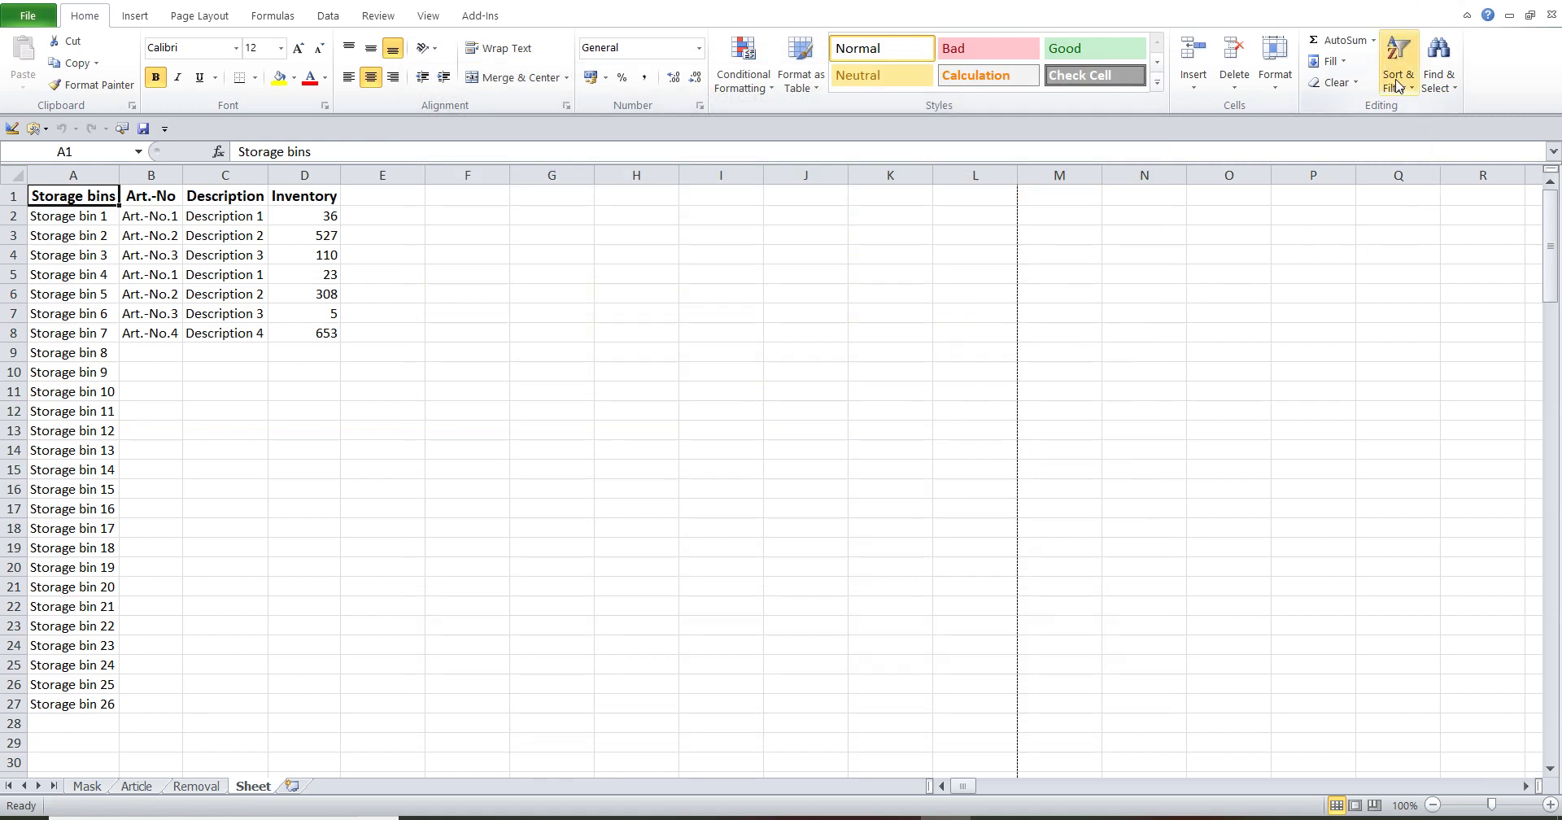
{"action": "left_click", "coordinate": [1397, 86]}
{"action": "left_click", "coordinate": [1424, 180]}
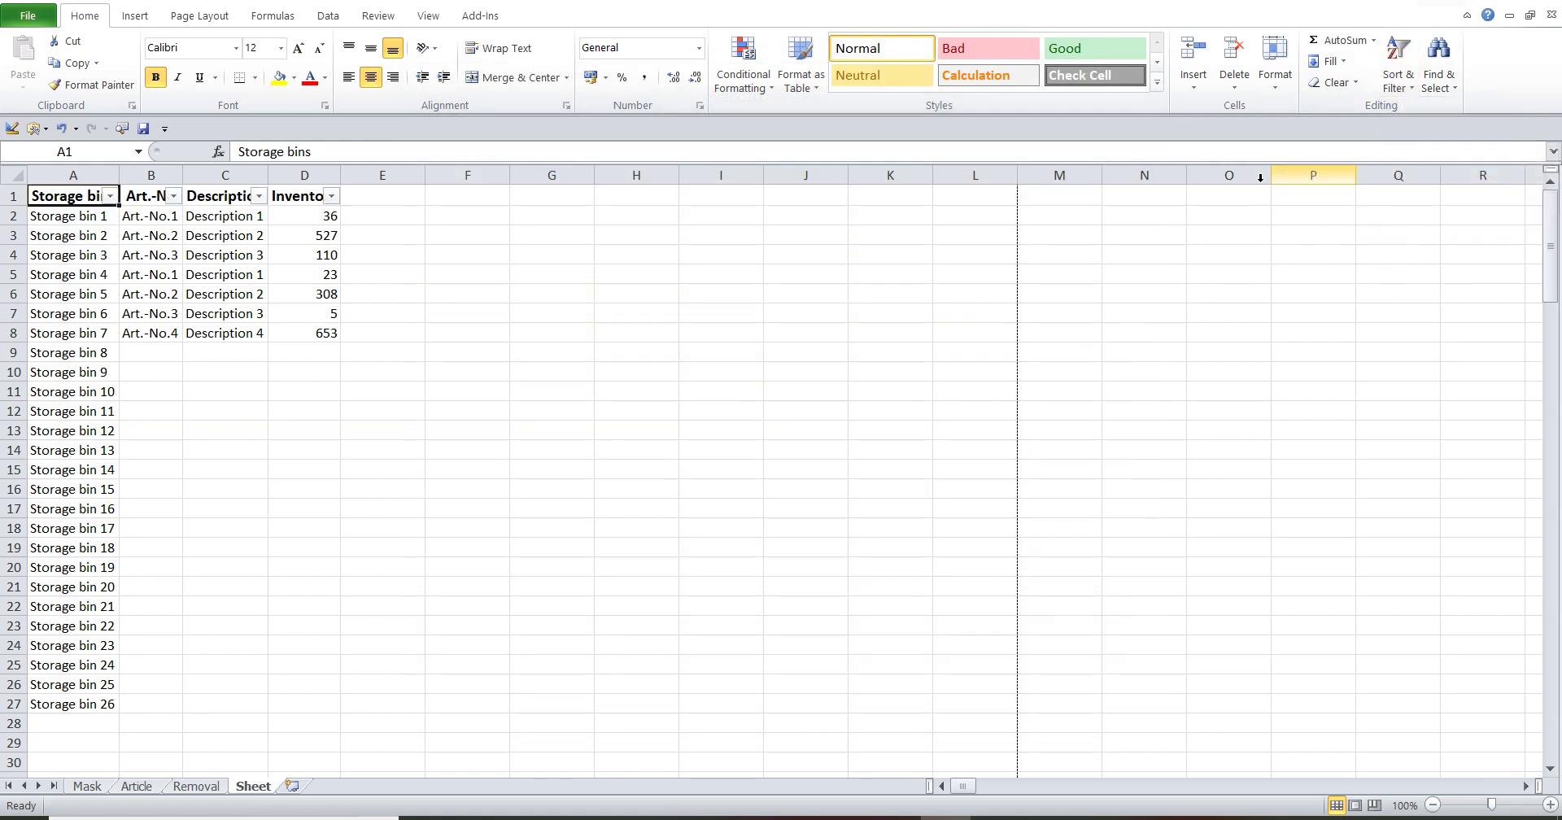
{"action": "left_click", "coordinate": [173, 196]}
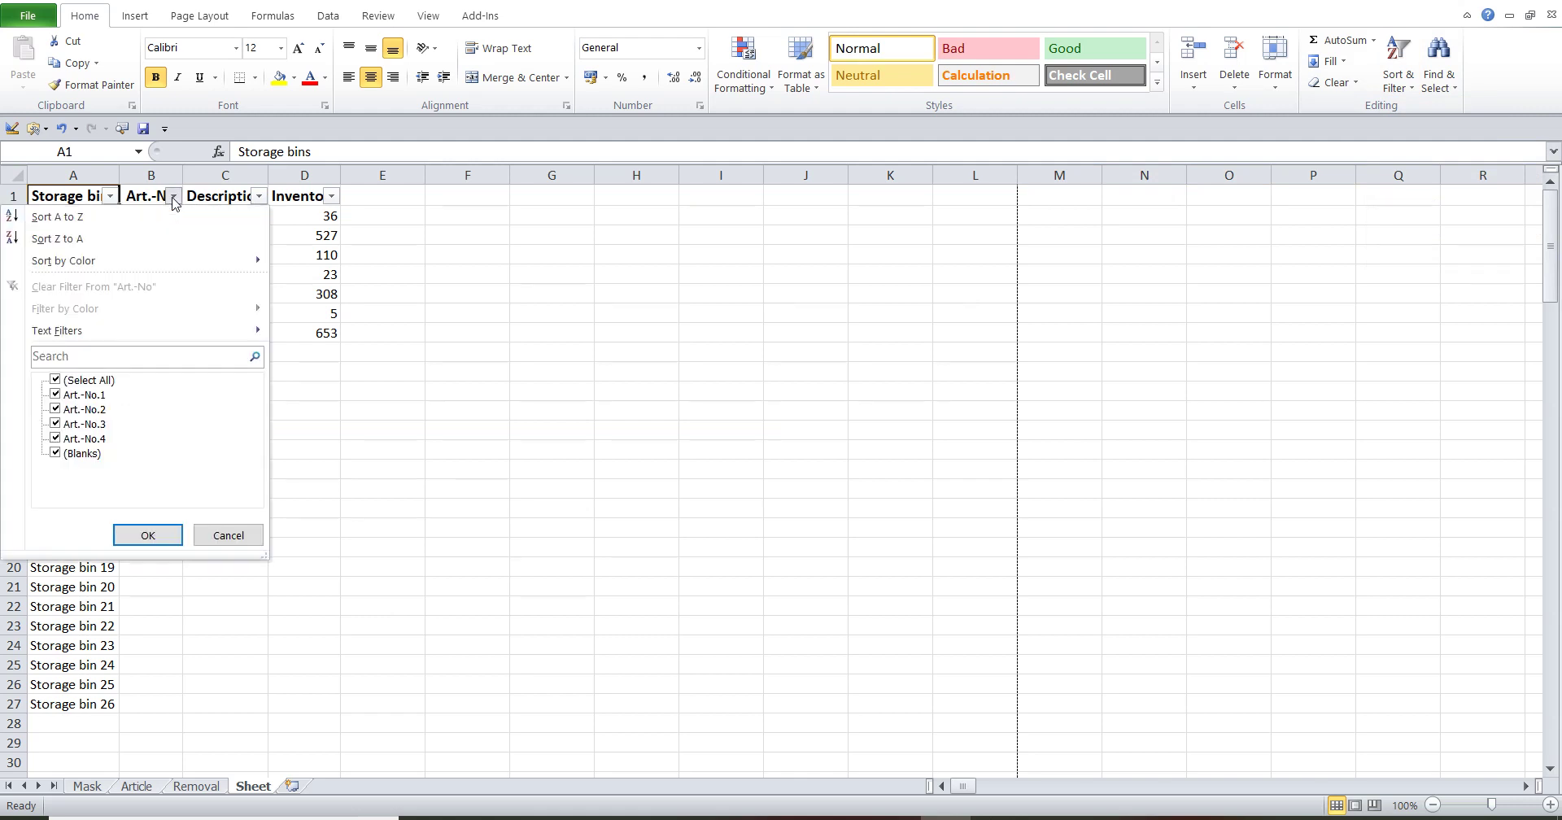
{"action": "left_click", "coordinate": [57, 379]}
{"action": "left_click", "coordinate": [65, 395]}
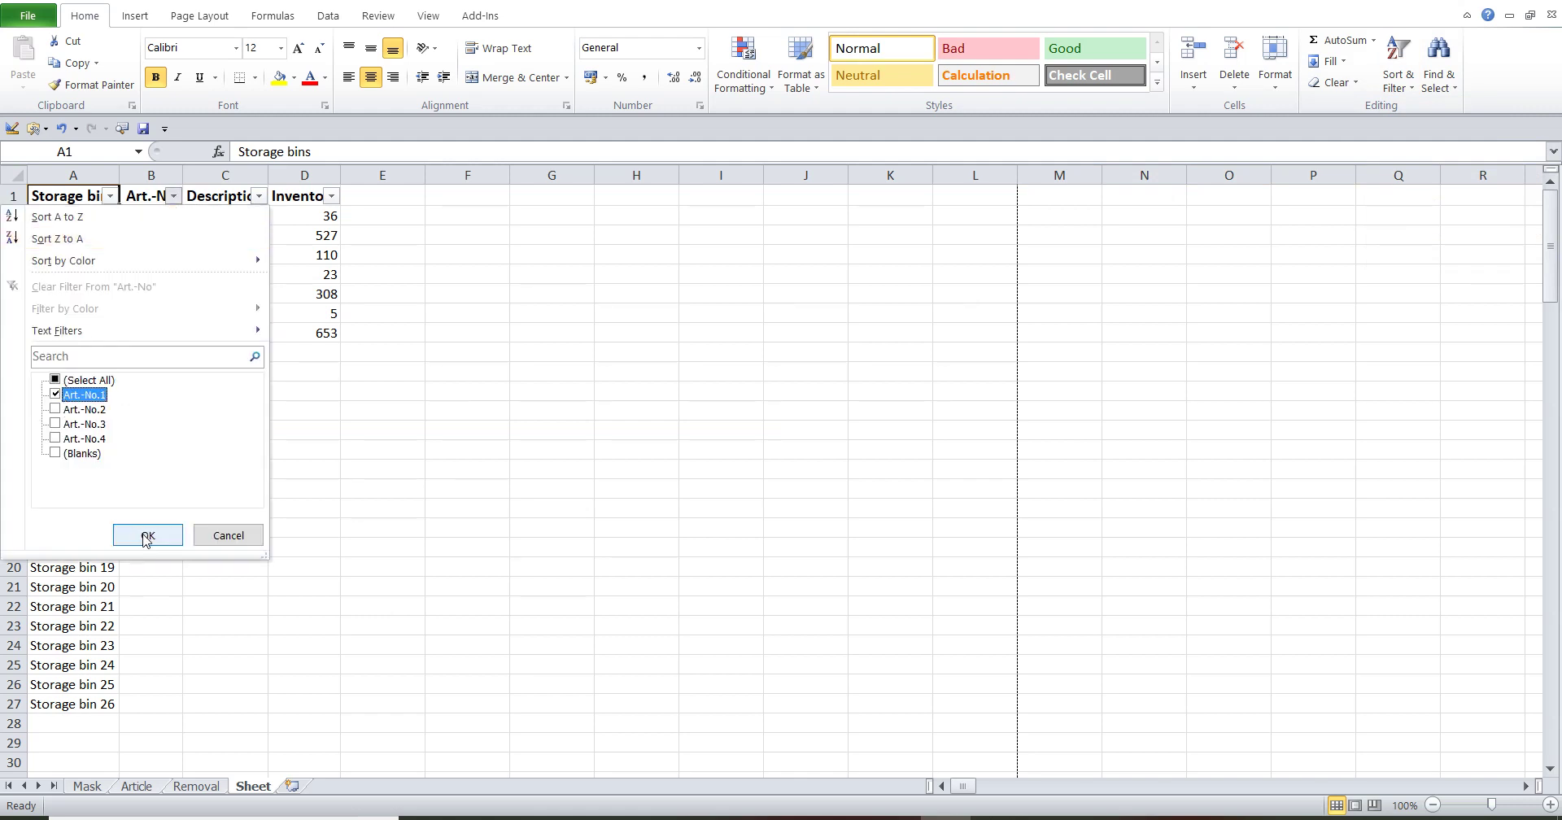
{"action": "left_click", "coordinate": [147, 535]}
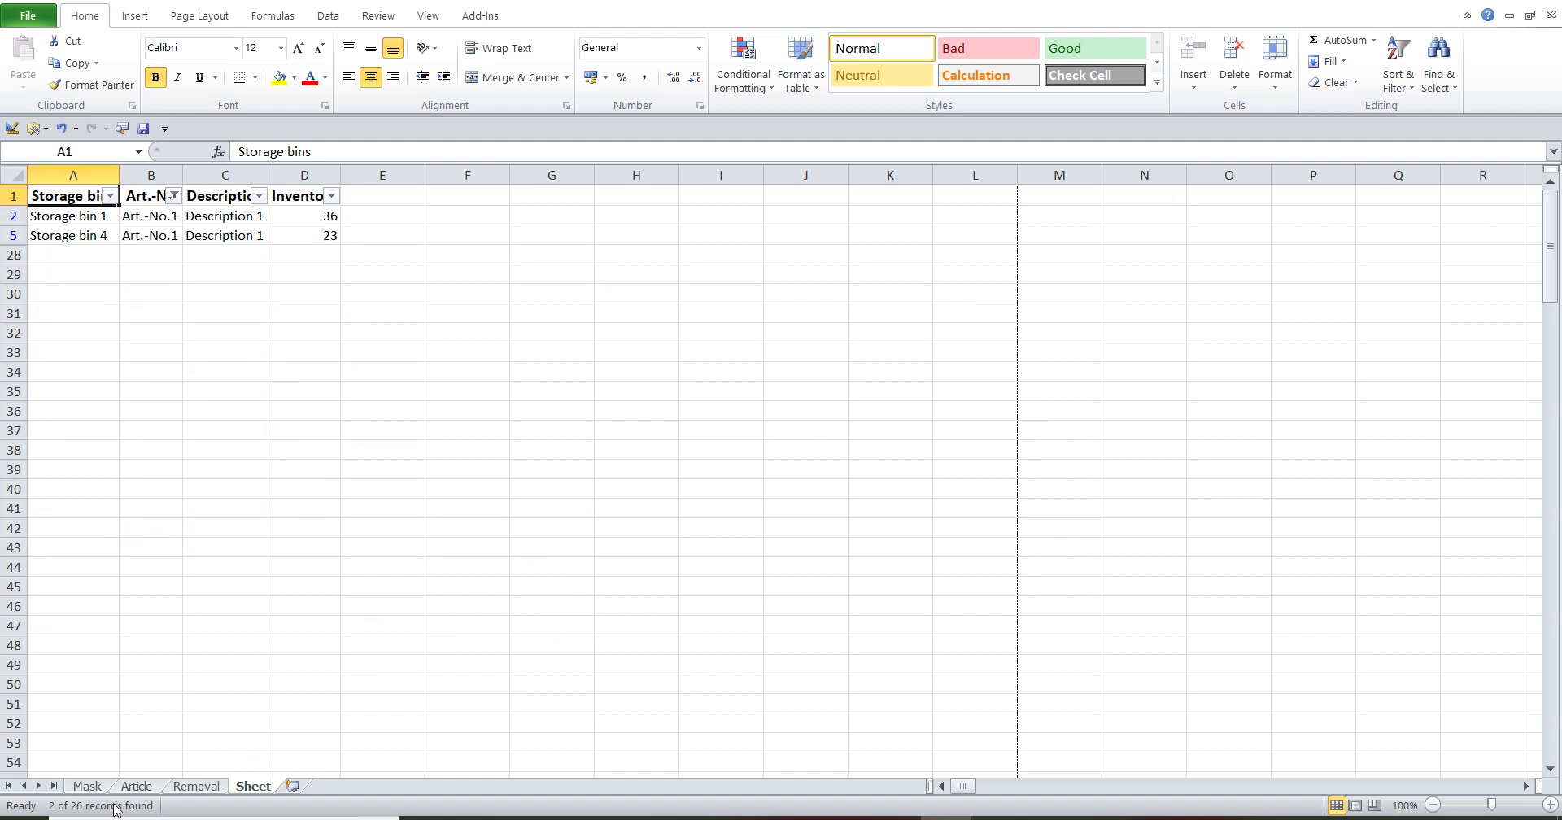
{"action": "left_click", "coordinate": [89, 787]}
{"action": "left_click", "coordinate": [756, 259]}
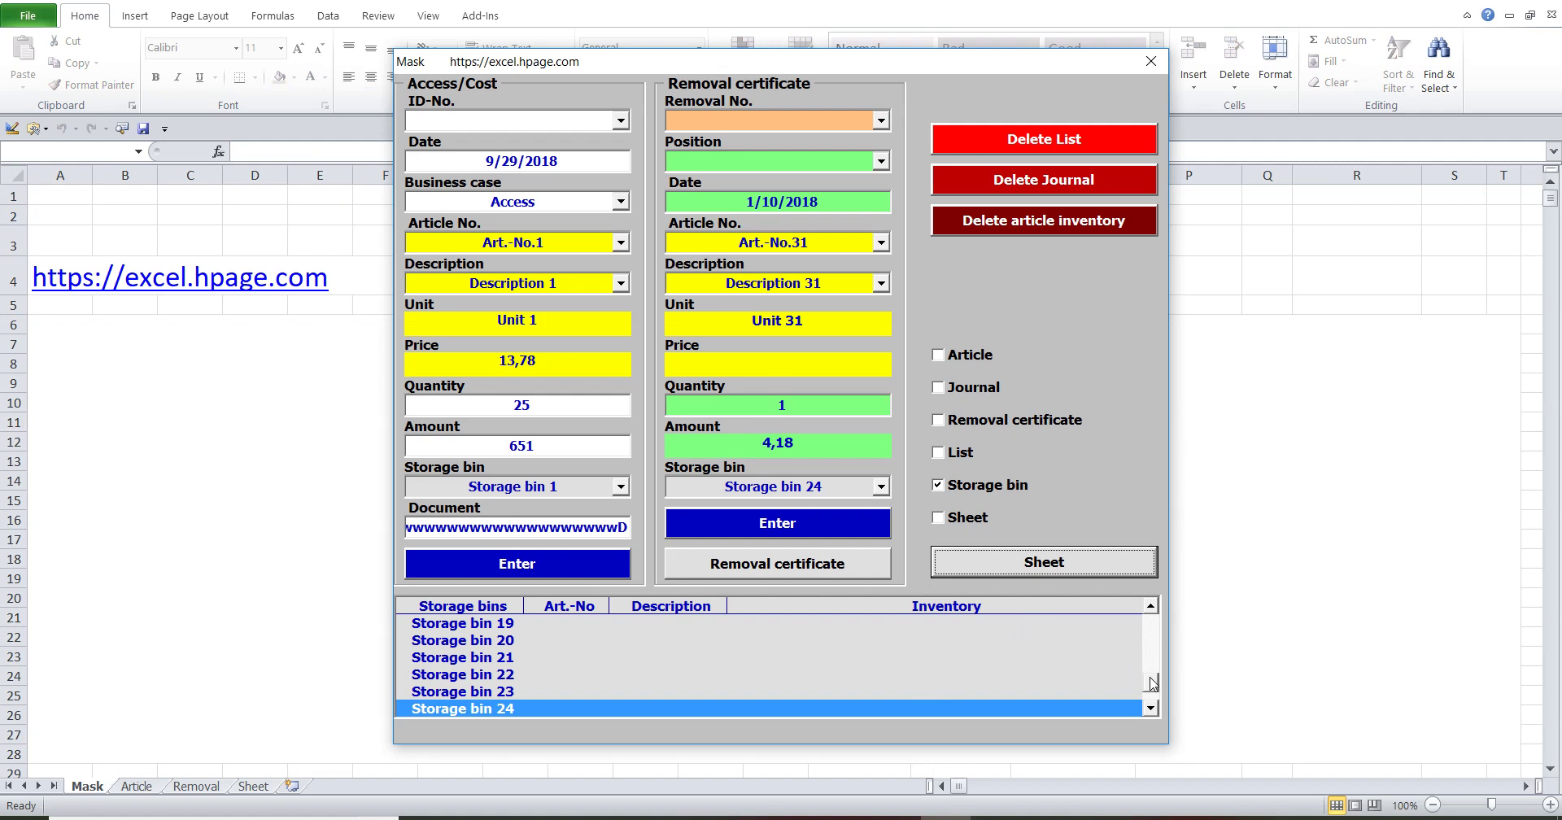
- Choose Storage bin 21 for the removal and list only the filtered Art.-No.1 bins
{"action": "left_click", "coordinate": [1150, 688]}
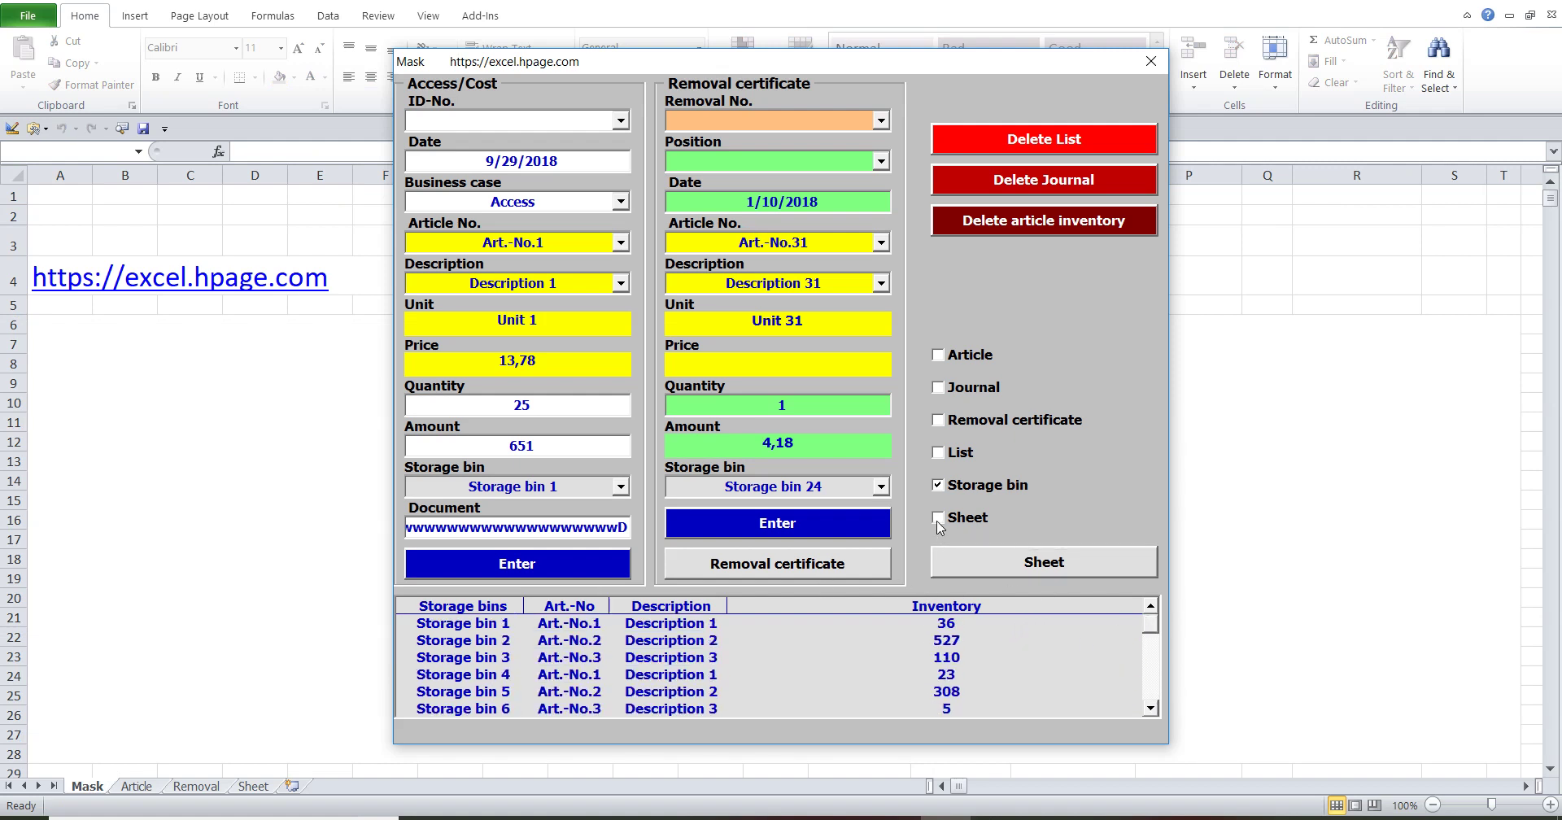
{"action": "left_click", "coordinate": [936, 520]}
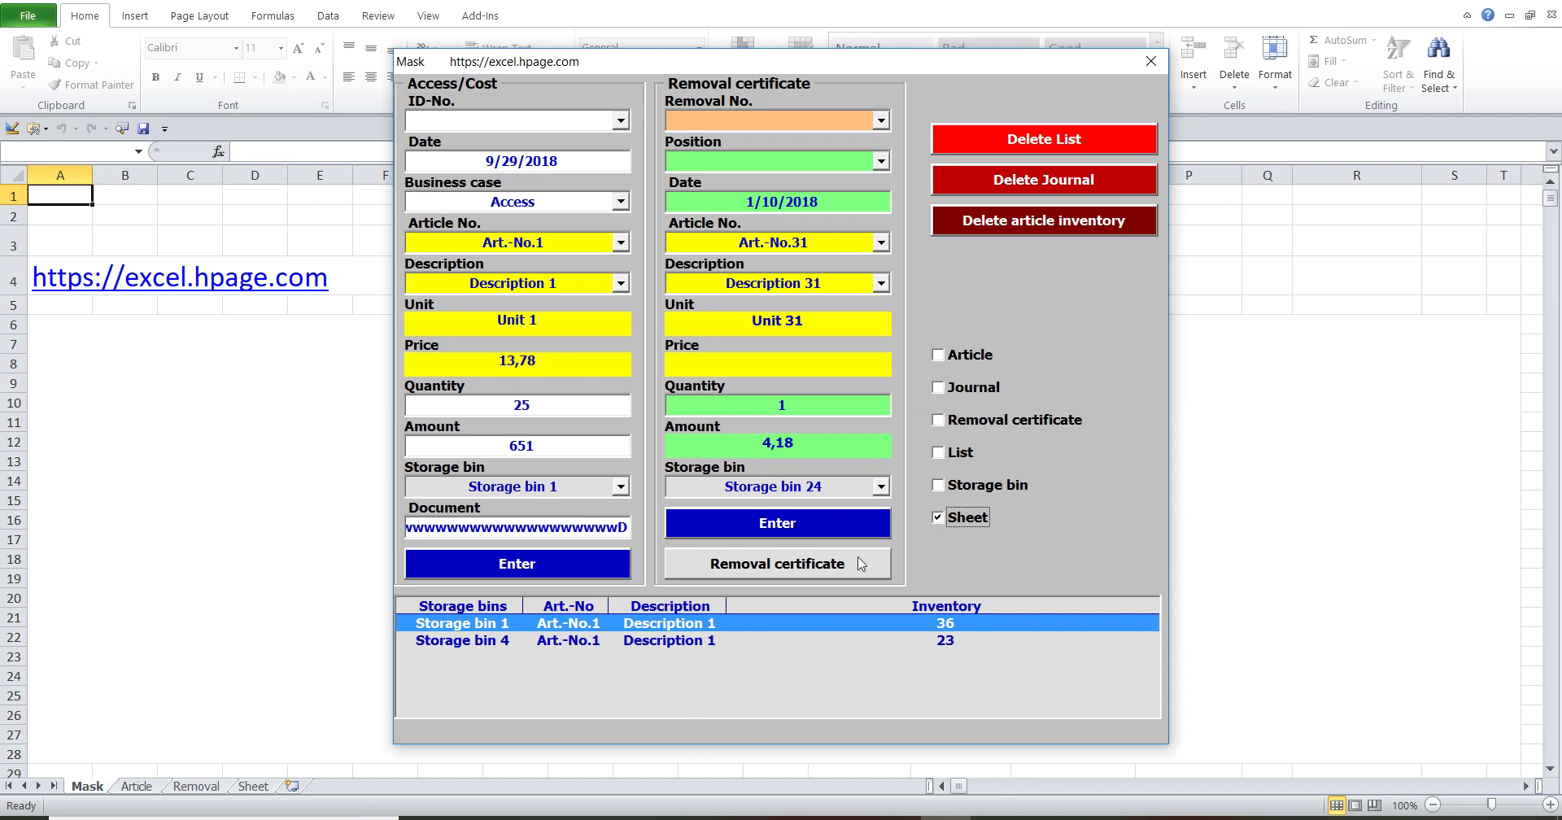
{"action": "left_click", "coordinate": [880, 488]}
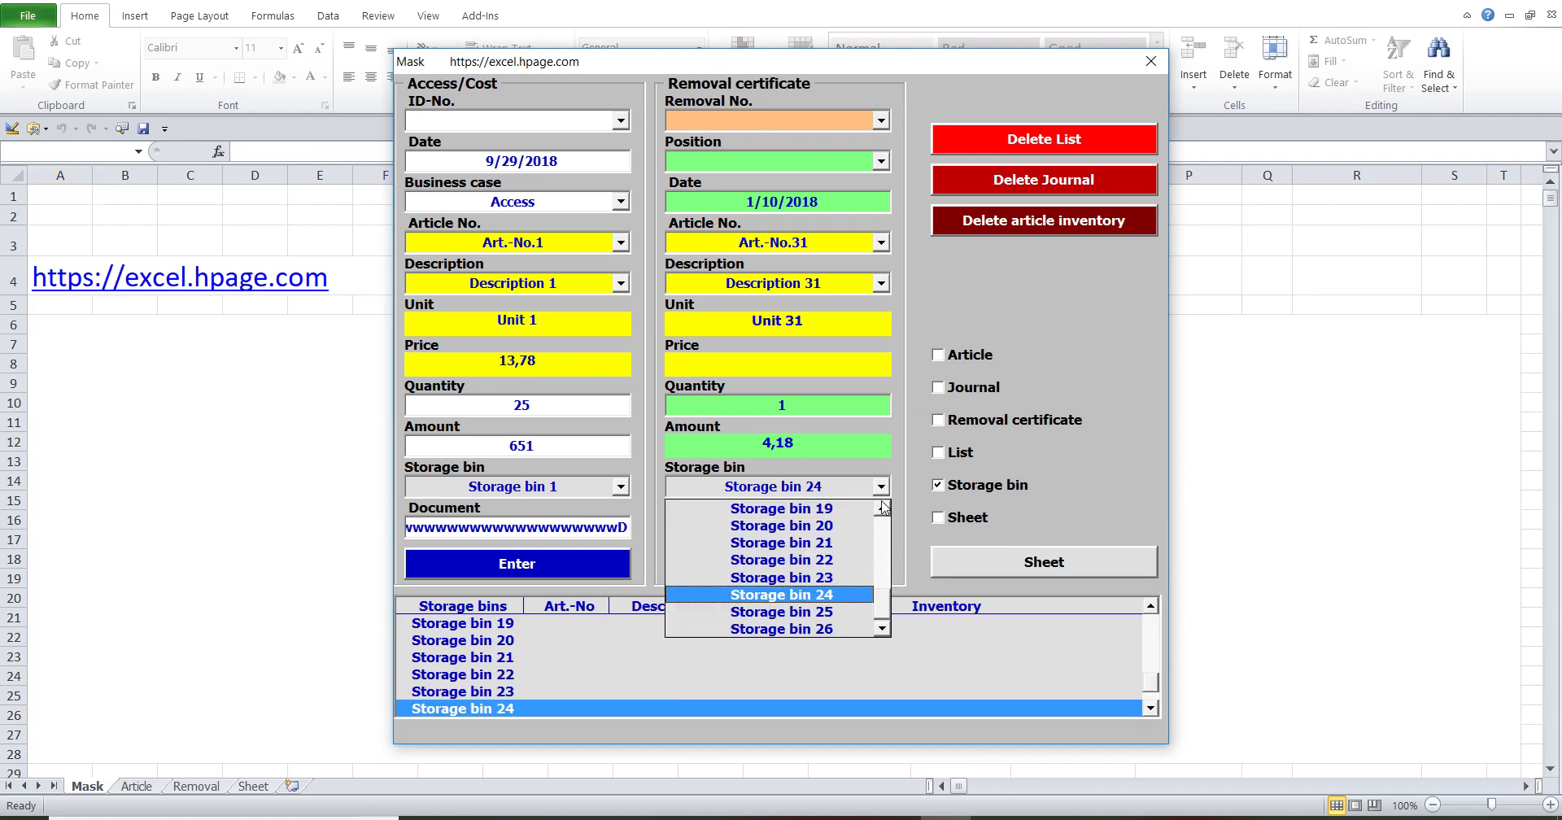
{"action": "scroll", "coordinate": [814, 594], "scroll_direction": "up", "scroll_amount": 6}
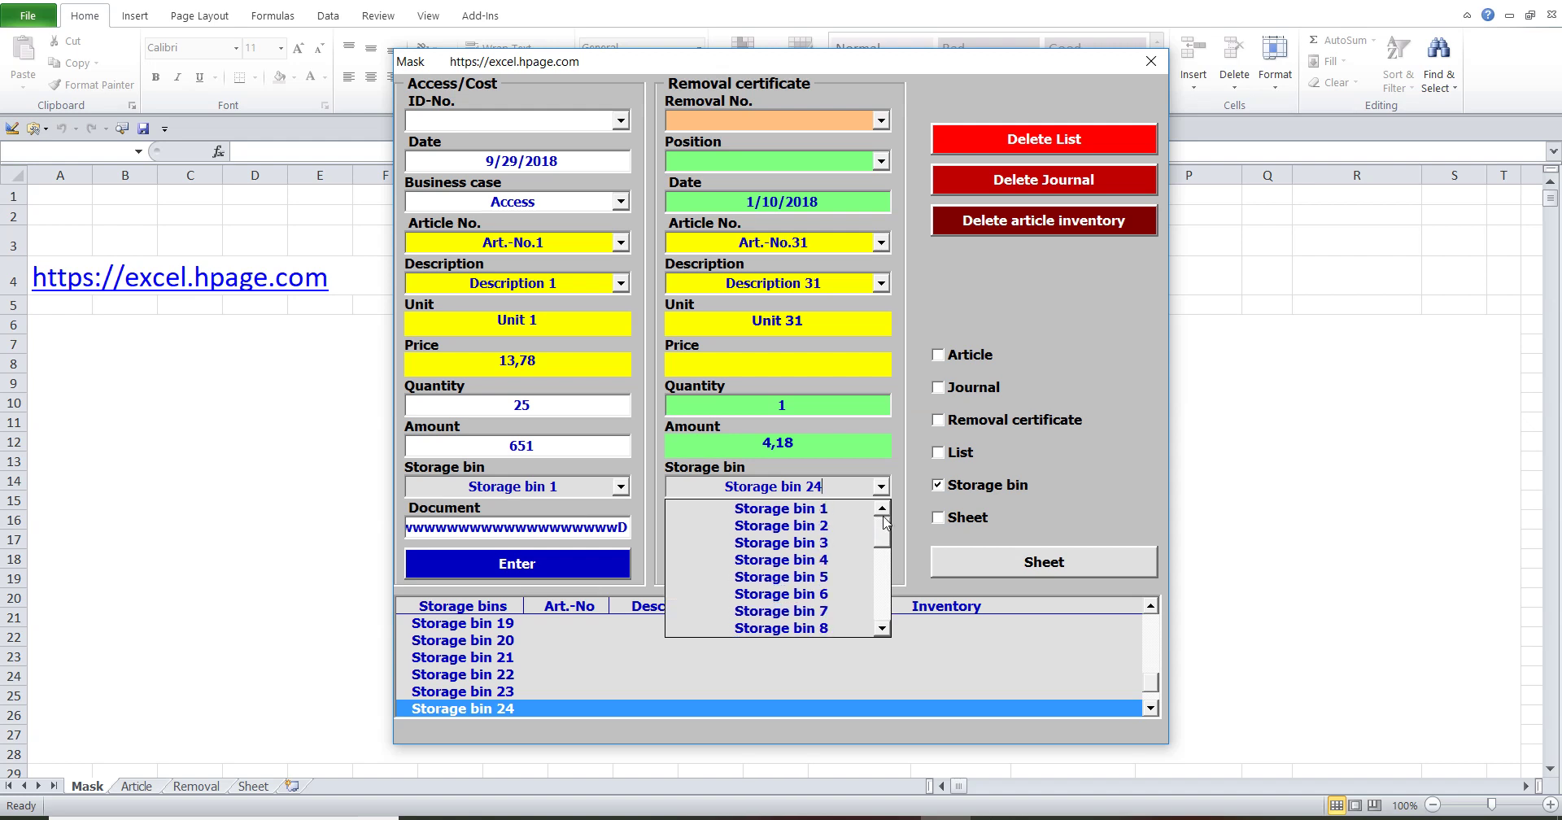
{"action": "scroll", "coordinate": [813, 594], "scroll_direction": "down", "scroll_amount": 6}
{"action": "left_click", "coordinate": [781, 543]}
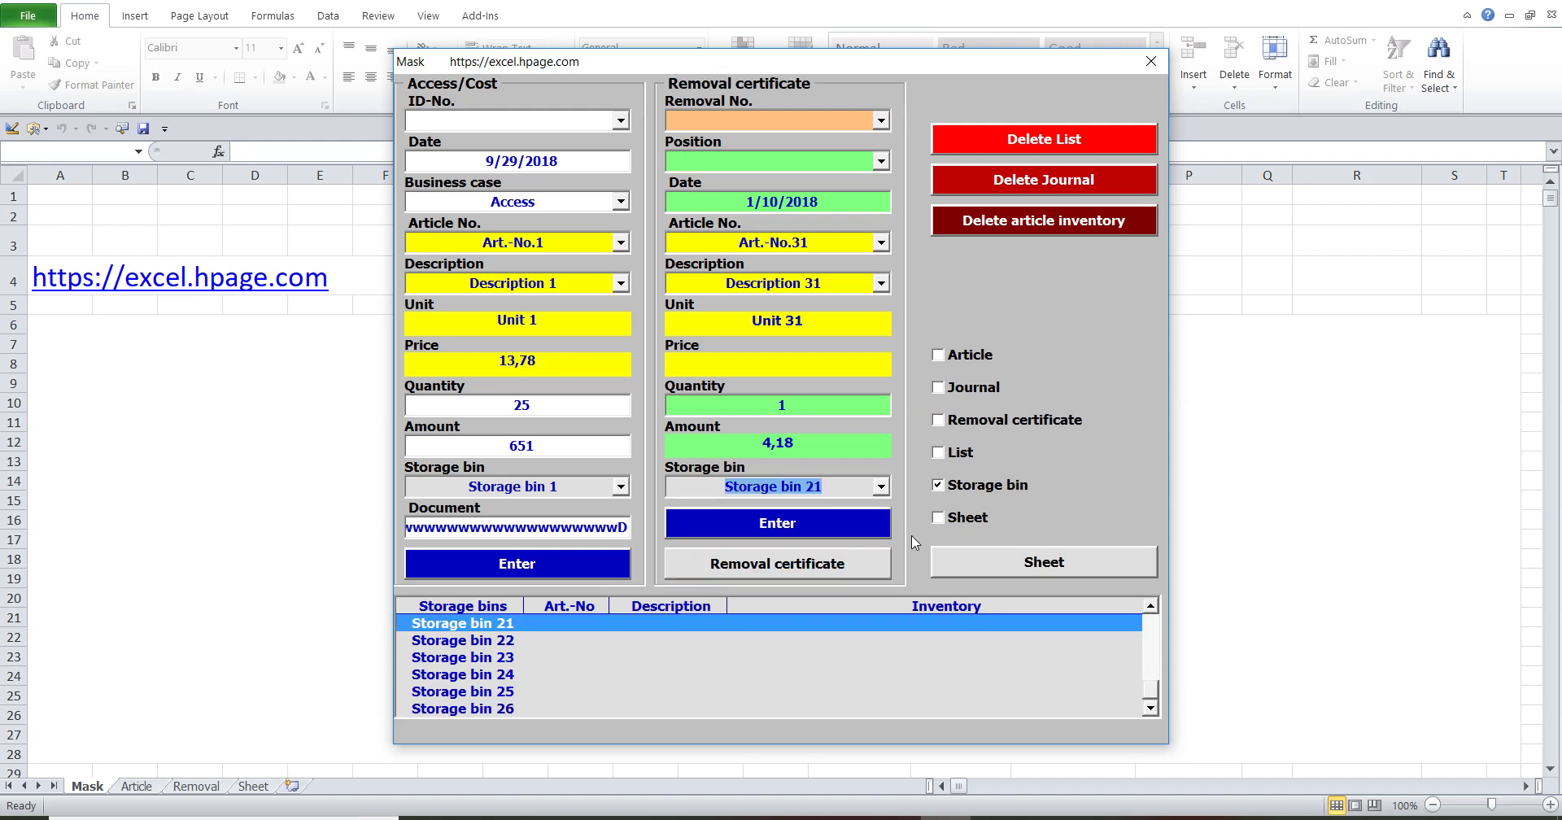
{"action": "left_click", "coordinate": [946, 525]}
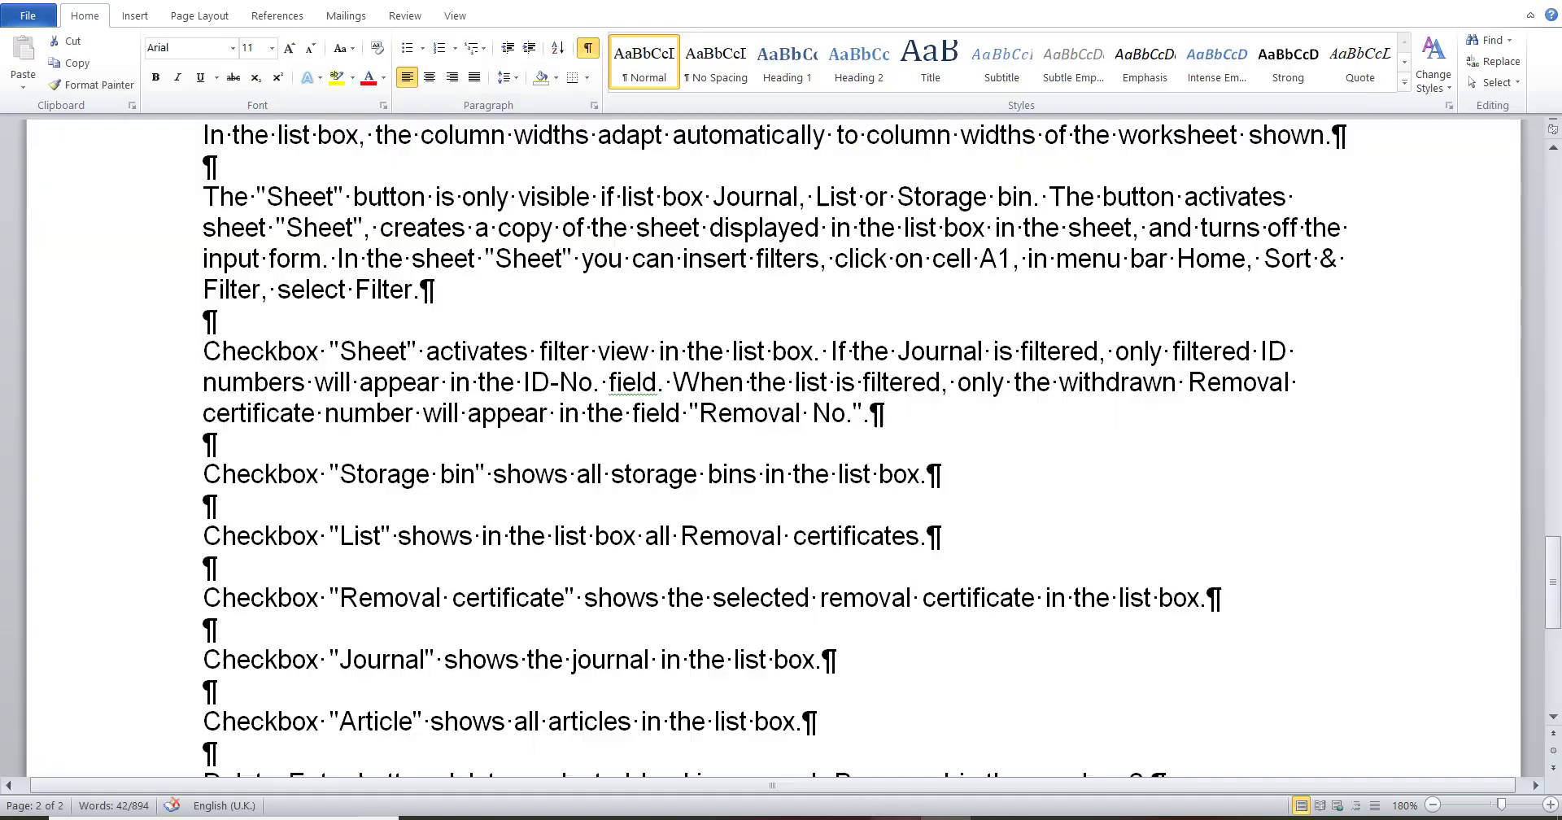
- In the Word instructions, select the paragraphs on the Storage bin, List, Removal certificate, Journal and Article options
{"action": "left_click", "coordinate": [895, 817]}
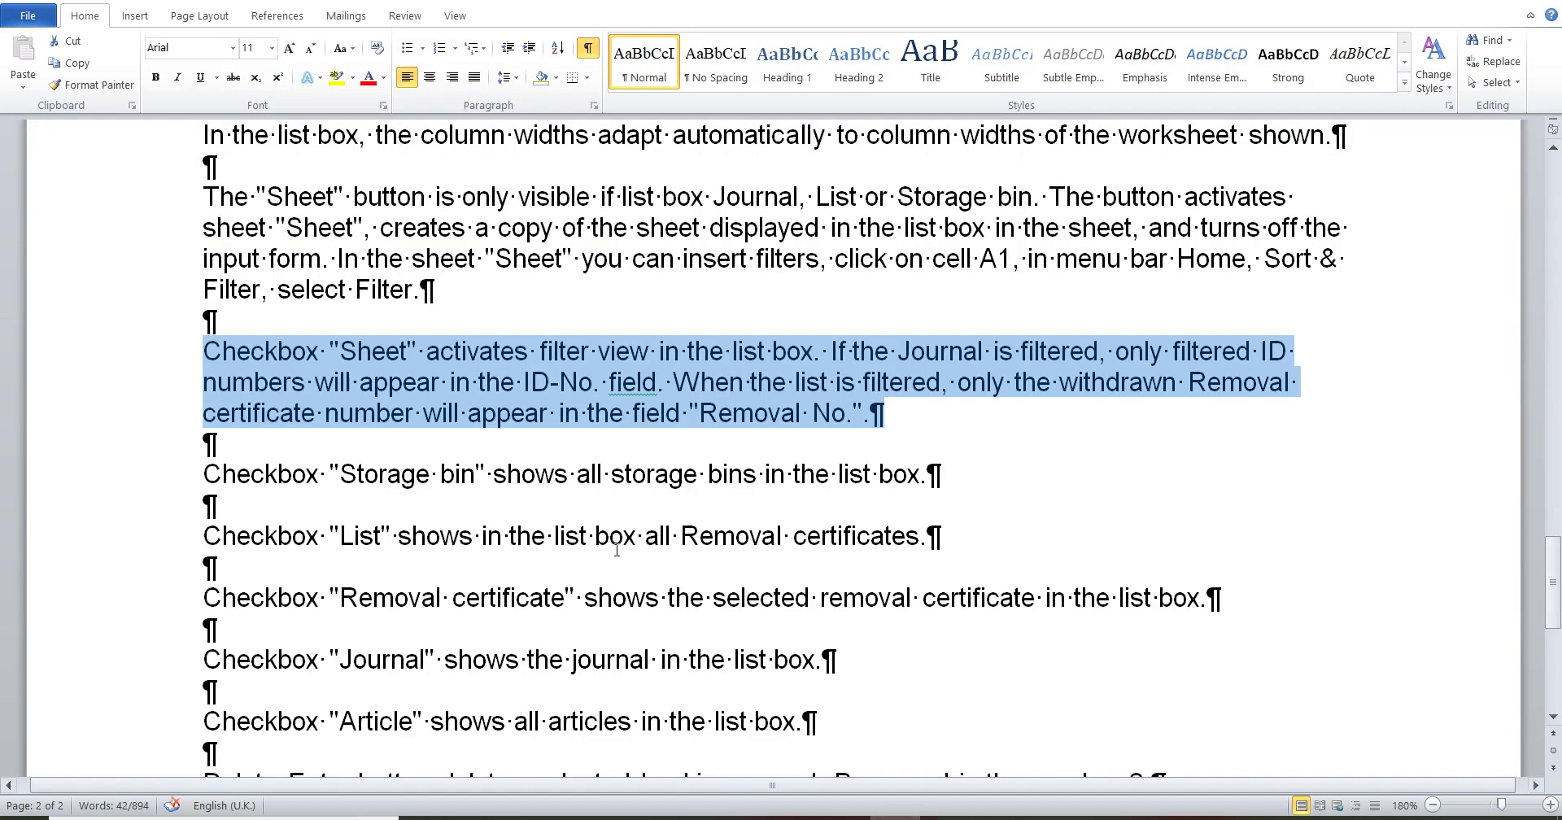
{"action": "left_click", "coordinate": [154, 487]}
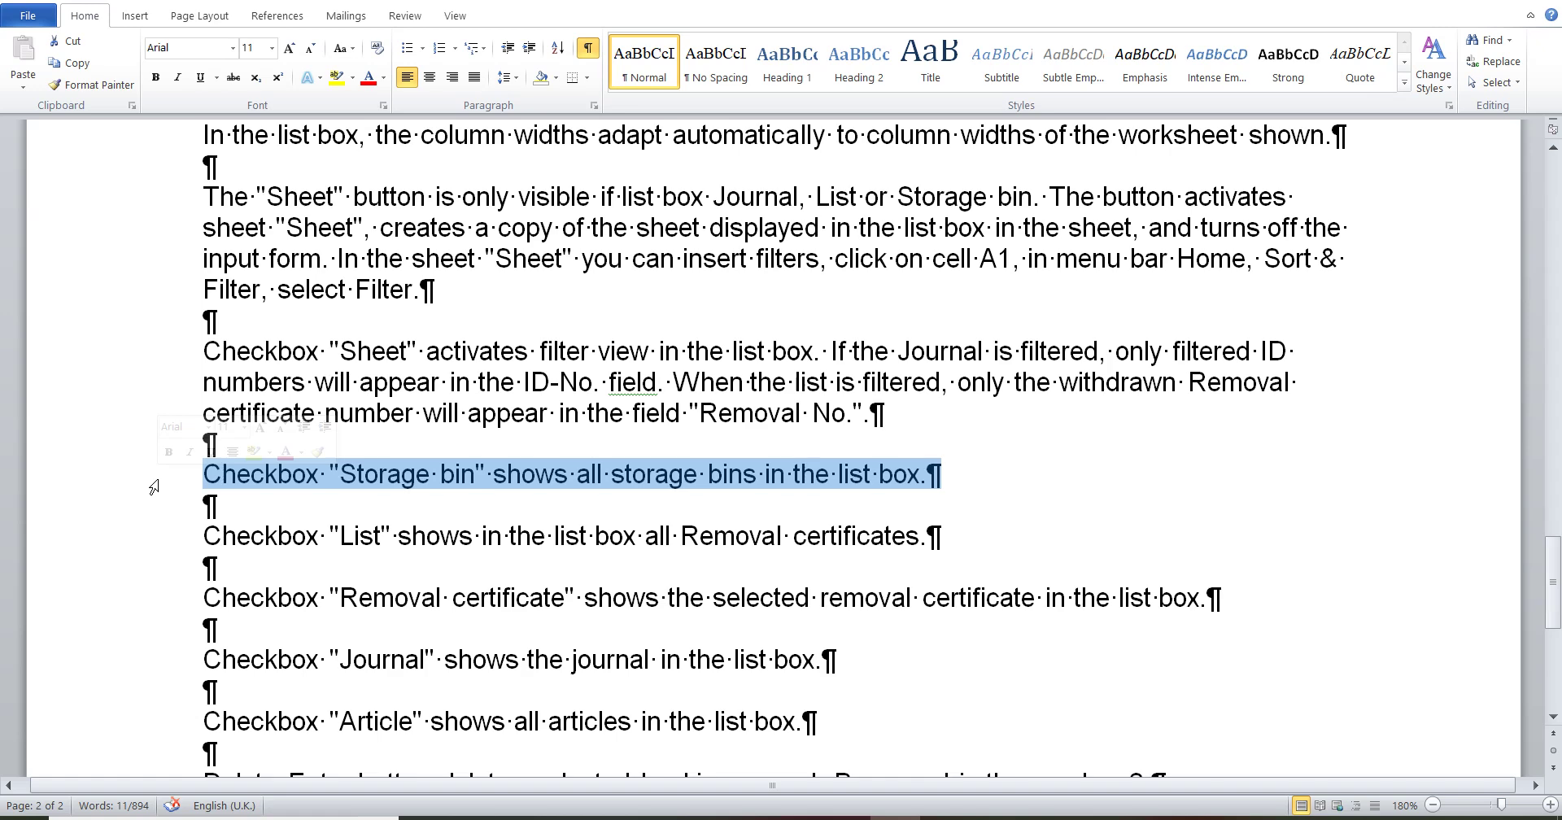
{"action": "scroll", "coordinate": [155, 486], "scroll_direction": "down", "scroll_amount": 2}
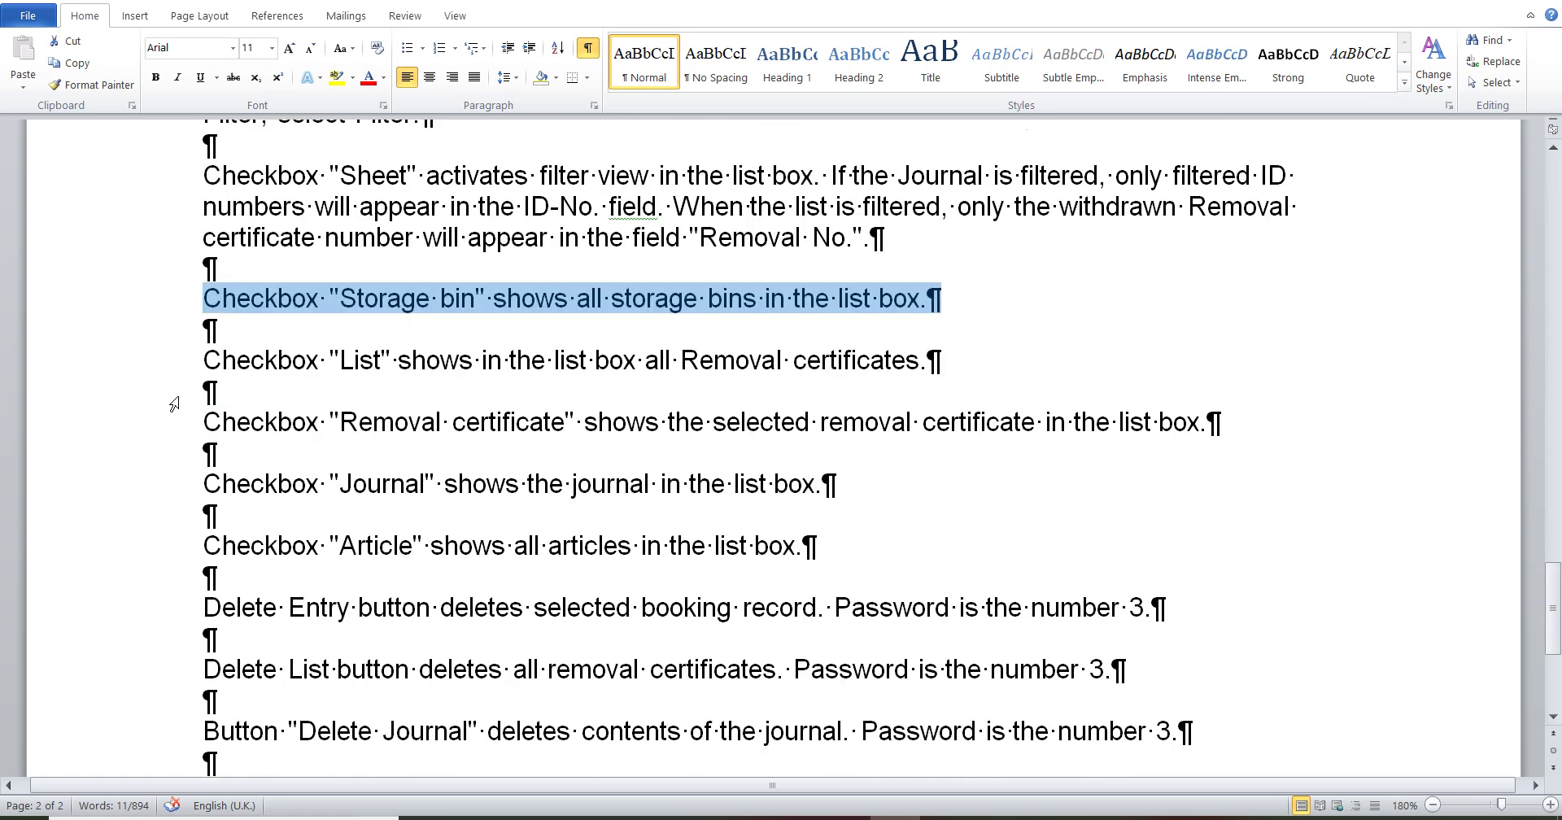
{"action": "left_click_drag", "start_coordinate": [159, 313], "coordinate": [183, 561]}
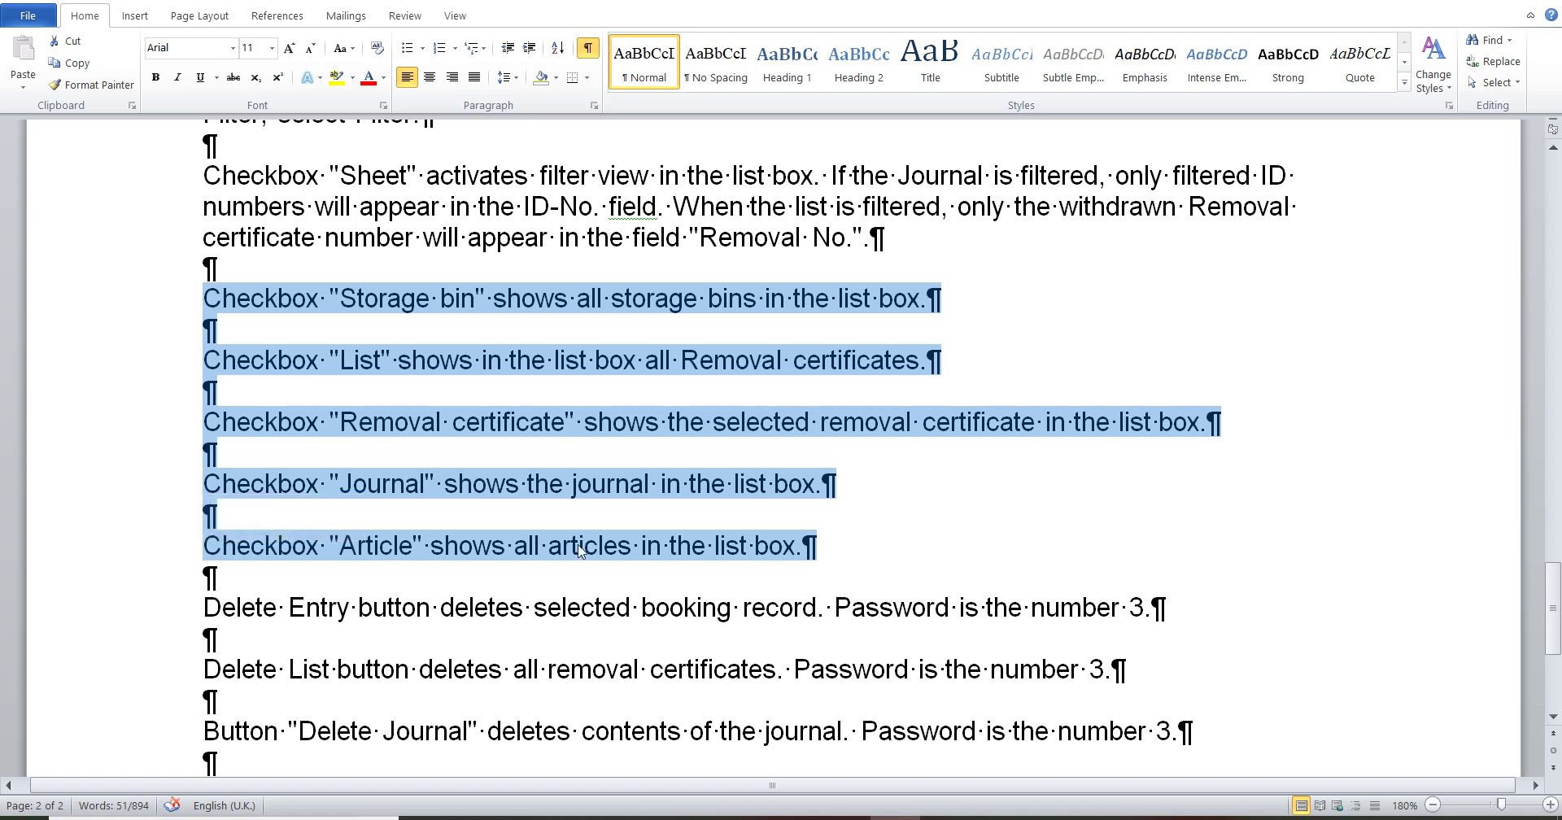
- Back in the Mask form, show the article table and then the journal entries in the list
{"action": "left_click", "coordinate": [895, 815]}
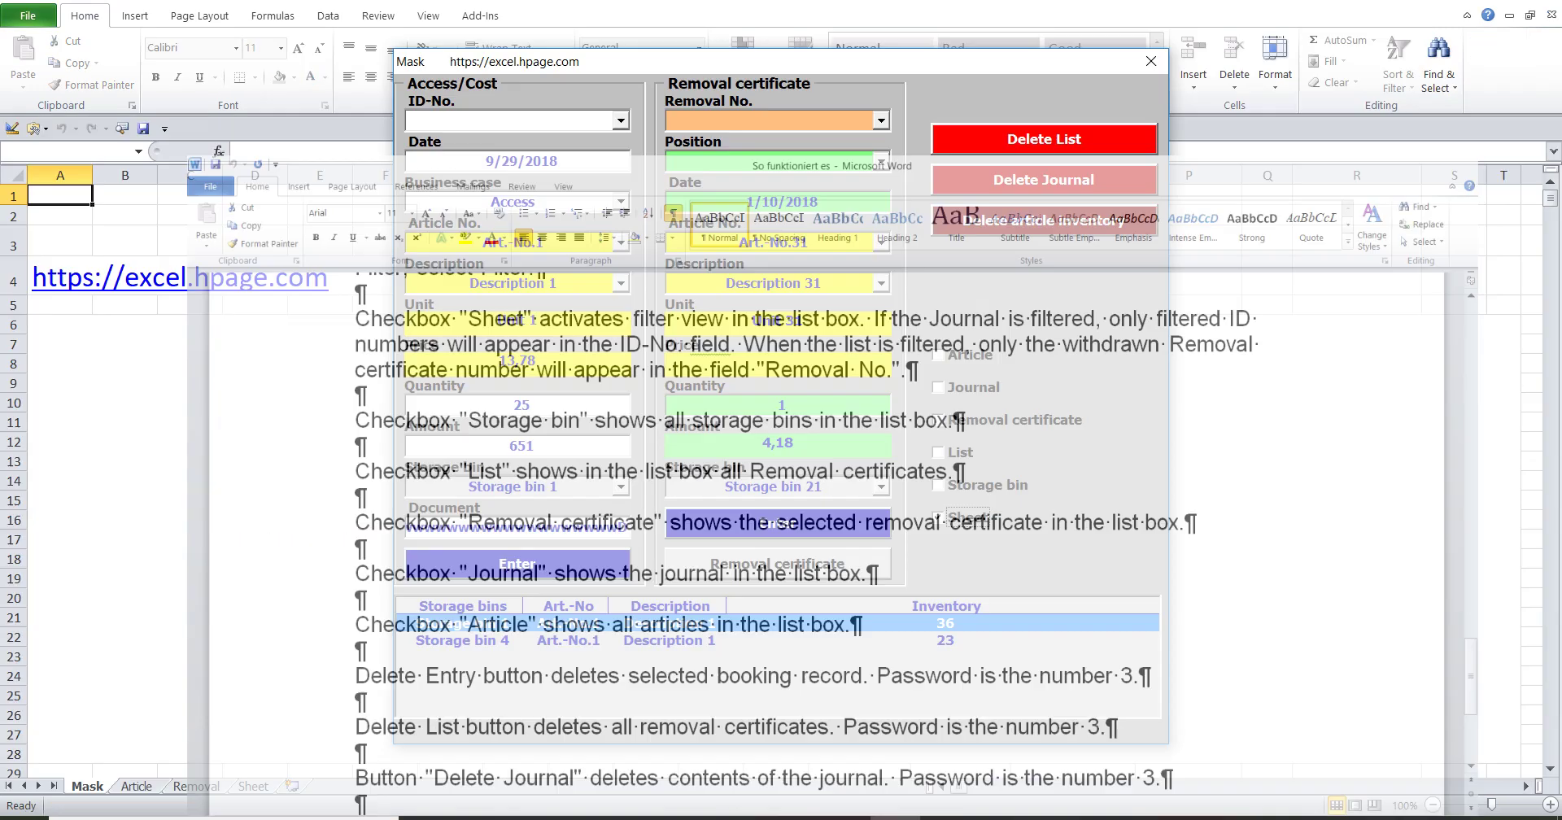
{"action": "left_click", "coordinate": [949, 362]}
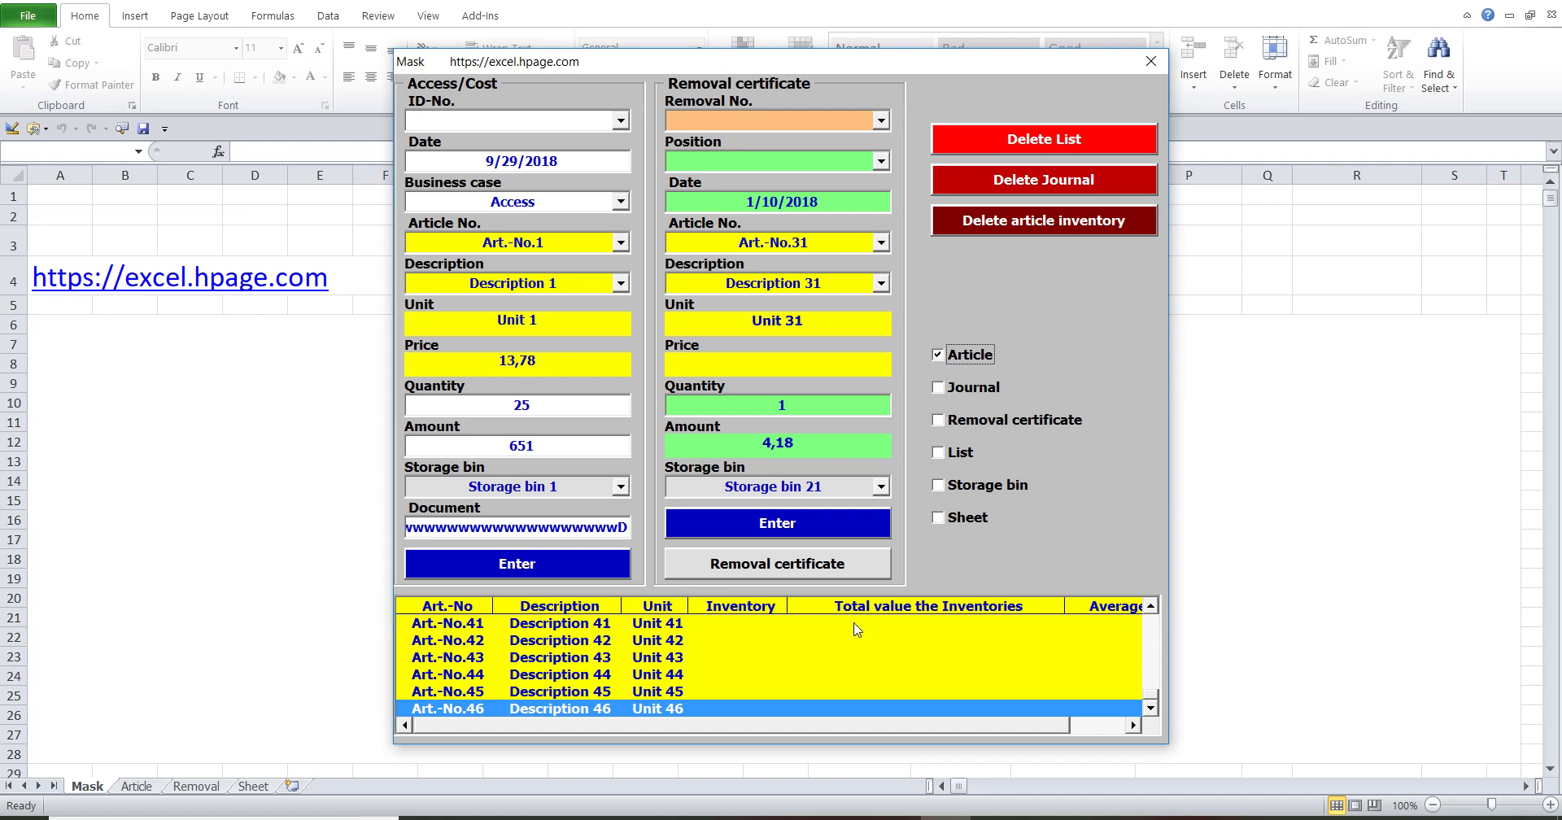
{"action": "left_click_drag", "start_coordinate": [650, 732], "coordinate": [712, 726]}
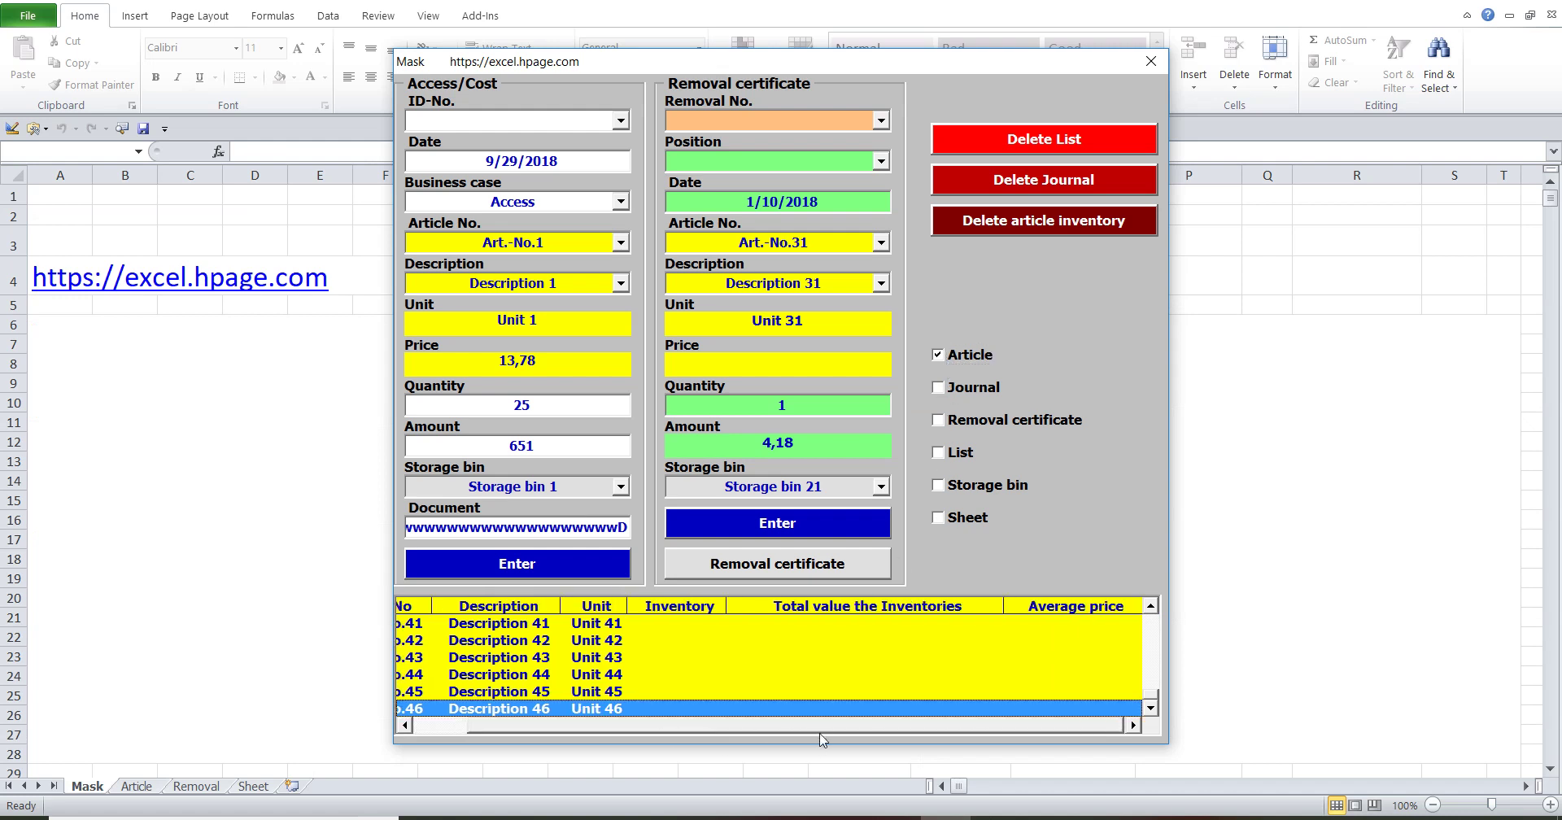
{"action": "left_click", "coordinate": [942, 389]}
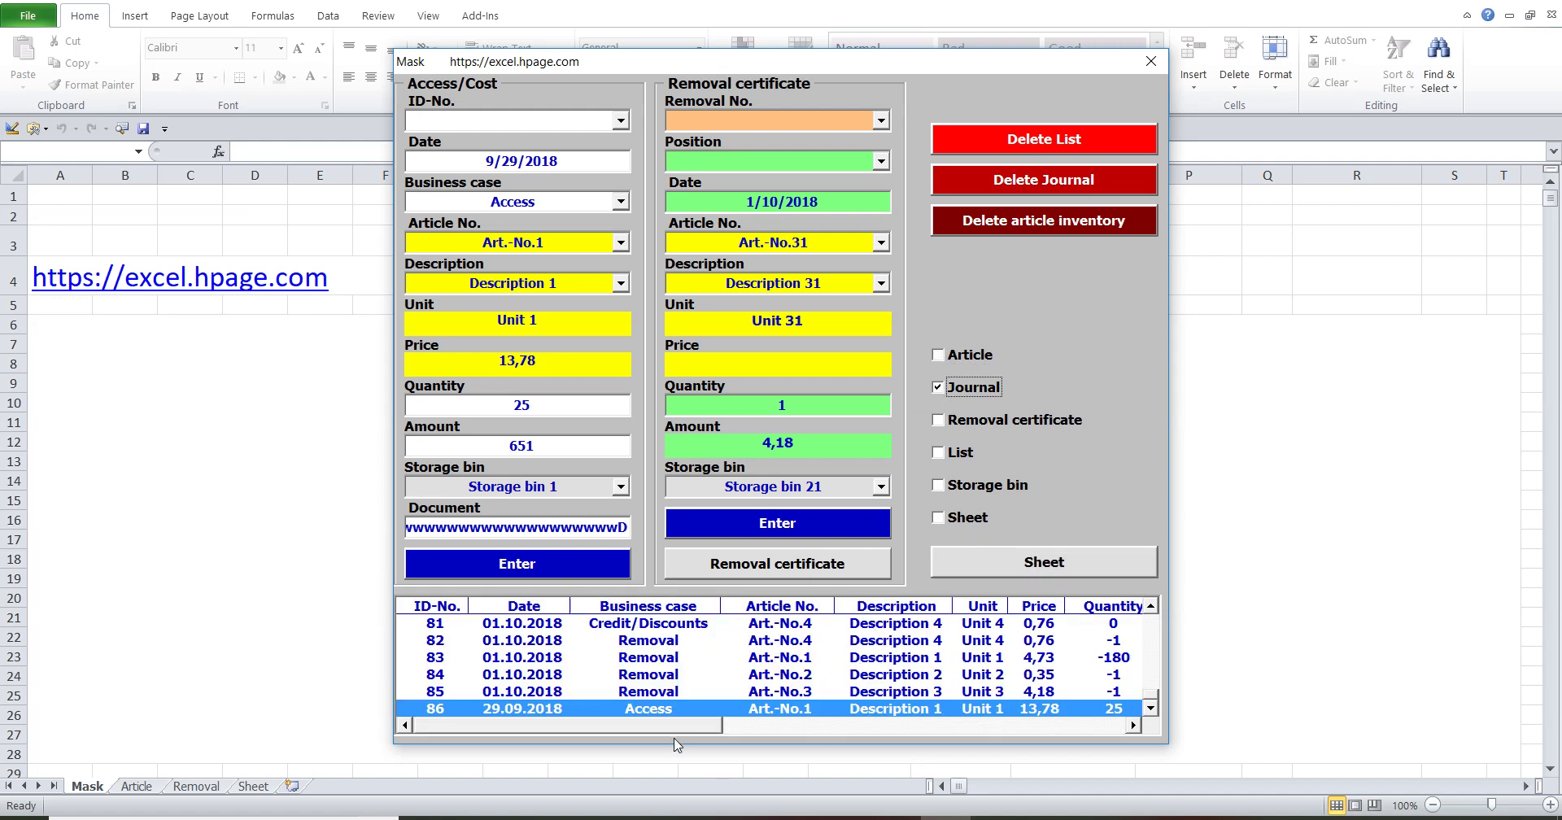
{"action": "mouse_move", "coordinate": [677, 725]}
{"action": "left_mouse_down"}
{"action": "mouse_move", "coordinate": [1082, 725]}
{"action": "mouse_move", "coordinate": [677, 725]}
{"action": "left_mouse_up"}
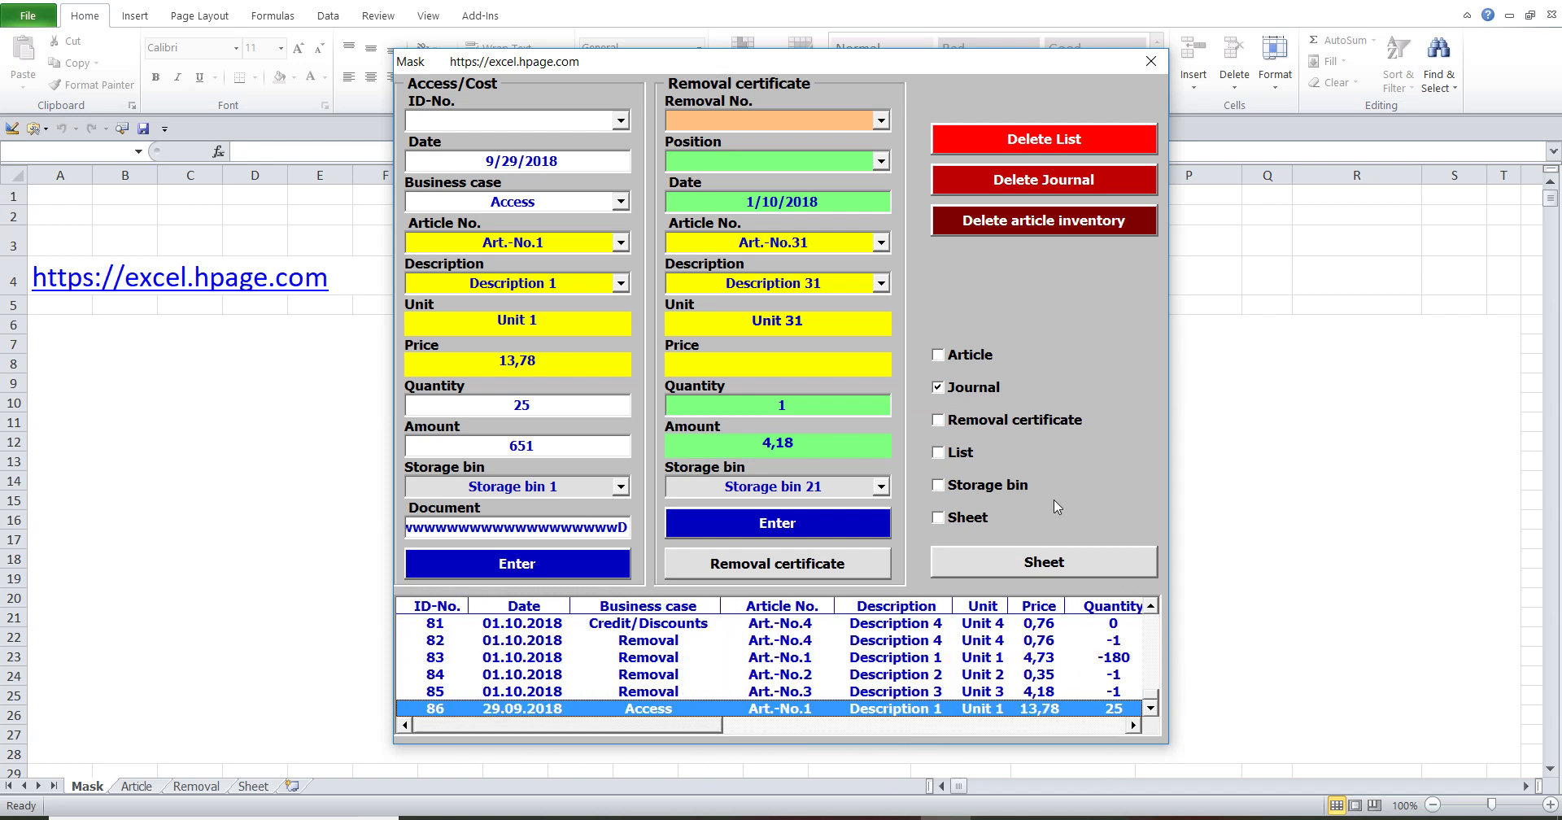
- List removal certificates, load removal certificate 1, and show its Position 5 details
{"action": "left_click", "coordinate": [948, 426]}
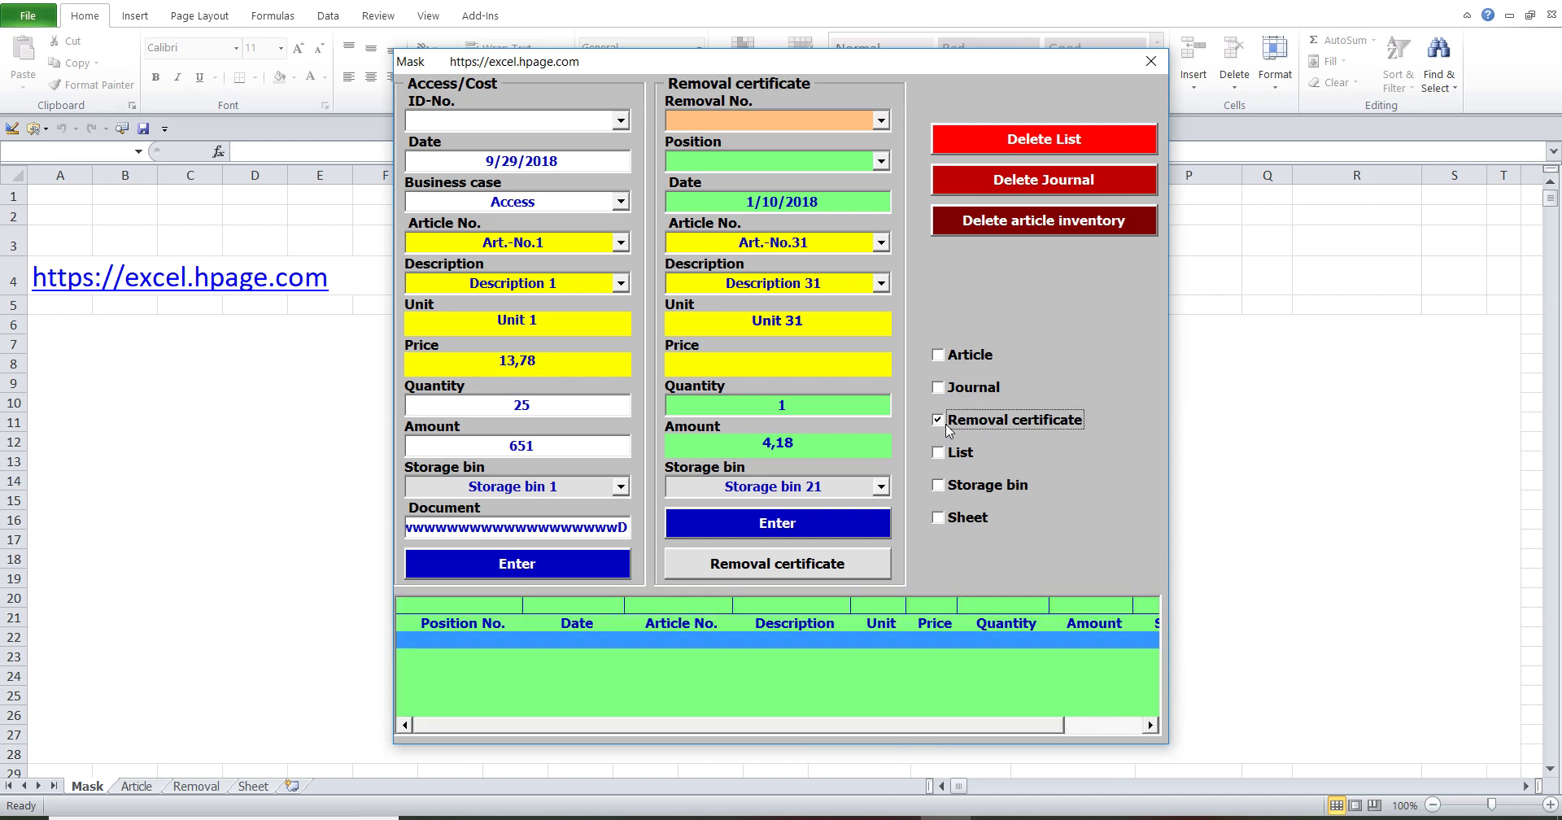
{"action": "left_click", "coordinate": [881, 120]}
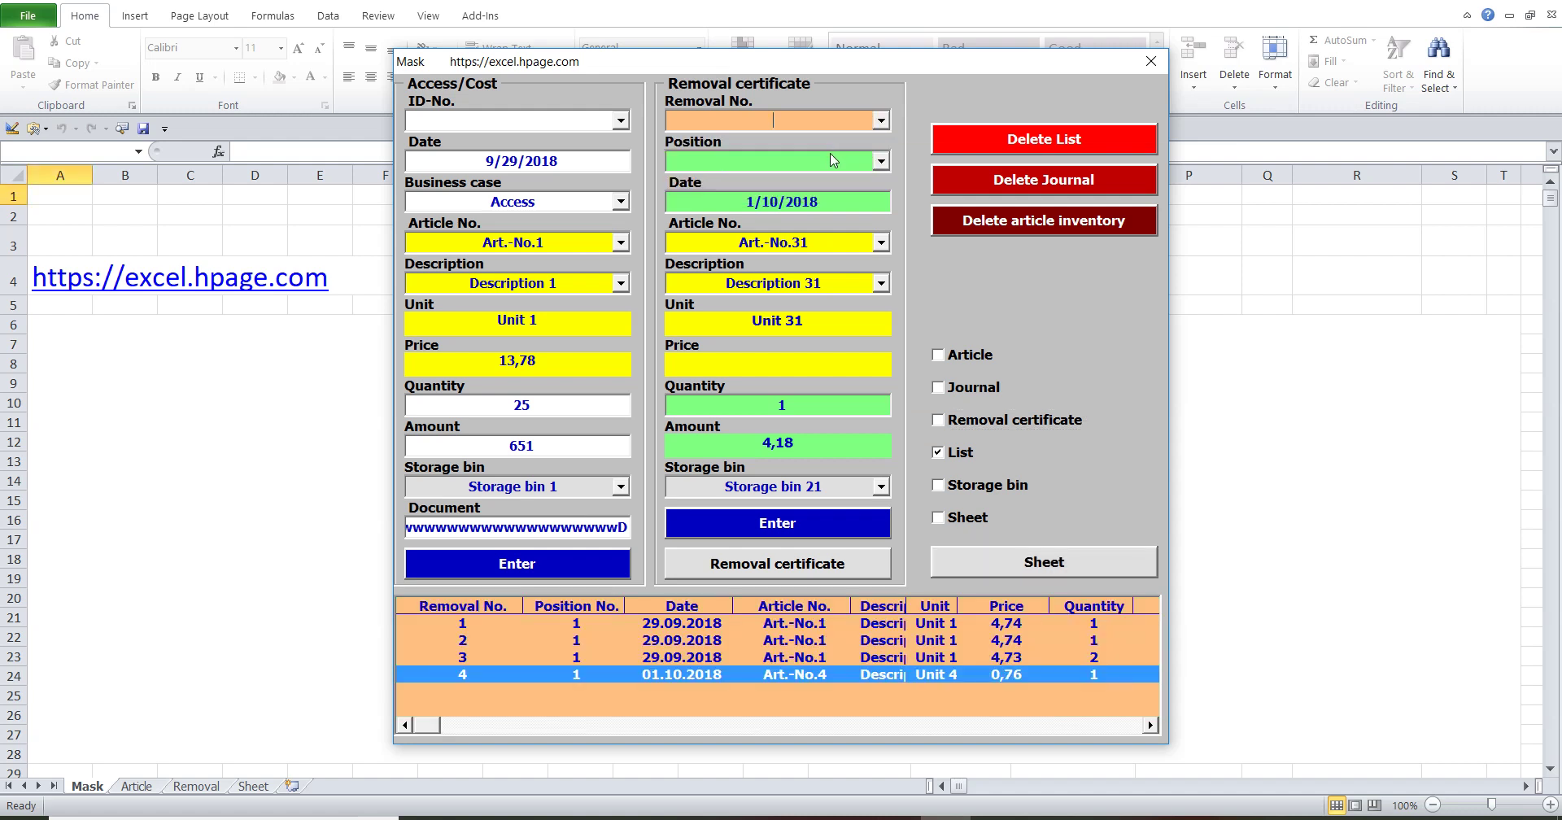
{"action": "key", "text": "Down"}
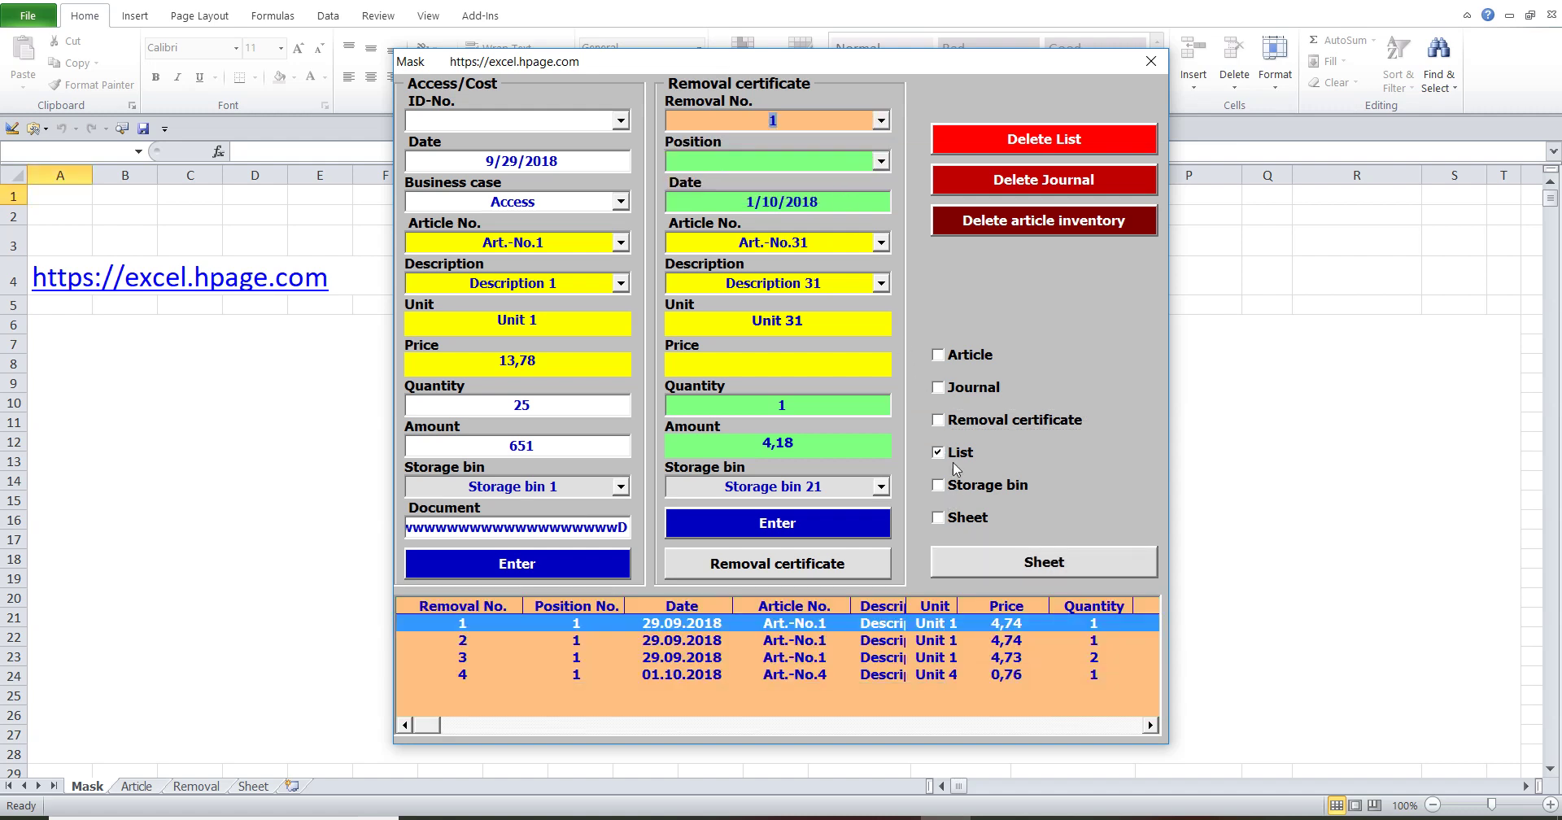
{"action": "left_click", "coordinate": [943, 421]}
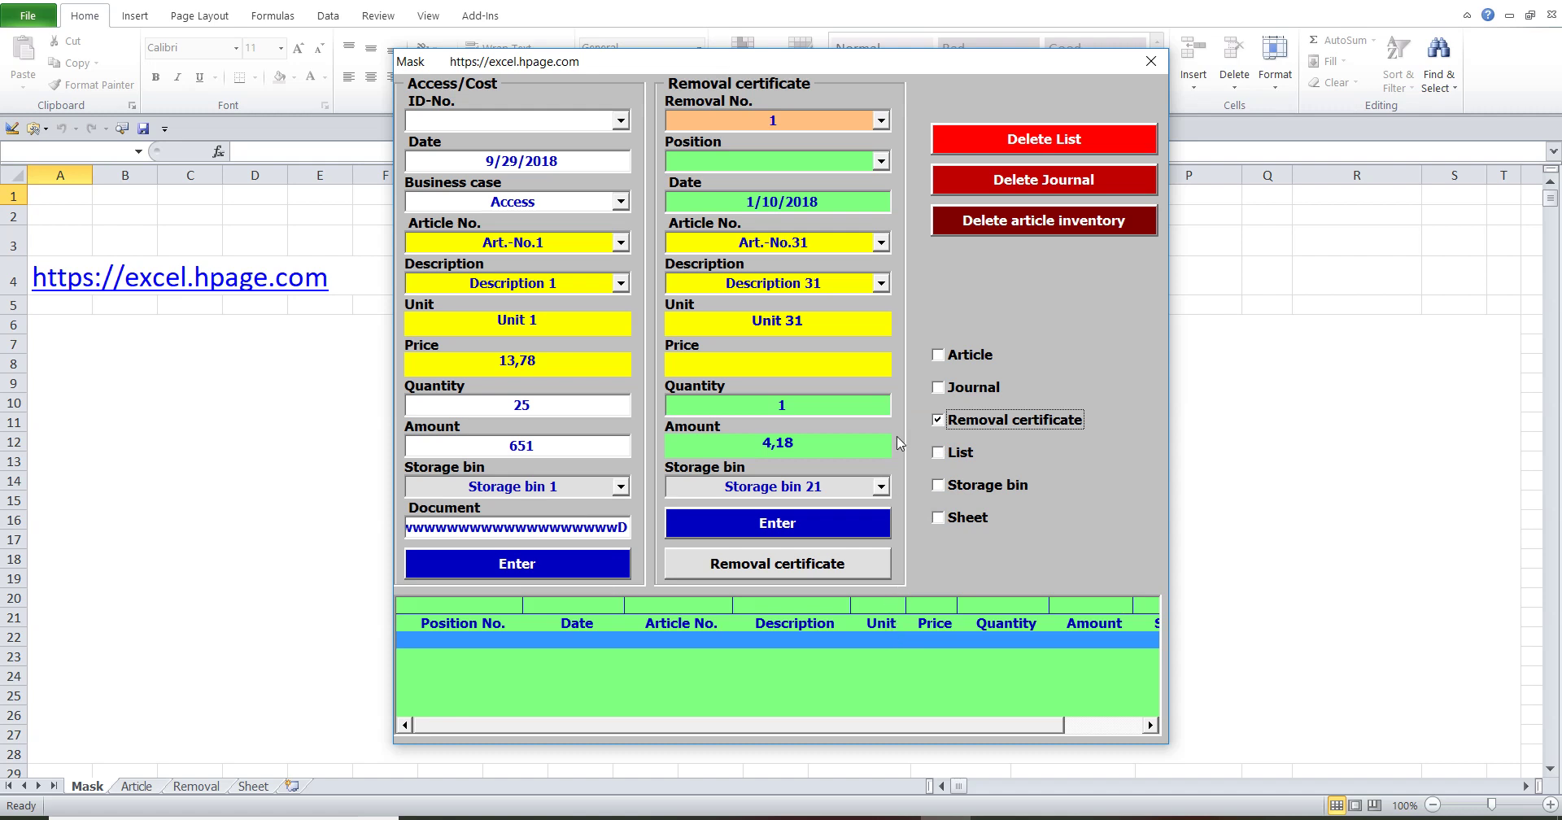
{"action": "left_click", "coordinate": [885, 165]}
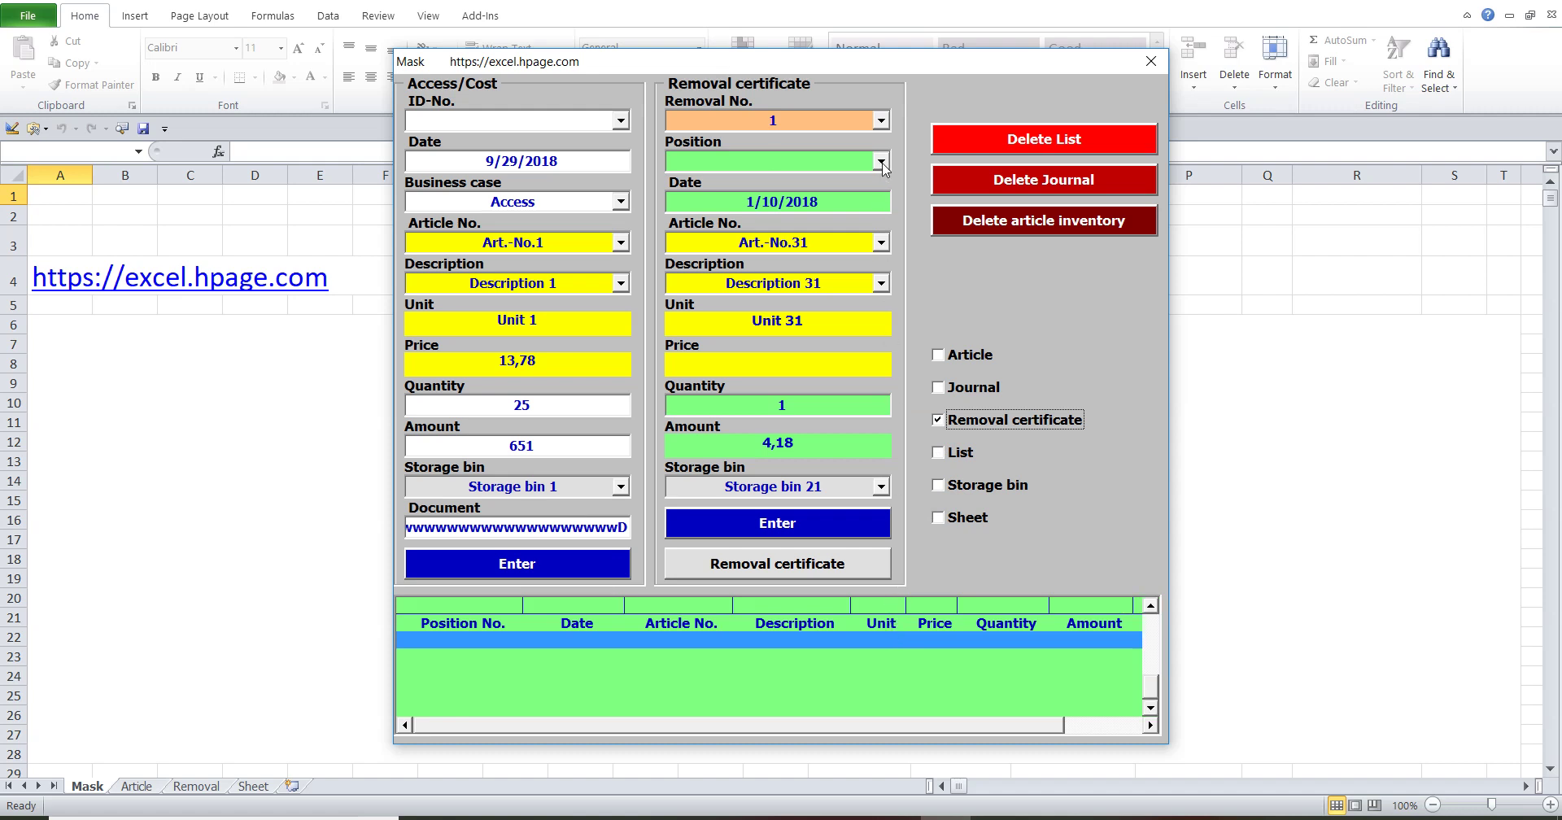
{"action": "left_click", "coordinate": [882, 162]}
{"action": "left_click", "coordinate": [827, 251]}
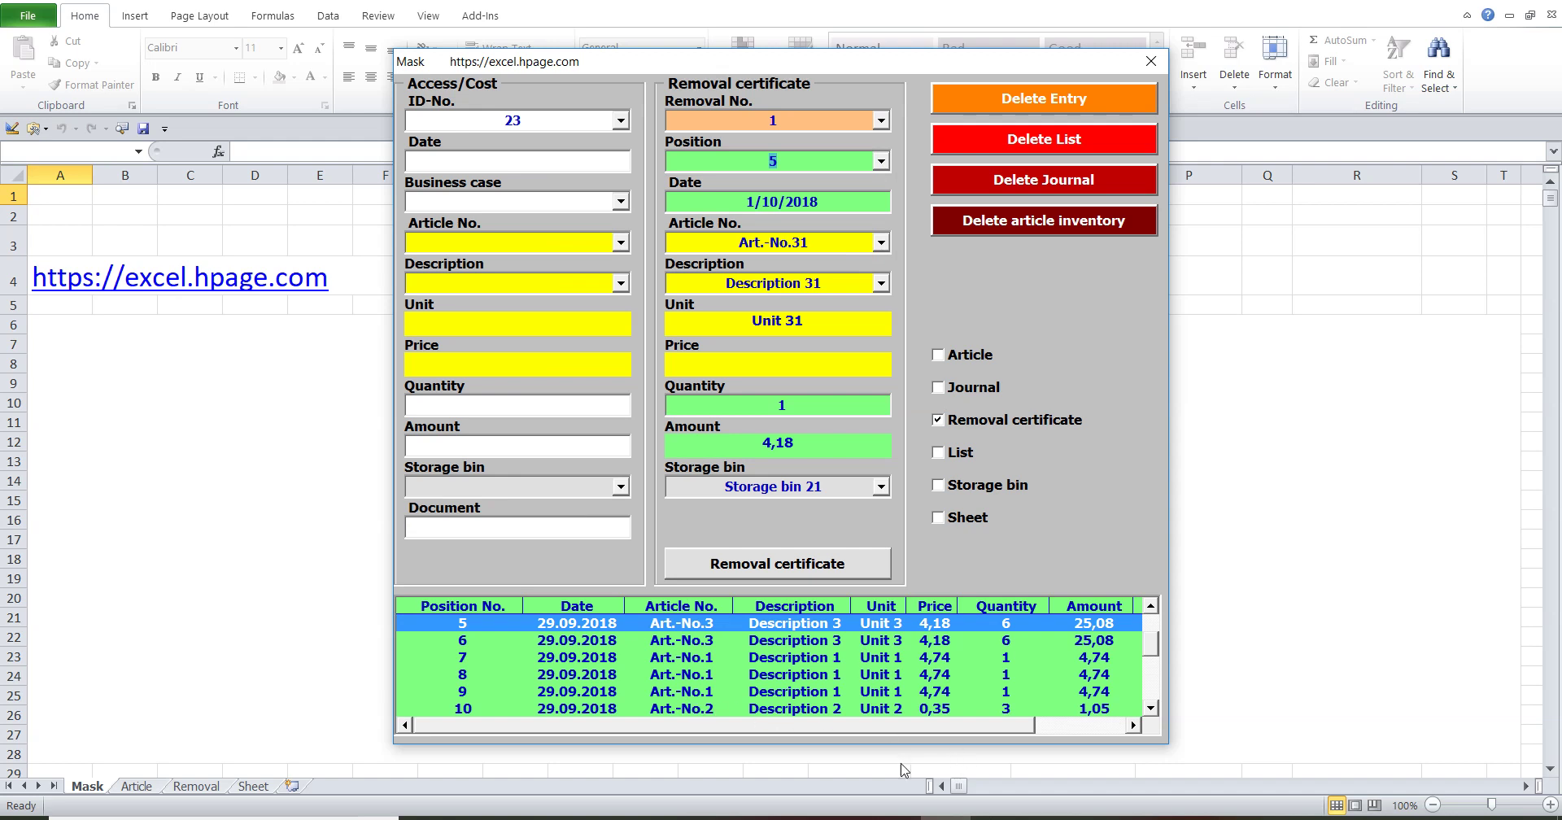
- Switch the Mask list back to the removal certificates
{"action": "left_click_drag", "start_coordinate": [925, 730], "coordinate": [1116, 723]}
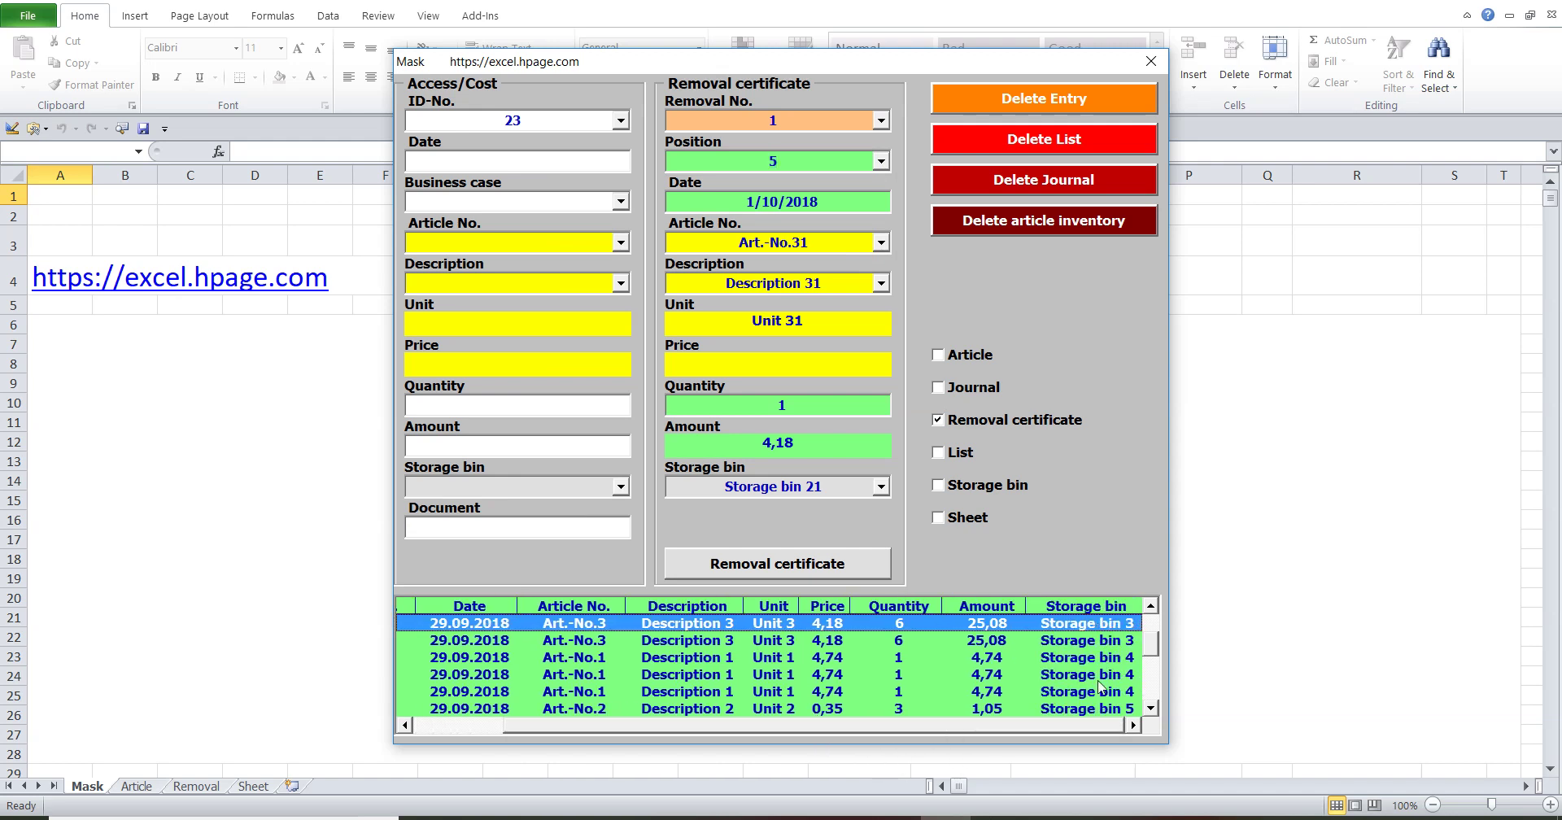
{"action": "left_click", "coordinate": [942, 454]}
{"action": "left_click", "coordinate": [941, 454]}
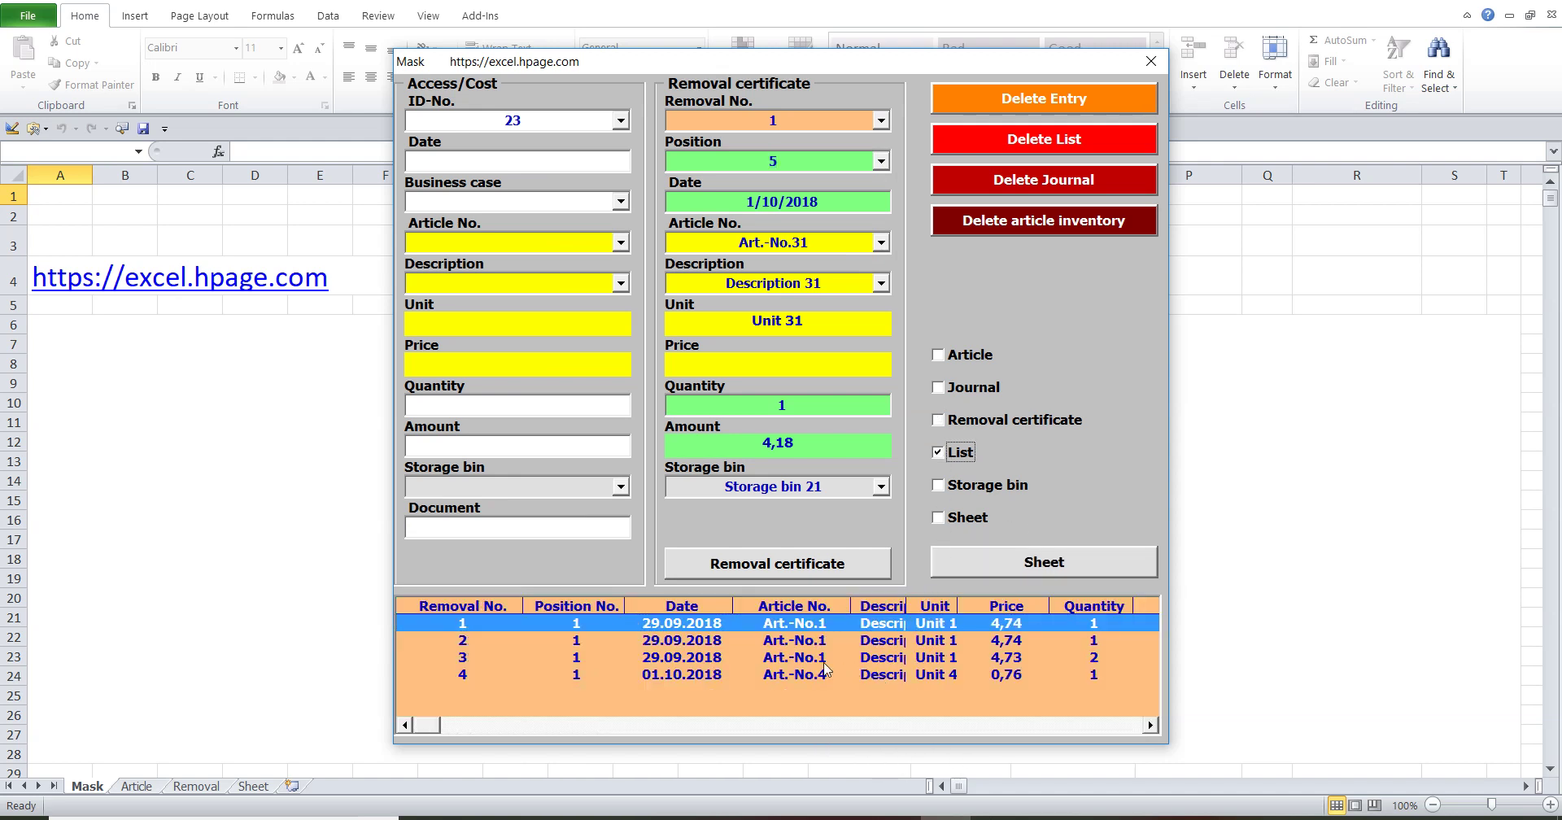
{"action": "left_click_drag", "start_coordinate": [445, 723], "coordinate": [1179, 715]}
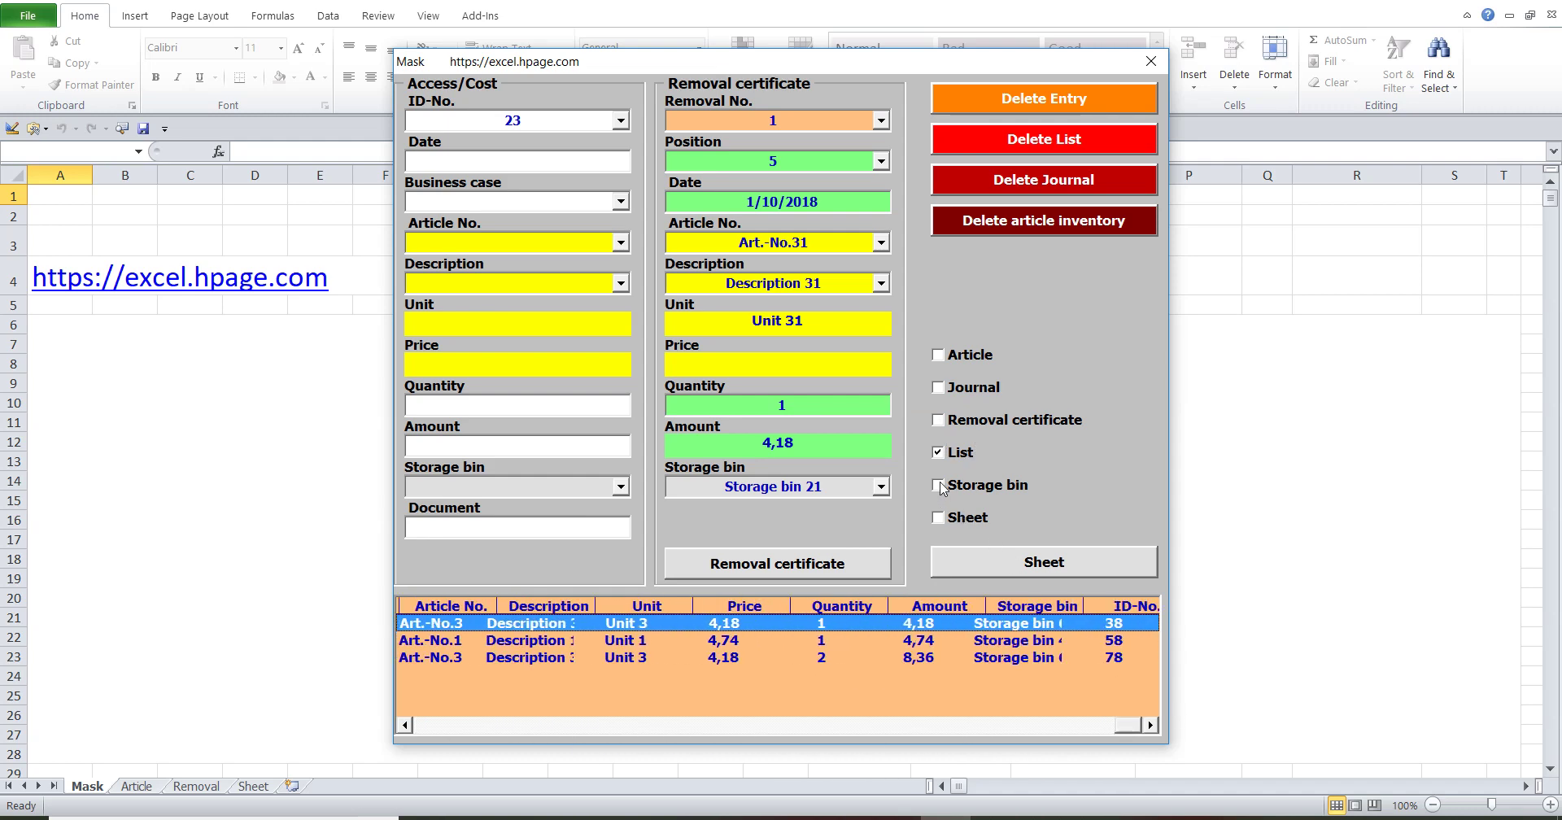
- Show stock per storage bin, select Storage bin 1, then list only bins holding Art.-No.1
{"action": "left_click", "coordinate": [940, 485]}
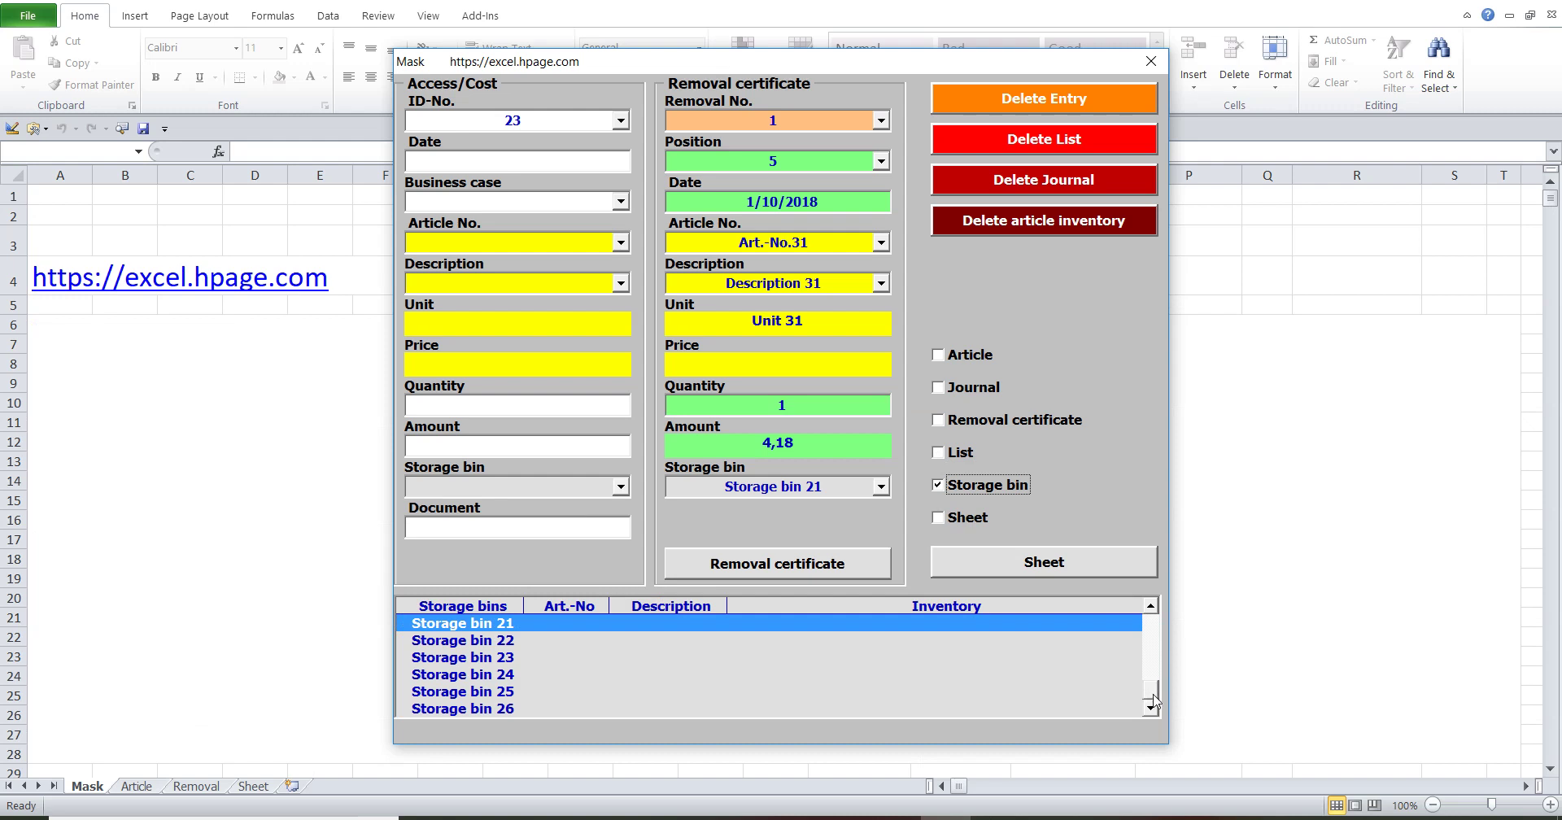
{"action": "left_click_drag", "start_coordinate": [1153, 695], "coordinate": [1155, 579]}
{"action": "left_click", "coordinate": [724, 625]}
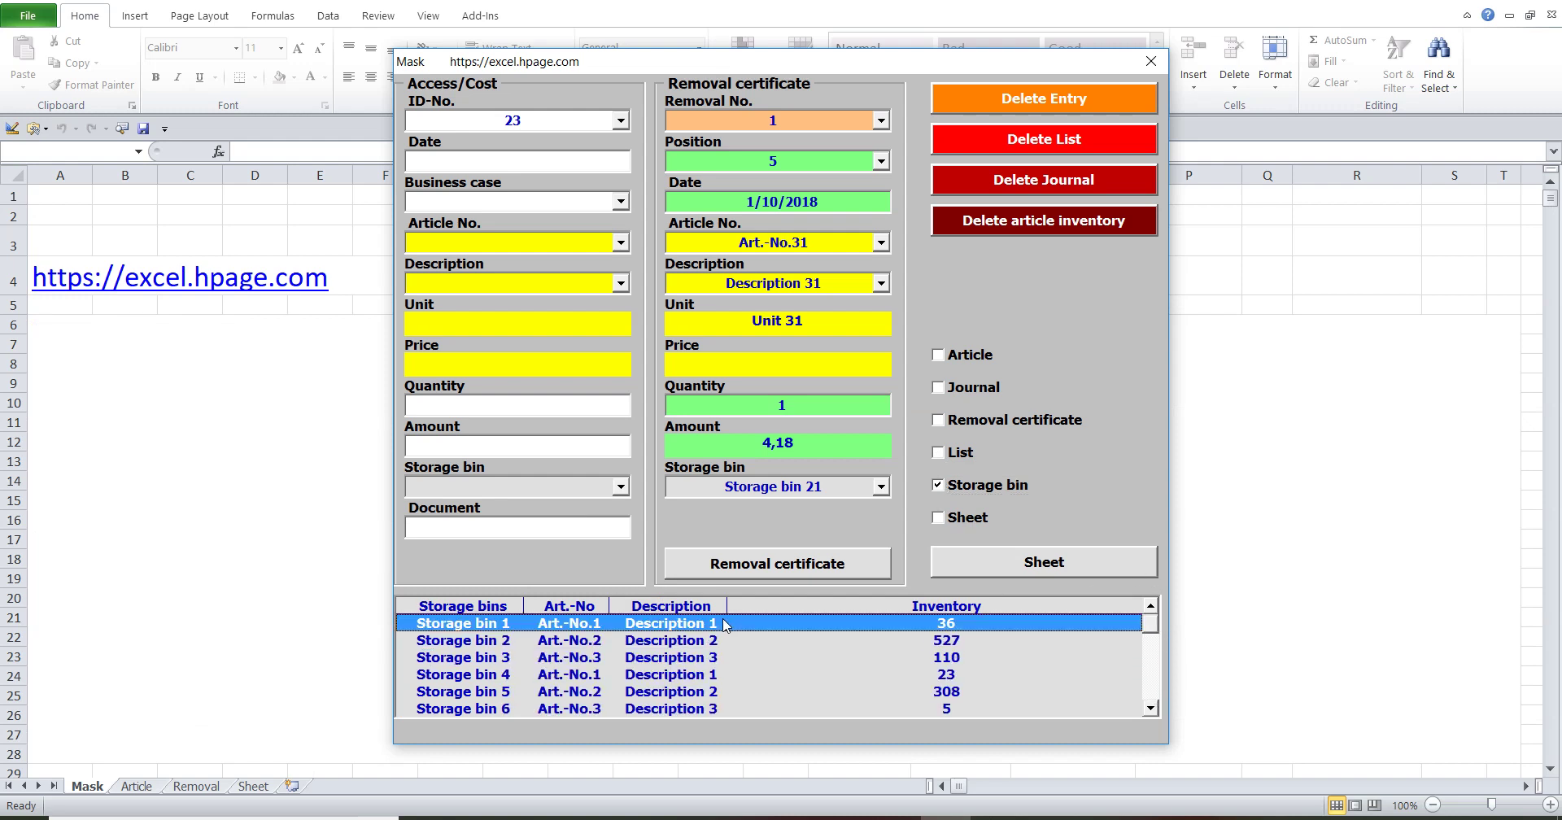
{"action": "left_click", "coordinate": [939, 518]}
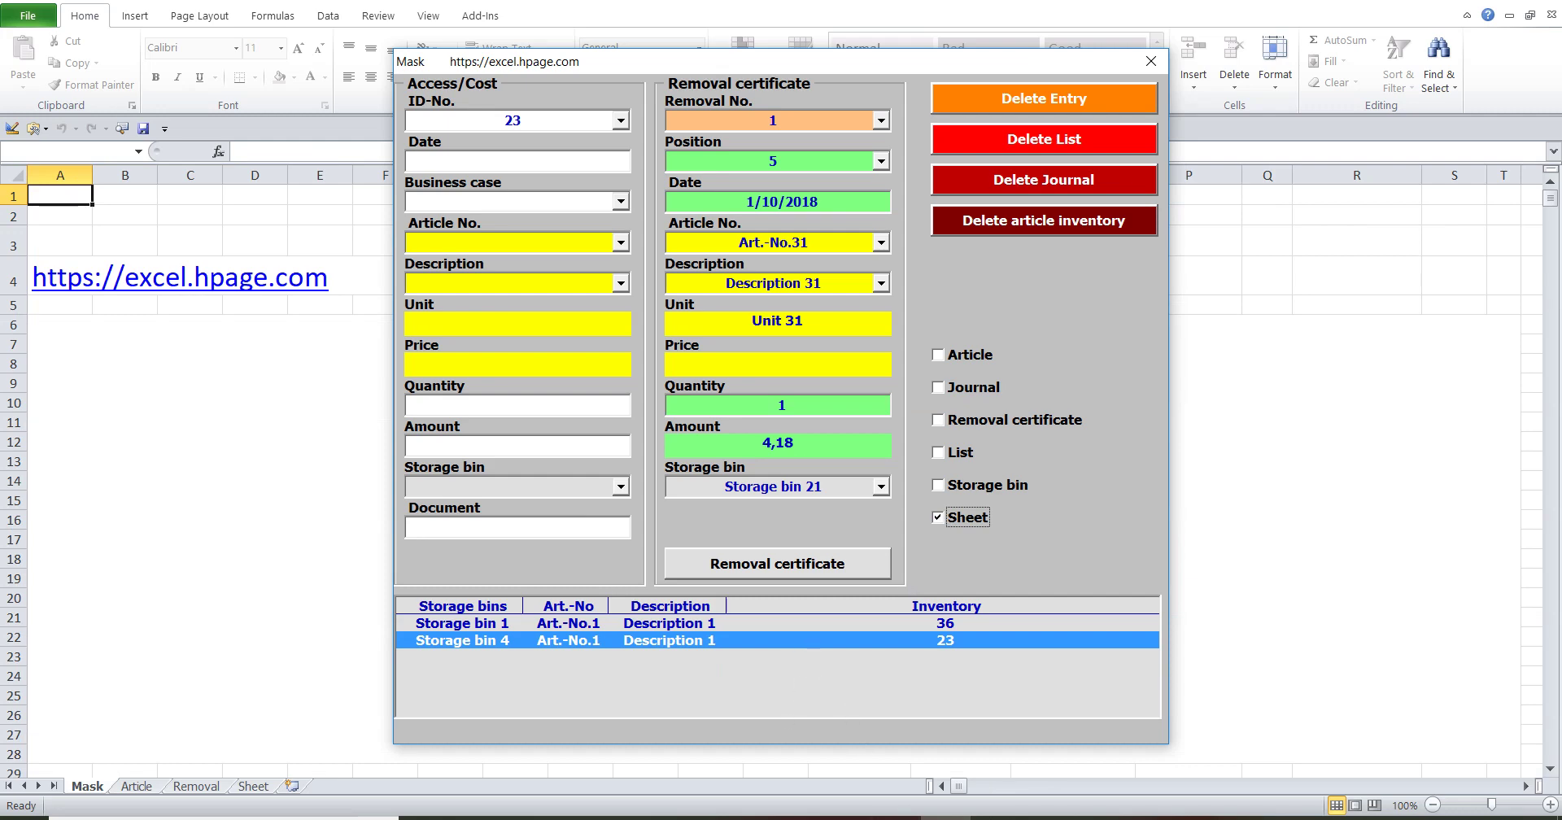
{"action": "scroll", "coordinate": [477, 596], "scroll_direction": "down", "scroll_amount": 1}
- Select the Word paragraphs on the password-protected delete functions and return to Excel
{"action": "scroll", "coordinate": [477, 595], "scroll_direction": "down", "scroll_amount": 3}
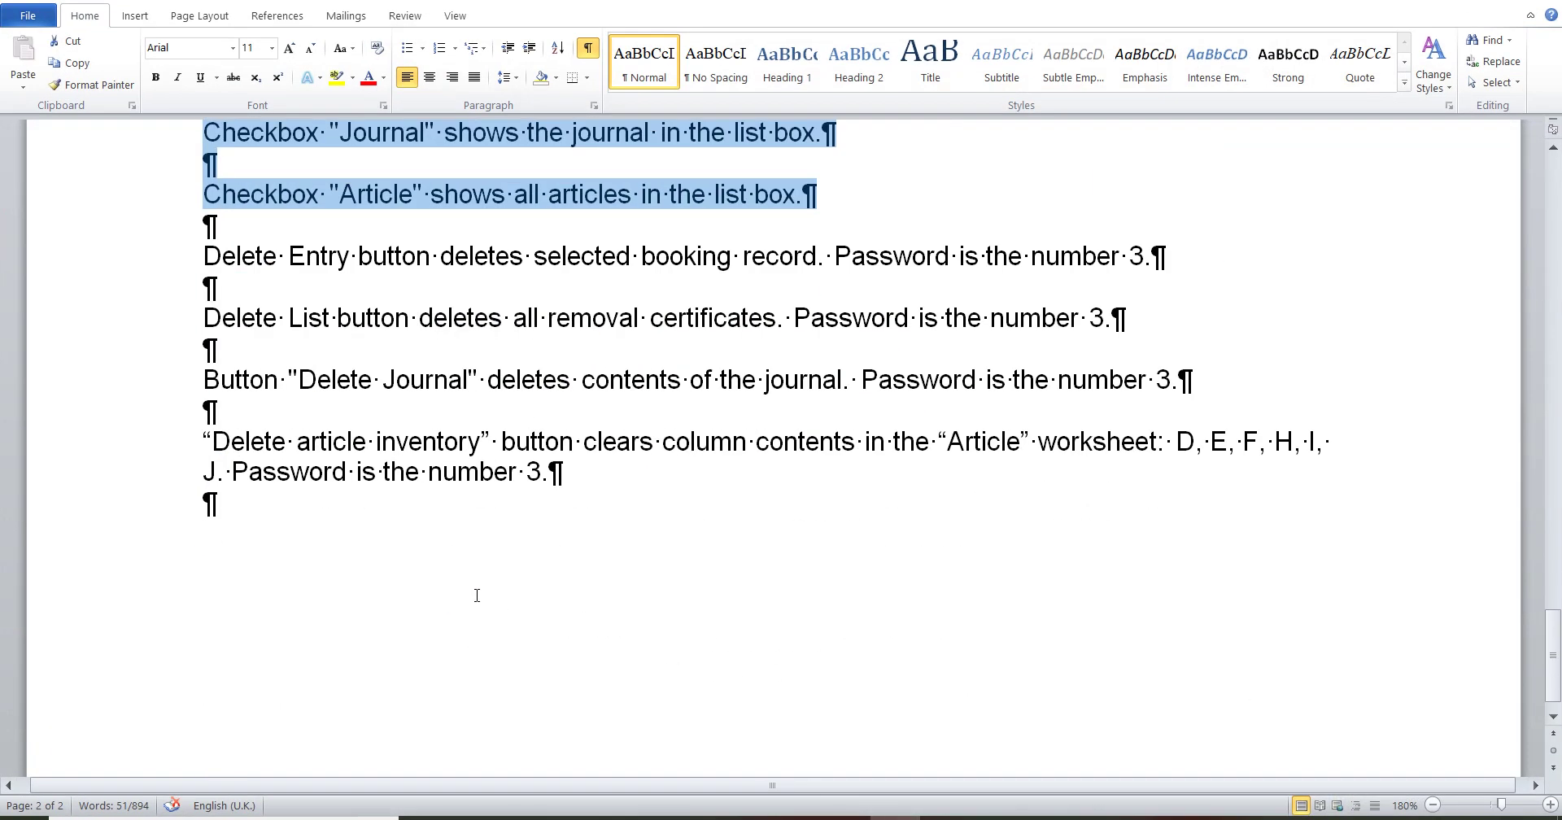
{"action": "left_click_drag", "start_coordinate": [163, 273], "coordinate": [161, 509]}
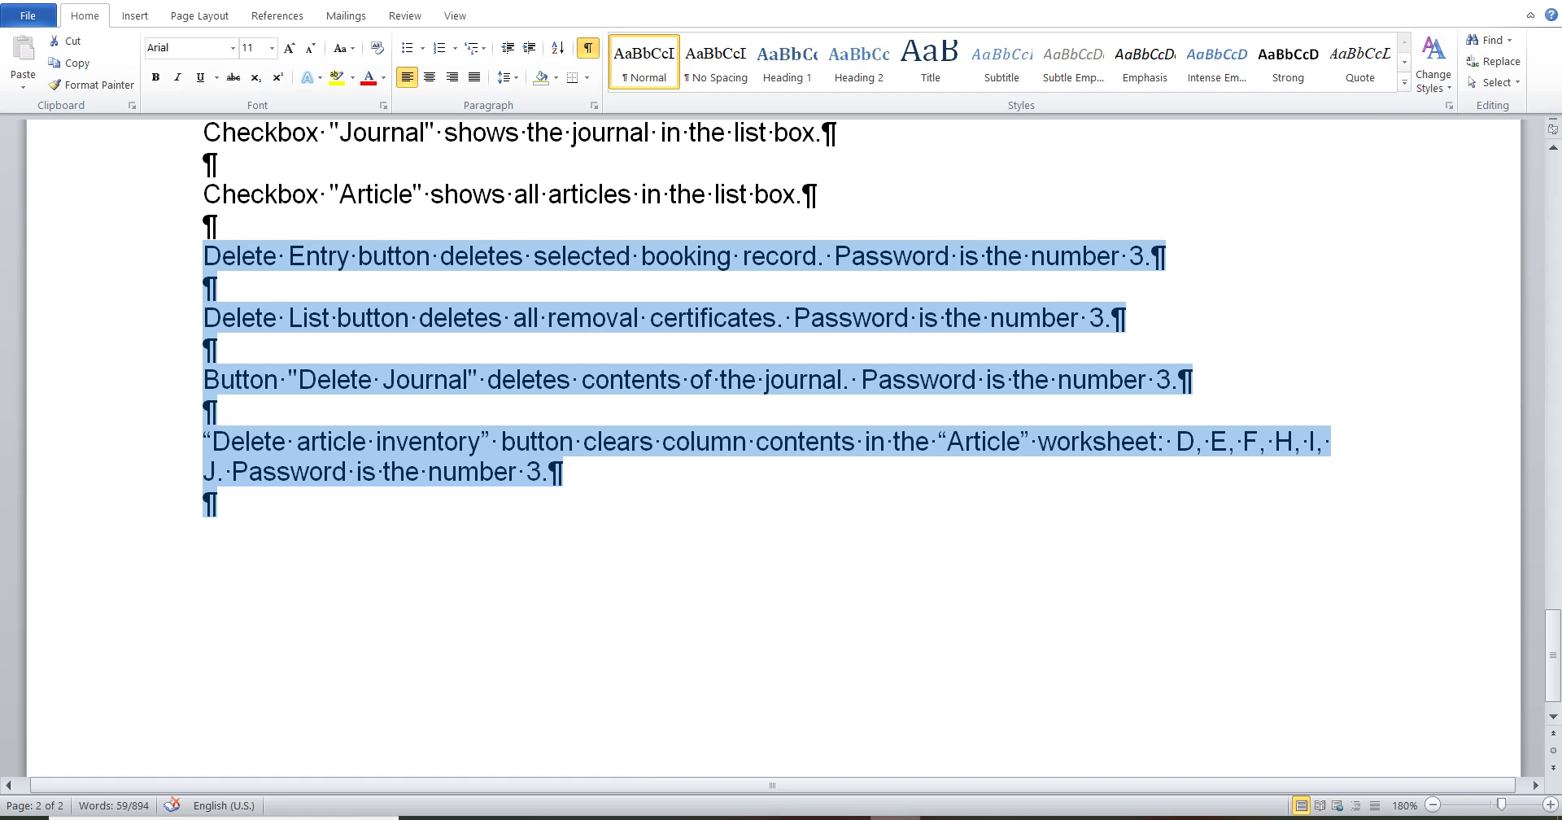
{"action": "key", "text": "alt+Tab"}
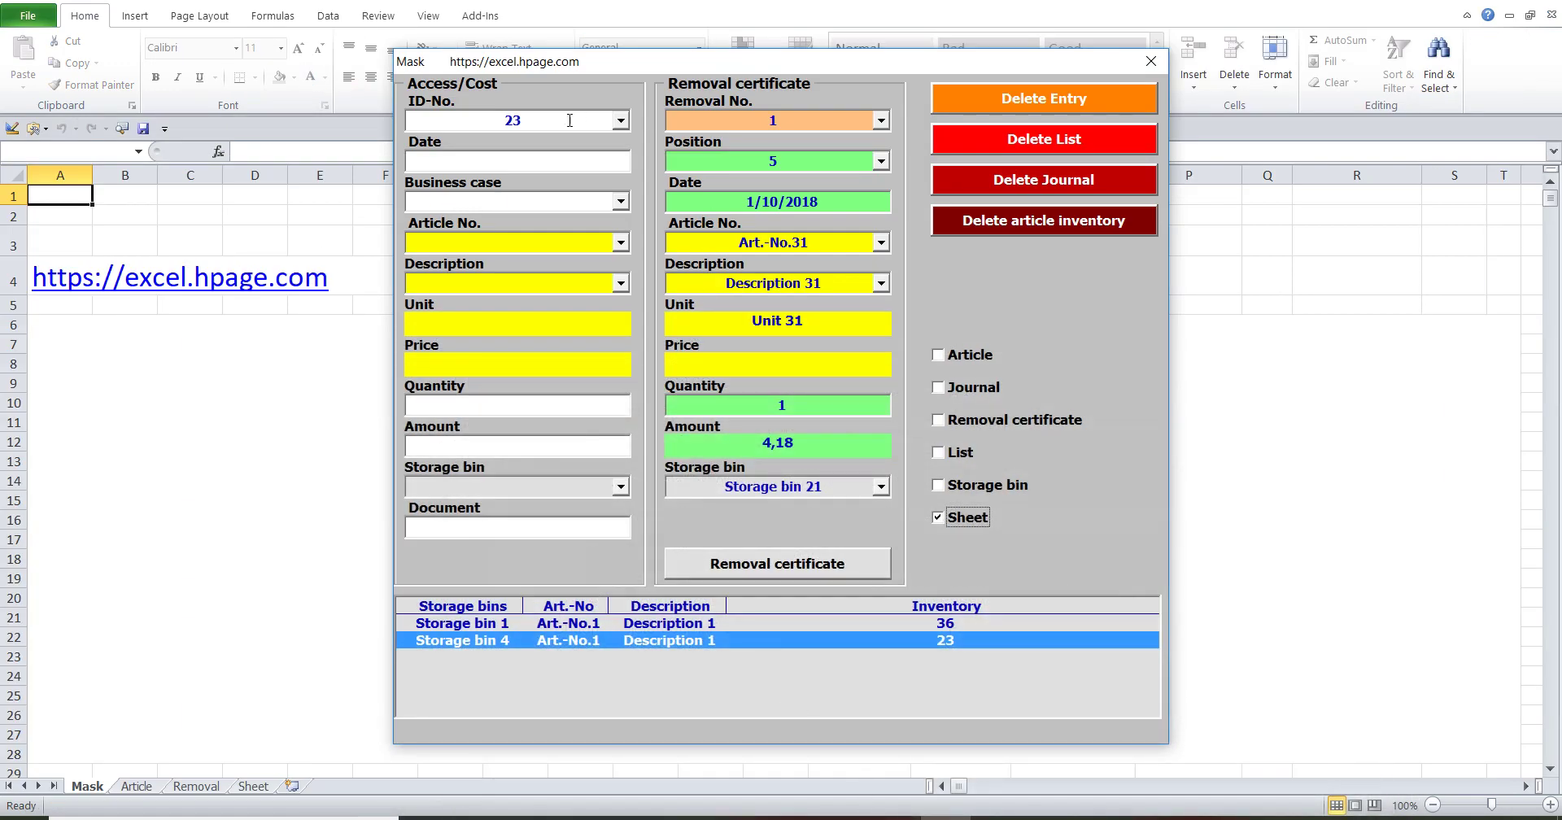
- Show the journal, select entry ID 86 and delete it after entering the password
{"action": "left_click", "coordinate": [564, 121]}
{"action": "left_click_drag", "start_coordinate": [667, 725], "coordinate": [1138, 701]}
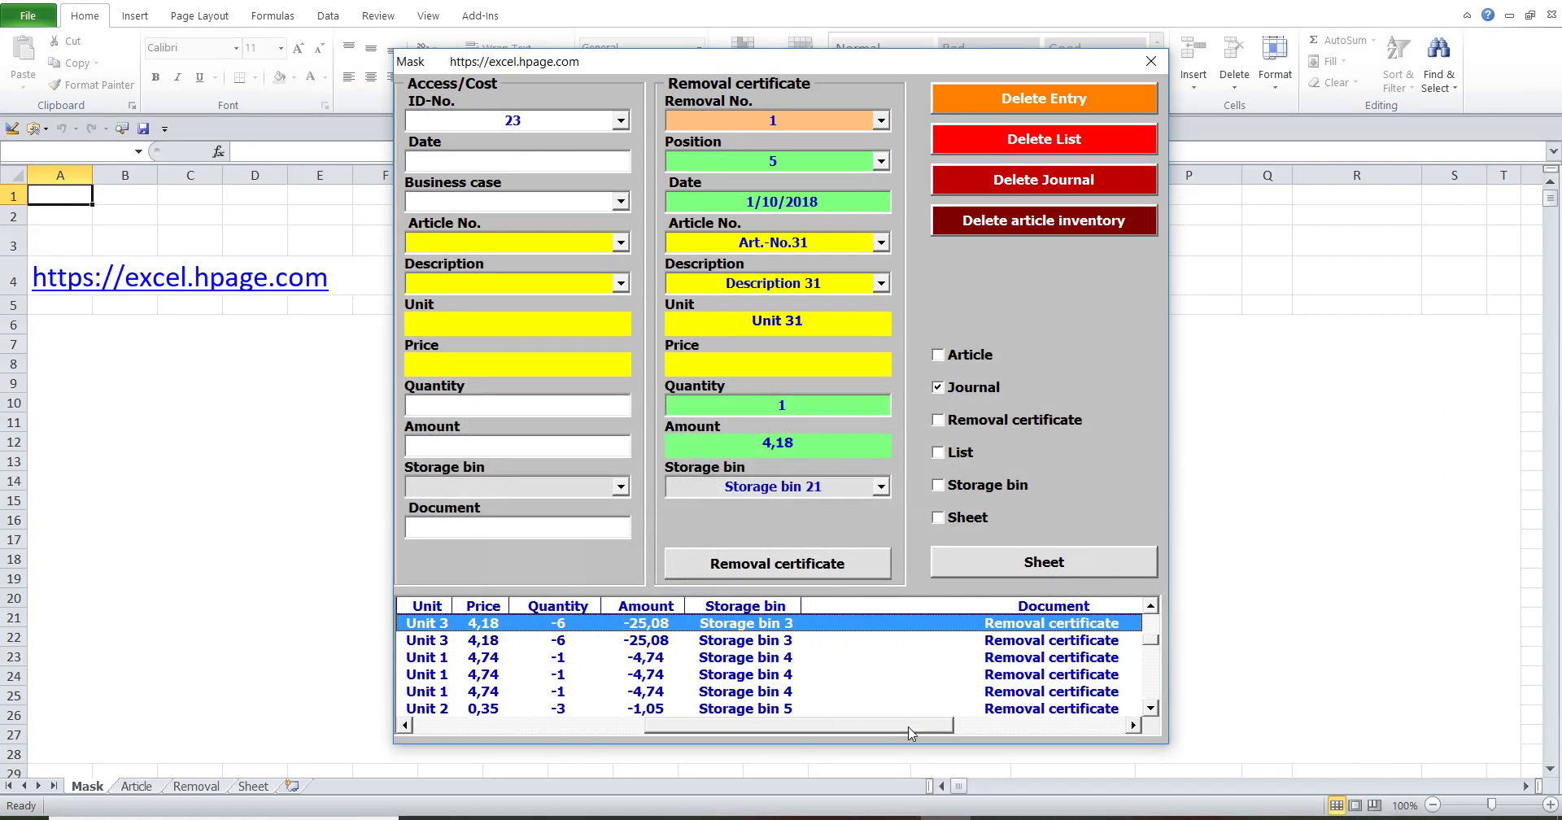
{"action": "left_click_drag", "start_coordinate": [1150, 636], "coordinate": [1150, 700]}
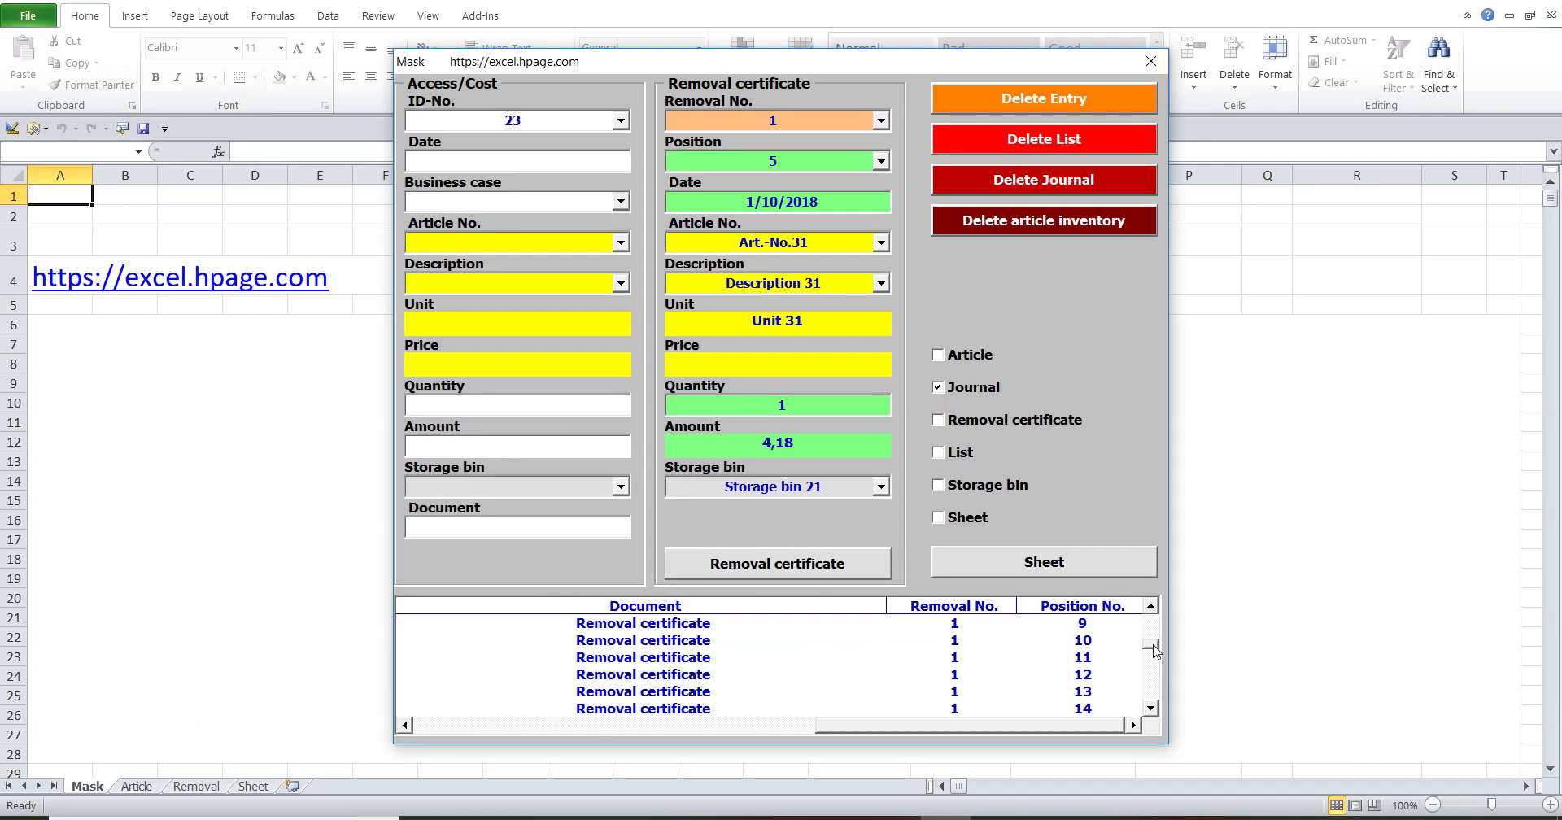
{"action": "left_click", "coordinate": [698, 709]}
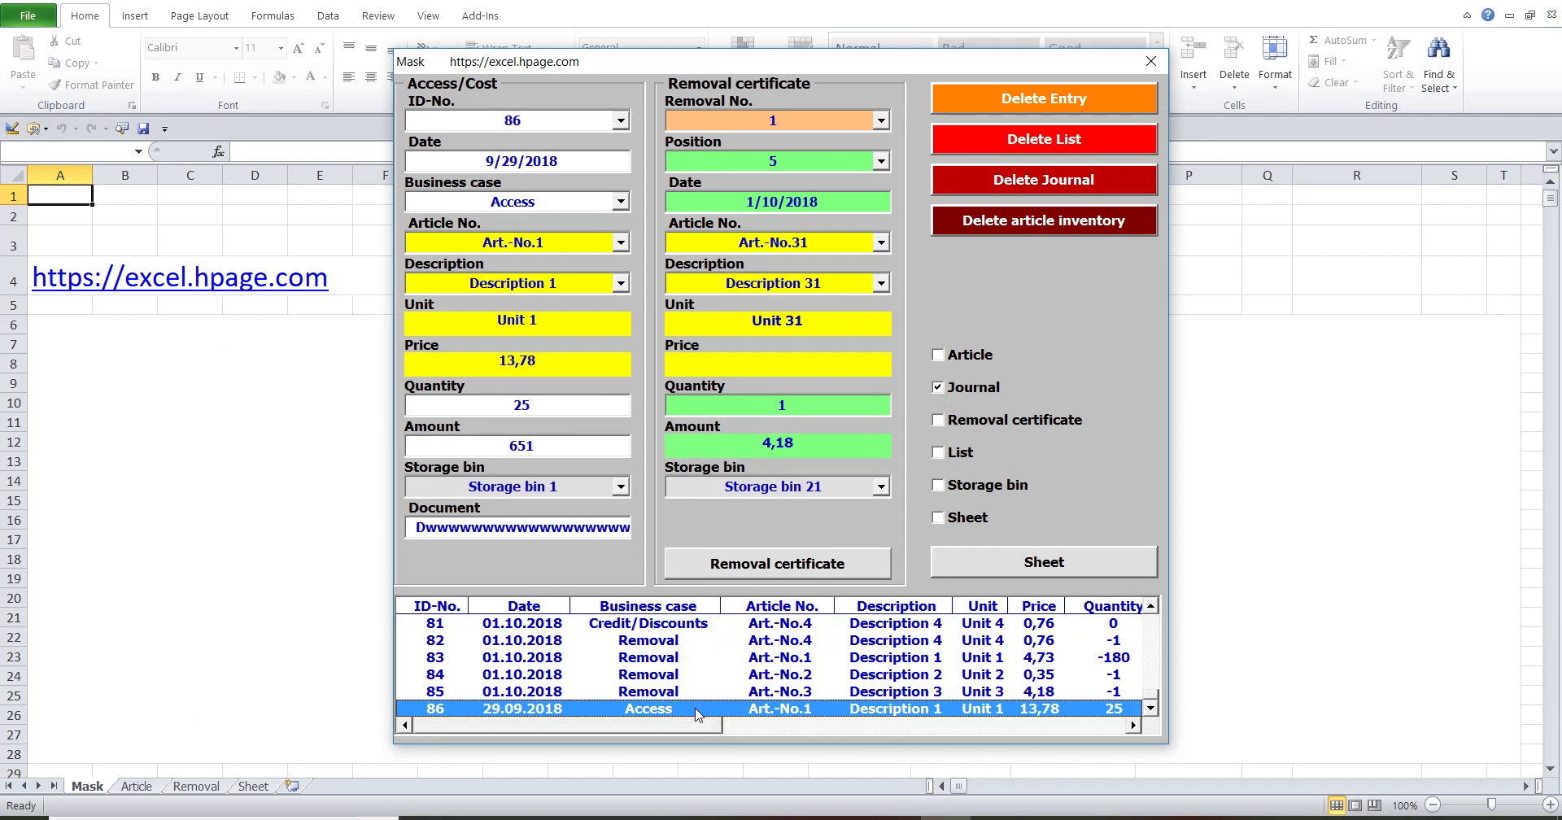
{"action": "left_click", "coordinate": [1000, 100]}
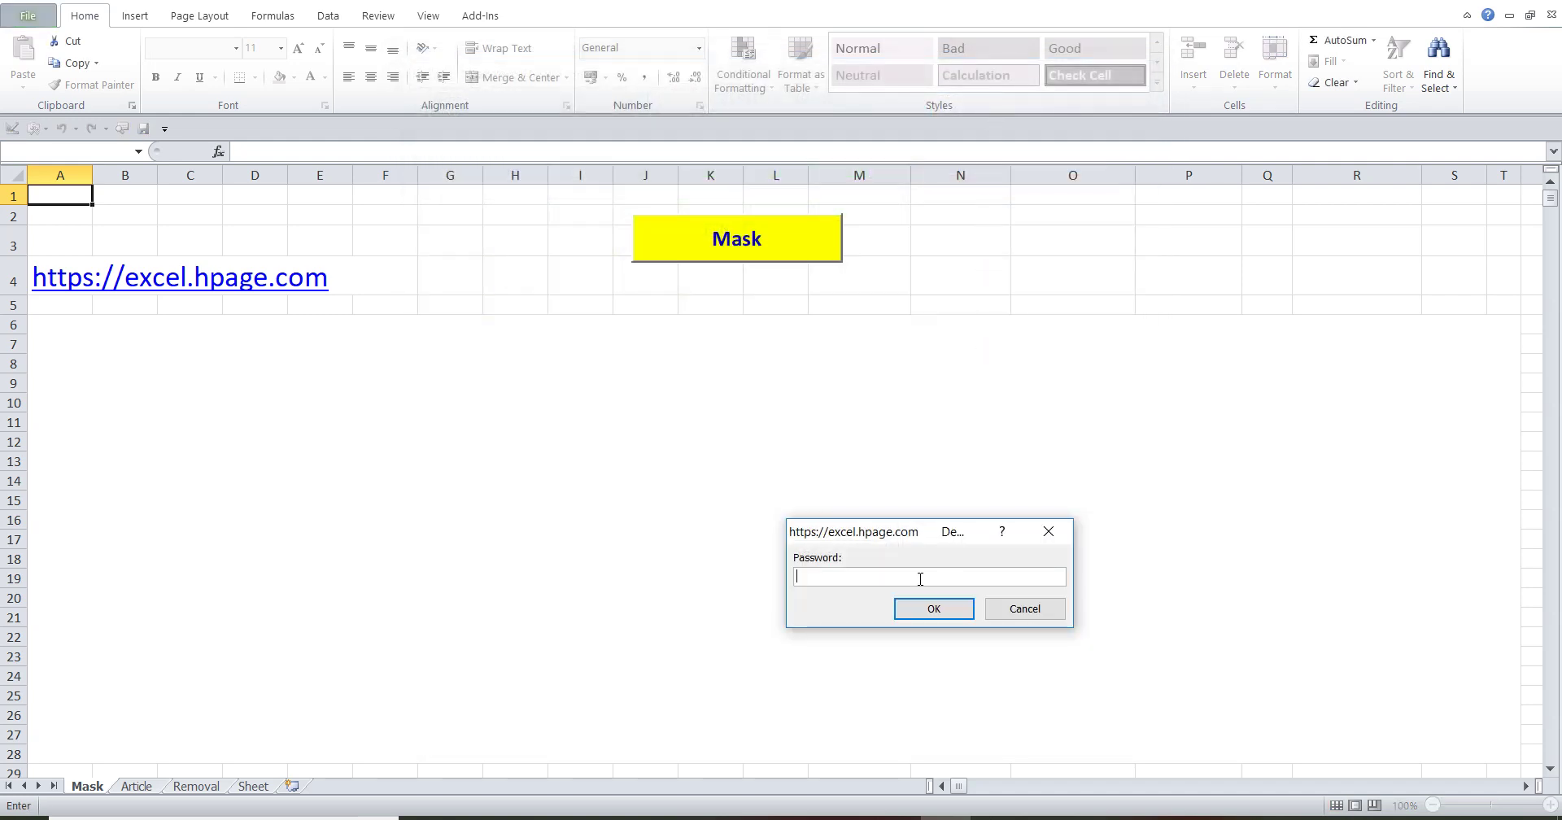
{"action": "type", "text": "1"}
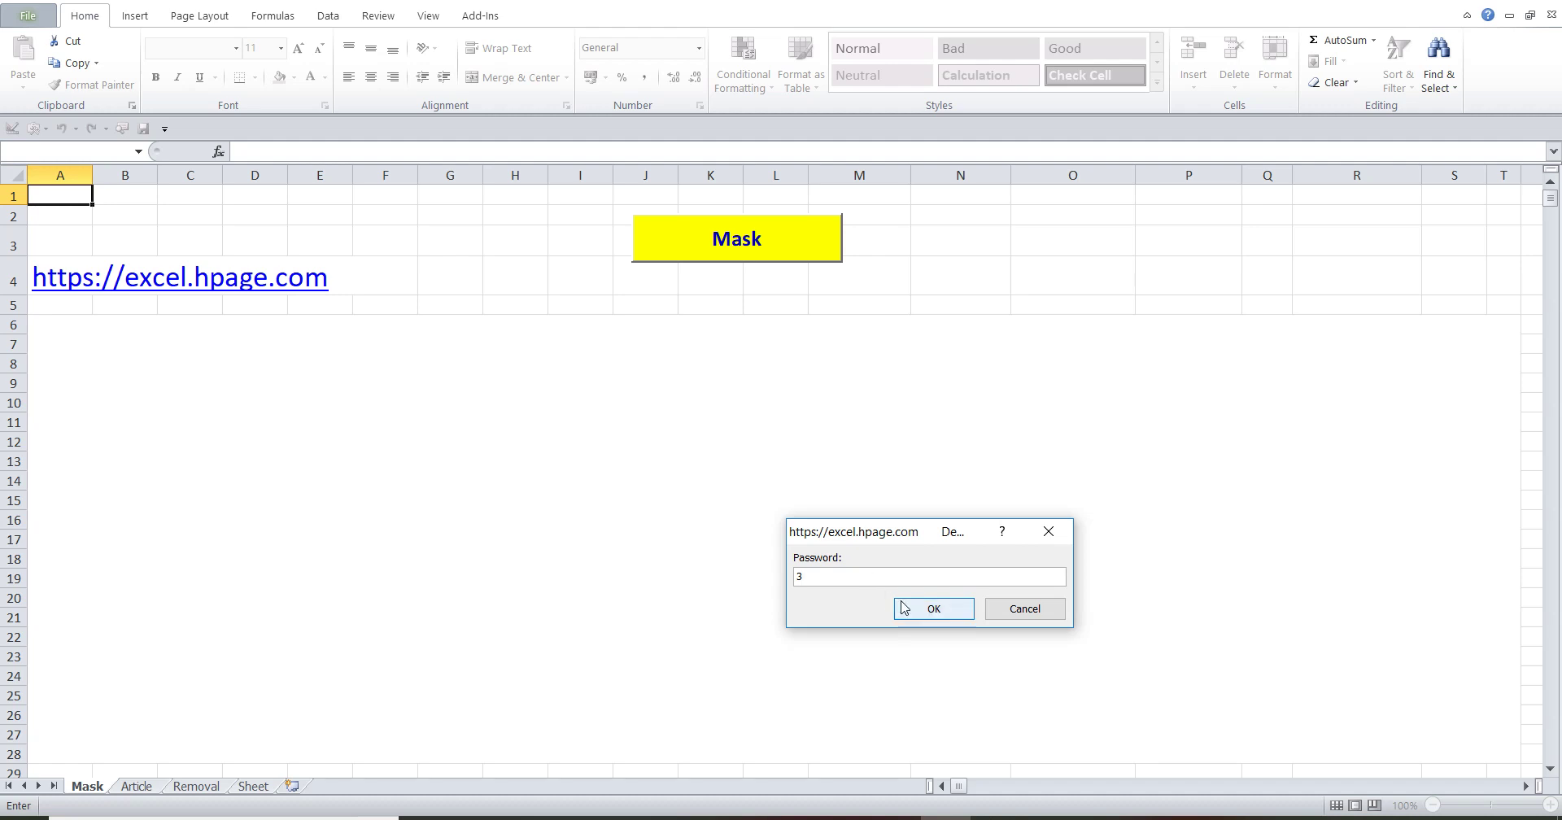
{"action": "left_click", "coordinate": [932, 612]}
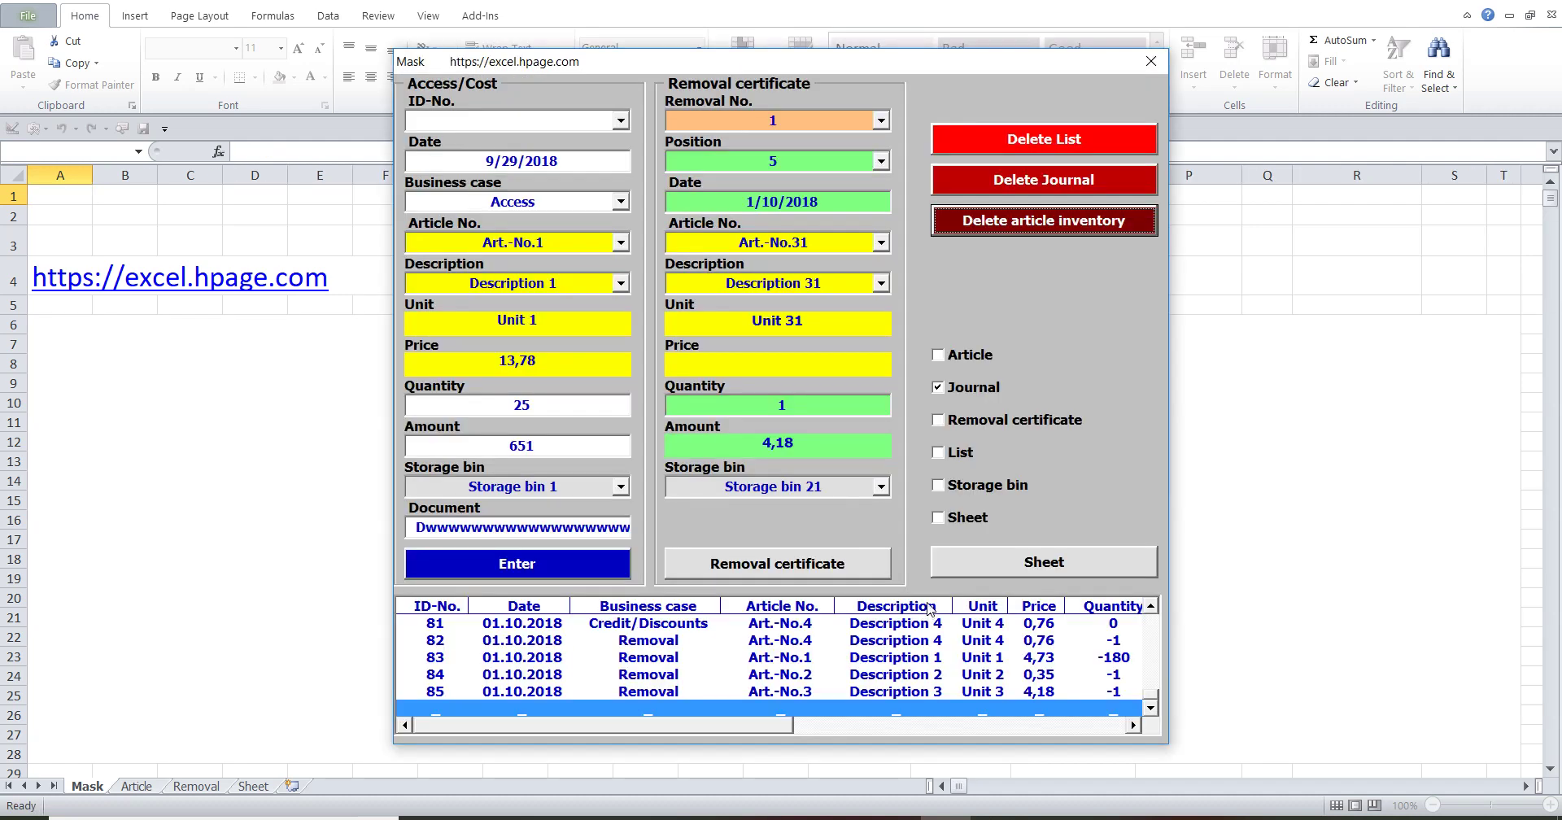
{"action": "left_click_drag", "start_coordinate": [747, 733], "coordinate": [1054, 730]}
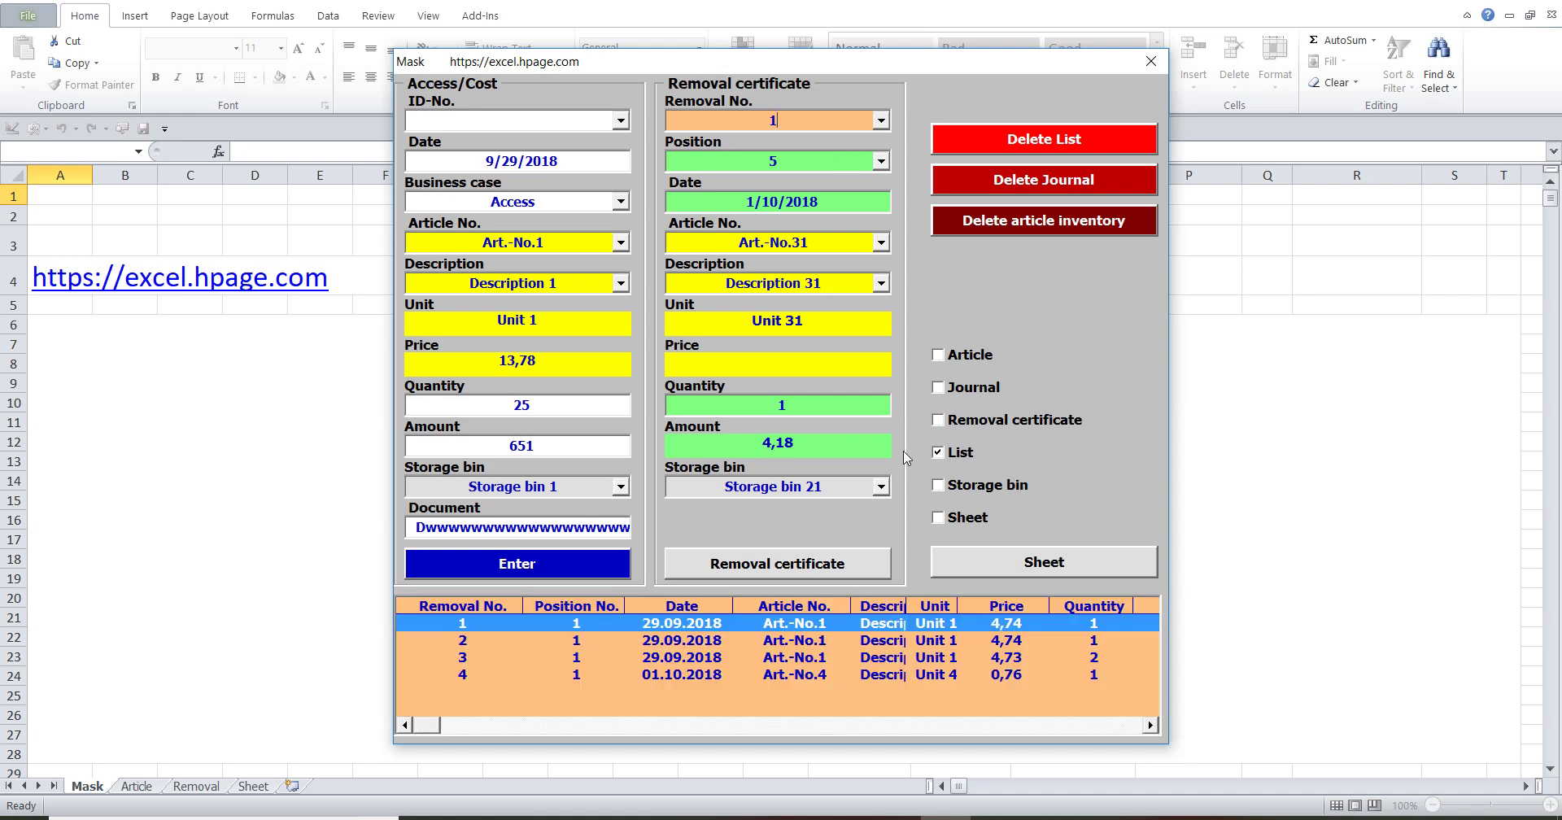
- Delete all removal certificates, confirming with Ja and the password
{"action": "left_click", "coordinate": [1016, 143]}
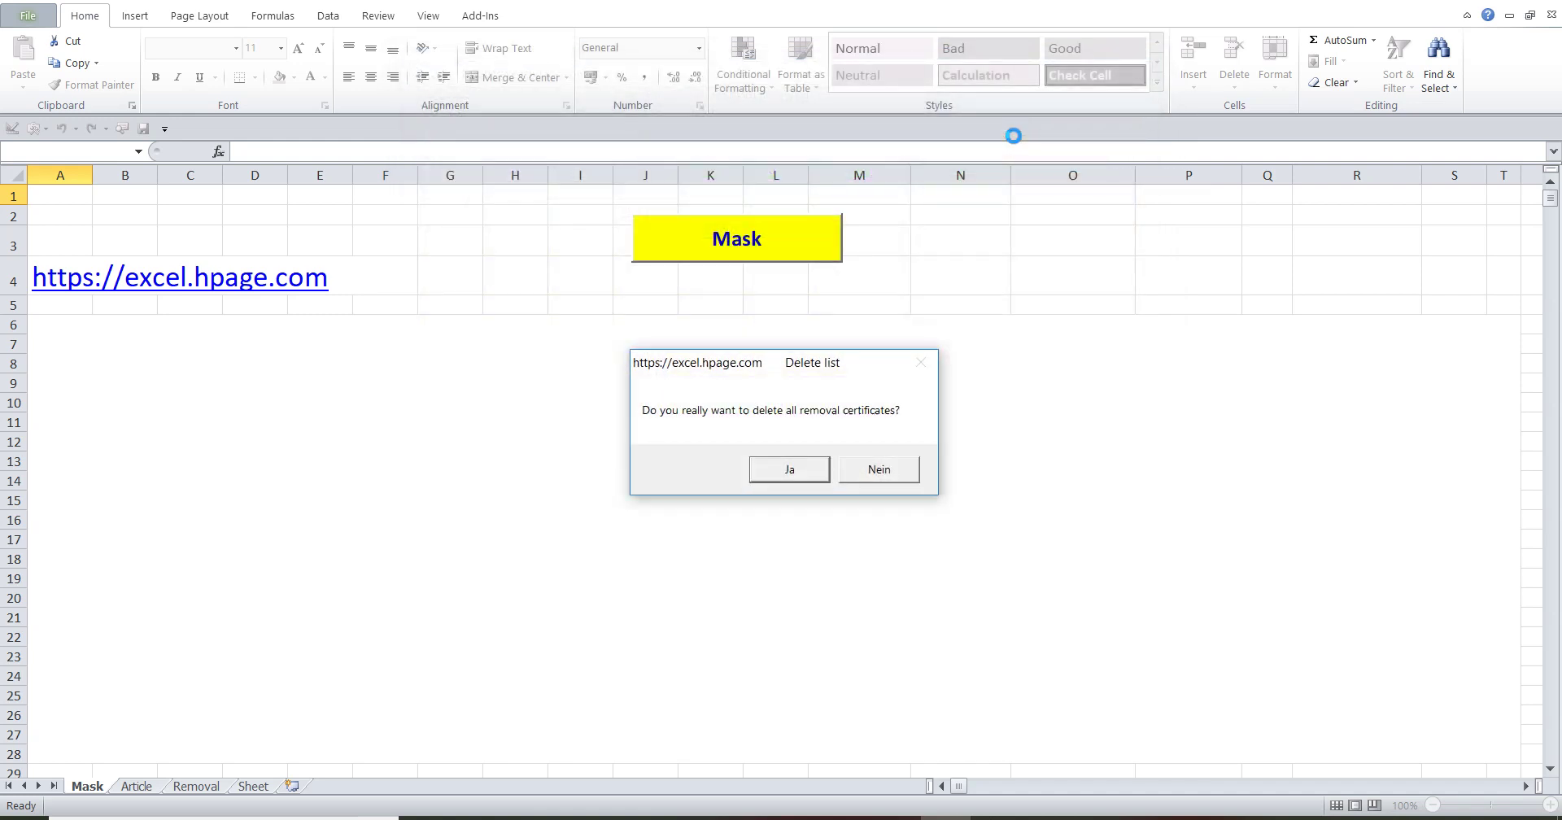
{"action": "left_click", "coordinate": [816, 470]}
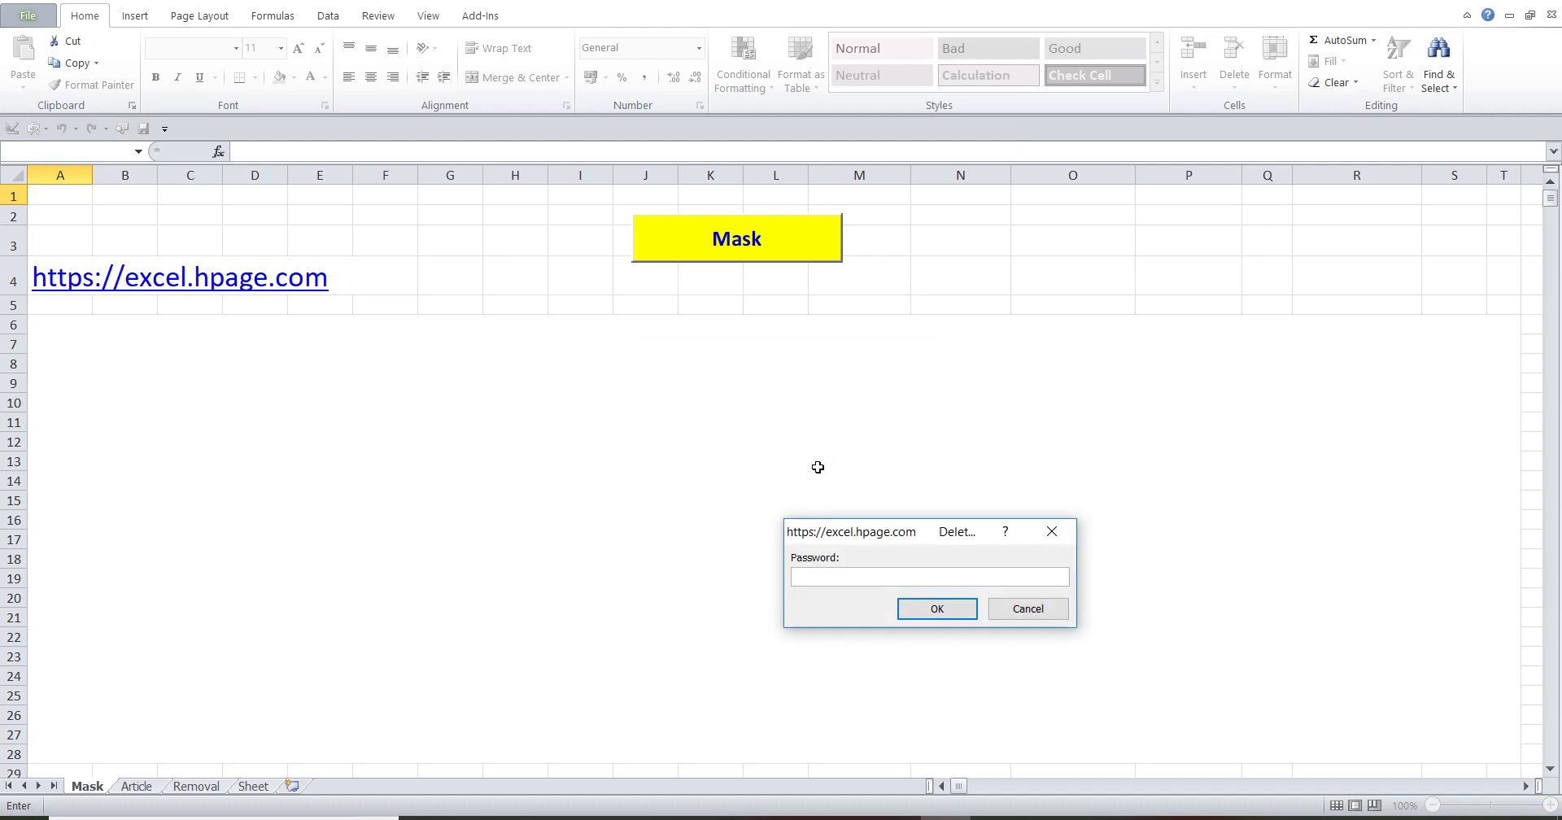
{"action": "type", "text": "3"}
{"action": "left_click", "coordinate": [922, 615]}
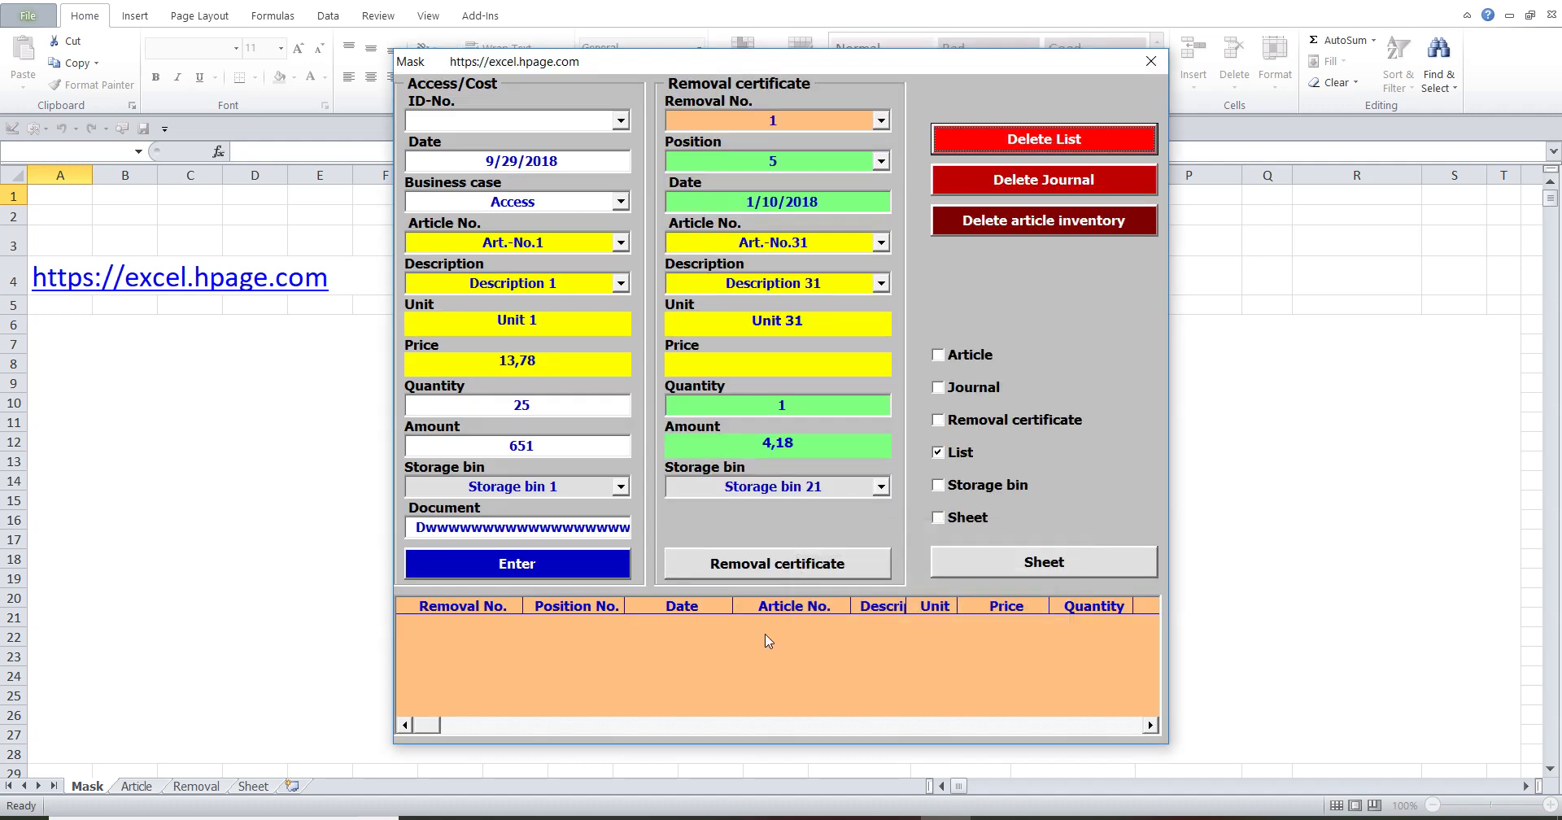
{"action": "left_click_drag", "start_coordinate": [425, 725], "coordinate": [1137, 722]}
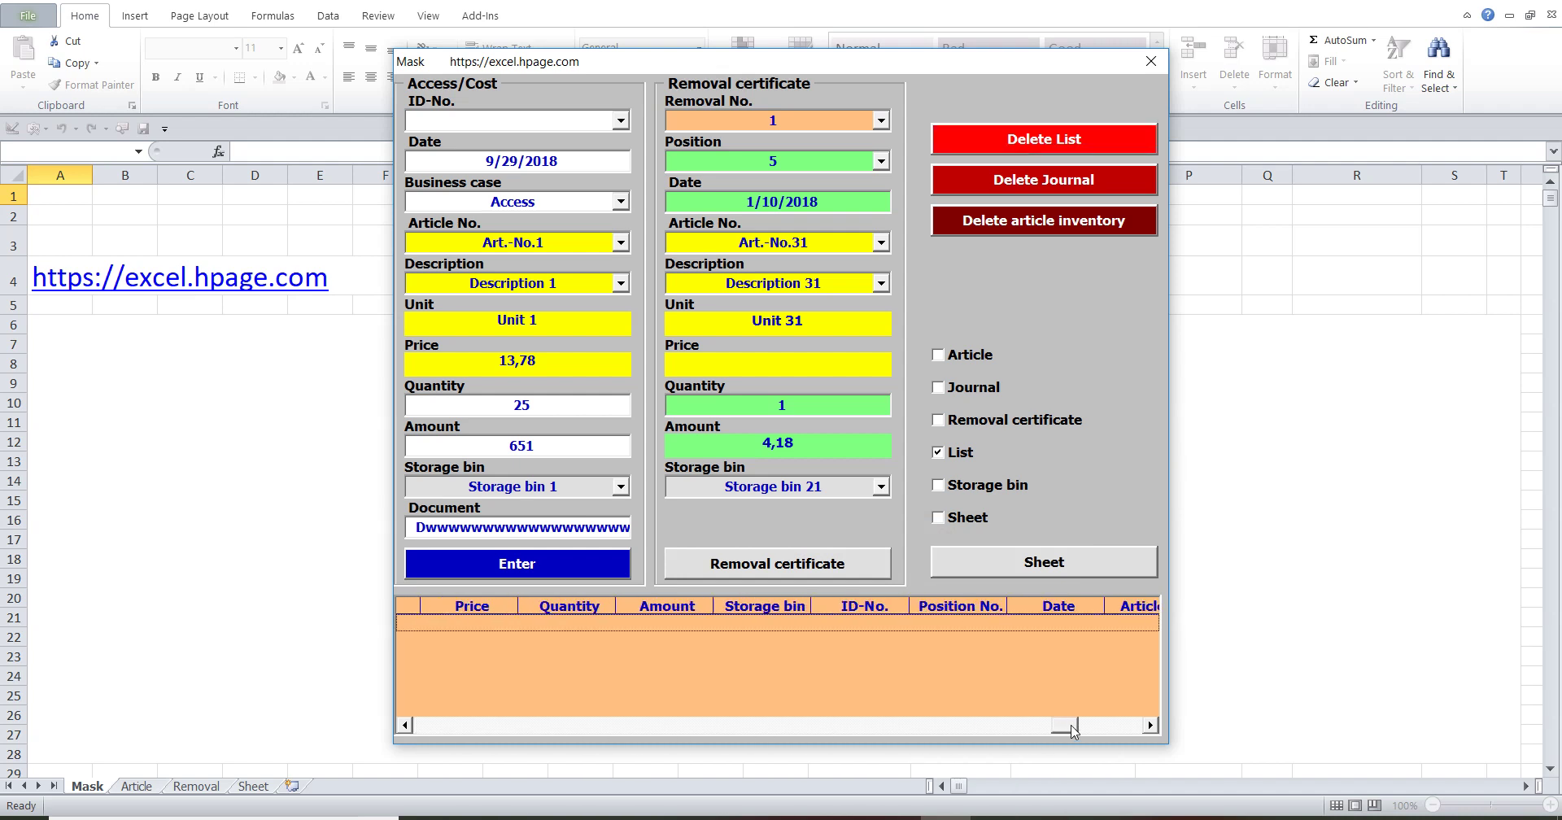
- Clear all journal booking records with the password, then switch the list to articles
{"action": "left_click", "coordinate": [1054, 184]}
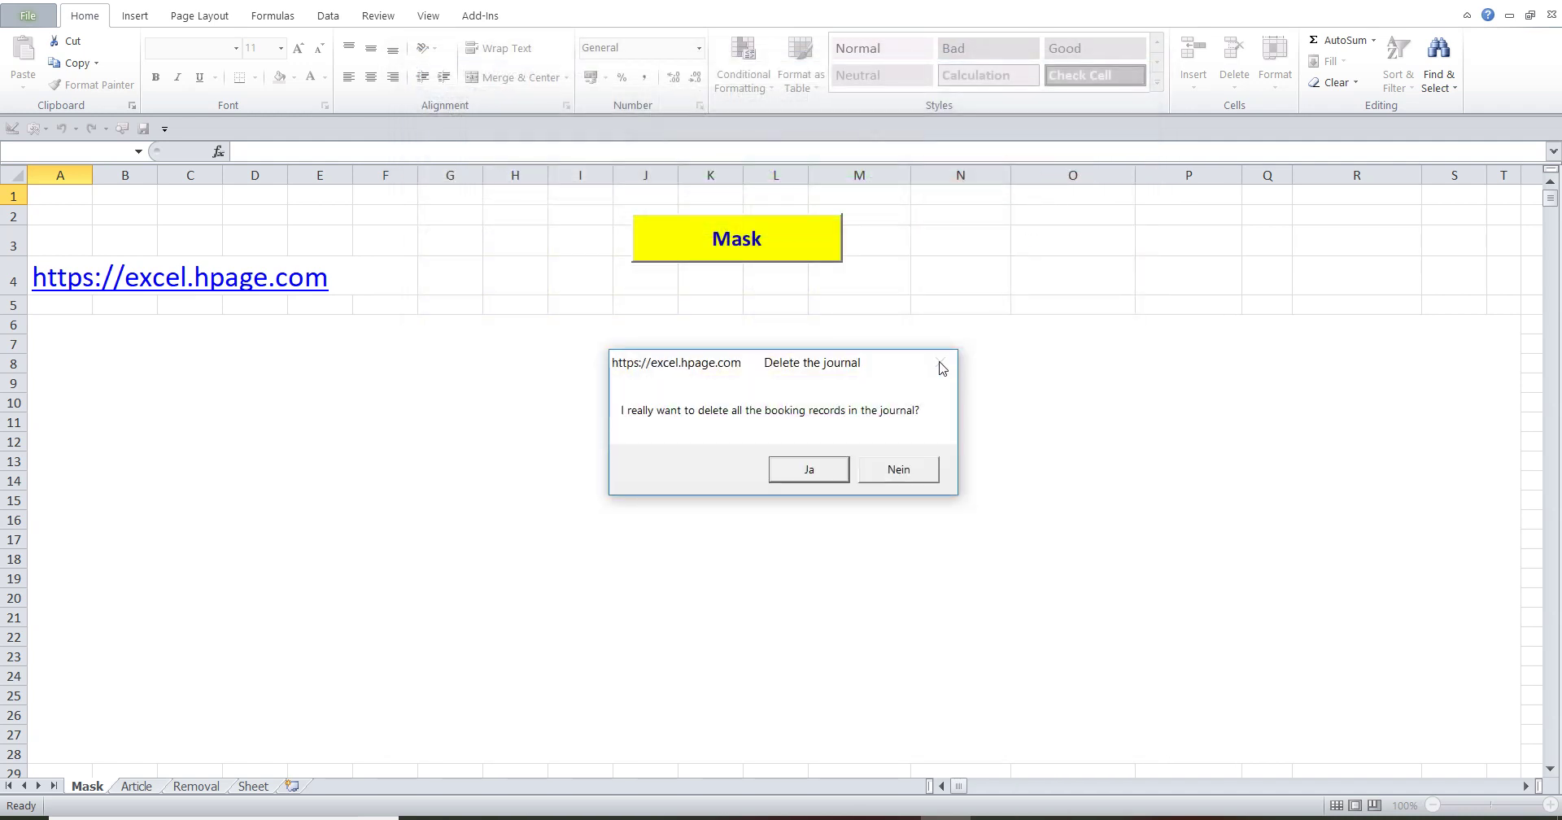
{"action": "left_click", "coordinate": [901, 470]}
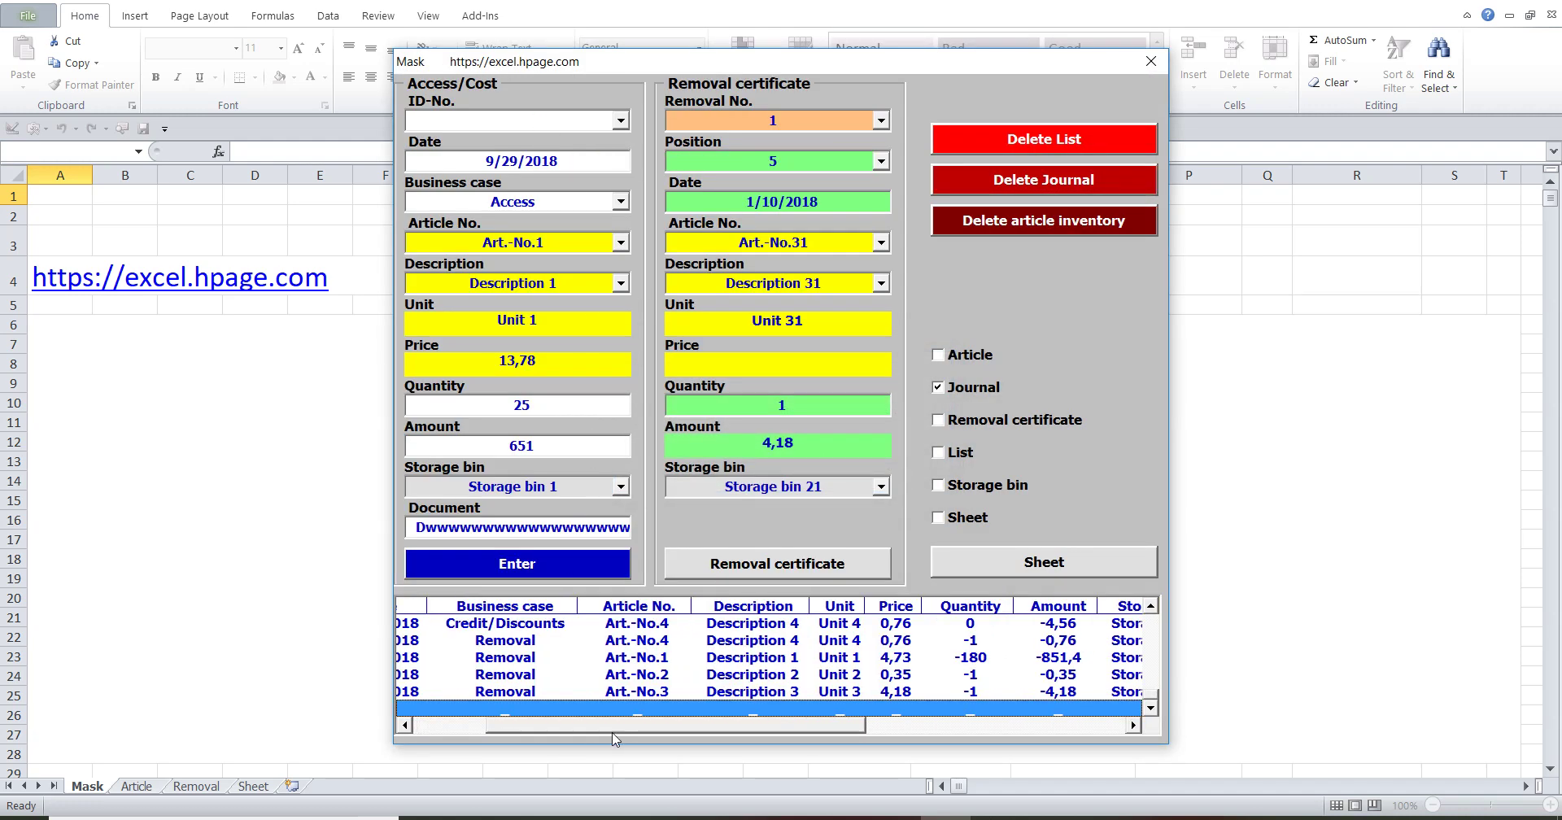
{"action": "left_click_drag", "start_coordinate": [527, 728], "coordinate": [928, 729]}
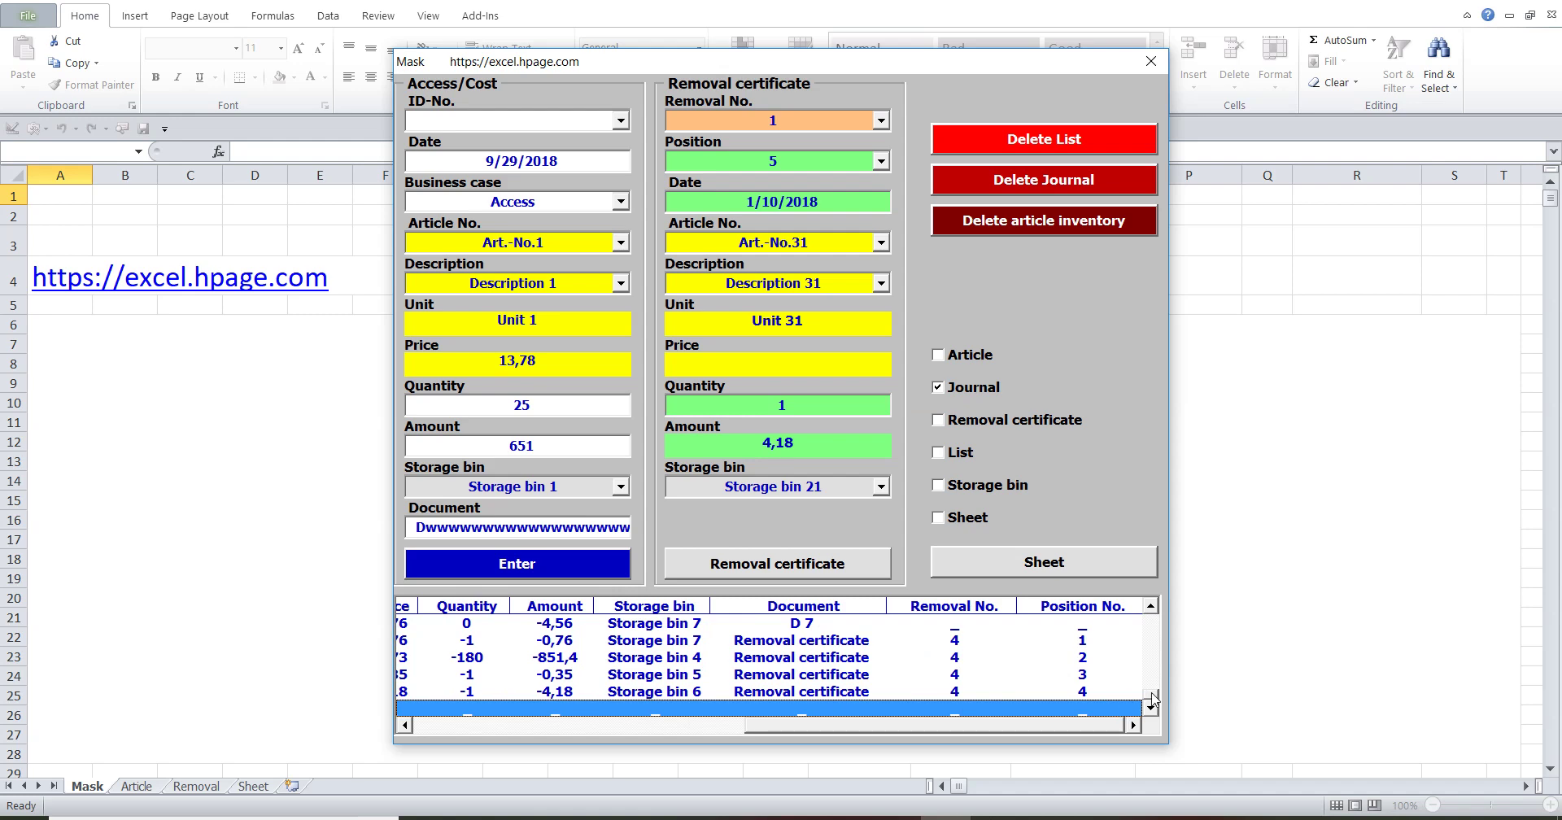
{"action": "left_click", "coordinate": [1066, 182]}
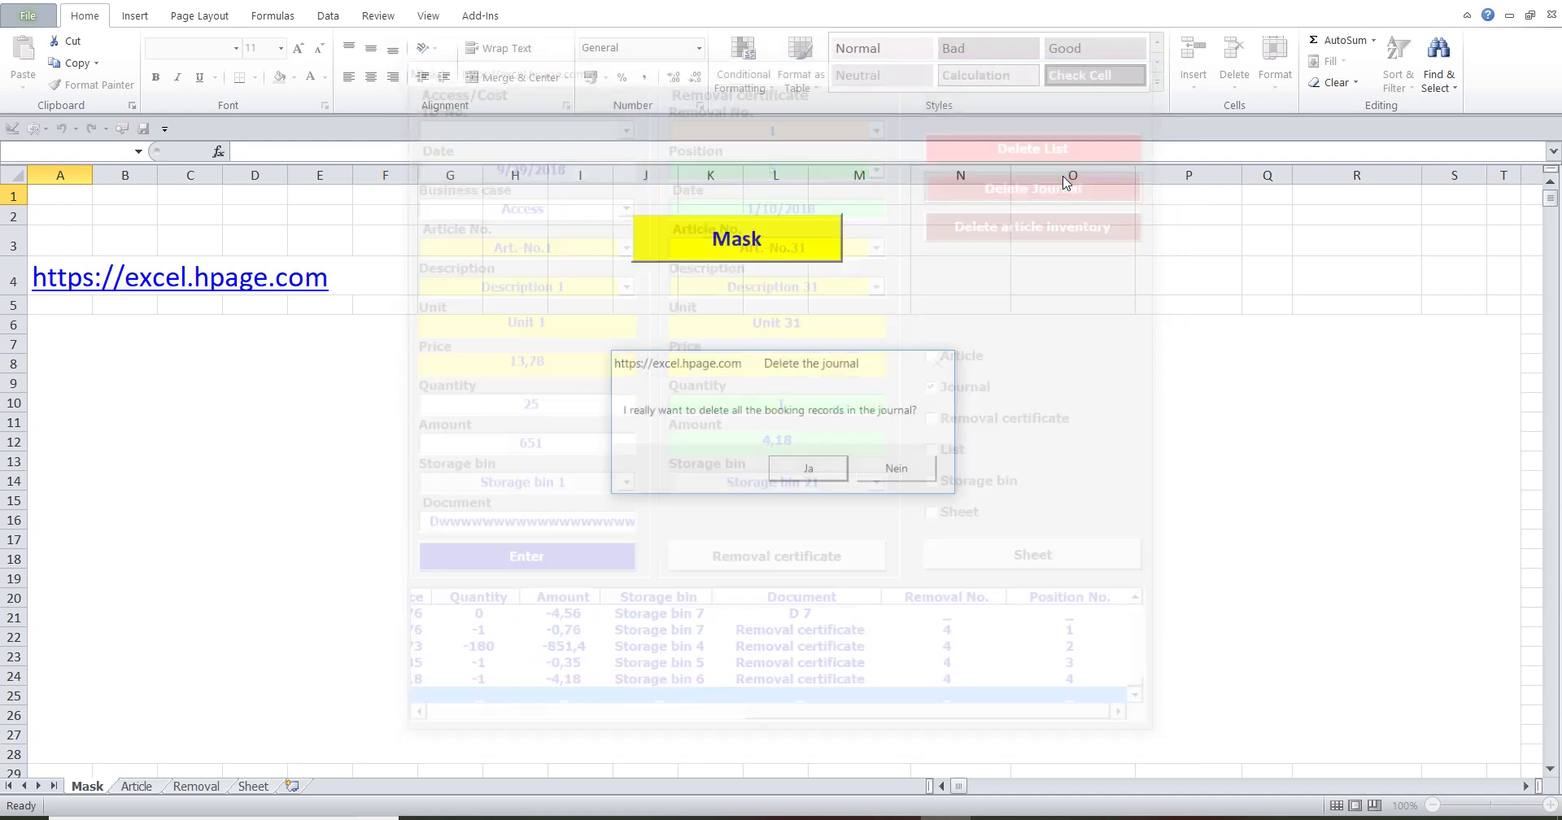
{"action": "left_click", "coordinate": [805, 472]}
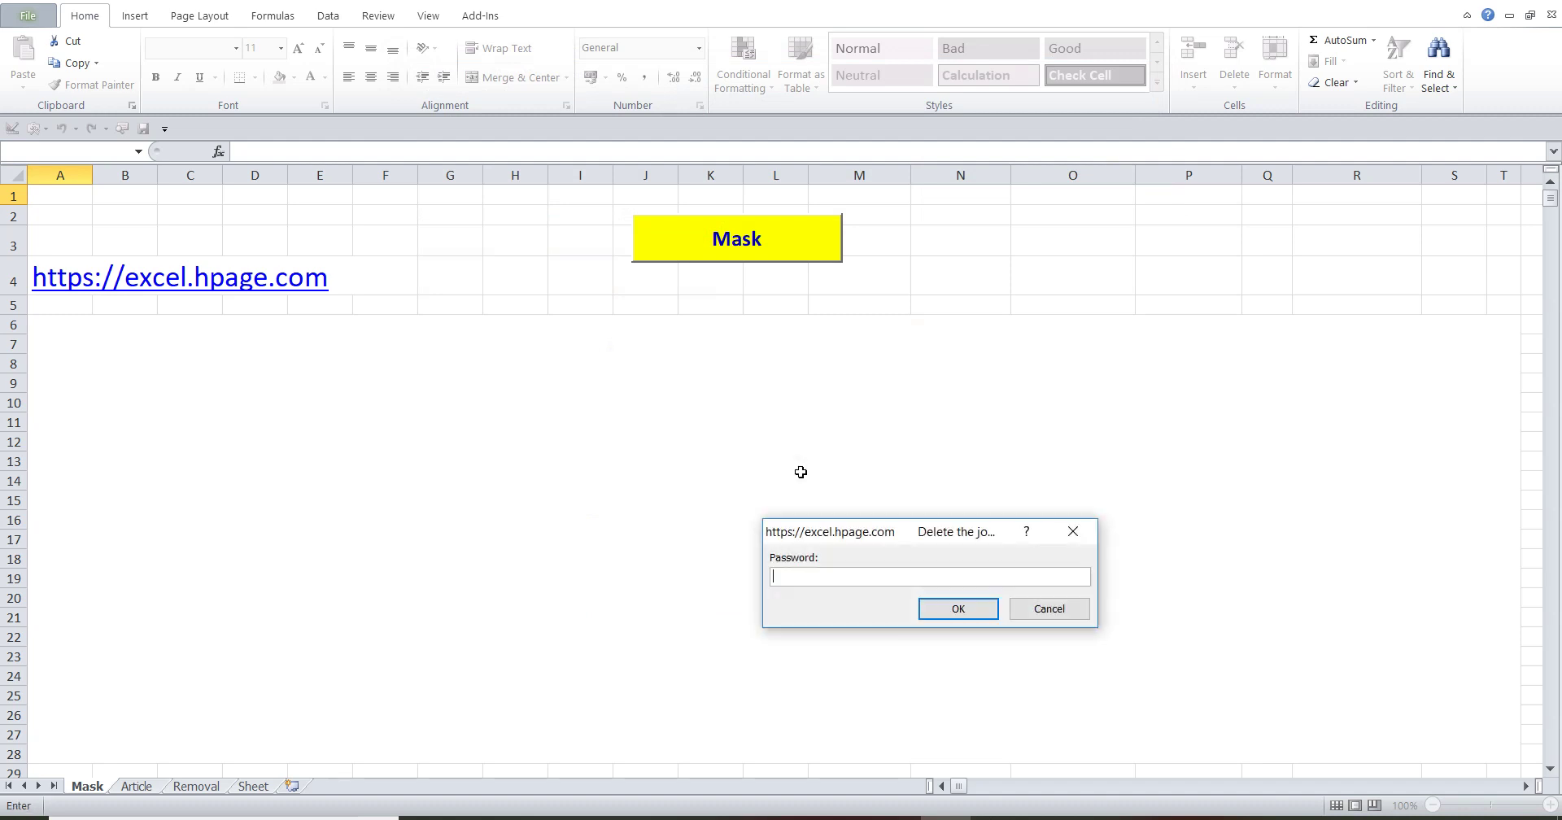
{"action": "left_click", "coordinate": [946, 616]}
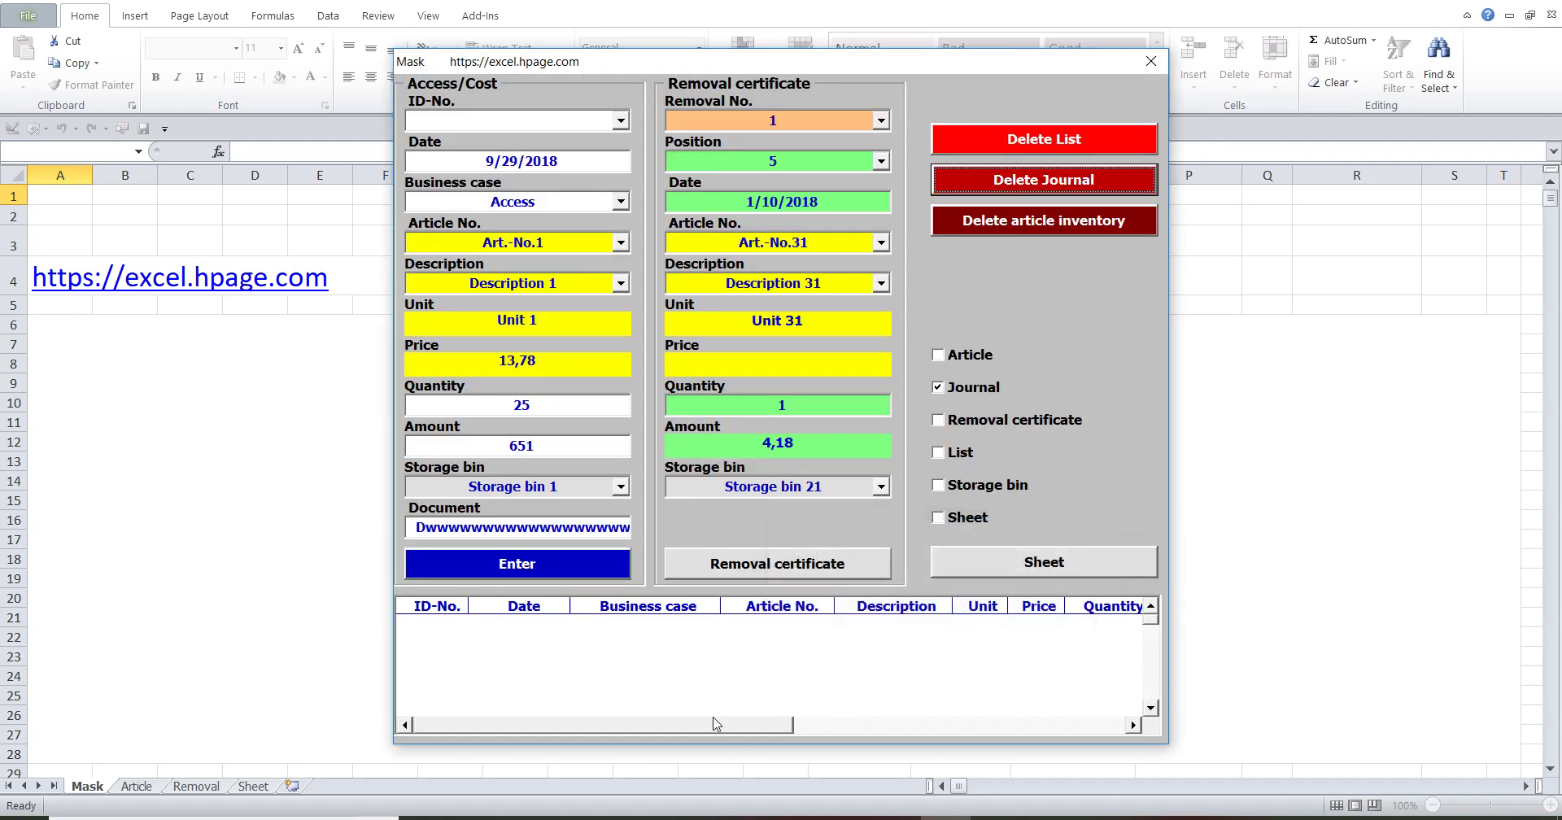
{"action": "left_click_drag", "start_coordinate": [714, 724], "coordinate": [689, 719]}
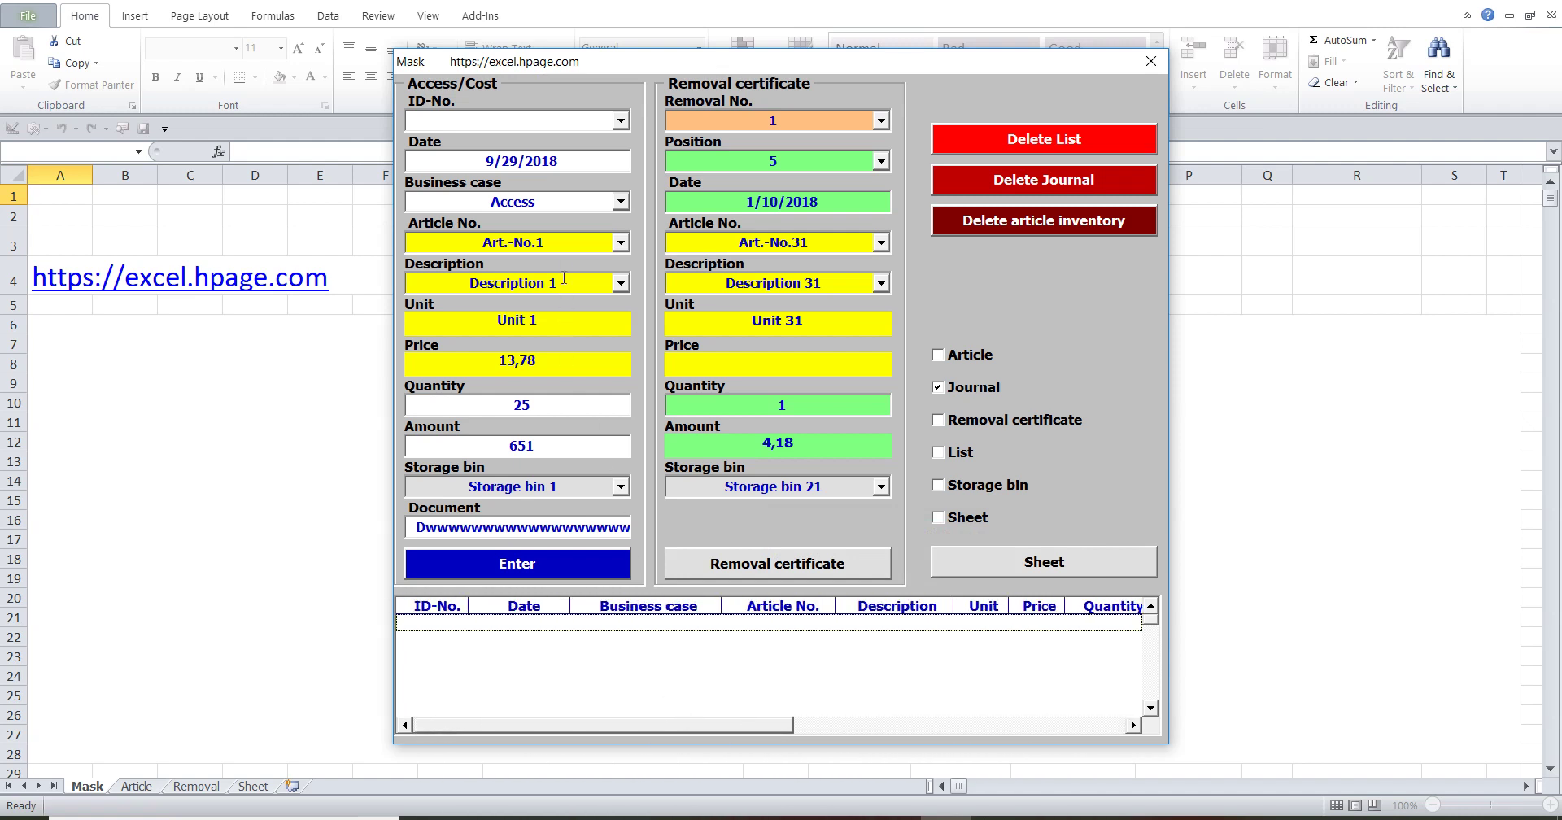
{"action": "left_click", "coordinate": [569, 242]}
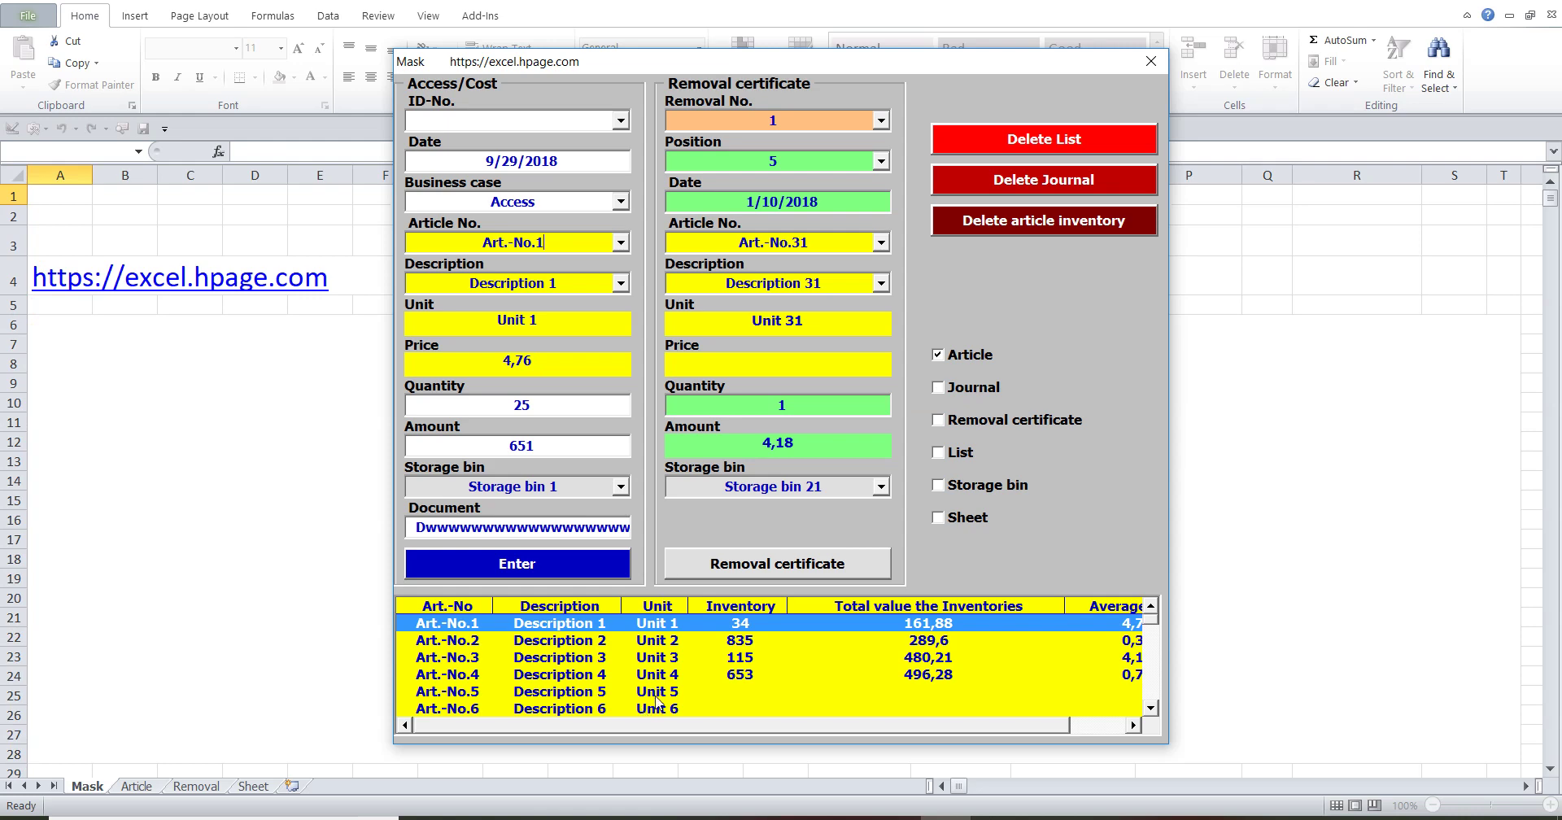
- Close the form and select inventory figures D2:F5 and bin stock H2:J8 on the Article sheet
{"action": "left_click", "coordinate": [1150, 61]}
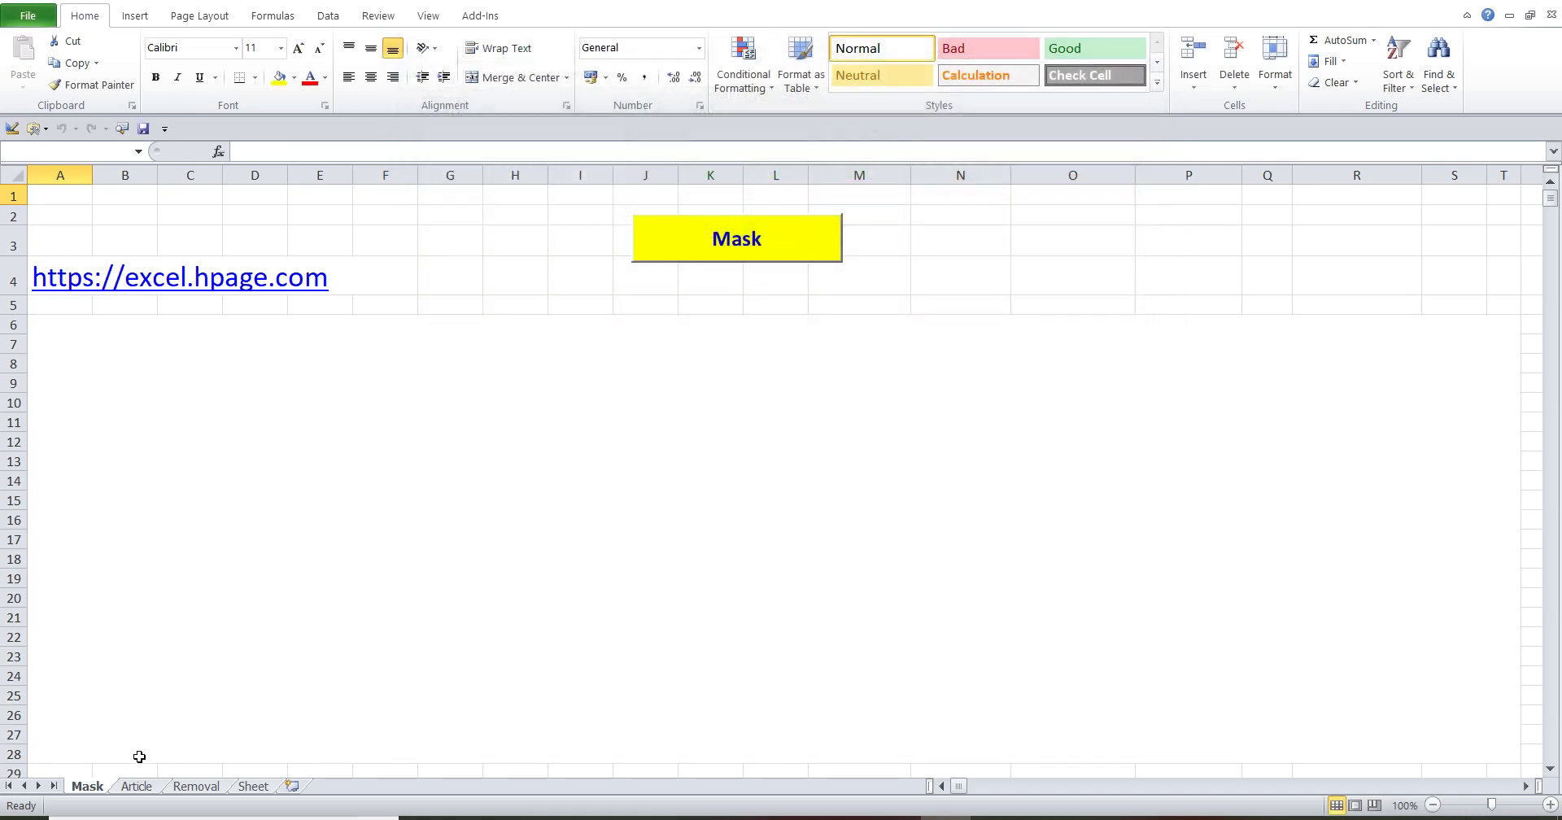
{"action": "left_click", "coordinate": [136, 786]}
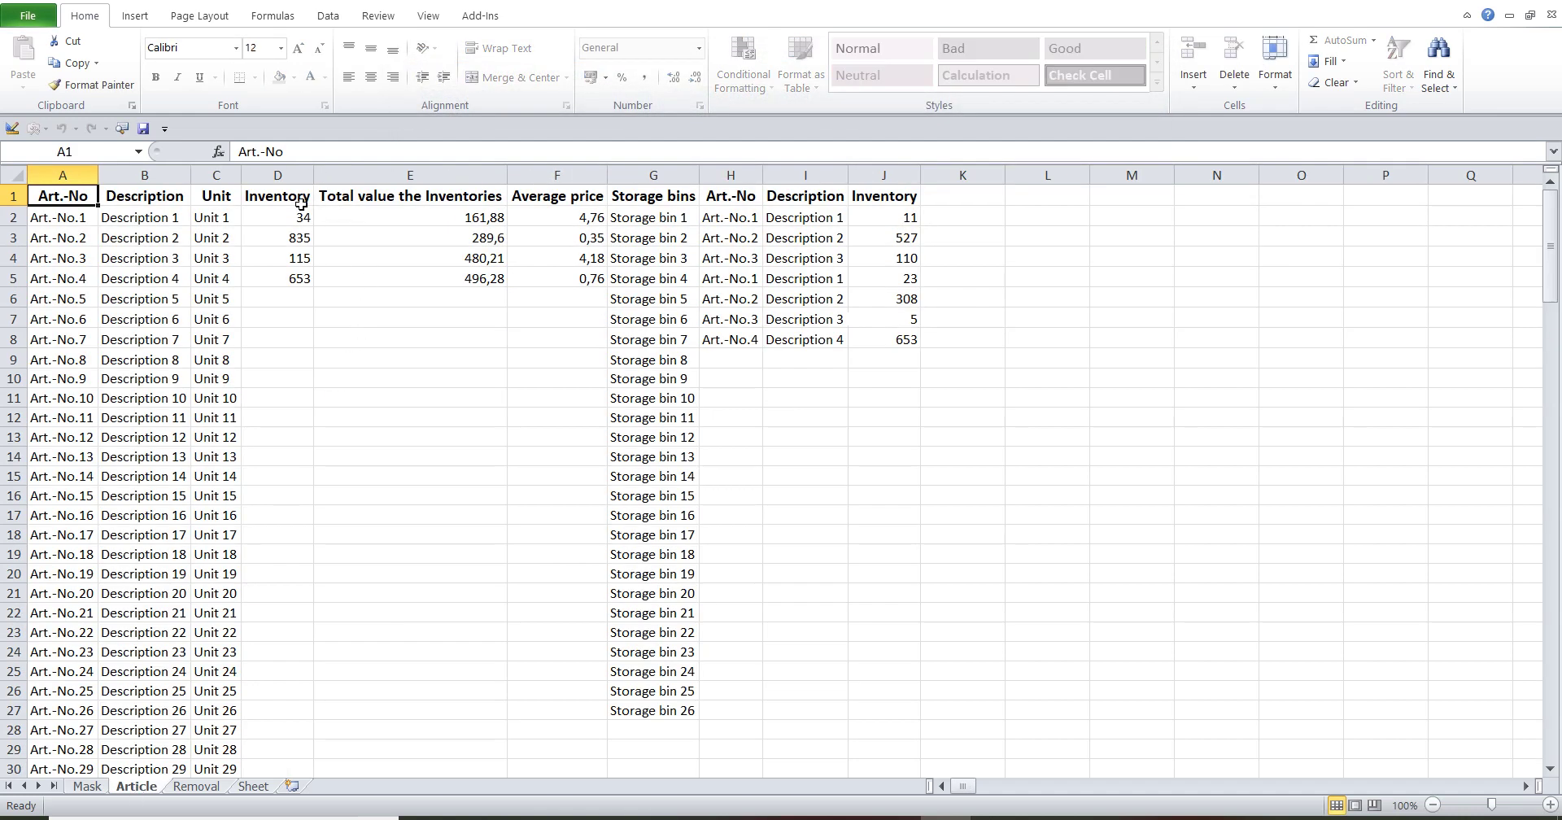
{"action": "mouse_move", "coordinate": [301, 210]}
{"action": "left_mouse_down"}
{"action": "mouse_move", "coordinate": [302, 282]}
{"action": "mouse_move", "coordinate": [552, 273]}
{"action": "left_mouse_up"}
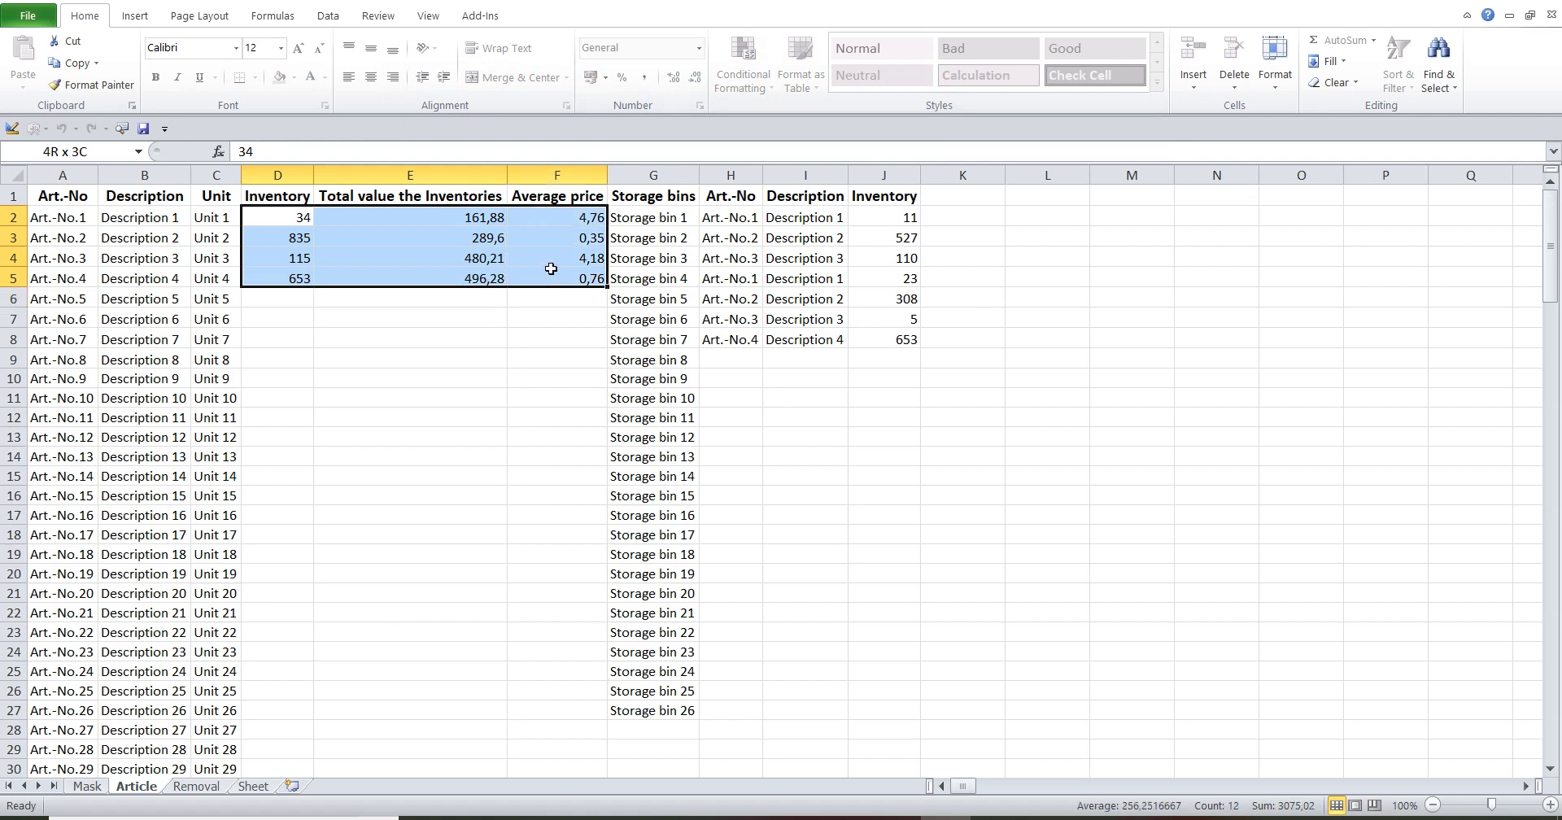
{"action": "left_click_drag", "start_coordinate": [720, 215], "coordinate": [894, 347]}
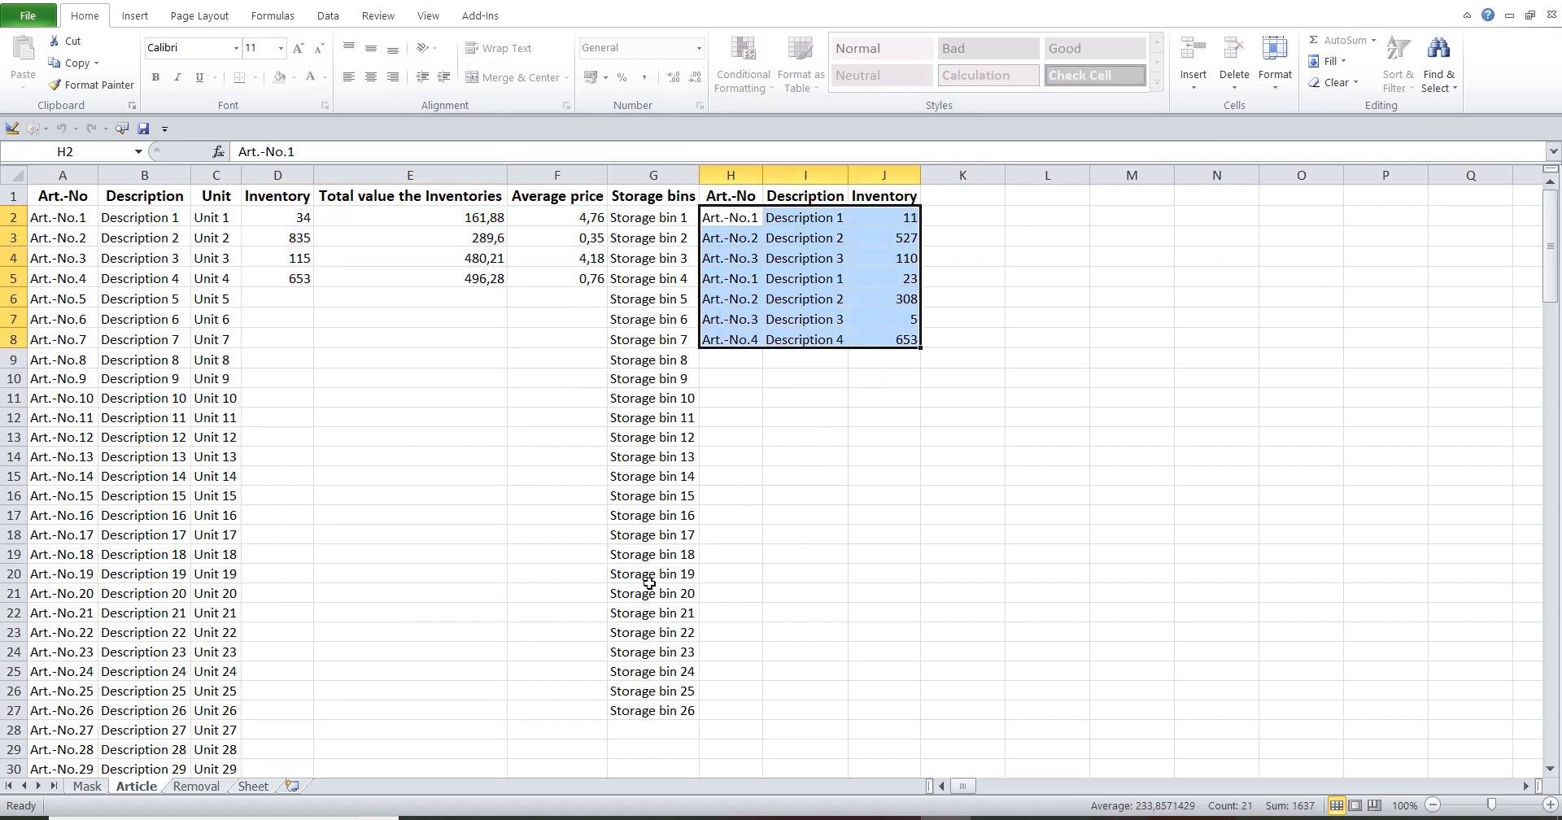
- Reopen the Mask form and review its Article list, then its Storage bin list
{"action": "left_click", "coordinate": [85, 786]}
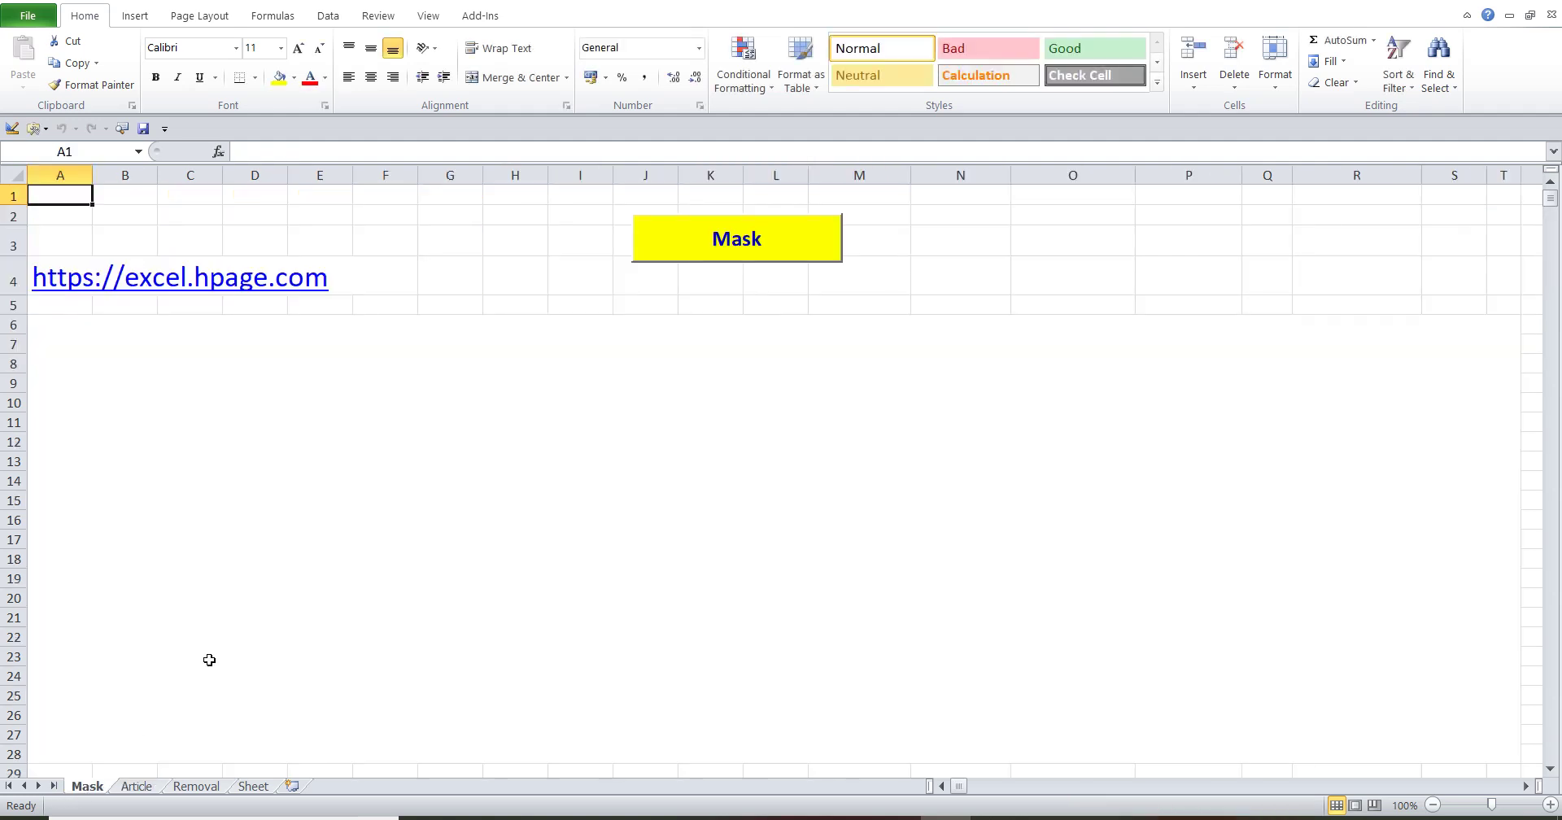
{"action": "left_click", "coordinate": [686, 231]}
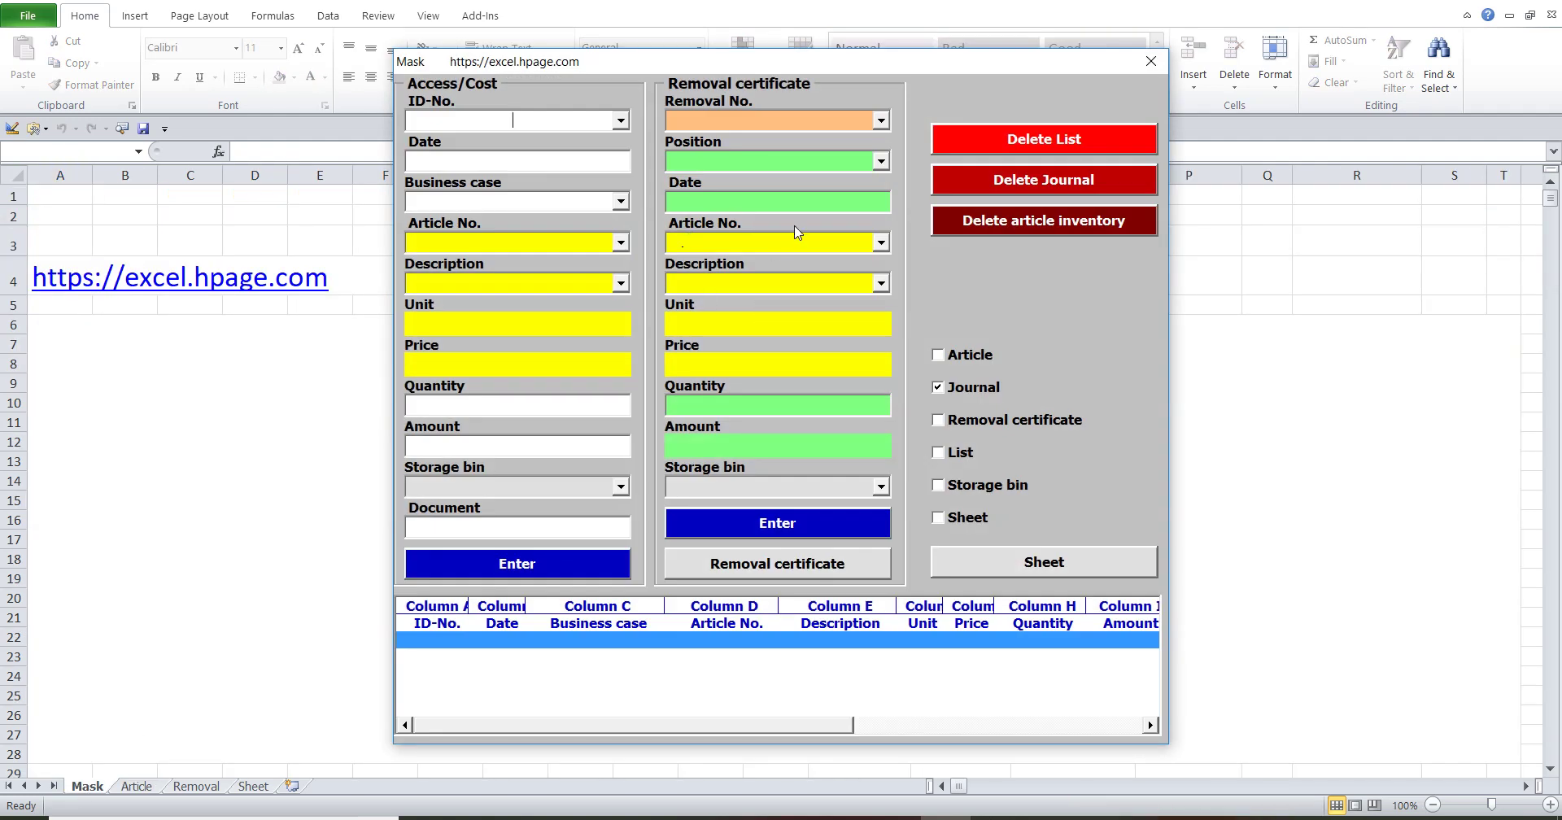
{"action": "left_click", "coordinate": [937, 355]}
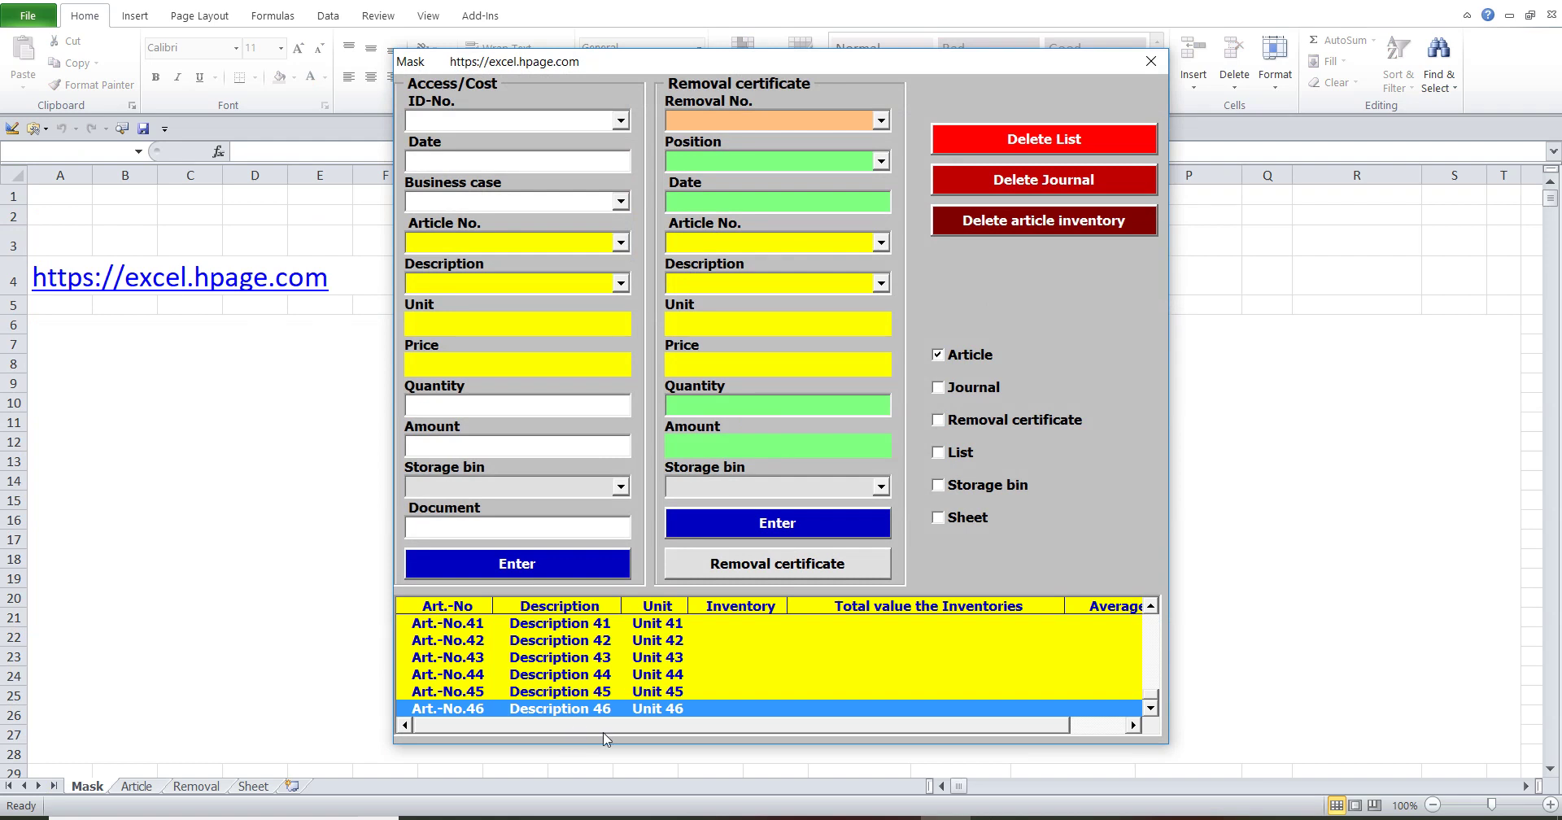
{"action": "left_click_drag", "start_coordinate": [1154, 697], "coordinate": [1157, 616]}
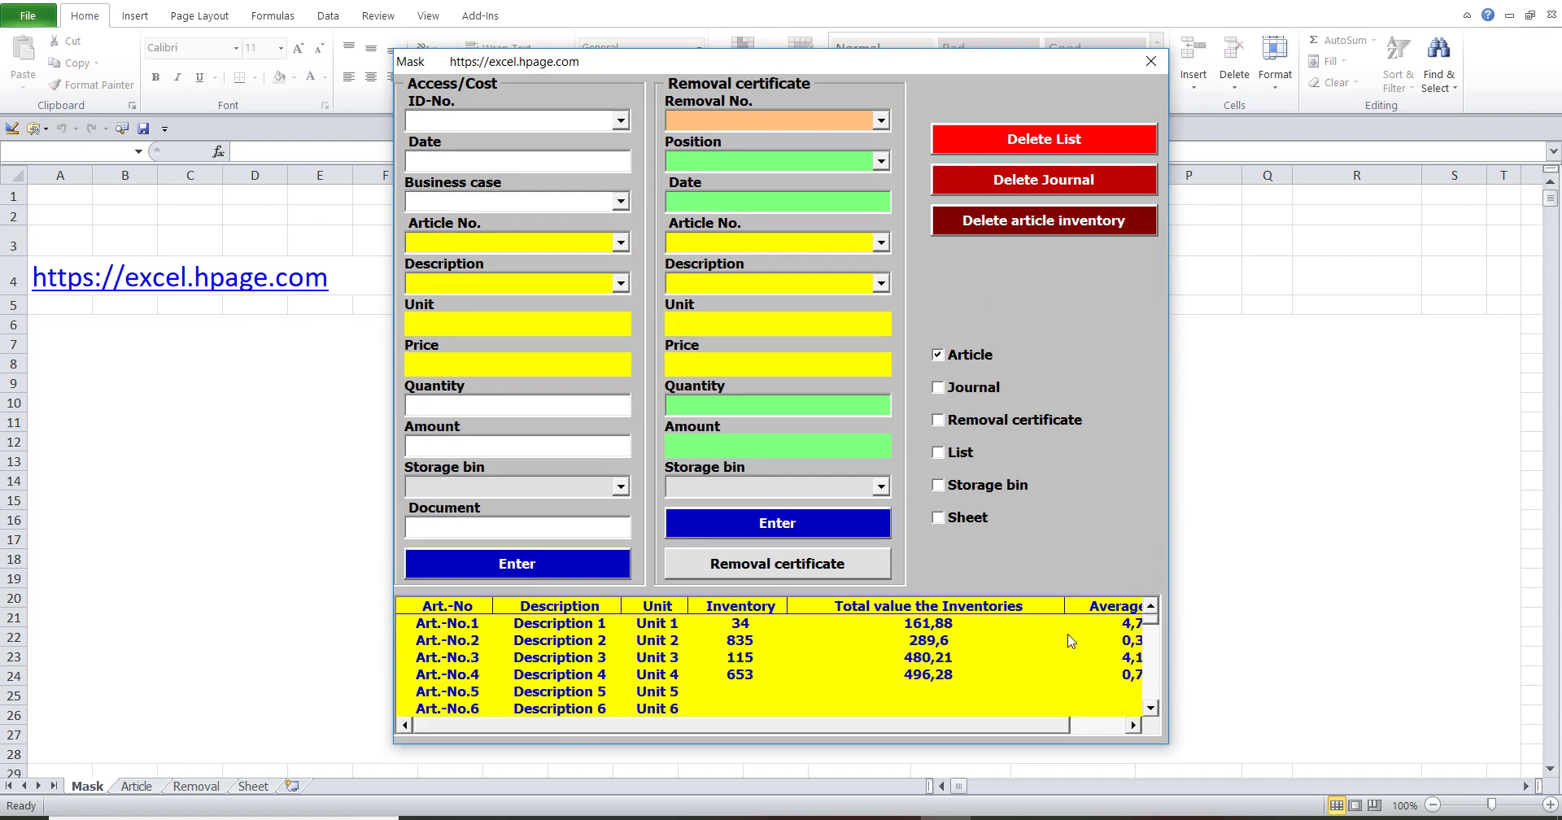
{"action": "left_click_drag", "start_coordinate": [794, 729], "coordinate": [850, 728]}
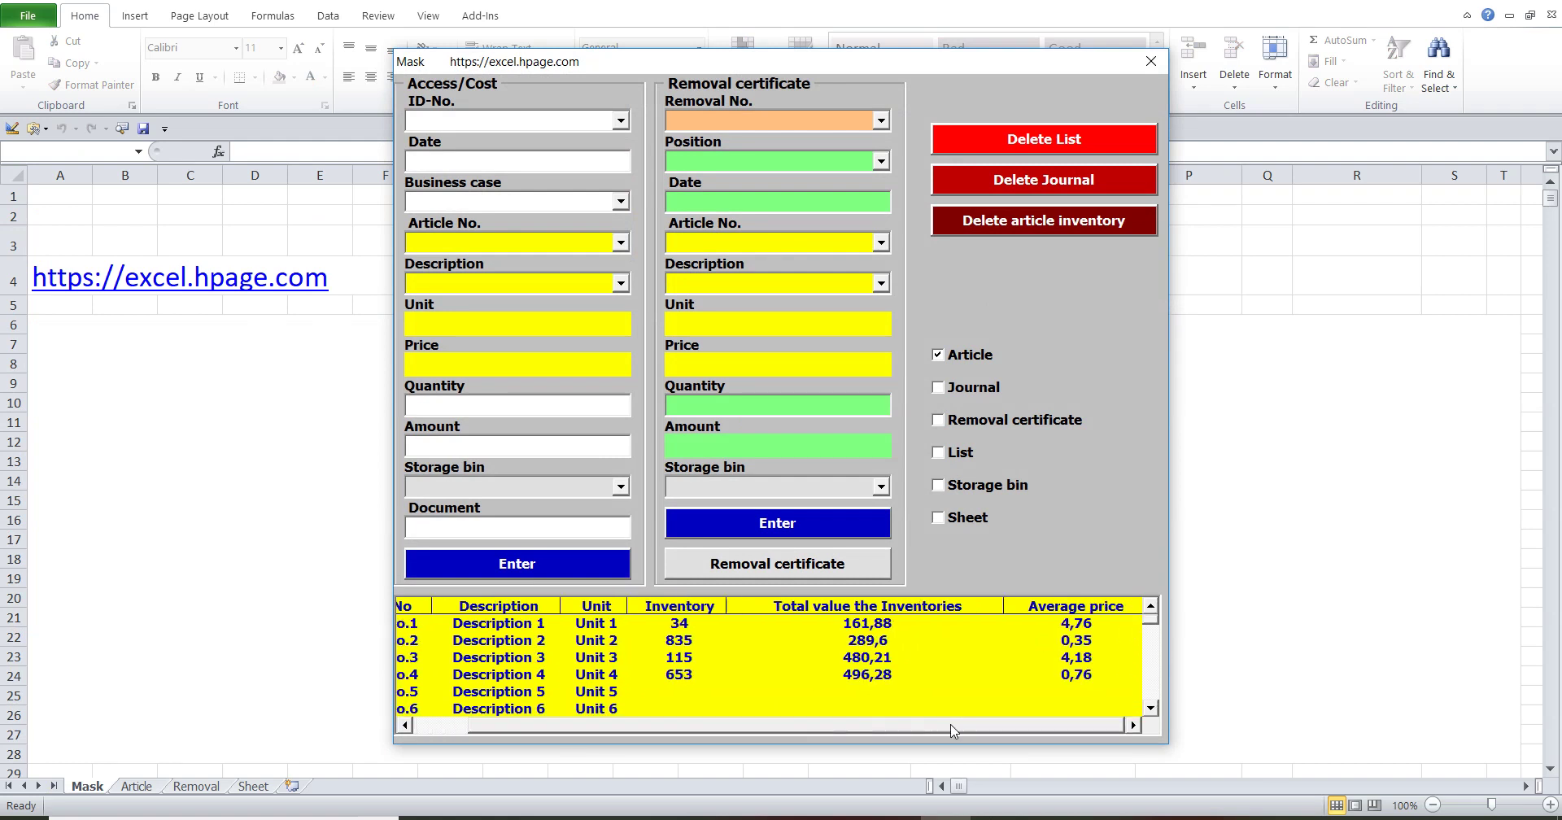
{"action": "left_click", "coordinate": [803, 492]}
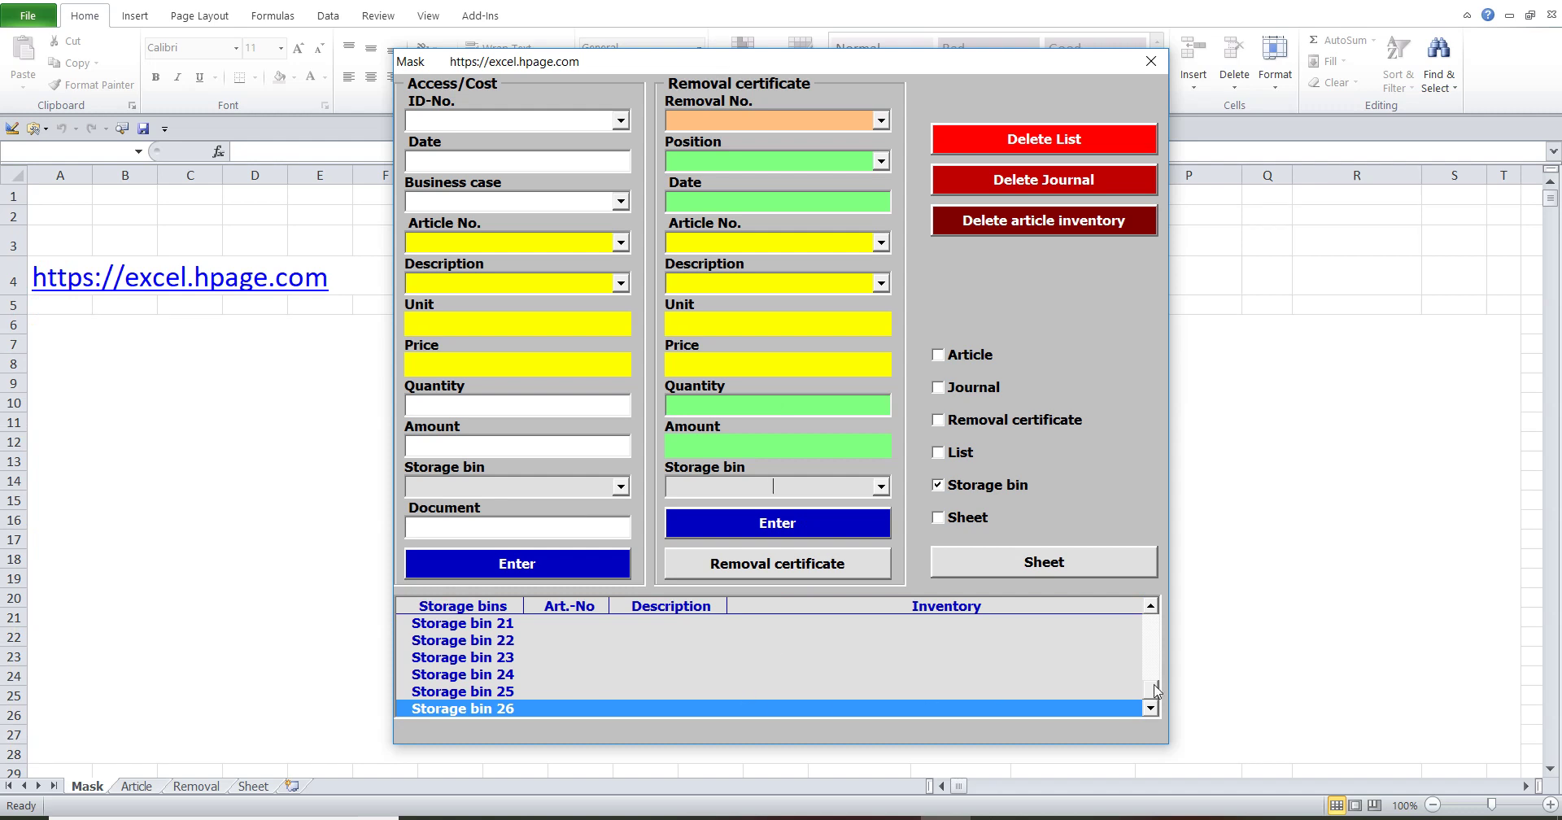
{"action": "left_click_drag", "start_coordinate": [1154, 689], "coordinate": [1156, 606]}
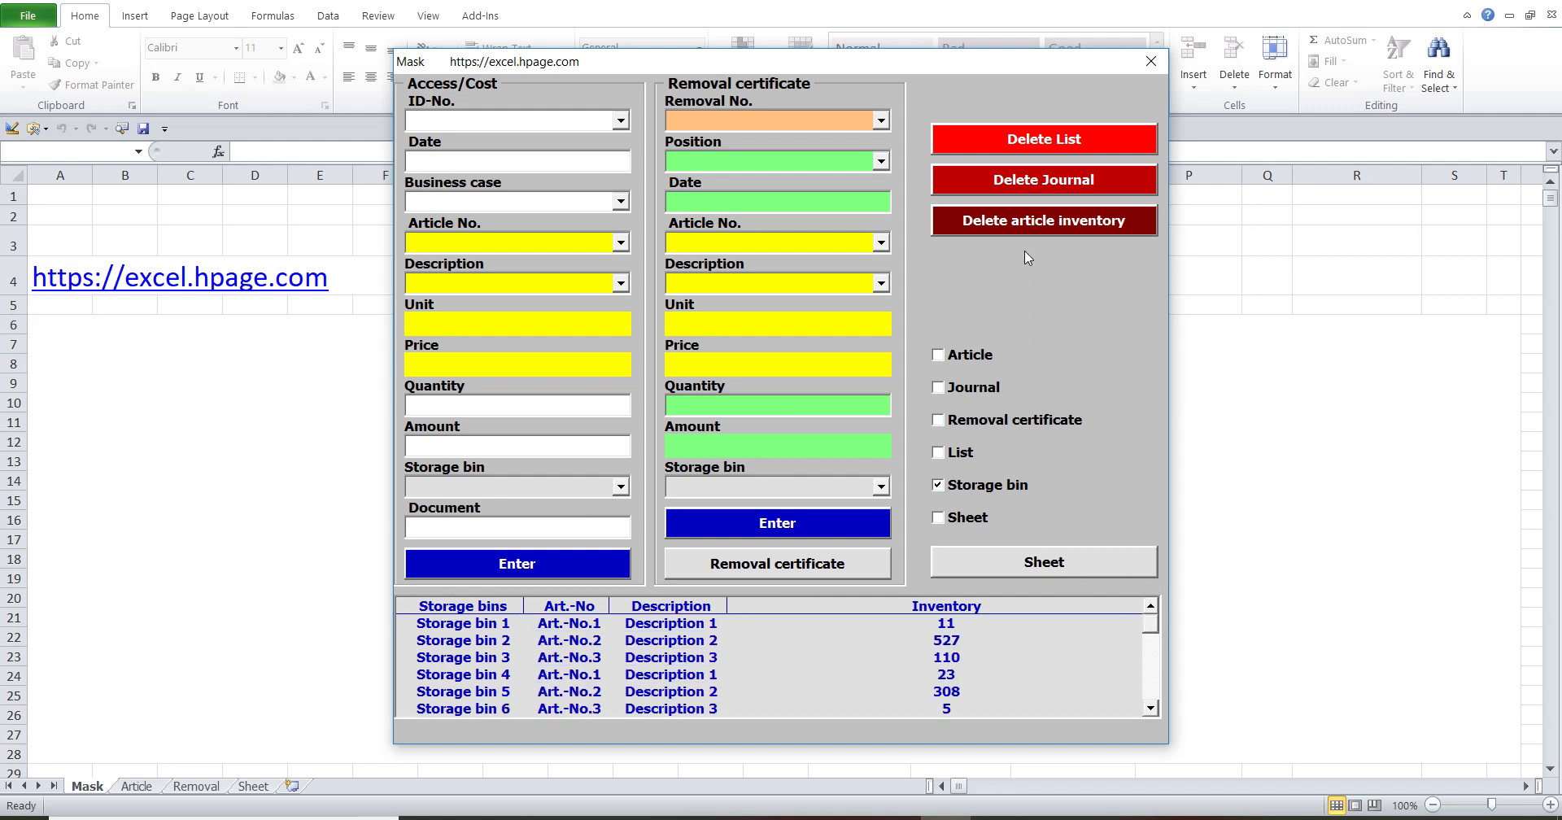
- Delete the entire article inventory, confirming with Ja and the password
{"action": "left_click", "coordinate": [1027, 221]}
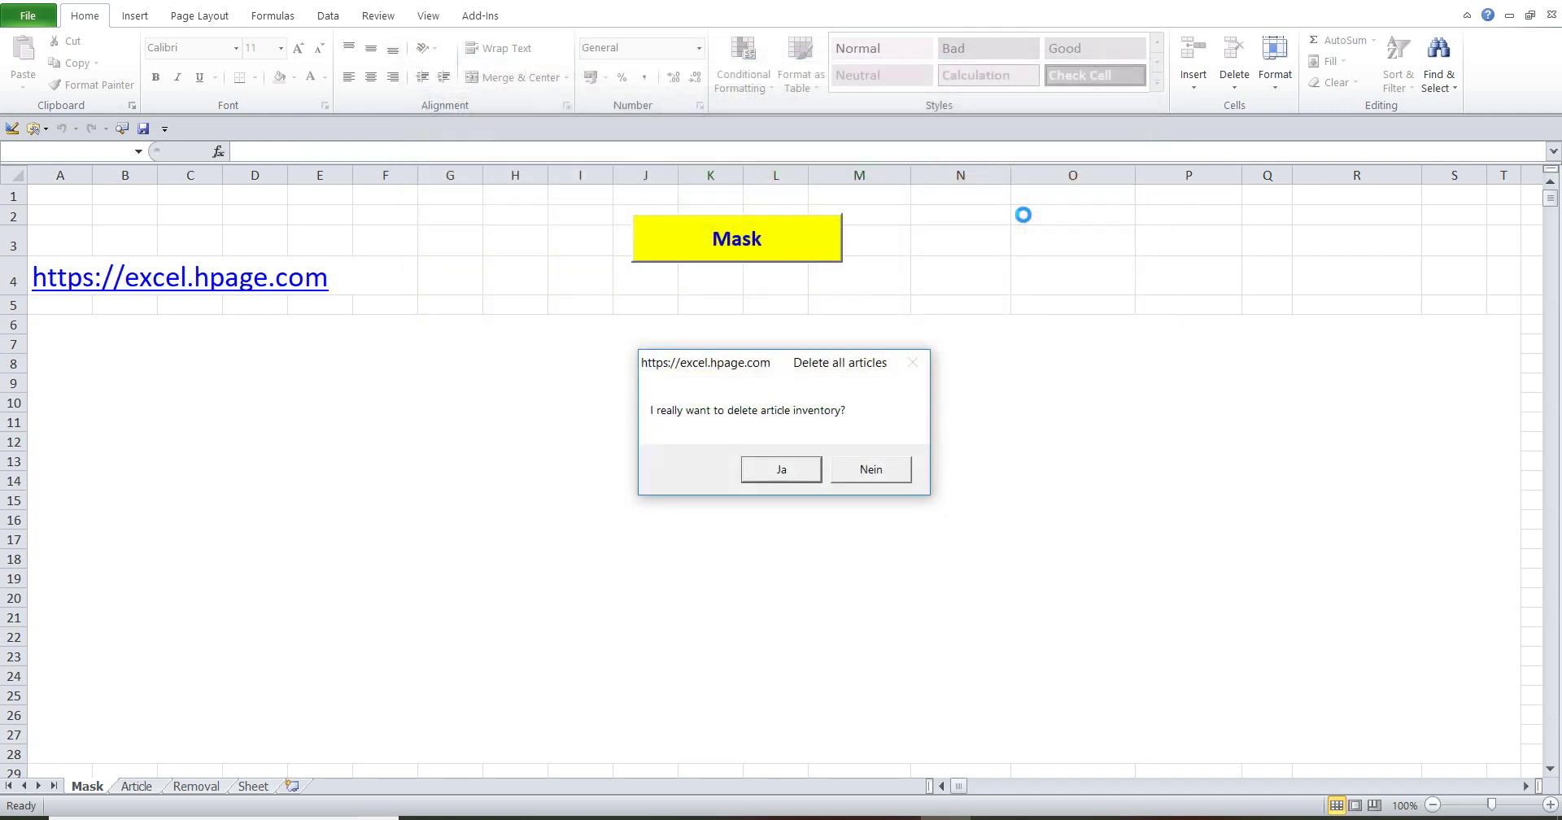
{"action": "left_click", "coordinate": [801, 478]}
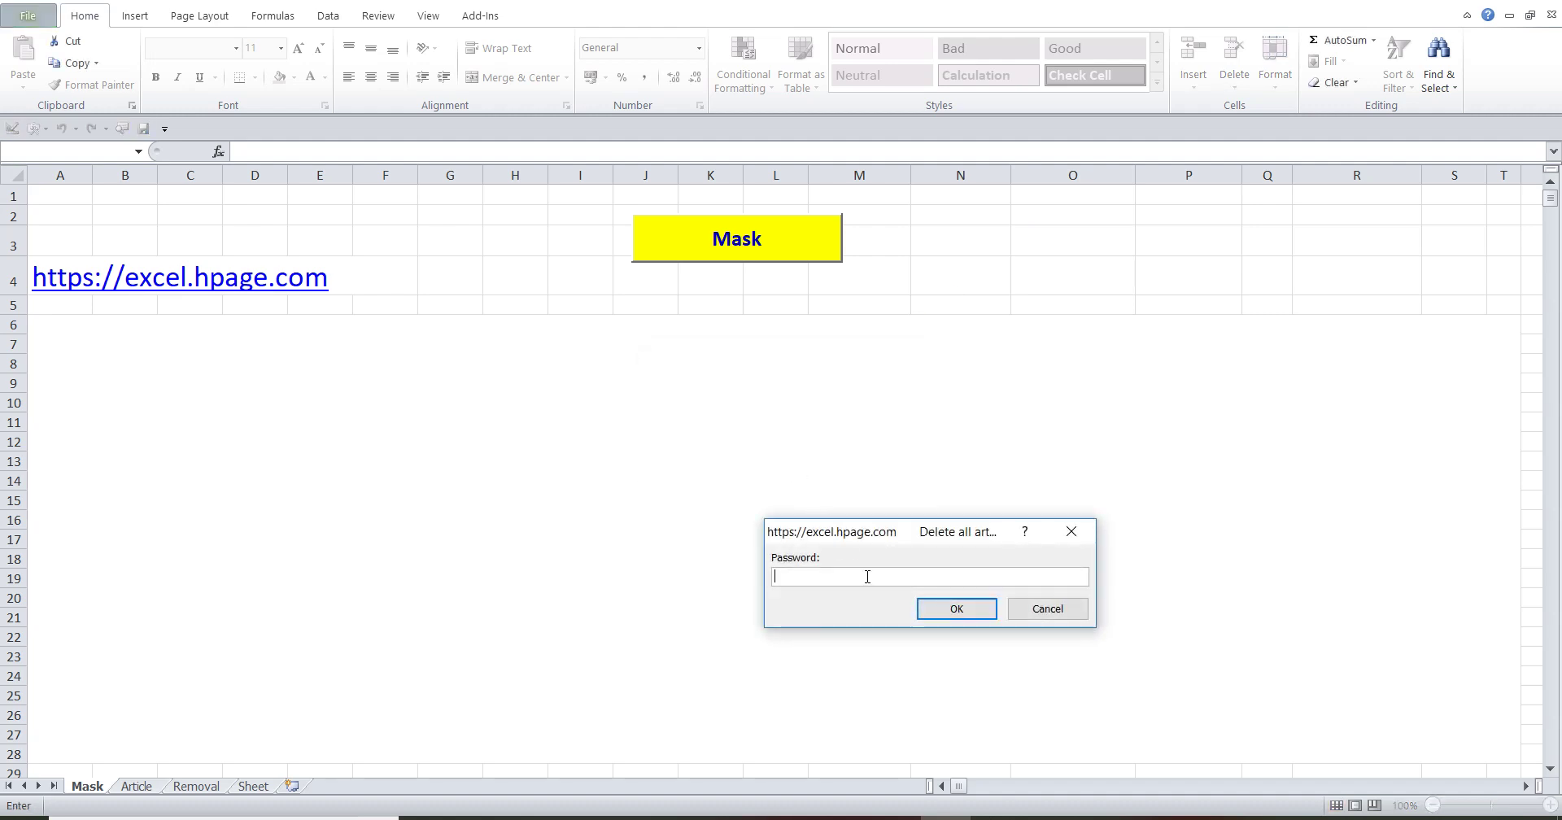
{"action": "left_click", "coordinate": [952, 610]}
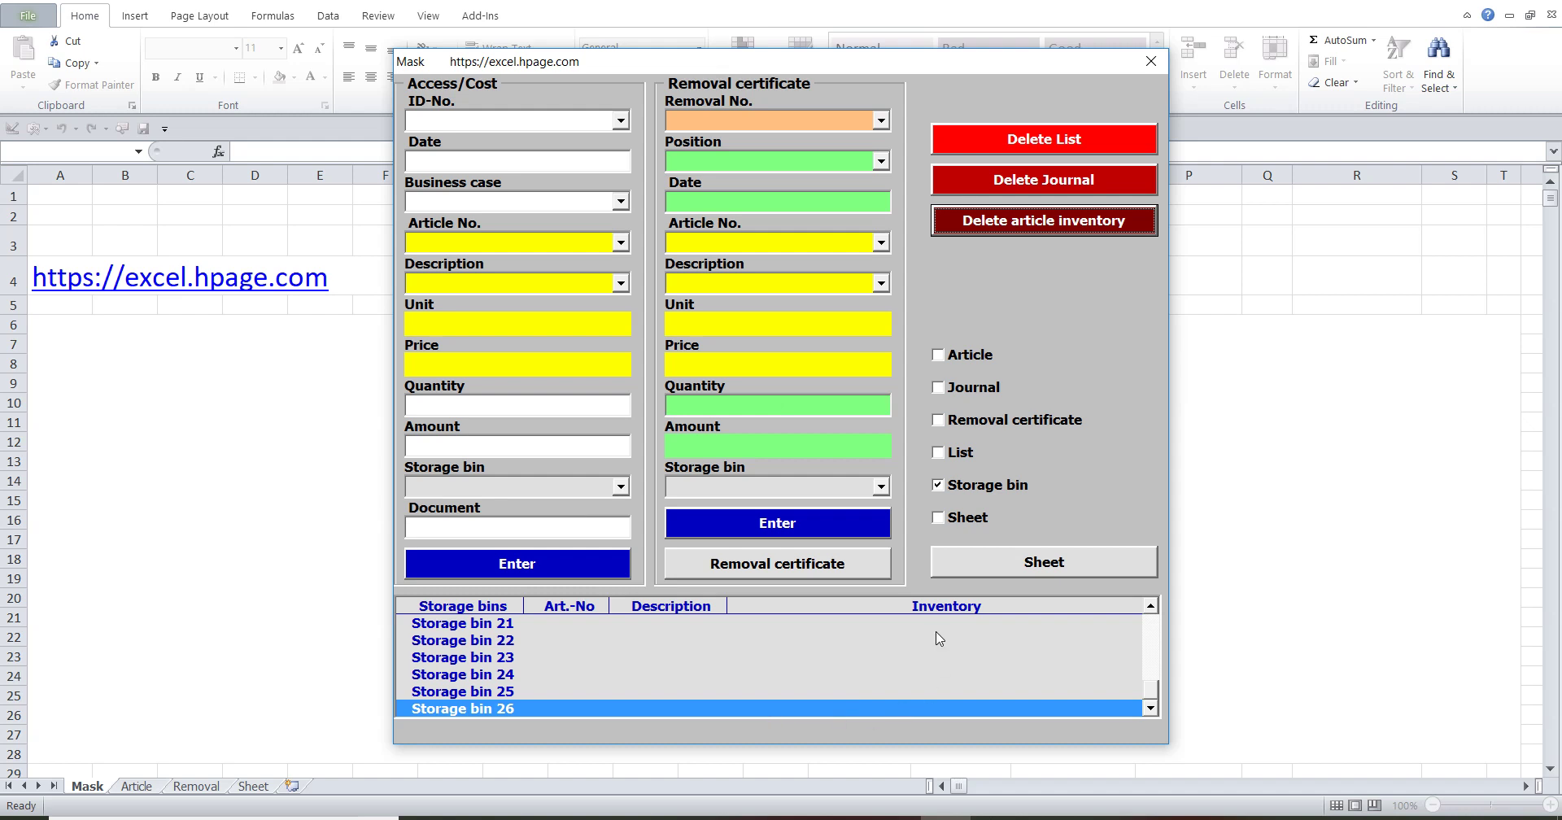
- Check the emptied Article and Storage bin lists, then close the form and open the Article sheet
{"action": "left_click", "coordinate": [807, 242]}
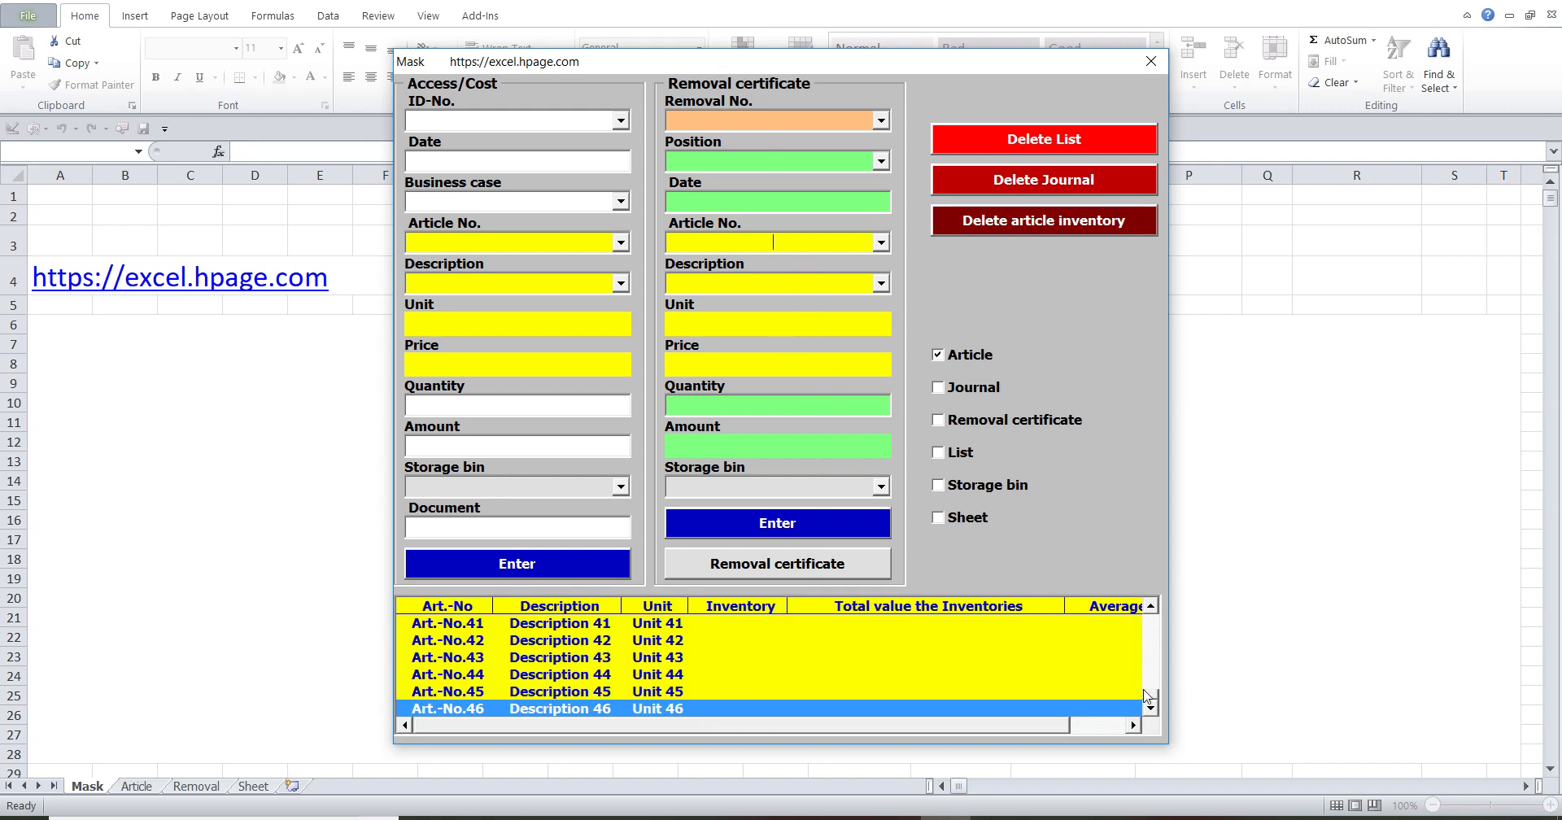
{"action": "left_click_drag", "start_coordinate": [1147, 696], "coordinate": [1148, 618]}
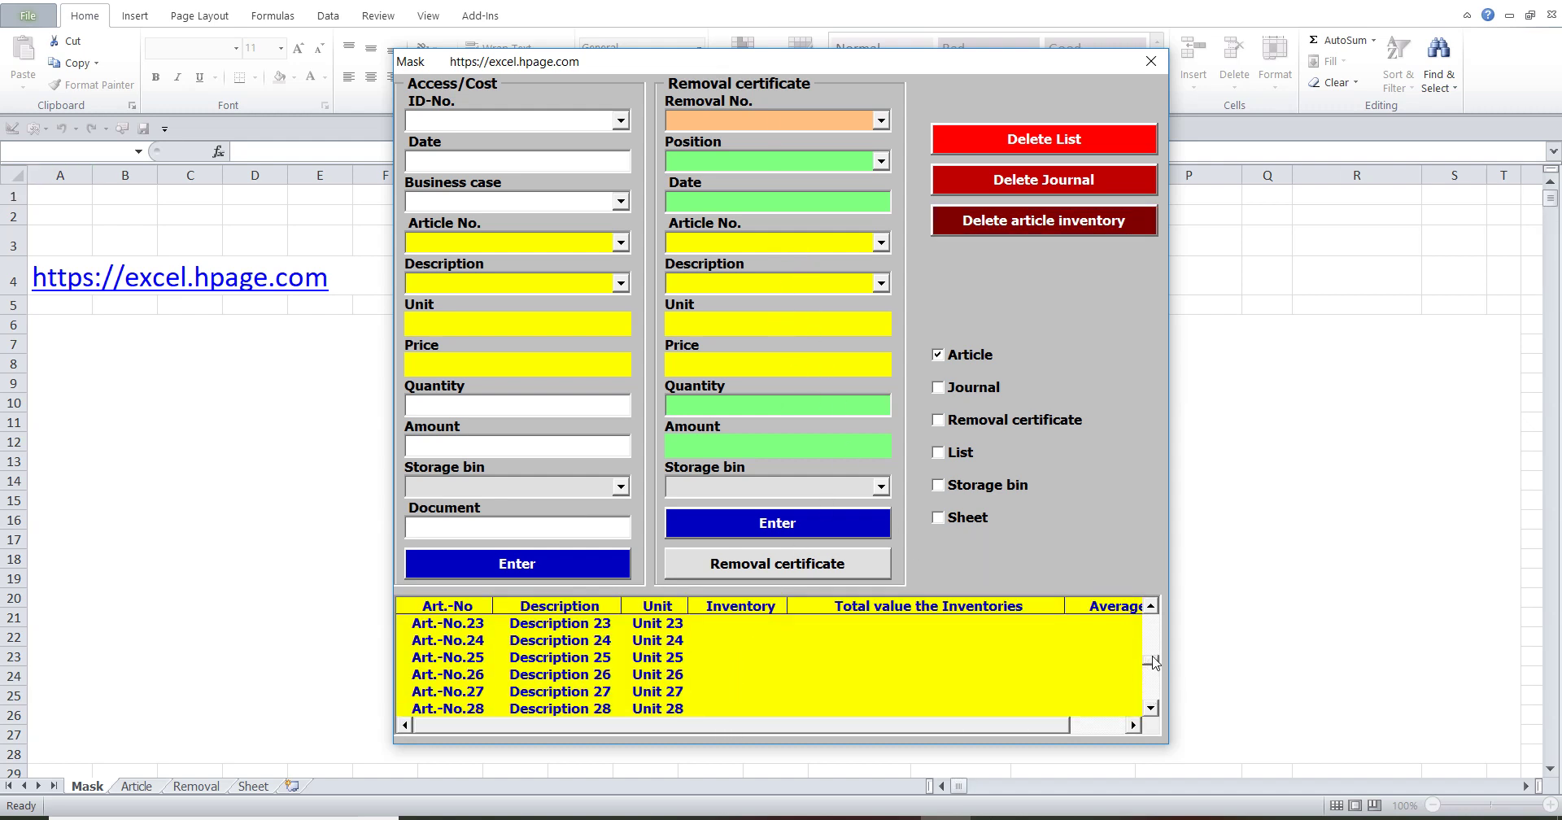
{"action": "left_click", "coordinate": [836, 488]}
{"action": "left_click_drag", "start_coordinate": [1149, 693], "coordinate": [1154, 603]}
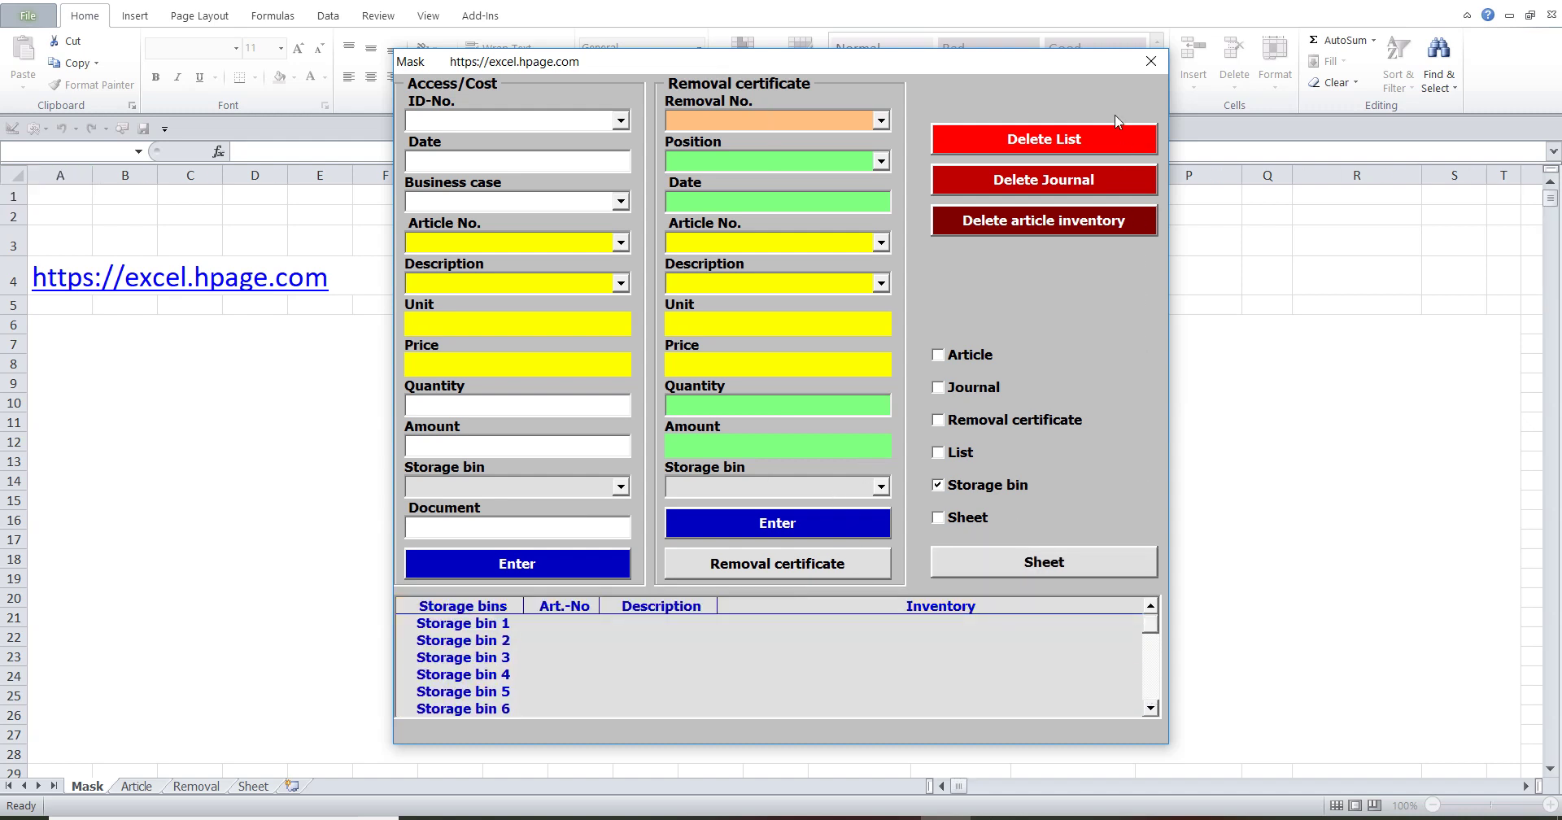
{"action": "left_click", "coordinate": [1150, 62]}
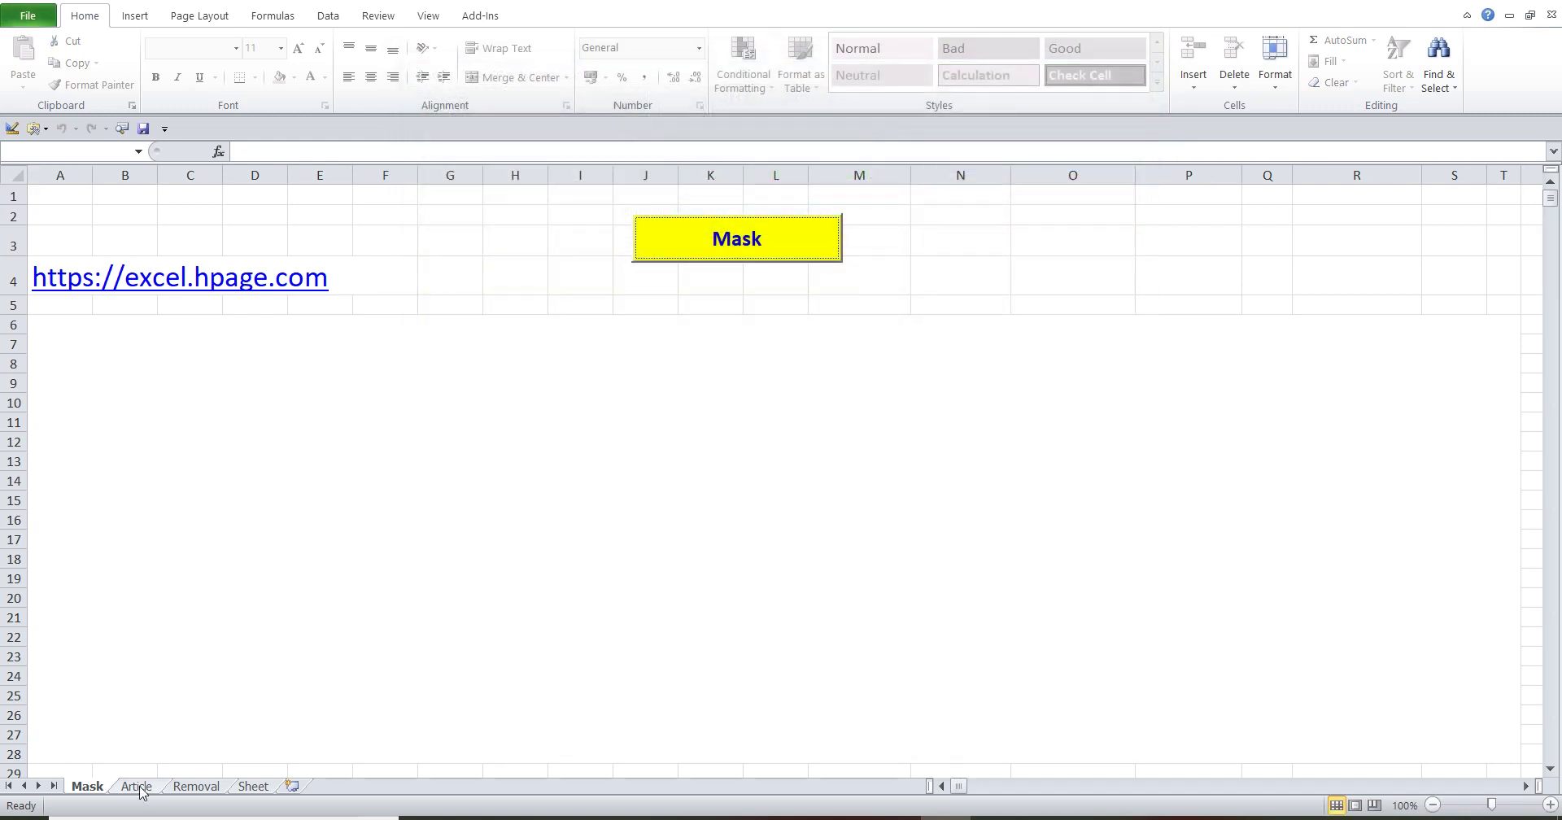
{"action": "left_click", "coordinate": [138, 787]}
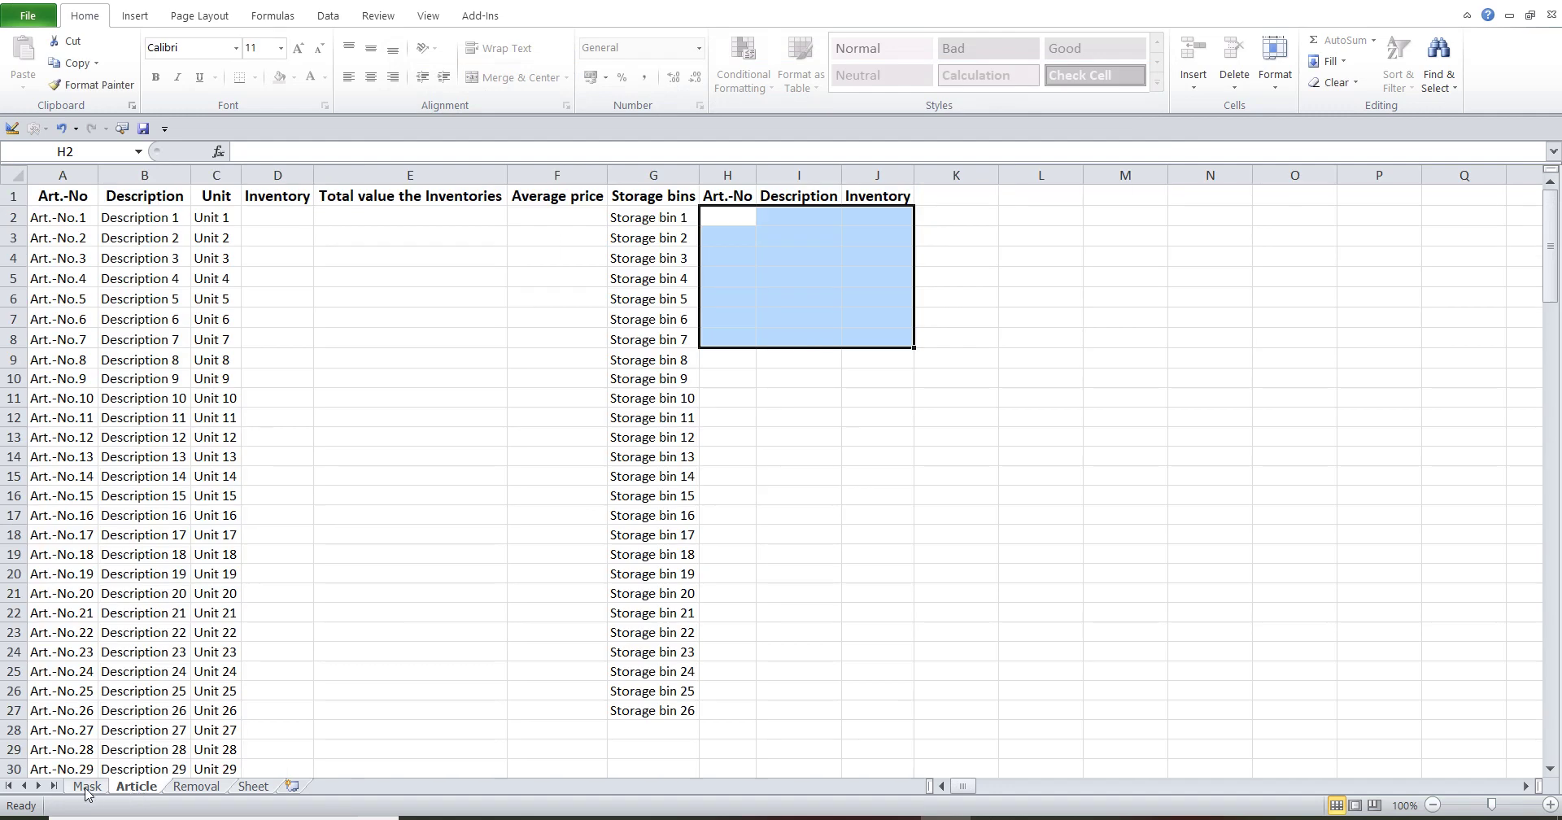